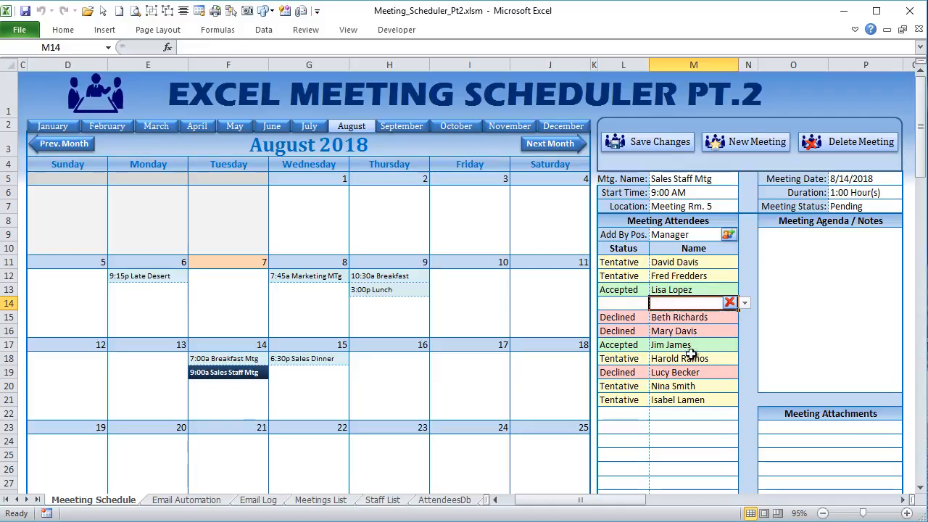
Review the email templates for the triggers New Meeting through Meeting Status Change on the Email Automation sheet.
click(208, 500)
click(217, 372)
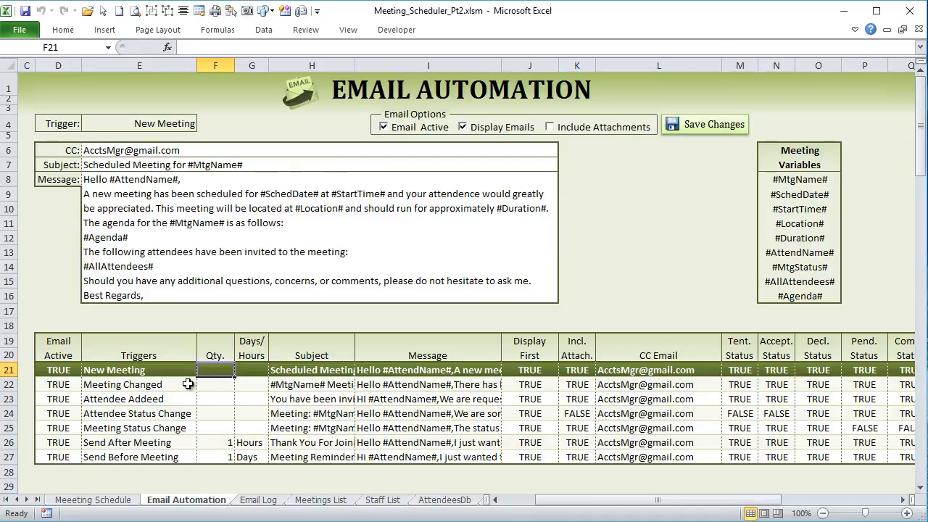
click(187, 384)
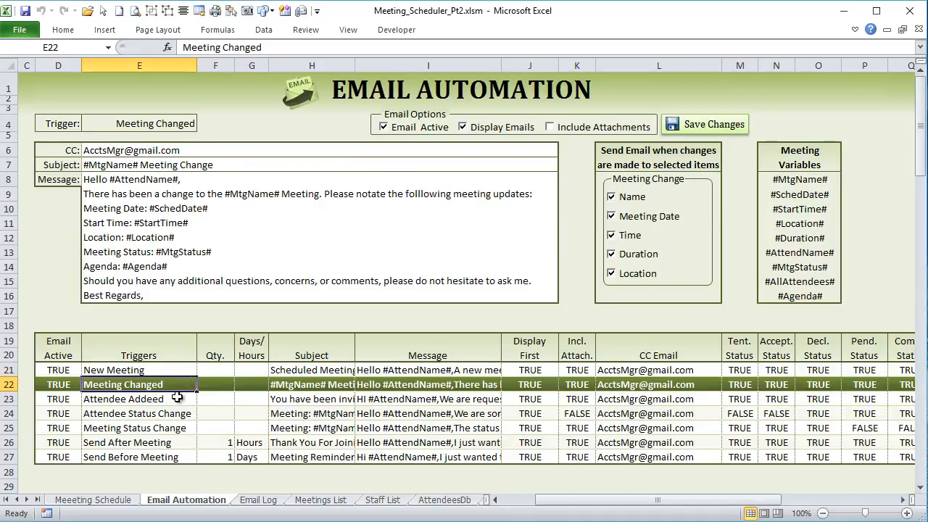
click(177, 398)
click(174, 416)
click(174, 429)
Examine the Send After Meeting trigger's timing quantity and its Hours/Days unit options.
click(186, 445)
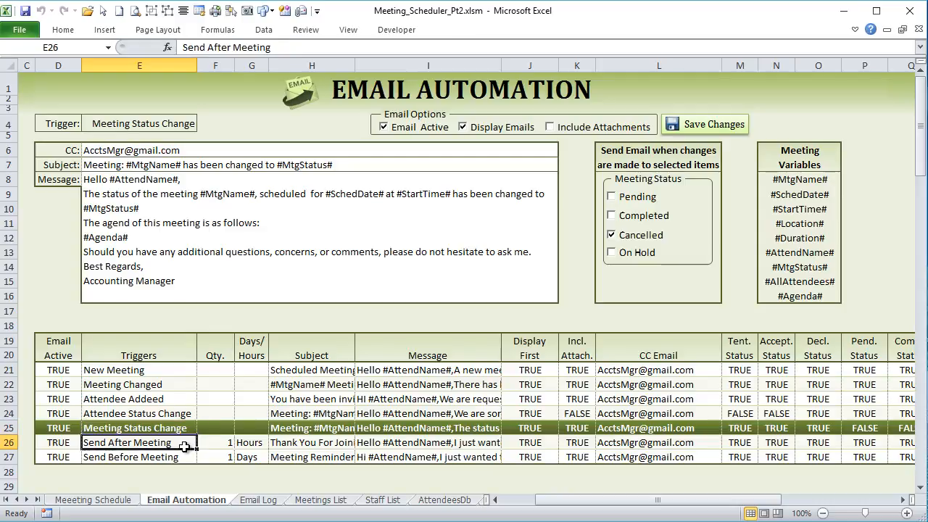
click(221, 136)
click(224, 125)
click(254, 124)
click(276, 124)
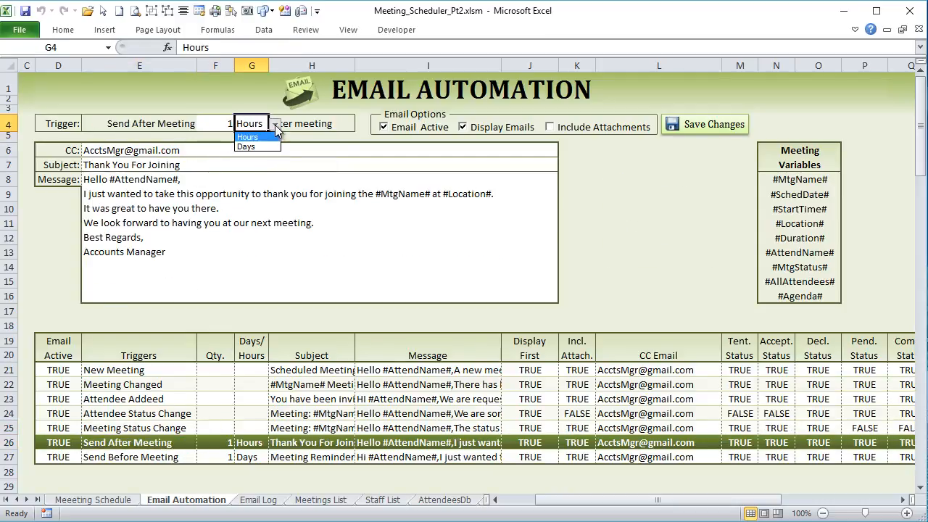
click(276, 129)
click(106, 449)
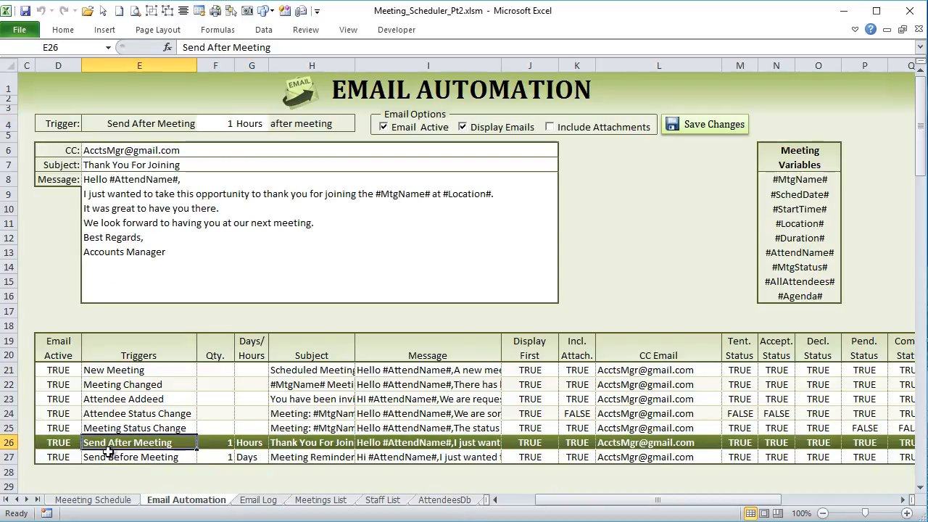
Examine the Send Before Meeting trigger's timing fields and the Attendee Status Change trigger's settings.
click(109, 457)
click(225, 123)
click(253, 124)
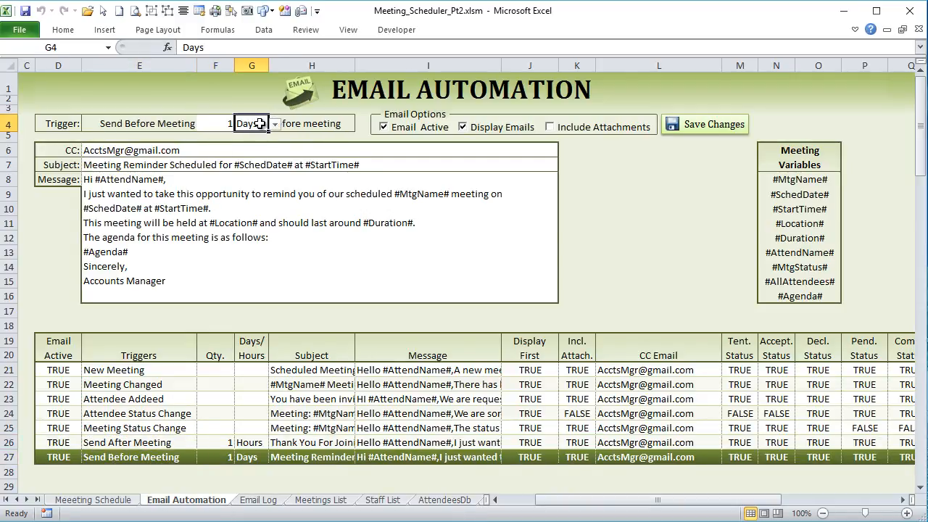
click(135, 415)
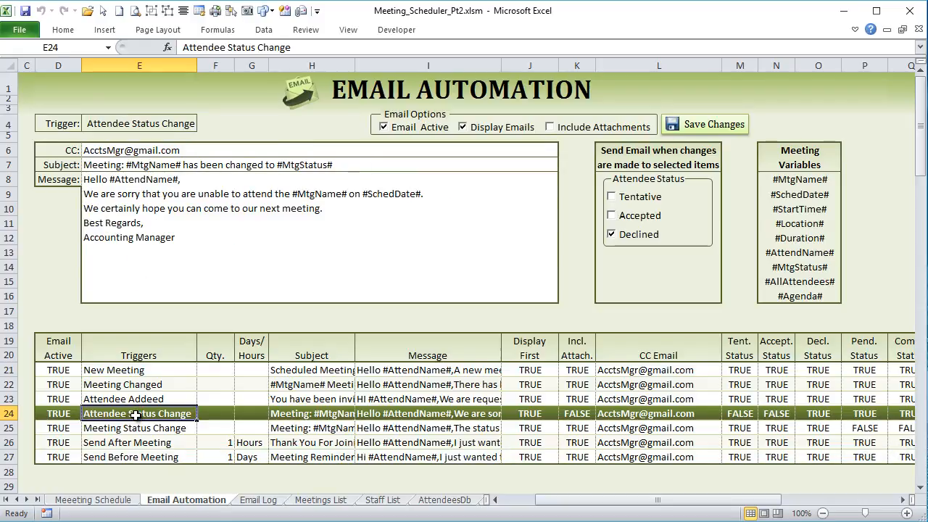
On the Meeting Schedule sheet, add all attendees with the position Technician to the 7:00 AM Breakfast Mtg on August 14.
click(111, 501)
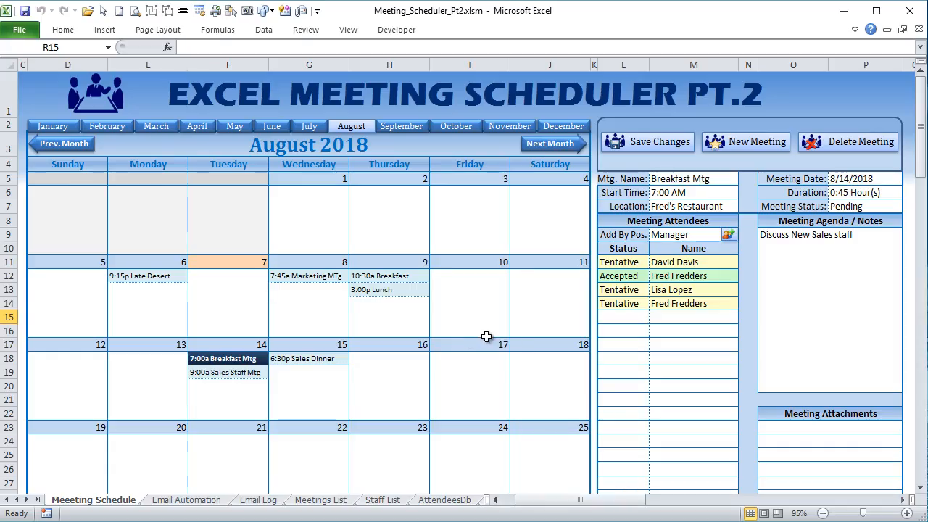
drag(578, 501, 602, 500)
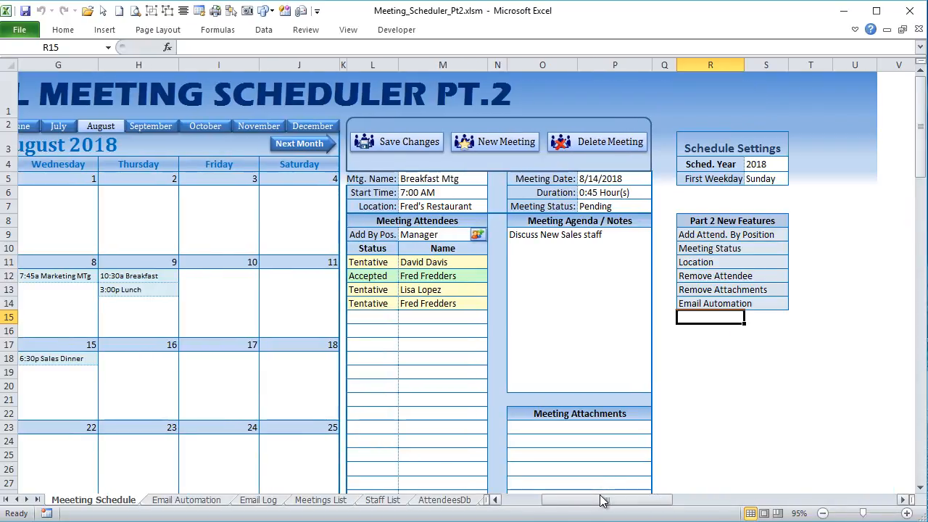
click(439, 237)
click(494, 237)
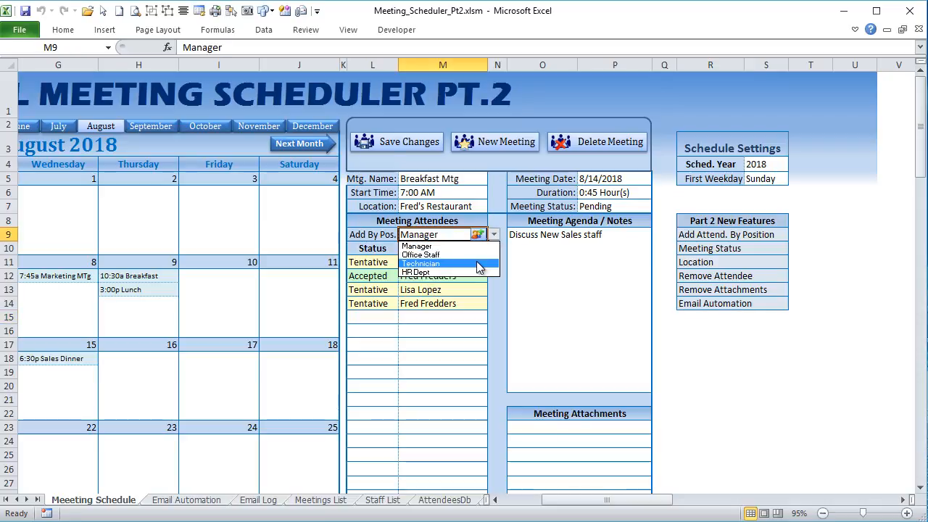
click(478, 263)
click(478, 236)
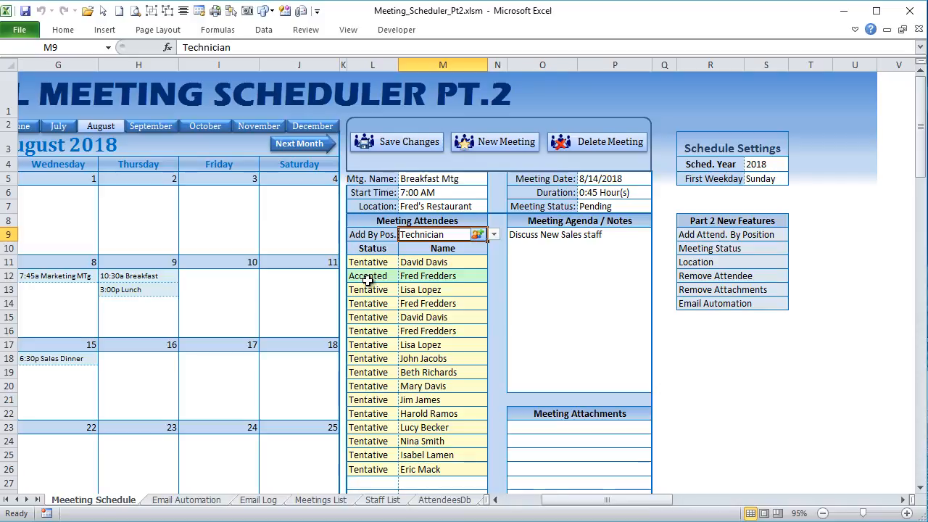
Check the Breakfast Mtg's status and location fields, and remove the attendee in row 15 of its attendee list.
click(590, 206)
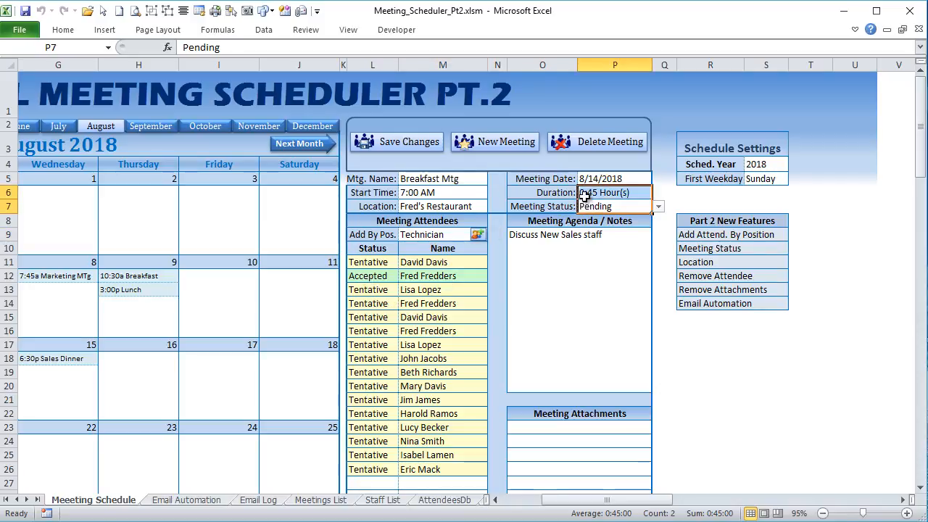
click(452, 206)
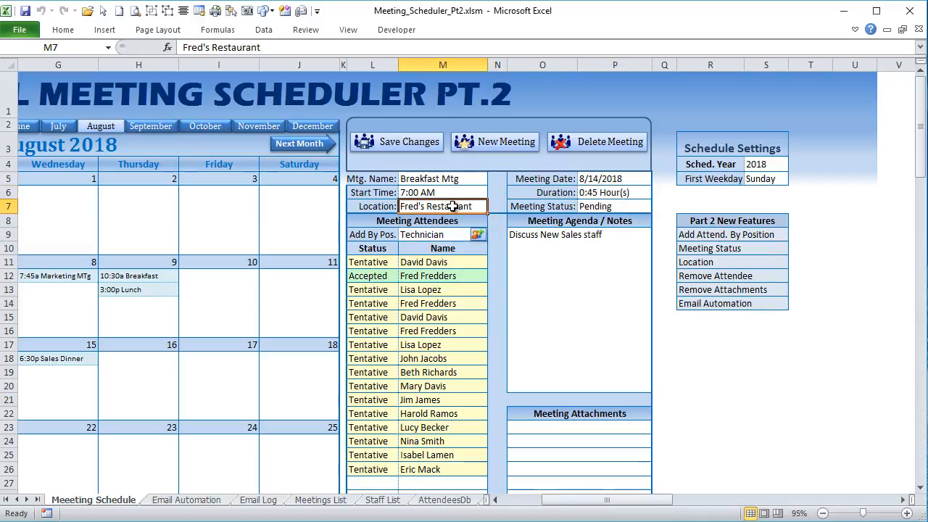
click(428, 319)
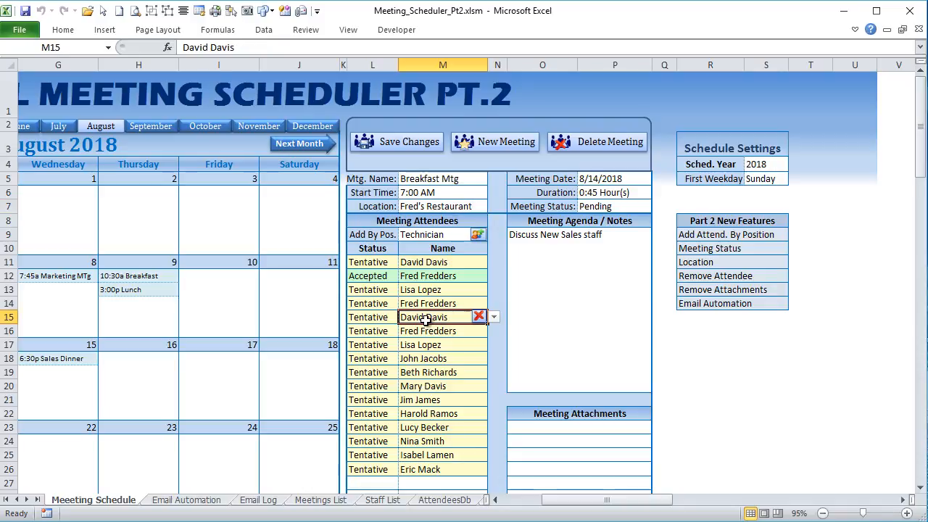
click(479, 320)
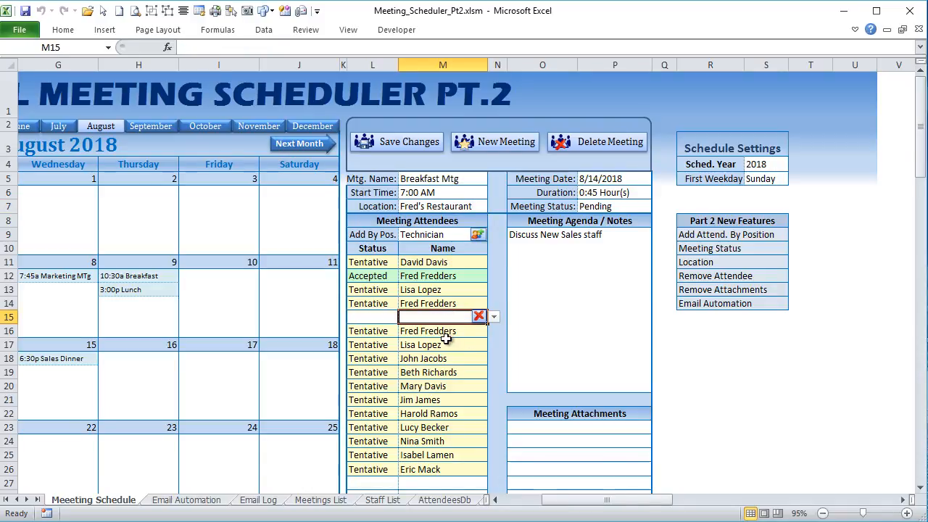
Attach the file 100_Excel_Websites.xlsx to the Breakfast Mtg in the first Meeting Attachments row.
scroll(446, 338, down, 5)
scroll(446, 339, up, 2)
click(560, 260)
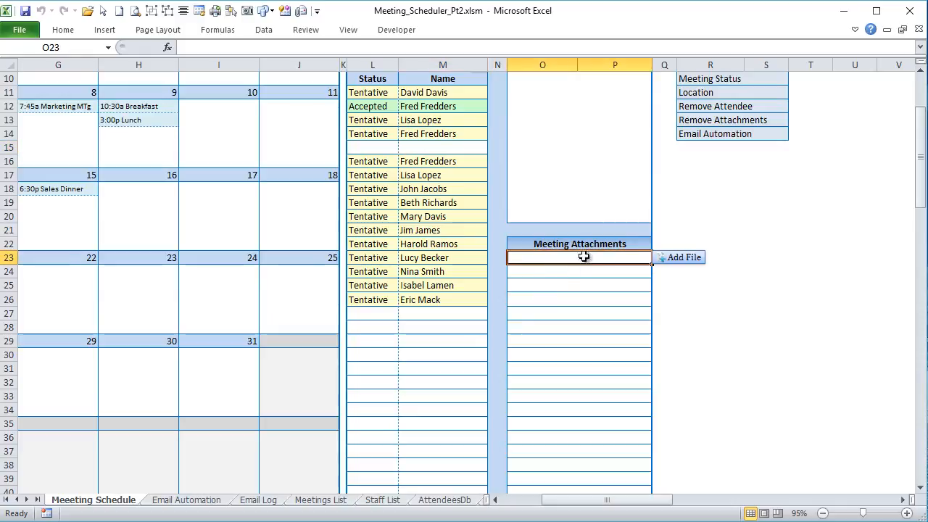
click(667, 260)
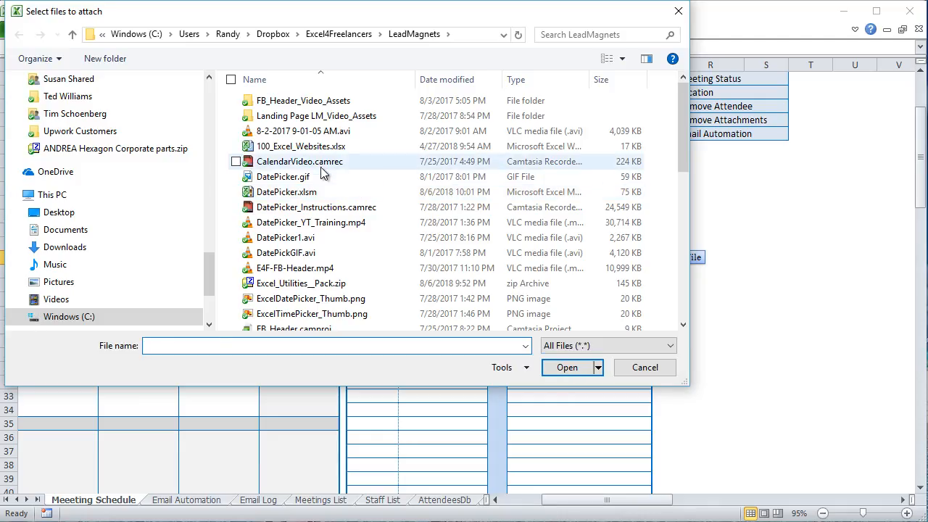
click(326, 146)
click(570, 367)
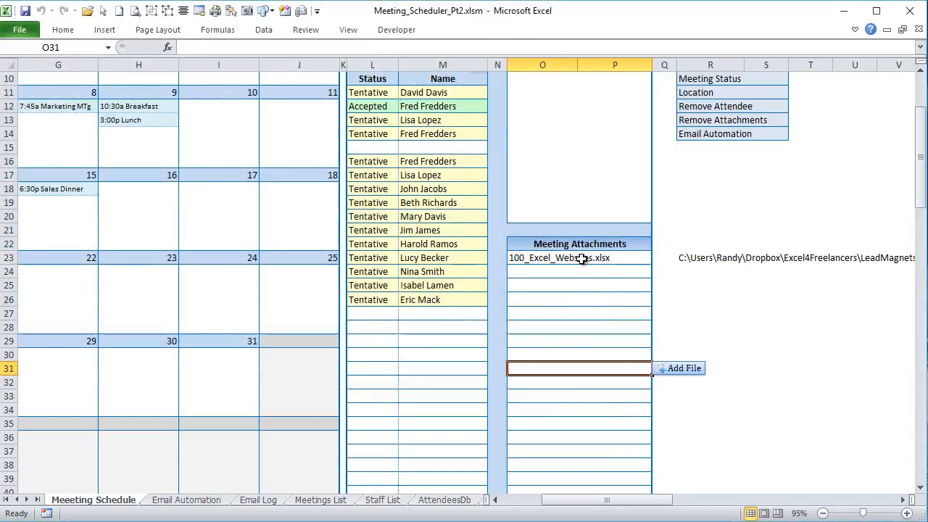
Remove the 100_Excel_Websites.xlsx attachment from the Breakfast Mtg.
click(578, 260)
click(643, 257)
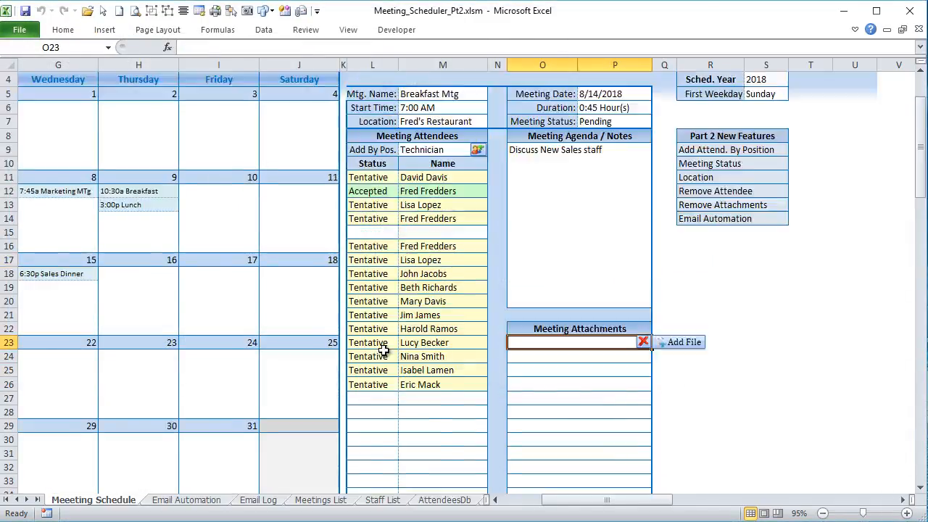
scroll(395, 340, up, 3)
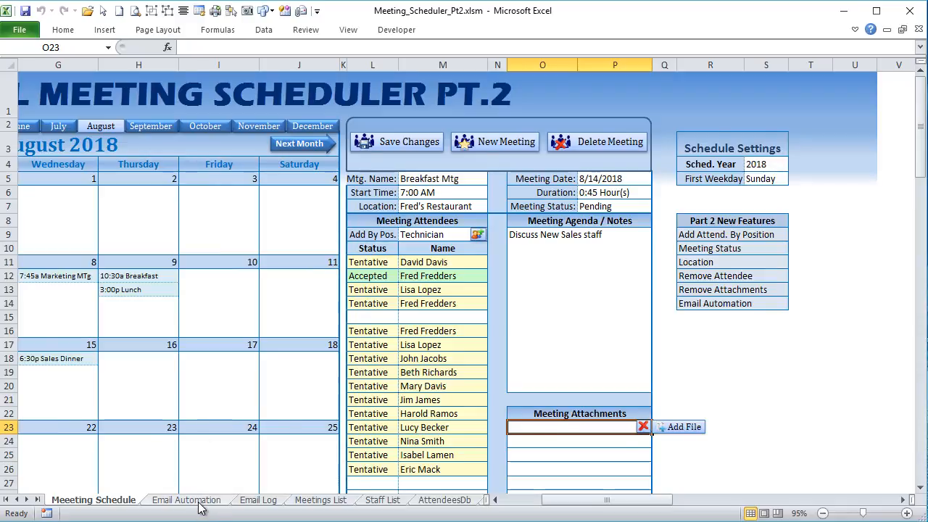
Compare the New Meeting and Meeting Changed templates on the Email Automation sheet, and go back to the August calendar on the Meeting Schedule sheet.
click(199, 501)
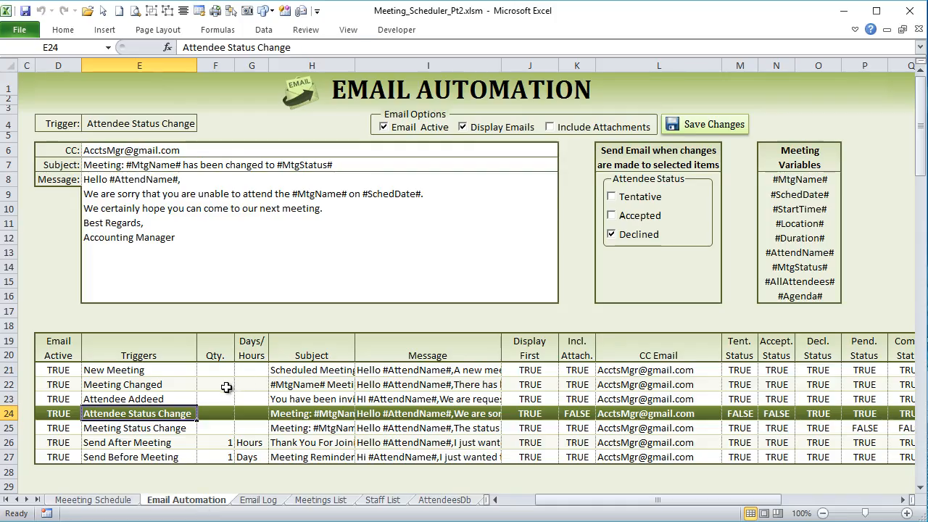
click(181, 383)
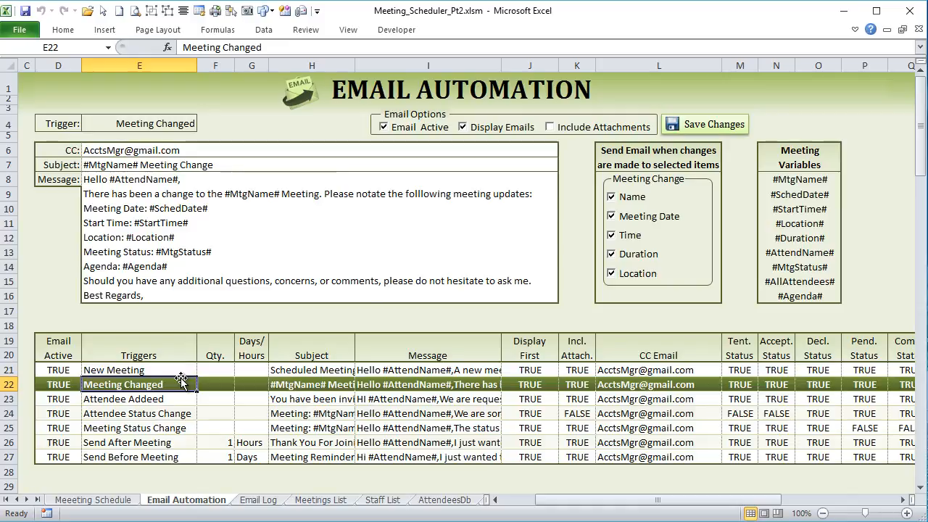
click(181, 371)
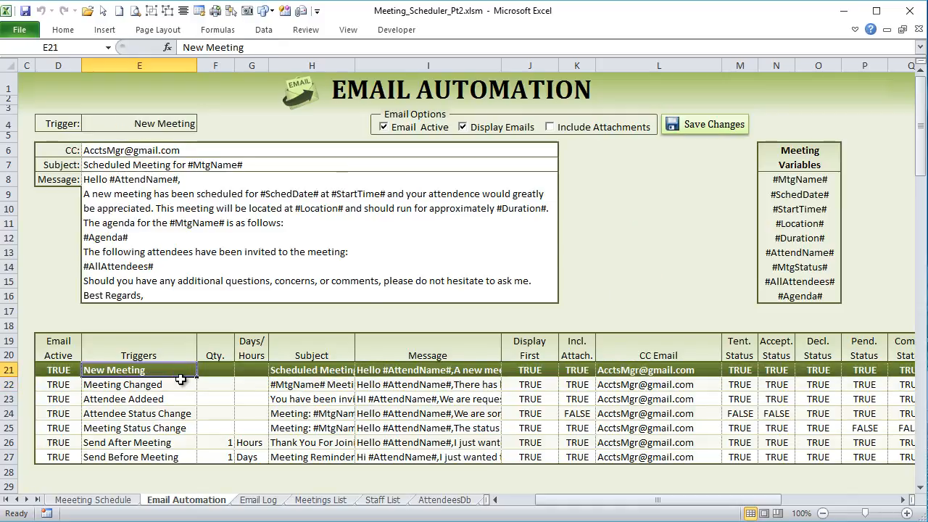
click(181, 385)
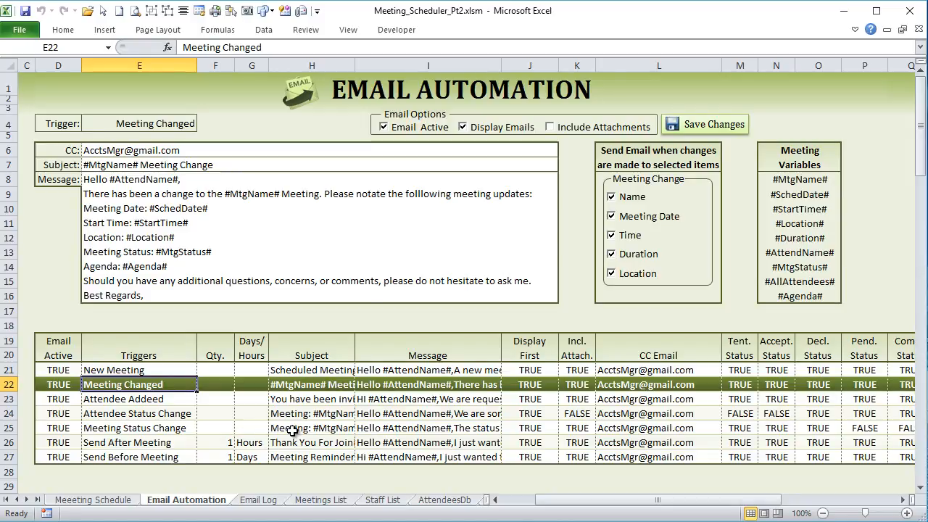
click(279, 372)
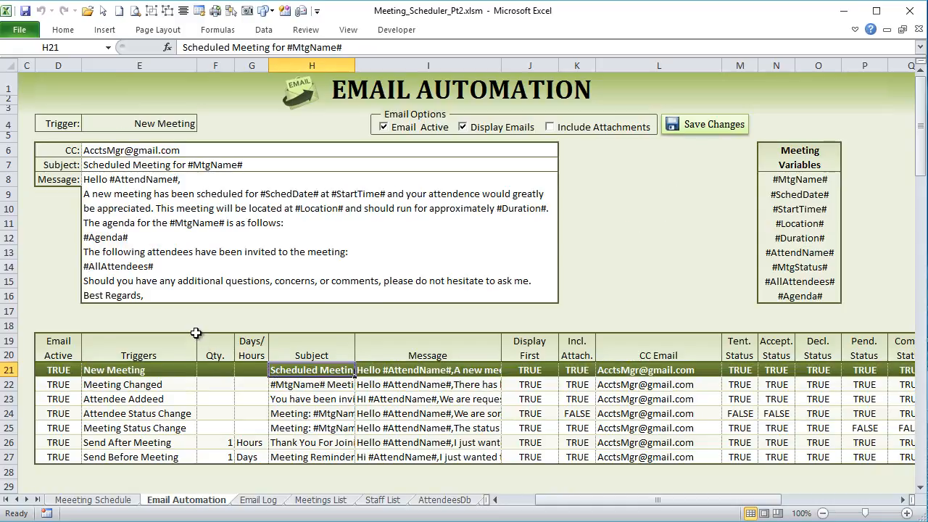
click(109, 501)
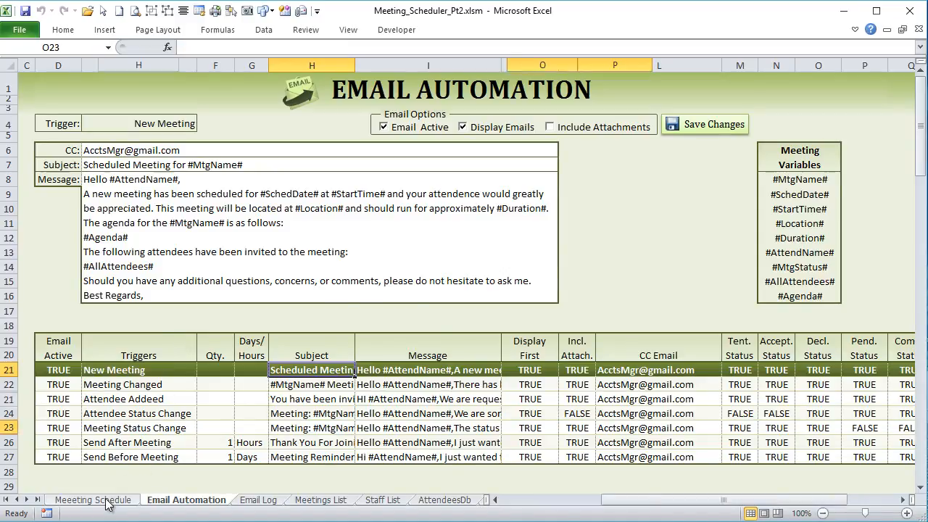
drag(661, 501, 641, 506)
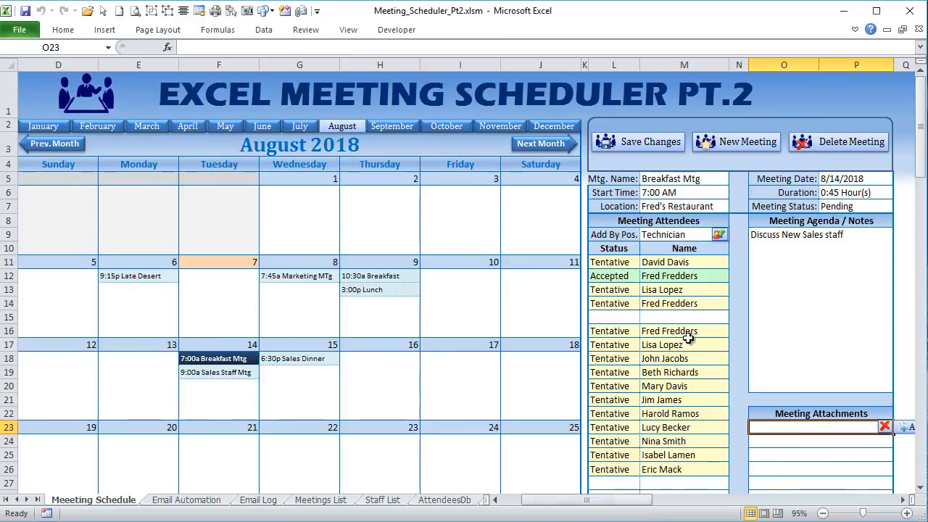
Examine the New Meeting template's CC, subject and message fields and the list of meeting variables on the Email Automation sheet.
click(190, 501)
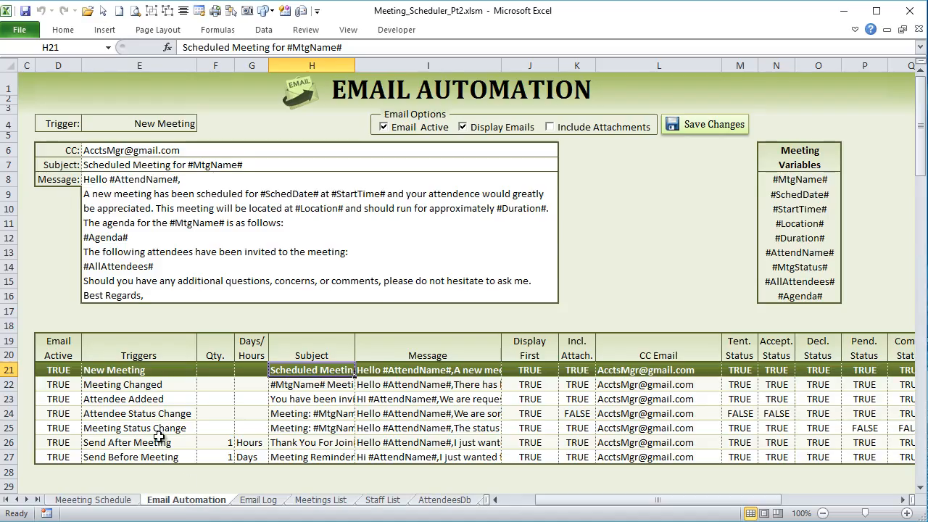
click(141, 384)
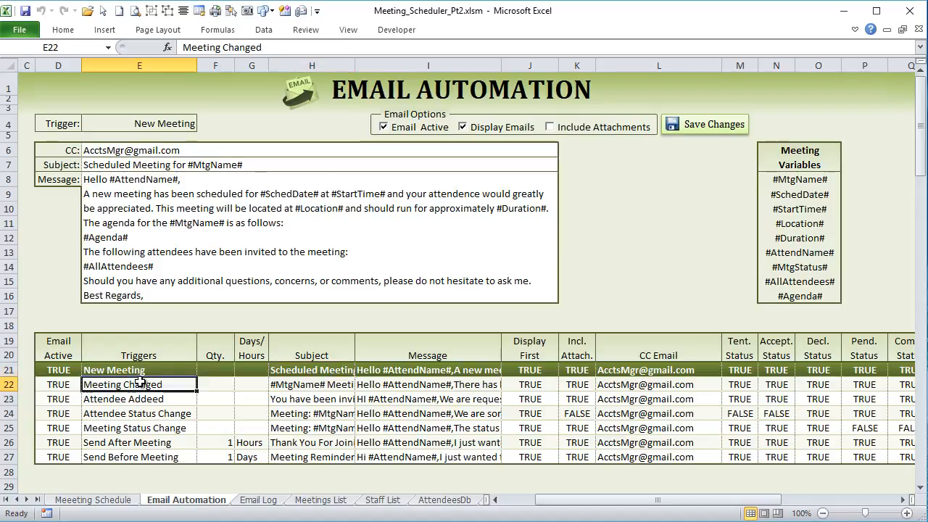
click(138, 371)
click(120, 245)
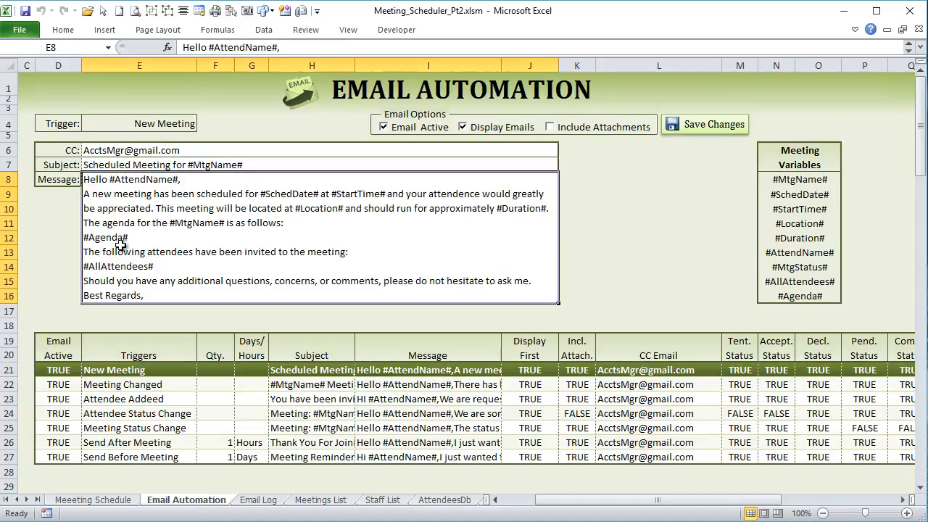
click(111, 153)
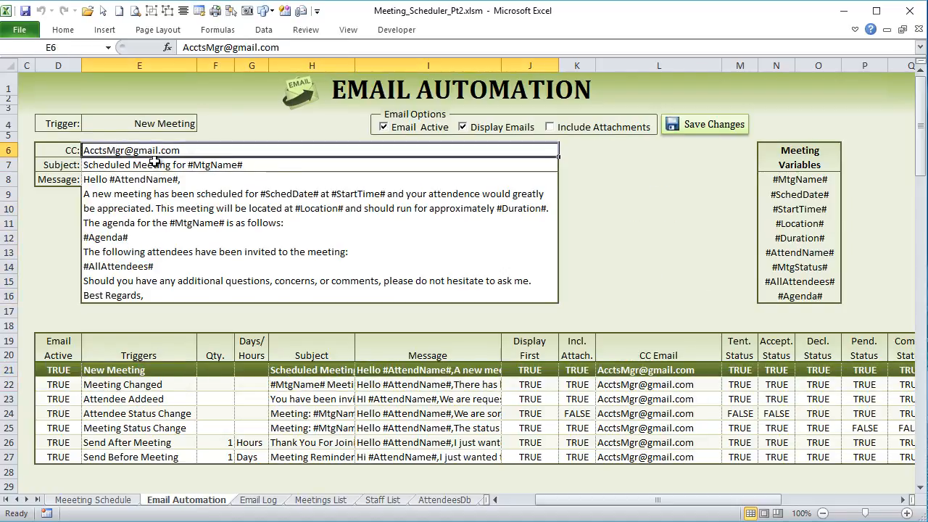
click(152, 167)
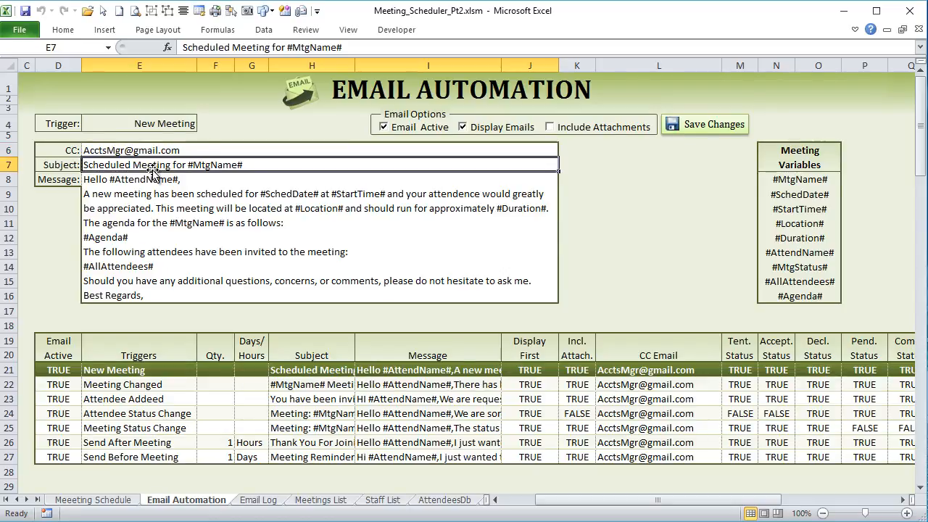
click(186, 226)
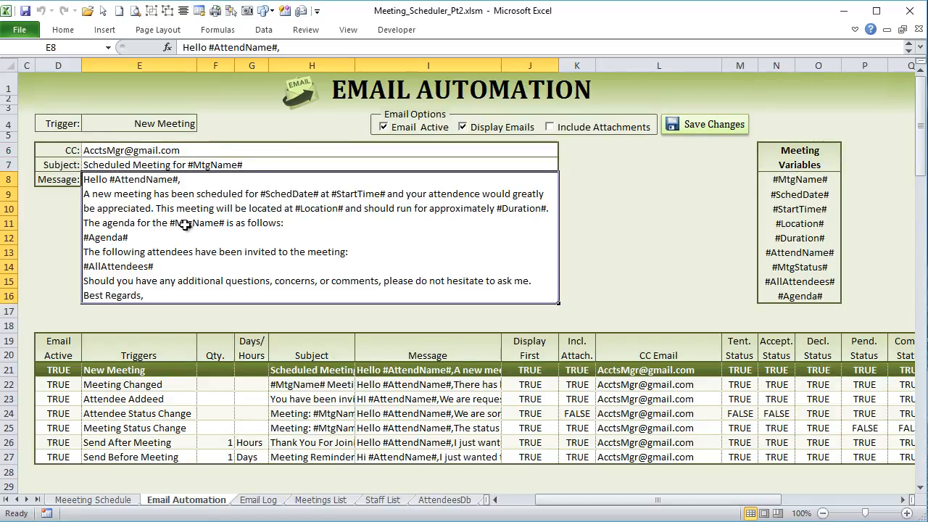
drag(779, 185, 778, 296)
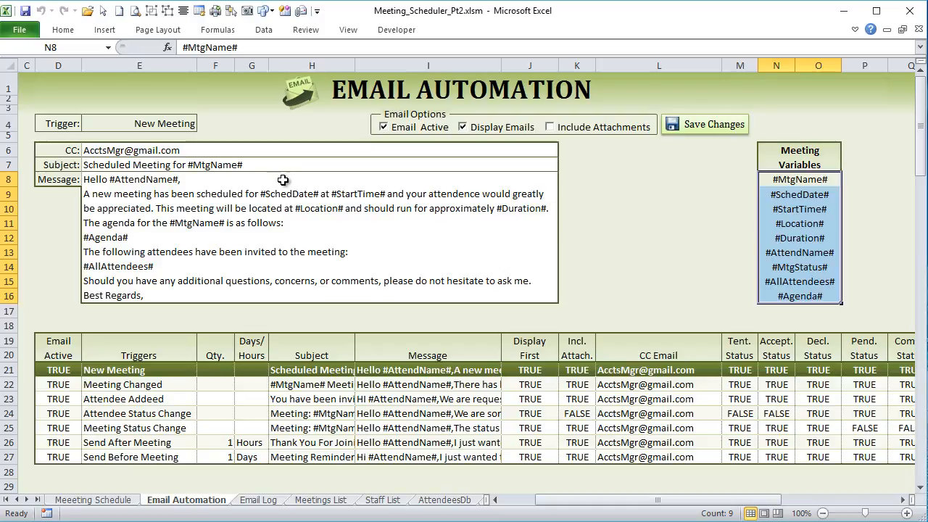
click(257, 211)
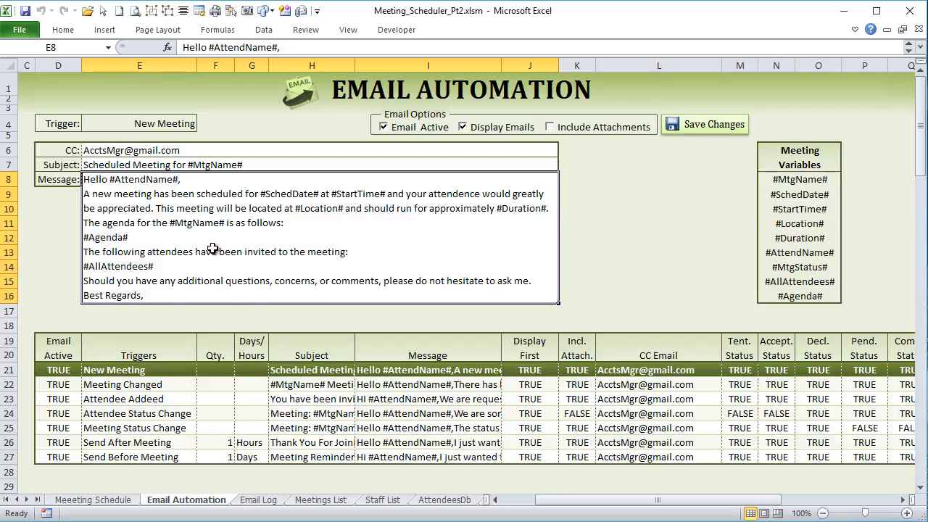
Switch Email Active and Display Emails off and back on for the New Meeting trigger.
click(388, 128)
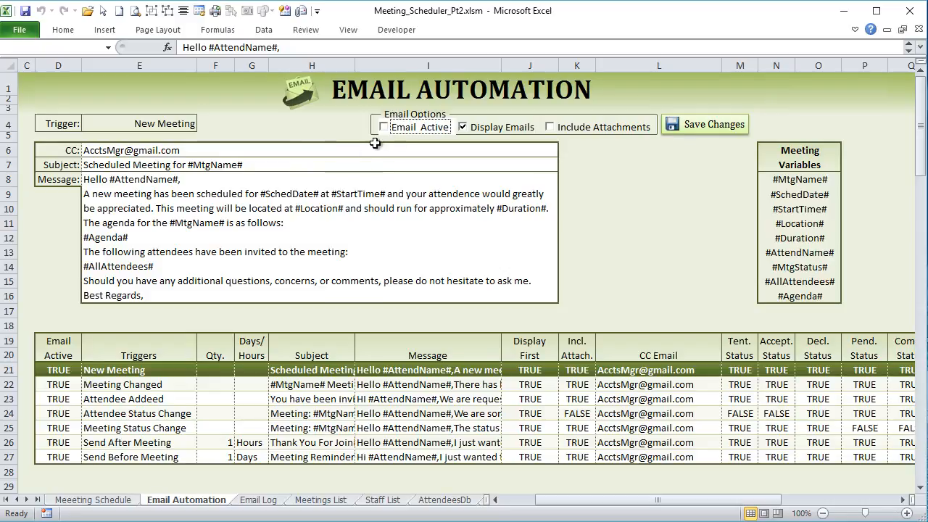
click(385, 128)
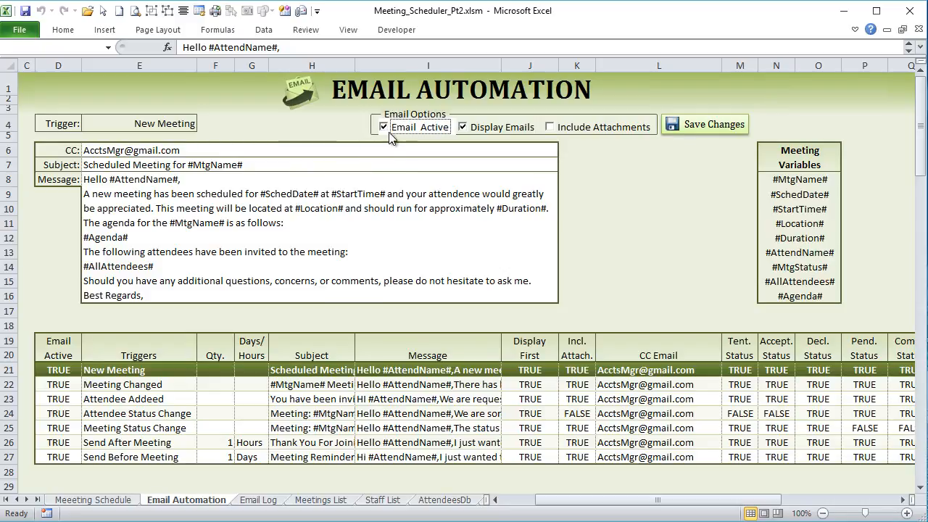
click(473, 131)
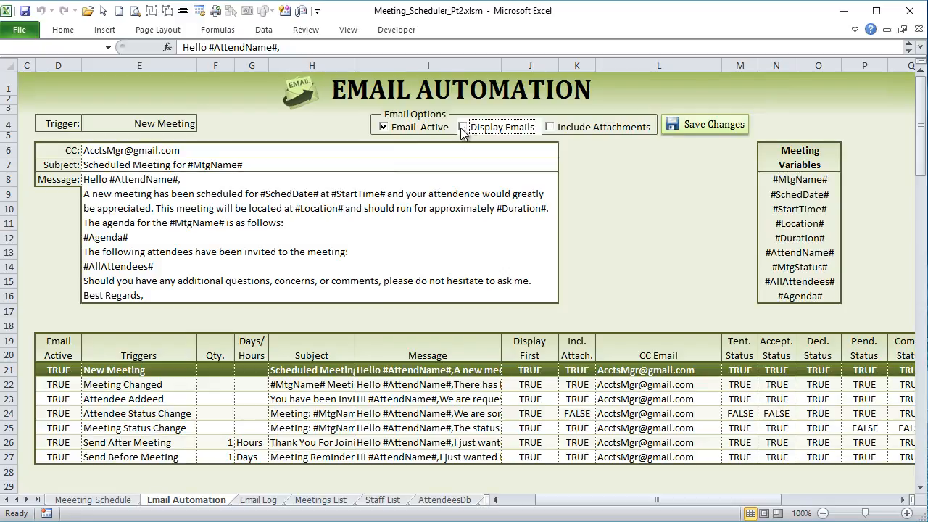
click(463, 128)
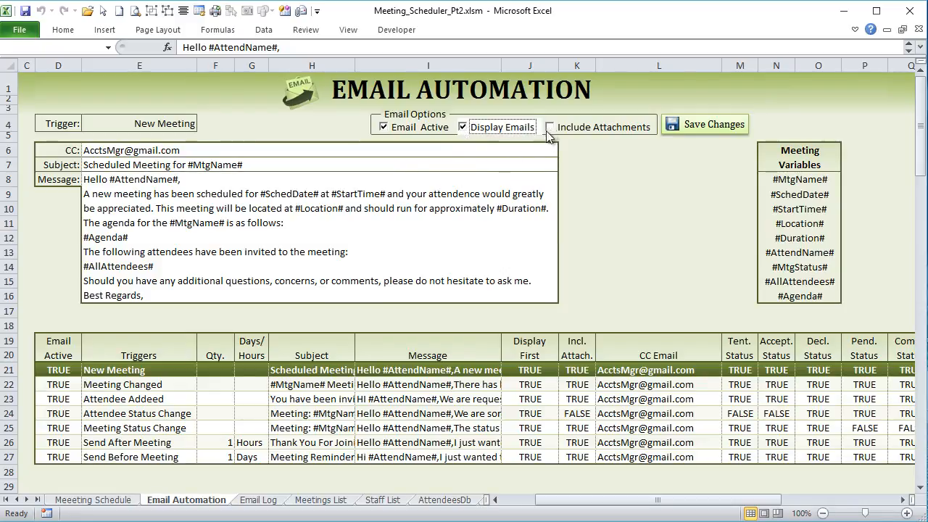
Enable Include Attachments for the New Meeting trigger and save the changes.
click(595, 127)
click(722, 132)
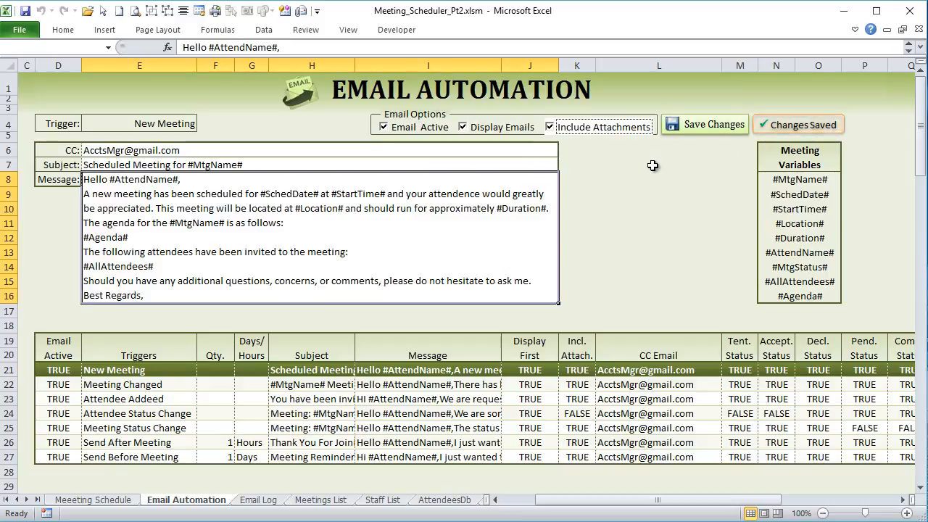
Limit the Meeting Changed trigger to Meeting Date and Time changes only, and save it.
click(156, 386)
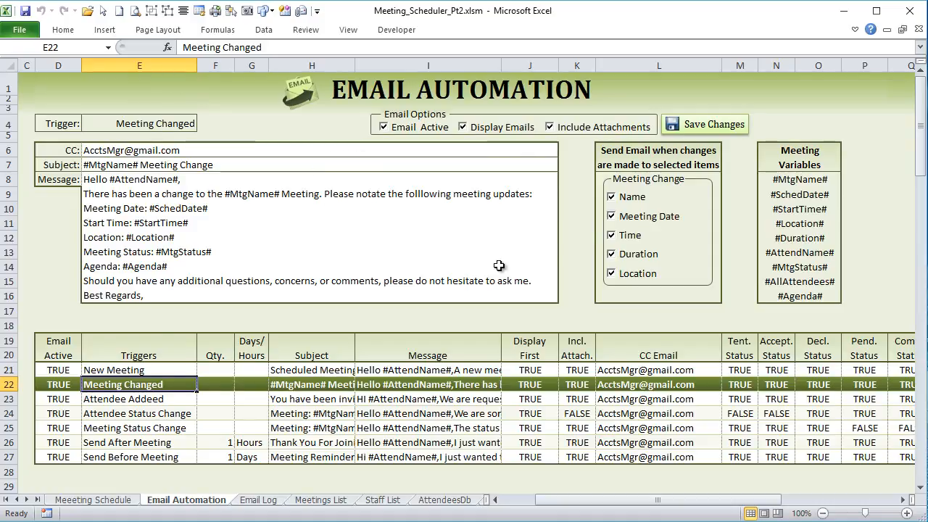
click(623, 221)
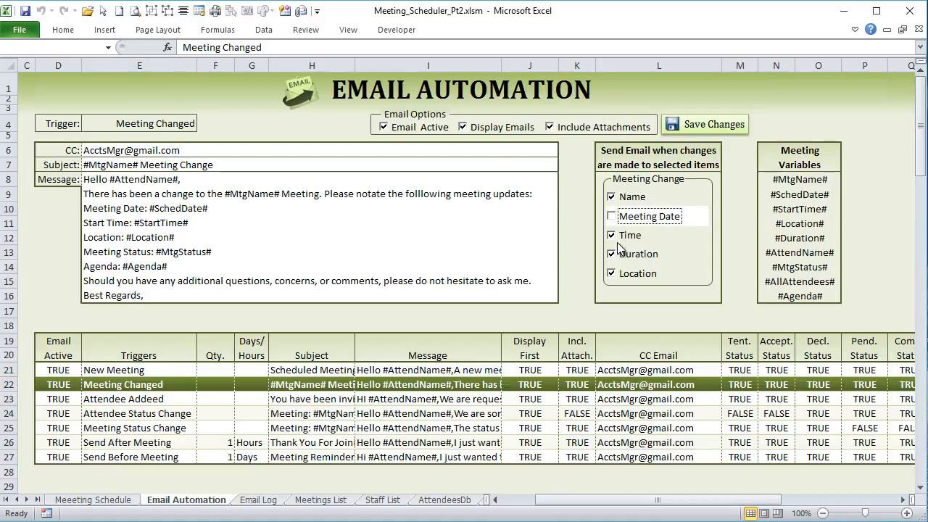
click(617, 236)
click(617, 254)
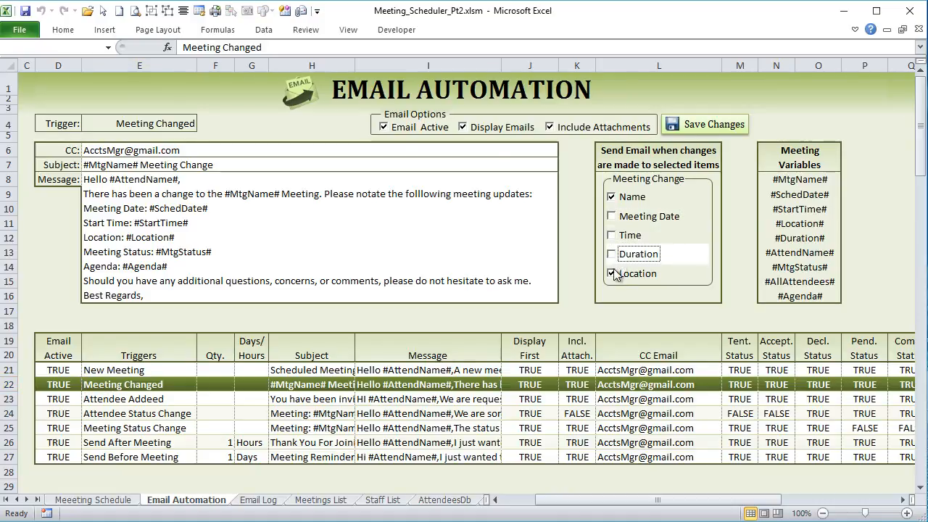
click(615, 274)
click(617, 219)
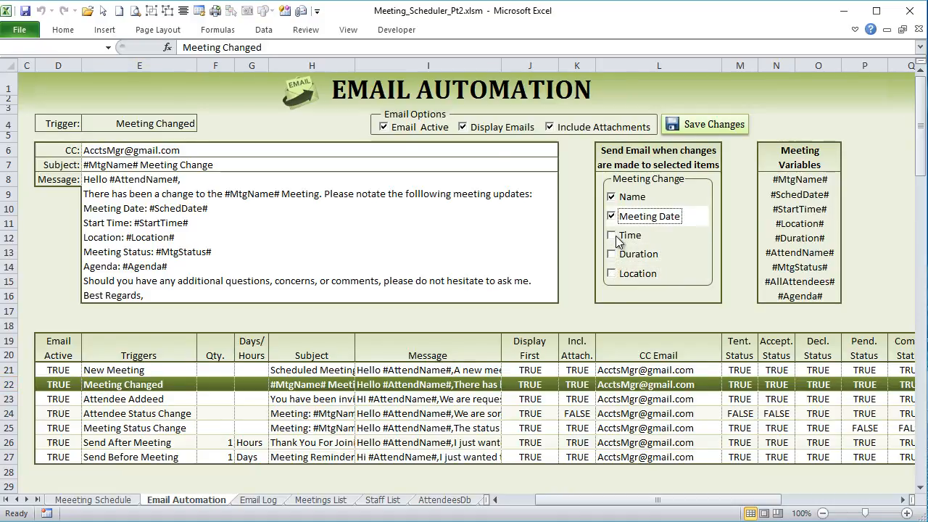
click(617, 239)
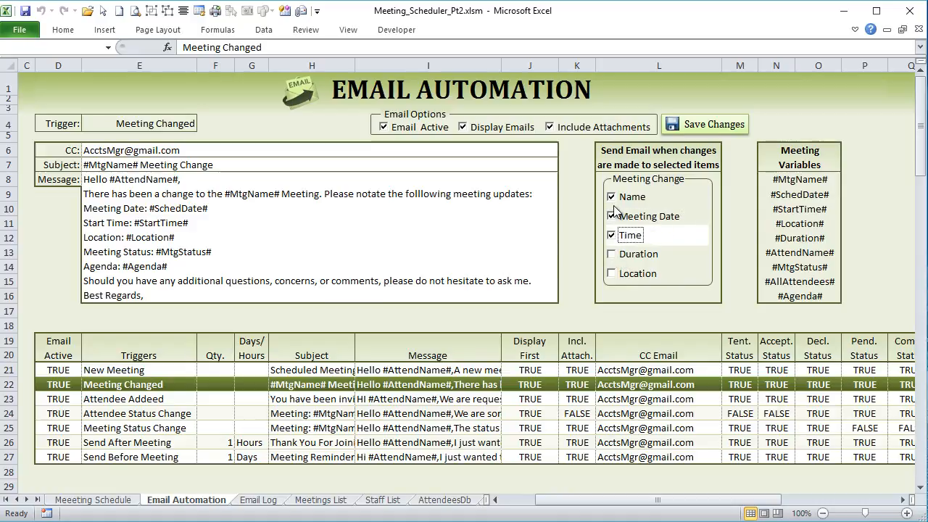
click(615, 203)
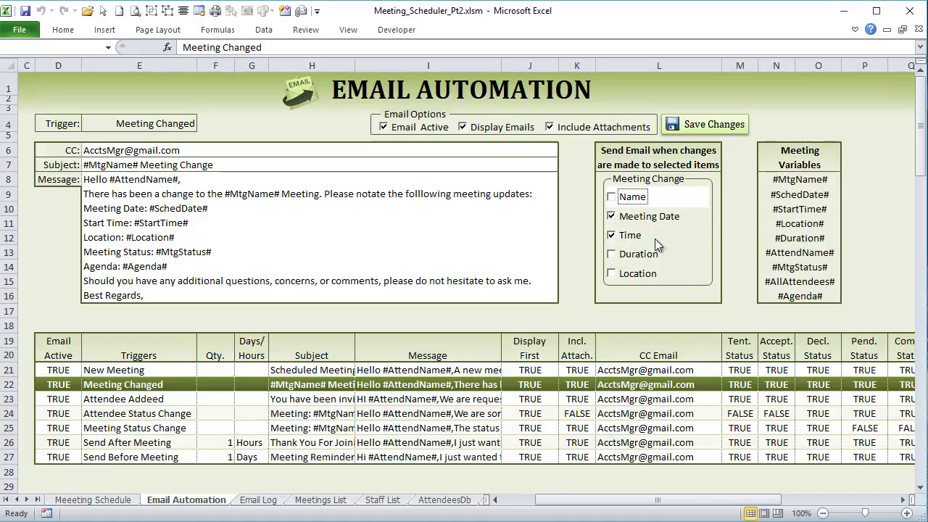
click(707, 129)
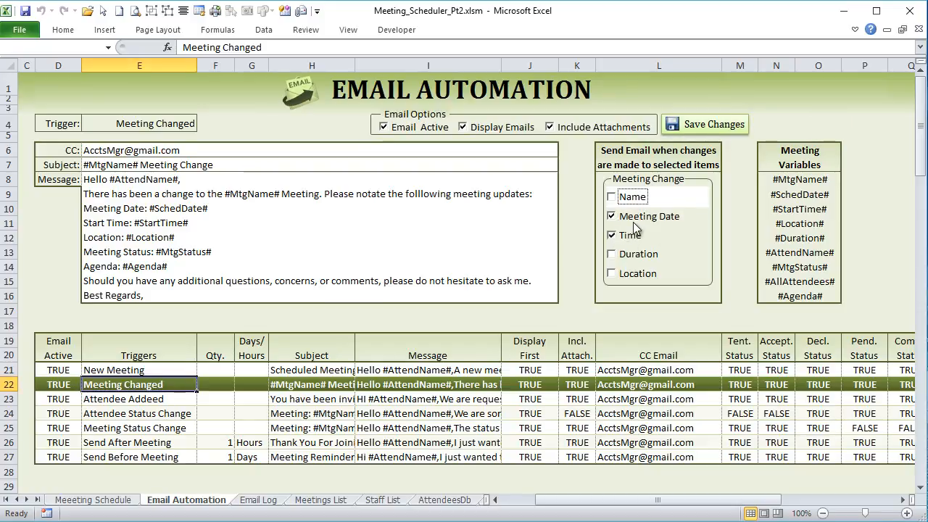
Include Duration, Location and Name again in the Meeting Changed trigger's monitored items and save the changes.
click(612, 255)
click(615, 274)
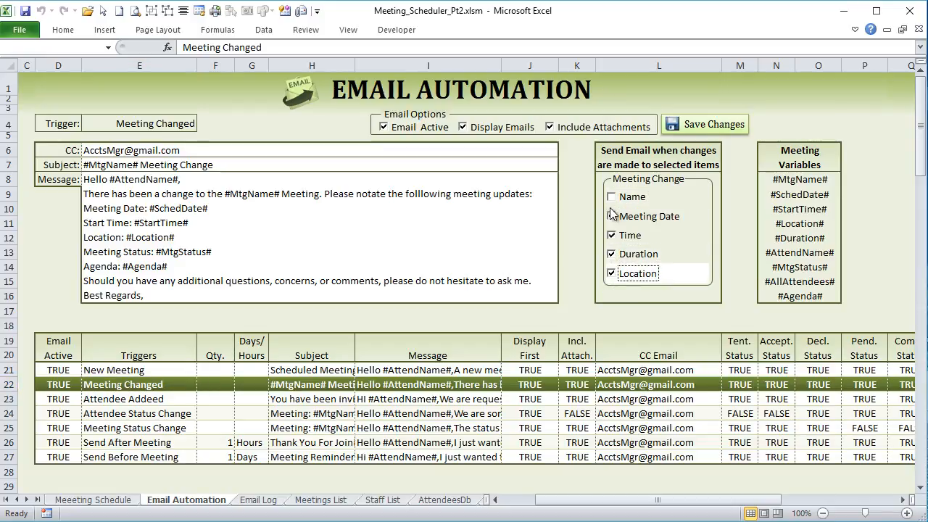
click(613, 196)
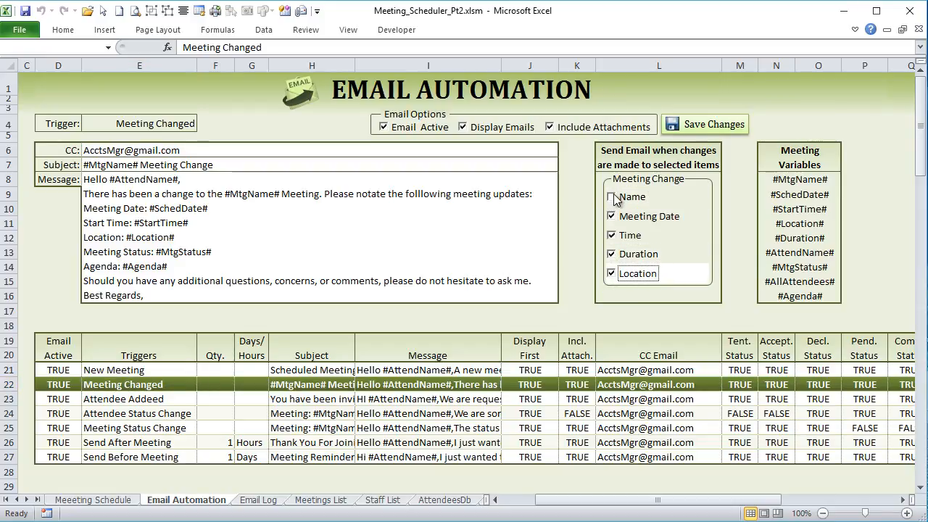
click(698, 124)
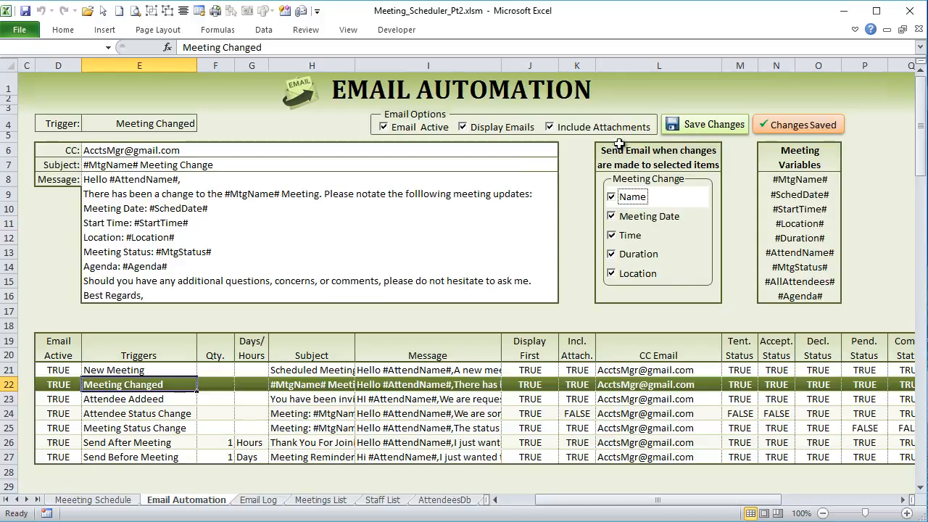
View the Attendee Addeed trigger's email template, and go back to the Meeting Schedule sheet.
click(178, 400)
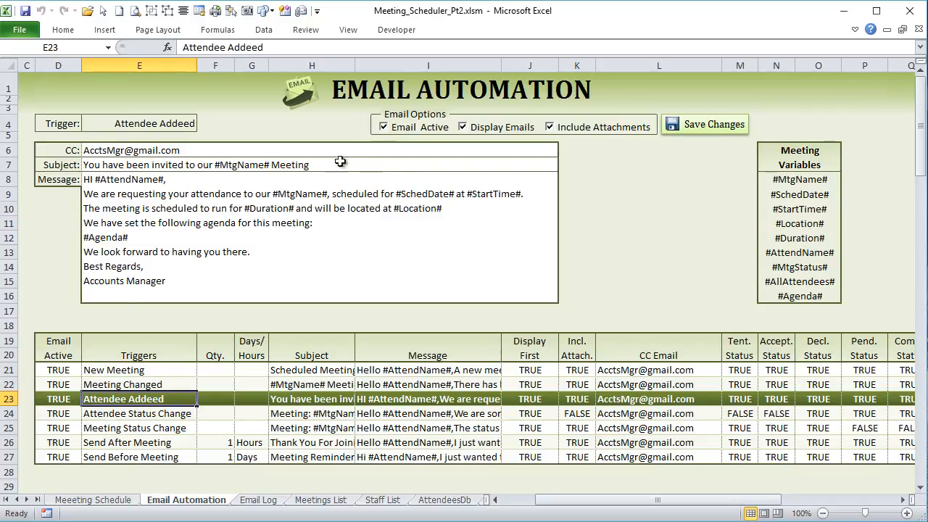
click(92, 500)
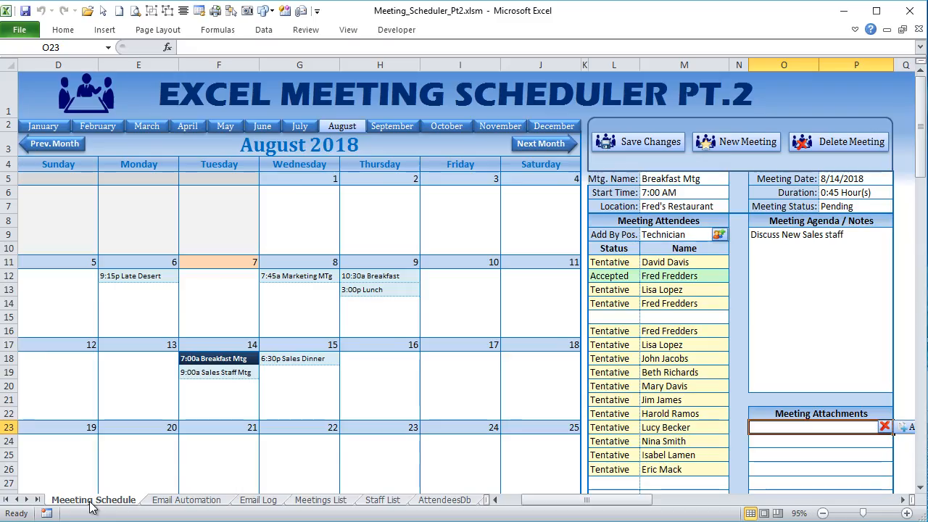
click(625, 319)
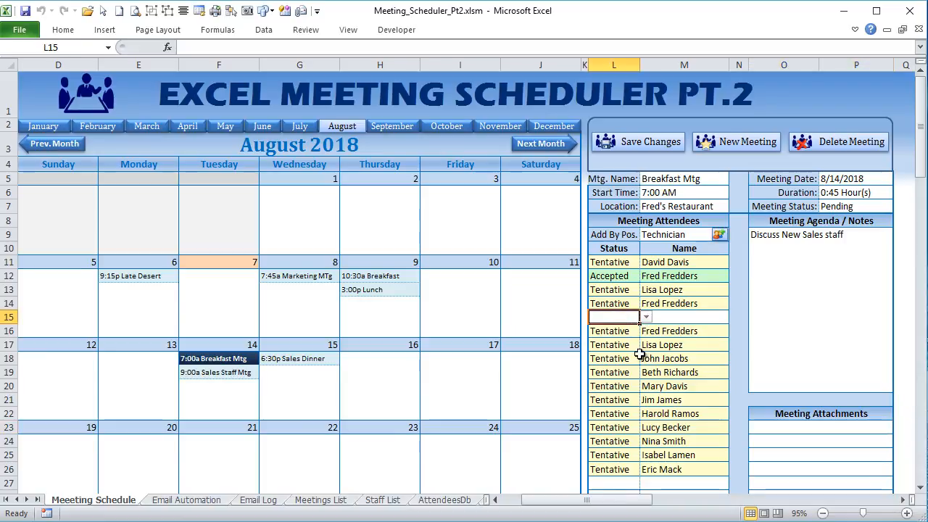
Add a second attendee to the 3:00 PM Lunch meeting on August 9 and save the meeting.
click(380, 290)
click(674, 275)
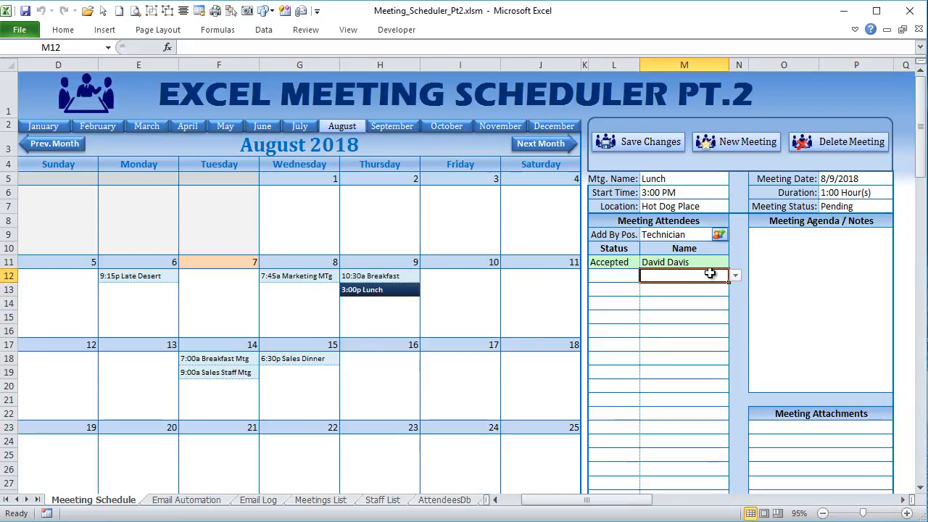
click(735, 276)
click(692, 303)
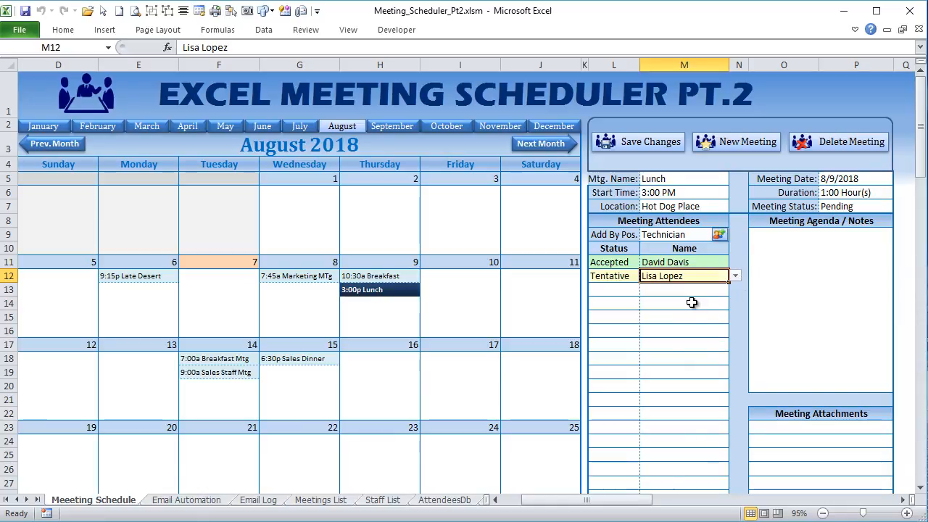
click(692, 302)
click(628, 145)
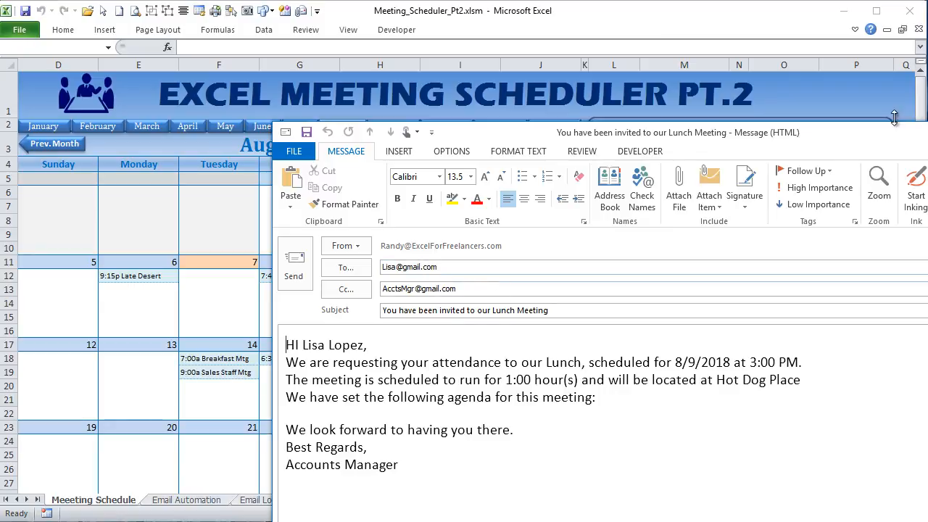
Bring the drafted Lunch invitation email fully into view and close it without saving.
drag(882, 137, 666, 85)
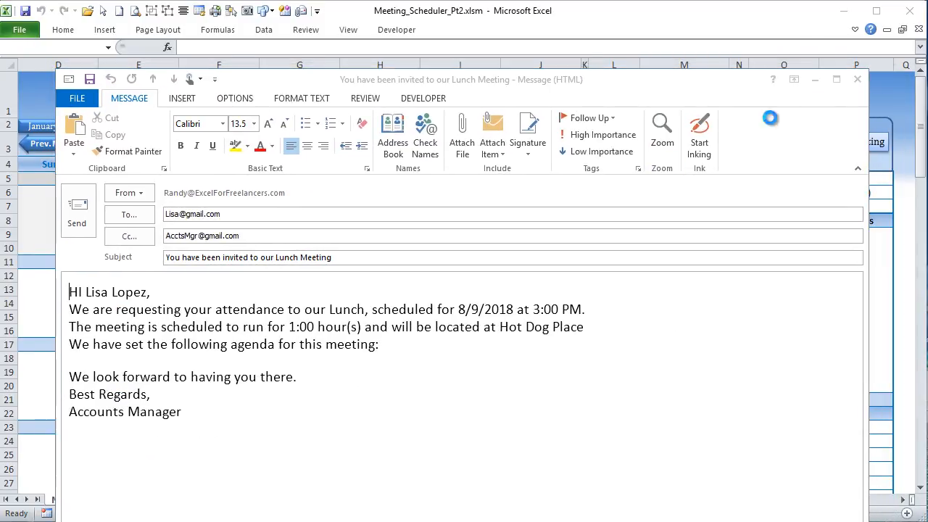
click(858, 79)
click(644, 363)
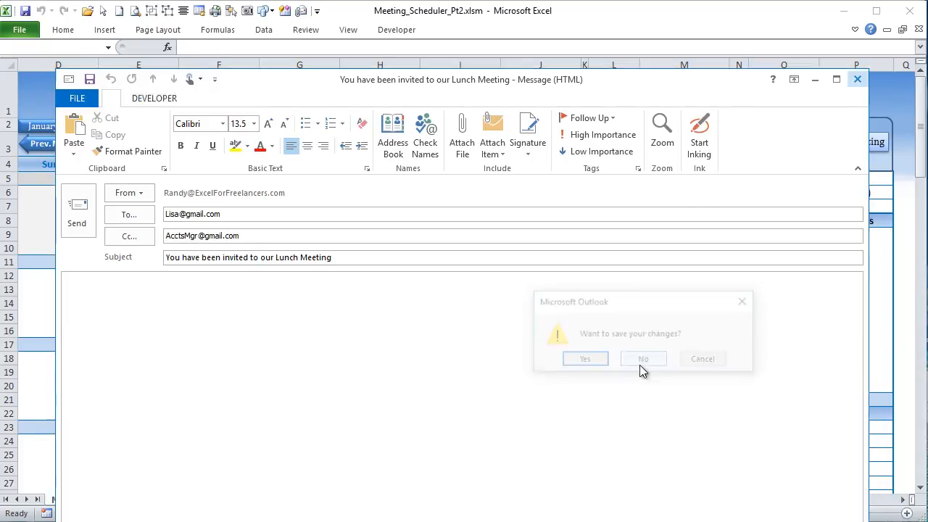
View the Attendee Status Change trigger's template on the Email Automation sheet, and return to the Meeting Schedule sheet.
click(154, 501)
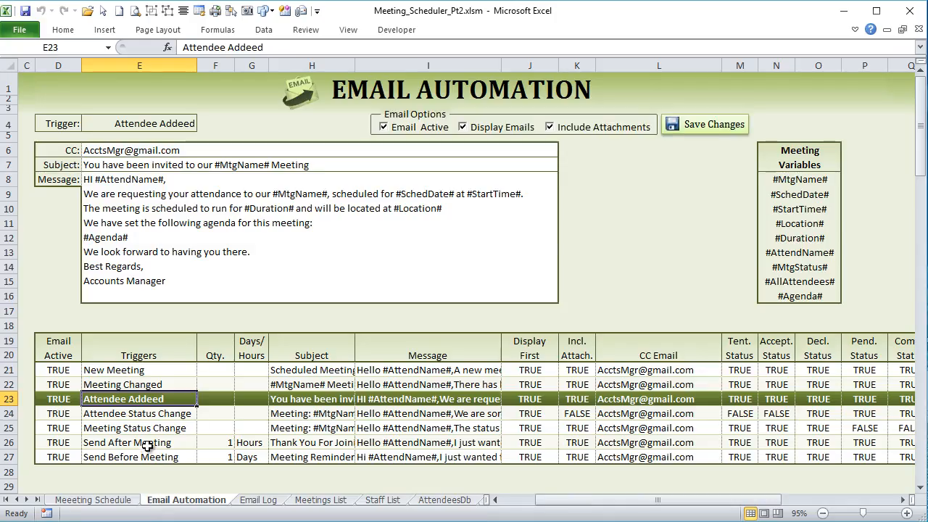
click(149, 417)
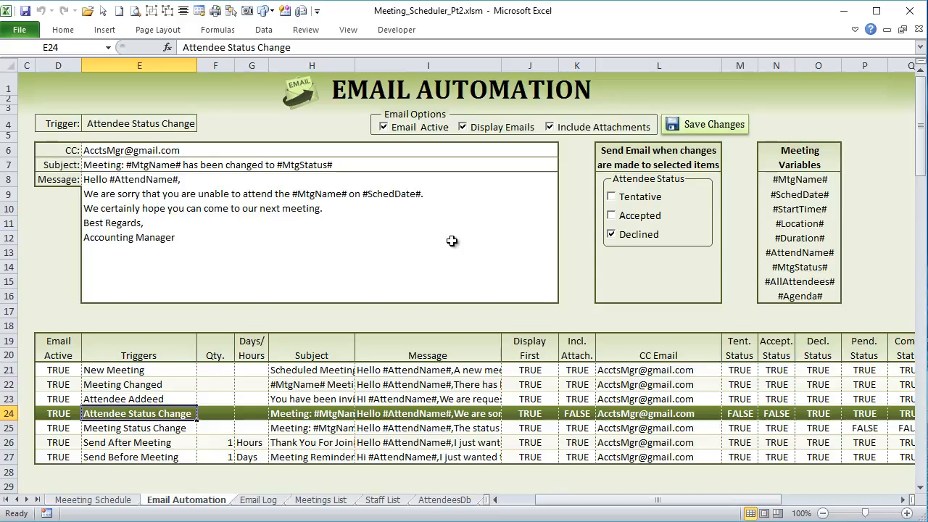
click(122, 500)
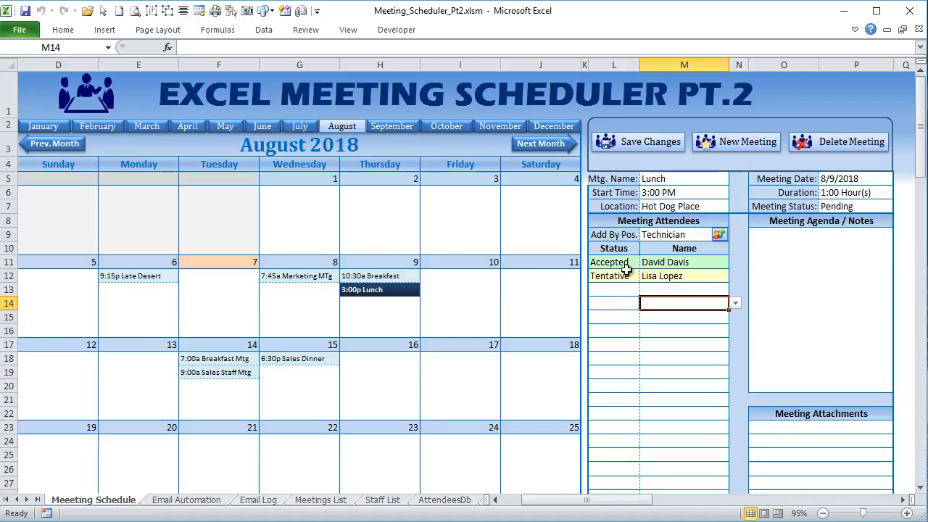
Set the second Lunch attendee's status to Declined and save the meeting.
click(625, 275)
click(646, 276)
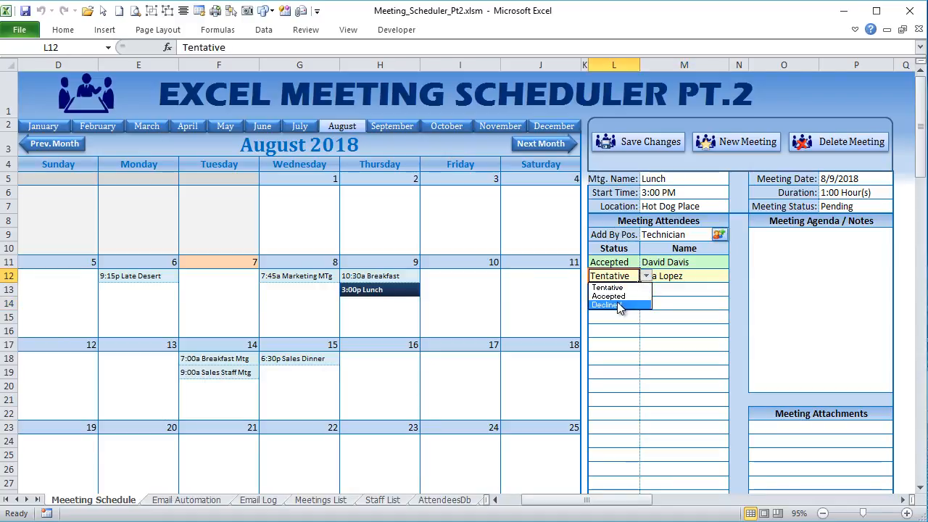
click(621, 306)
click(624, 140)
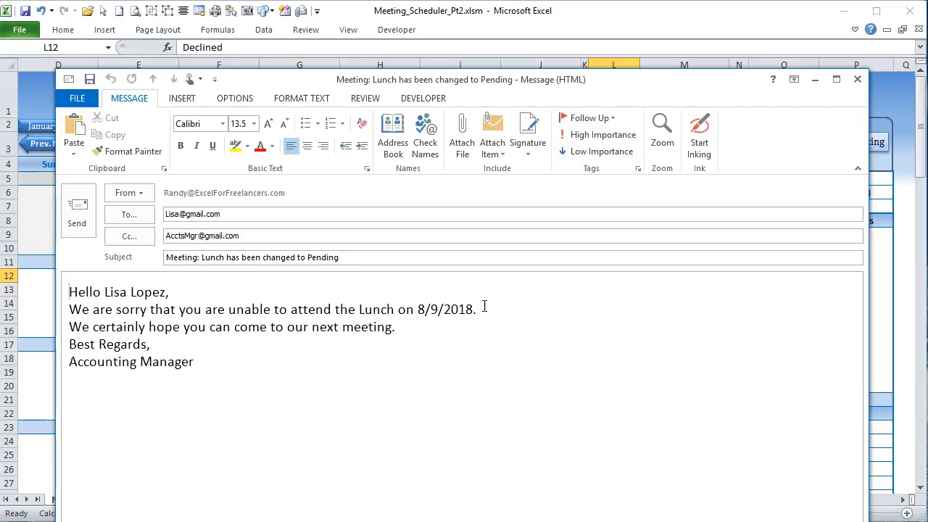
Check the meeting name and date in the drafted email to the declined attendee, and close it without saving.
drag(396, 309, 360, 309)
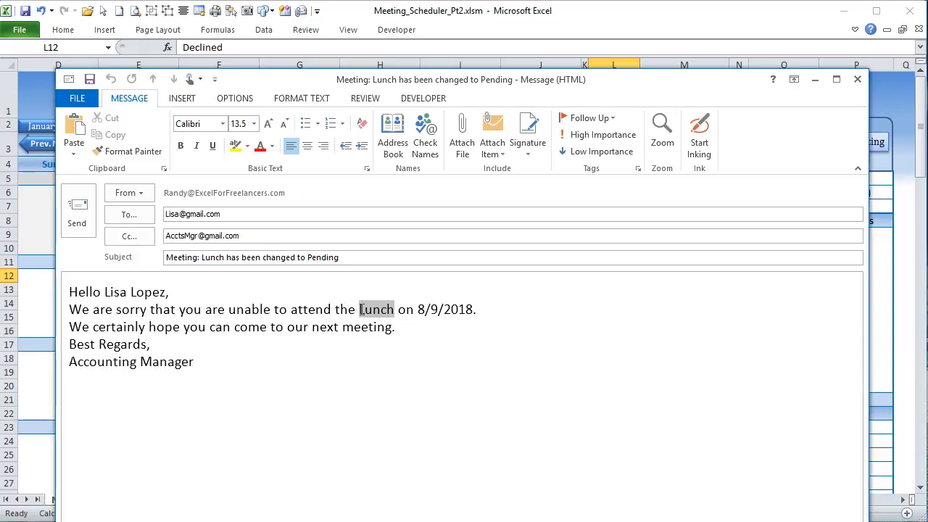
drag(481, 310, 409, 311)
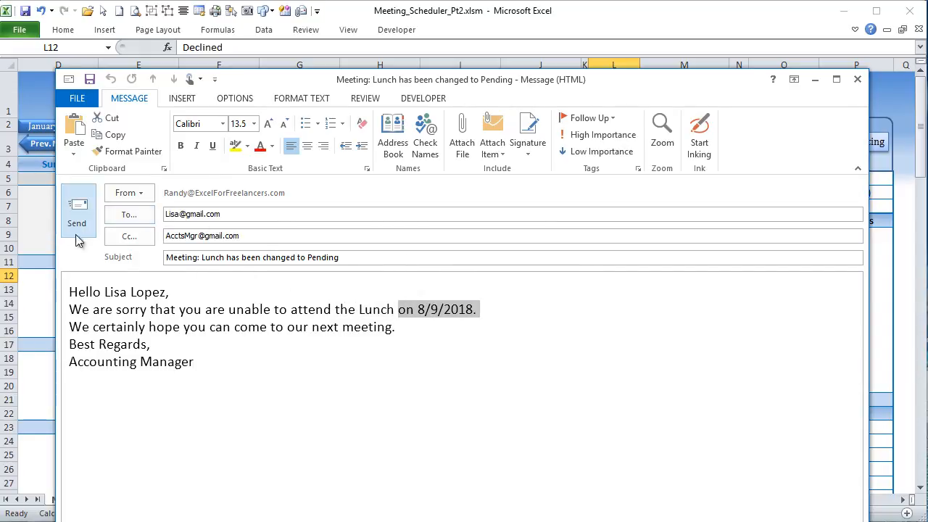
click(857, 79)
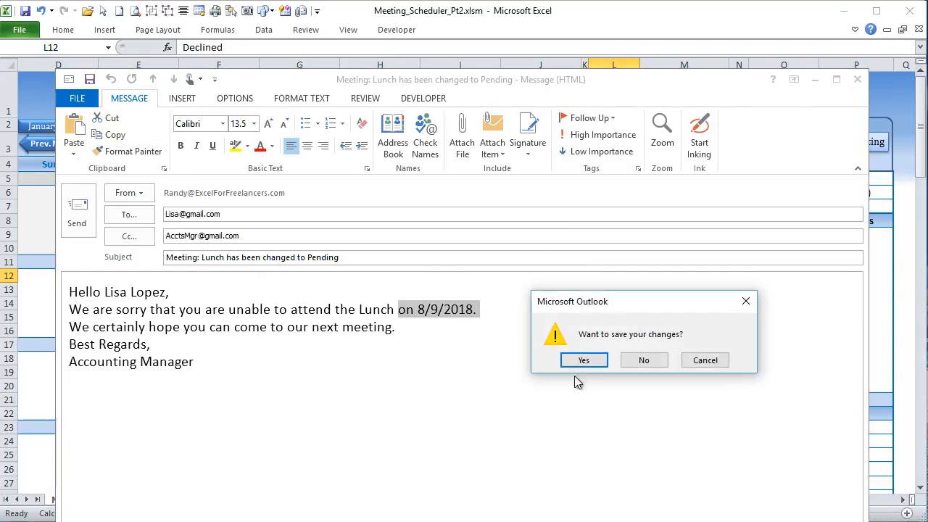
click(645, 360)
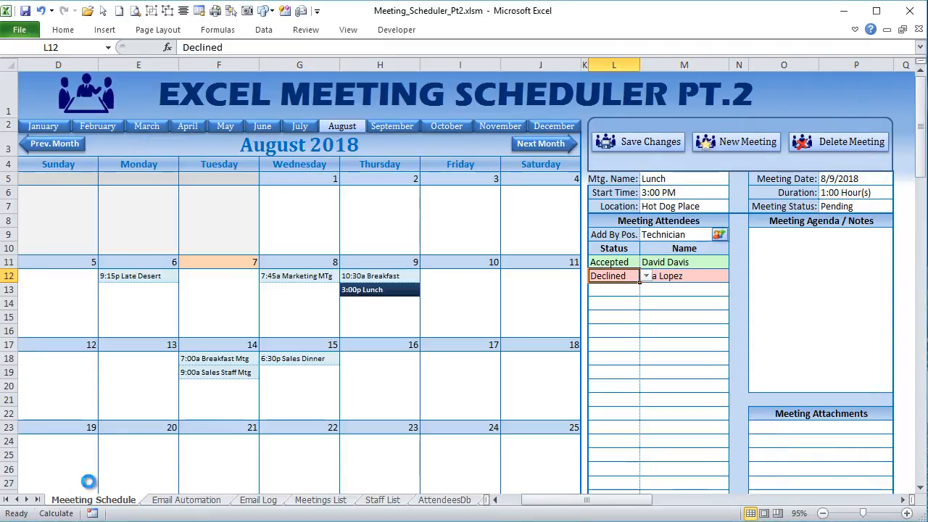
View the Meeting Status Change trigger's template and its selected statuses, and return to the Meeting Schedule sheet.
click(190, 500)
click(116, 428)
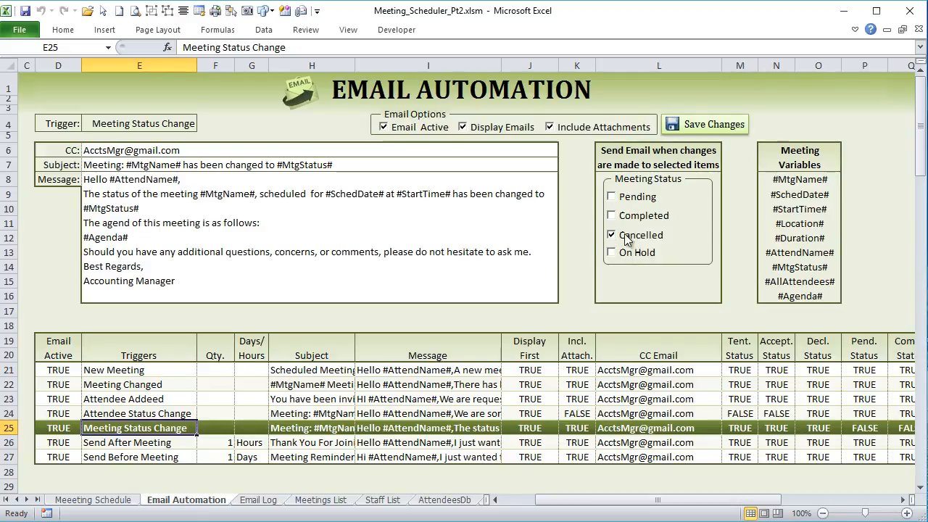
click(133, 503)
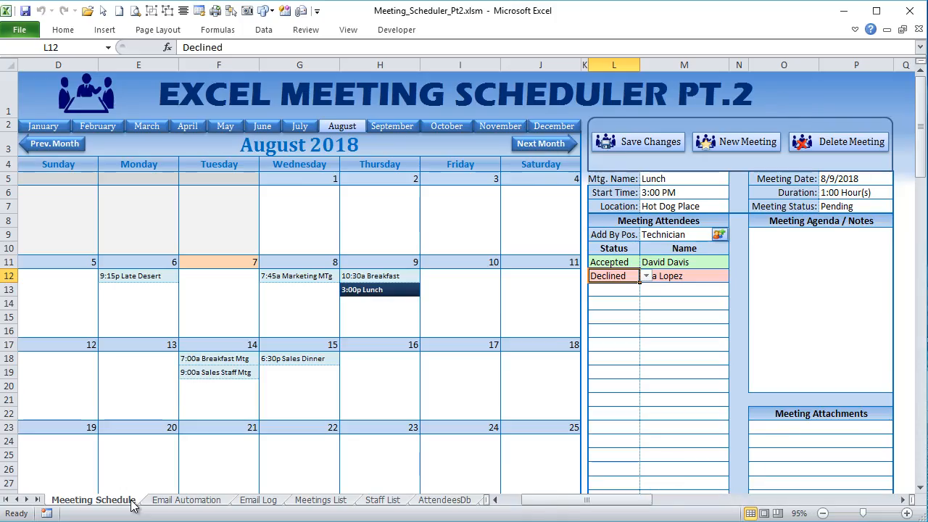
Set the August 9 Breakfast meeting's status to Cancelled and save the meeting.
click(877, 210)
click(900, 207)
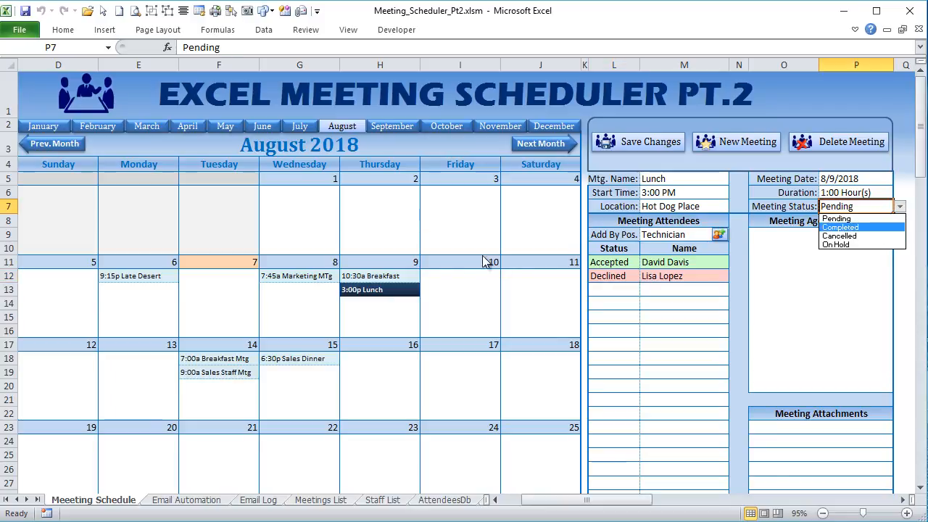
click(387, 284)
click(385, 275)
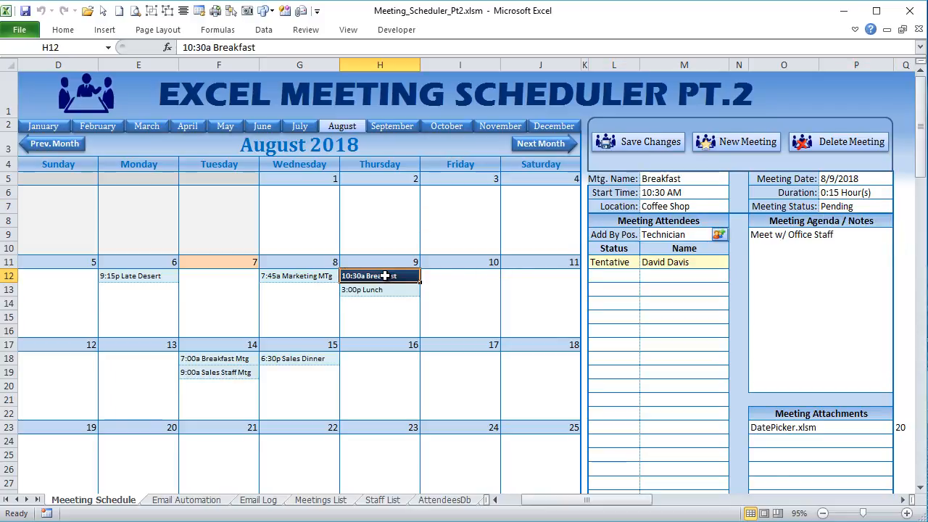
click(853, 205)
click(900, 207)
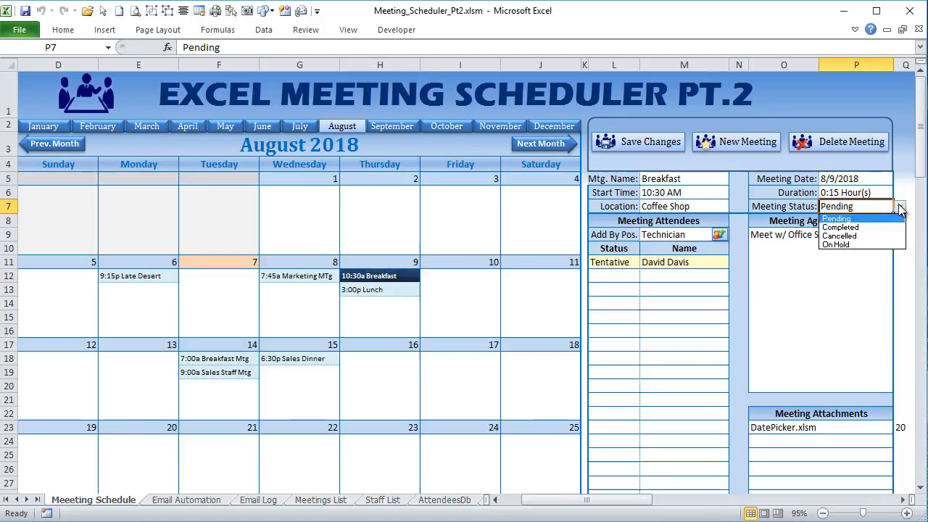
click(871, 236)
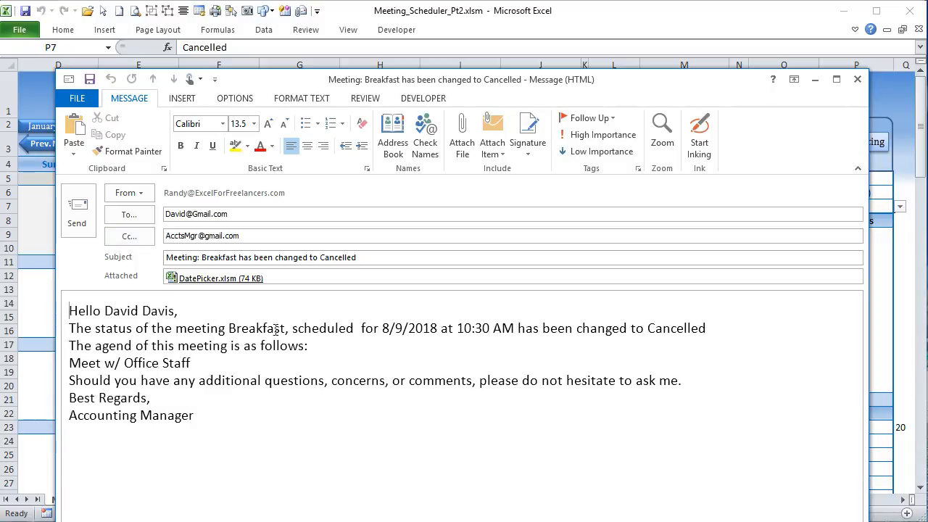
Check the new status wording in the drafted cancellation email, and close the email without saving.
drag(709, 324, 647, 328)
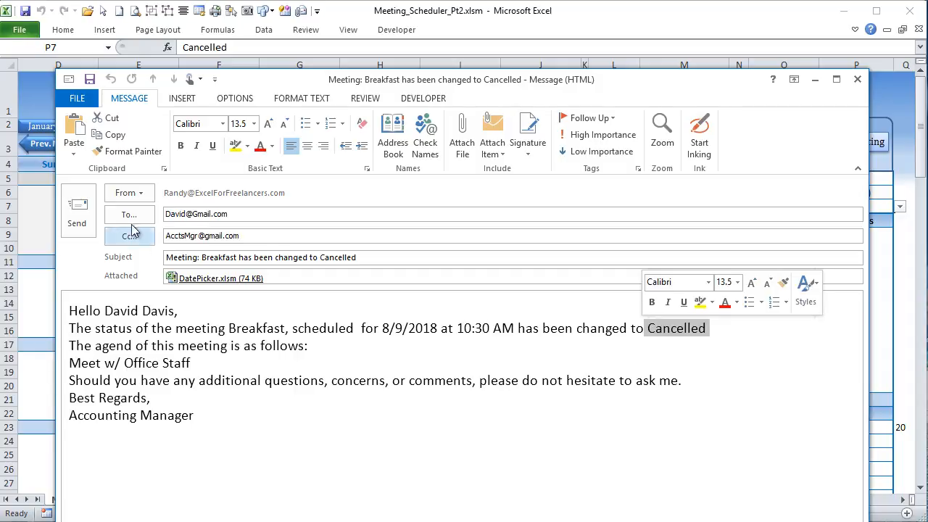
click(858, 81)
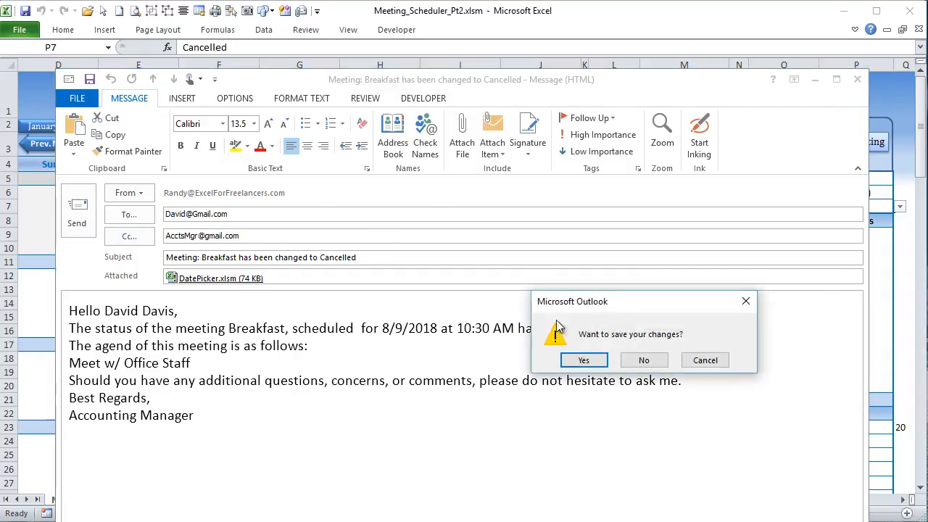
click(645, 360)
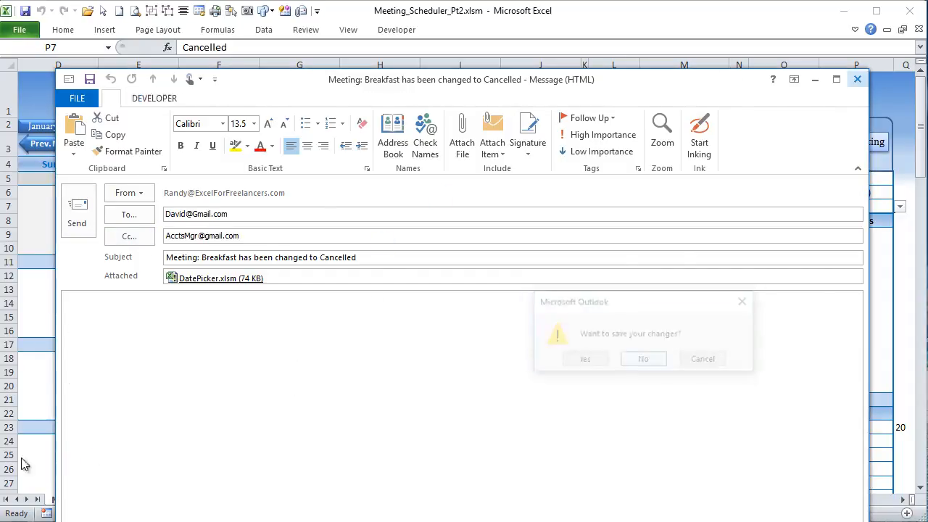
On the Email Automation sheet, set the Send After Meeting trigger to 9 Days after the meeting and save the changes.
click(189, 501)
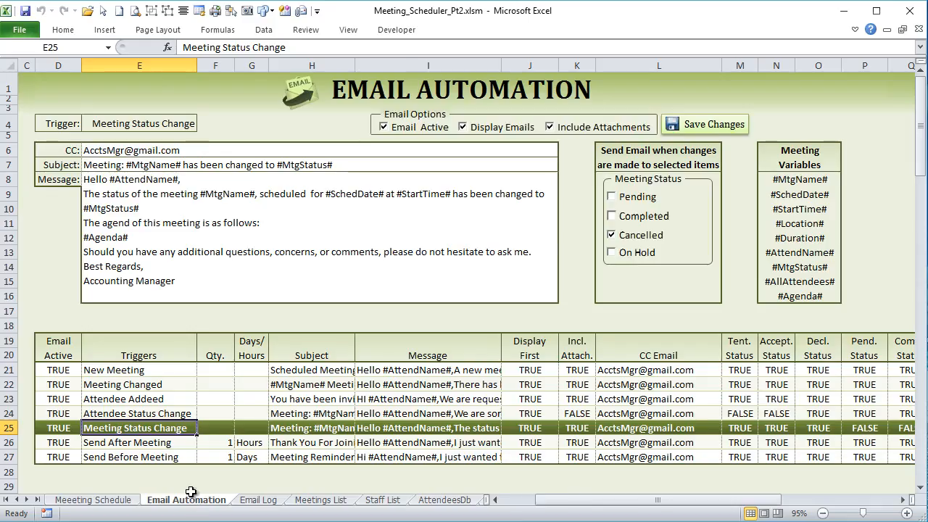
click(153, 444)
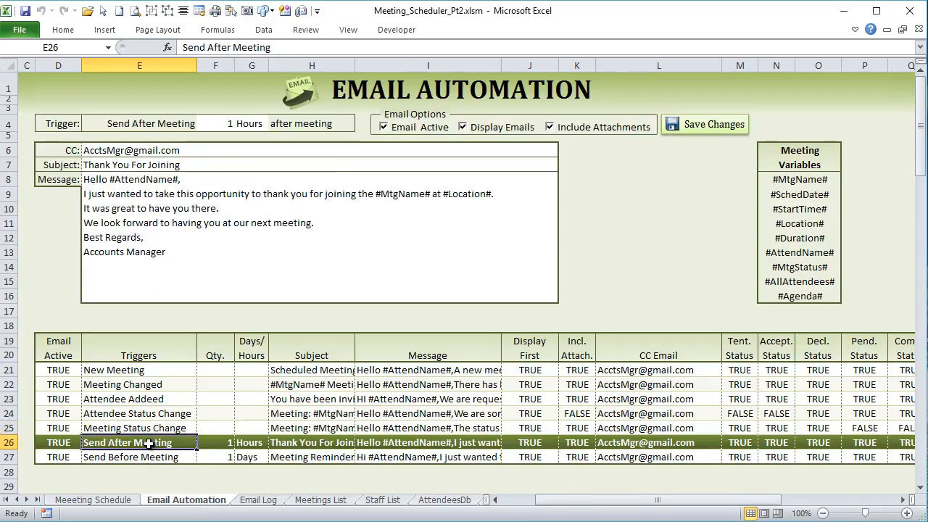
click(217, 124)
text(9)
key(Return)
click(242, 123)
click(275, 124)
click(239, 148)
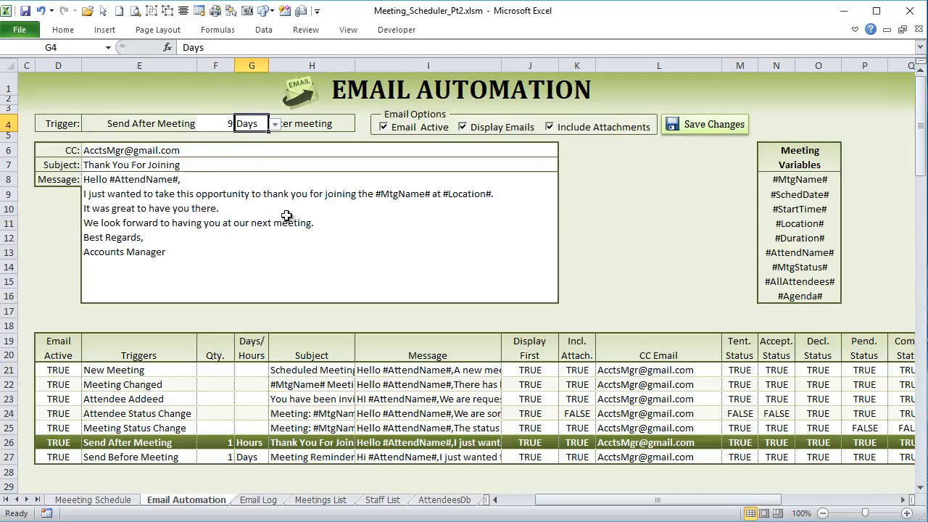
click(734, 130)
Set the Send Before Meeting trigger to 4 Hours before the meeting and save the changes.
click(152, 456)
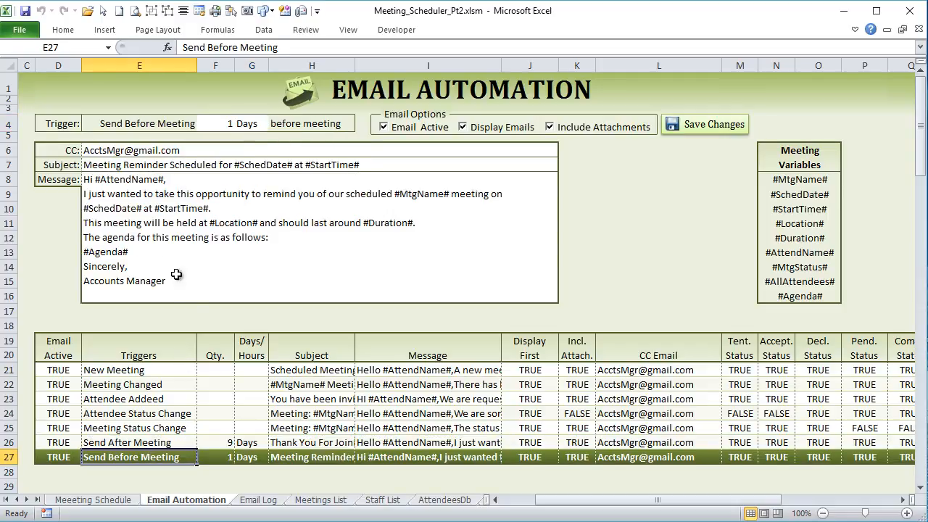
click(213, 124)
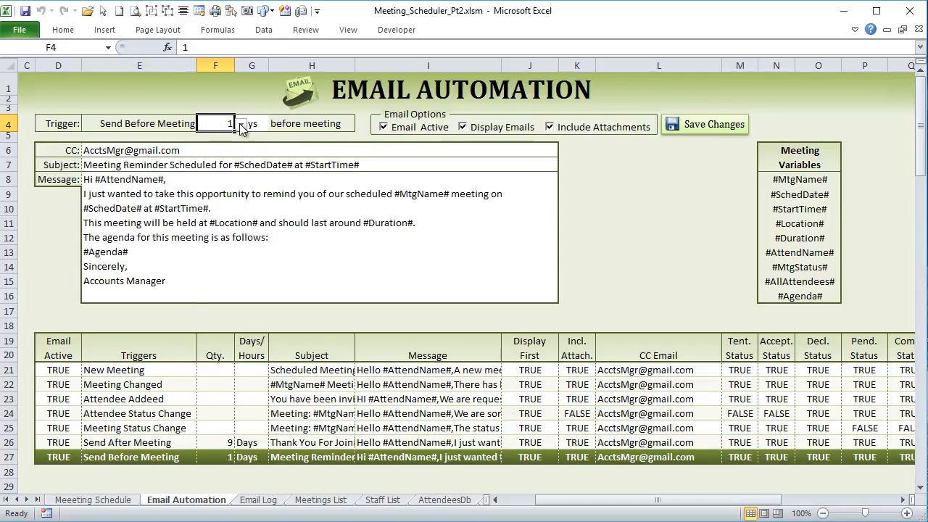
click(242, 125)
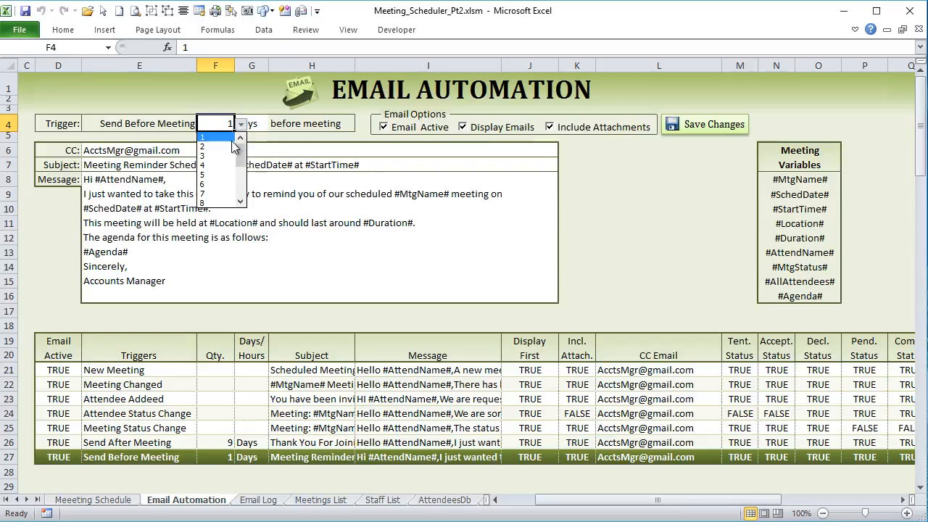
click(221, 167)
click(260, 123)
click(275, 125)
click(251, 145)
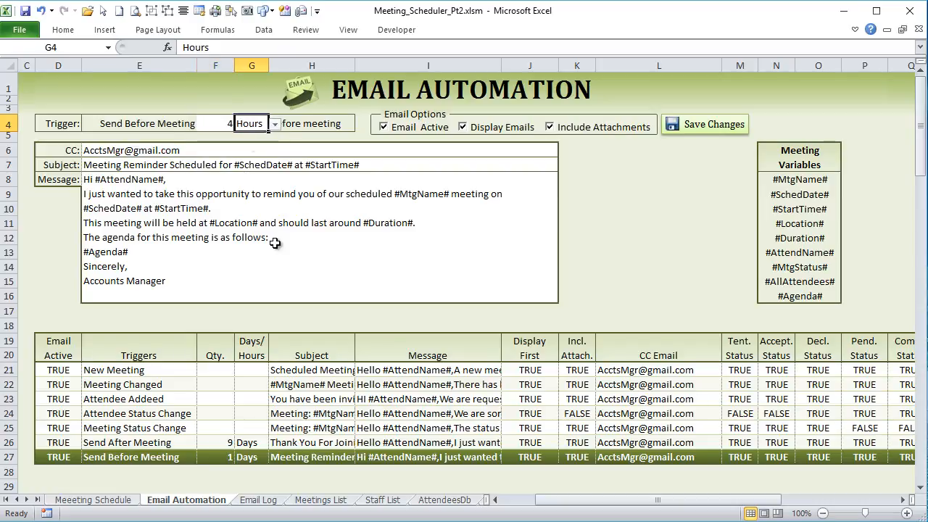
click(719, 132)
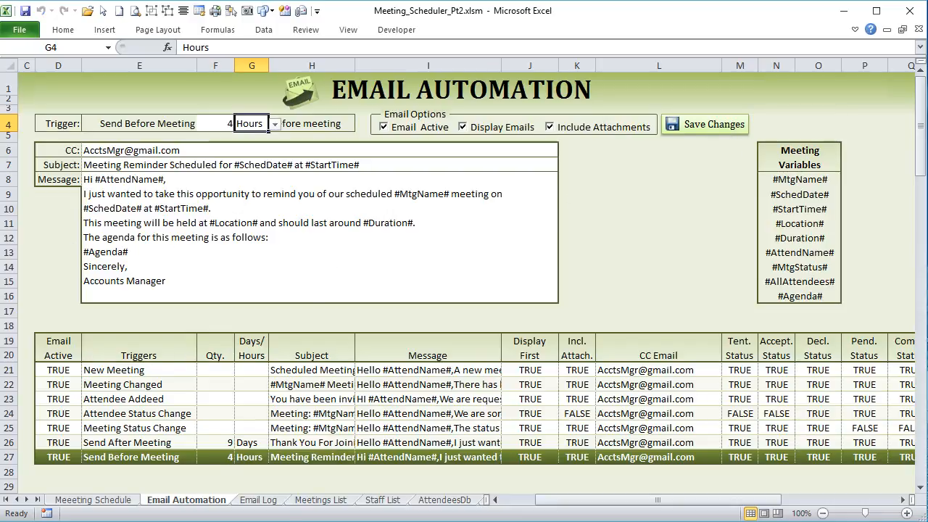
On the Email Log sheet, apply the General number format to the Mtg. ID cells D6:D24.
click(259, 501)
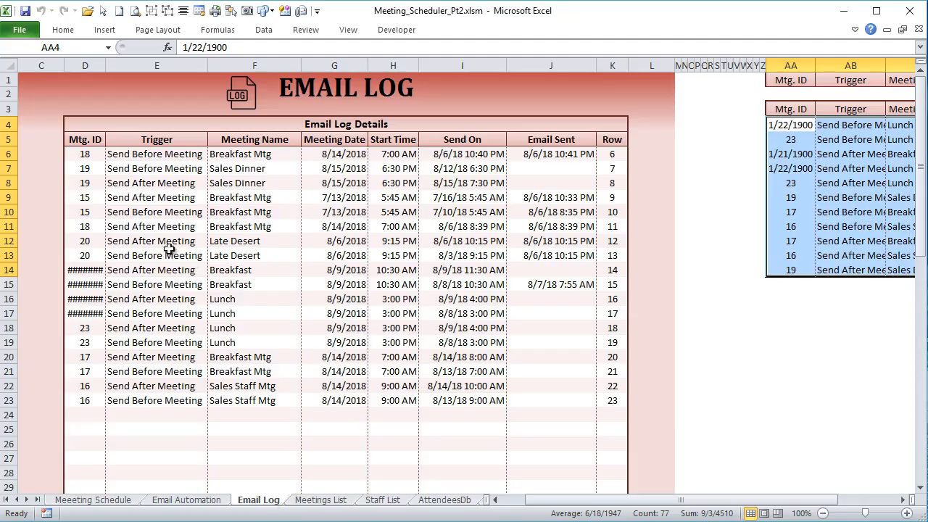
click(106, 63)
drag(88, 157, 80, 417)
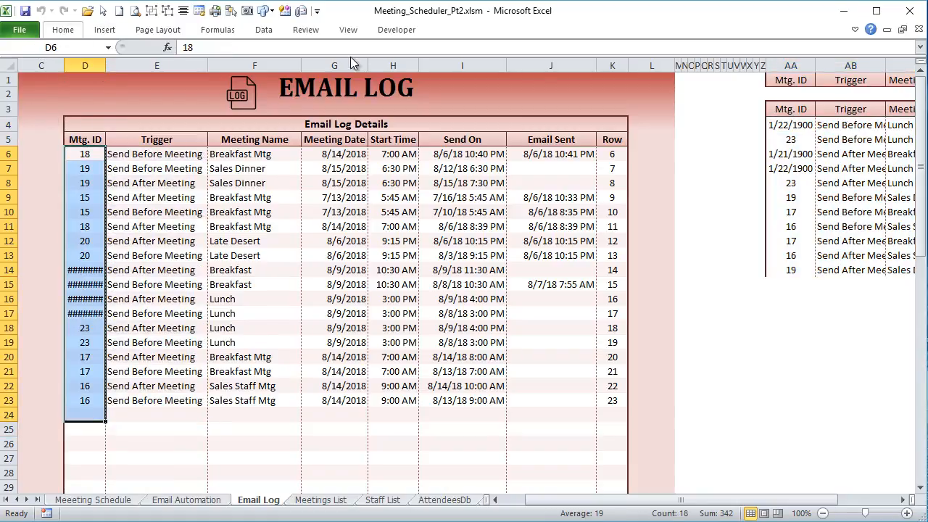
key(ctrl+F1)
click(512, 56)
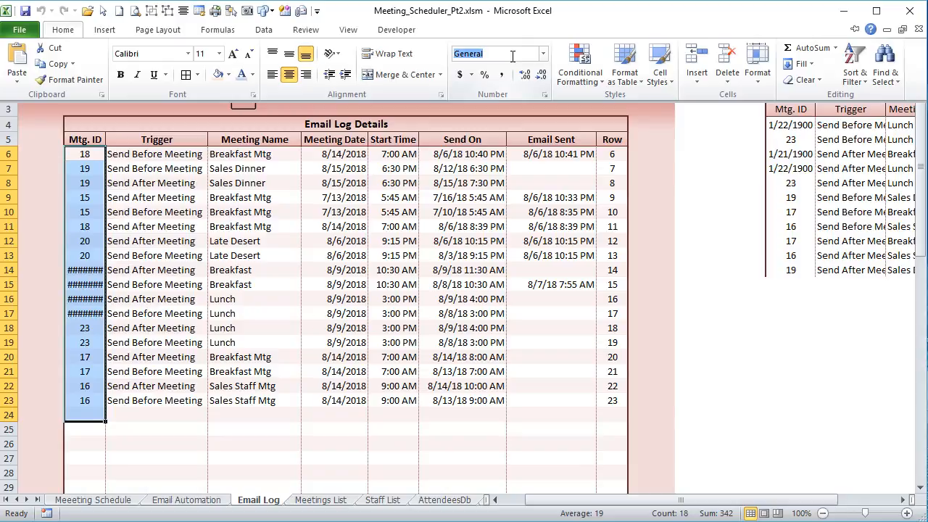
click(545, 56)
click(494, 85)
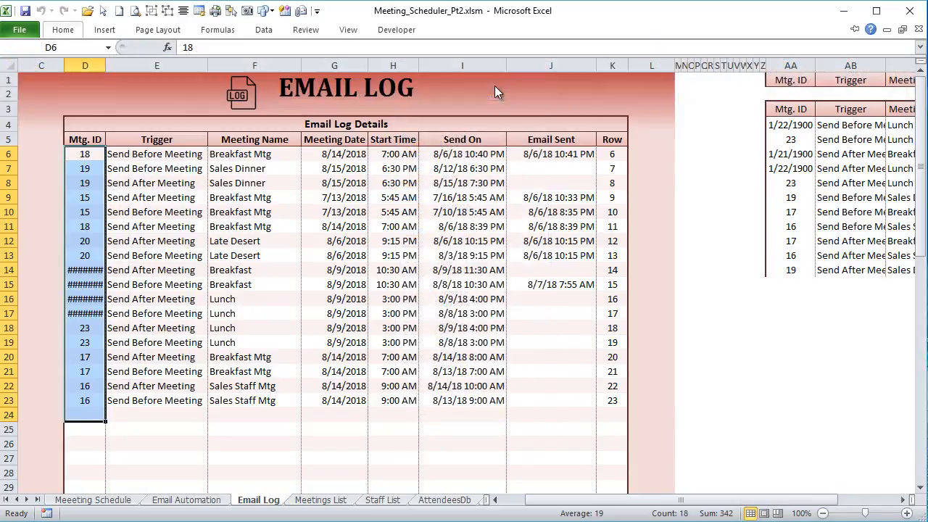
Review the Trigger, Meeting Name, Send On and Email Sent columns of the email log.
click(248, 250)
drag(114, 185, 148, 297)
drag(233, 156, 248, 172)
drag(471, 172, 470, 342)
drag(528, 154, 540, 342)
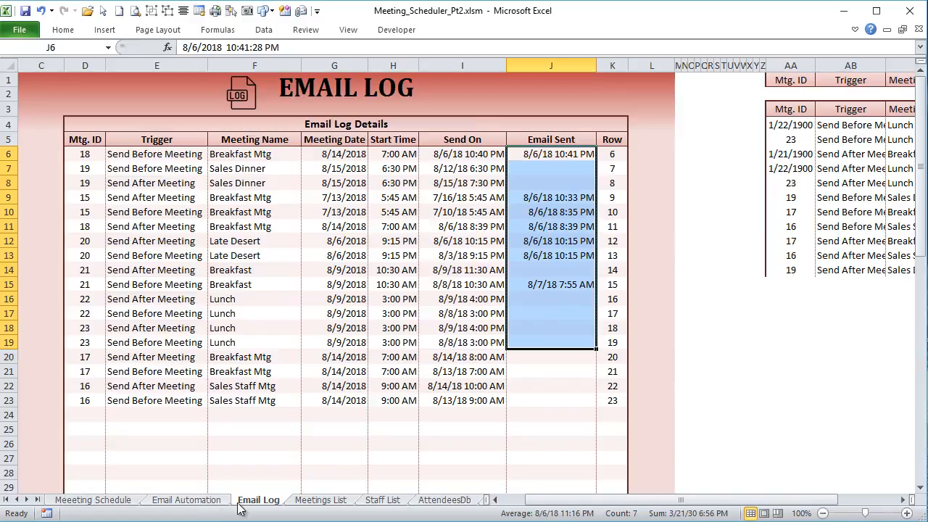
View the Meetings List sheet and the Position column on the Staff List sheet.
click(305, 502)
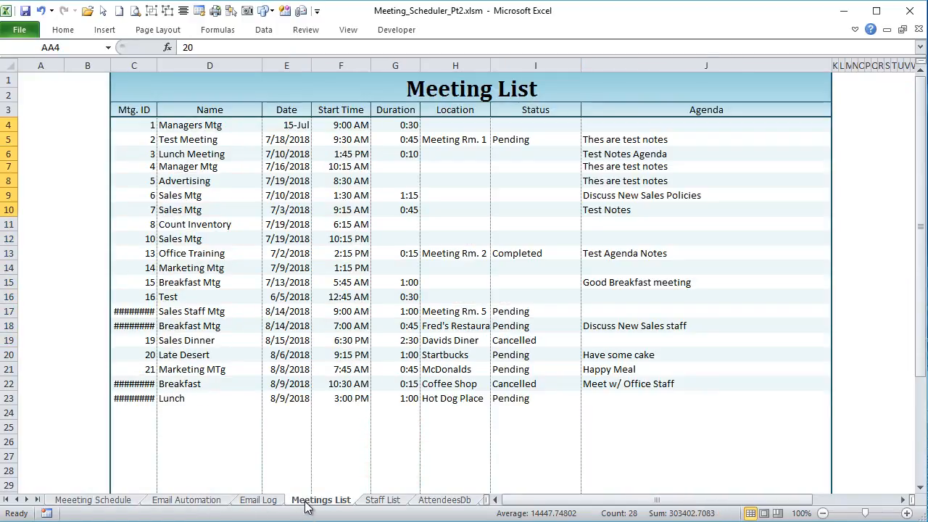
click(382, 500)
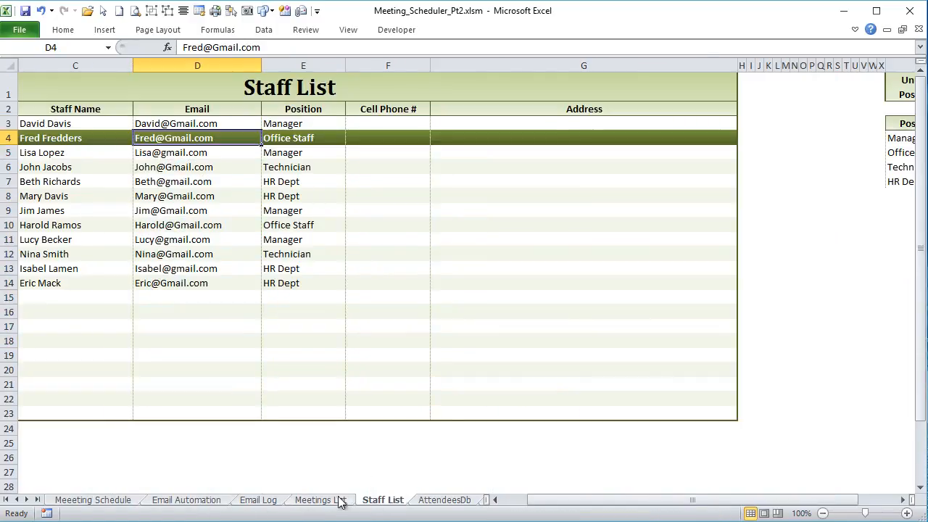
drag(286, 123, 313, 347)
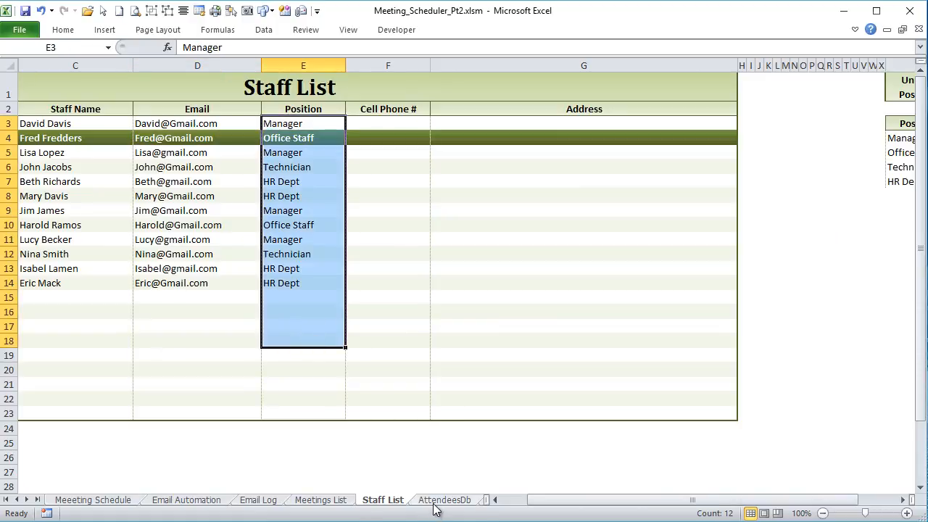
Return to the Meeting Schedule sheet and auto-fit the width of column L, which holds the attendee statuses.
click(95, 500)
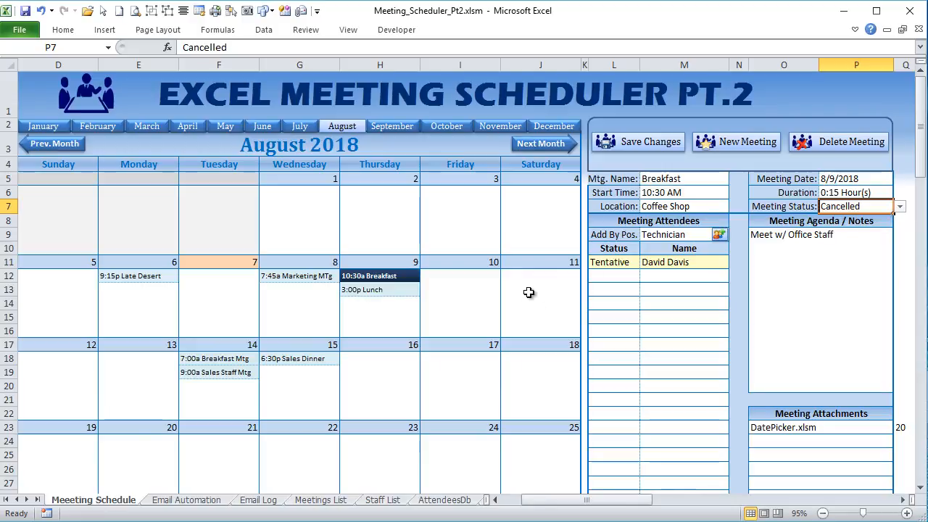
double_click(640, 64)
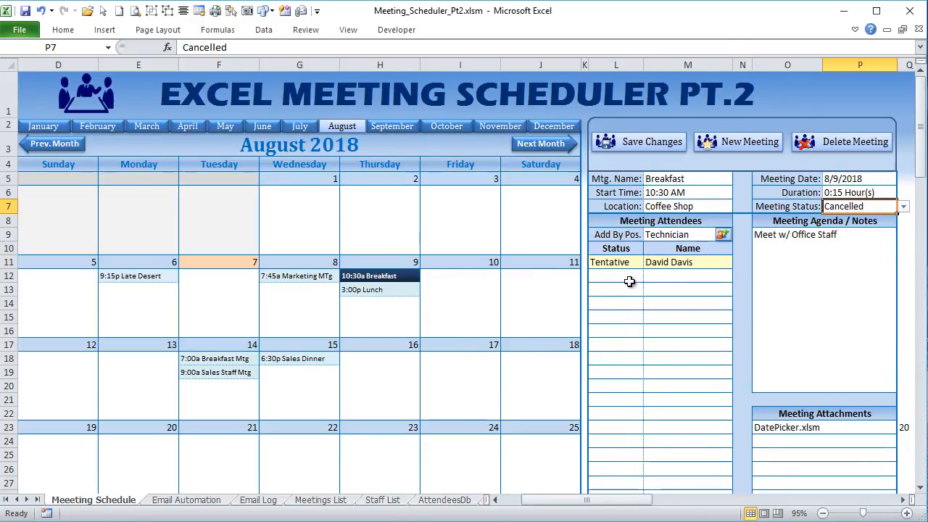
Load the August 9 Lunch meeting and select its second attendee's name to view the delete control beside it.
click(404, 292)
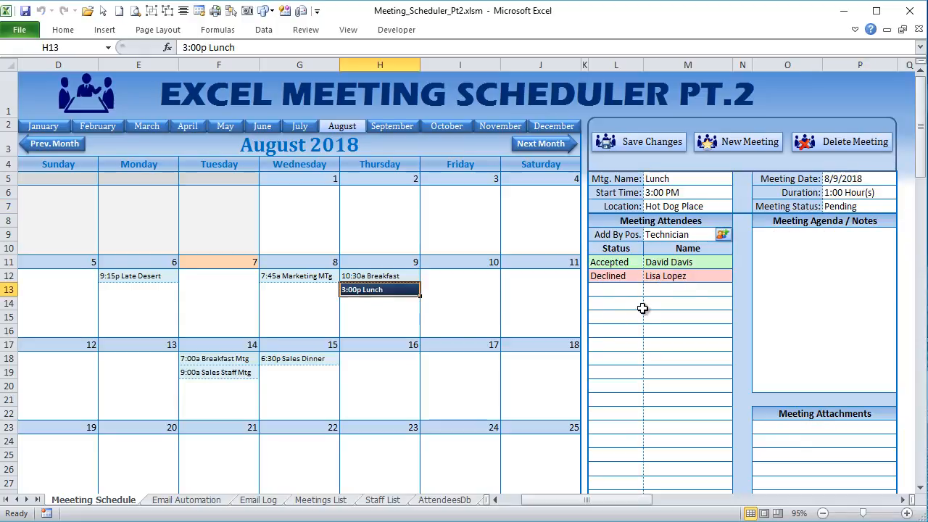
click(632, 278)
click(678, 277)
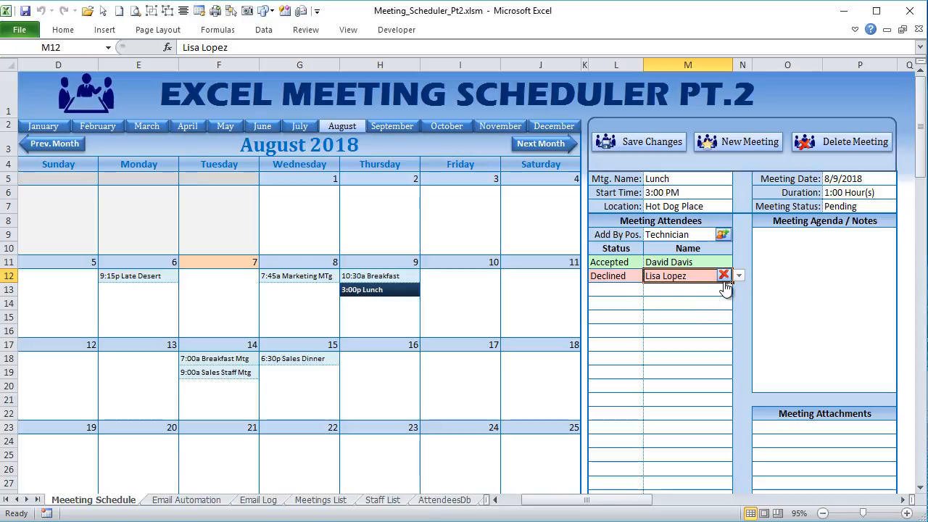
click(699, 303)
click(699, 281)
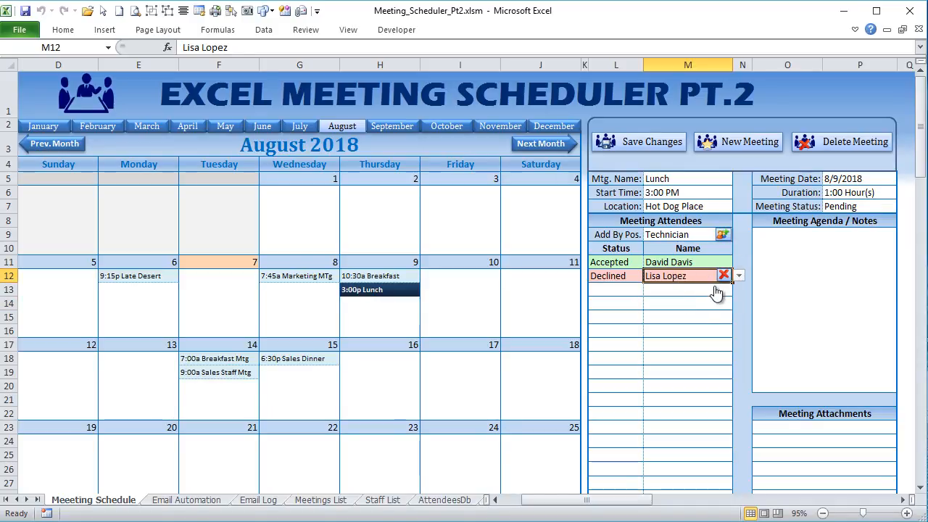
Open the Meeting Schedule sheet's VBA code and examine the DeleteAttendBtn block in Worksheet_SelectionChange for range M11:M40.
click(387, 29)
click(22, 71)
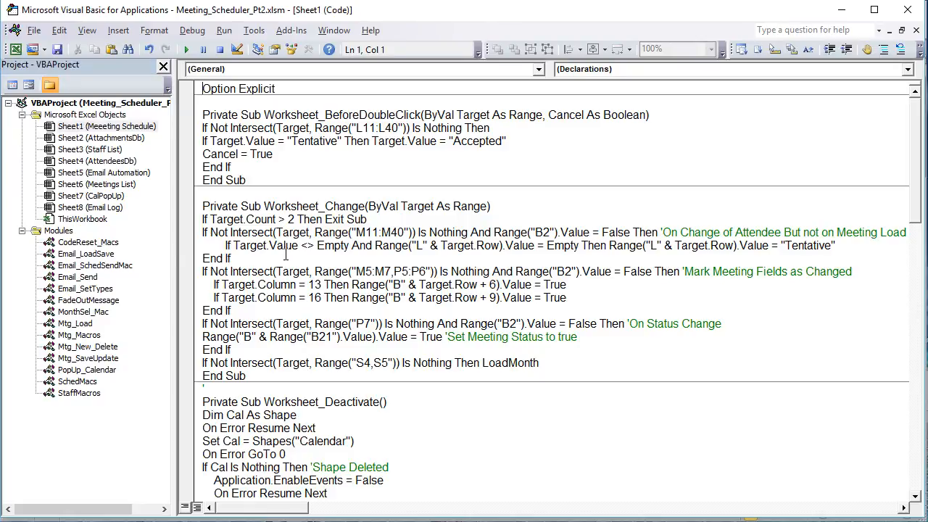
scroll(283, 254, down, 10)
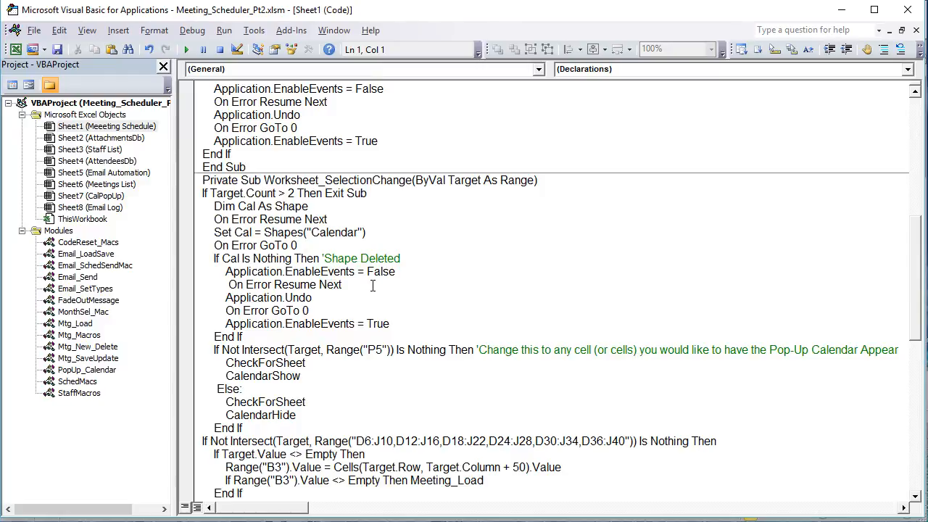
scroll(370, 282, down, 7)
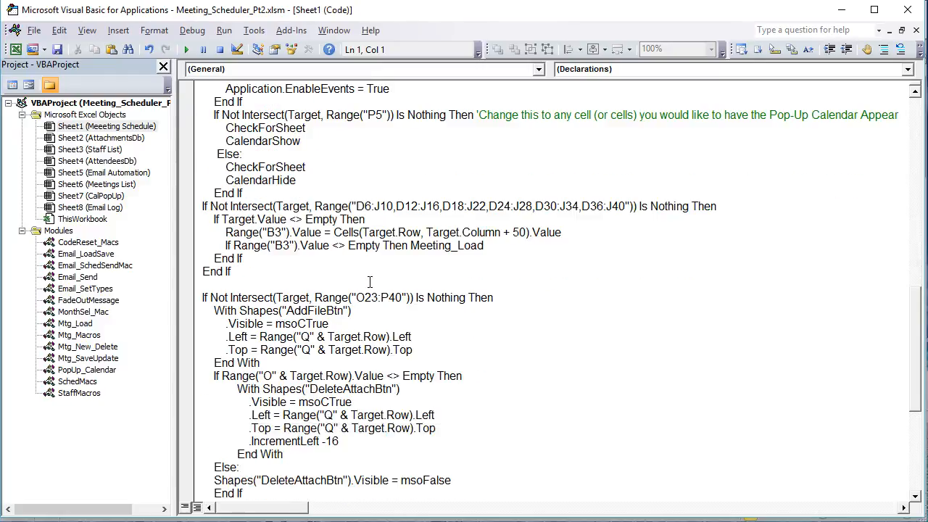
scroll(370, 283, down, 6)
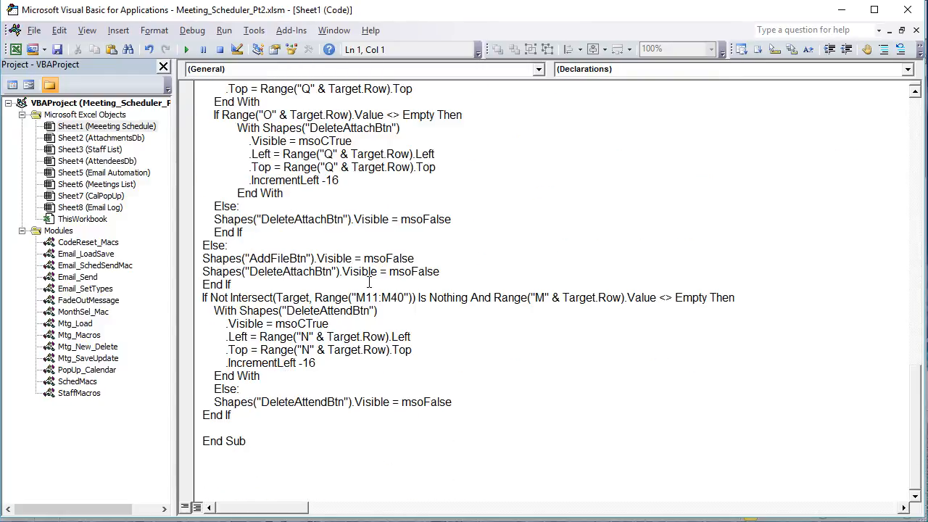
scroll(370, 282, up, 4)
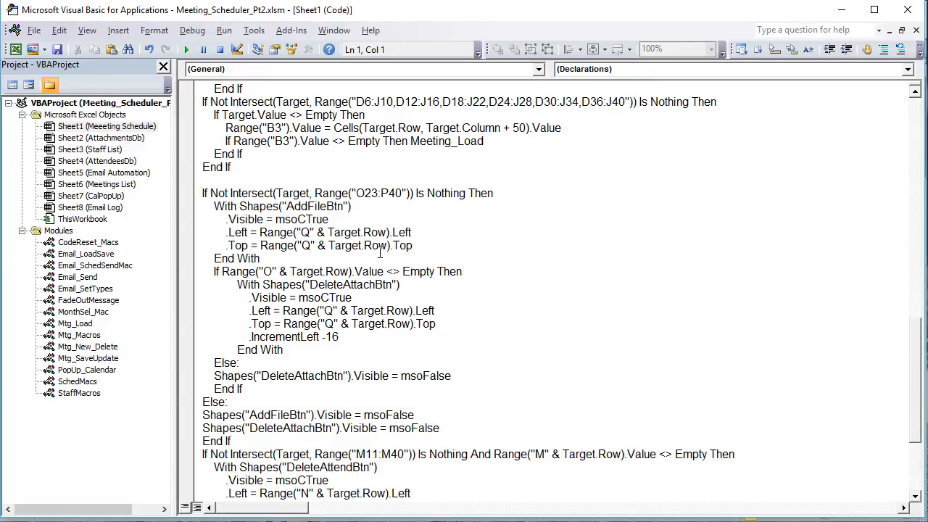
scroll(379, 252, down, 3)
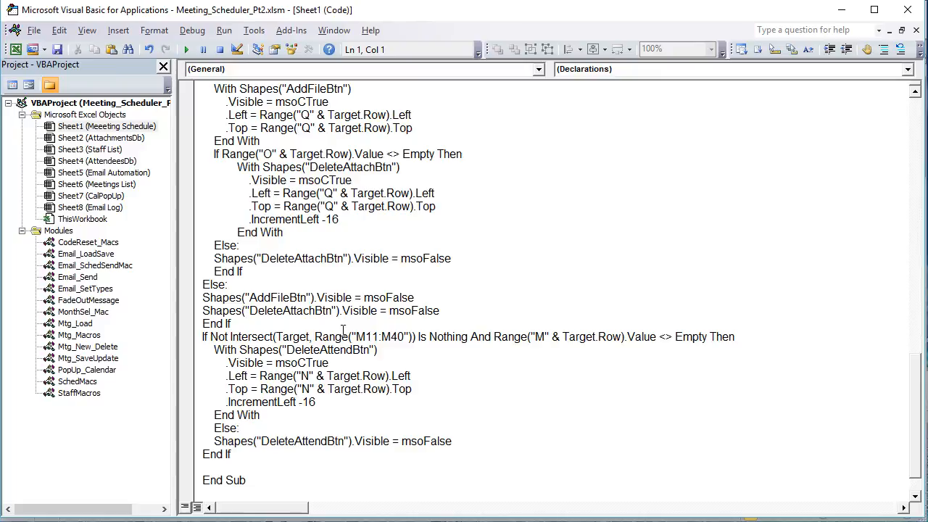
click(374, 350)
drag(375, 350, 252, 350)
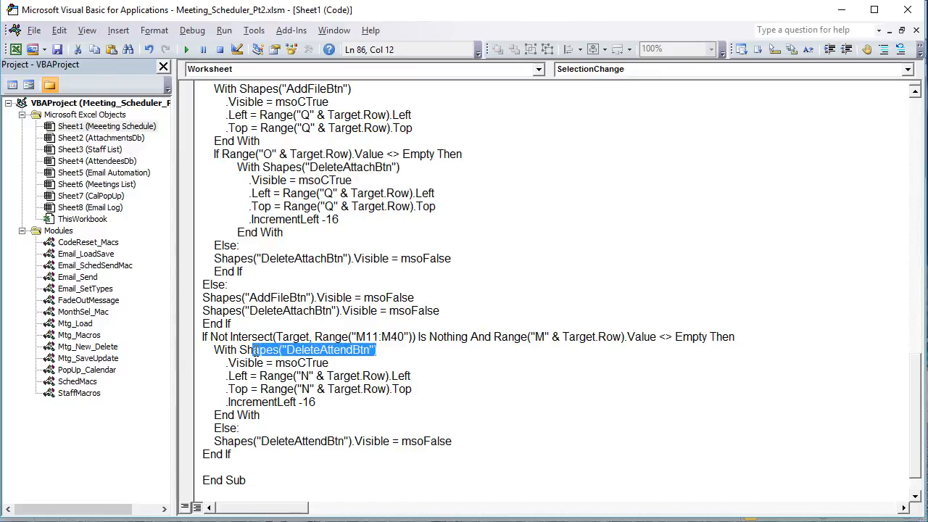
Examine the If condition for the attendee delete button, covering range M11:M40 and the non-empty column M check.
click(381, 337)
drag(381, 336, 355, 336)
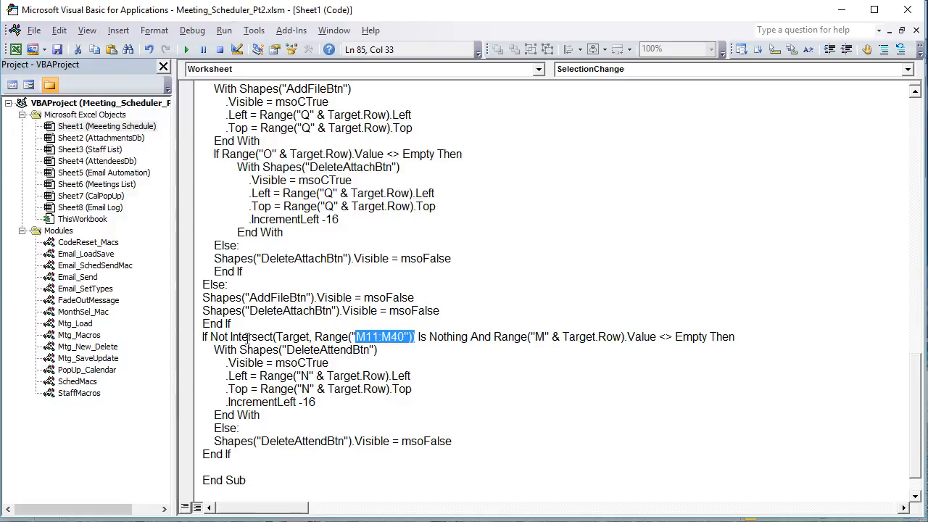
drag(410, 336, 354, 335)
click(586, 337)
drag(710, 336, 530, 338)
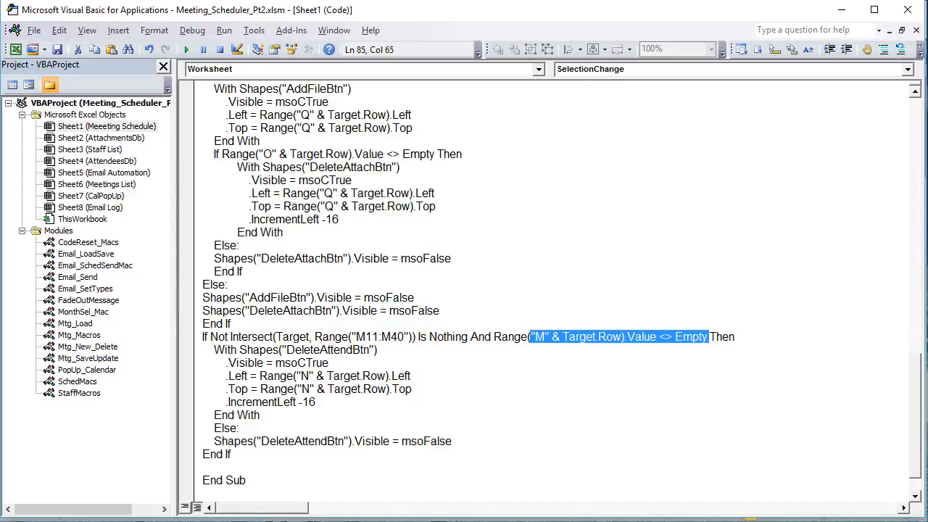
Return to the Meeting Schedule sheet and compare the delete control on empty and filled attendee cells in column M.
key(alt+F11)
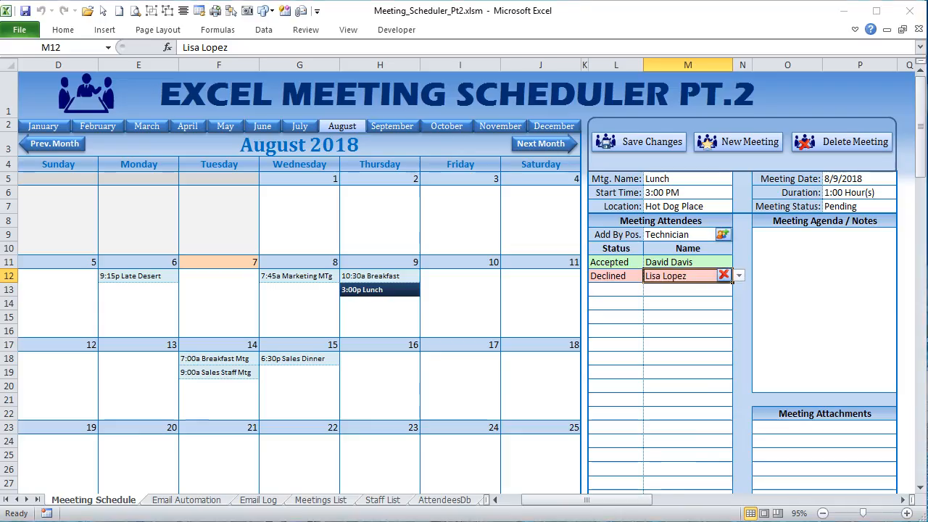
click(688, 65)
click(674, 344)
click(676, 305)
click(686, 345)
click(690, 317)
click(697, 361)
click(689, 331)
click(689, 309)
click(693, 361)
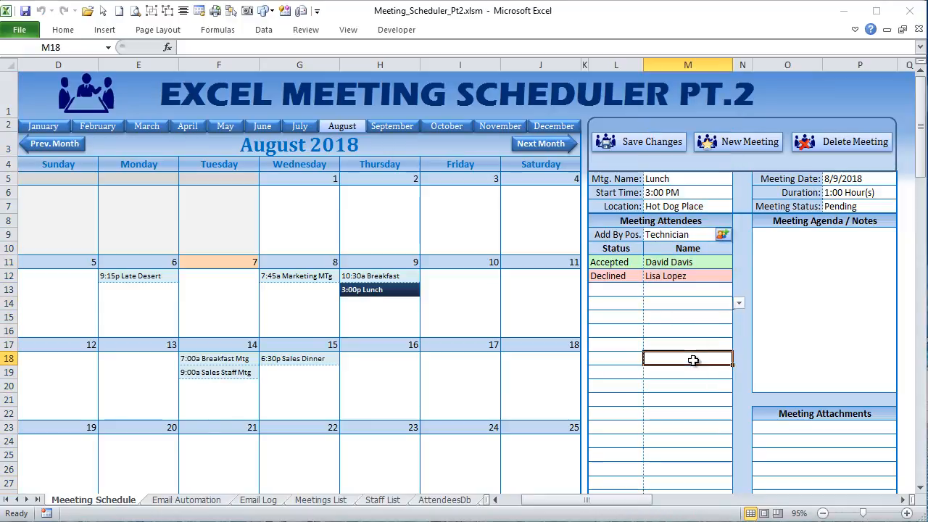
click(688, 263)
click(671, 276)
click(684, 317)
click(679, 262)
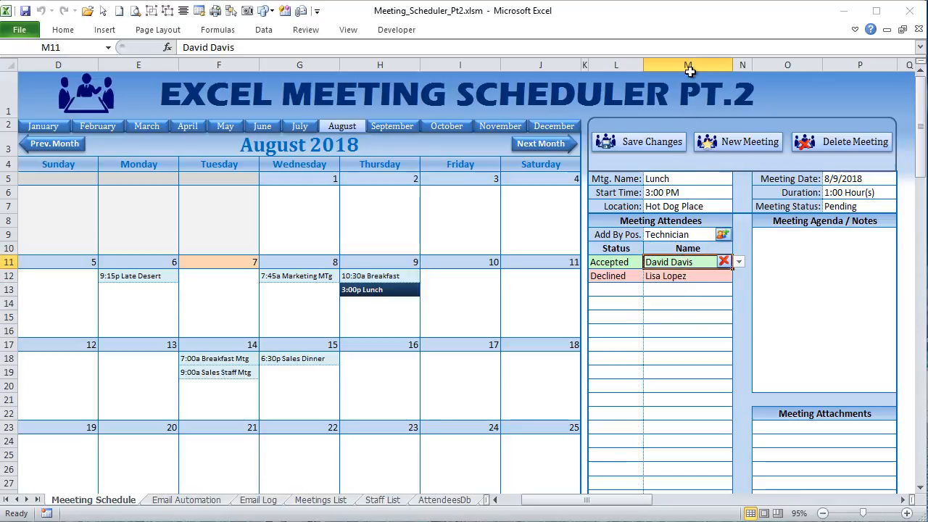
Check the attendee range's last row at M40, then select the attendee names in M11 and M12 again.
scroll(671, 290, down, 6)
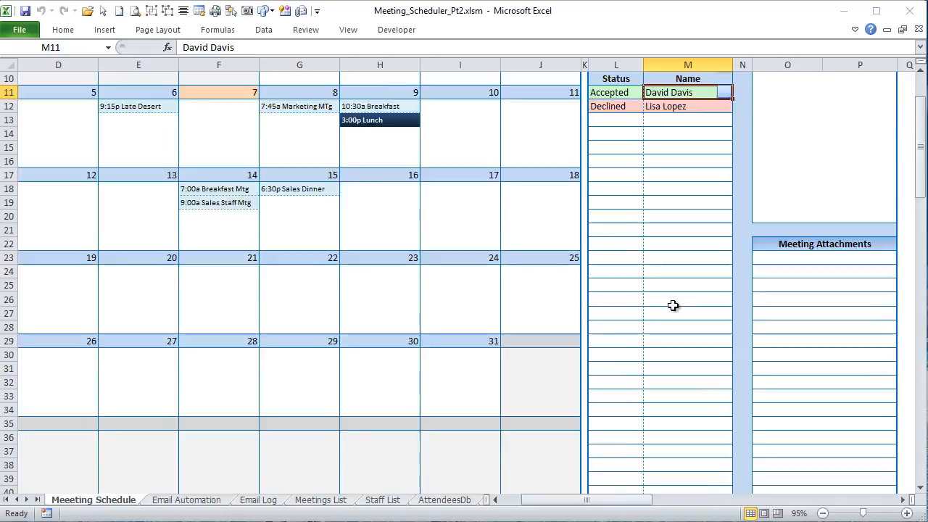
drag(683, 361, 684, 376)
click(684, 373)
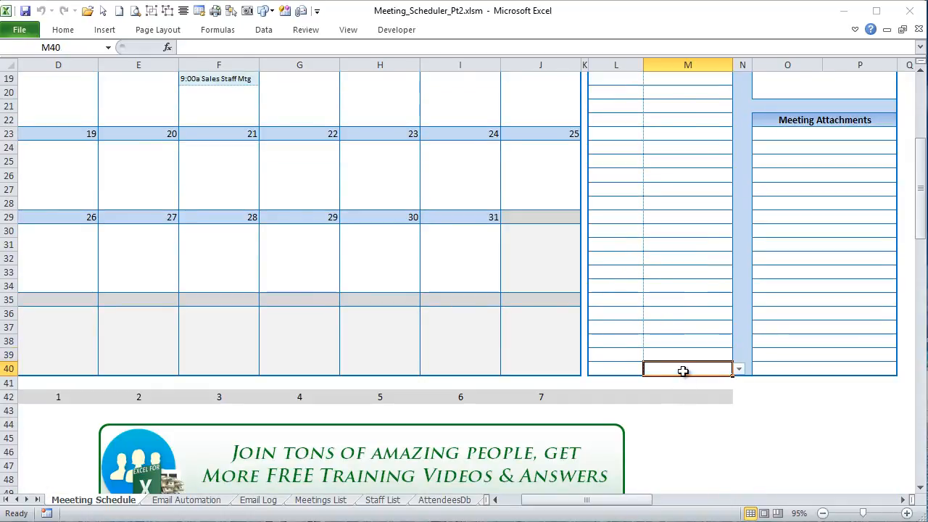
scroll(679, 363, up, 6)
click(679, 264)
click(678, 278)
click(682, 264)
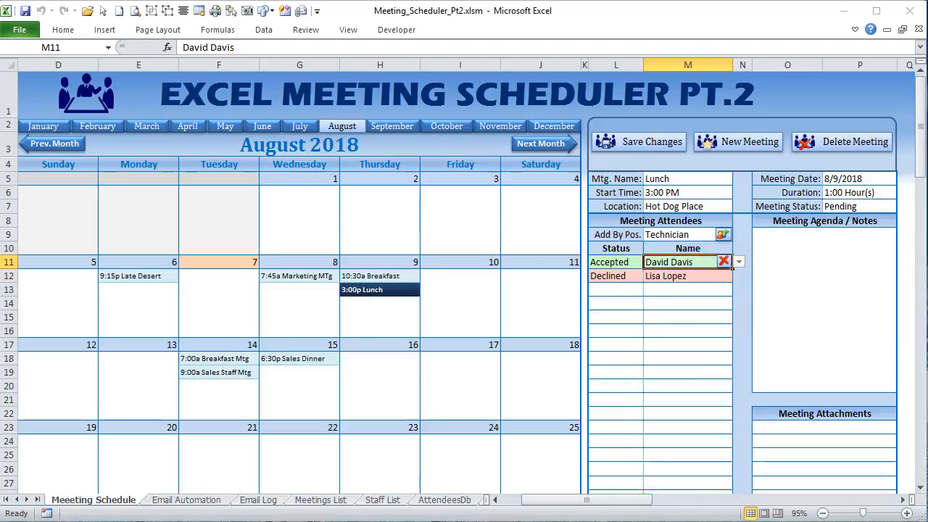
Go back to the VBA code and examine the DeleteAttendBtn visibility, column N positioning and IncrementLeft -16 lines.
key(alt+F11)
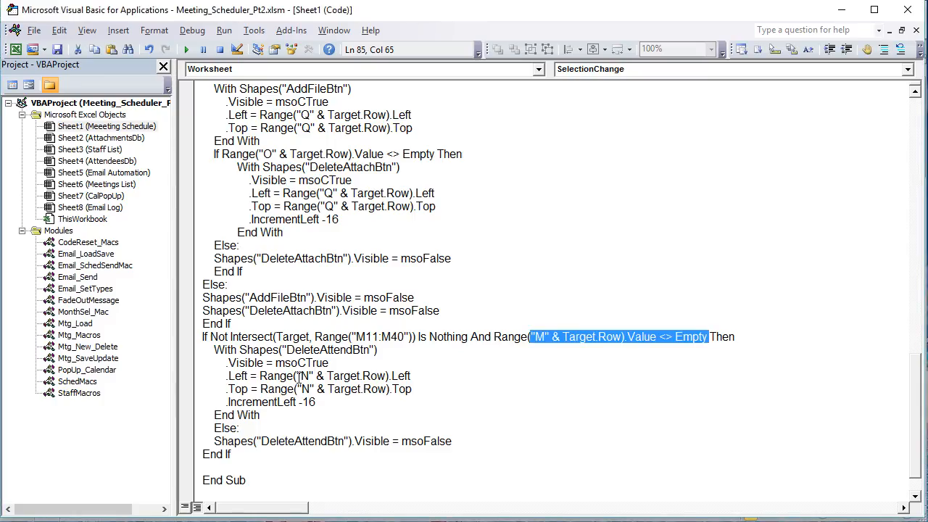
drag(209, 350, 294, 350)
click(383, 351)
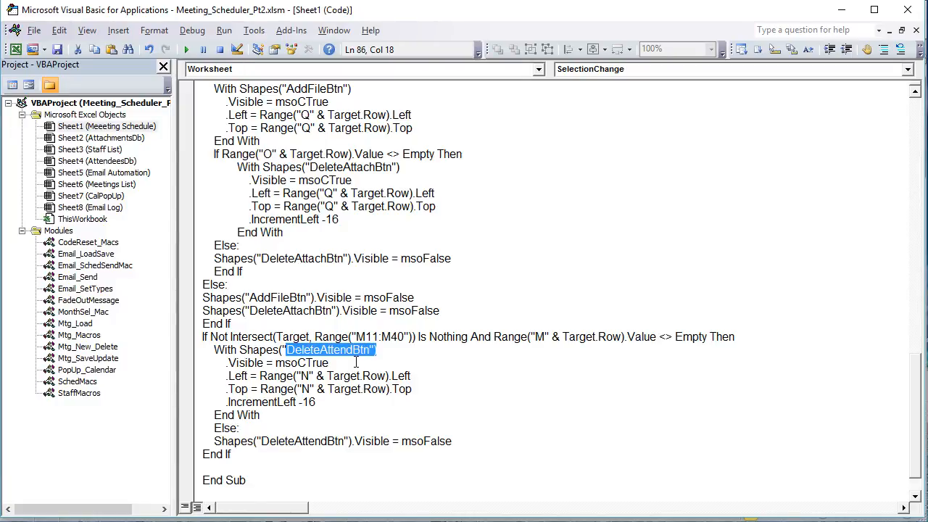
drag(334, 363, 228, 363)
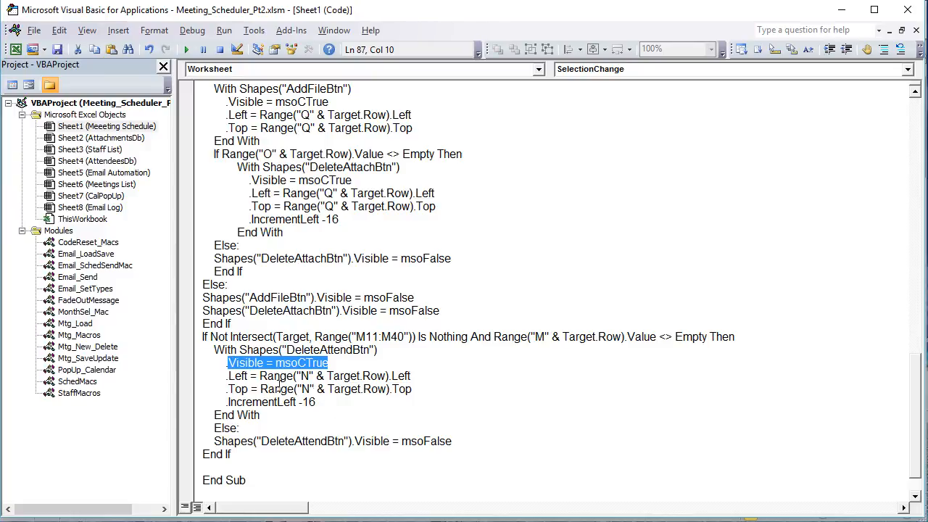
drag(213, 375, 424, 390)
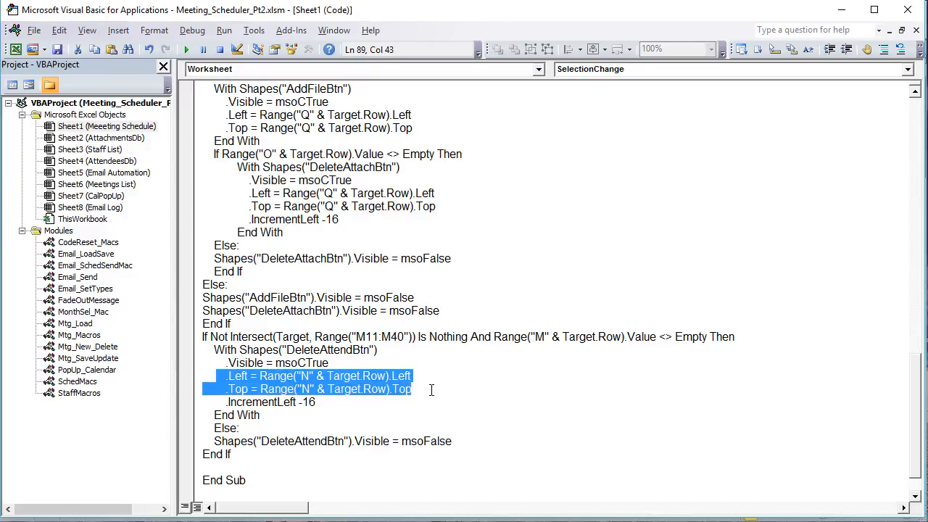
click(313, 377)
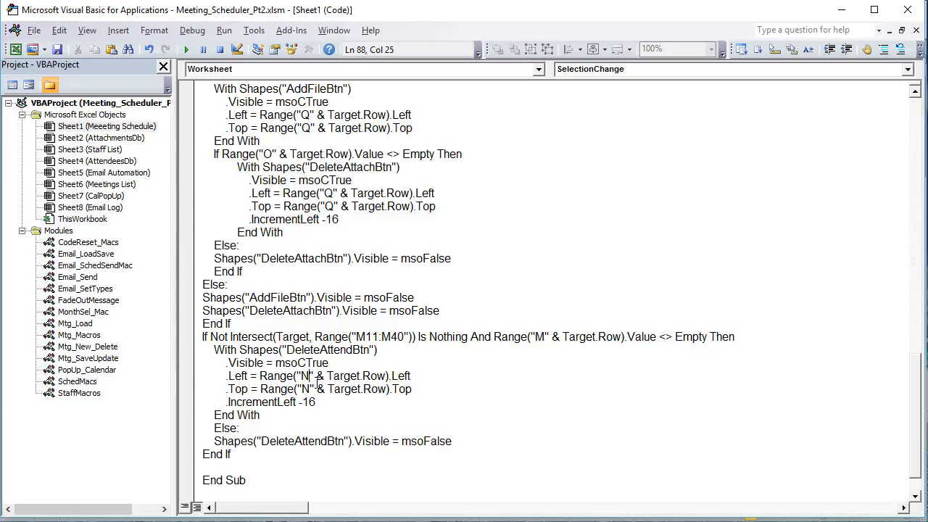
drag(314, 376, 224, 406)
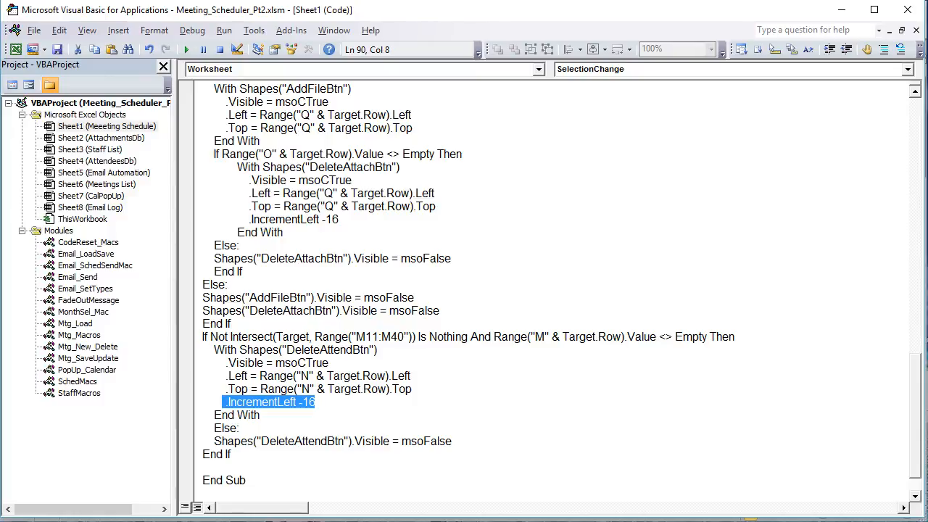
Widen column M on the Meeting Schedule sheet and select the second attendee to check the delete control's position.
key(alt+F11)
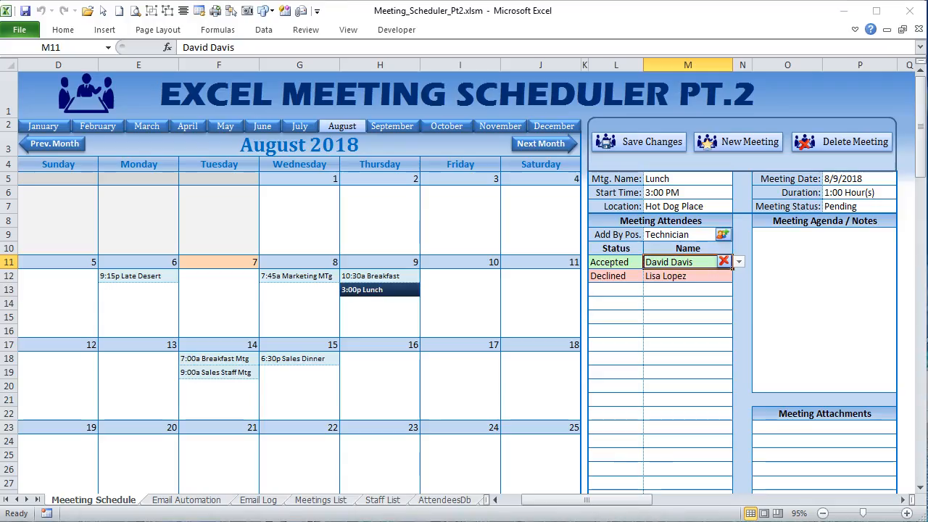
drag(743, 64, 797, 74)
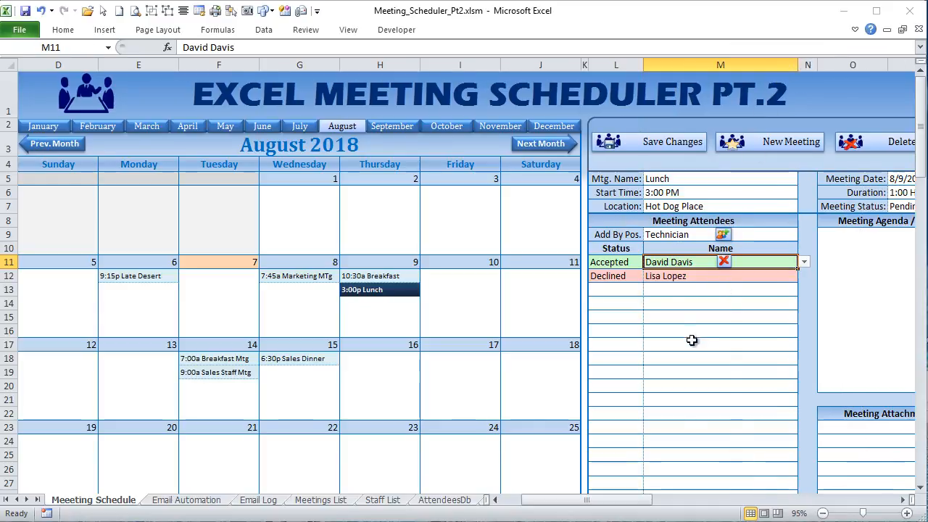
click(677, 276)
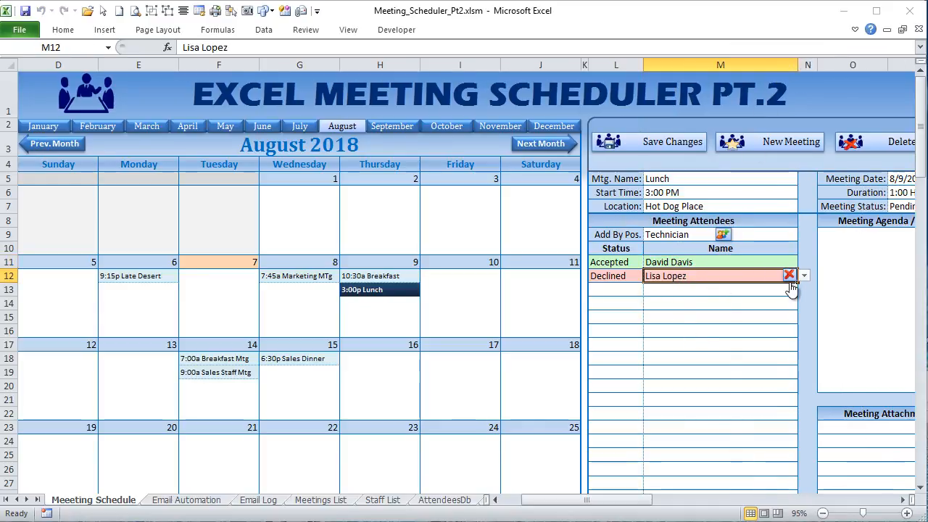
Delete the first attendee in row 11 of the Lunch meeting using the attendee delete control.
click(810, 258)
drag(811, 257, 791, 259)
click(791, 264)
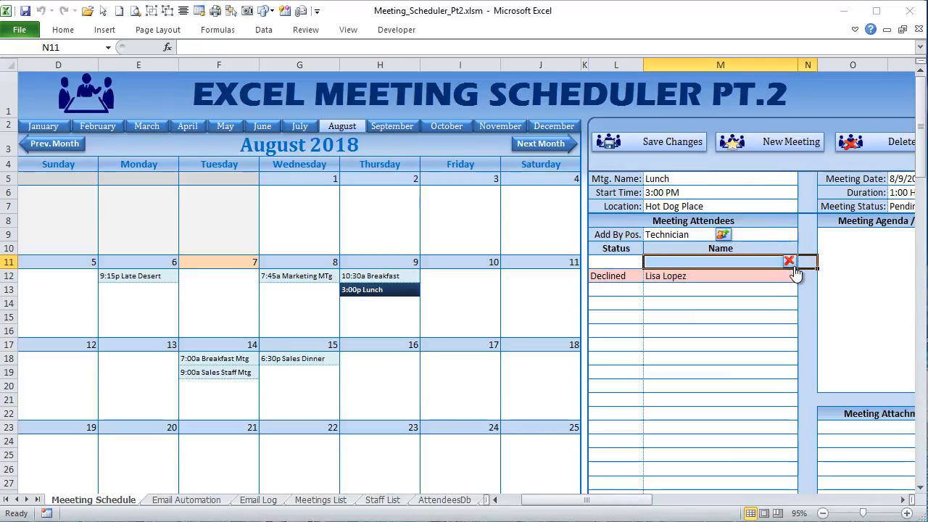
Choose another staff member from the name list for the Lunch meeting's empty attendee cell M11.
click(349, 290)
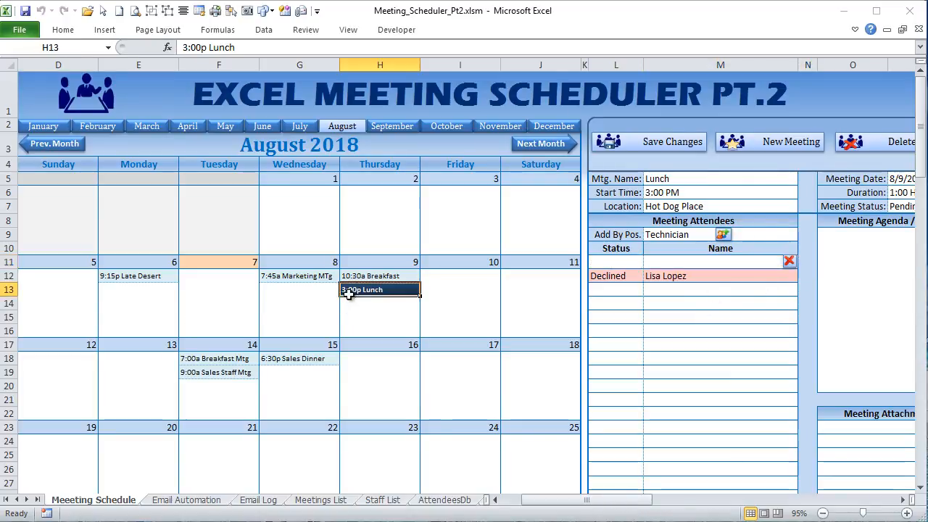
click(667, 262)
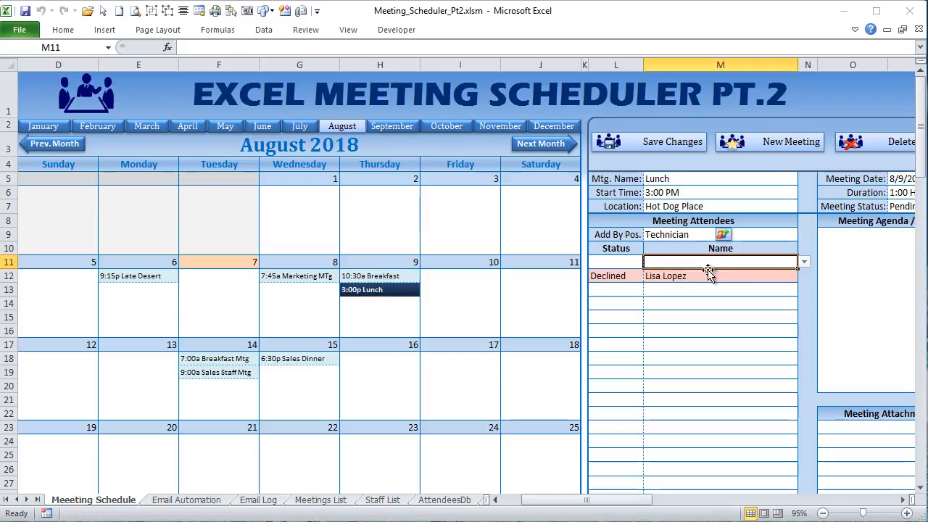
click(804, 261)
click(751, 299)
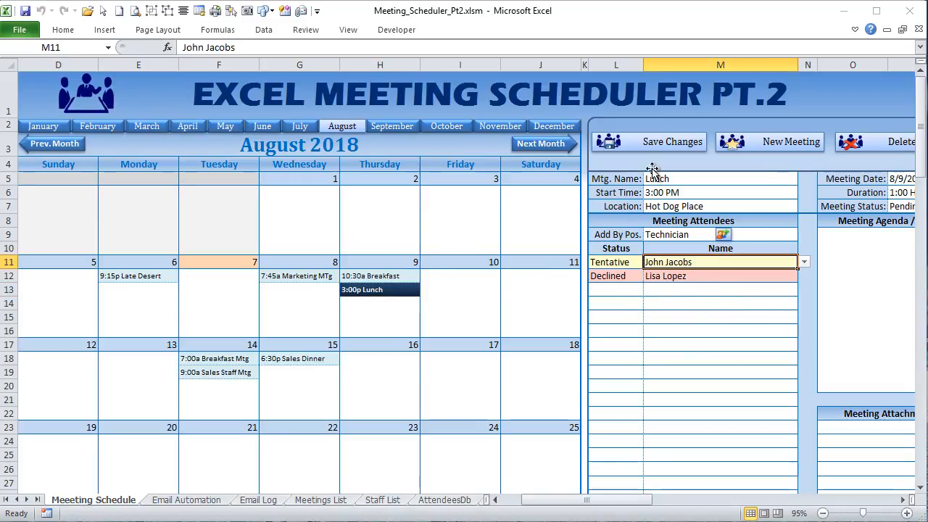
Save the Lunch meeting changes and close the generated invitation email without saving it.
click(659, 142)
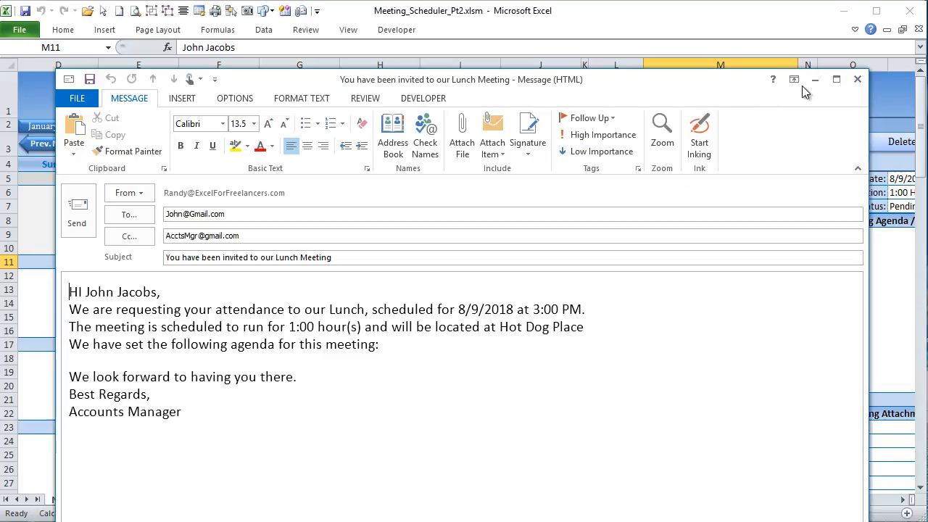
click(858, 80)
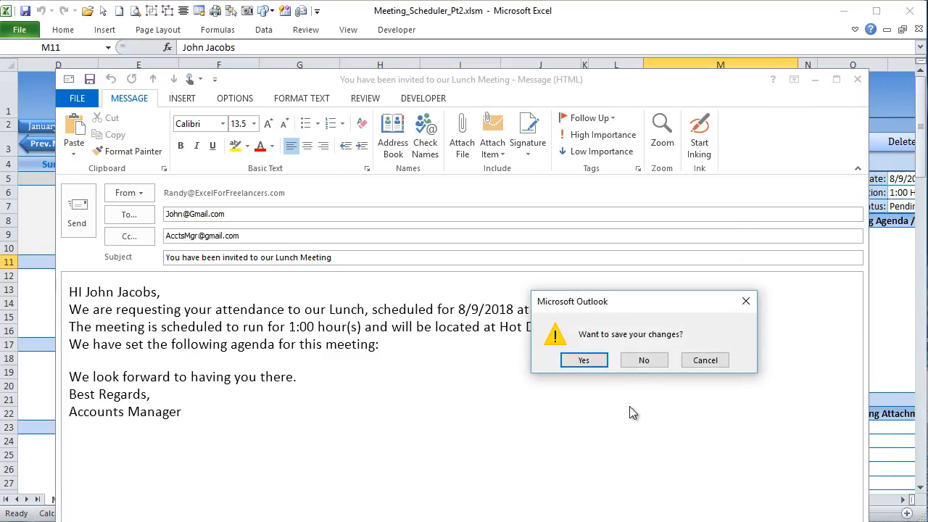
click(636, 362)
Narrow column M back to its earlier width and select both attendees to check the delete control's position.
drag(793, 66, 733, 69)
click(699, 278)
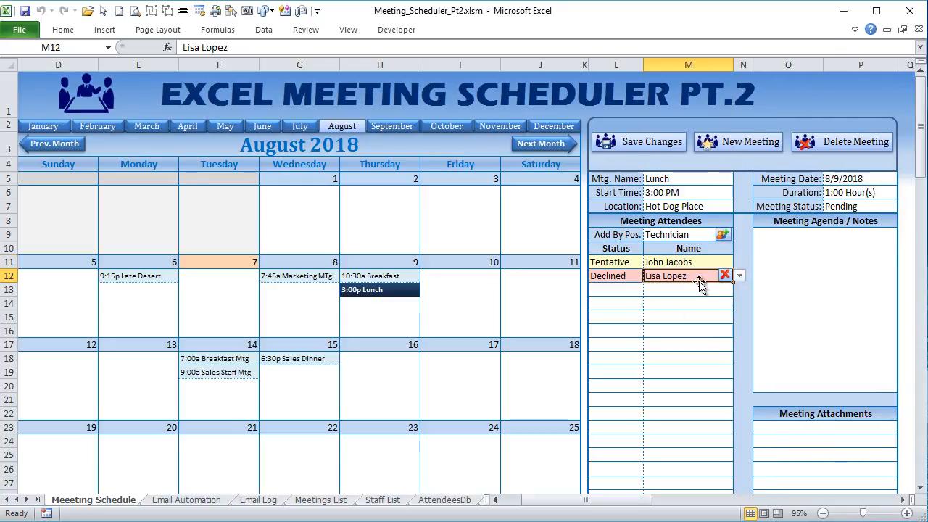
click(678, 262)
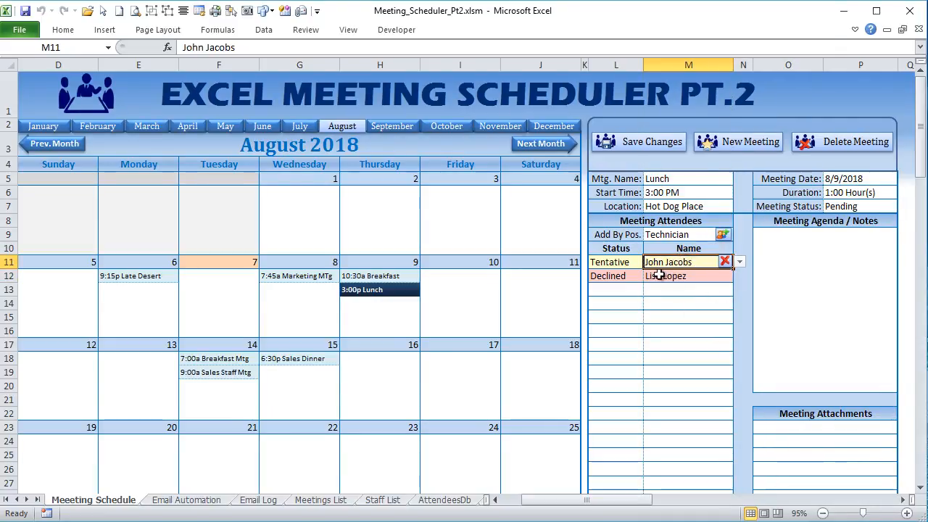
Load the August 6 Late Desert meeting and select its DatePicker.gif attachment to view the delete and Add File controls.
scroll(599, 380, down, 1)
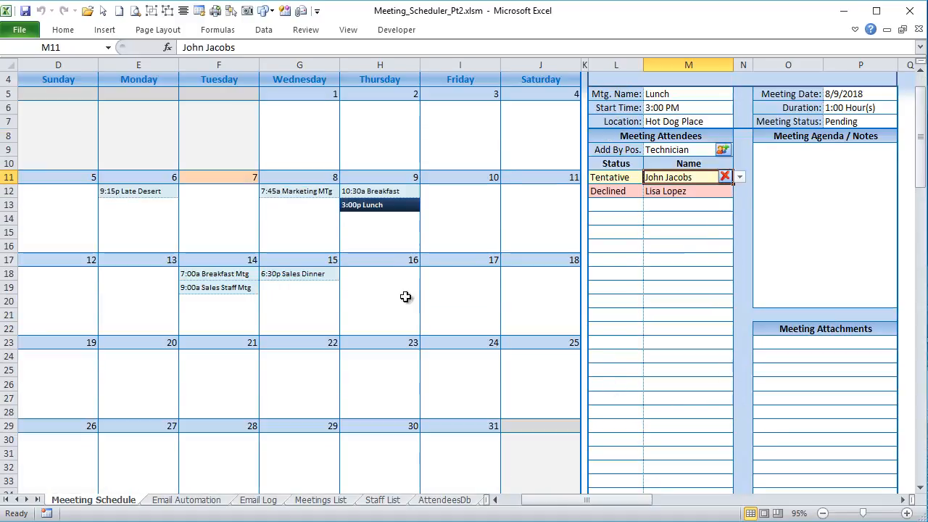
click(196, 279)
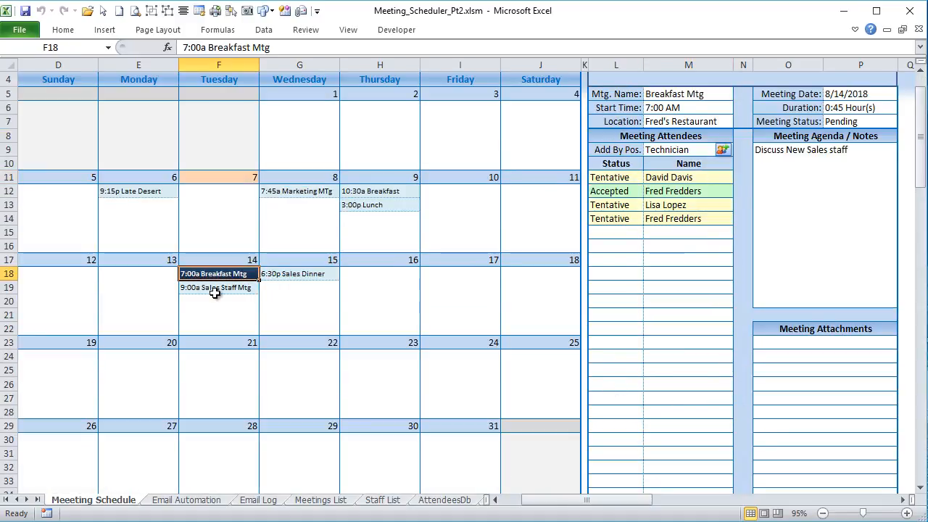
click(214, 291)
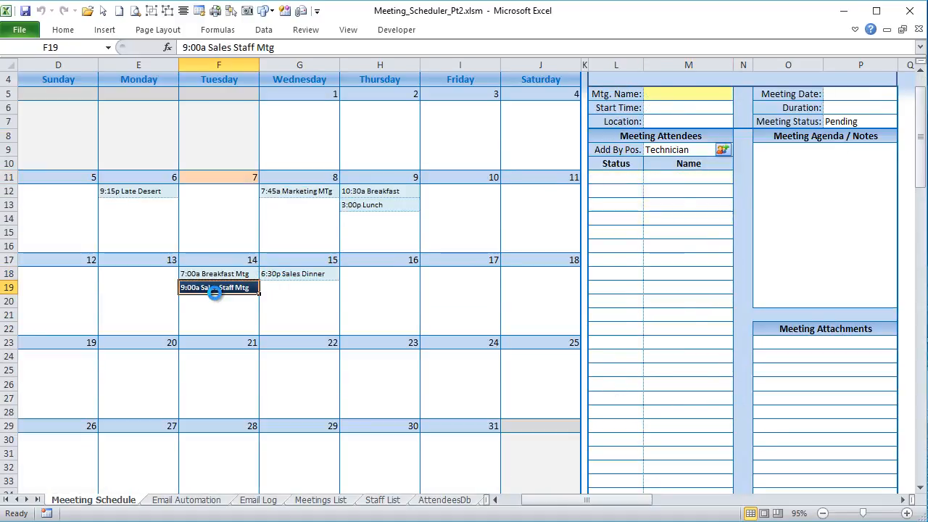
click(128, 191)
click(804, 342)
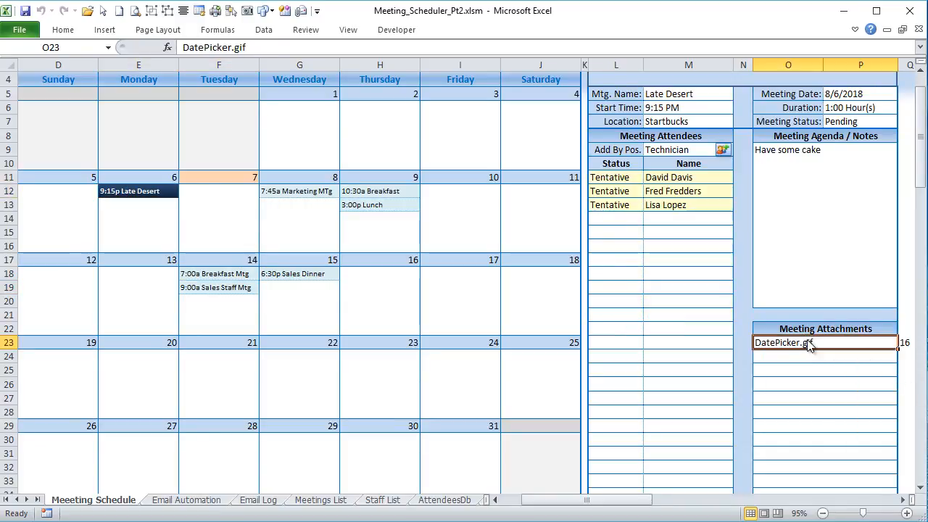
click(909, 500)
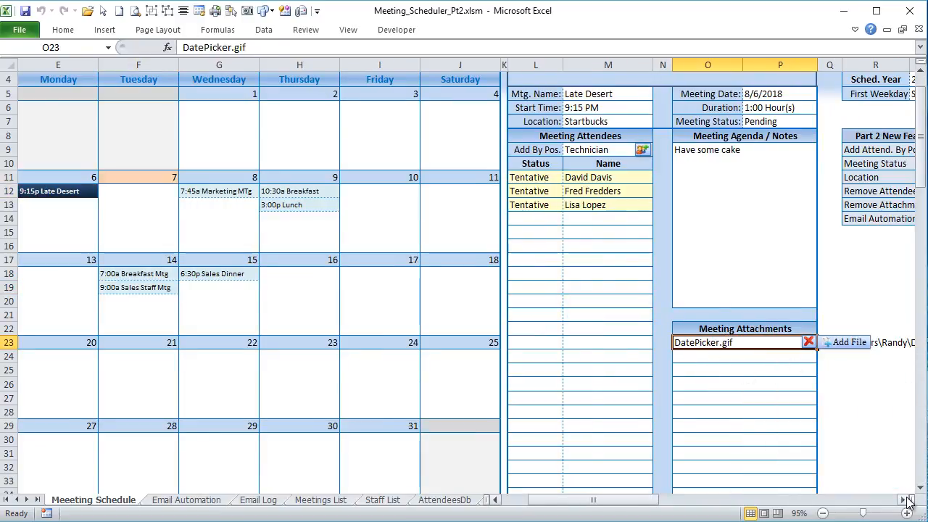
click(909, 501)
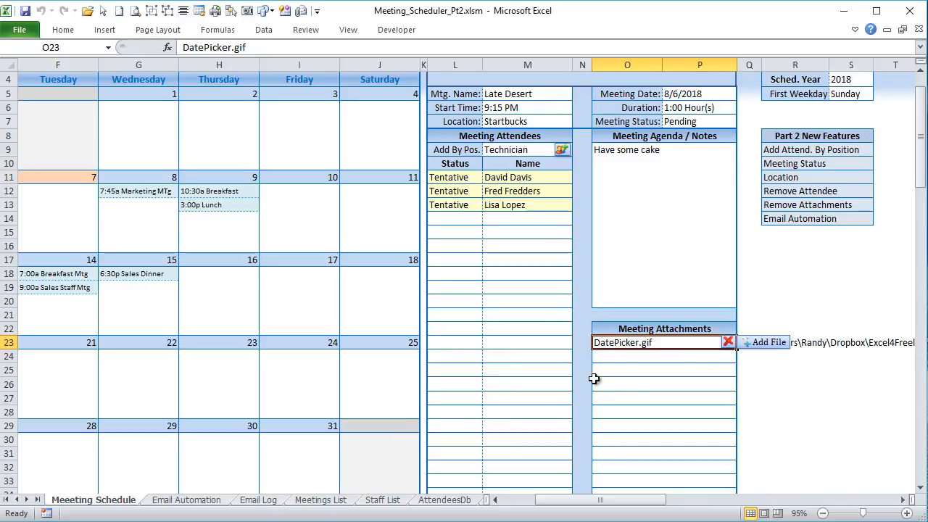
Compare the attachment controls on empty rows, the DatePicker.gif row and the last attachment row at O40.
click(621, 368)
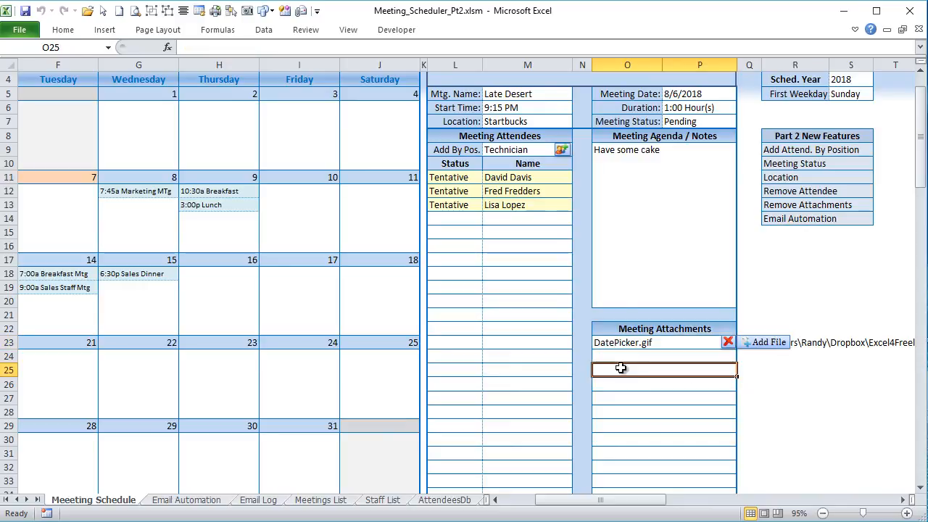
click(629, 398)
click(631, 359)
click(689, 344)
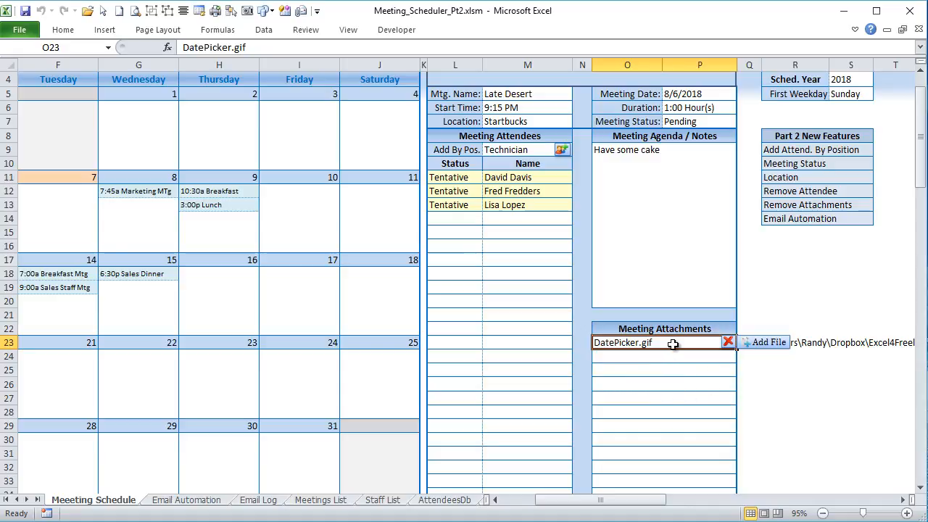
scroll(672, 346, down, 5)
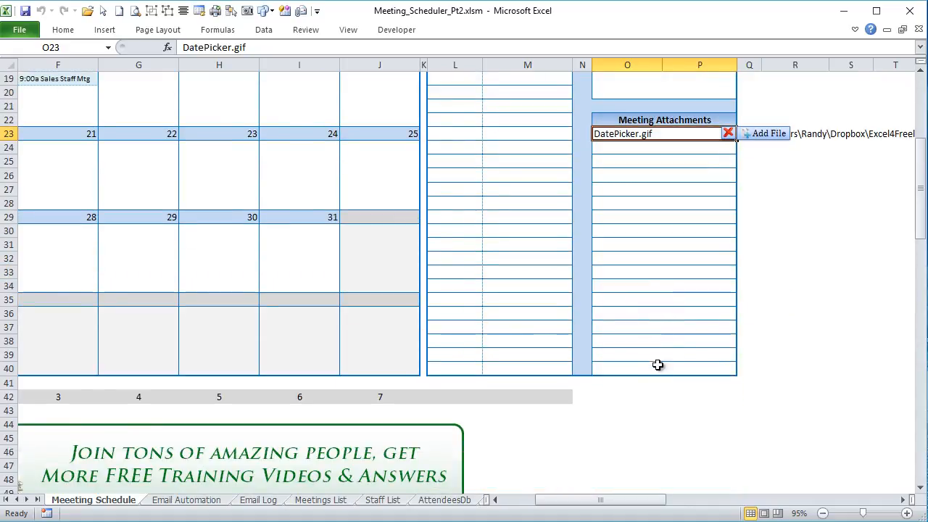
click(659, 367)
scroll(658, 369, up, 5)
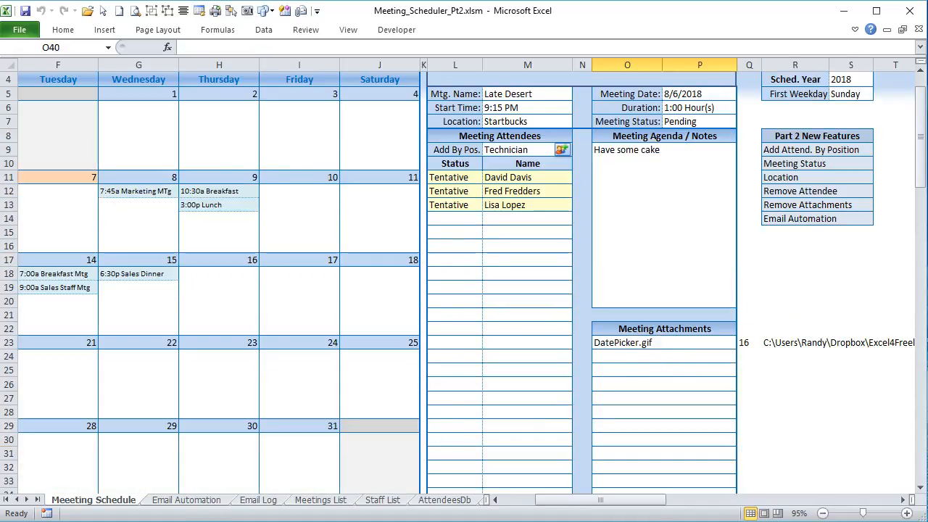
Examine the SelectionChange code that shows and positions AddFileBtn when a cell in O23:P40 is selected.
key(alt+F11)
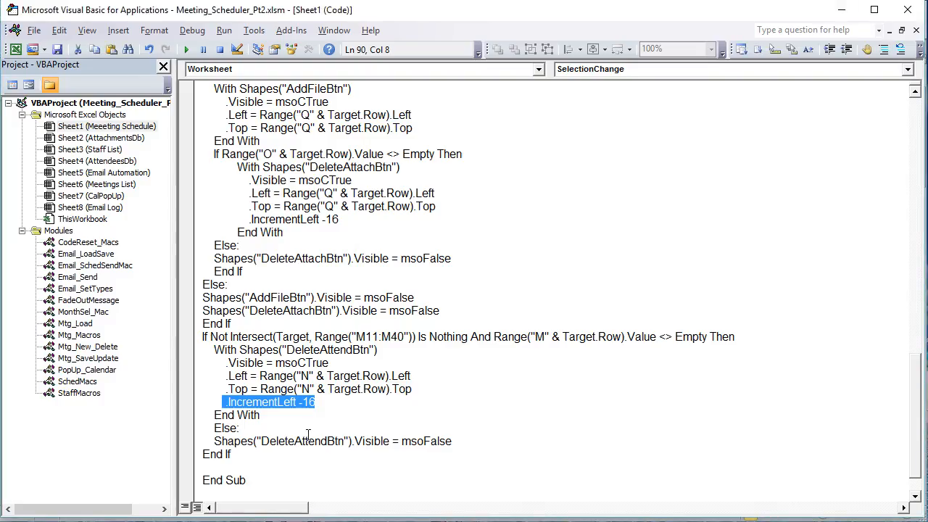
scroll(355, 399, down, 1)
scroll(354, 403, up, 4)
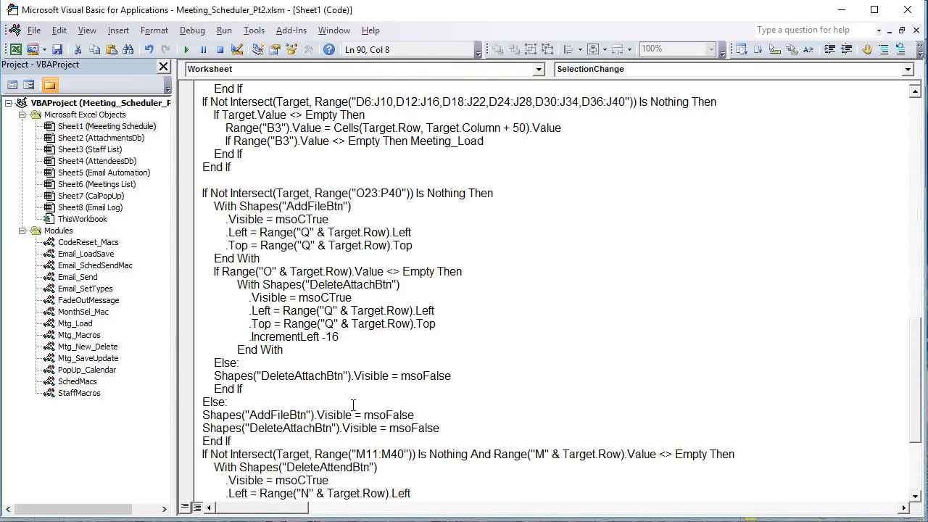
drag(229, 193, 407, 203)
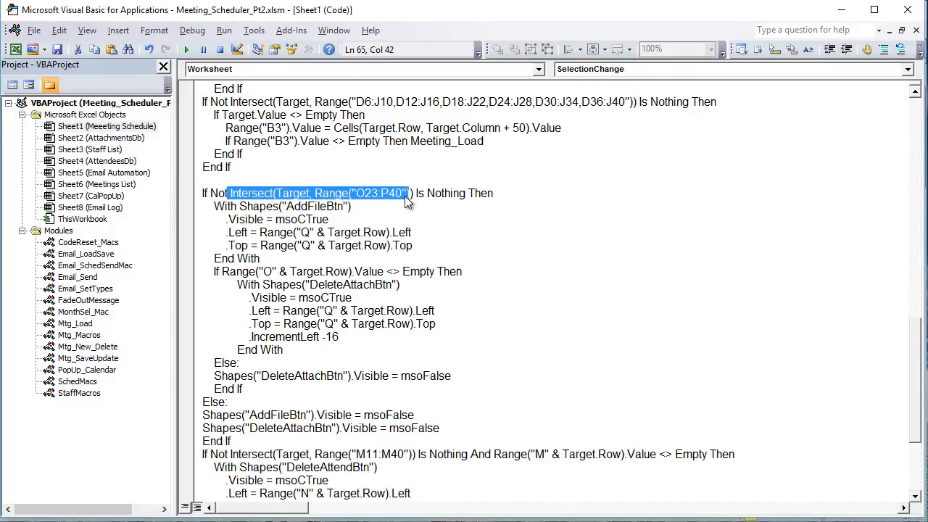
click(372, 201)
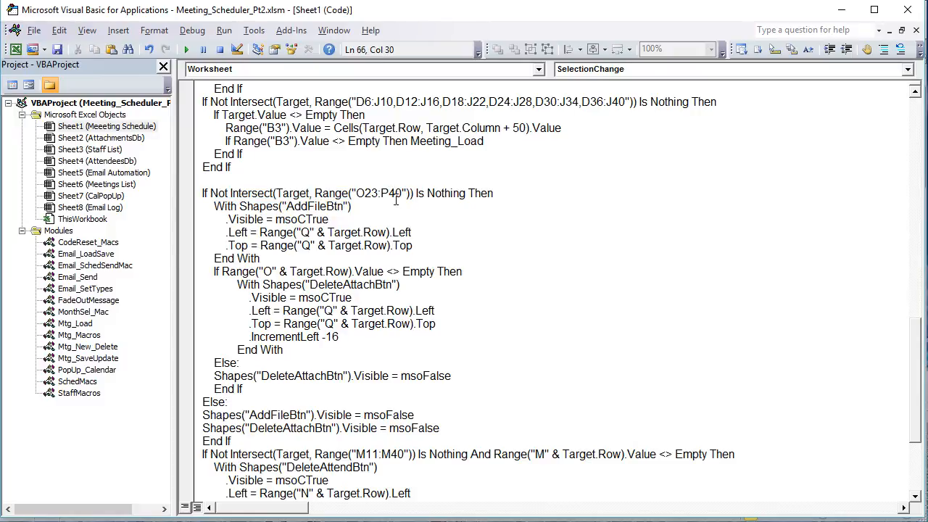
drag(366, 206, 214, 206)
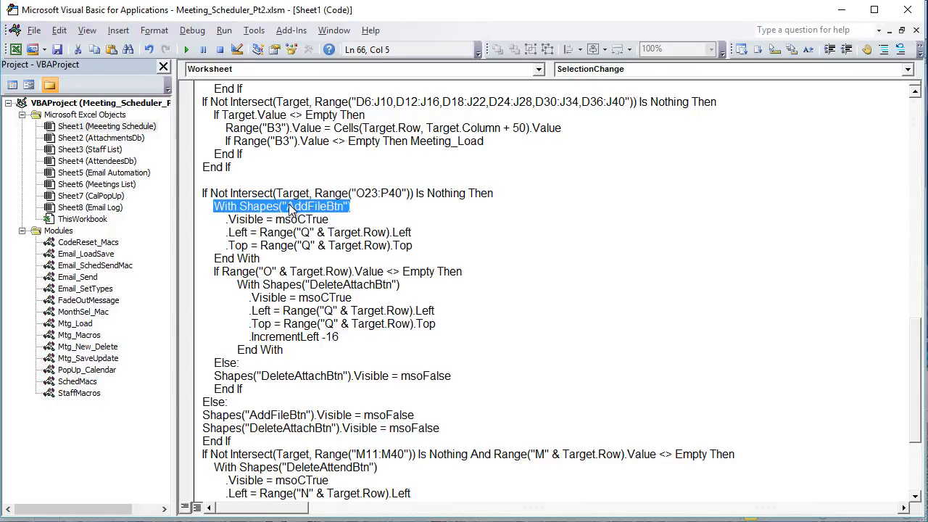
drag(315, 259, 152, 212)
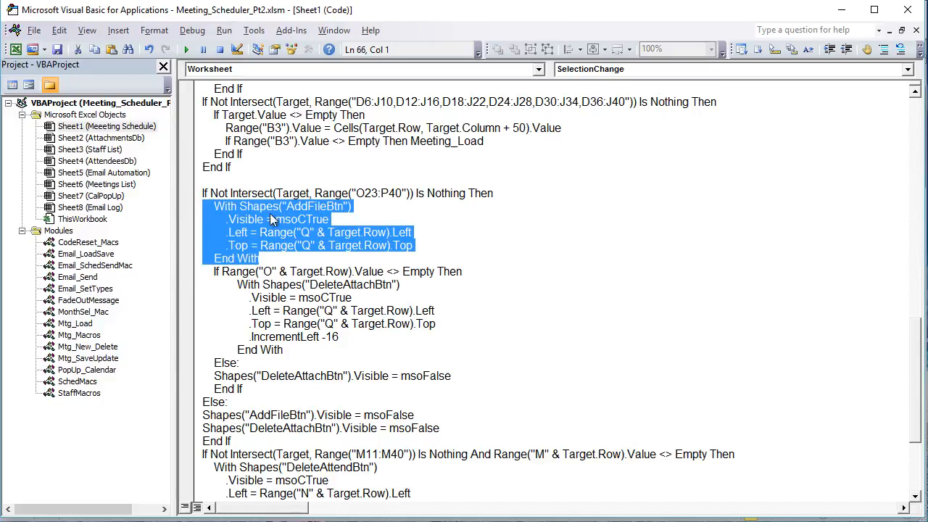
Examine the nested condition on column O and the DeleteAttachBtn block, including its visibility, Left, Top and IncrementLeft lines.
drag(214, 272, 454, 350)
click(436, 292)
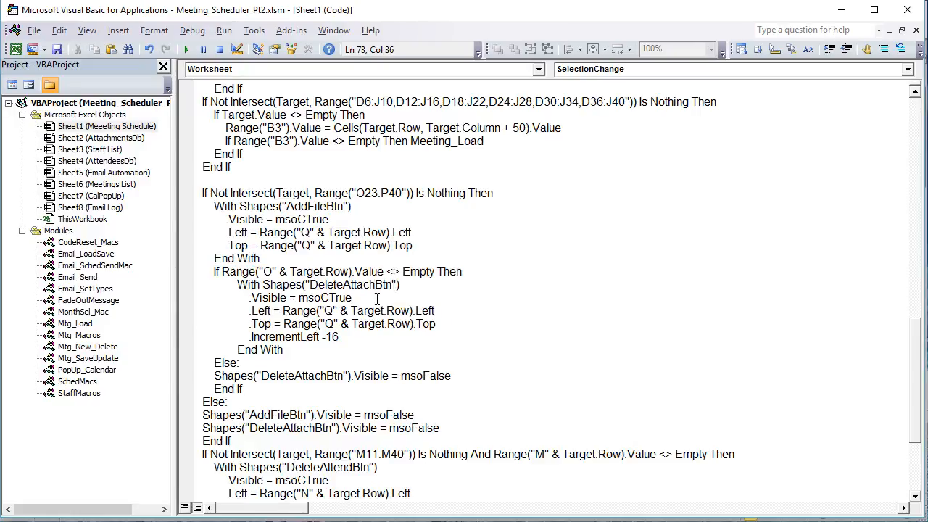
drag(410, 290, 219, 290)
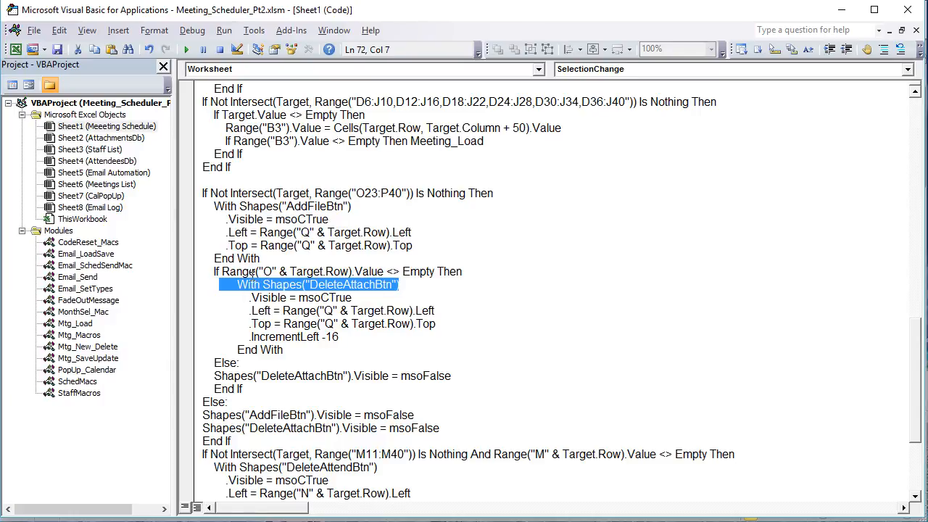
drag(276, 259, 181, 207)
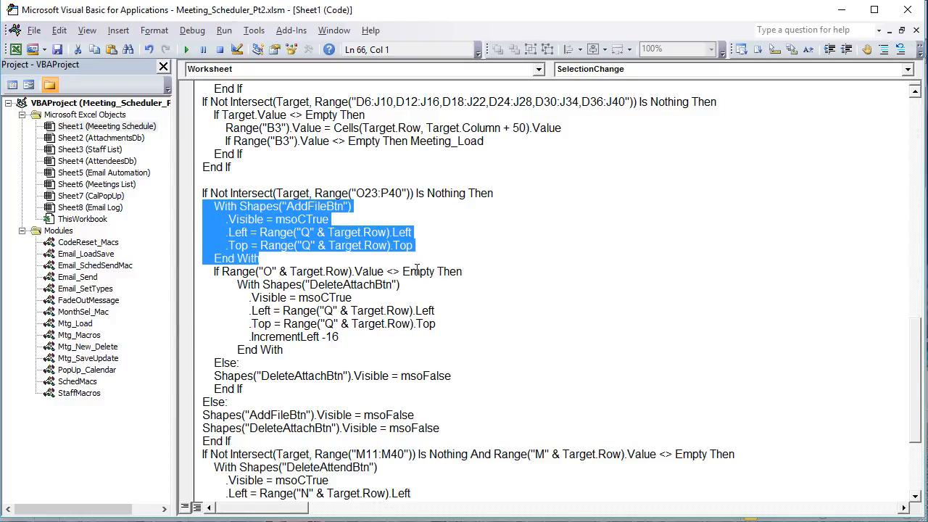
drag(421, 348, 188, 290)
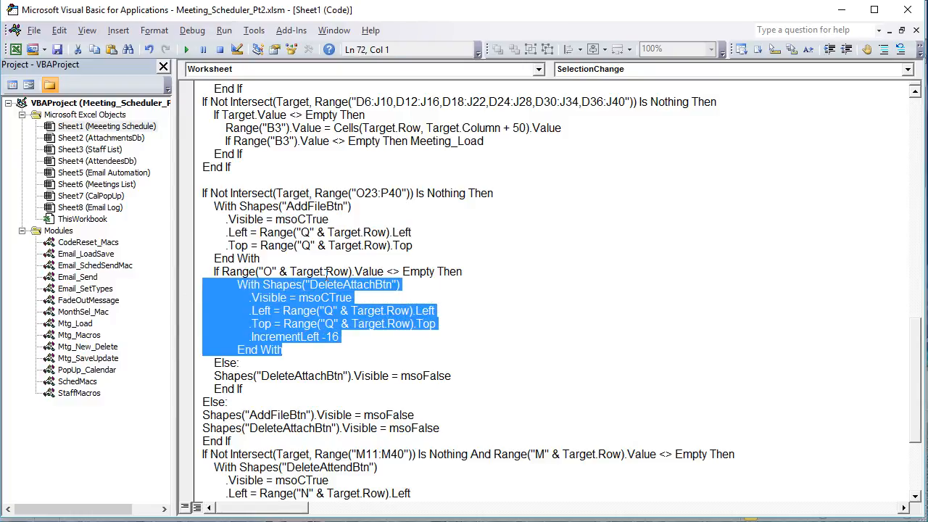
click(326, 273)
drag(393, 285, 306, 290)
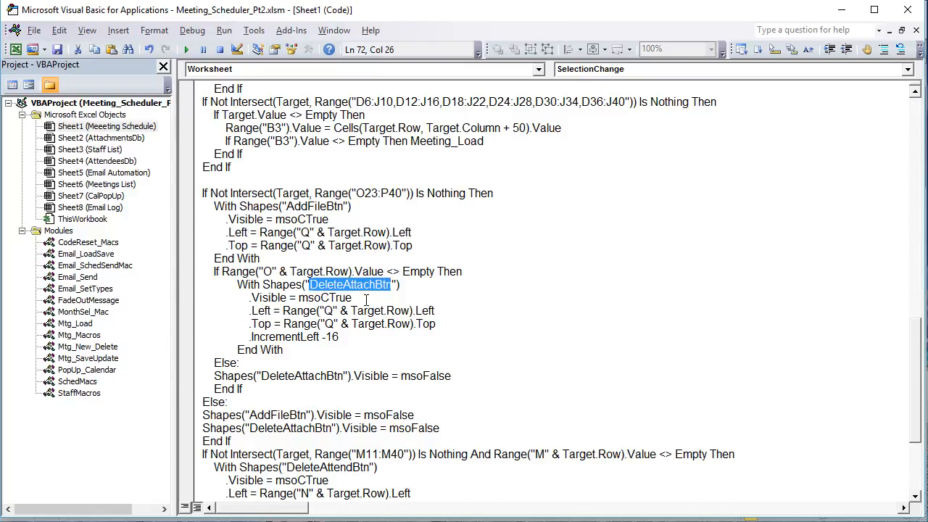
click(366, 299)
drag(437, 310, 291, 323)
drag(444, 328, 140, 296)
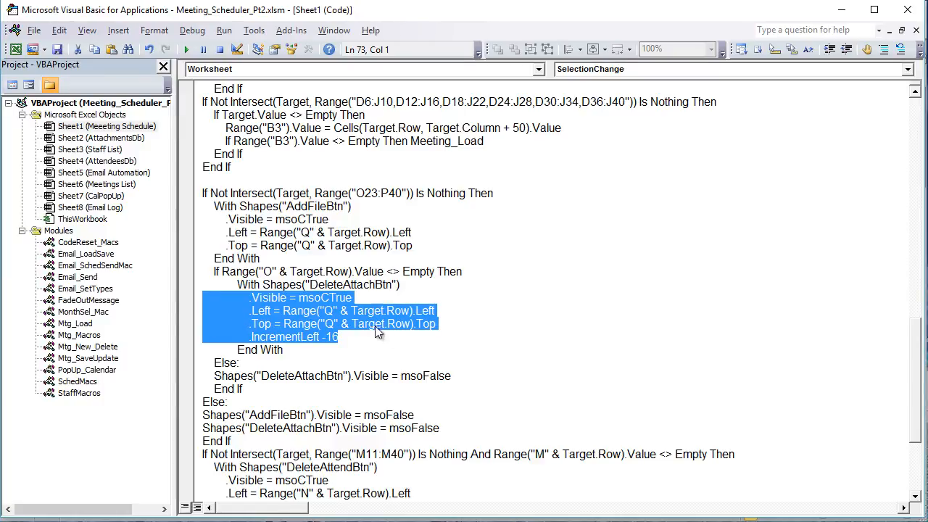
click(357, 345)
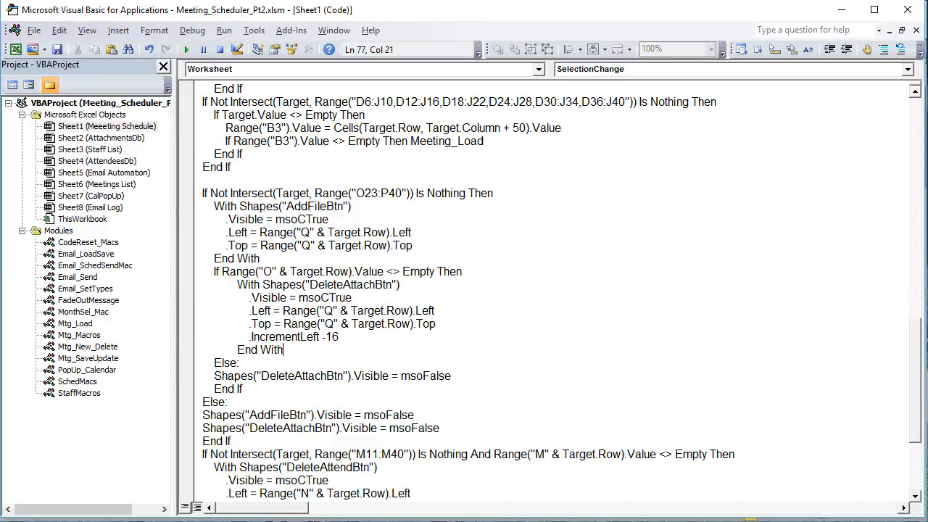
On the meeting sheet, set the DatePicker.gif row's delete control to move but not size with cells.
key(alt+F11)
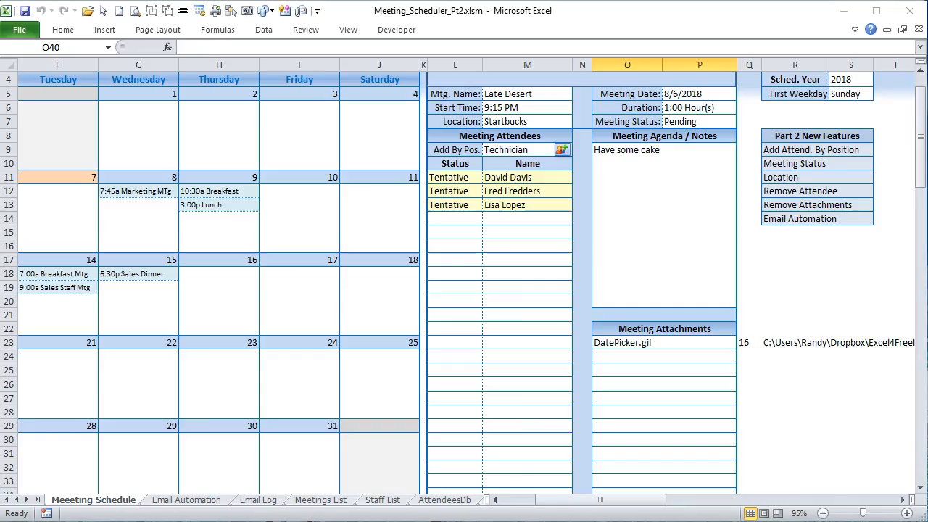
click(745, 65)
click(698, 343)
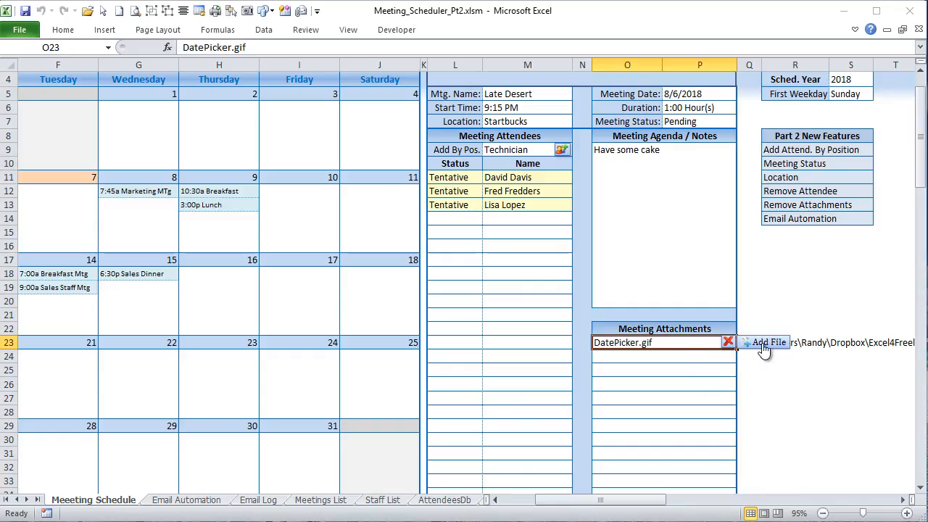
right_click(726, 346)
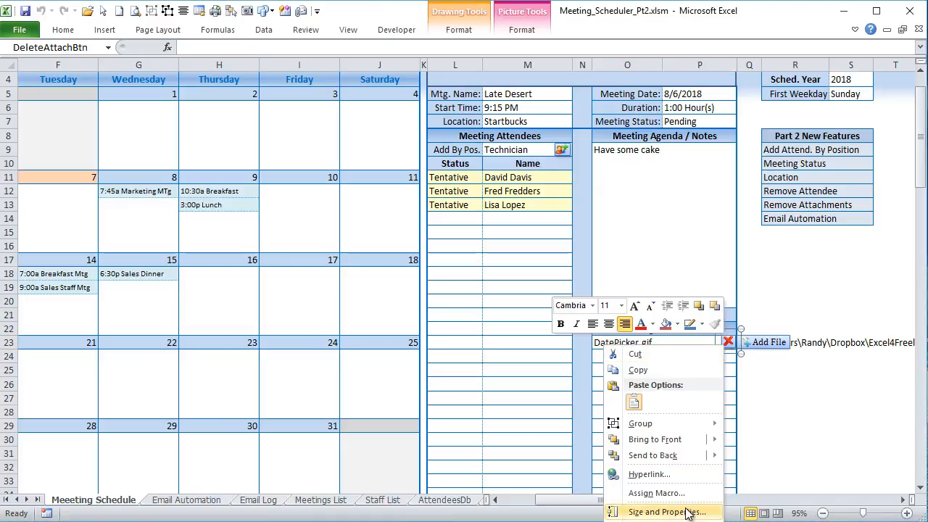
key(Escape)
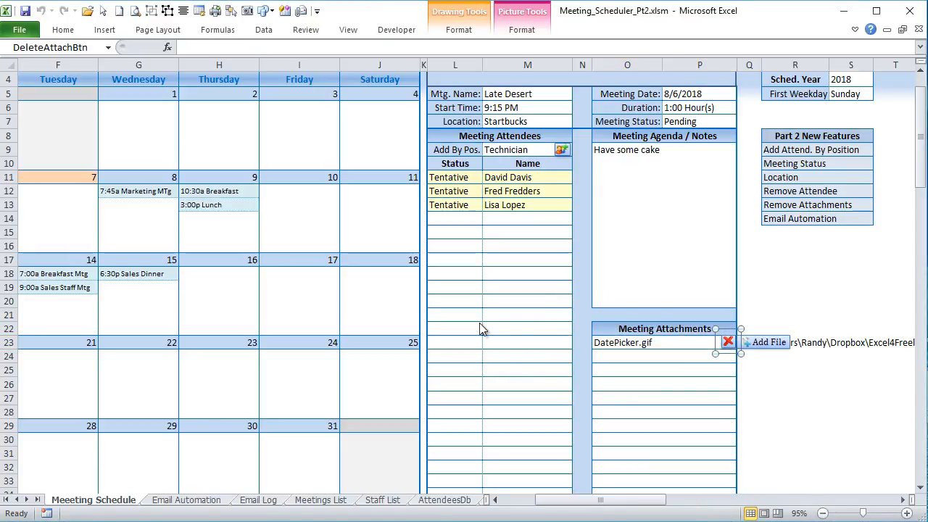
key(ctrl+1)
click(357, 358)
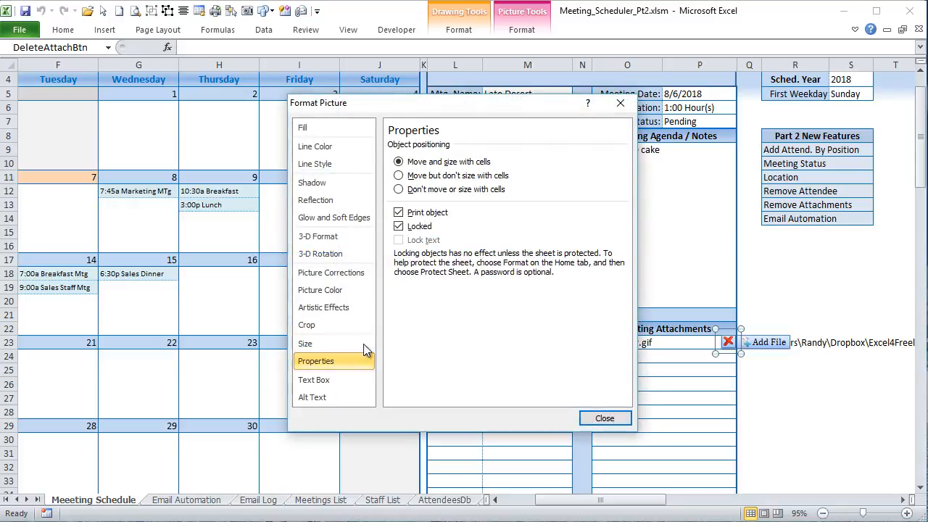
click(425, 177)
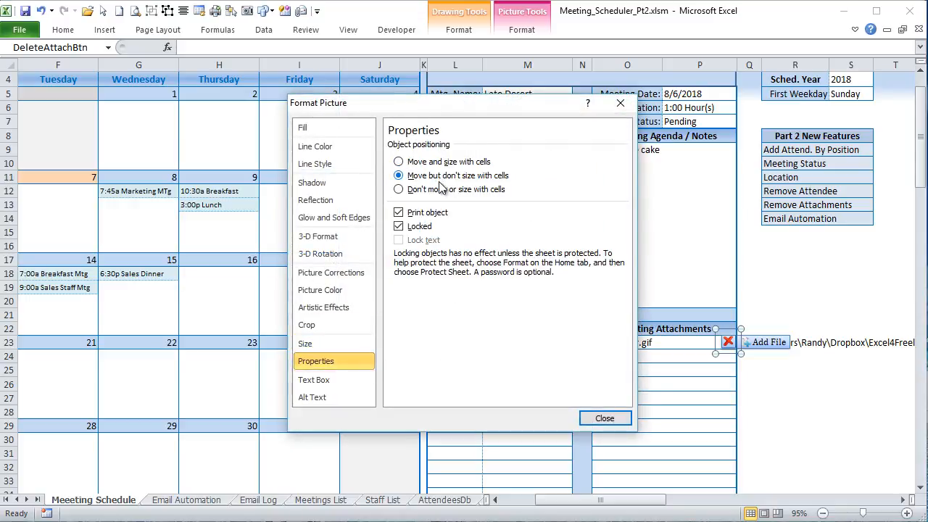
click(605, 419)
Select empty attachment row 27, the DatePicker.gif row and row 24 to check how the attachment controls follow the selection.
click(683, 399)
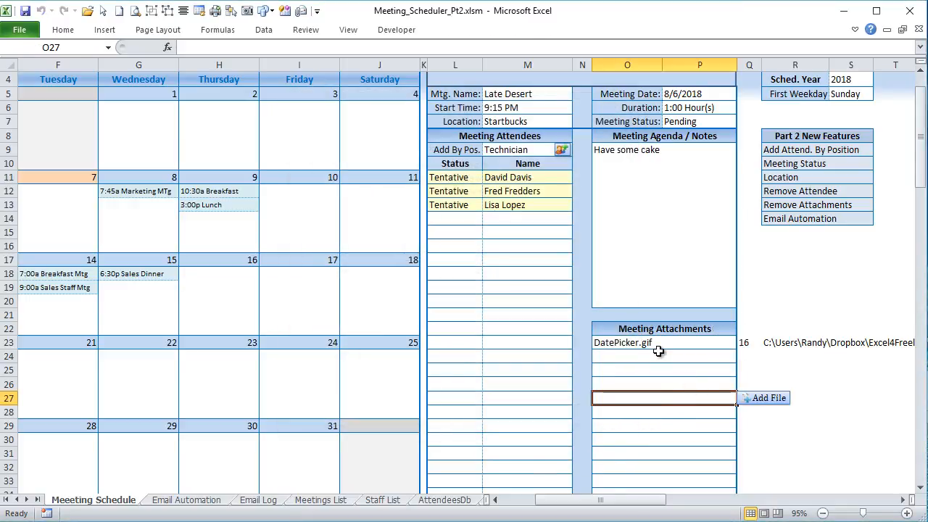
click(657, 352)
click(680, 344)
click(683, 358)
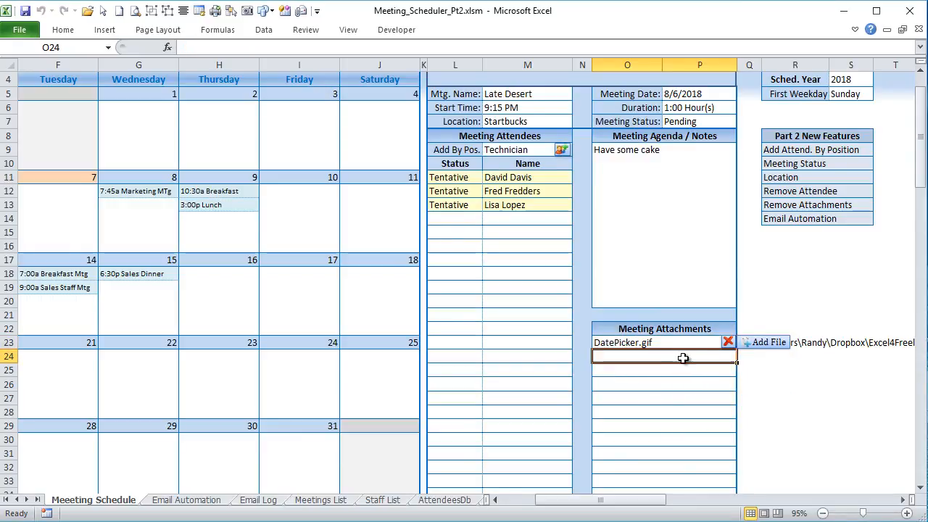
Examine the helper number in Q23 and the full file path in R23 stored beside the attachment.
drag(747, 343, 830, 341)
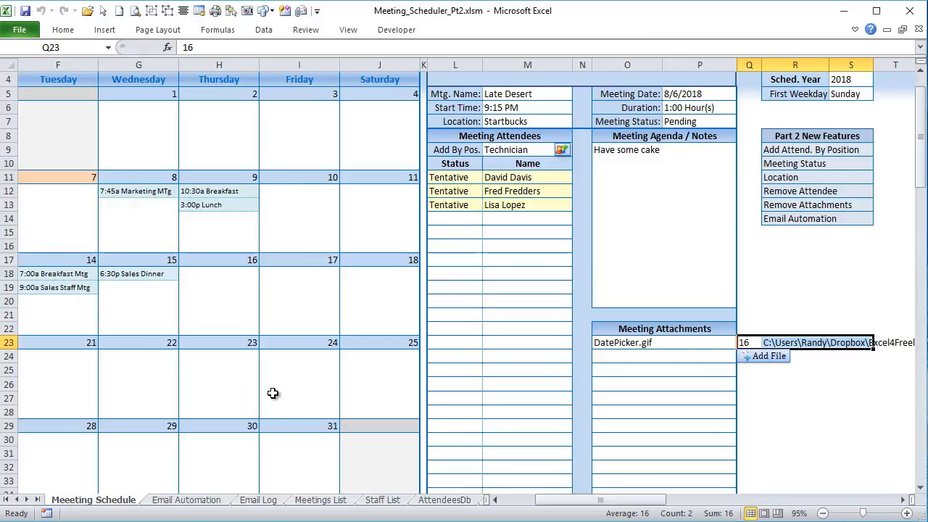
click(747, 346)
click(804, 353)
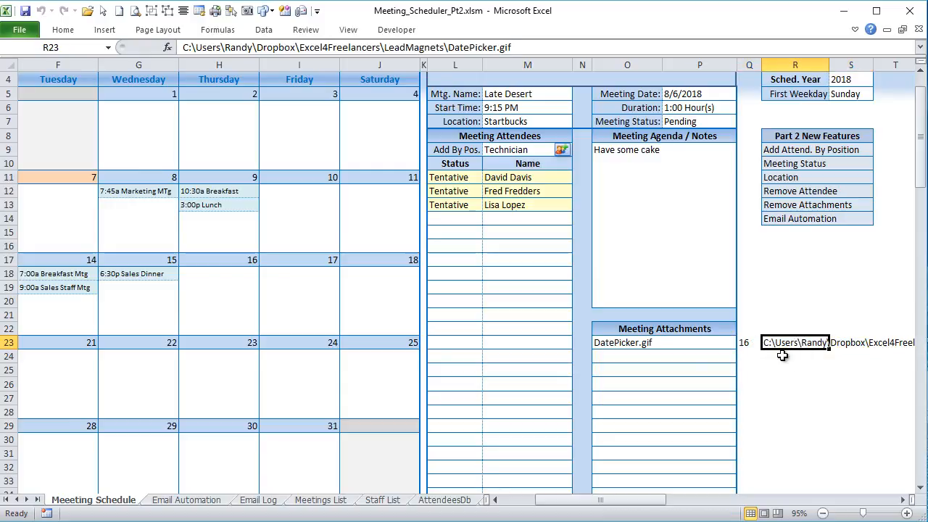
Attach DatePicker.gif a second time on row 24 and delete that duplicate attachment.
click(692, 357)
click(752, 362)
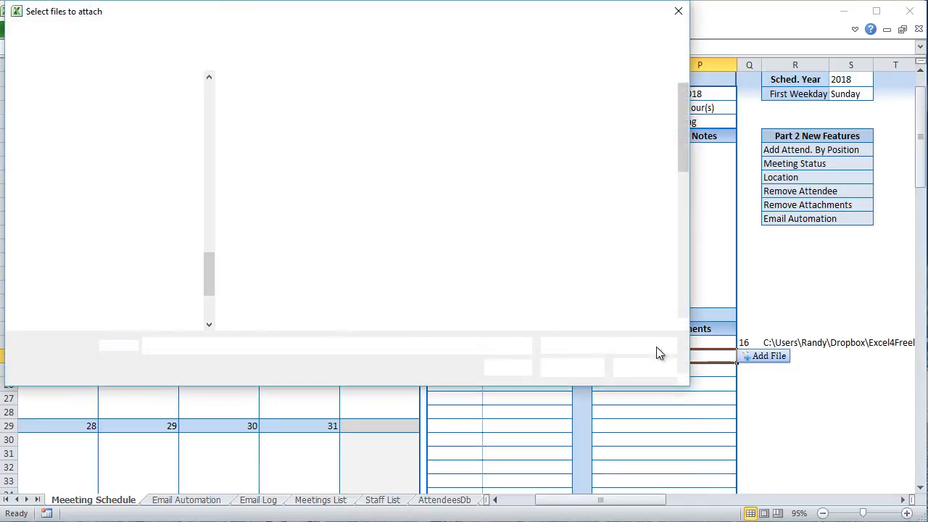
click(332, 178)
click(573, 368)
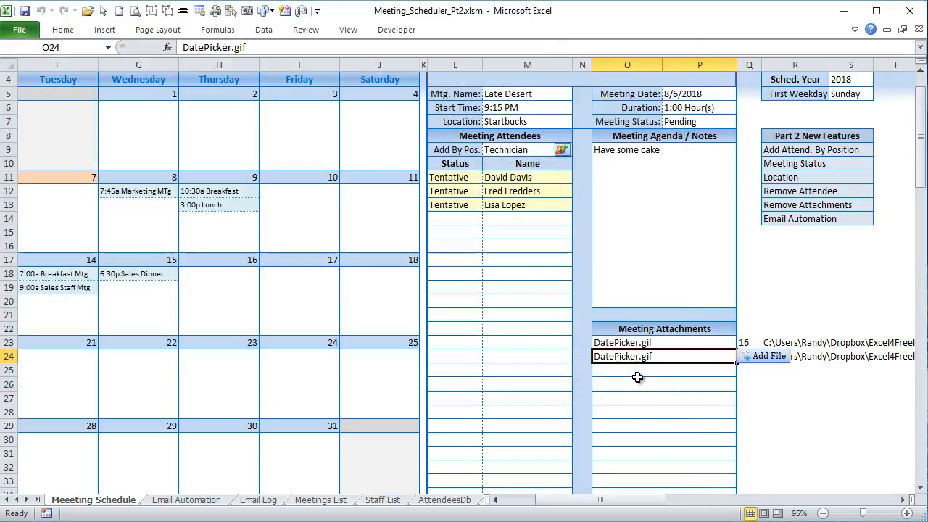
click(639, 374)
click(638, 354)
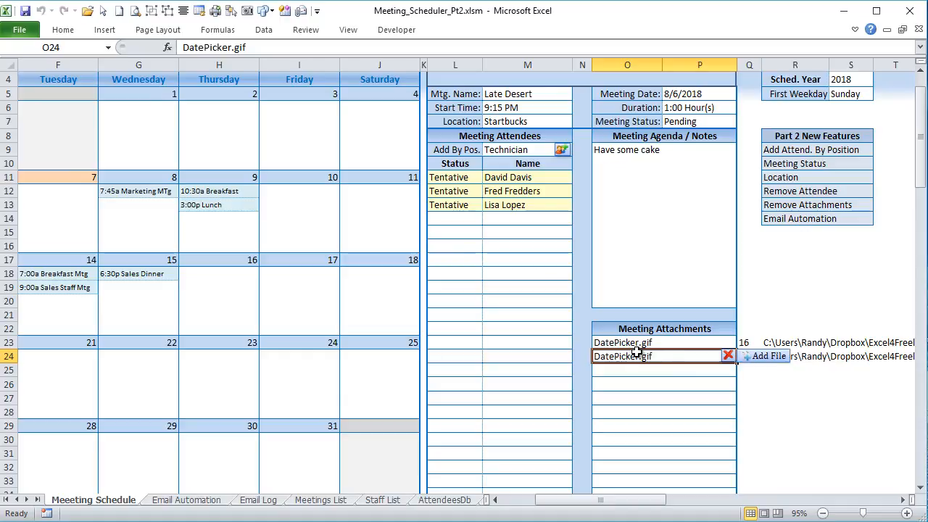
click(728, 356)
Save the Late Desert meeting changes and view the positions offered in the Add By Pos. field.
scroll(497, 305, up, 1)
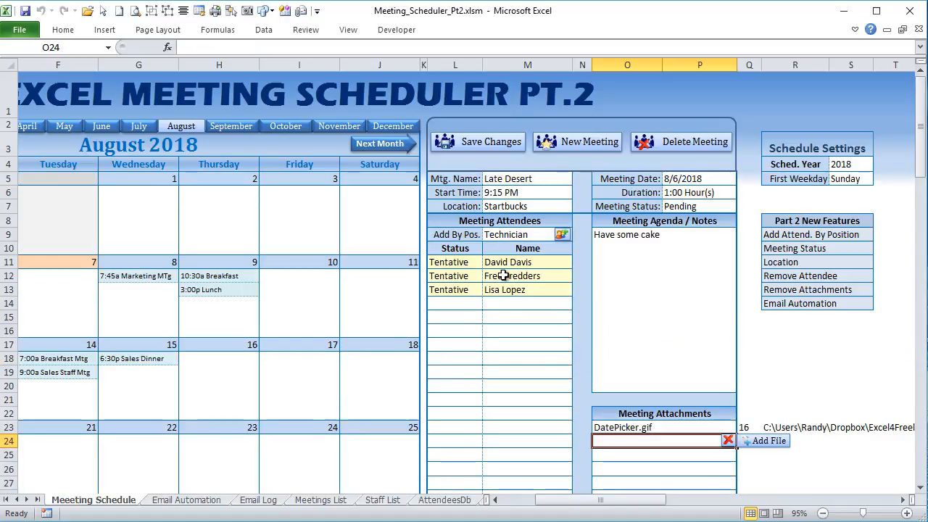
click(500, 143)
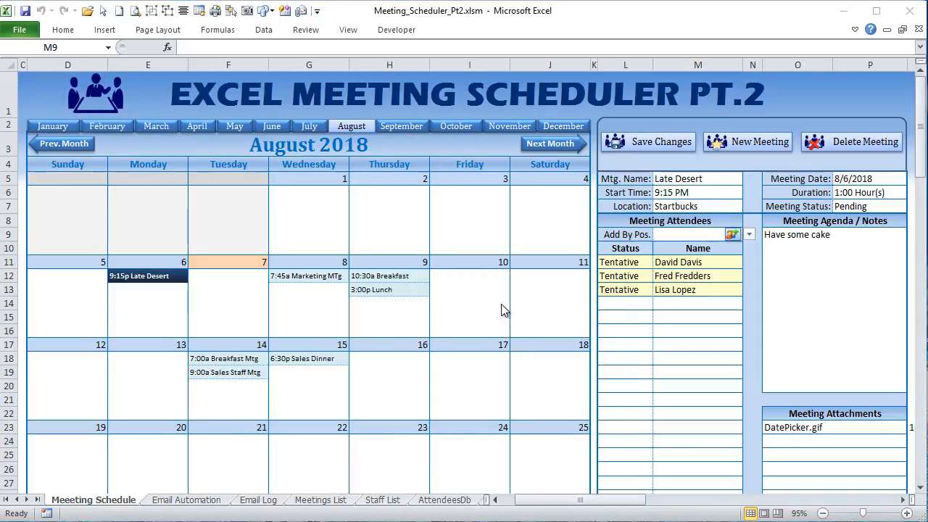
click(676, 235)
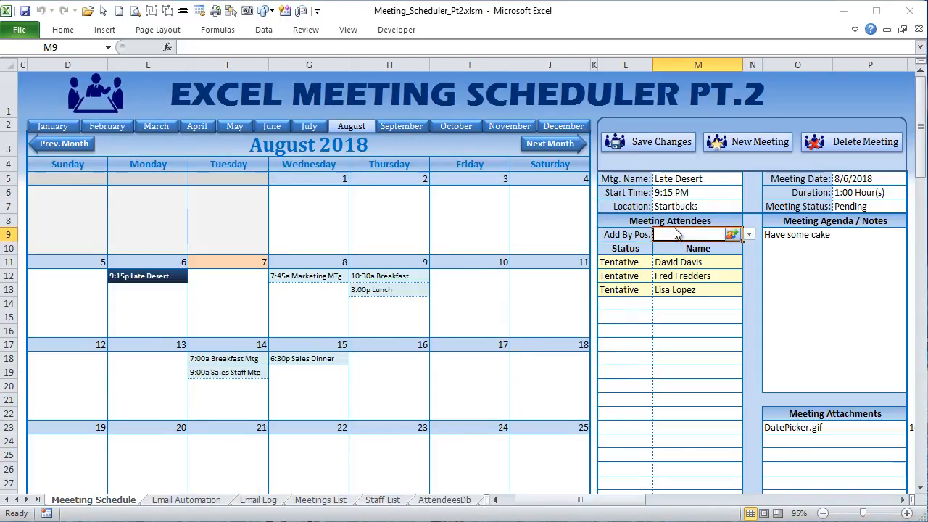
click(749, 236)
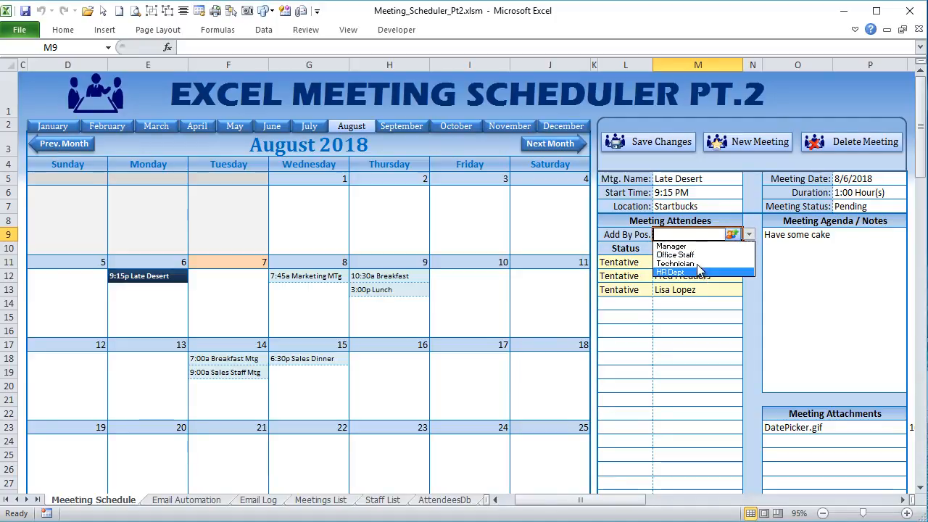
click(681, 234)
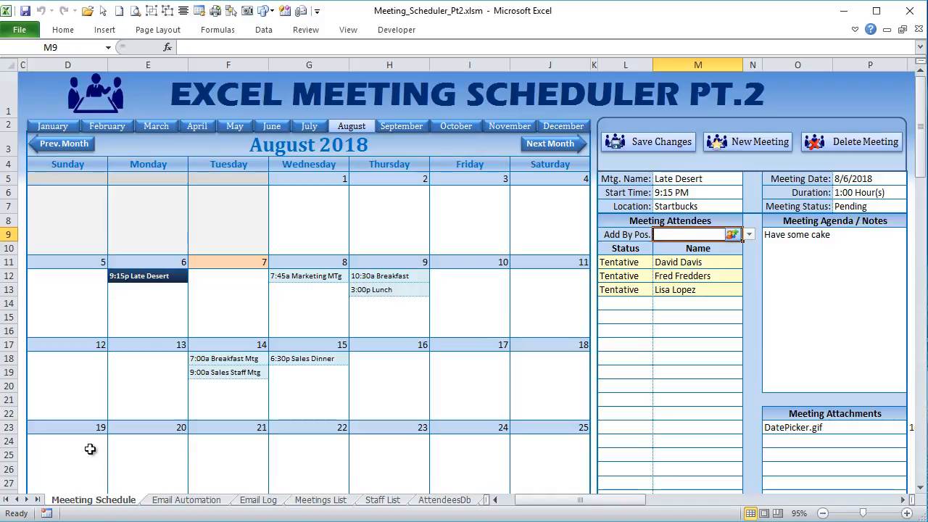
Add a new staff member in row 15 of the Staff List with their full name and the position Office Tech.
click(378, 502)
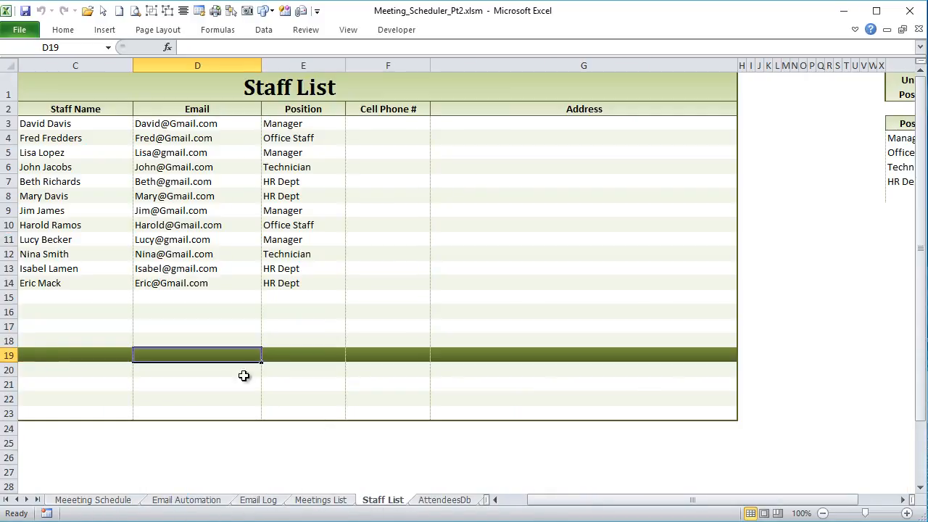
click(51, 295)
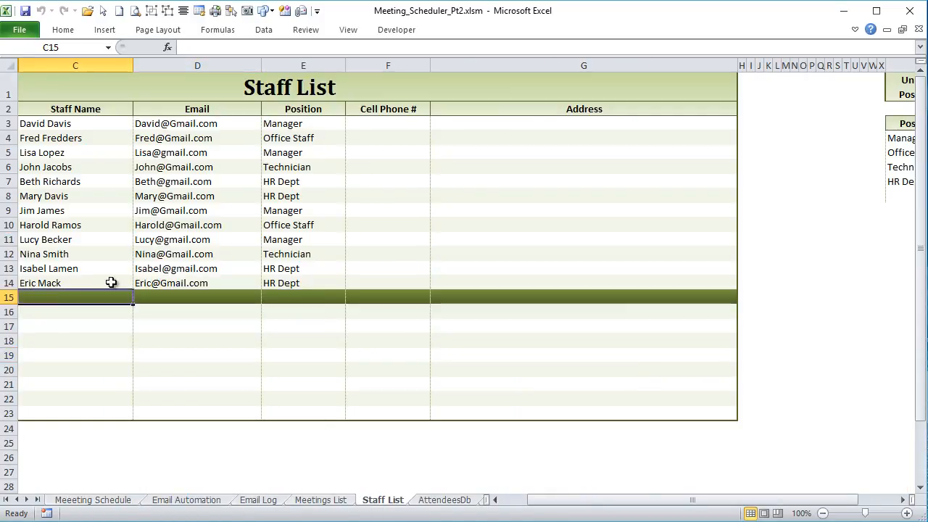
text(John )
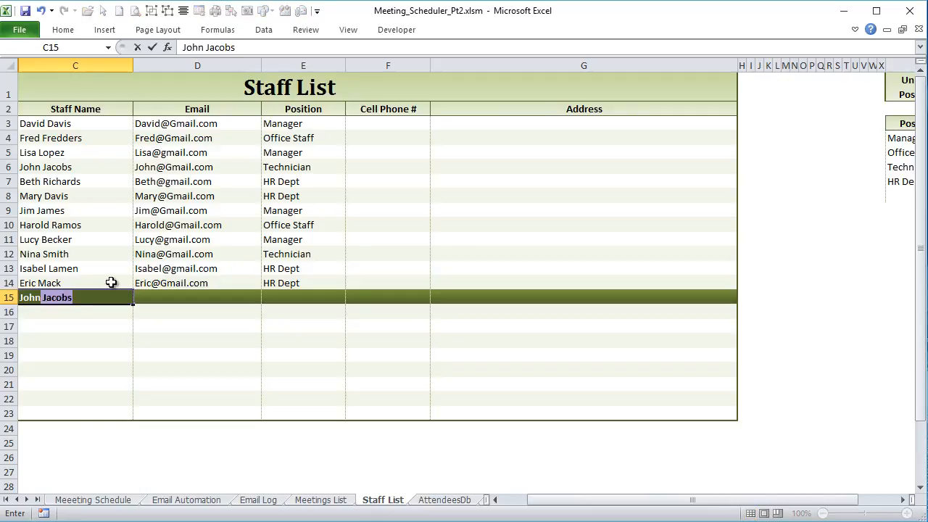
text(Far)
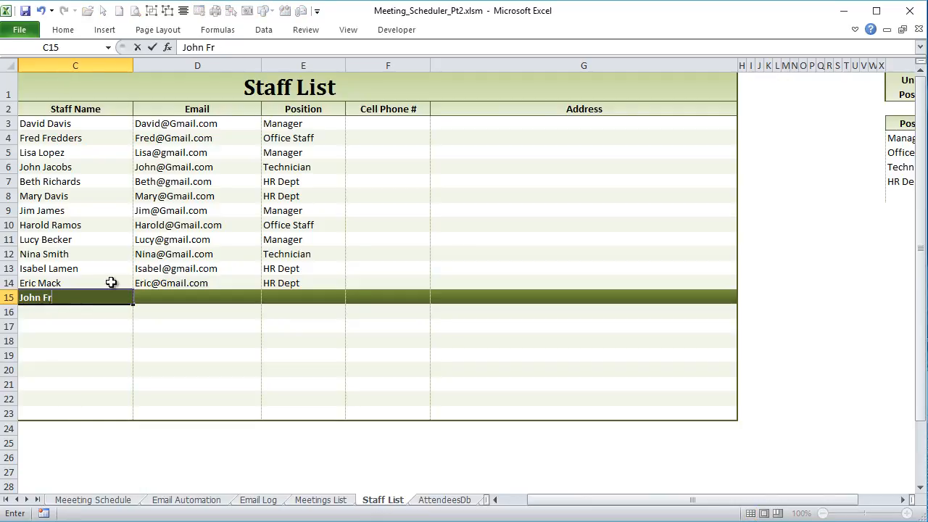
text(nd)
key(Tab)
key(Tab)
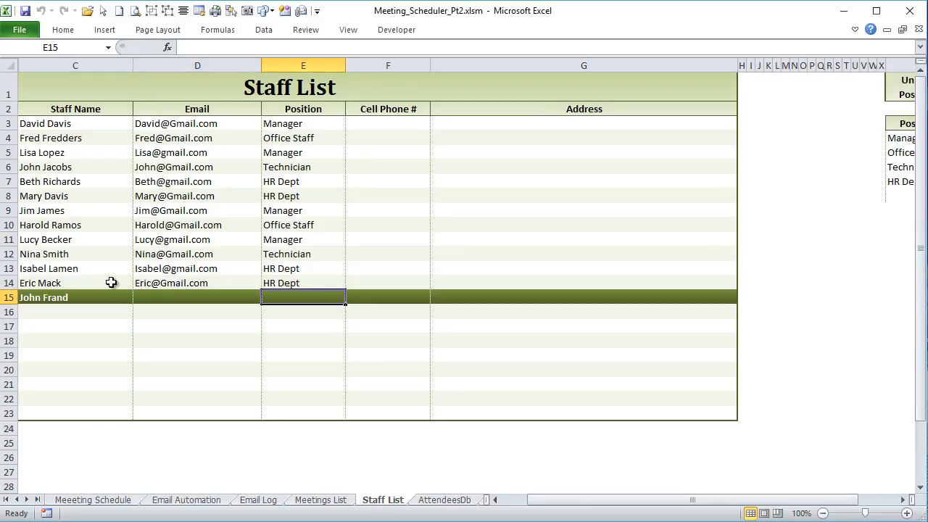
text(Office Tech)
key(Return)
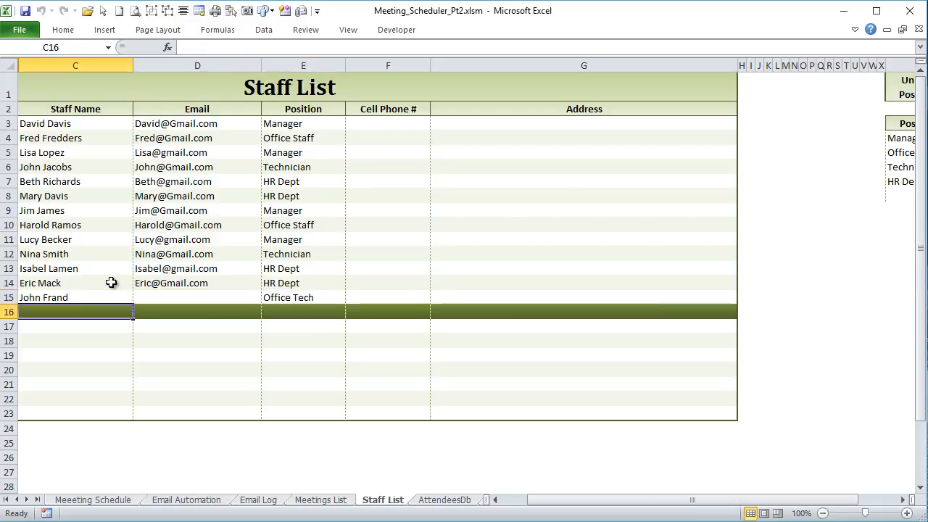
Add all staff with the Office Tech position as attendees of the Late Desert meeting on the Meeting Schedule sheet.
click(76, 501)
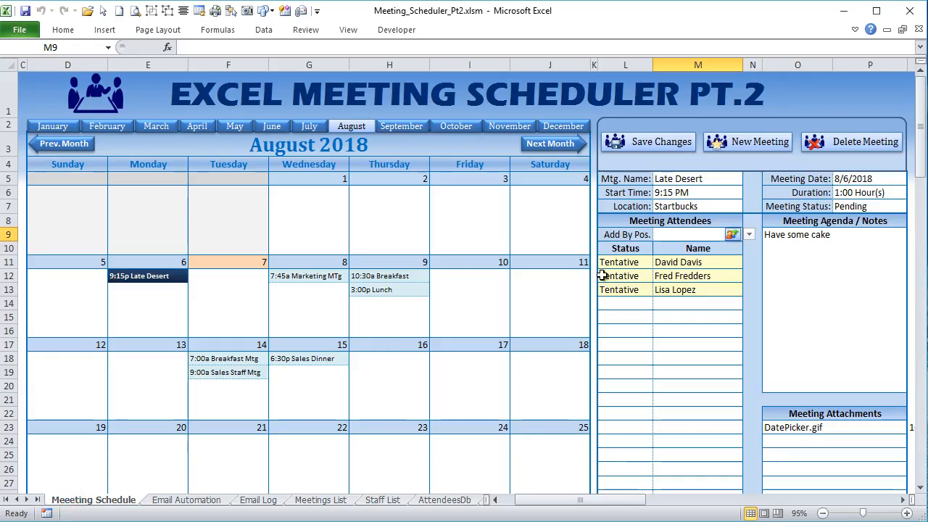
click(748, 234)
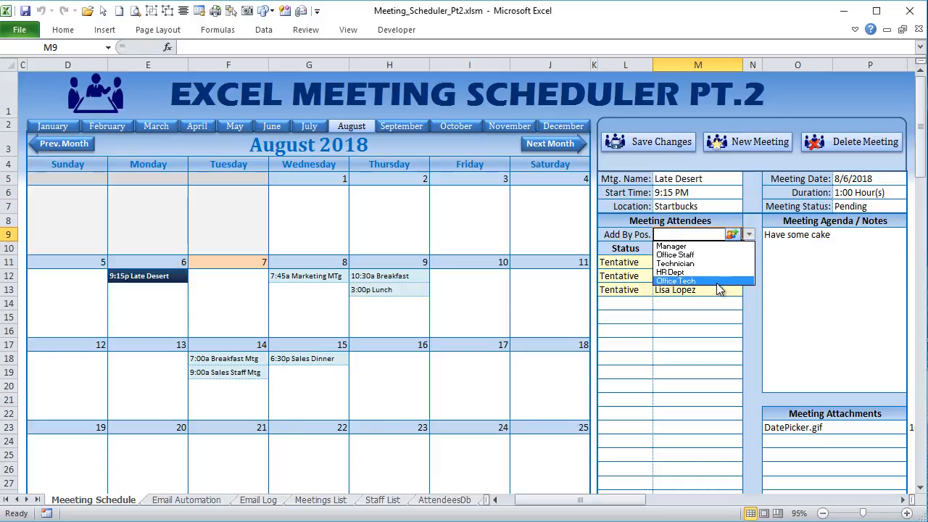
click(717, 282)
click(731, 234)
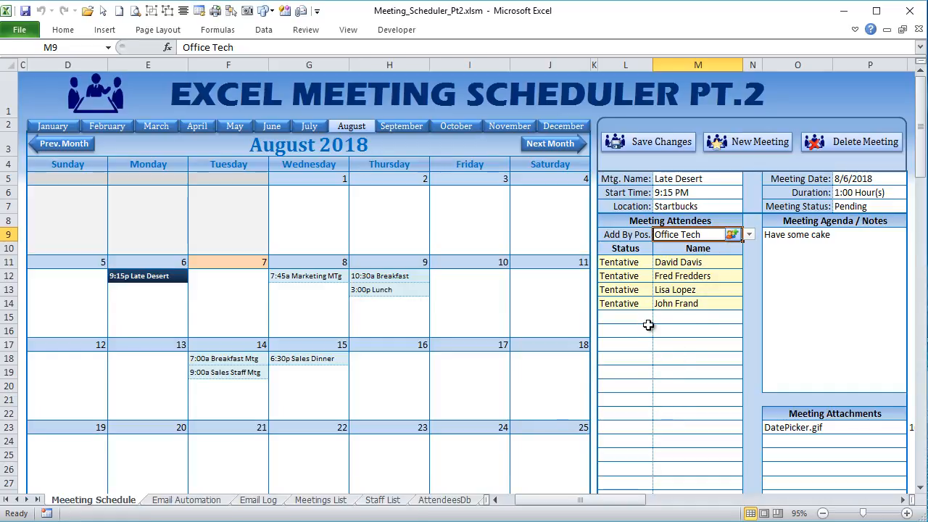
Add all staff with the Technician position to the Late Desert meeting's attendees.
click(749, 234)
click(714, 269)
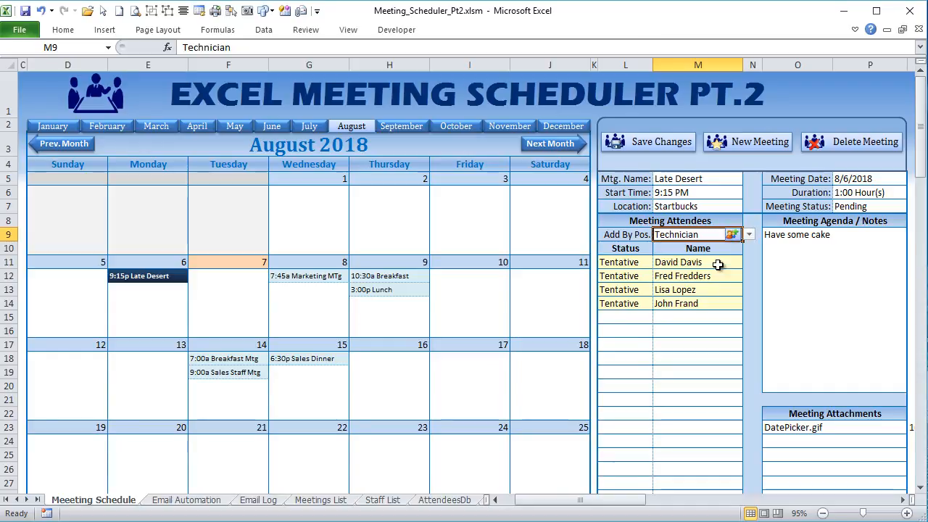
click(732, 234)
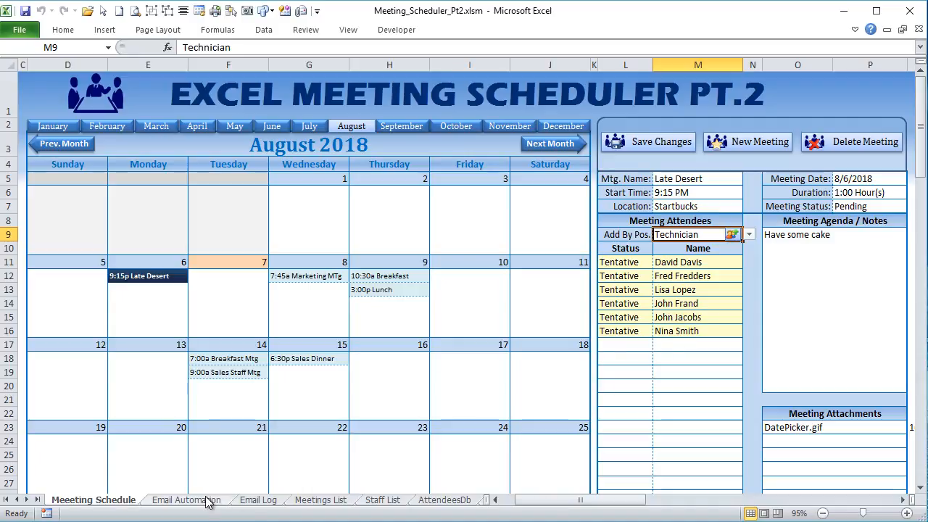
Compare the unique positions in Y4:Y8 of the Staff List with the full Position column in E3:E15.
click(382, 500)
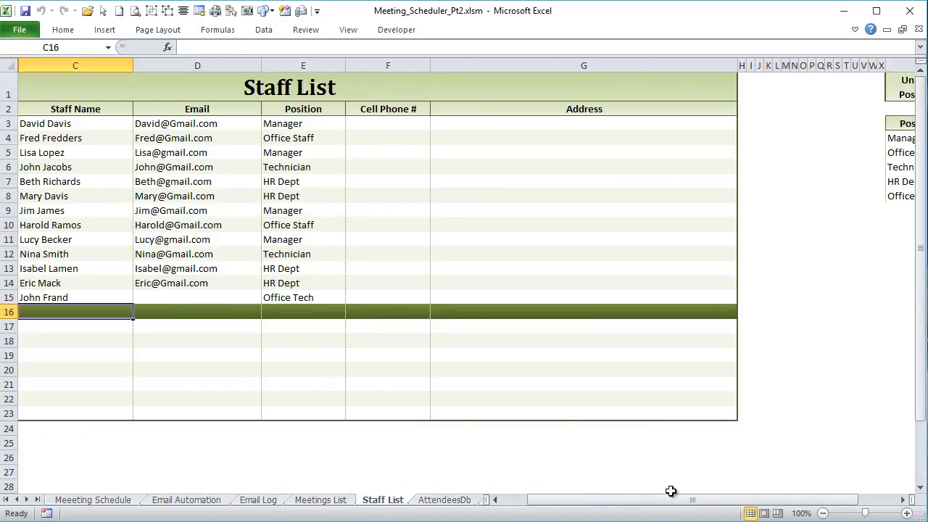
drag(674, 502, 718, 501)
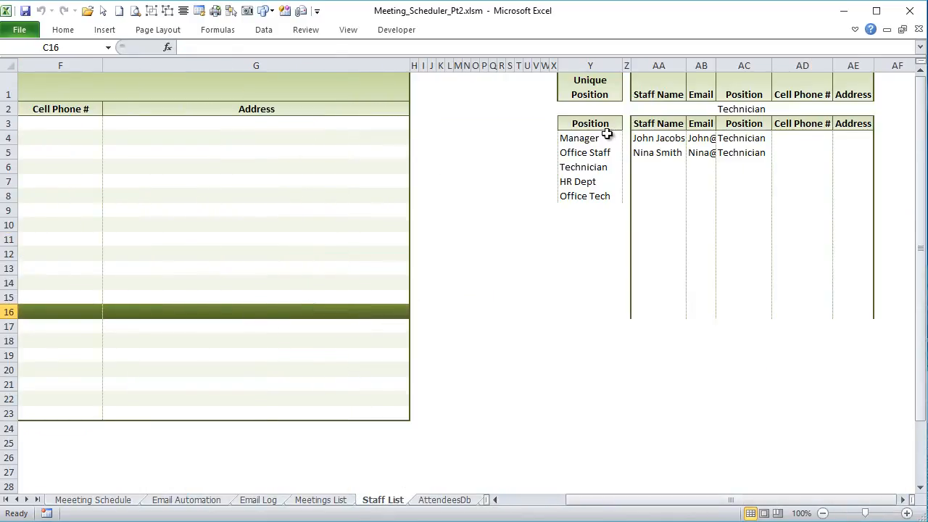
drag(604, 139, 597, 206)
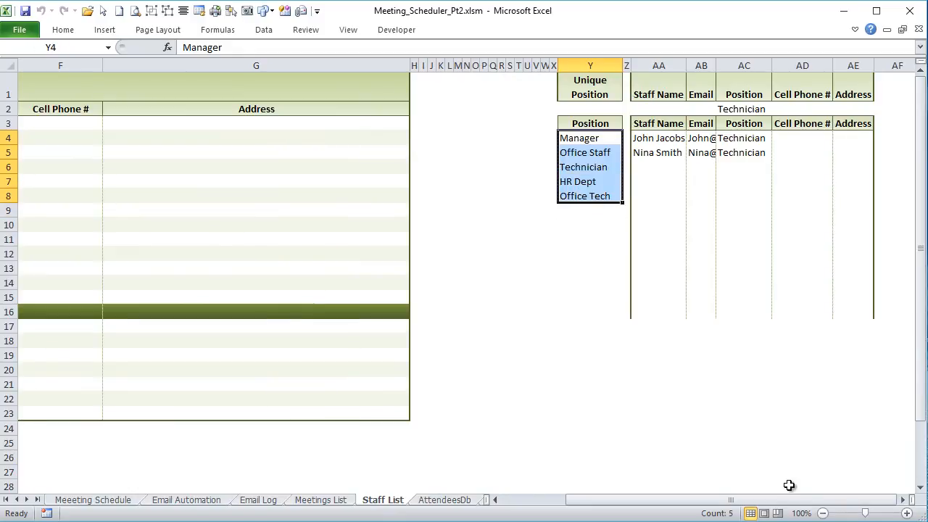
drag(783, 499, 745, 500)
drag(322, 125, 317, 294)
drag(580, 500, 621, 502)
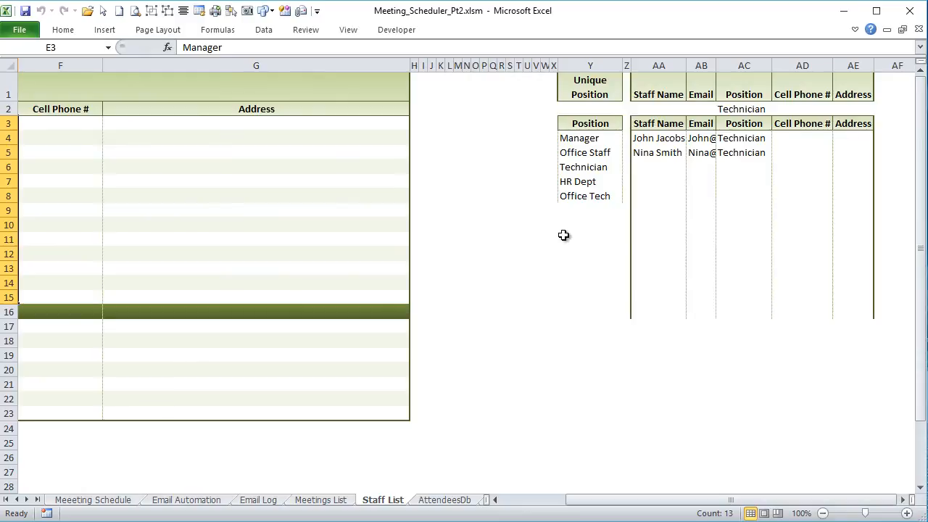
Examine the position criterion in AC2 and the filtered staff results in AA4:AC5.
click(739, 107)
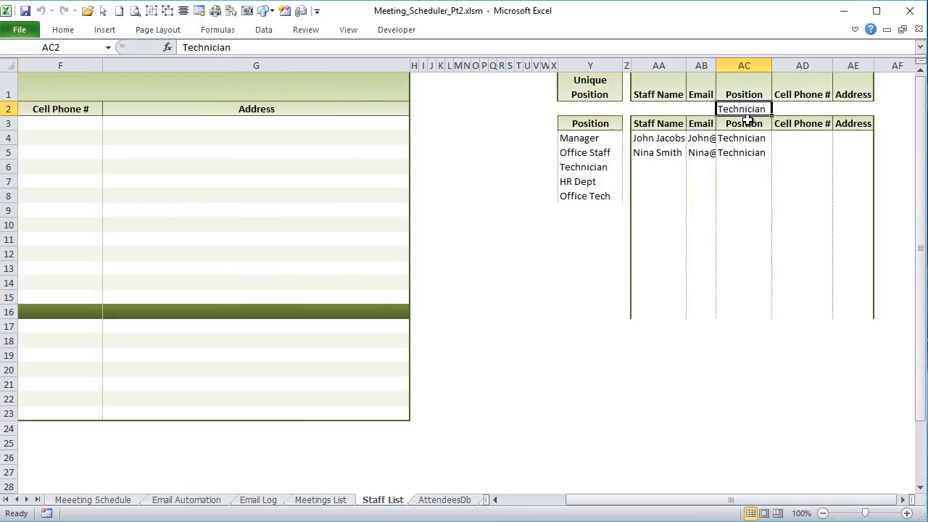
drag(658, 138, 741, 153)
click(749, 107)
drag(657, 138, 721, 152)
drag(663, 139, 660, 151)
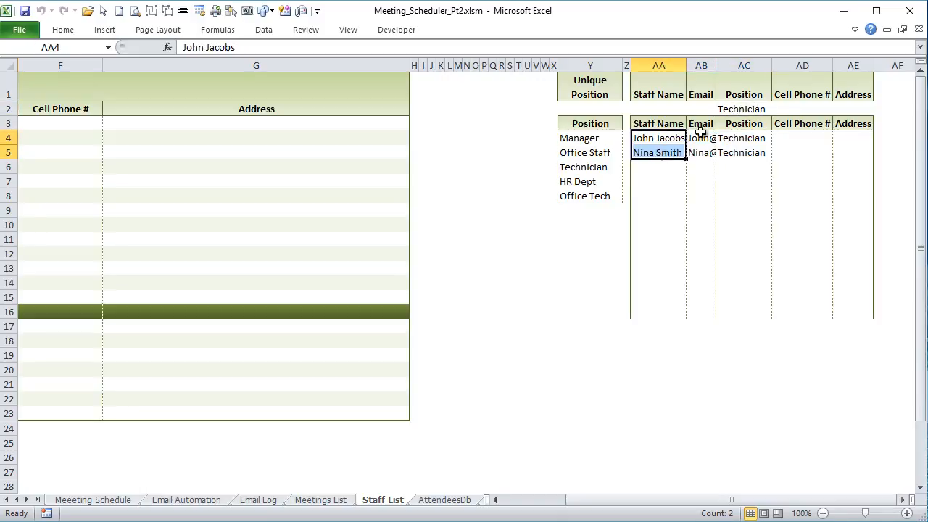
click(729, 107)
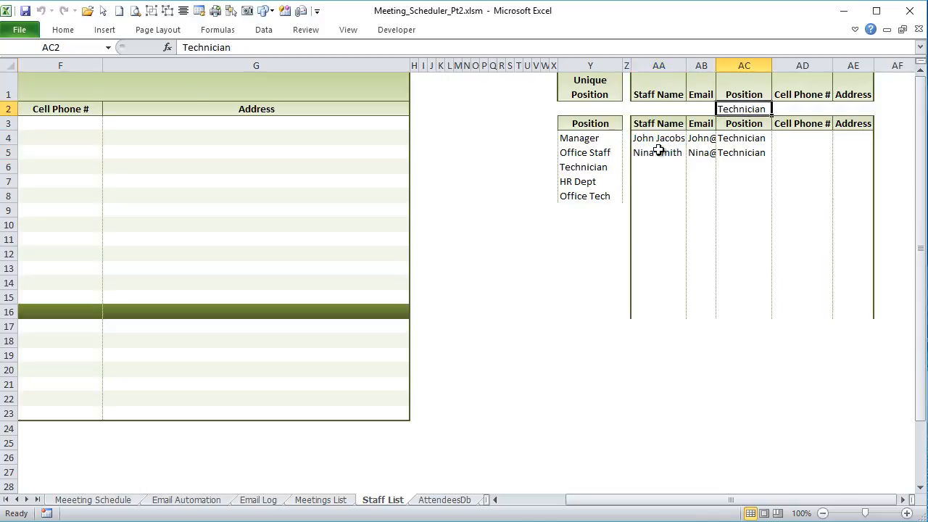
drag(658, 139, 658, 152)
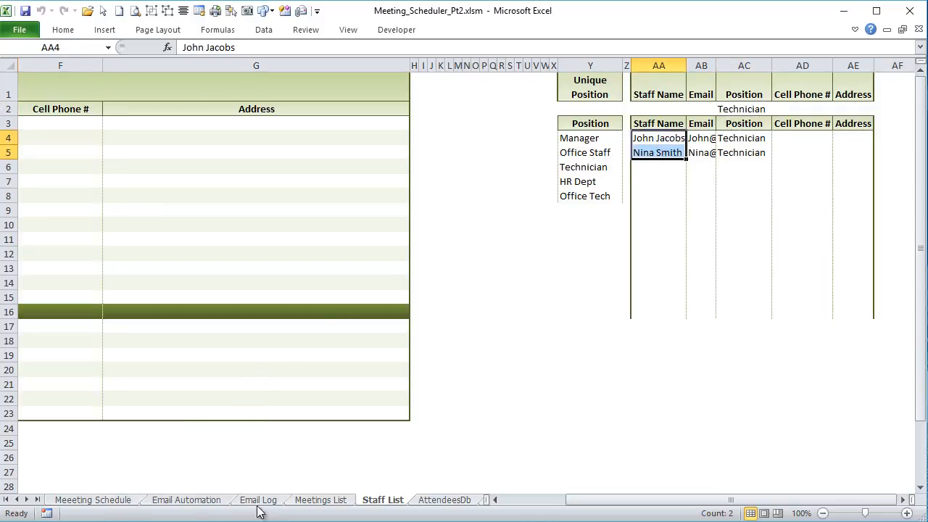
Switch to the VBA editor and examine the variables and the Y4:Y9999 clearing line of Staff_GetUniquePositions in the StaffMacros module.
click(774, 521)
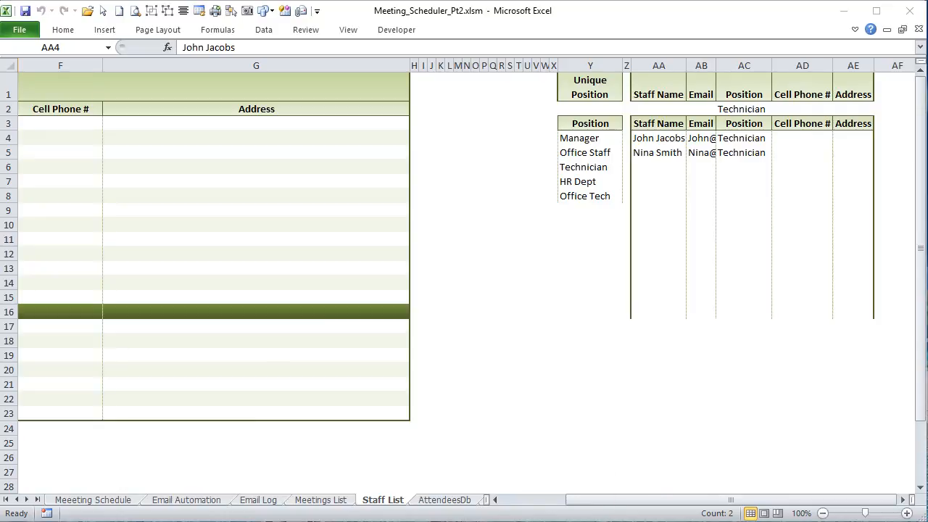
click(418, 521)
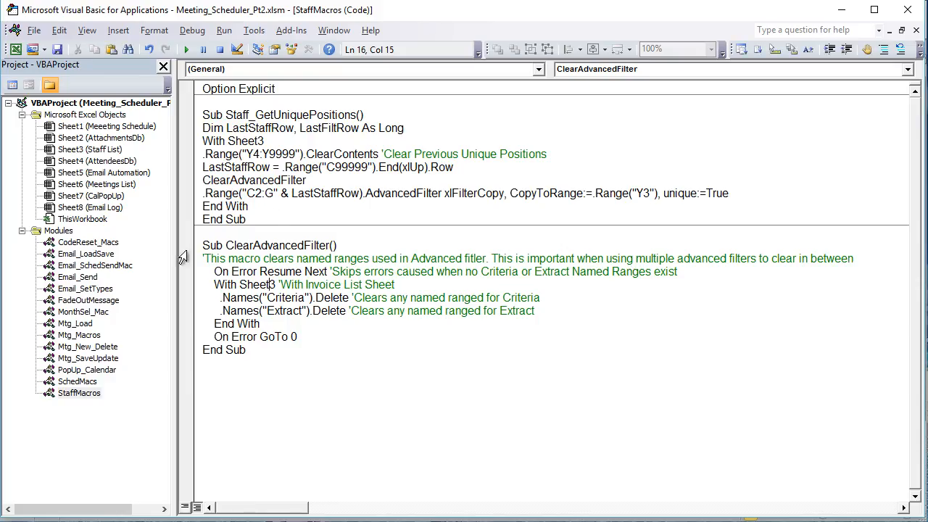
click(75, 392)
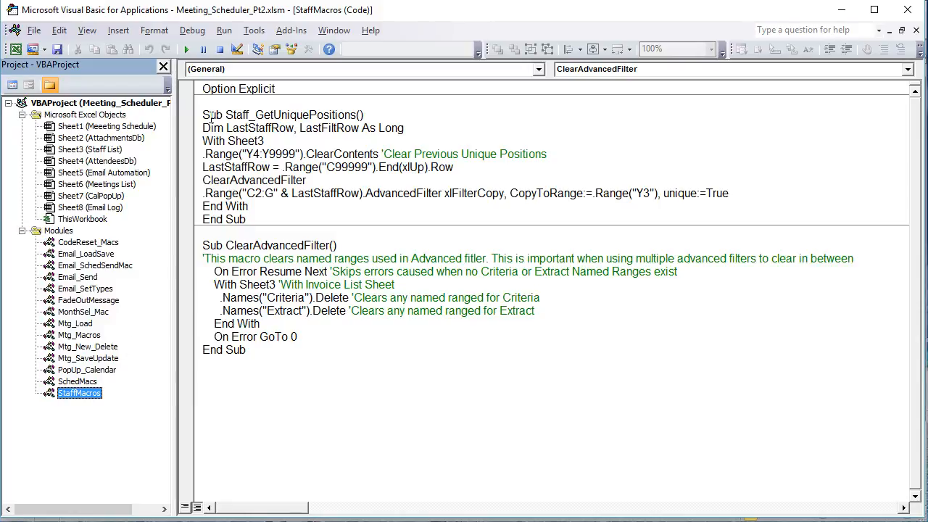
drag(356, 114, 227, 115)
drag(294, 127, 232, 128)
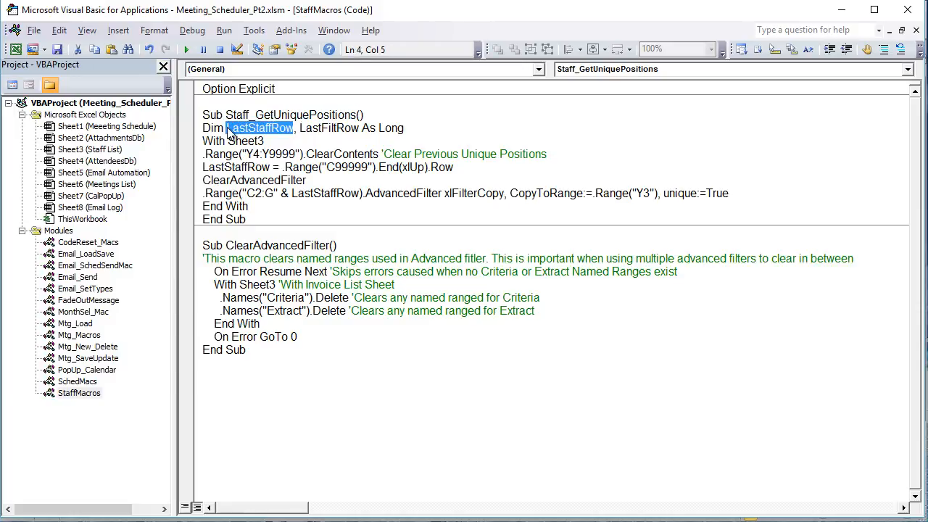
drag(361, 128, 300, 129)
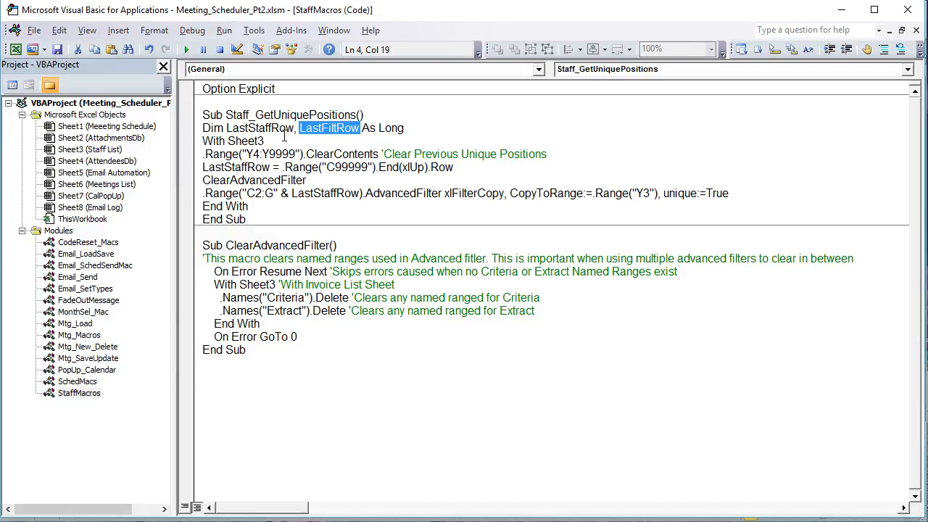
drag(273, 140, 246, 156)
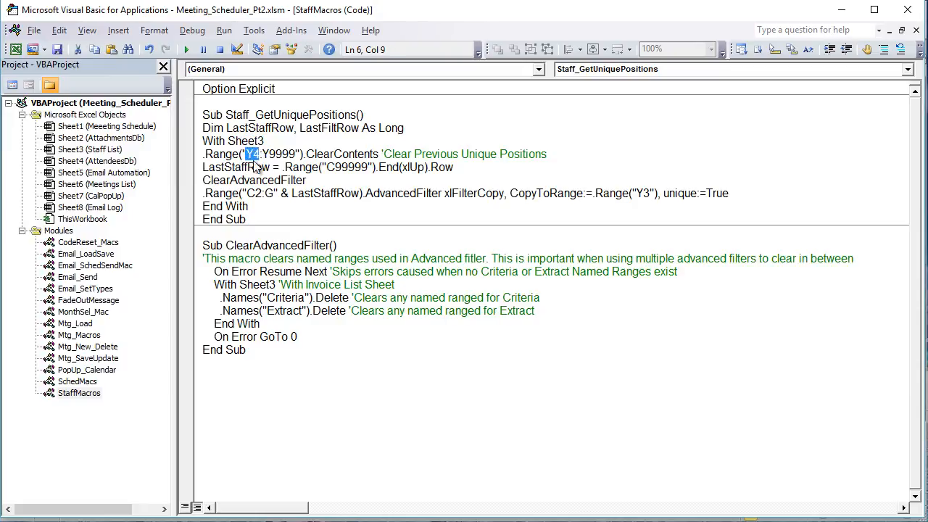
drag(547, 154, 206, 157)
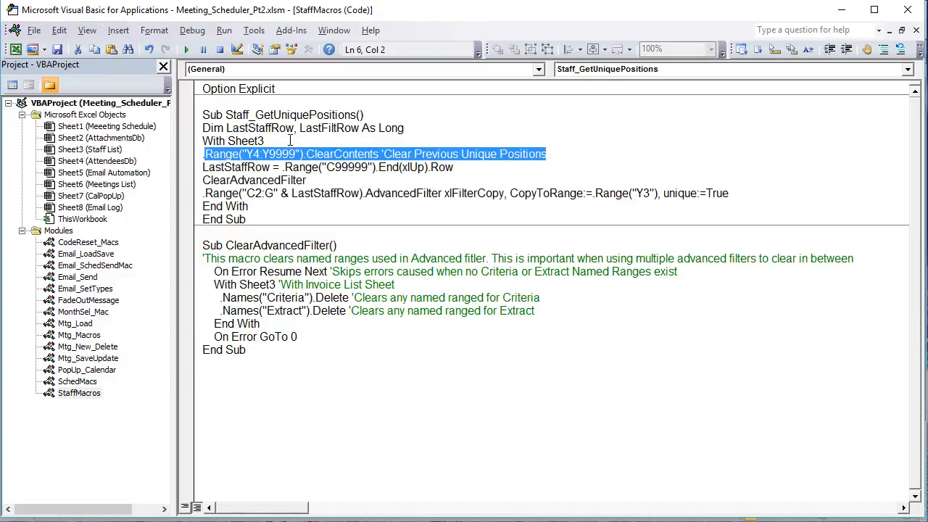
Return to the Staff List in Excel and check the unique position range from Y4 down against its source column E2:E15.
key(alt+Tab)
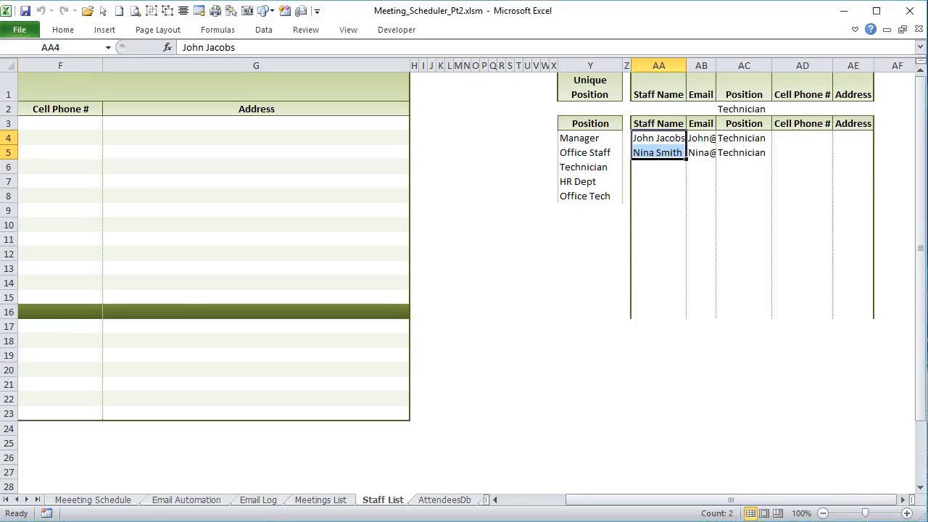
drag(571, 138, 584, 328)
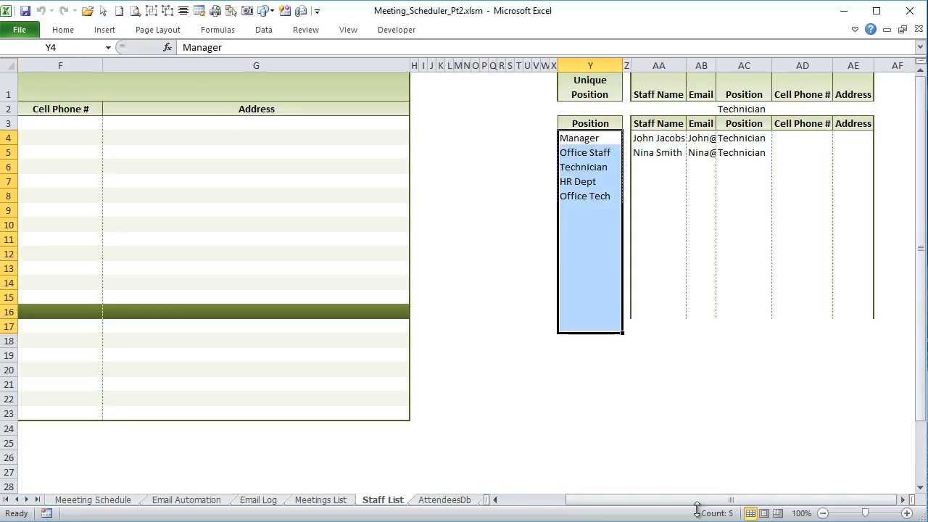
drag(630, 499, 548, 496)
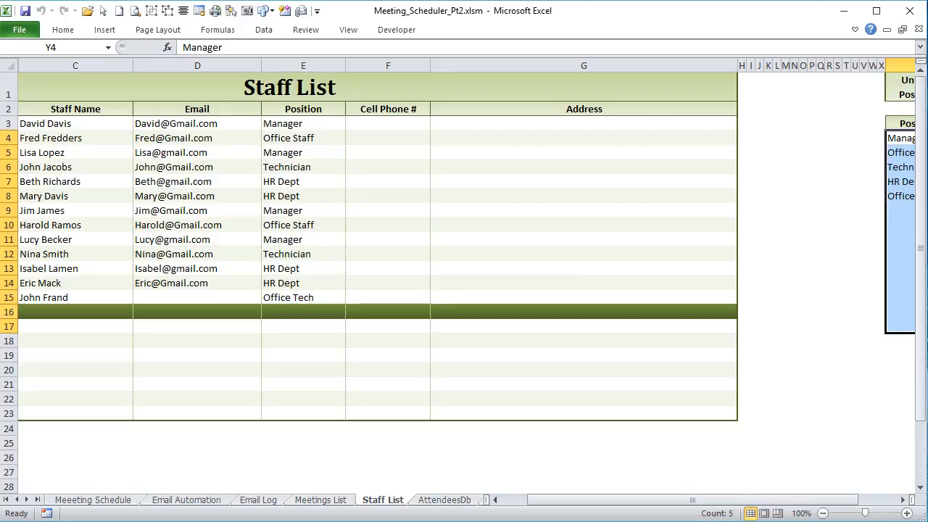
click(304, 109)
drag(304, 114, 315, 298)
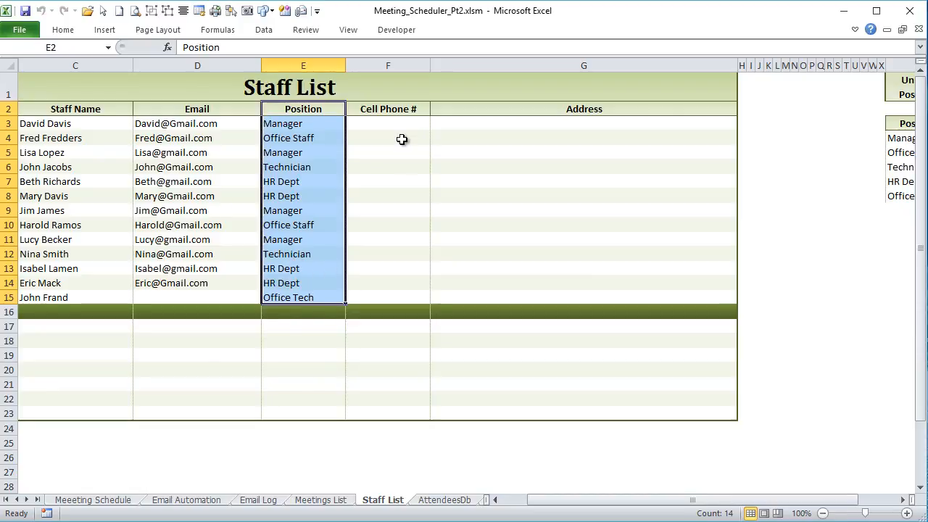
drag(894, 138, 887, 197)
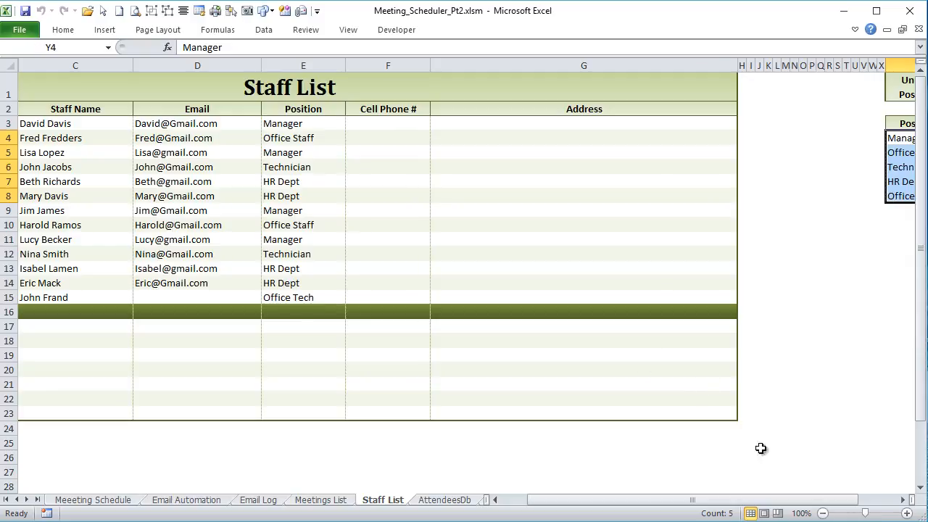
drag(847, 501, 773, 499)
Switch to the VBA editor and examine the LastStaffRow line and the ClearAdvancedFilter call with its Criteria and Extract name deletions.
key(alt+F11)
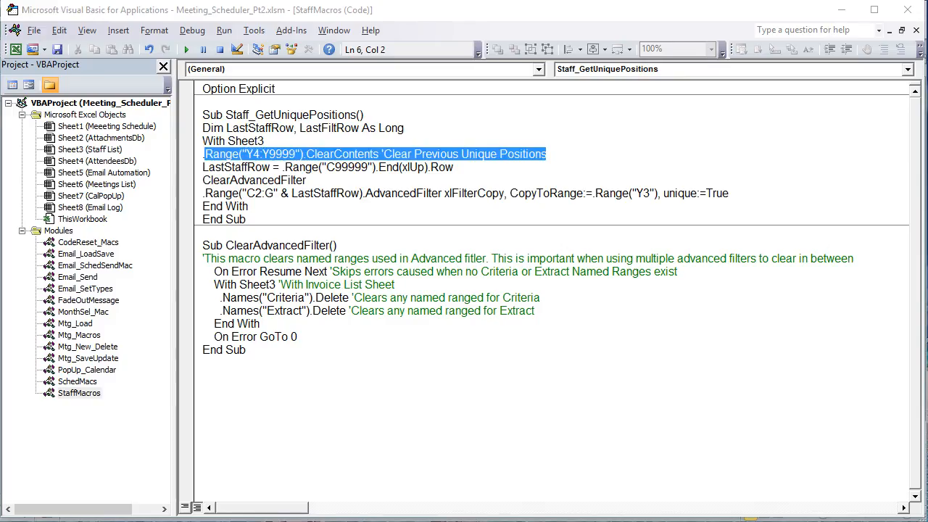
drag(453, 168, 203, 168)
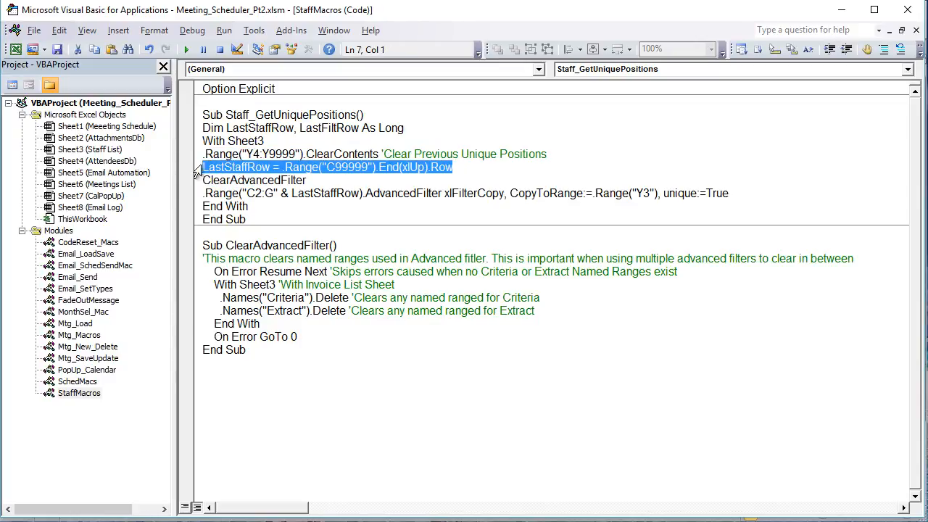
drag(306, 180, 201, 180)
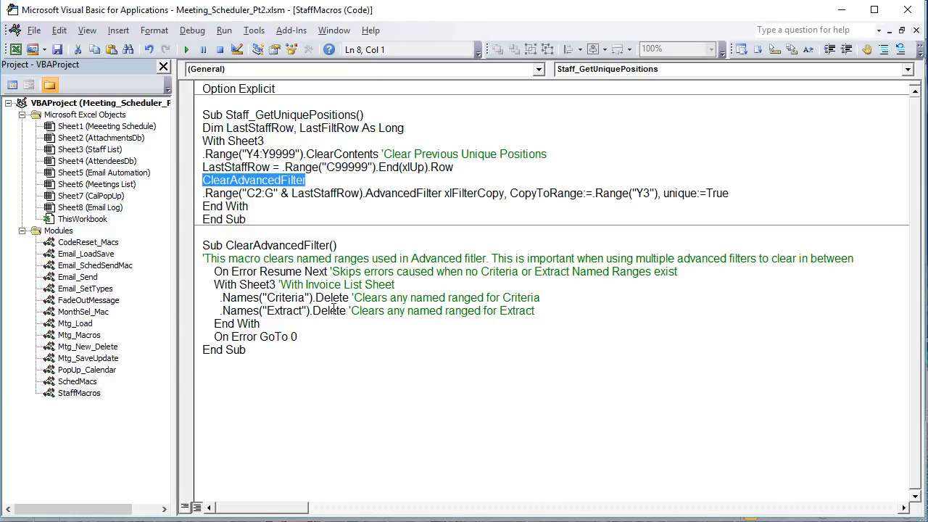
drag(349, 311, 216, 303)
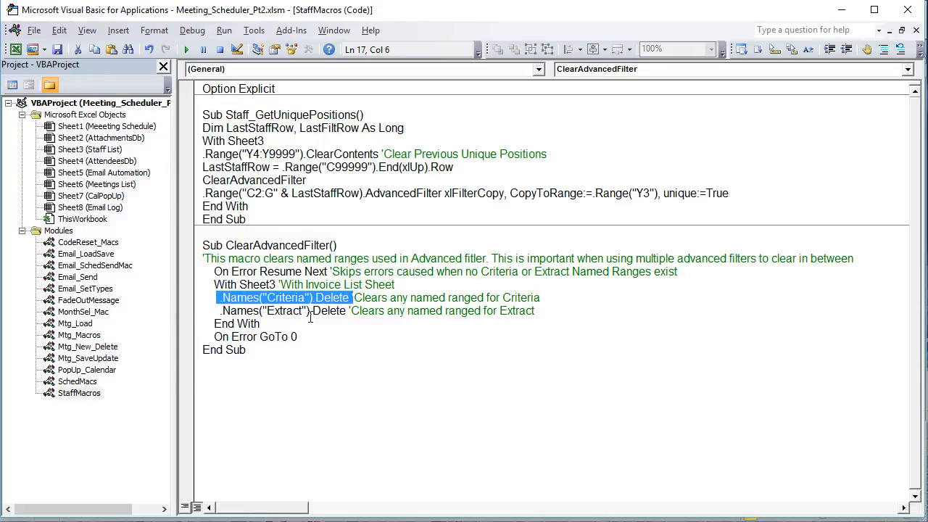
drag(350, 311, 222, 311)
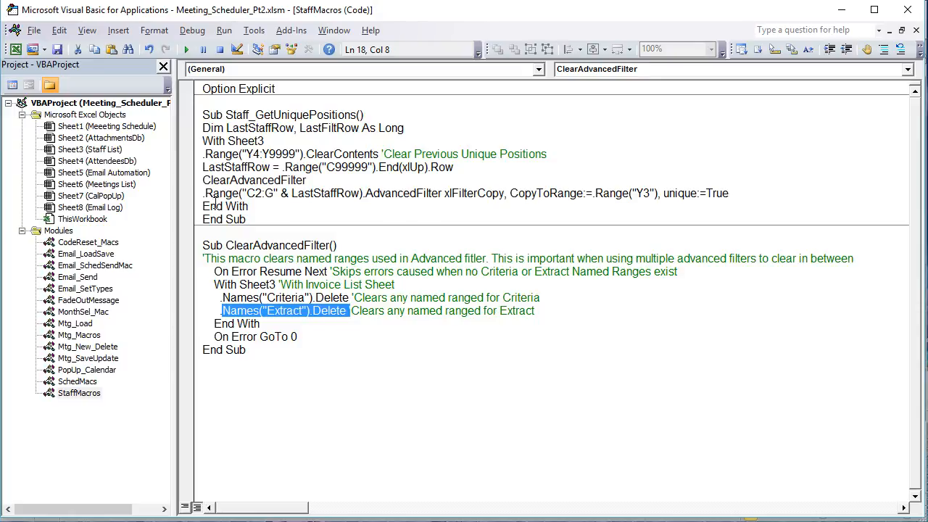
Examine the AdvancedFilter line of Staff_GetUniquePositions, from its source range starting at C2 to its copy destination Y3.
drag(262, 192, 247, 194)
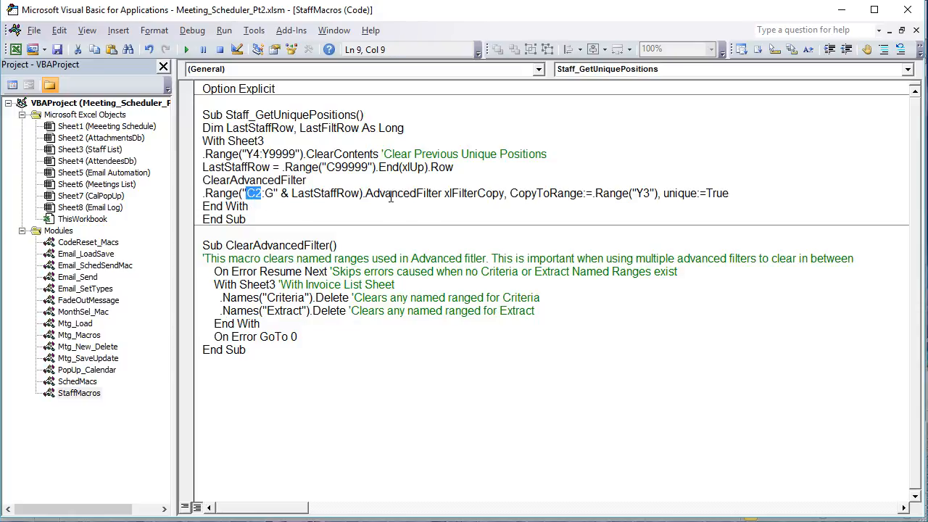
drag(664, 193, 610, 193)
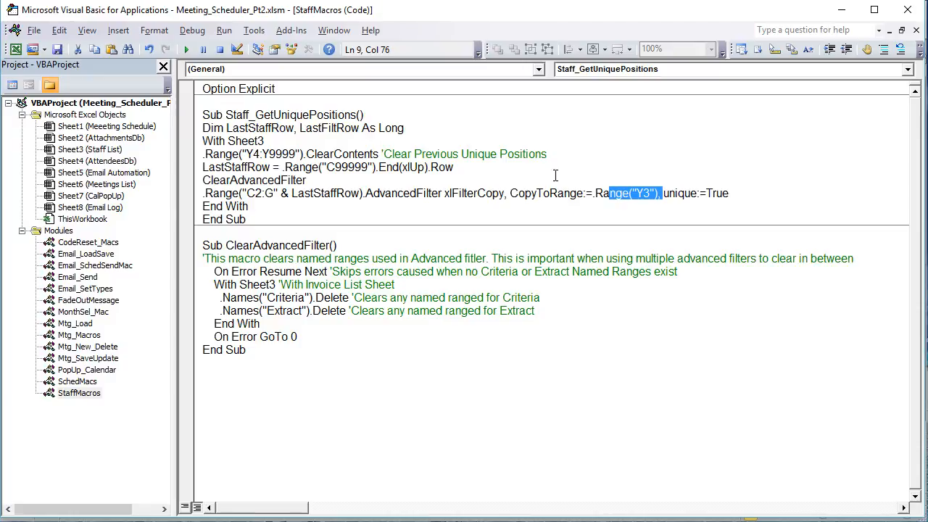
drag(653, 193, 636, 193)
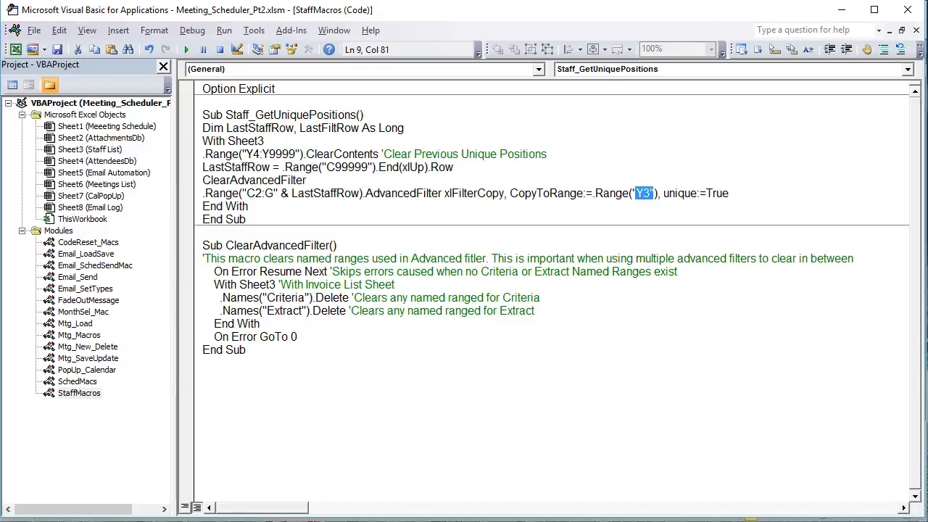
Return to the Staff List in Excel and compare the filter's source range C2:G15 with the unique position output in Y3:Y8.
key(alt+F11)
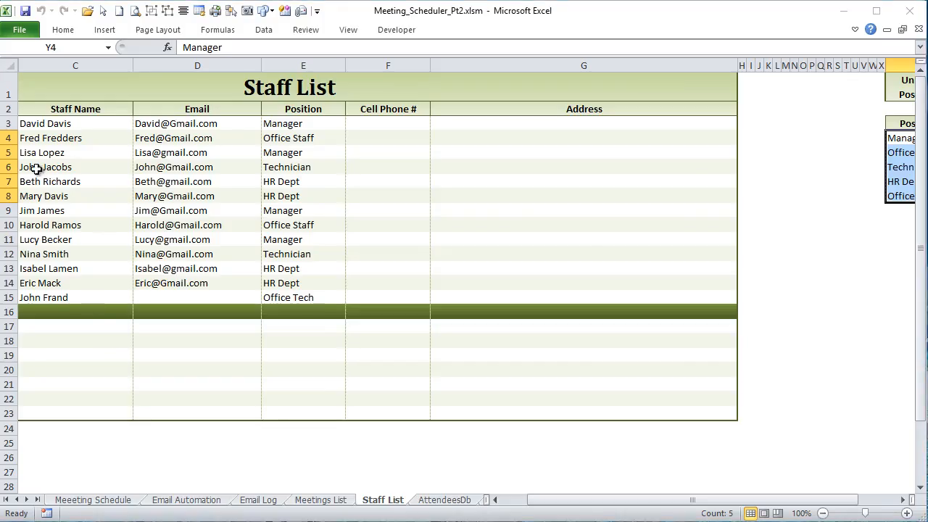
drag(535, 501, 488, 501)
drag(63, 105, 533, 294)
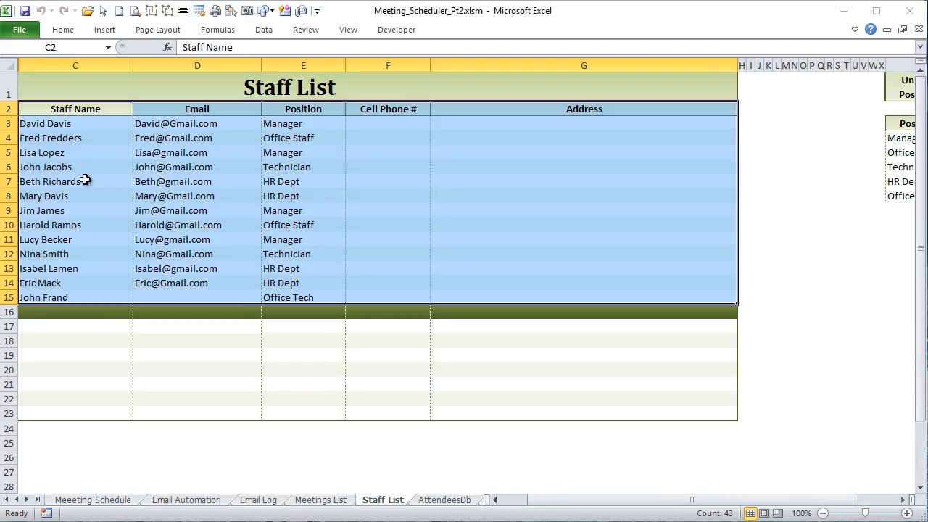
click(45, 298)
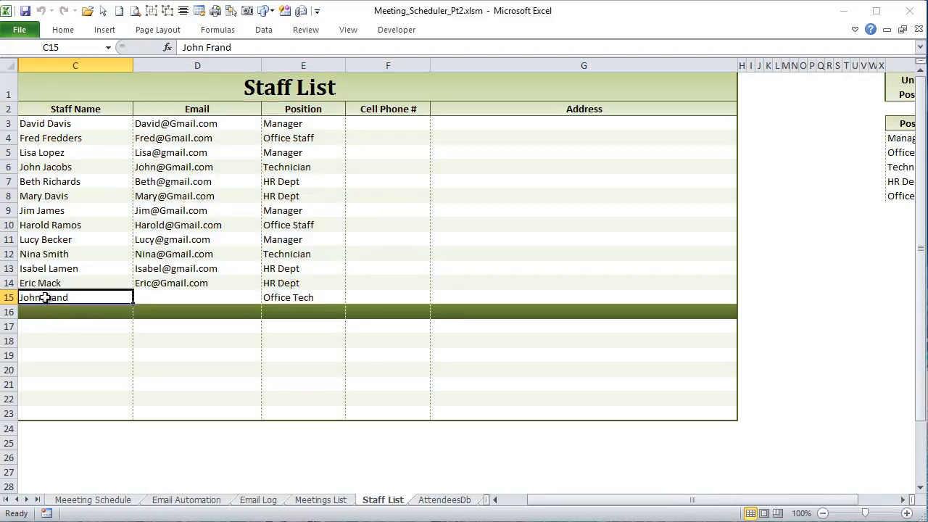
drag(549, 503, 625, 512)
click(589, 123)
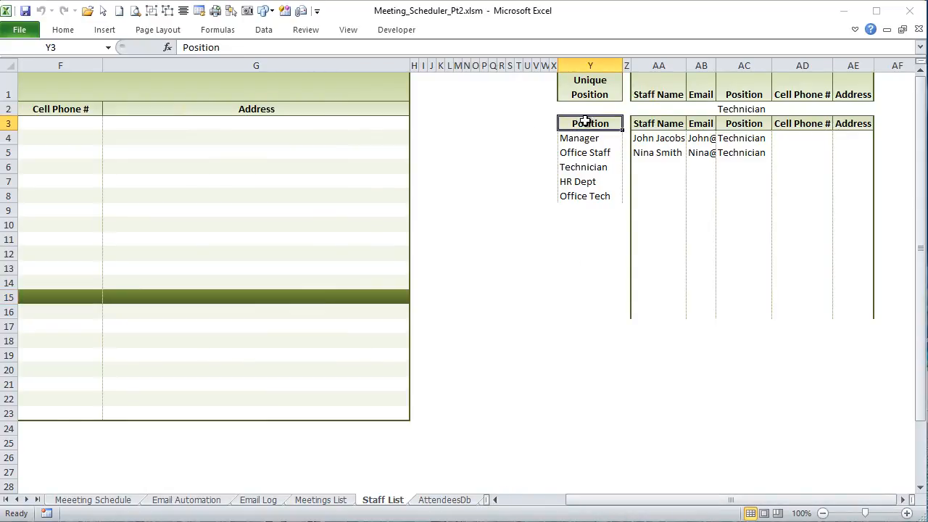
drag(585, 122, 586, 199)
drag(584, 139, 577, 194)
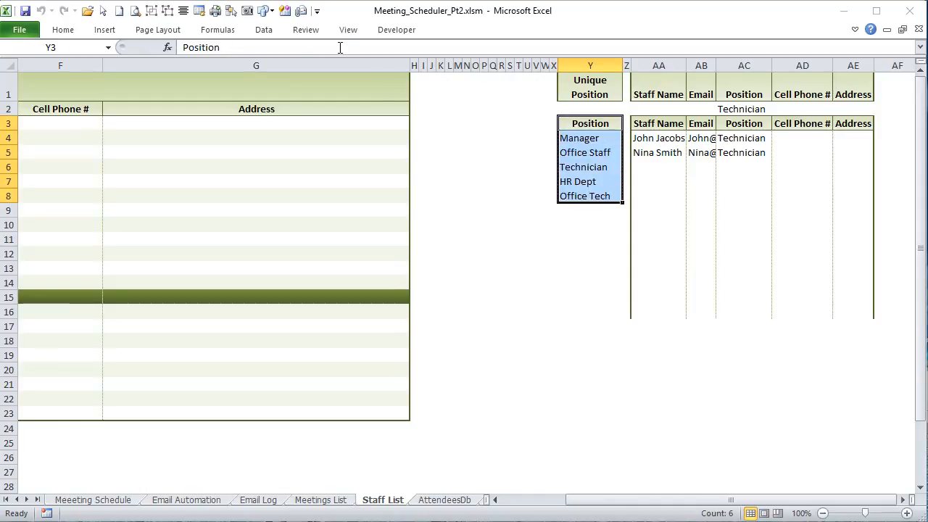
Inspect the OFFSET formula of the Positions named range in the Name Manager and the Staff List cells it covers.
click(225, 33)
drag(853, 204, 872, 309)
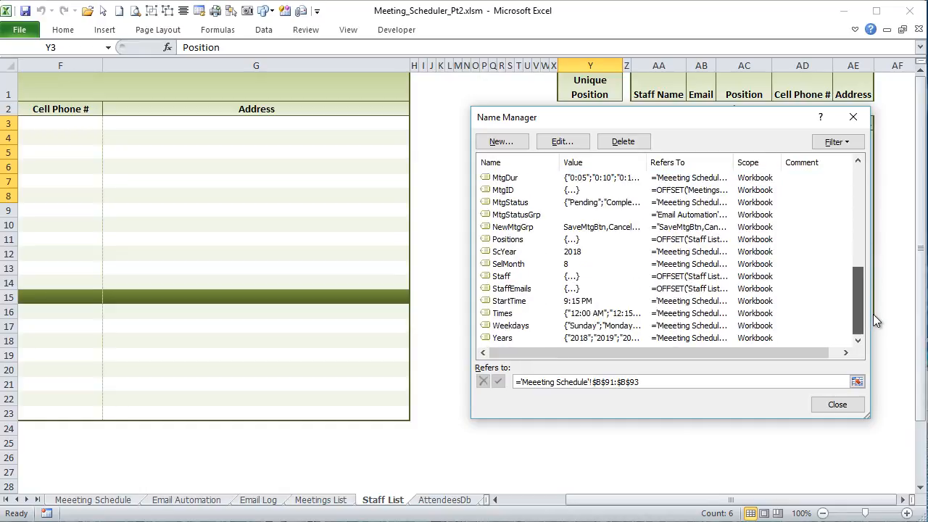
click(508, 241)
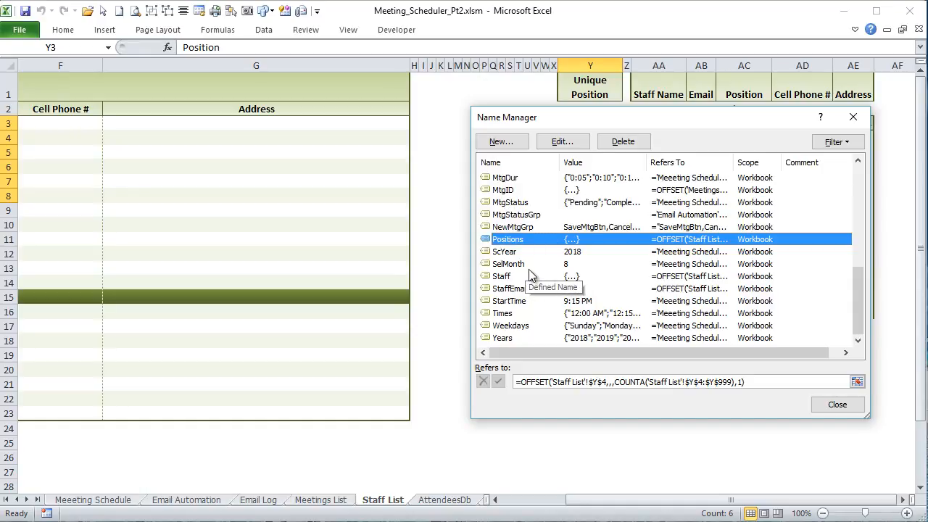
key(Tab)
key(Tab)
key(shift+Tab)
key(shift+Tab)
key(Tab)
key(Tab)
key(shift+Tab)
key(Tab)
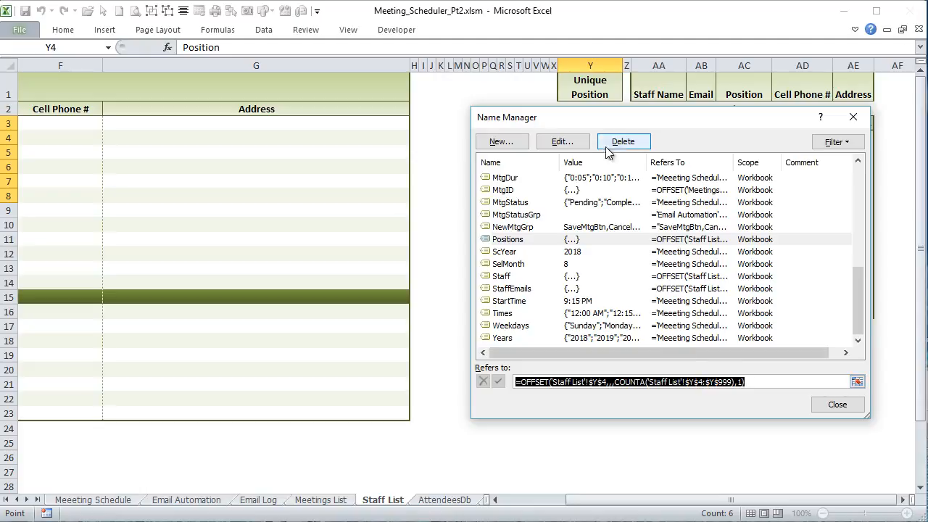
drag(613, 118, 101, 98)
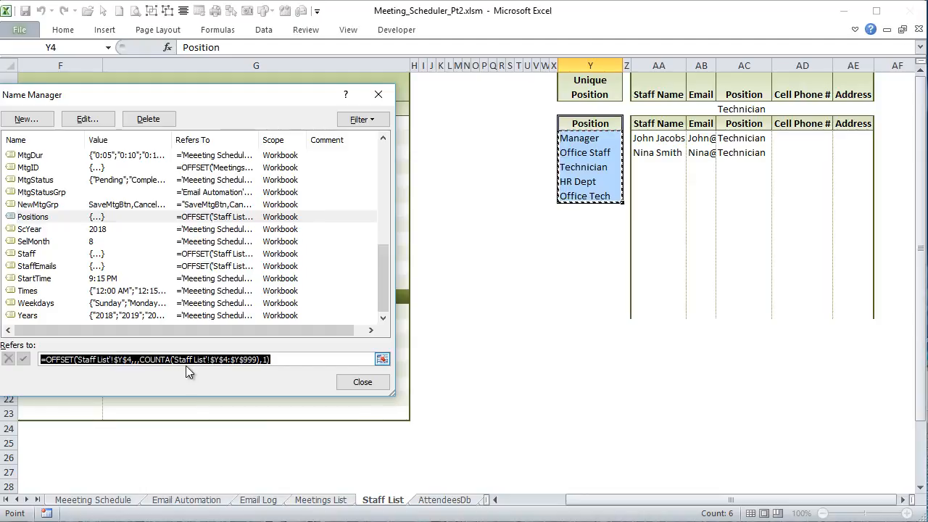
click(382, 384)
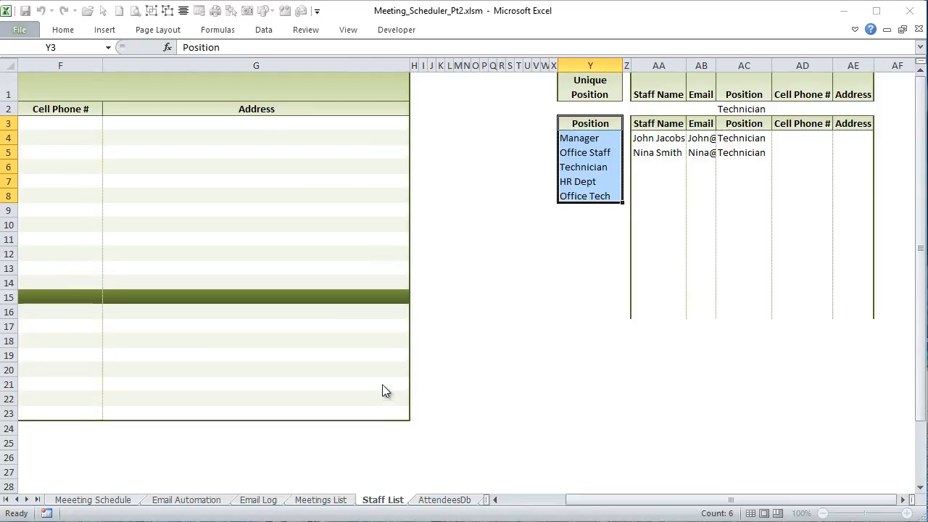
Check the data validation list source of the Add By Pos. cell M9 on the Meeting Schedule sheet, leaving it unchanged.
click(112, 502)
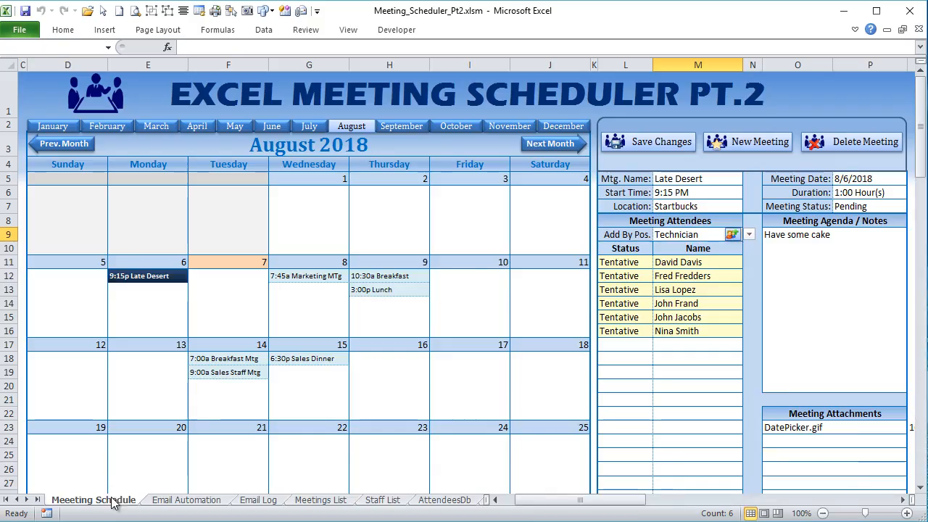
click(749, 234)
click(749, 234)
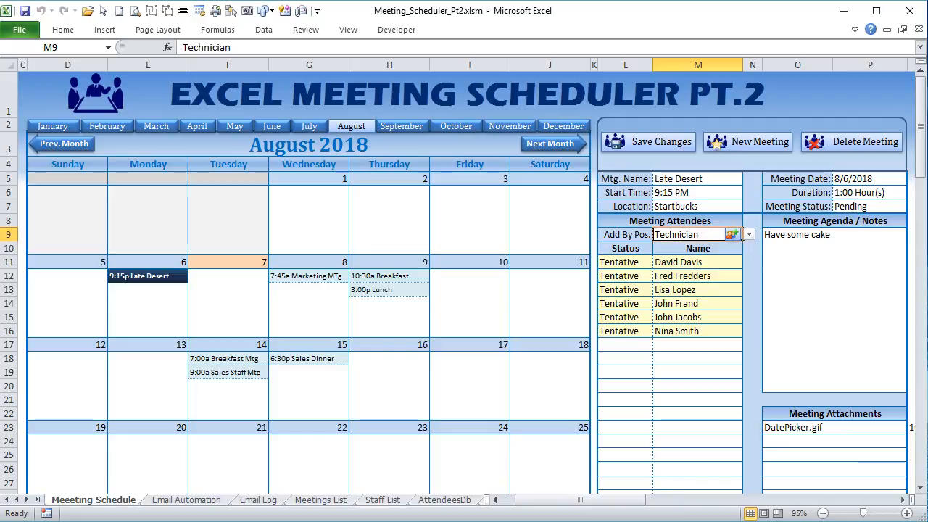
click(264, 30)
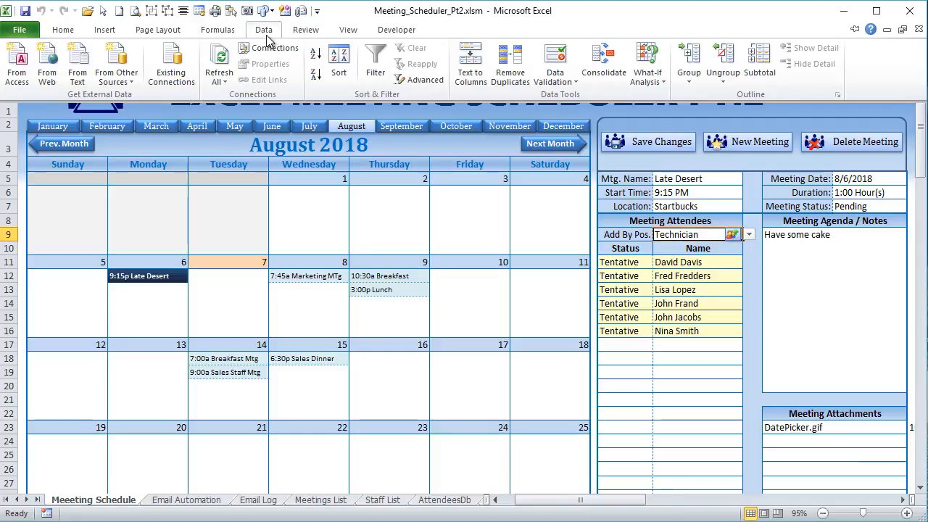
click(571, 80)
click(529, 96)
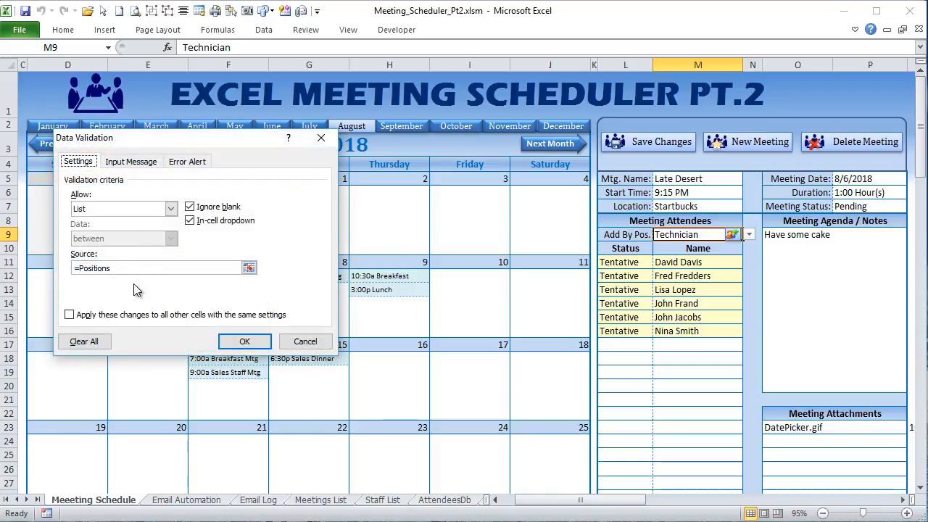
click(319, 345)
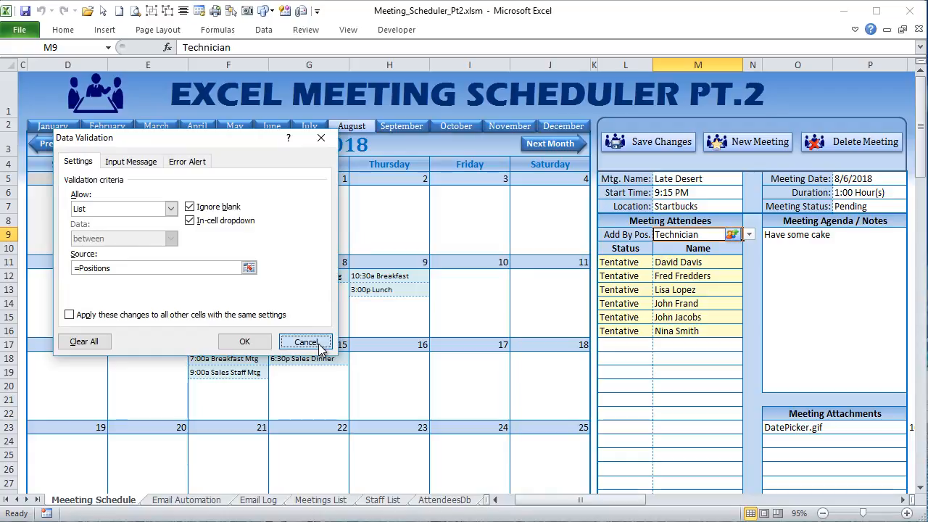
click(319, 346)
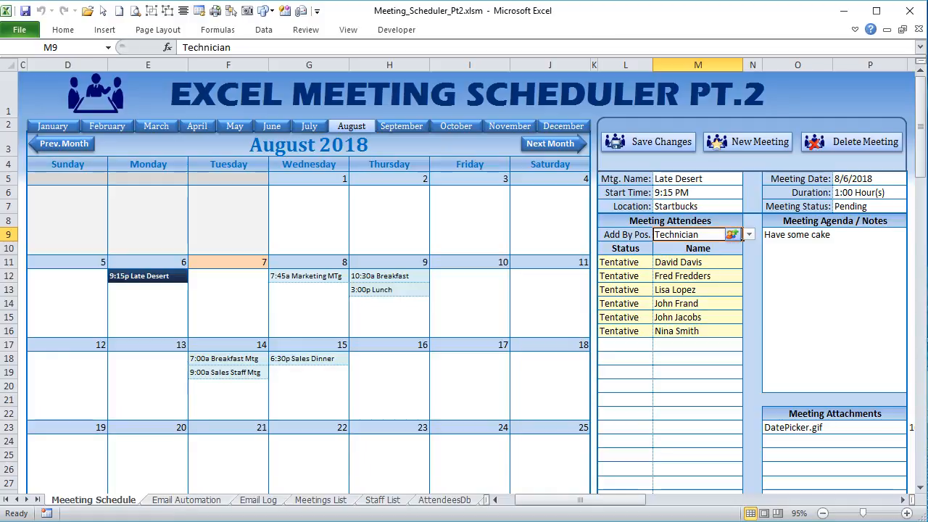
Switch to the VBA editor and examine the Staff List sheet's Worksheet_Deactivate and Worksheet_SelectionChange code that accompanies Staff_GetUniquePositions.
key(alt+F11)
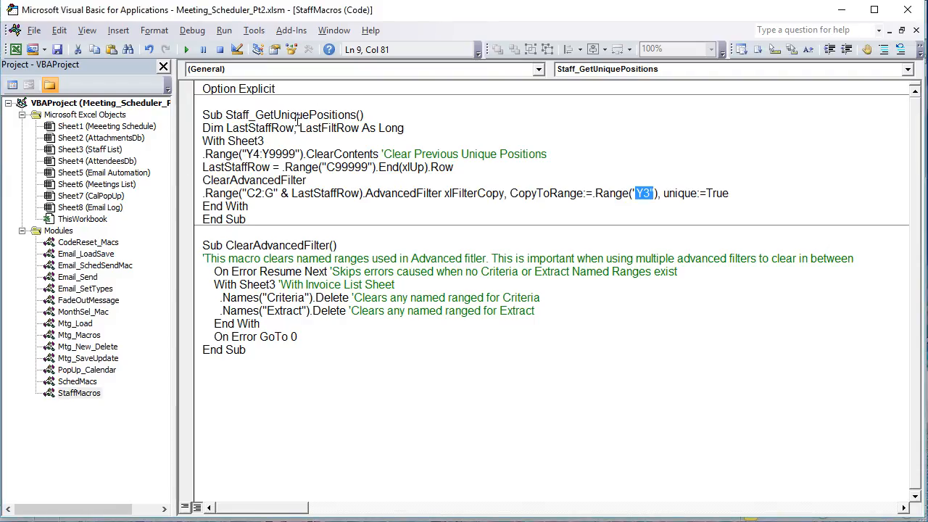
drag(357, 116, 226, 117)
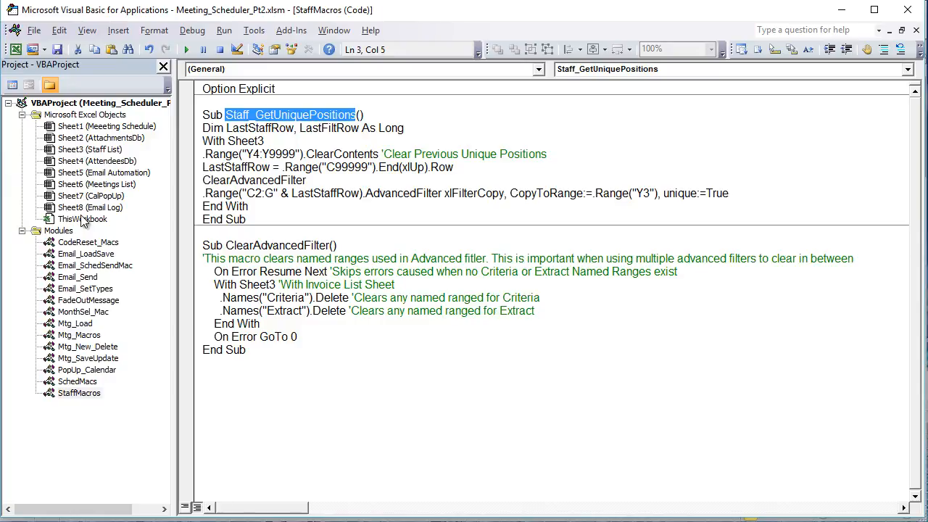
double_click(82, 155)
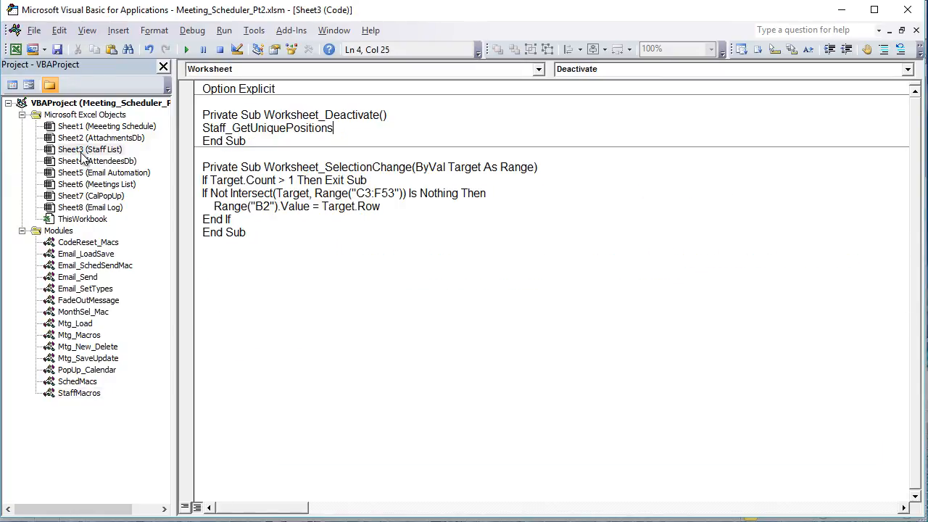
drag(325, 114, 192, 129)
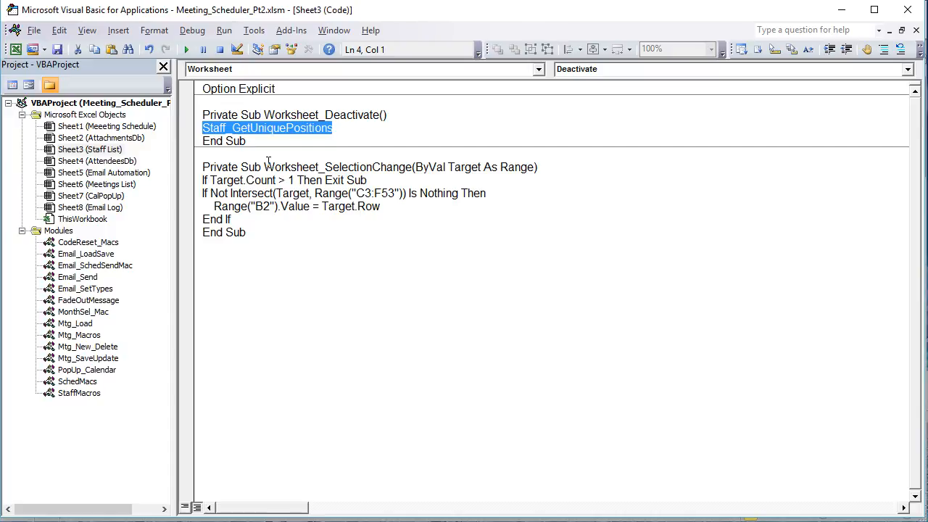
drag(409, 205, 122, 190)
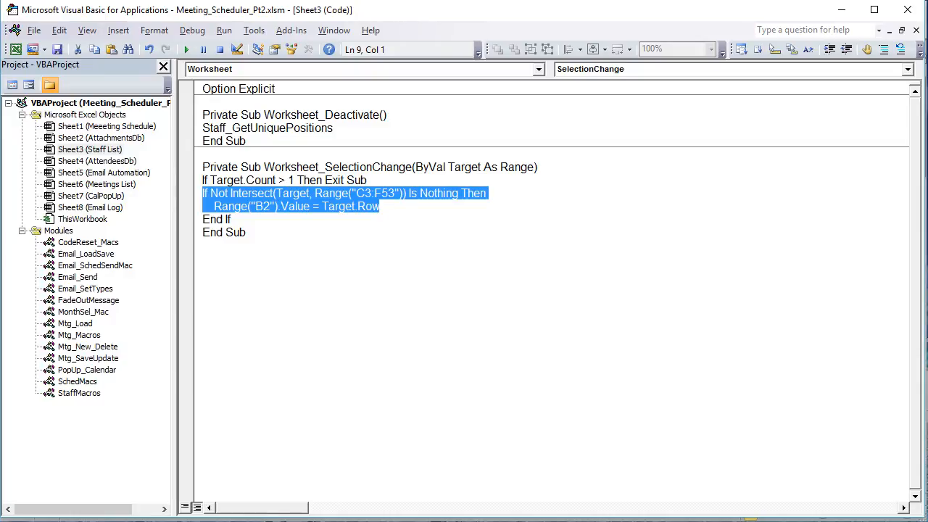
Return to Excel and review the Staff List's Position column and the filtered technician rows in AA4:AD5.
key(alt+F11)
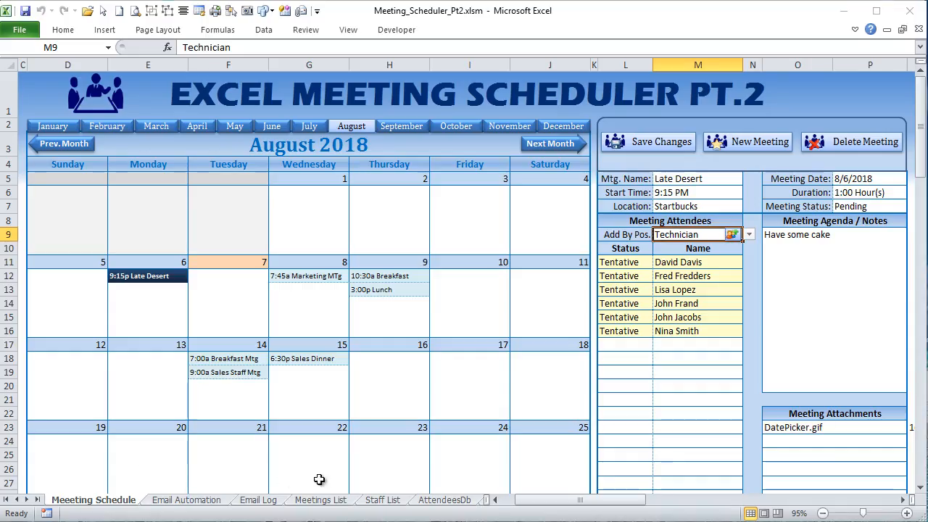
click(377, 500)
drag(579, 500, 544, 500)
drag(297, 137, 297, 268)
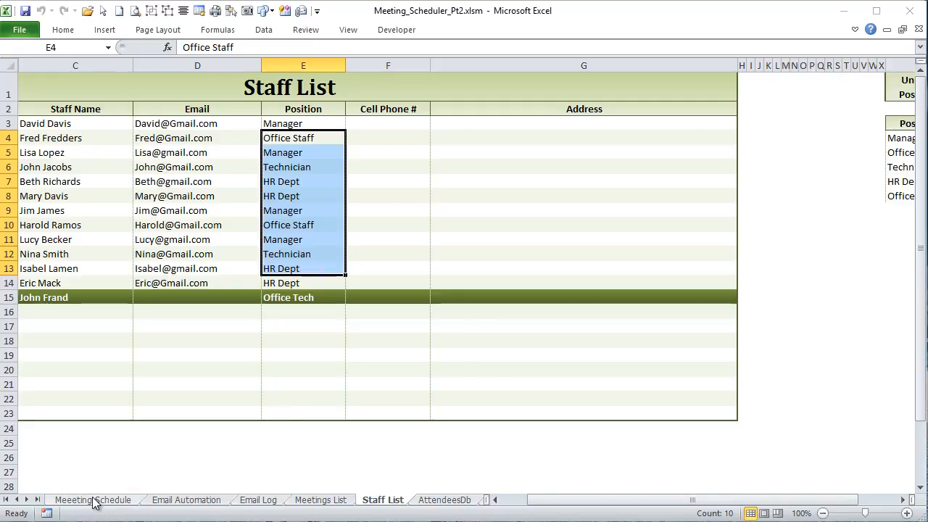
drag(533, 501, 638, 507)
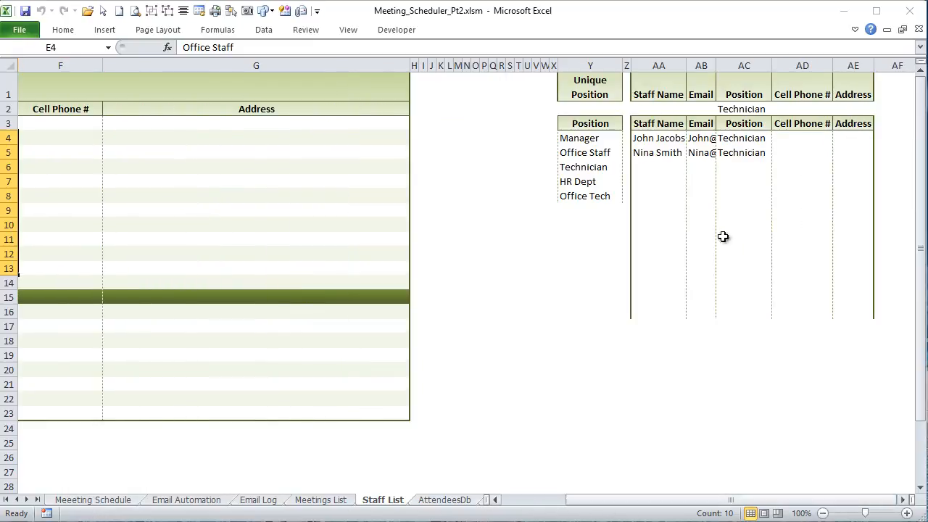
drag(656, 138, 779, 151)
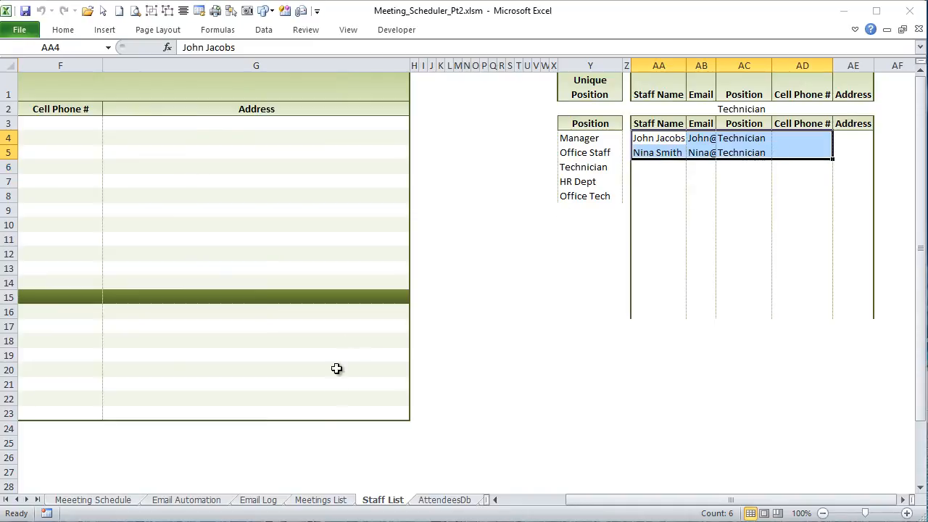
On the Meeting Schedule sheet, review the last two attendees and add the Technician staff to the Late Desert meeting by position.
click(93, 499)
drag(608, 317, 700, 331)
click(724, 221)
click(724, 233)
click(749, 235)
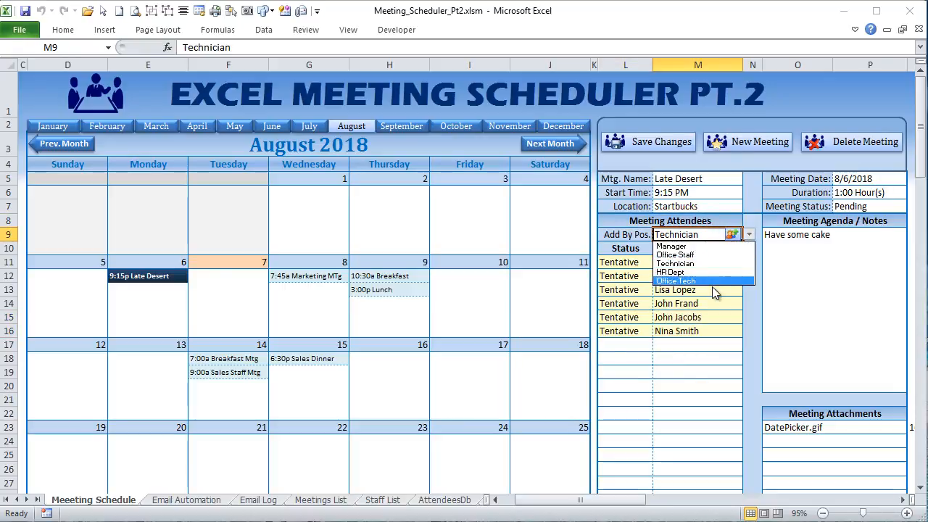
click(713, 288)
click(735, 236)
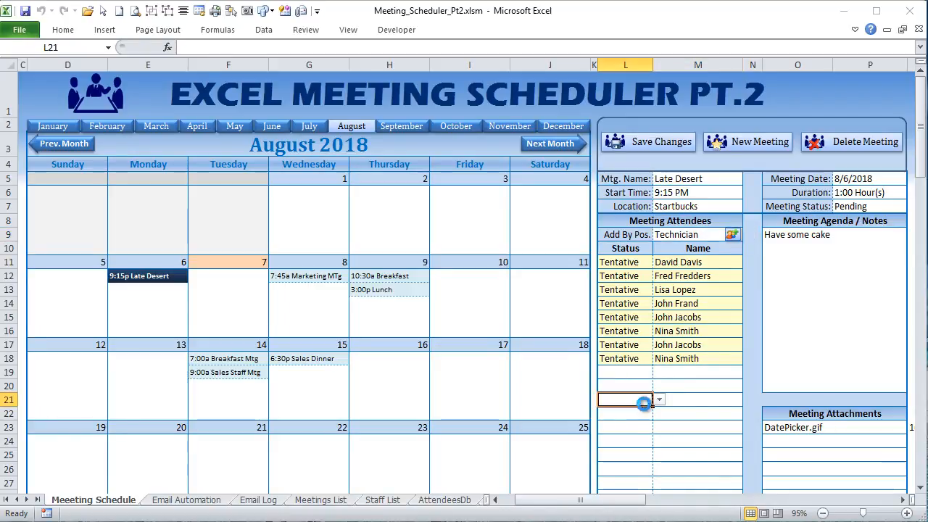
Choose Office Tech as the Add By Pos. value in M9 and add the matching staff to the Late Desert attendees.
click(713, 236)
click(749, 235)
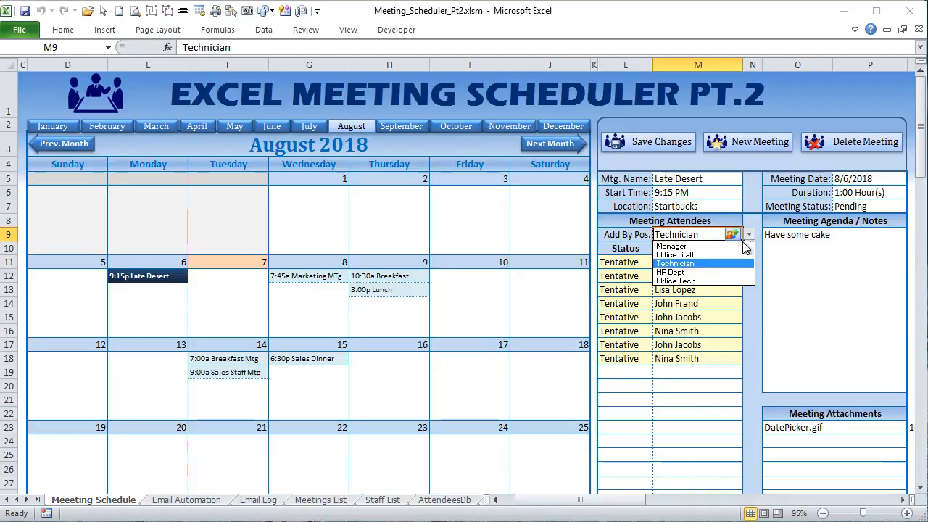
click(704, 281)
click(734, 235)
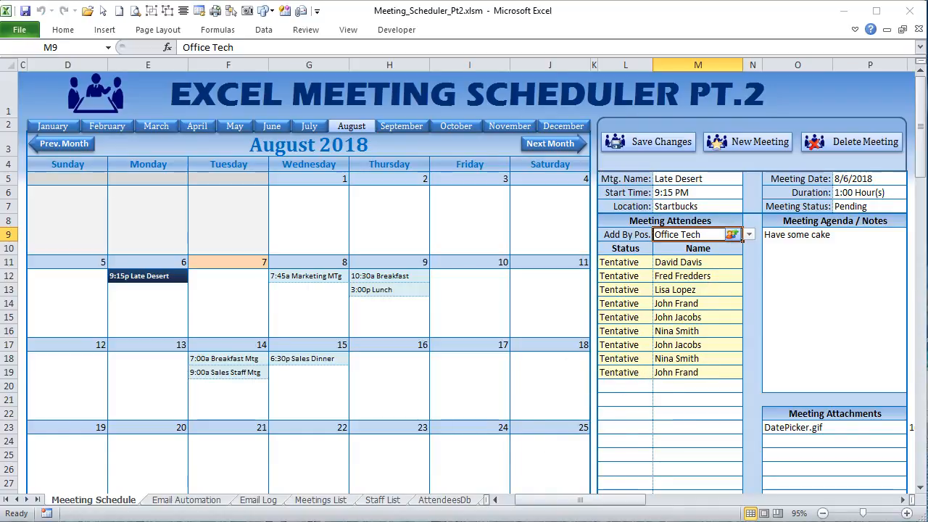
Switch to the VBA editor, open the Mtg_Macros module and look over the Mtg_AddAllByPosition macro.
key(alt+F11)
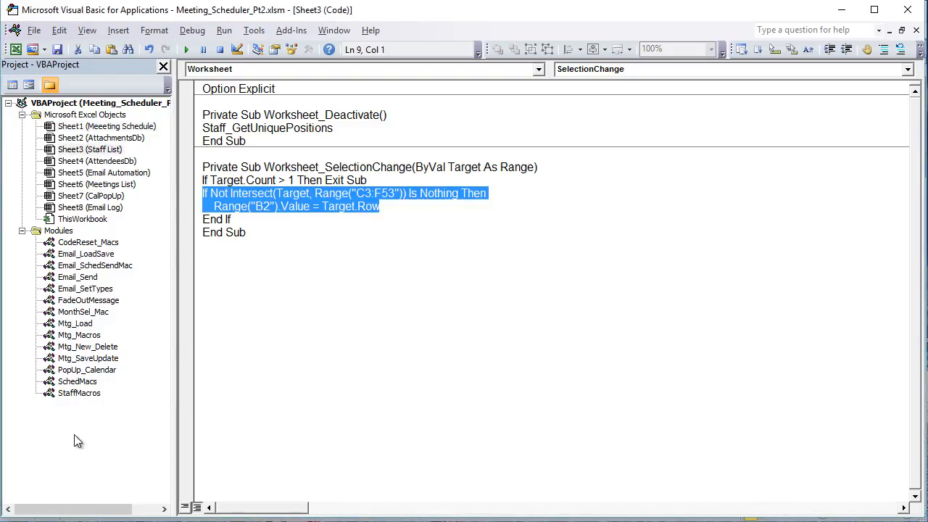
click(89, 338)
double_click(89, 337)
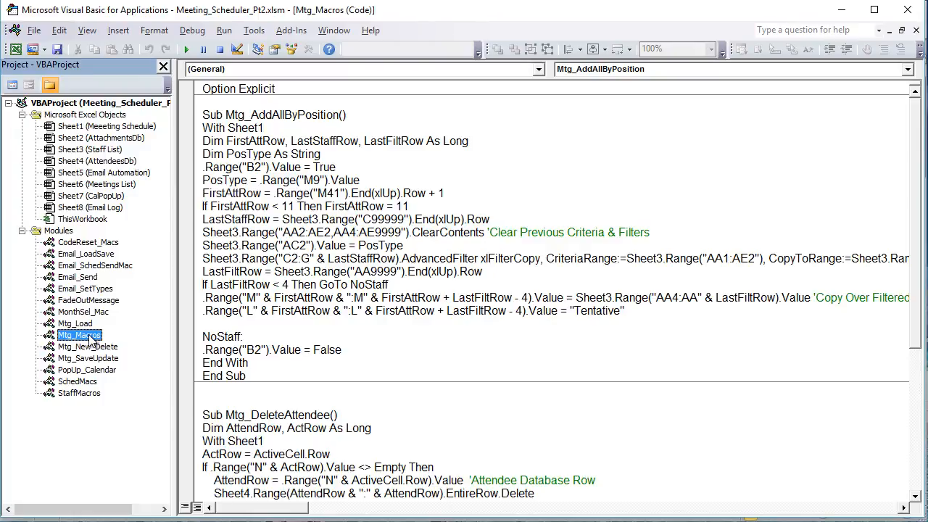
drag(225, 115, 340, 115)
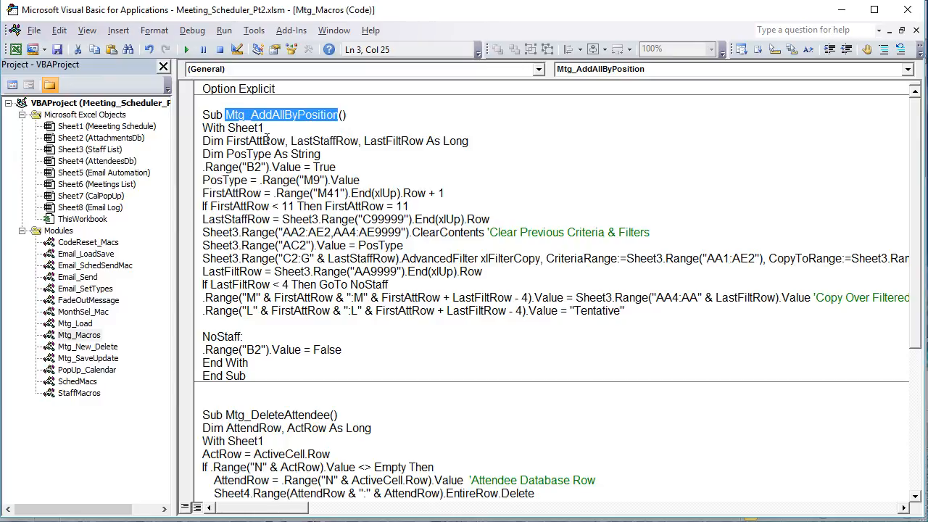
drag(204, 142, 442, 344)
click(378, 245)
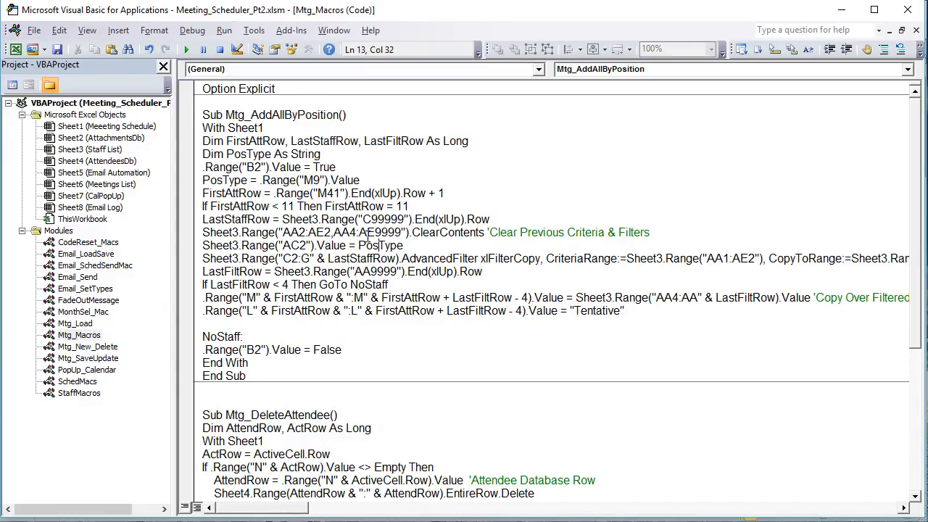
Examine the macro's row and PosType variable declarations and the lines setting B2 to True and back to False around the main code.
double_click(255, 142)
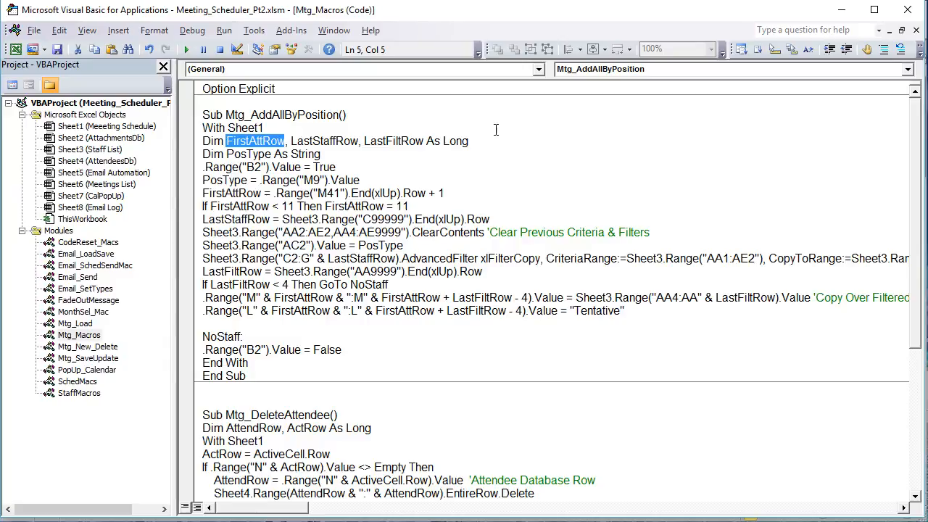
drag(492, 143, 234, 154)
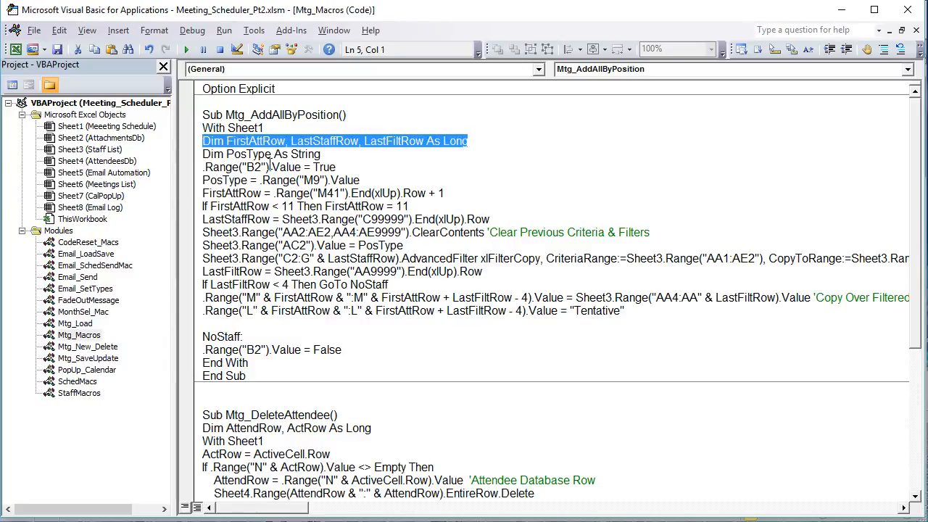
drag(344, 153, 203, 155)
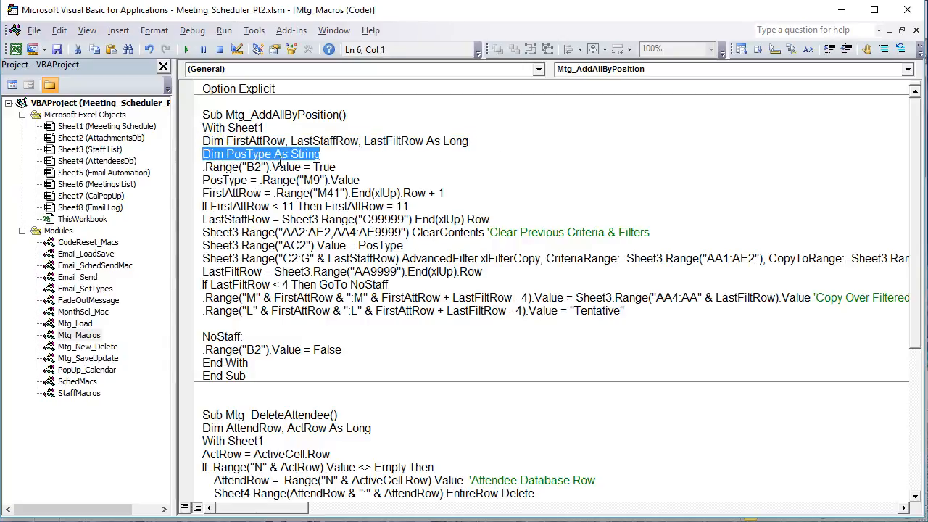
drag(371, 169, 202, 169)
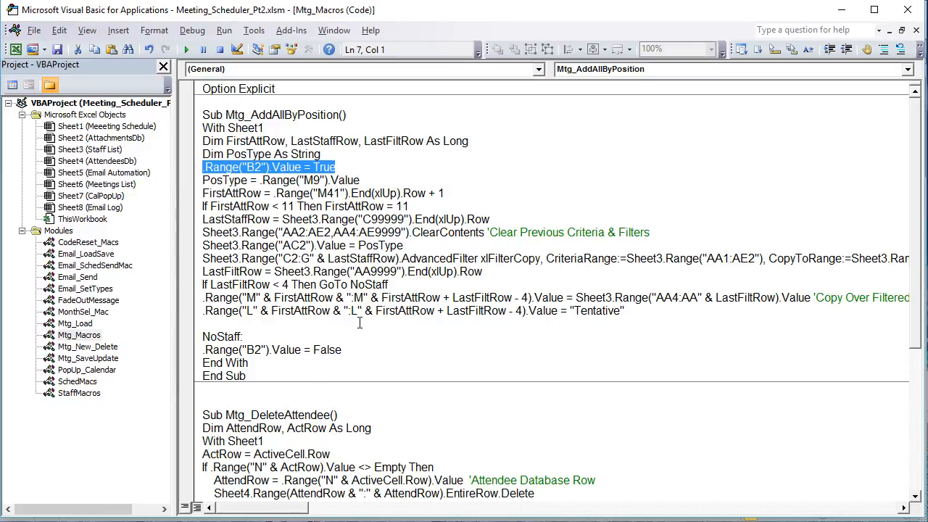
drag(685, 313, 203, 232)
drag(382, 349, 188, 355)
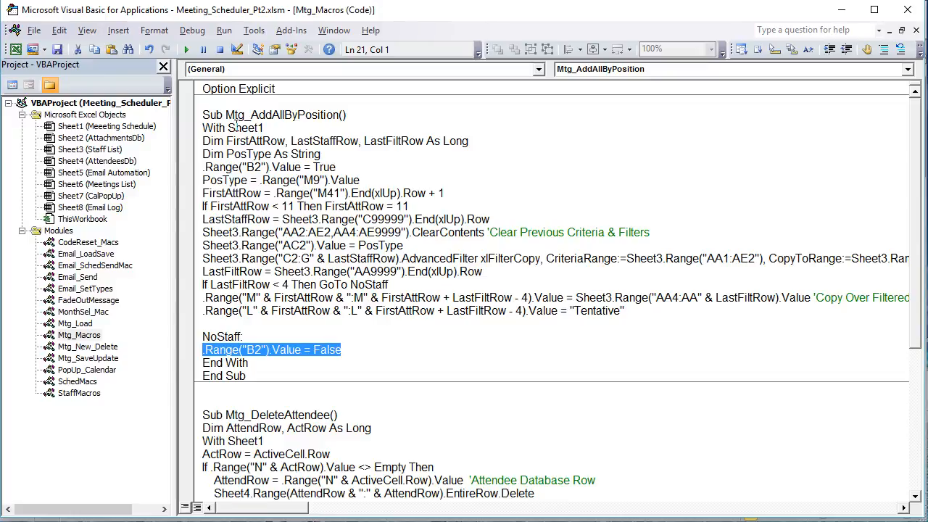
Compare the PosType assignment with the position cell M9 on the Meeting Schedule sheet in Excel, and return to the VBA editor.
drag(369, 179, 203, 182)
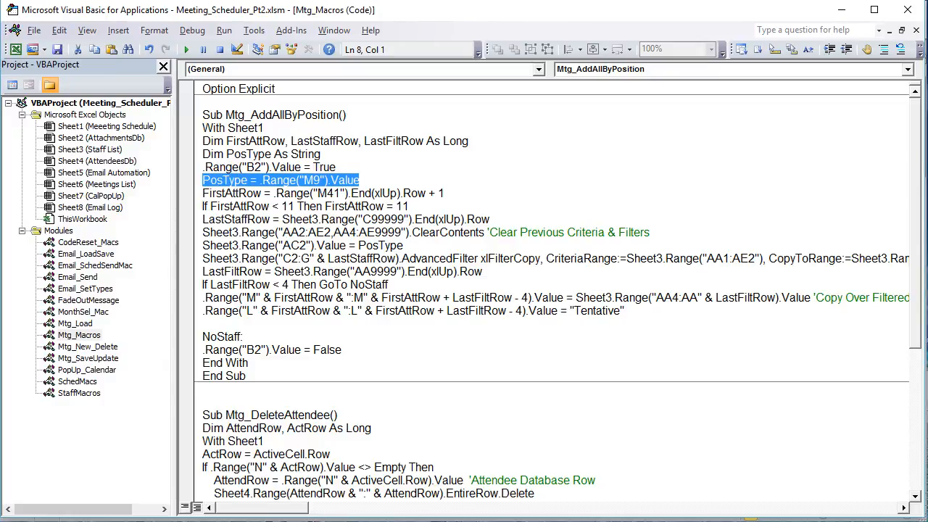
key(alt+F11)
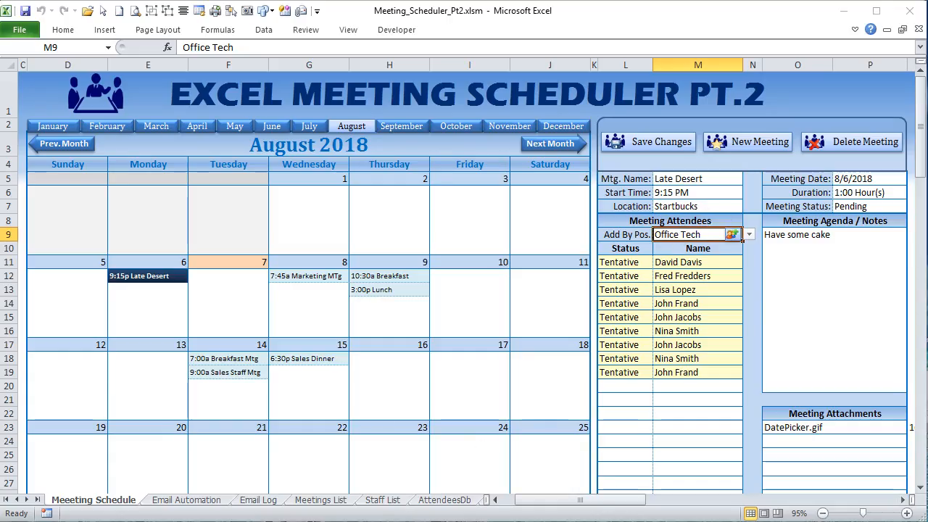
key(alt+F11)
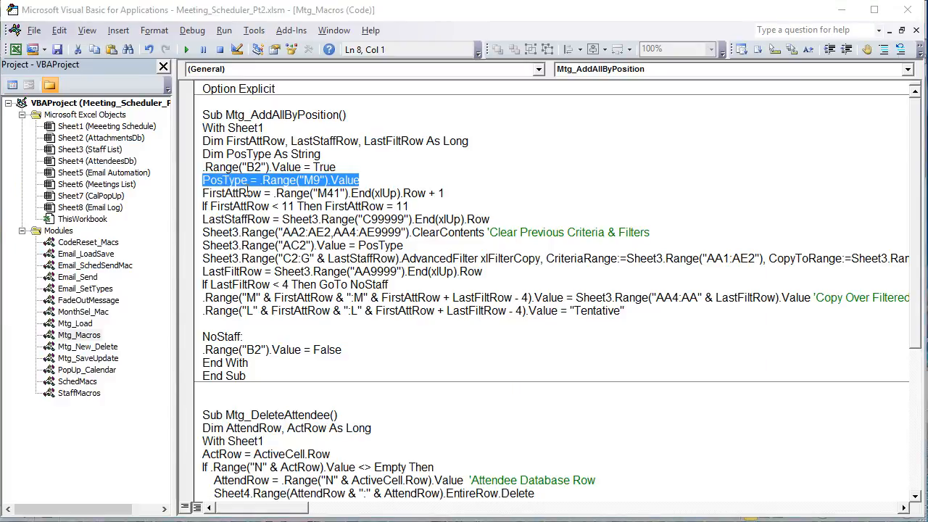
Examine the FirstAttRow variable and, in Excel, the filled attendee rows and the empty rows below them on the Meeting Schedule sheet.
drag(262, 193, 193, 193)
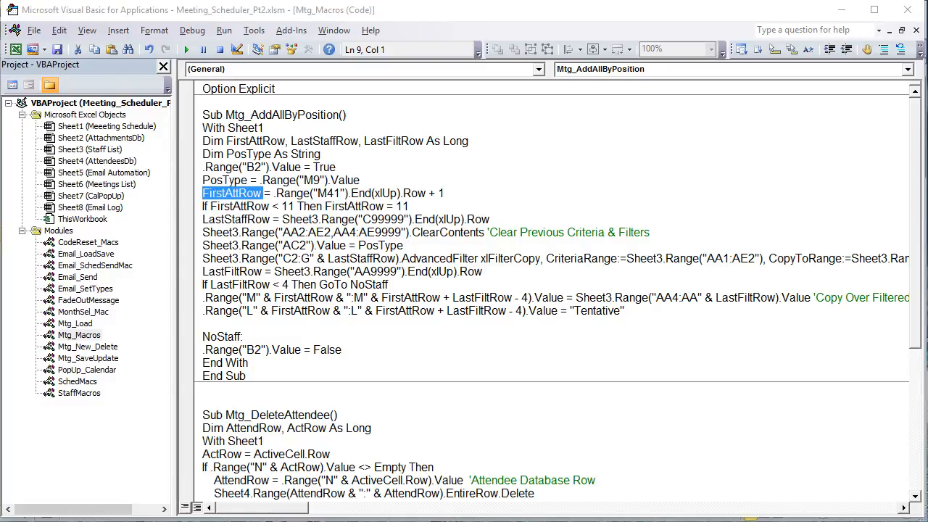
key(alt+F11)
click(681, 387)
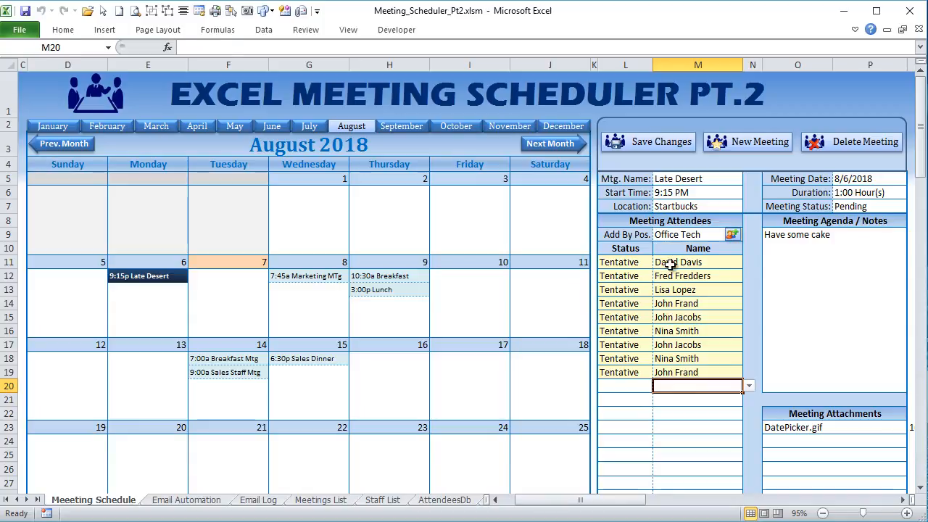
drag(673, 262, 675, 359)
click(676, 373)
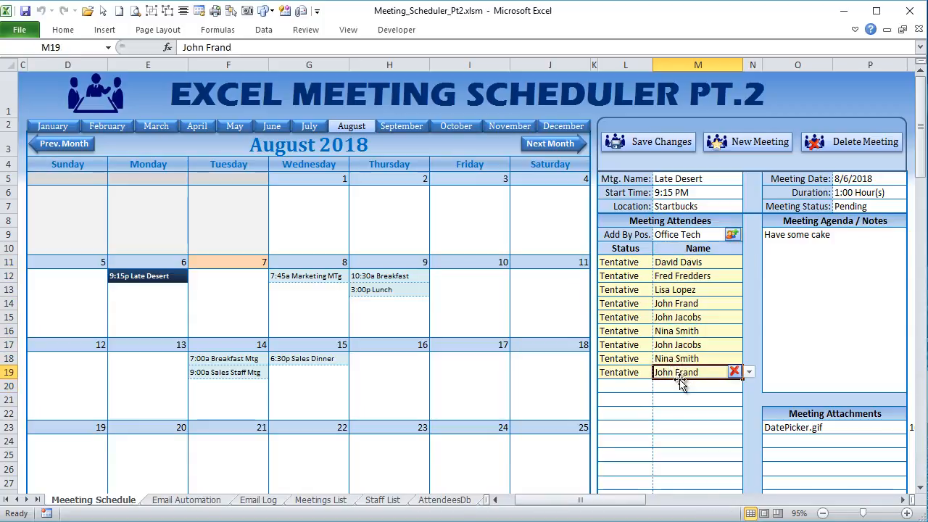
click(680, 382)
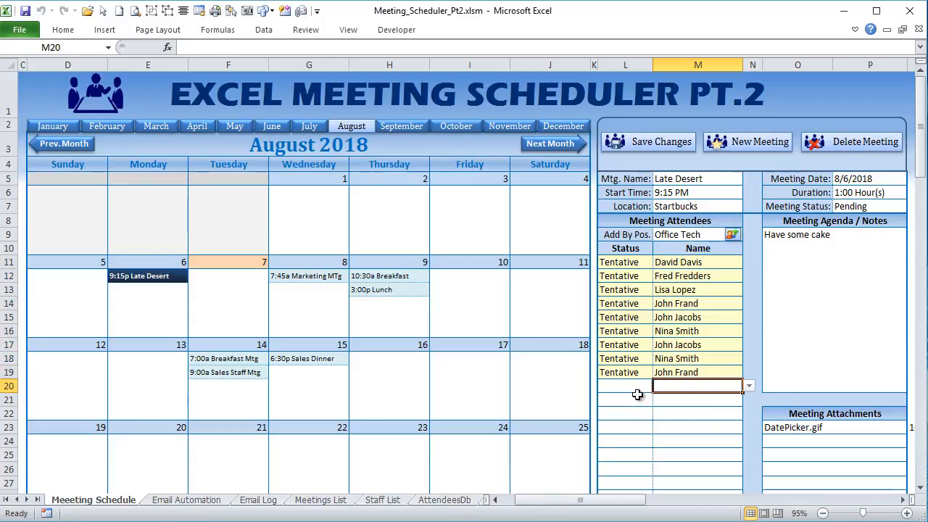
scroll(640, 398, down, 3)
scroll(617, 264, up, 2)
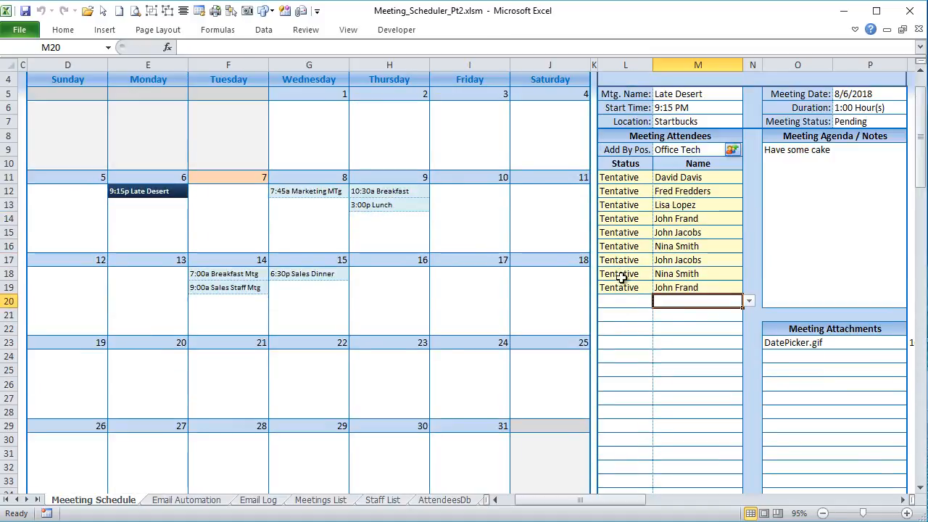
drag(634, 305, 625, 388)
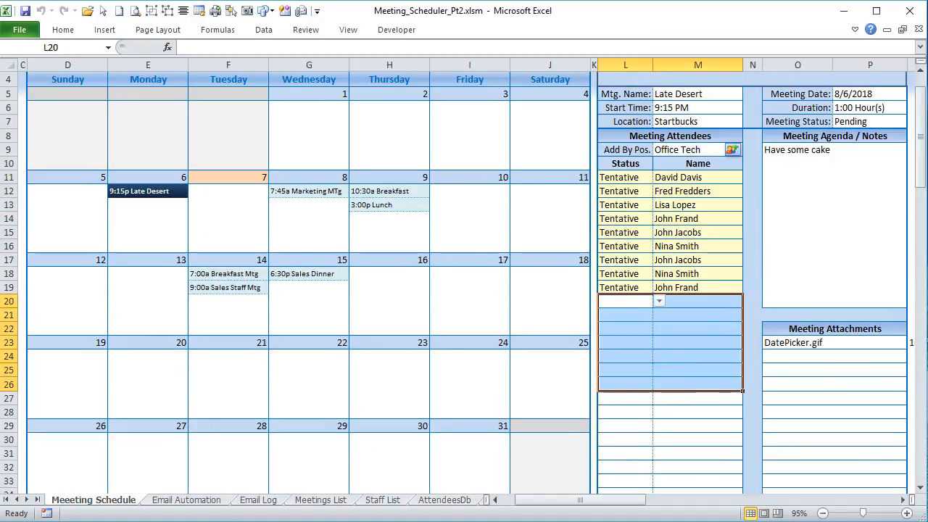
Back in the VBA editor, examine how FirstAttRow is calculated from M41 plus 1 and limited to a minimum of row 11.
key(alt+F11)
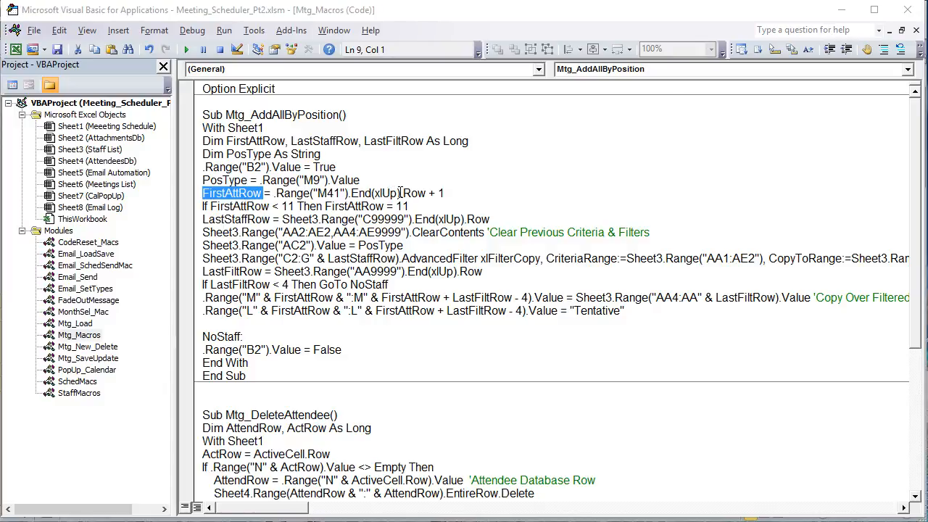
drag(444, 193, 263, 194)
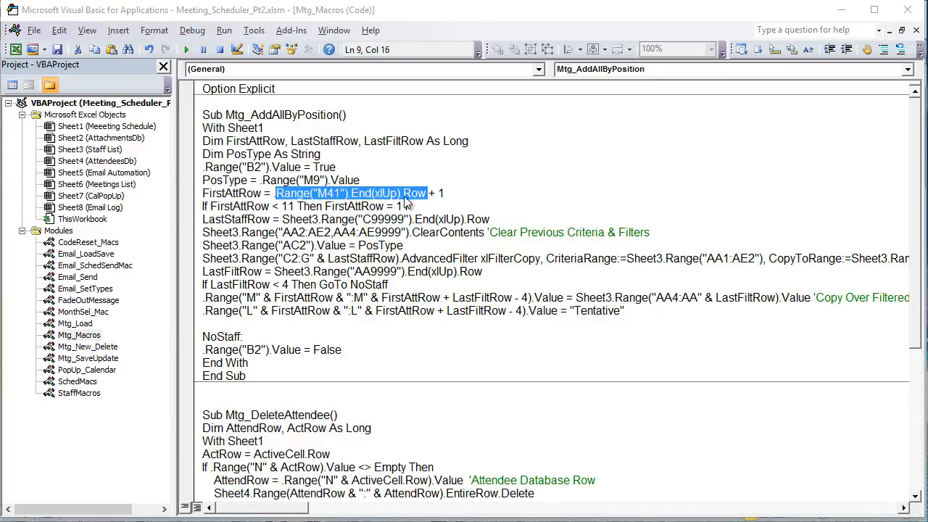
drag(444, 193, 428, 195)
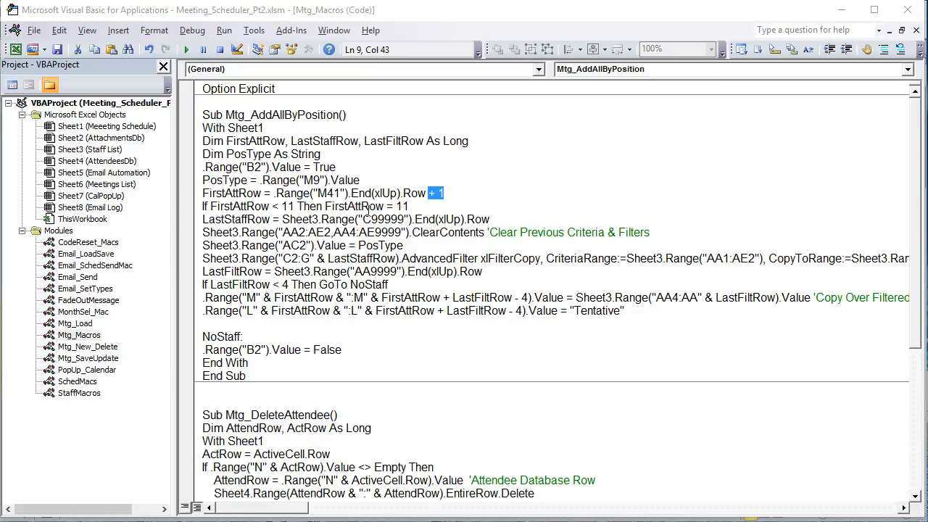
drag(410, 206, 236, 209)
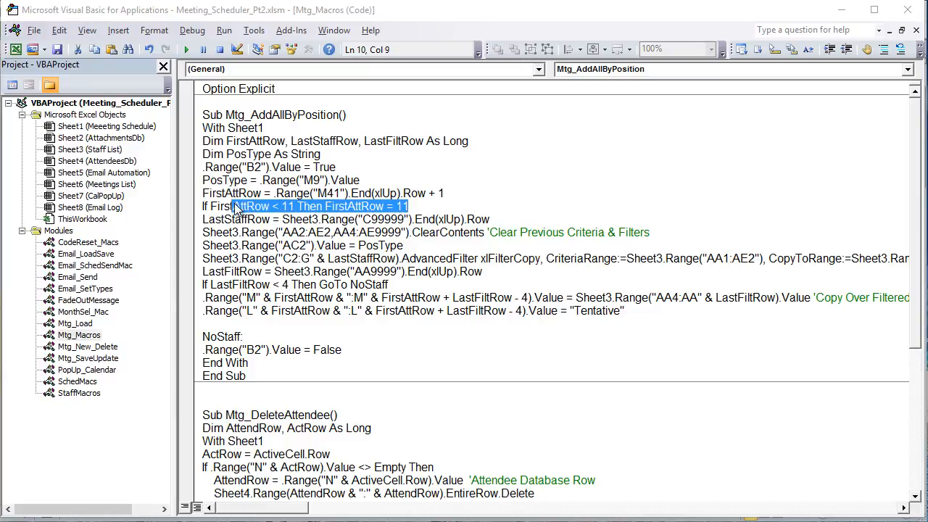
click(433, 206)
key(shift+Left)
key(shift+Left)
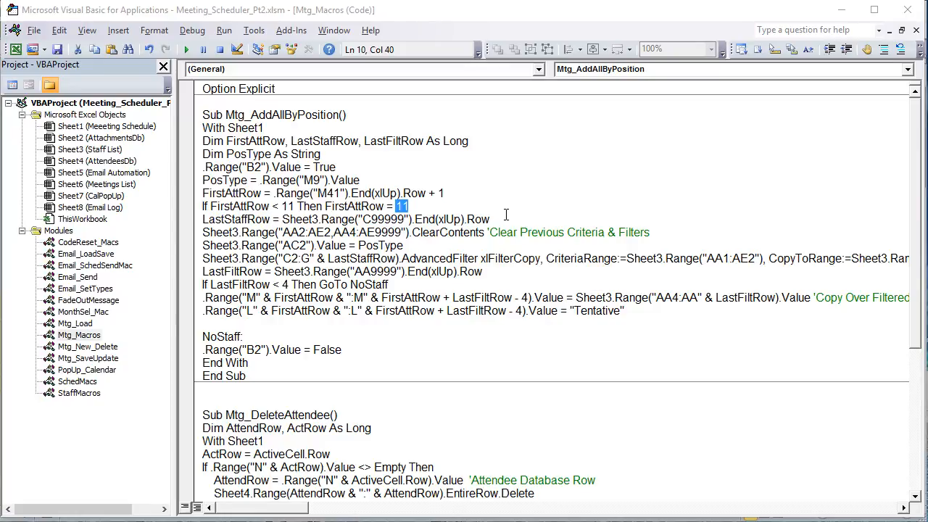
Examine the Sheet3 lines that find LastStaffRow, clear the previous criteria and filter results, and write PosType into AC2.
drag(490, 219, 283, 219)
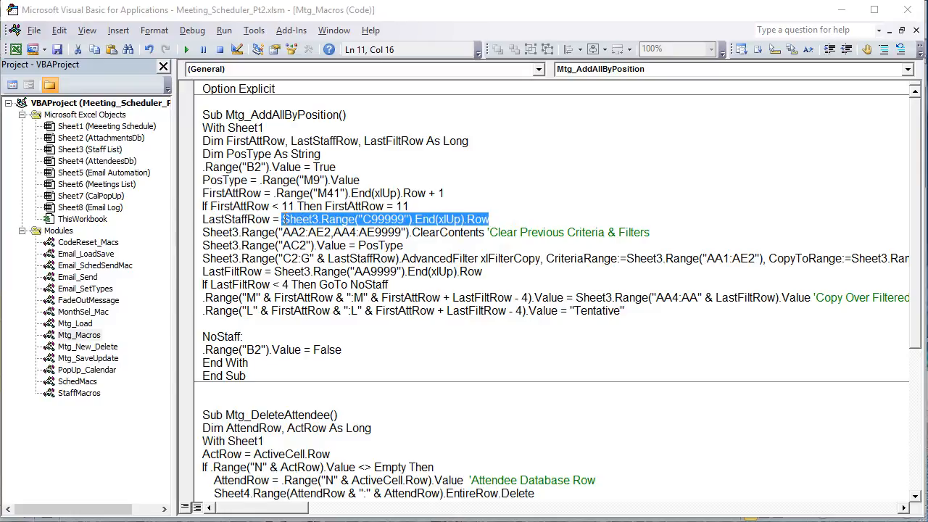
click(363, 221)
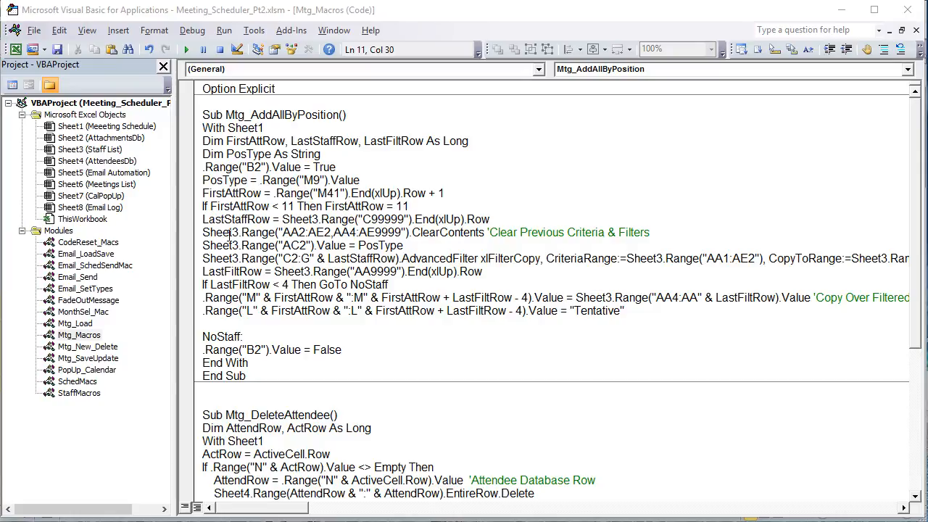
drag(206, 229, 661, 236)
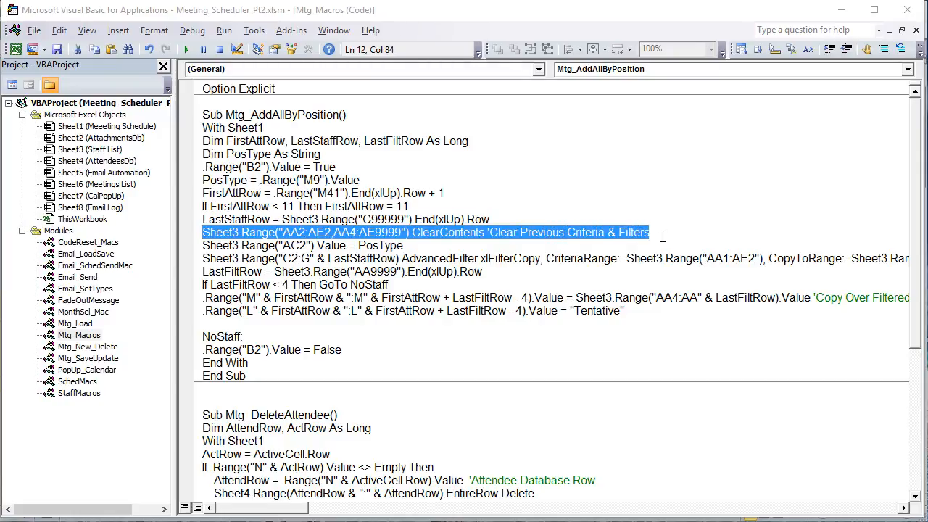
click(421, 251)
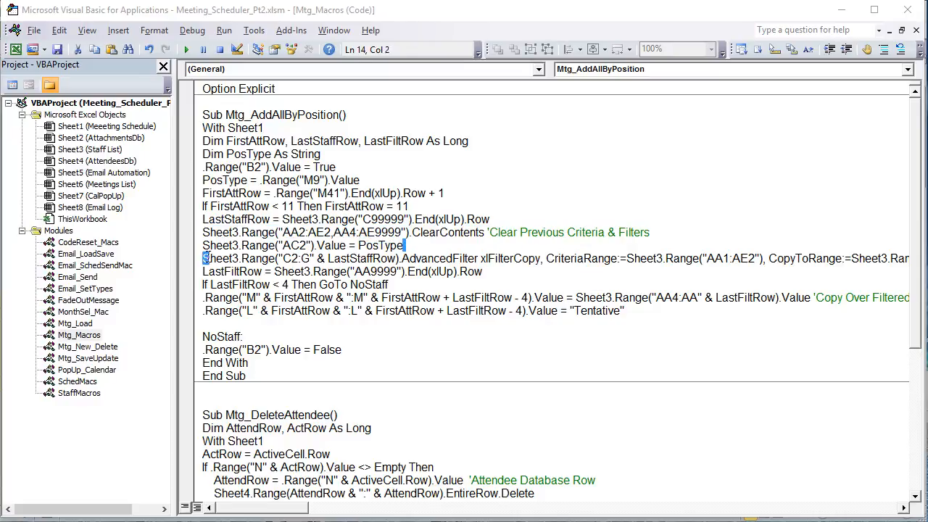
shift+click(200, 244)
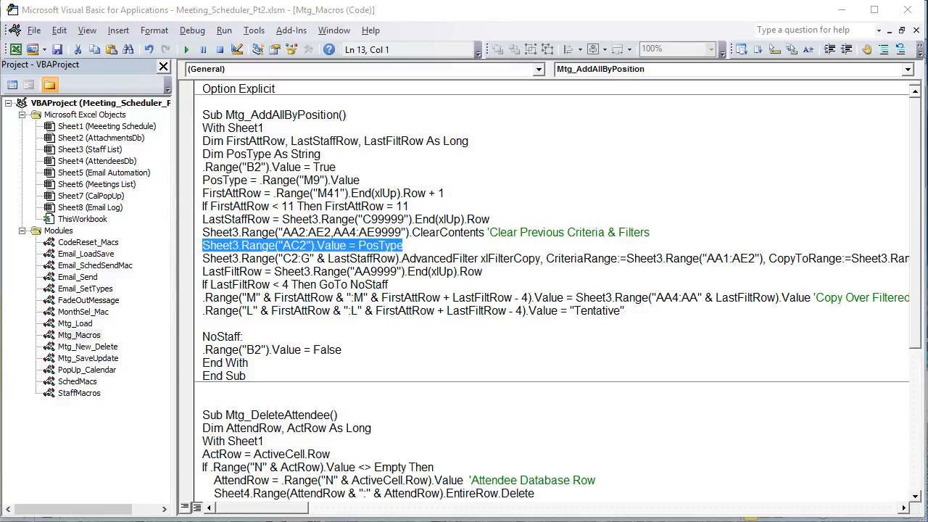
In Excel, review the Staff List's position criterion in AC2, the filtered staff name in AA4 and the criteria row AA2:AE2.
key(alt+F11)
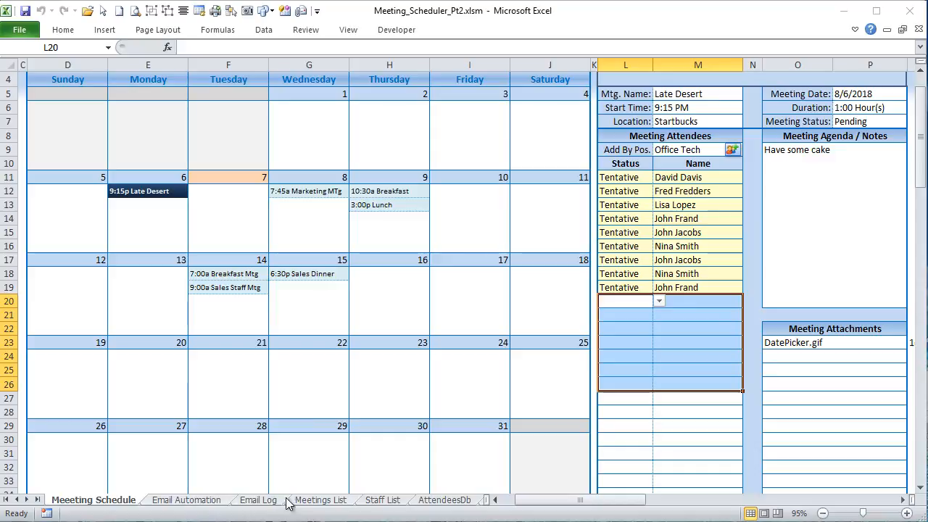
click(375, 505)
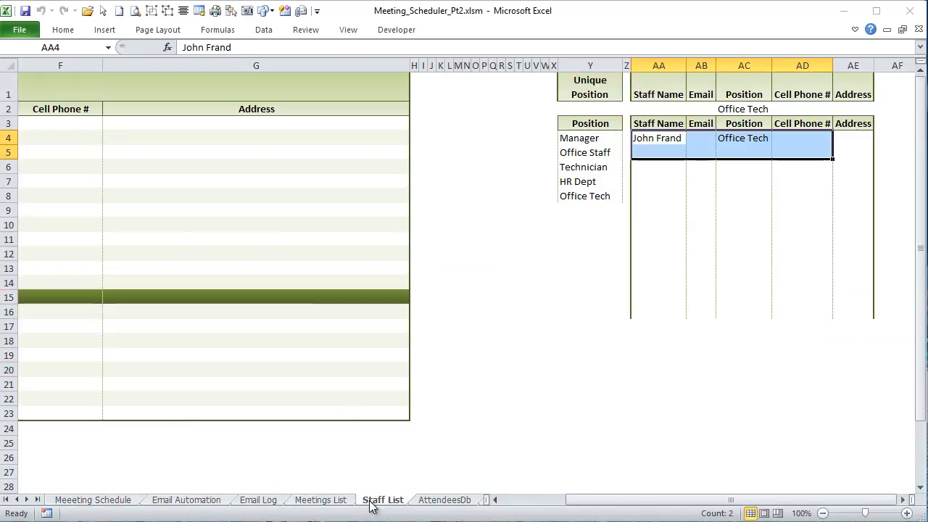
click(749, 108)
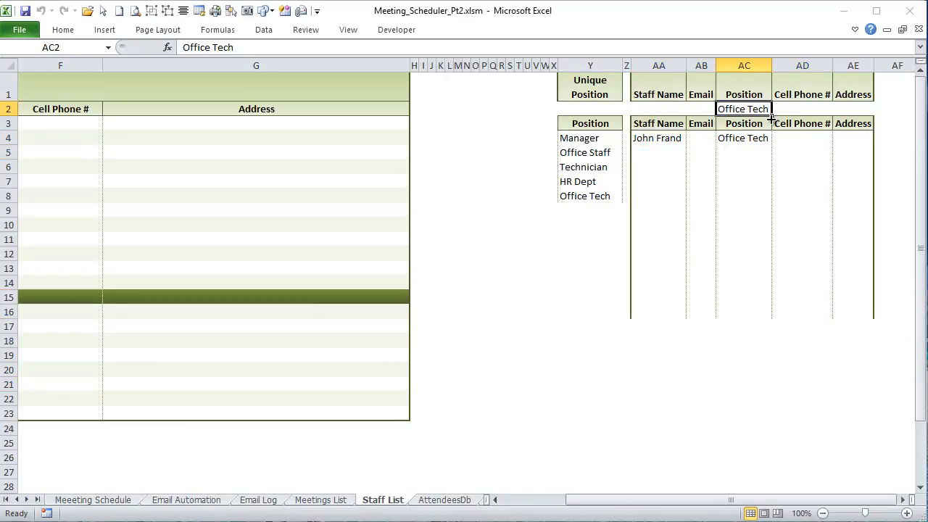
click(636, 140)
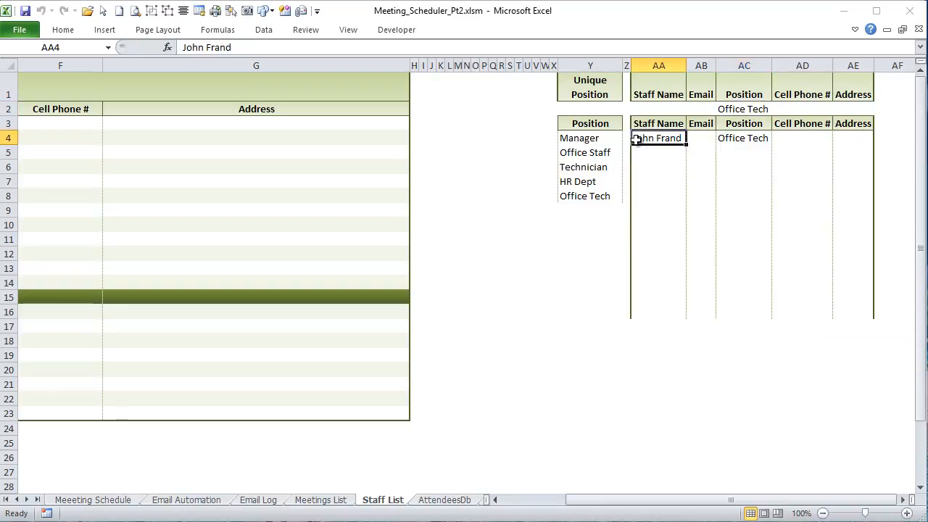
drag(637, 110, 843, 109)
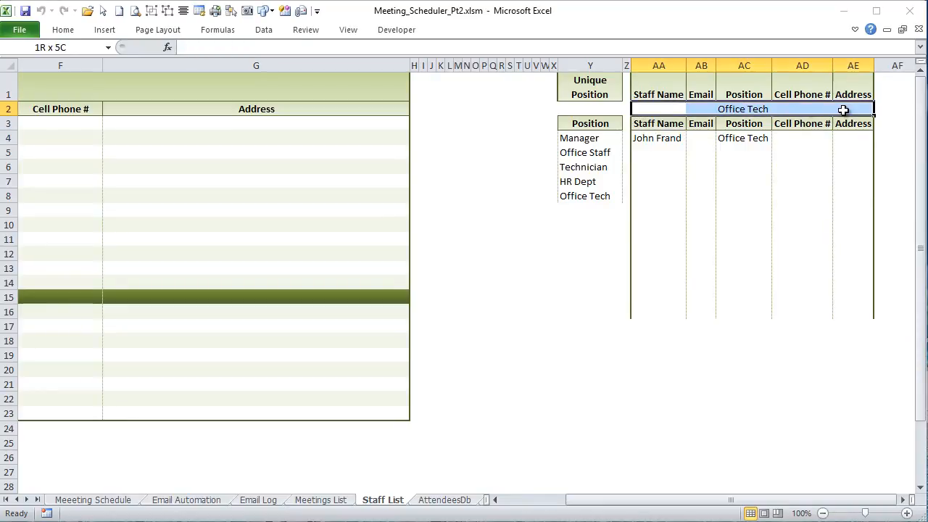
Review the Staff List's filter results area below the AA3:AE3 headers together with the position criterion above it.
click(761, 109)
drag(628, 137, 841, 374)
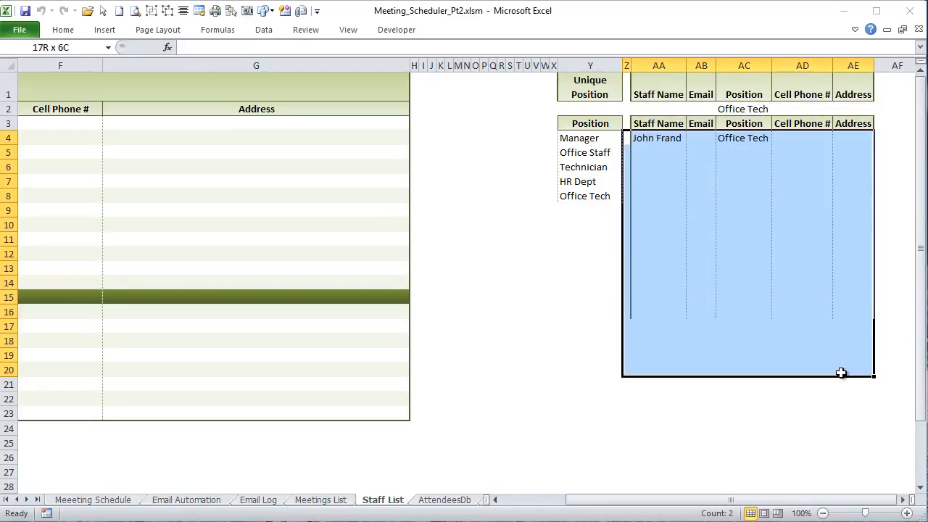
drag(657, 137, 862, 319)
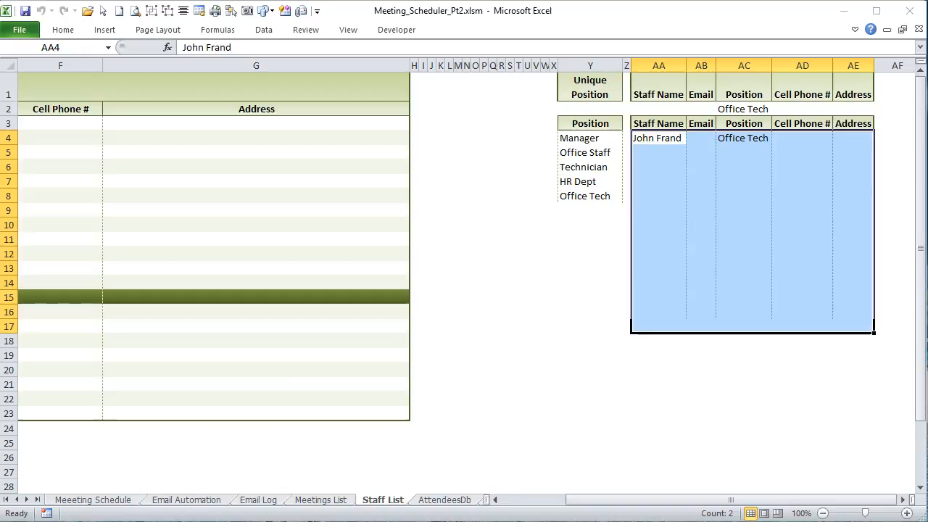
drag(651, 505, 650, 505)
click(745, 108)
drag(655, 141, 798, 311)
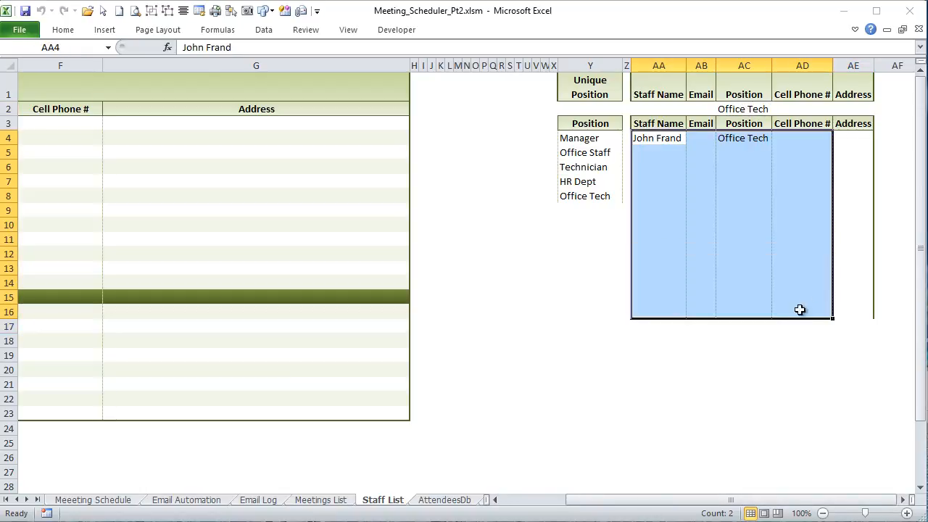
In the VBA editor, examine the source range C2:G through LastStaffRow and the AdvancedFilter xlFilterCopy call on Sheet3.
key(alt+F11)
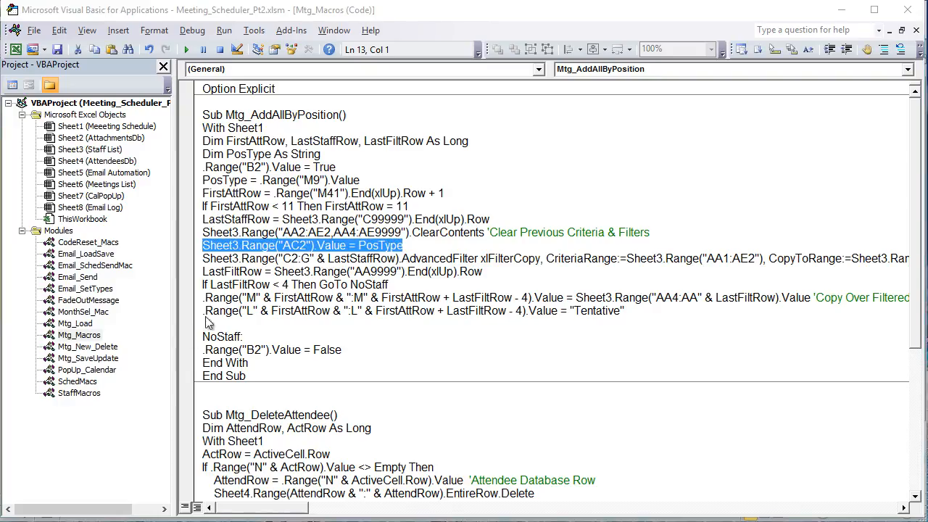
double_click(298, 258)
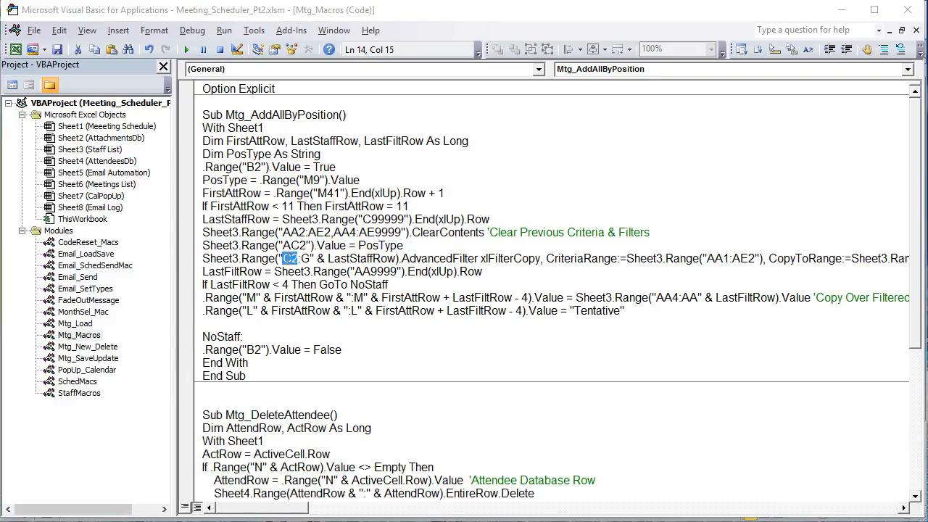
double_click(307, 258)
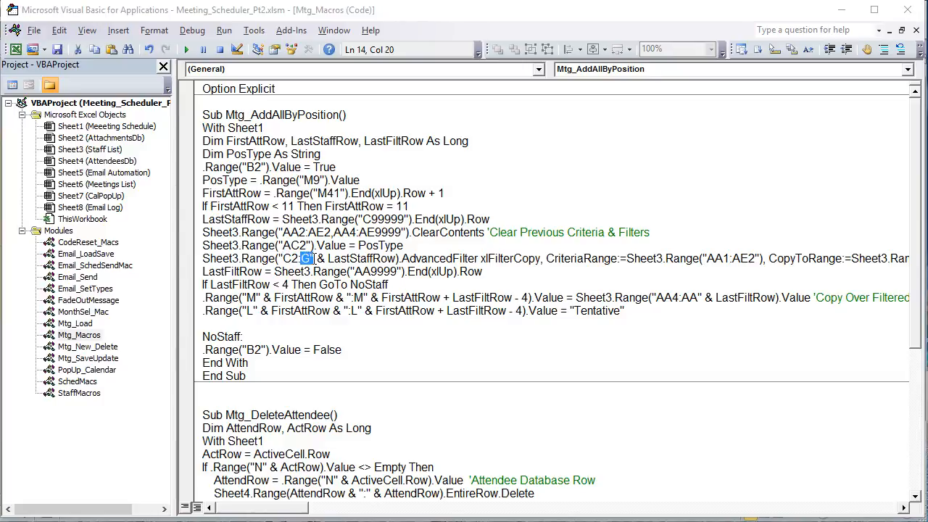
drag(389, 259, 198, 259)
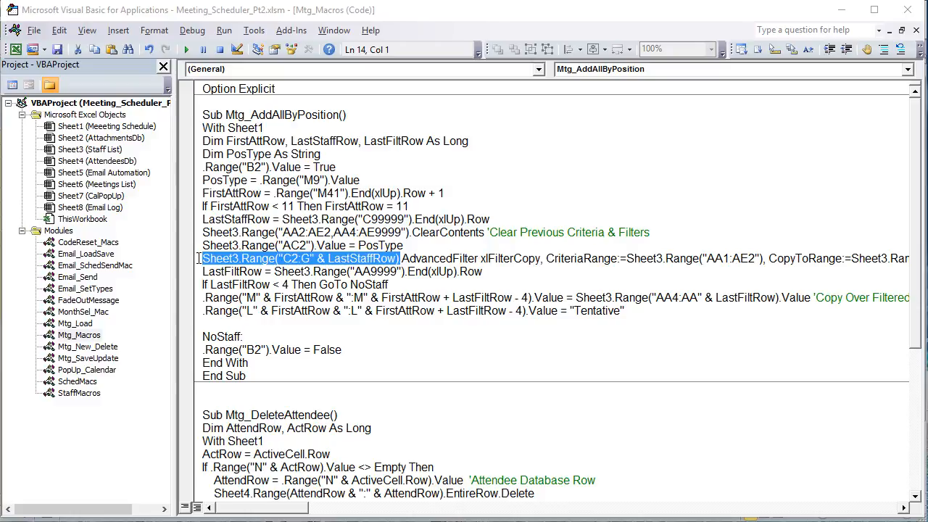
drag(540, 262, 401, 262)
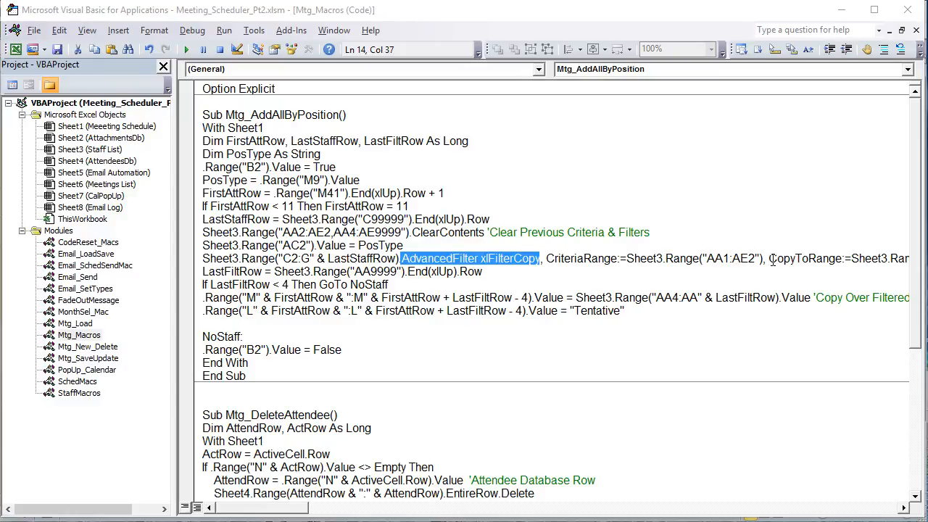
Examine the AdvancedFilter arguments: criteria range AA1:AE2, copy-to range AA3:AE3 and unique set to True.
drag(766, 261, 716, 265)
click(749, 260)
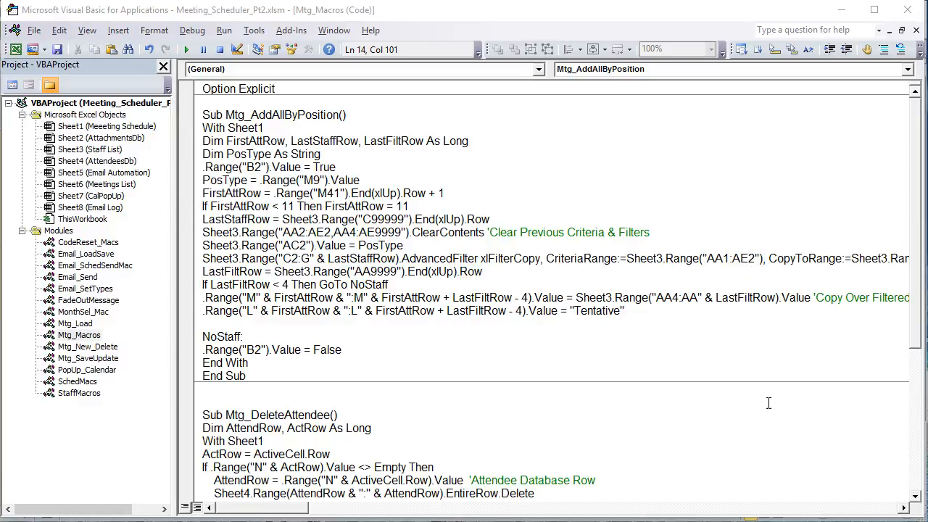
drag(311, 513, 351, 513)
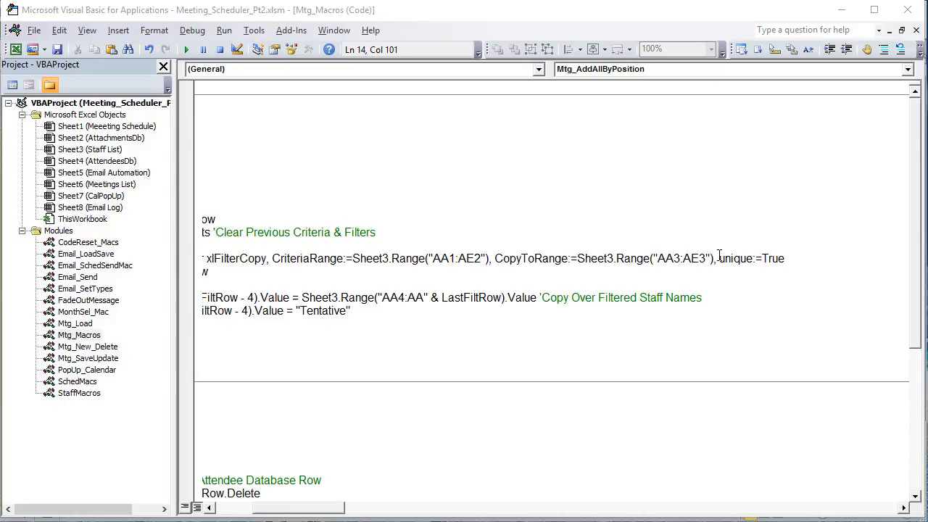
drag(784, 260, 720, 260)
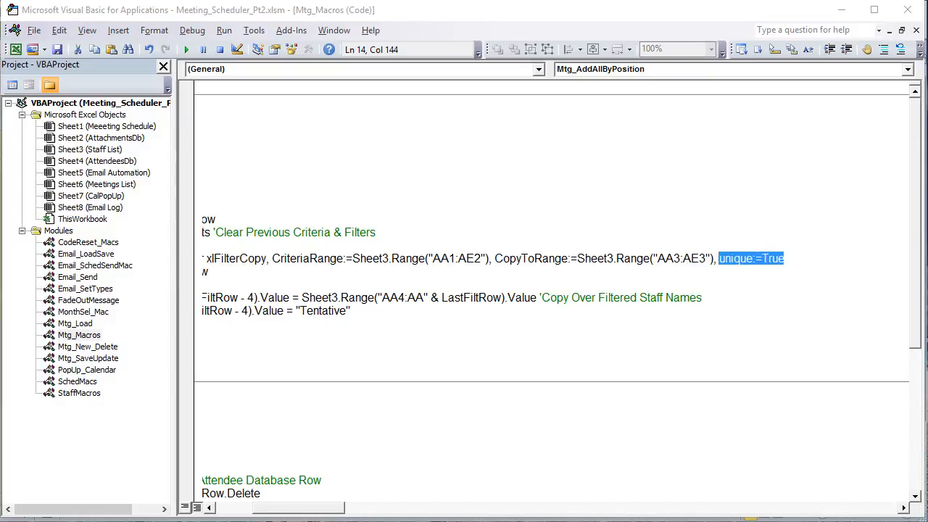
In Excel, review the Staff List filter output from the AA3 headers down, including the staff name in AA4.
key(alt+F11)
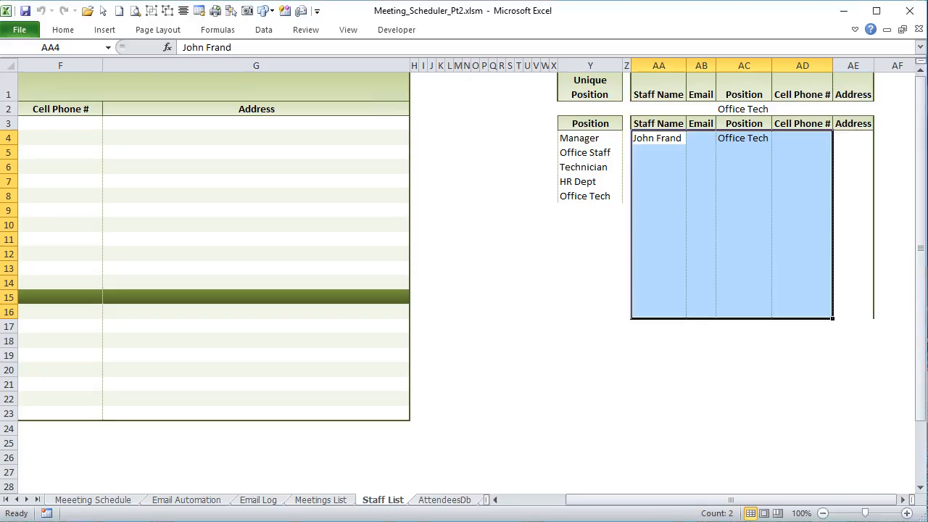
drag(644, 123, 842, 327)
drag(657, 137, 755, 169)
click(659, 137)
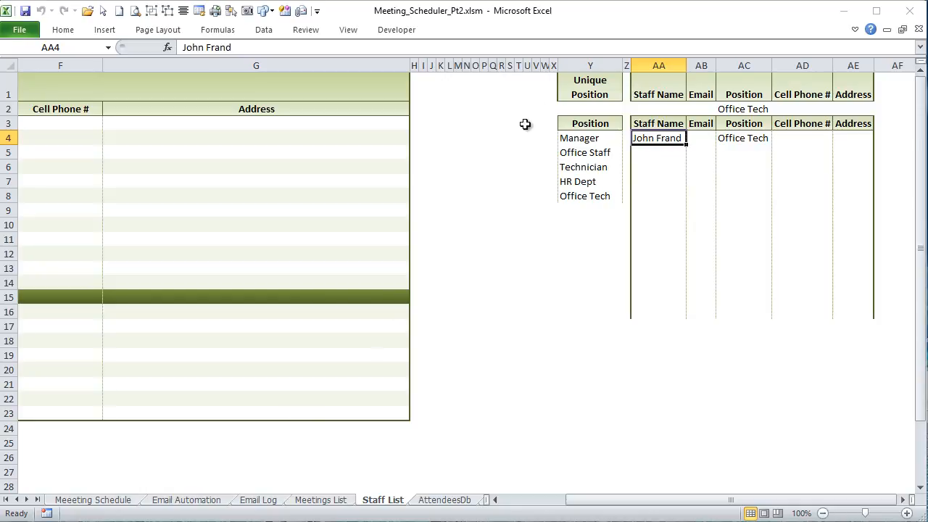
On the Meeting Schedule sheet, set Add By Pos. to Manager and add all staff with that position as attendees.
click(135, 505)
drag(613, 298, 709, 327)
click(715, 151)
click(749, 149)
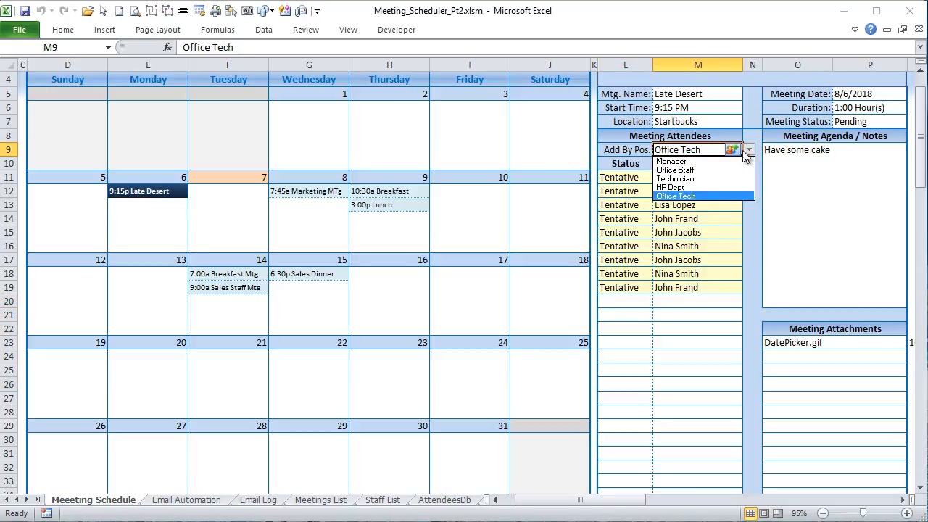
click(693, 161)
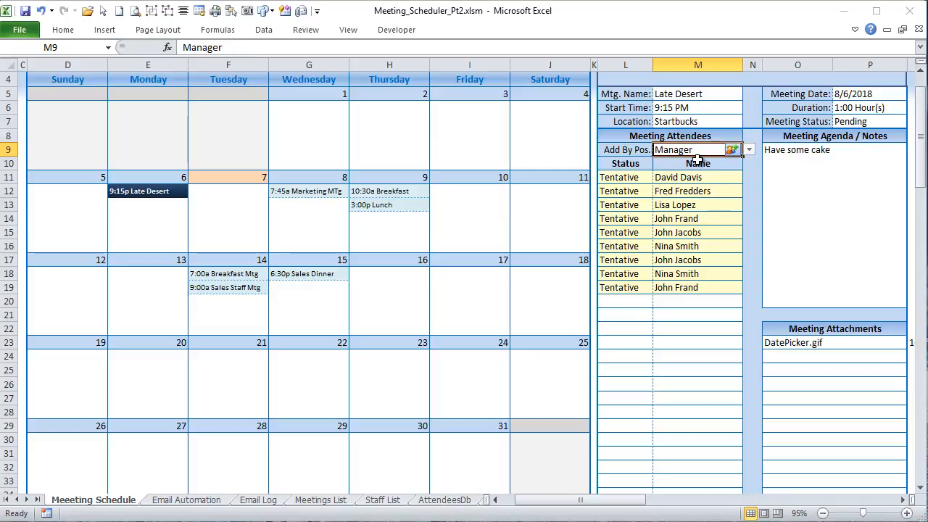
click(732, 152)
drag(624, 301, 679, 347)
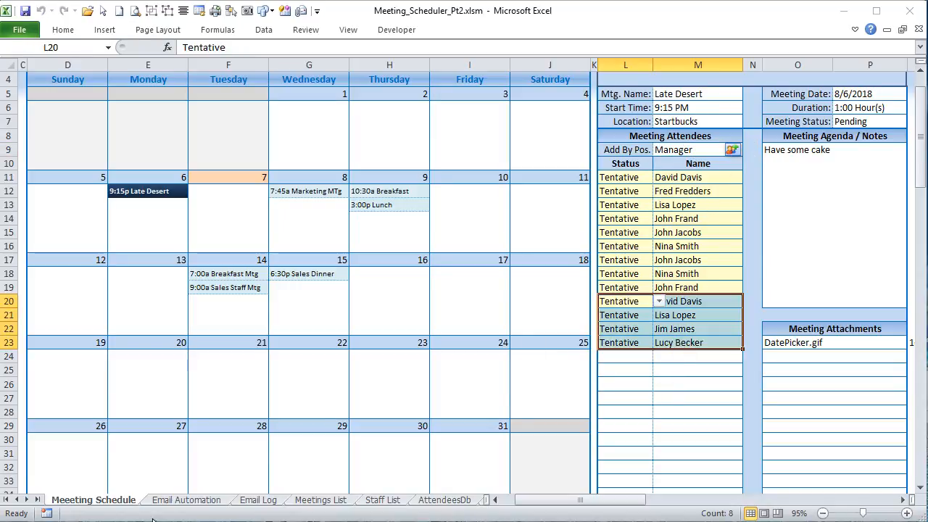
Compare the filtered manager names in Staff List AA4:AA7 with the attendee rows and the empty rows from 24 down on the Meeting Schedule sheet.
click(383, 500)
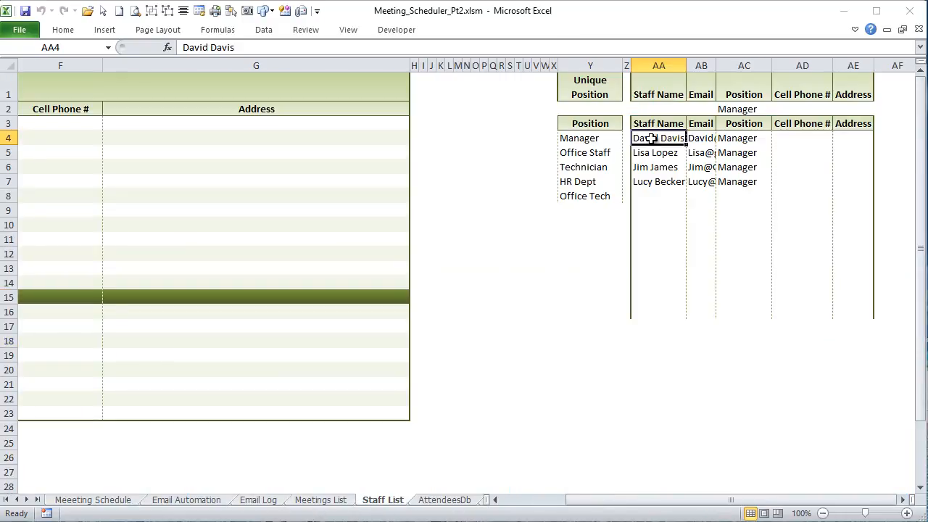
drag(651, 138, 657, 184)
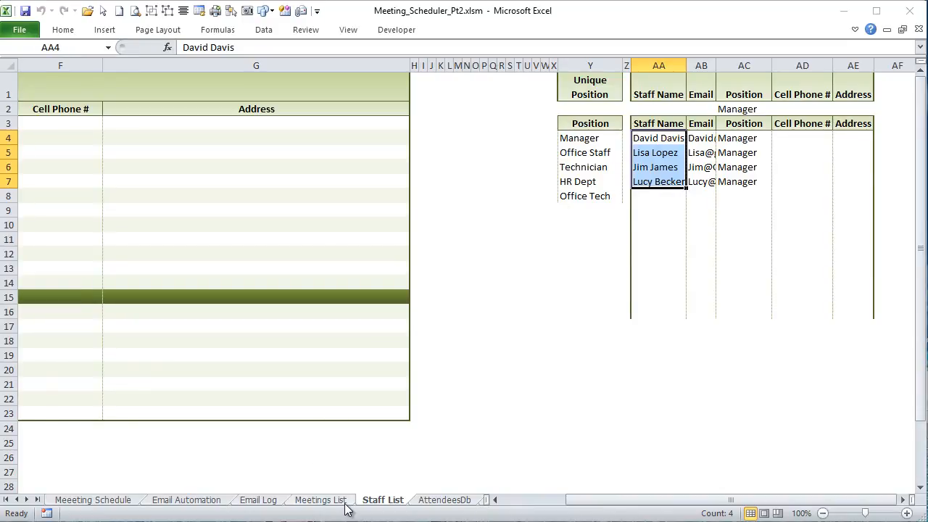
click(91, 500)
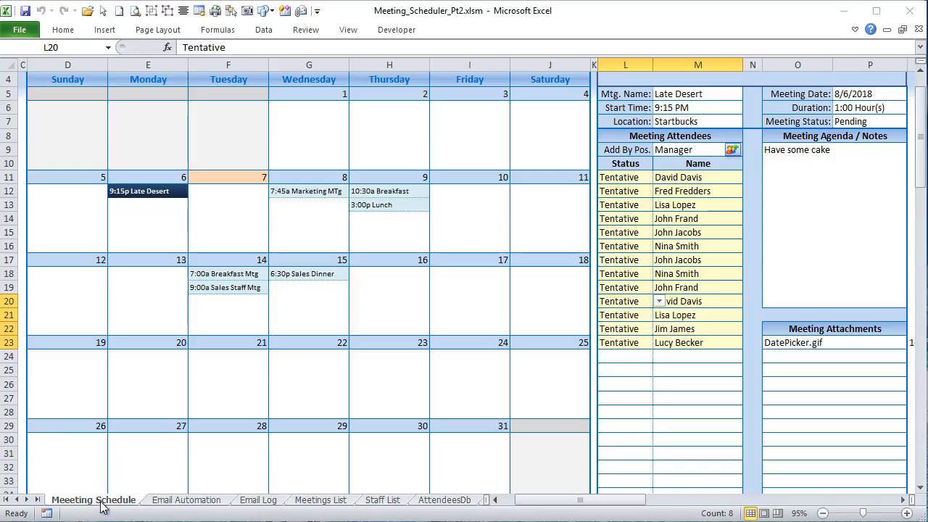
click(644, 361)
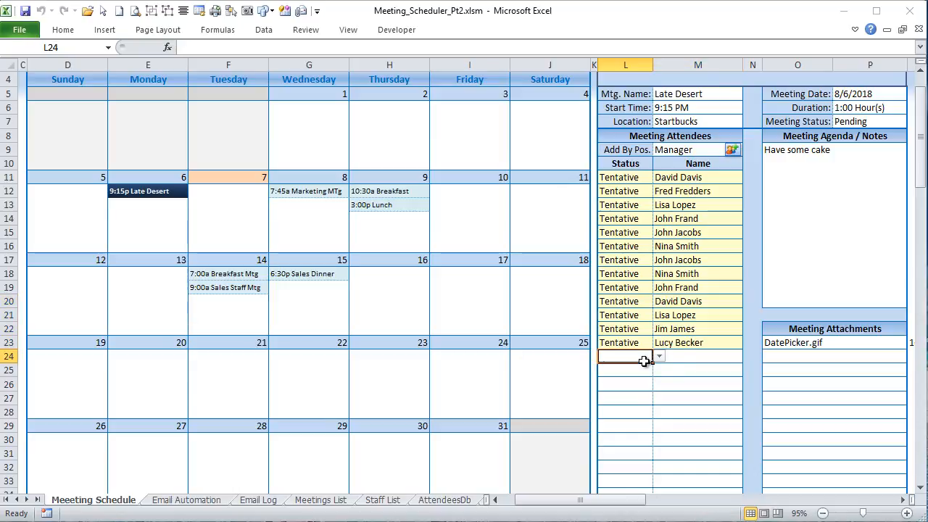
click(671, 353)
drag(673, 352, 686, 421)
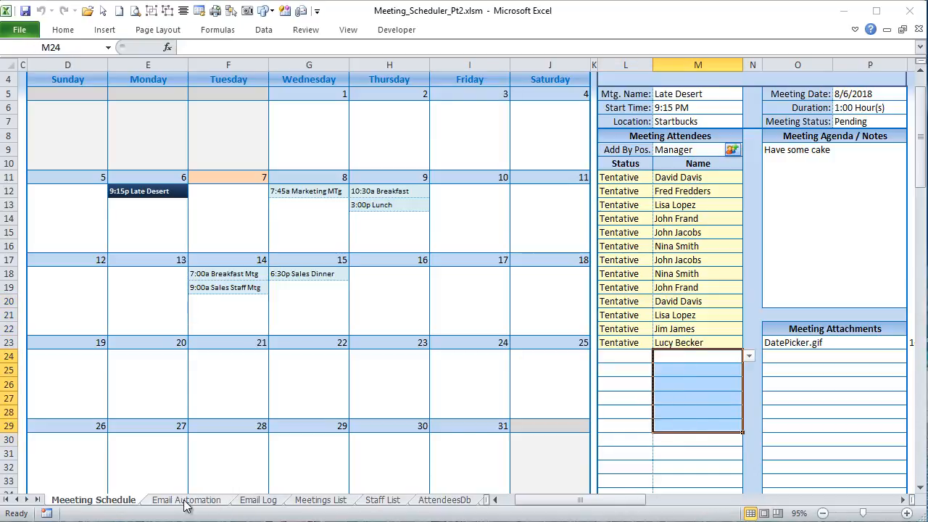
click(384, 500)
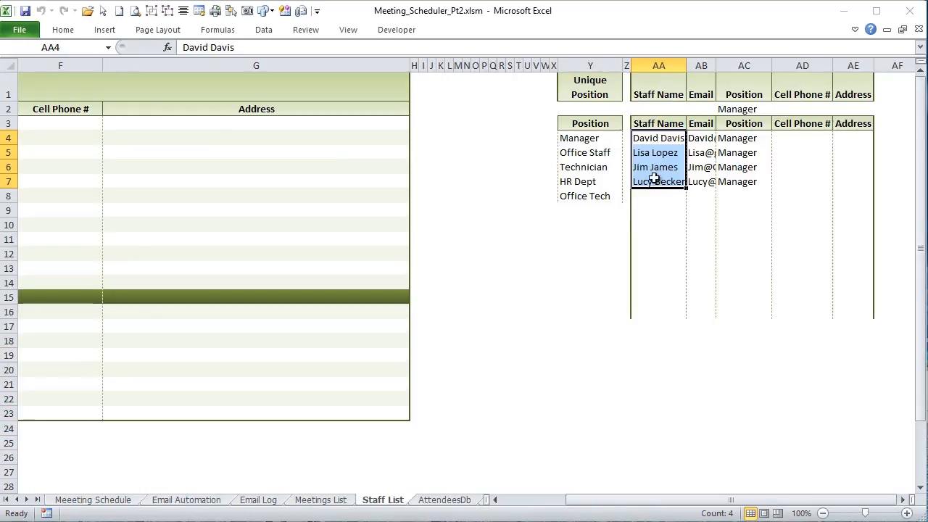
drag(655, 138, 650, 181)
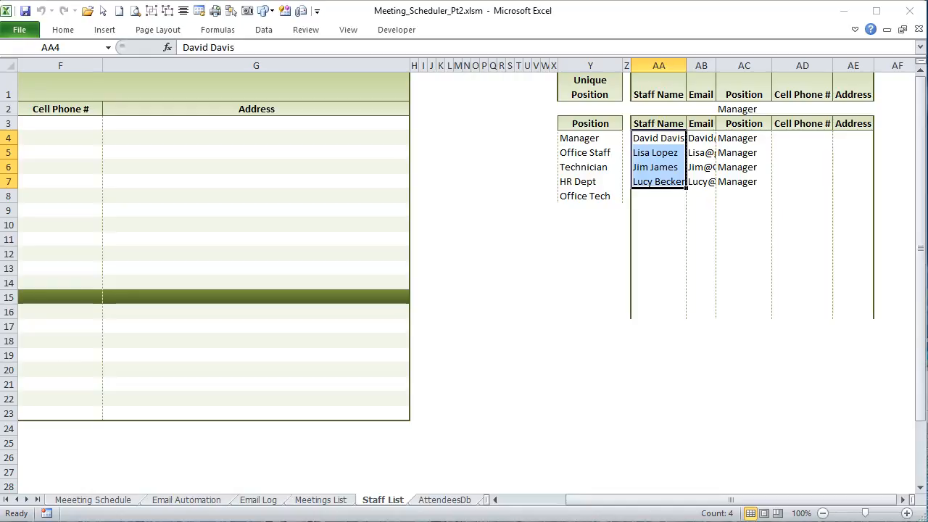
In the VBA editor, examine how LastFiltRow is found from AA9999 and how values under 4 jump to NoStaff.
key(alt+F11)
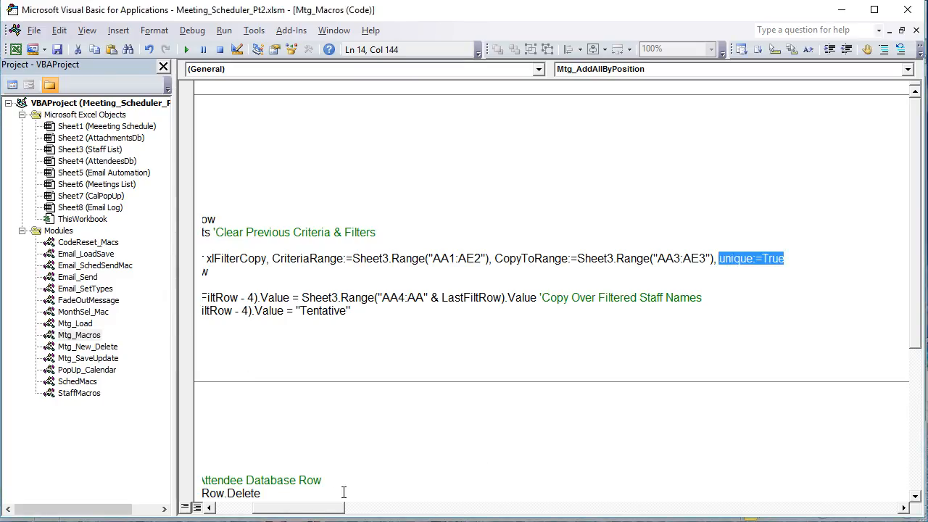
drag(326, 512, 254, 511)
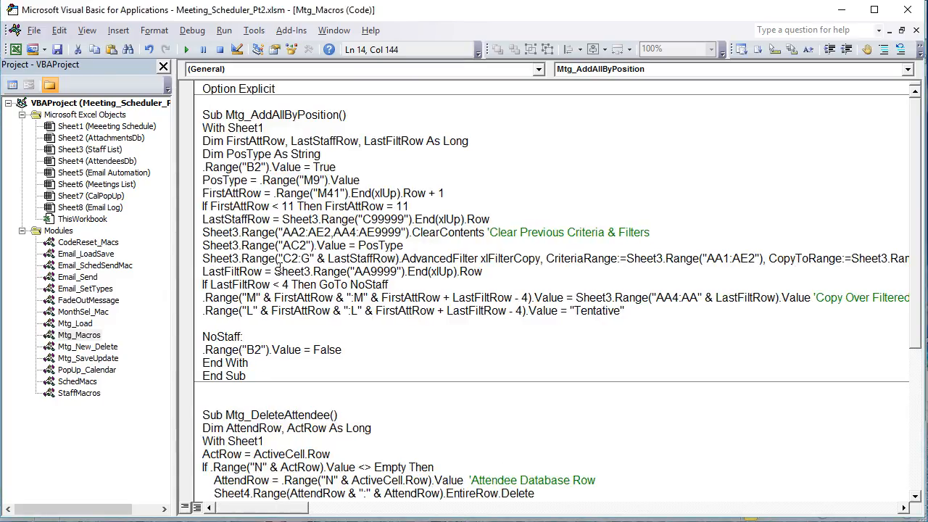
drag(483, 271, 272, 273)
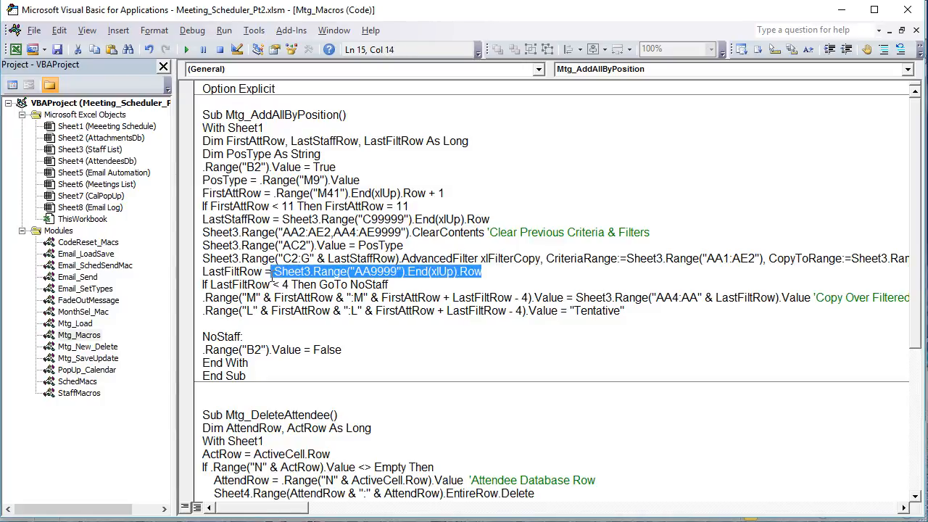
drag(403, 298, 336, 286)
click(400, 285)
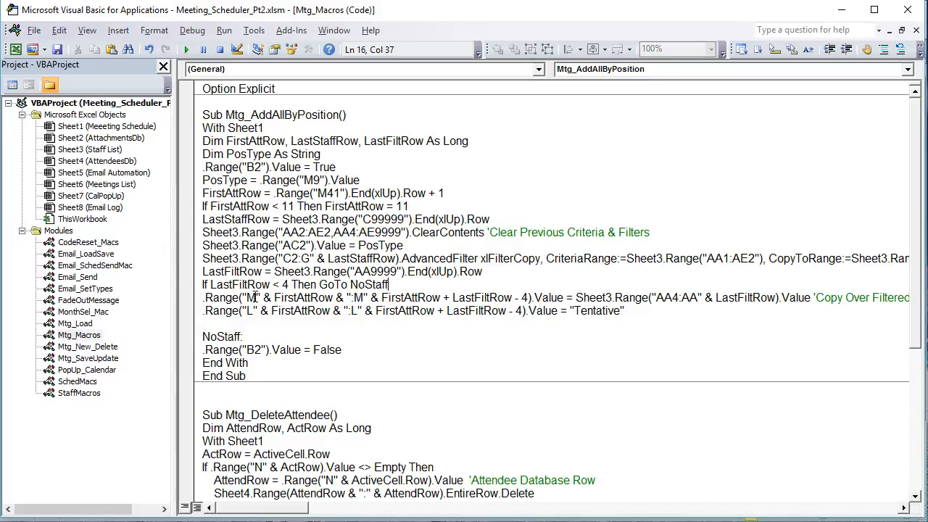
Examine the line copying filtered staff names from Sheet3 column AA into column M, from FirstAttRow to FirstAttRow + LastFiltRow - 4.
drag(255, 297, 247, 298)
drag(335, 297, 275, 296)
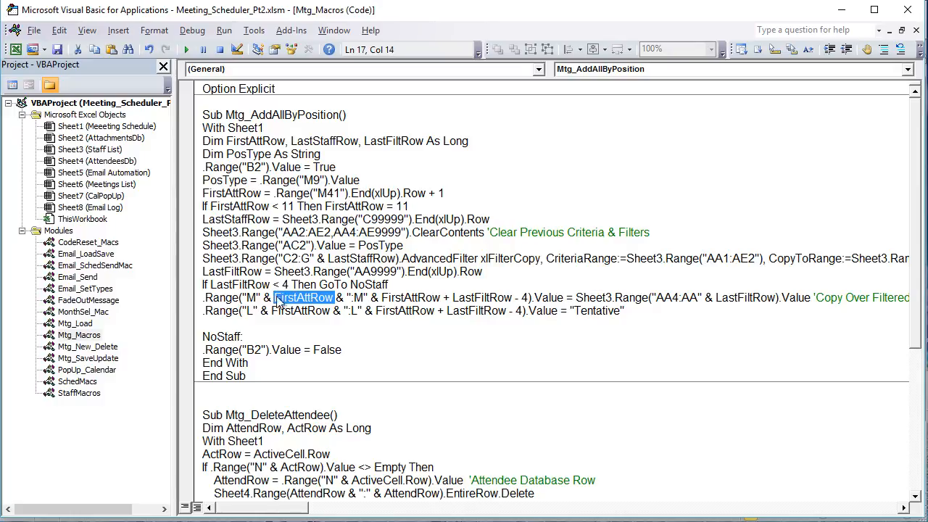
click(364, 297)
drag(439, 298, 381, 297)
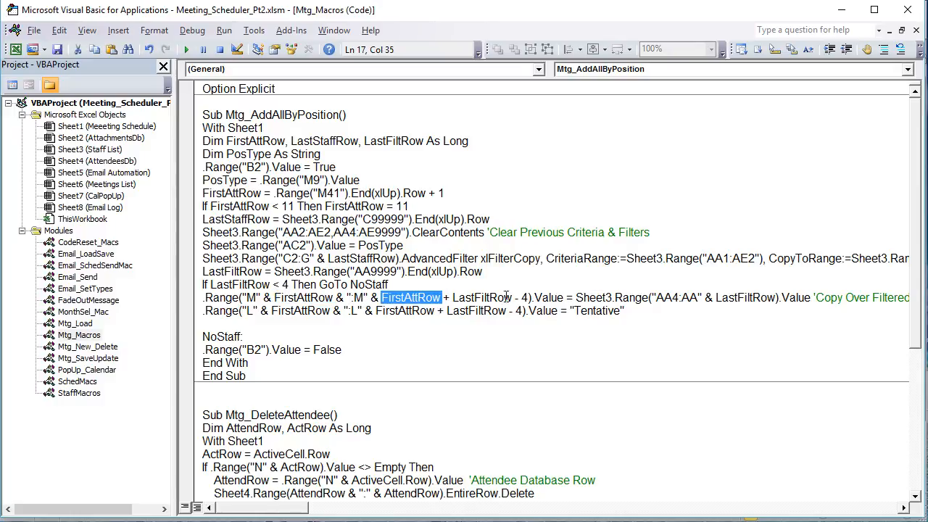
drag(531, 297, 381, 297)
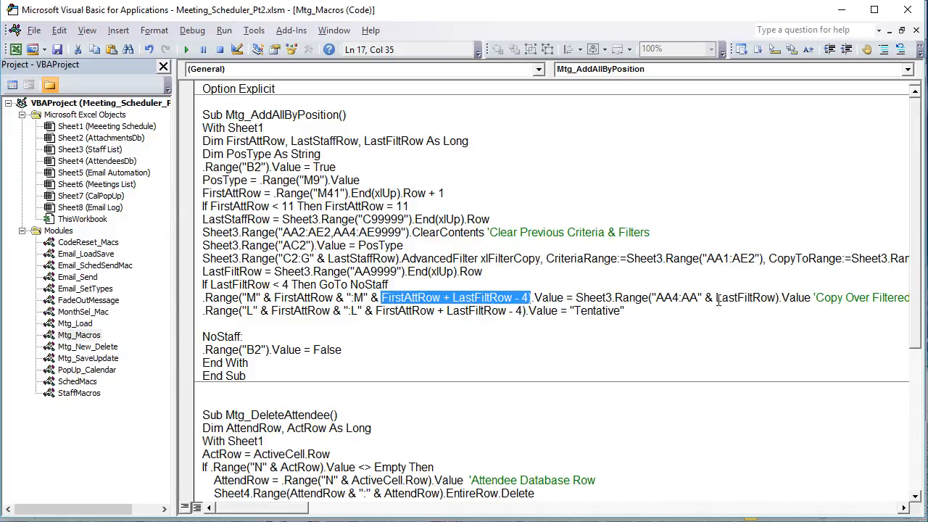
drag(815, 297, 171, 297)
mouse_move(303, 513)
mouse_down()
mouse_move(325, 513)
mouse_move(290, 513)
mouse_up()
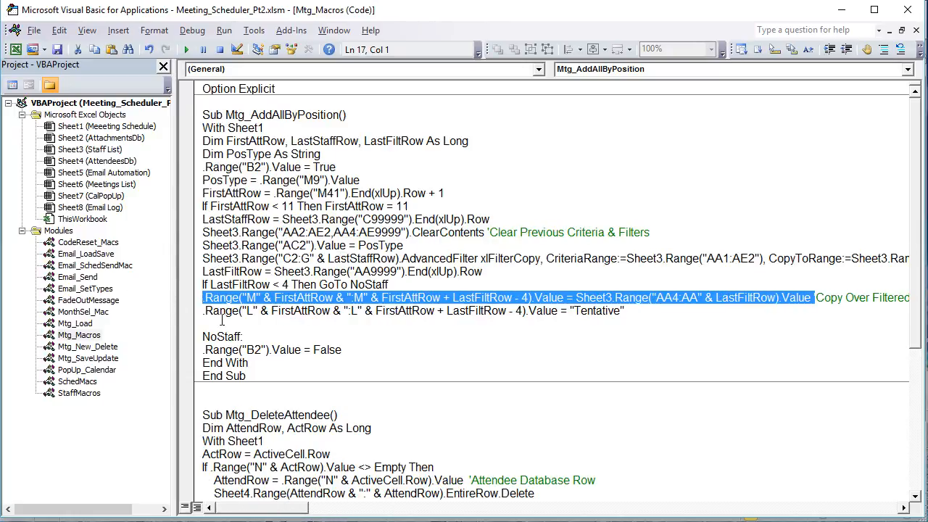
Examine the line that fills column L with "Tentative" for the added attendees, and return to the Meeting Schedule sheet in Excel.
drag(625, 311, 151, 309)
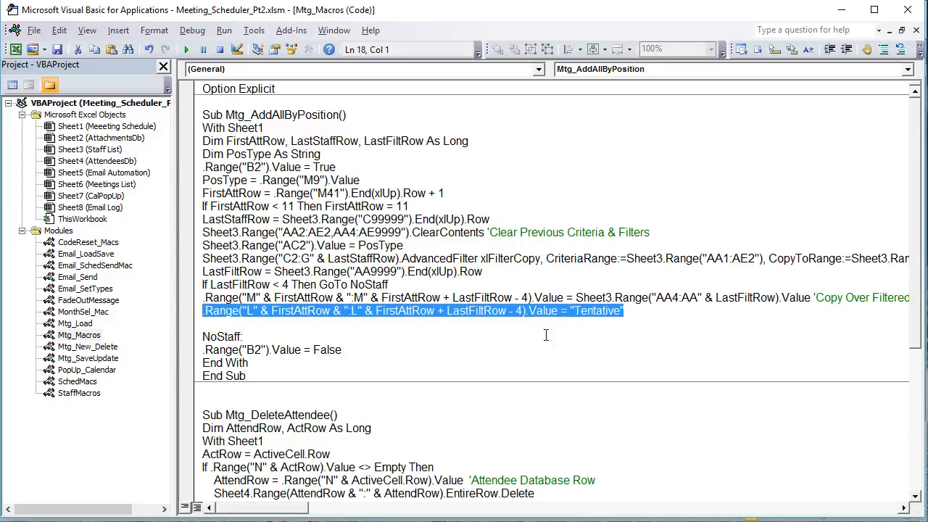
click(293, 310)
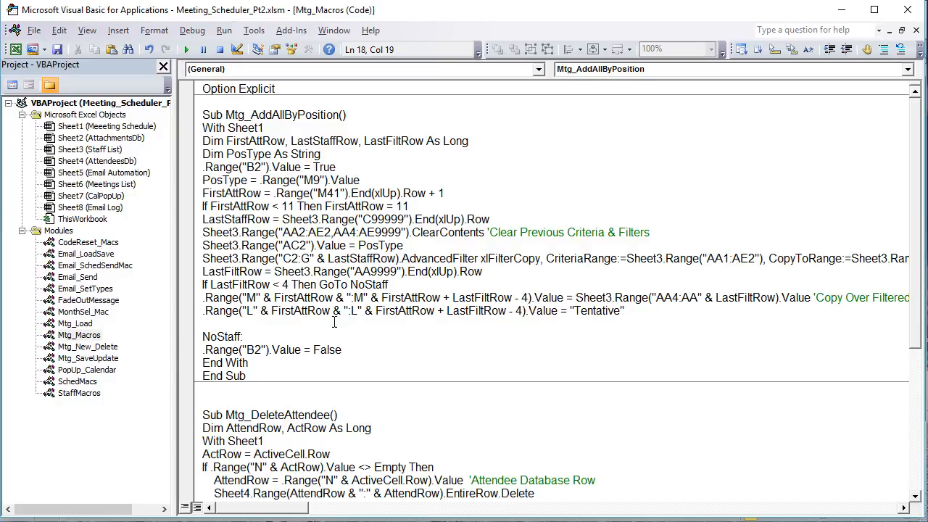
double_click(354, 310)
drag(625, 311, 491, 319)
key(alt+F11)
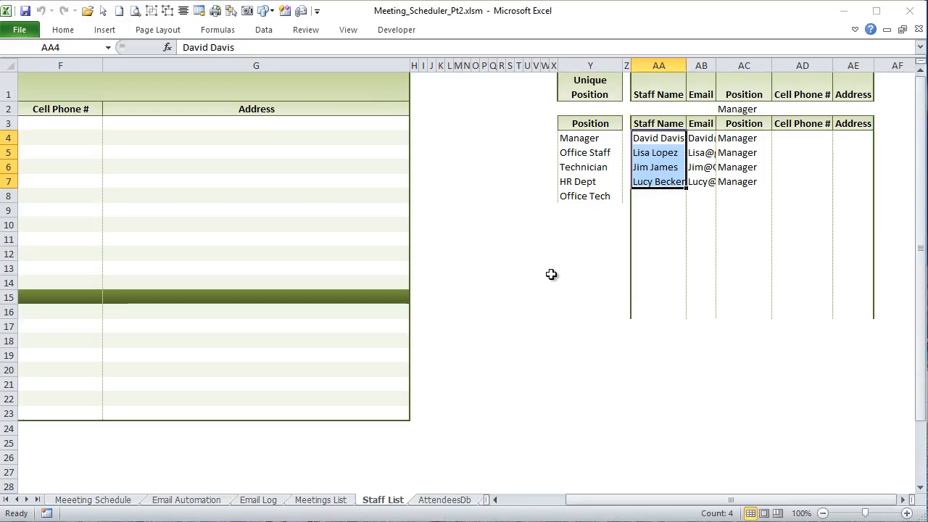
click(90, 500)
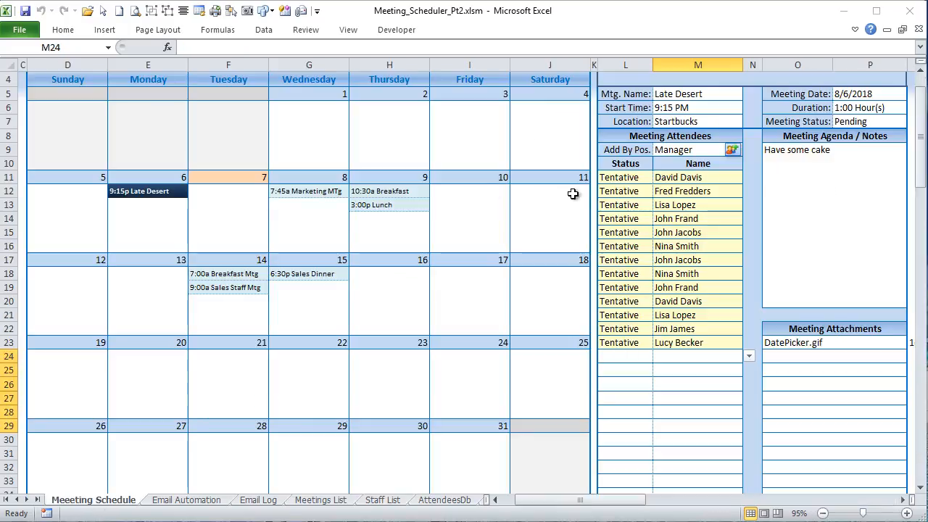
Check the added attendees' "Tentative" statuses in L20:L23 and locate the Mtg_DeleteAttendee macro in the VBA editor.
drag(626, 301, 628, 341)
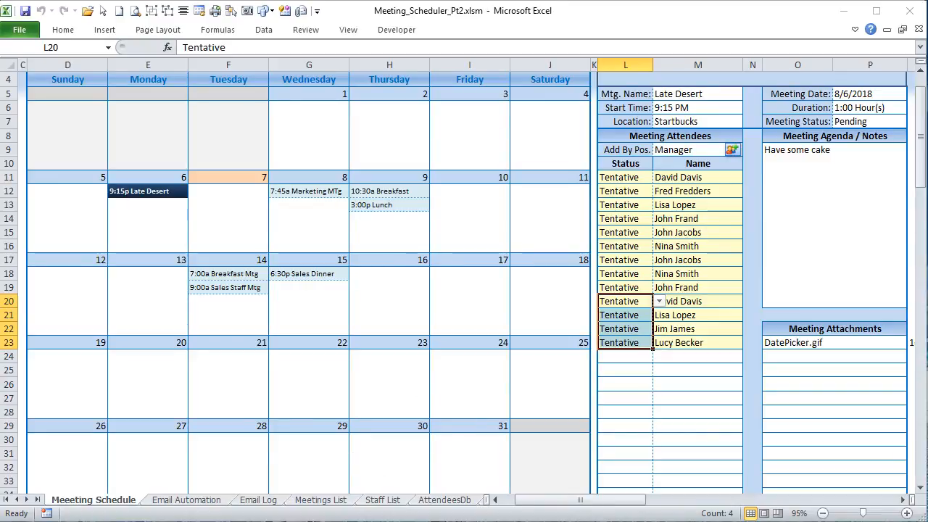
key(alt+F11)
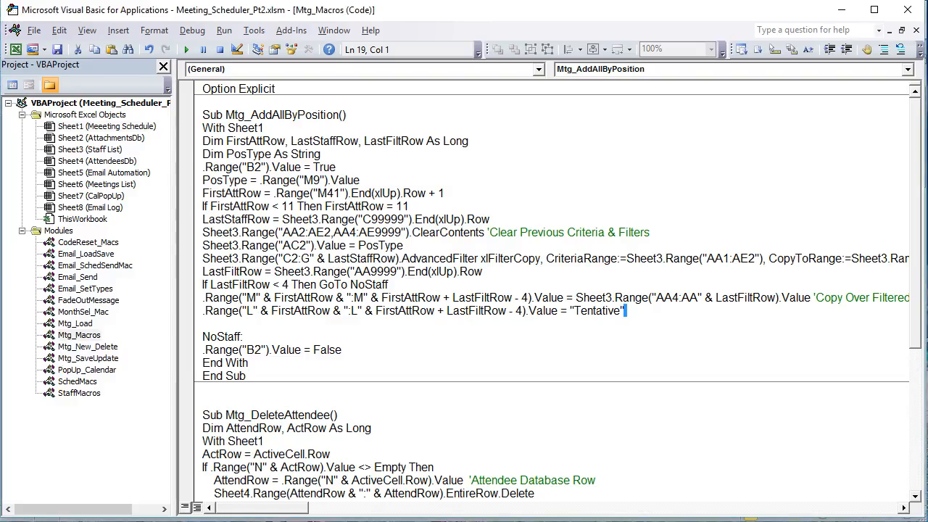
scroll(450, 452, down, 4)
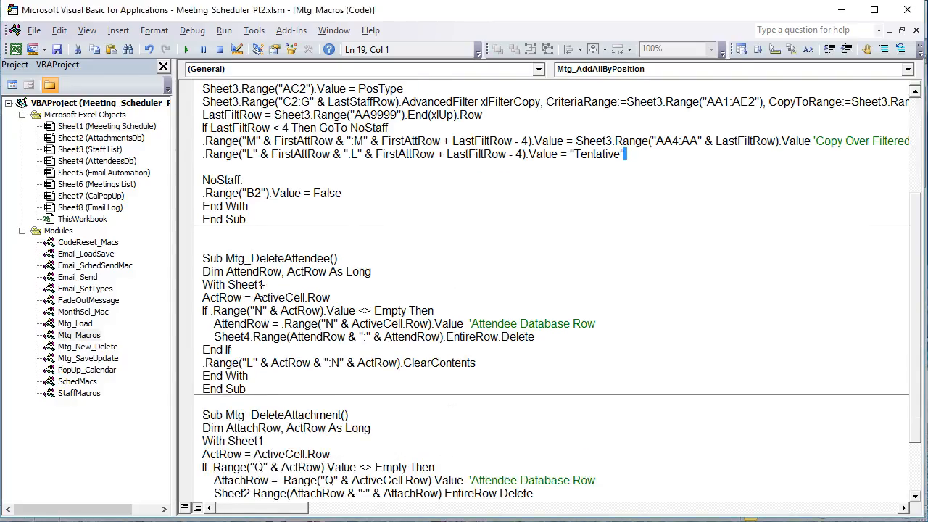
scroll(263, 288, down, 1)
click(286, 258)
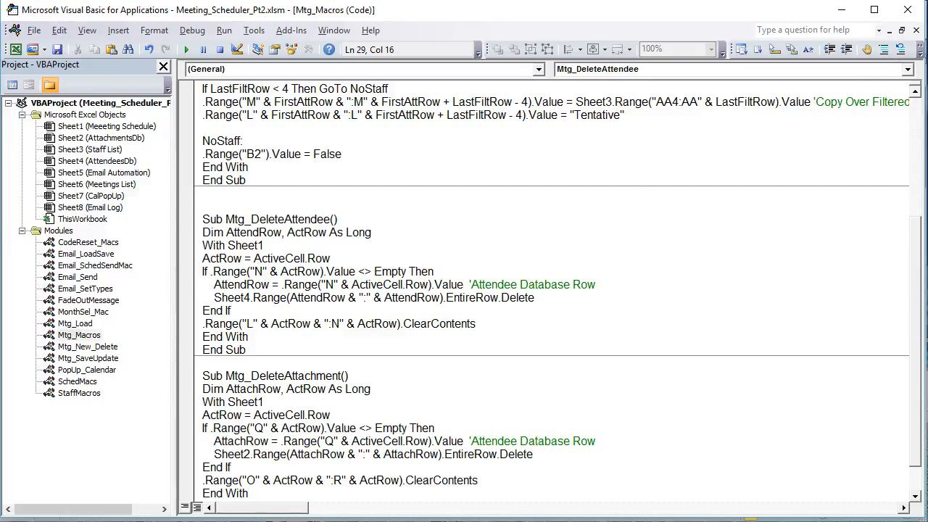
Return to Excel and set the font color of N8:N24 on the Meeting Schedule sheet to Automatic.
key(alt+F11)
click(725, 190)
click(750, 142)
drag(749, 142, 752, 356)
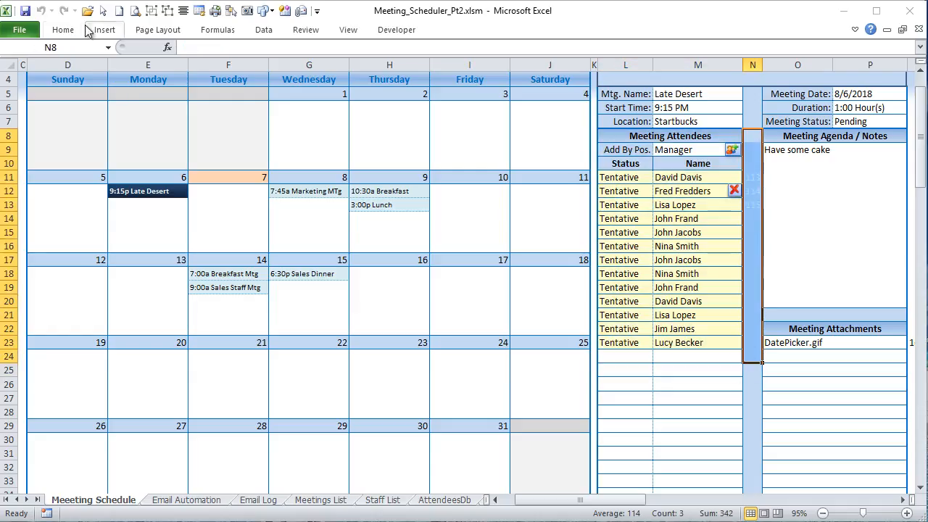
click(63, 29)
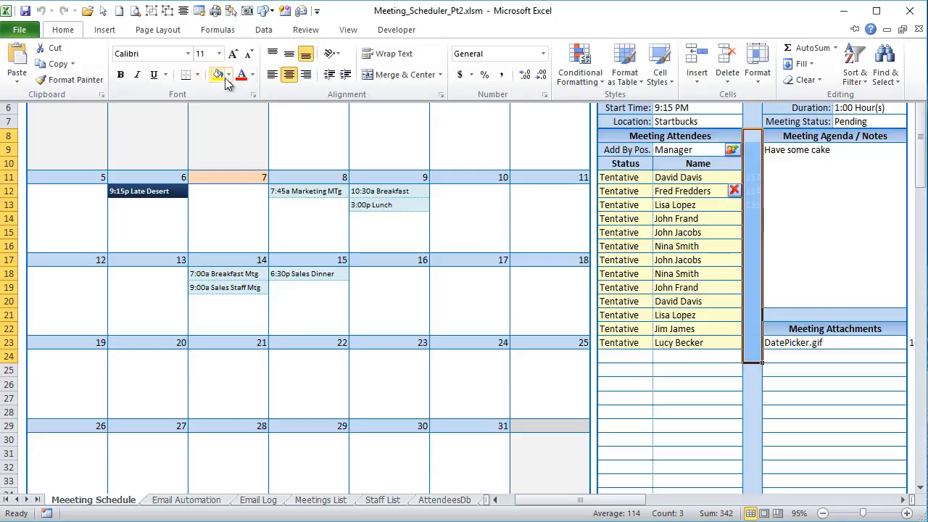
click(253, 75)
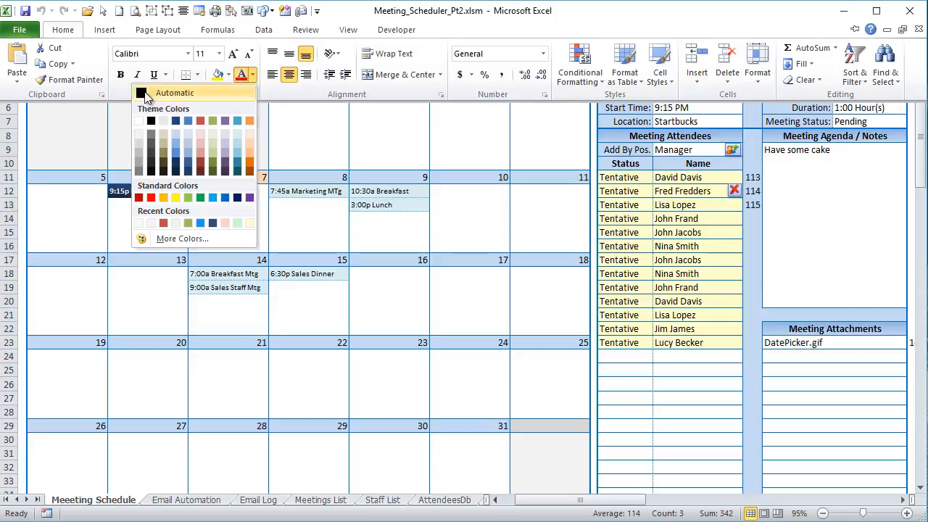
click(144, 97)
Review the unsaved attendees in L14:M23 and reload the August 6 Late Desert meeting without saving them.
drag(650, 220, 715, 338)
scroll(704, 338, up, 1)
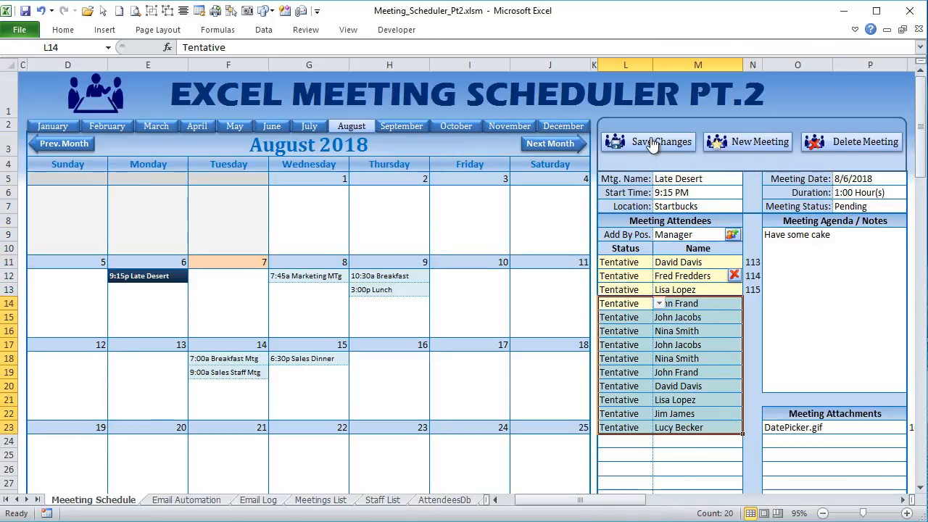
click(143, 279)
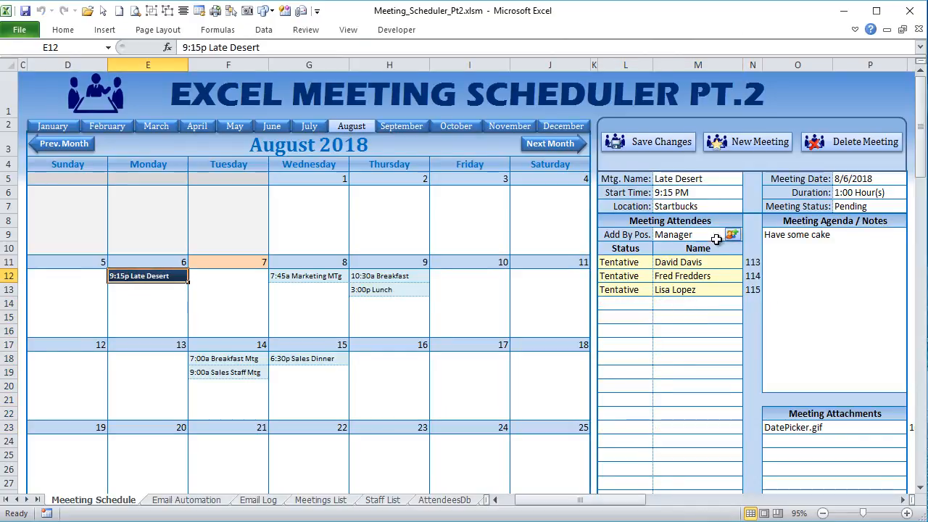
Set the Add By Pos. field to Office Tech and add all staff with that position to the attendees.
click(750, 240)
click(696, 238)
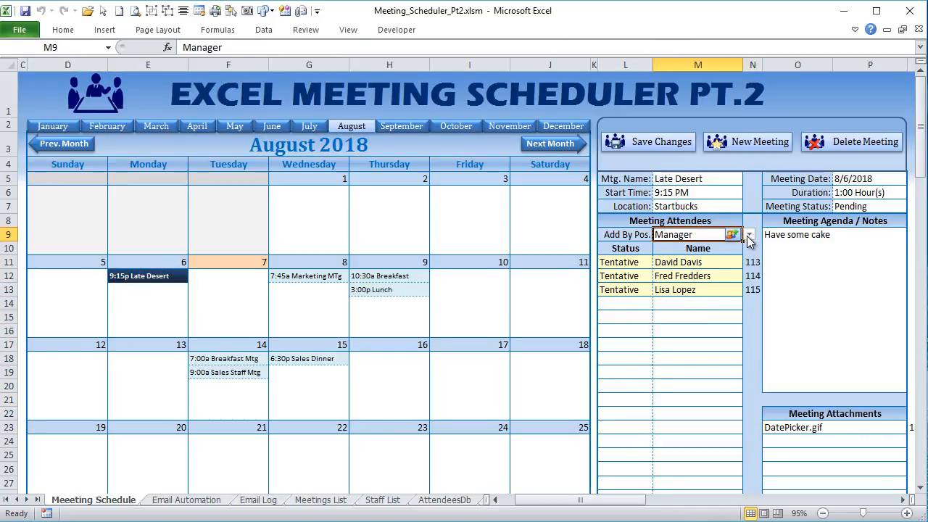
click(749, 241)
click(705, 283)
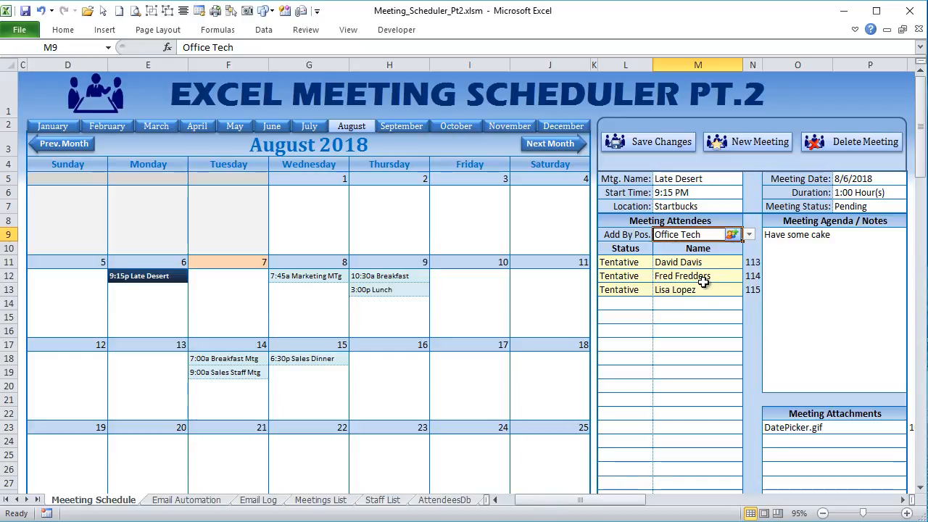
click(731, 236)
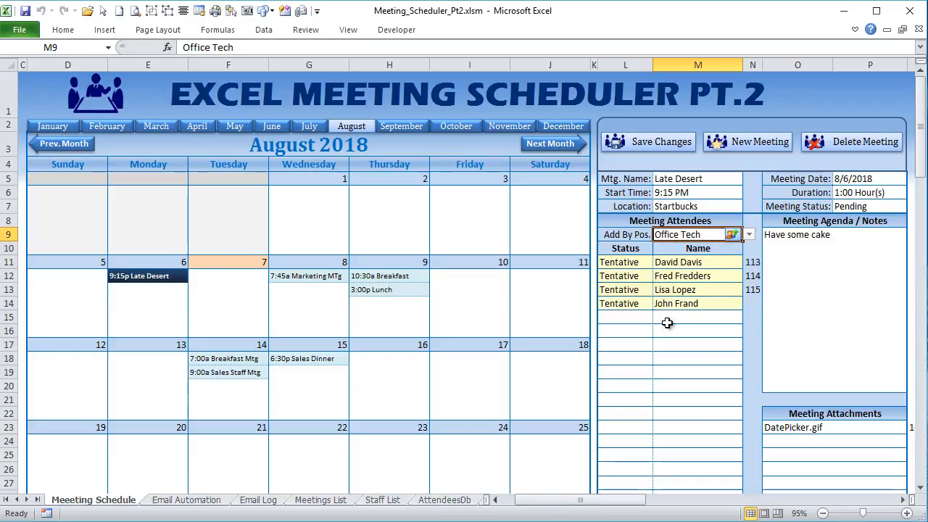
Compare the database row numbers in N13 and N14, and inspect the matching record in row 115 of AttendeesDb.
click(749, 305)
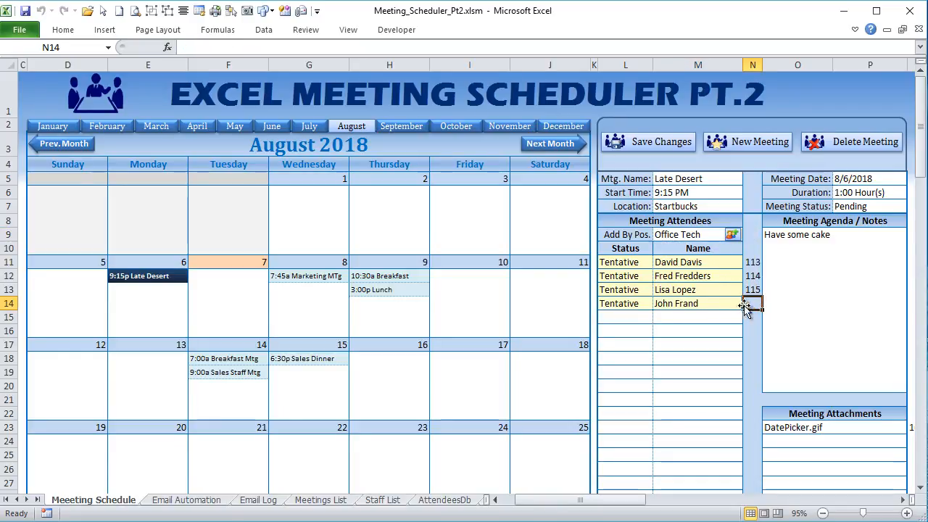
click(748, 289)
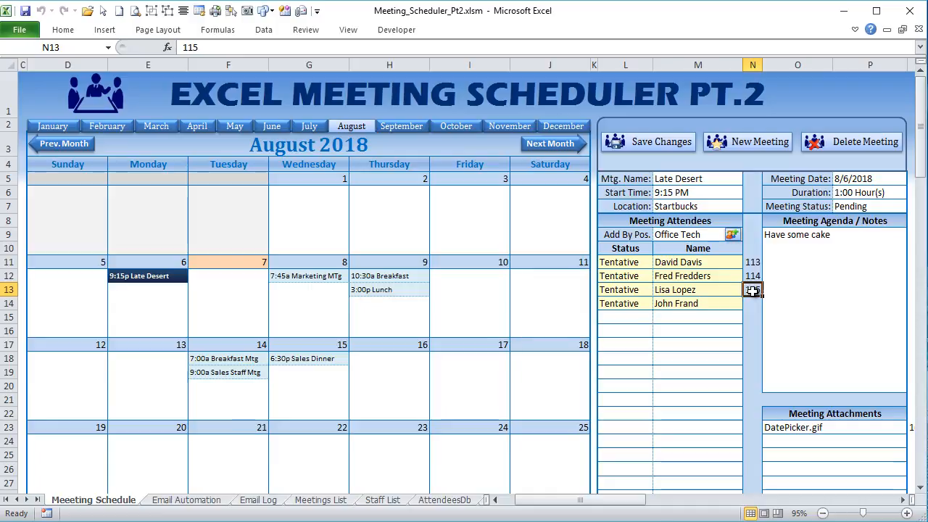
drag(752, 290, 617, 290)
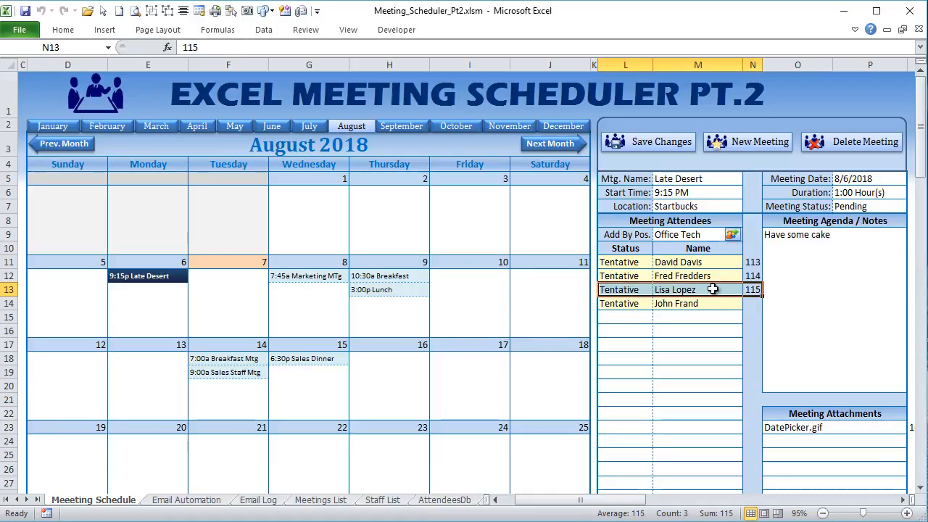
click(432, 502)
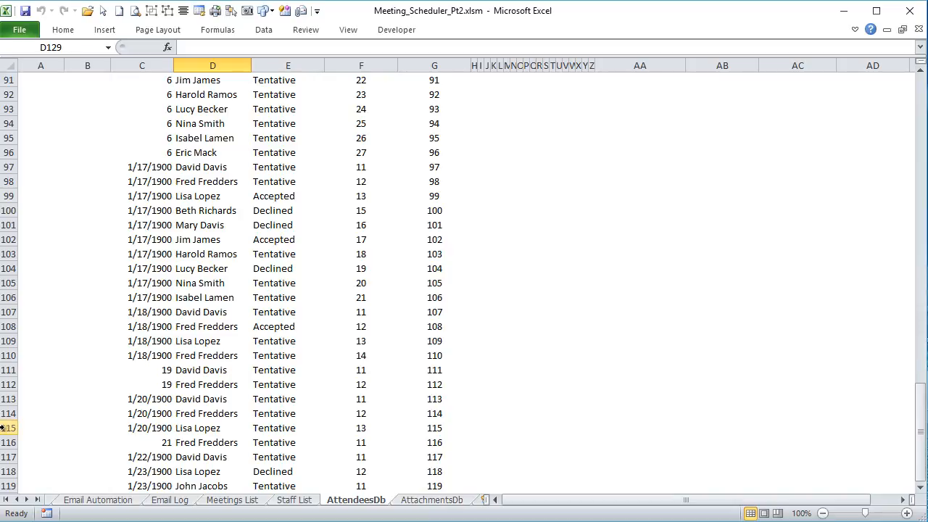
click(7, 428)
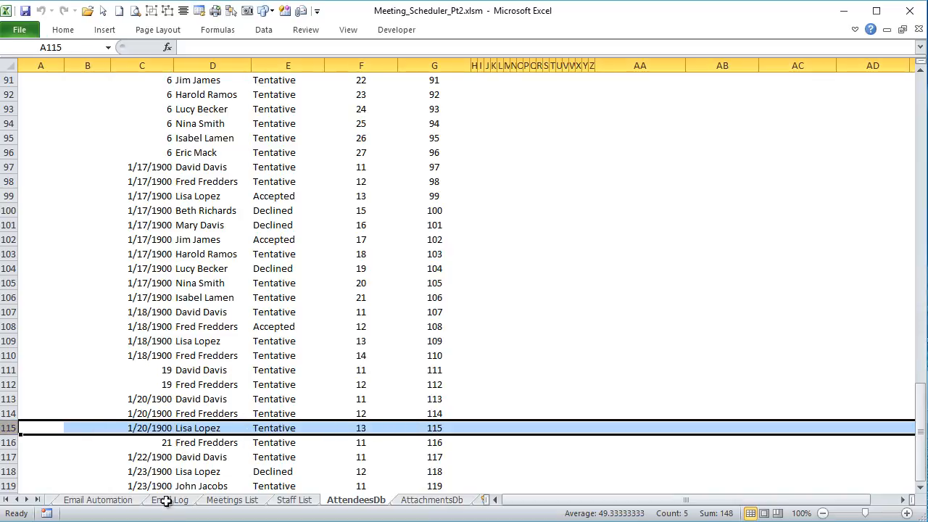
Return to the Meeting Schedule sheet and delete the attendee in row 13.
click(98, 501)
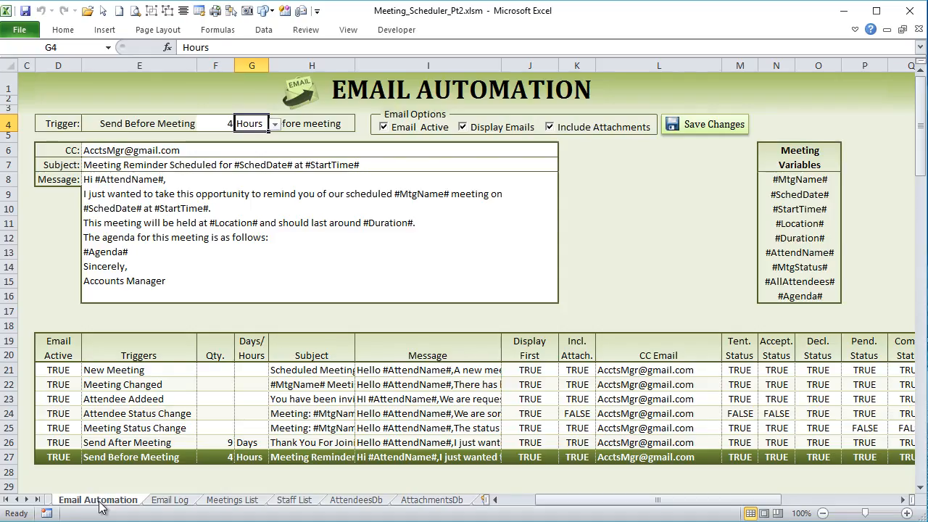
click(6, 500)
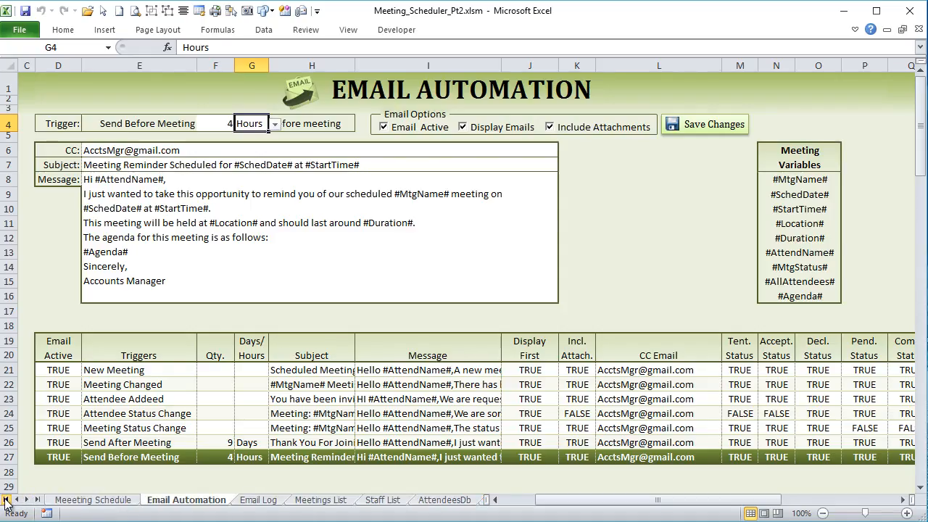
click(101, 500)
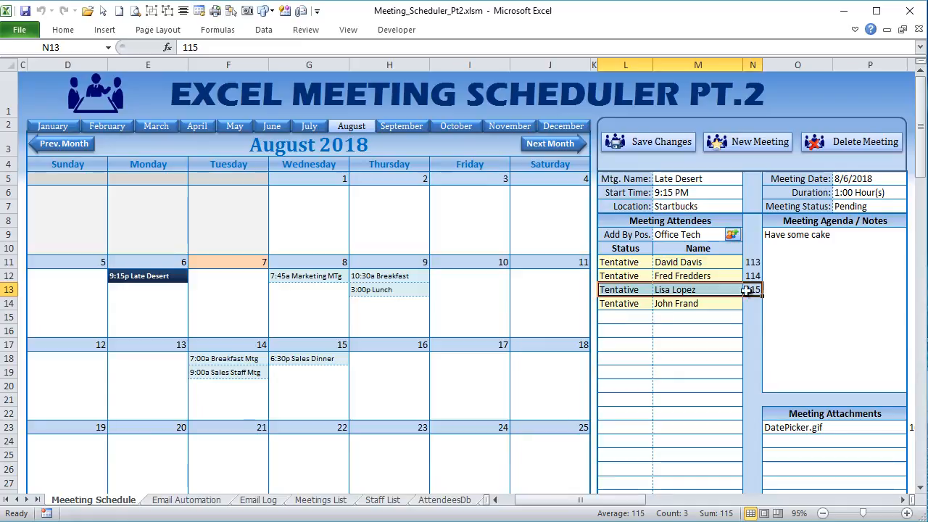
click(698, 298)
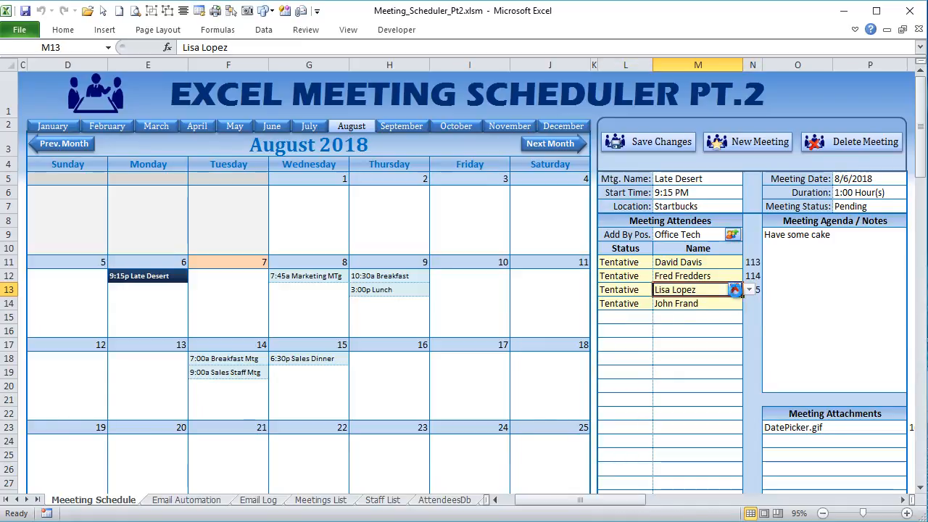
click(735, 290)
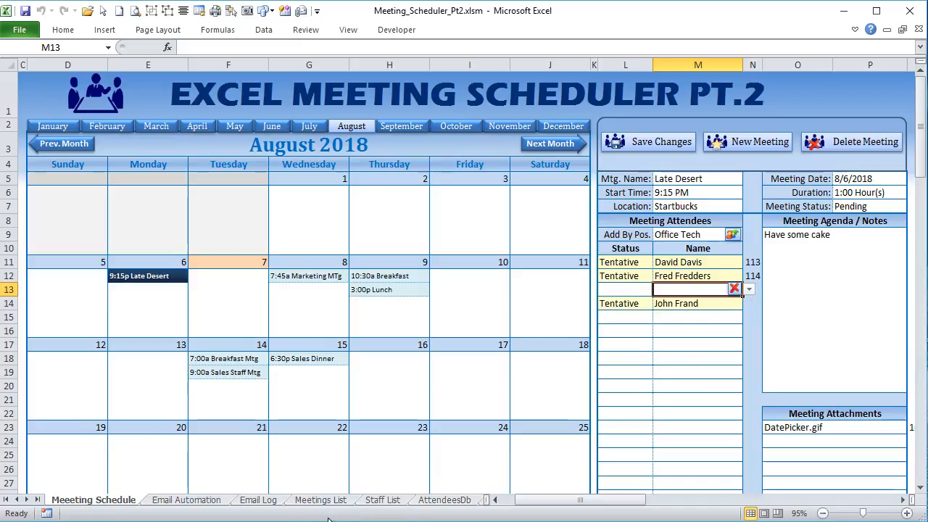
Check row 115 of AttendeesDb for the deleted attendee's record and return to the Meeting Schedule sheet.
click(451, 501)
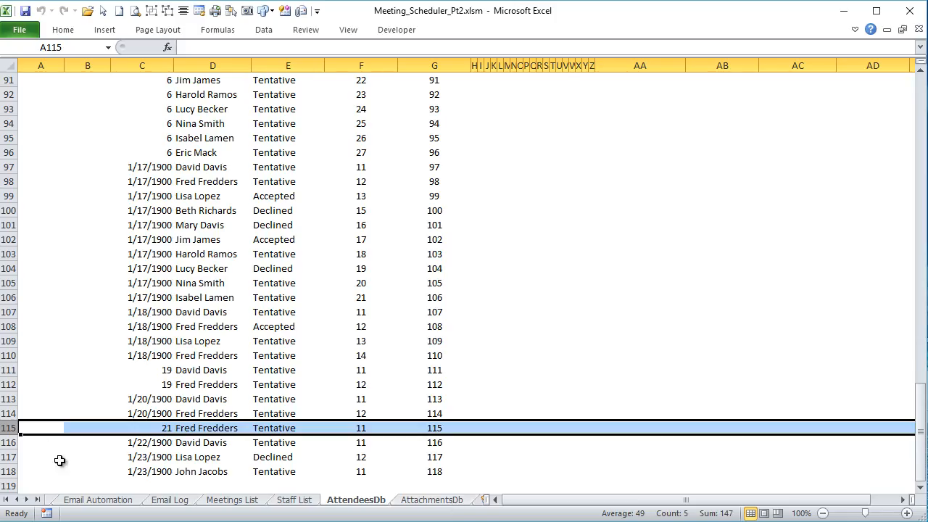
click(71, 500)
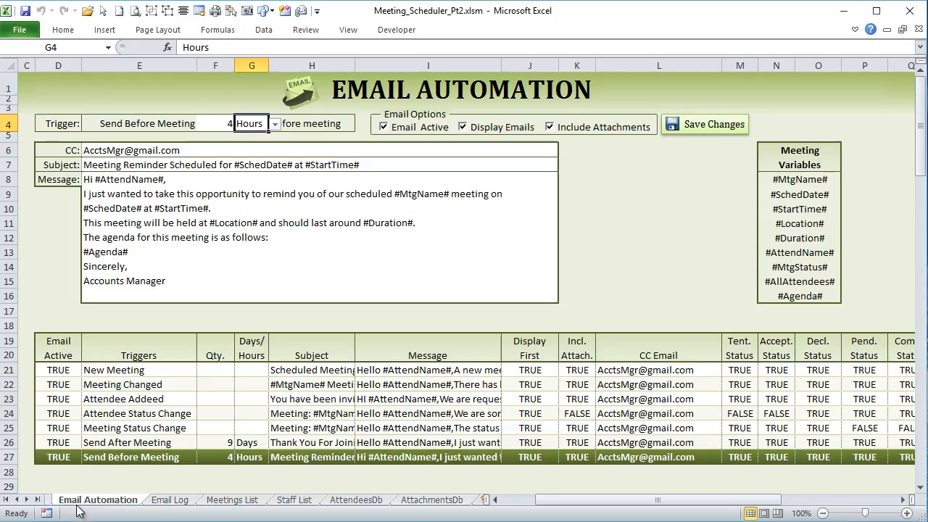
click(16, 499)
click(93, 501)
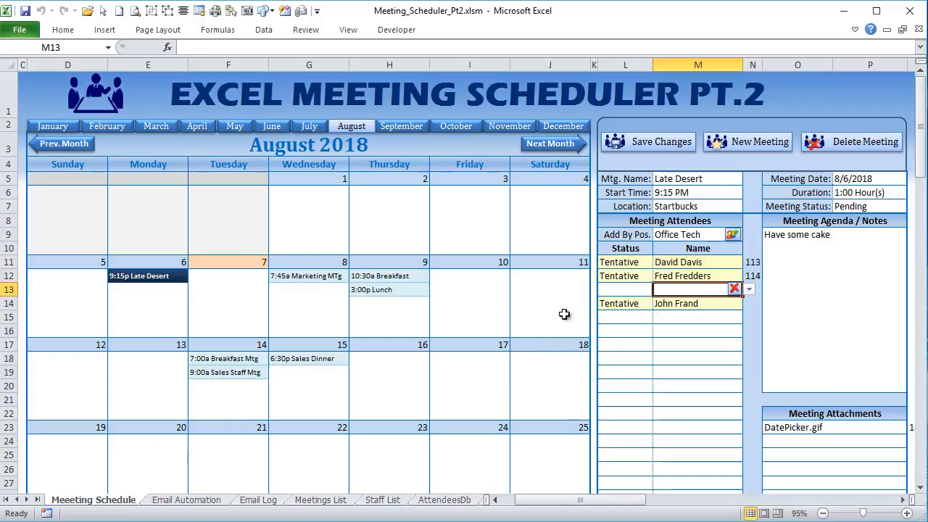
Check column N beside the newly added attendee in row 14 and delete that attendee.
click(674, 303)
click(748, 327)
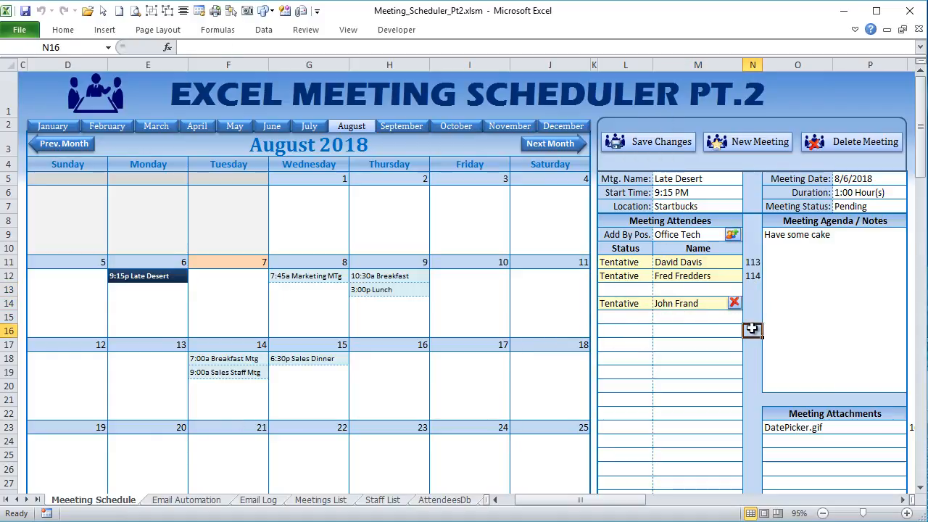
click(718, 306)
click(734, 303)
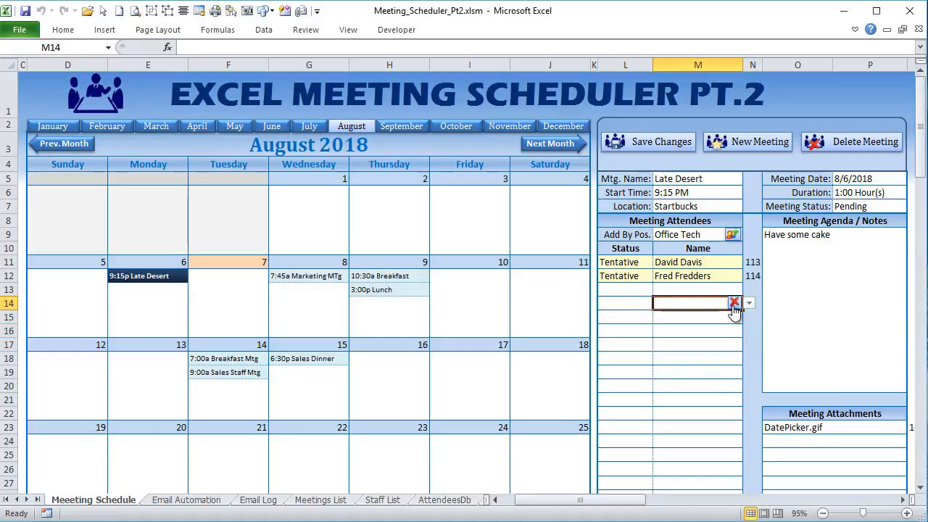
click(631, 143)
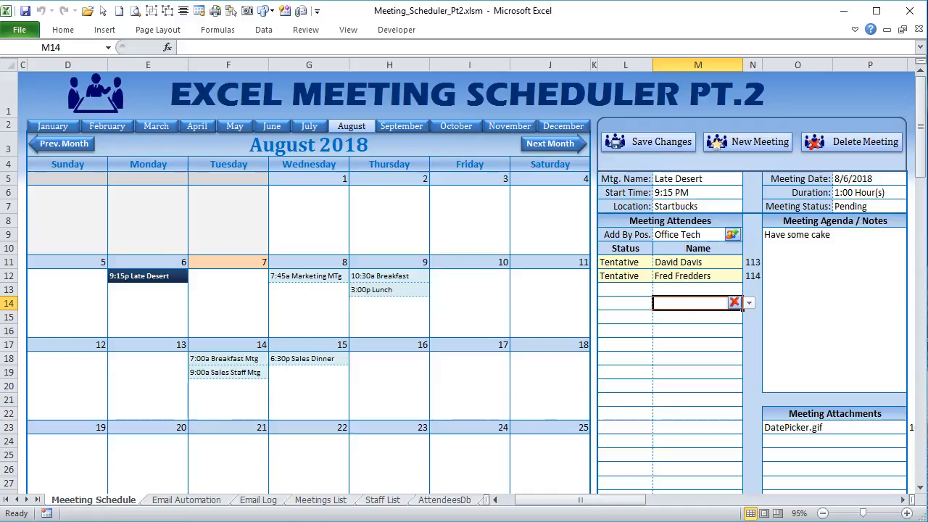
In the VBA editor, examine the Mtg_DeleteAttendee declaration, its AttendRow and ActRow variables, and the With Sheet1 line.
key(alt+F11)
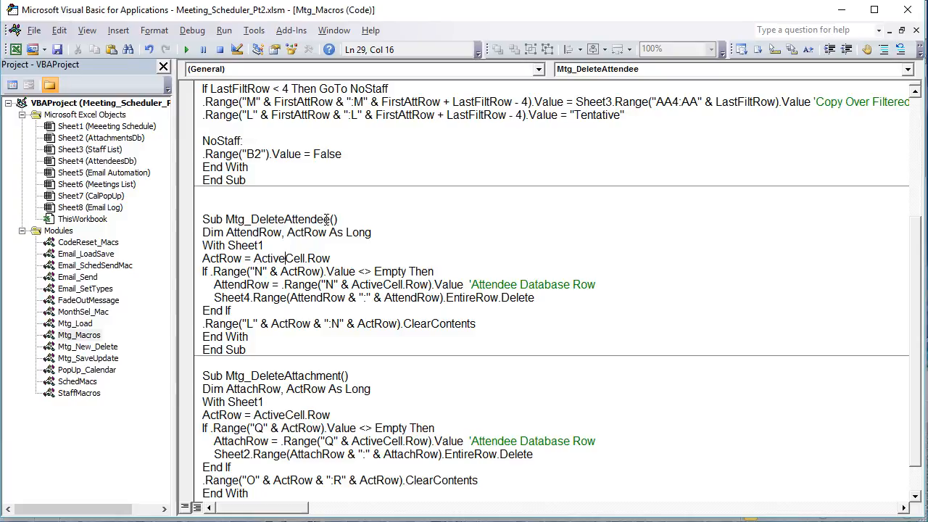
drag(330, 219, 226, 219)
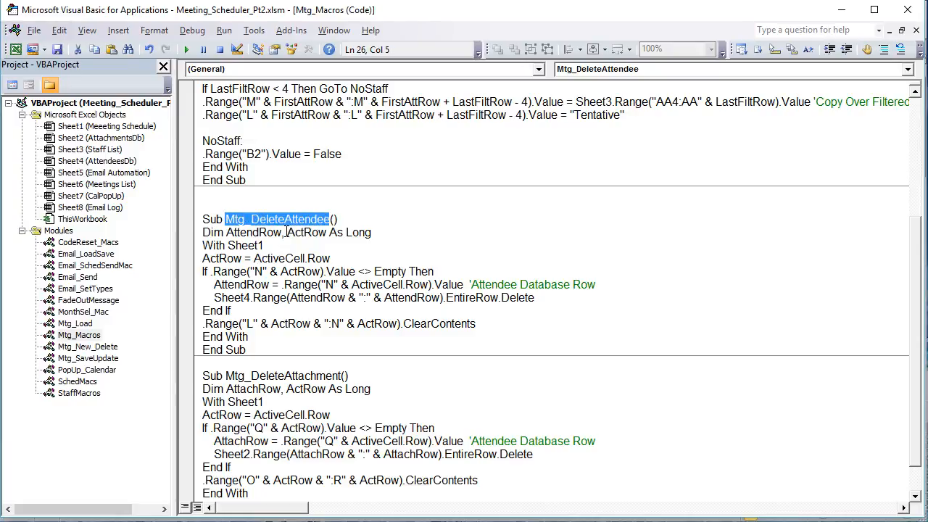
drag(286, 232, 225, 232)
drag(329, 232, 284, 232)
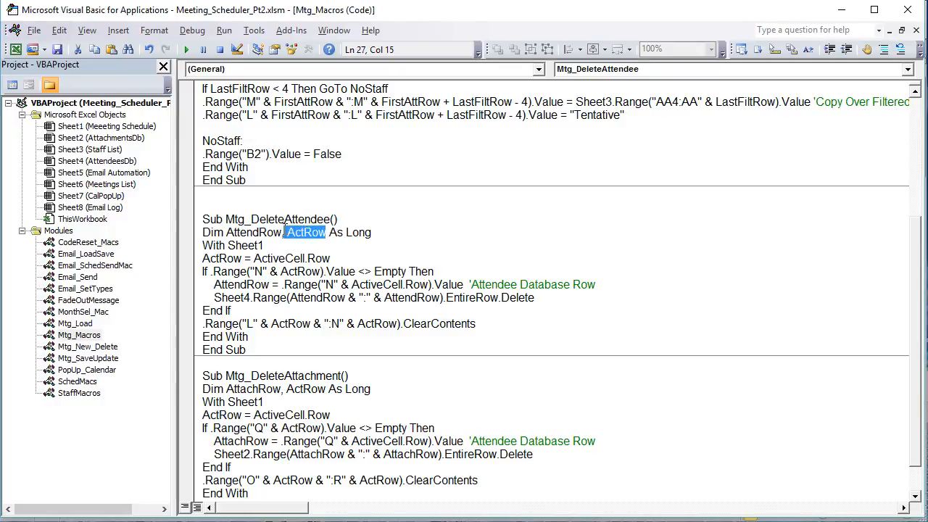
click(274, 244)
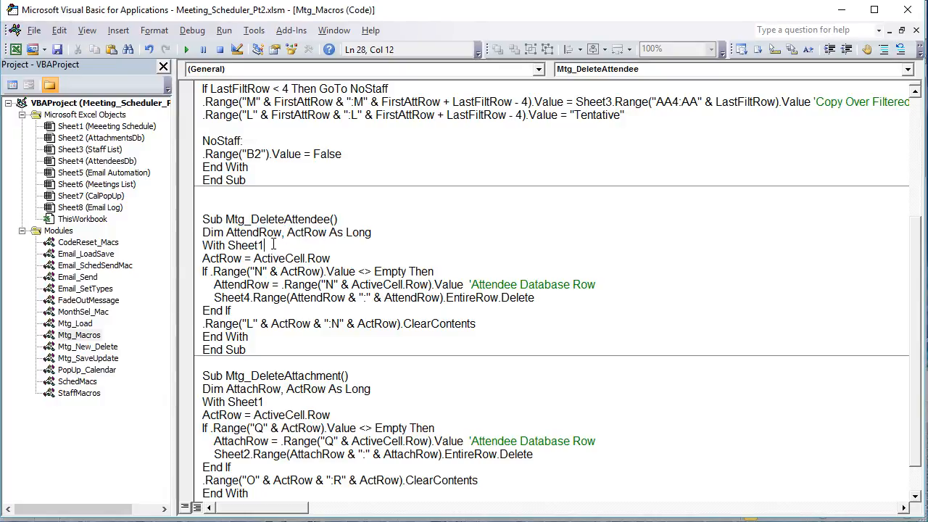
Examine how ActRow takes ActiveCell.Row and how the If line tests column N of that row for a value.
drag(330, 258, 254, 258)
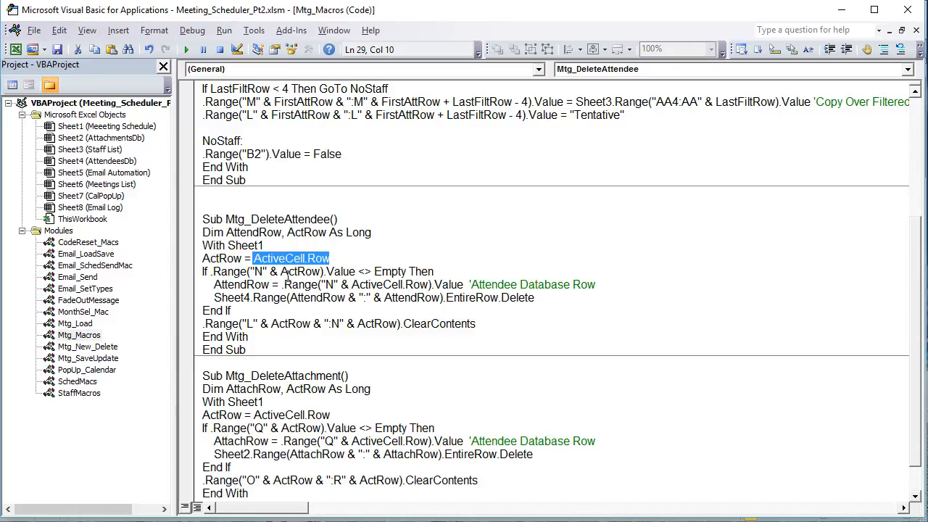
click(255, 271)
drag(255, 272, 264, 272)
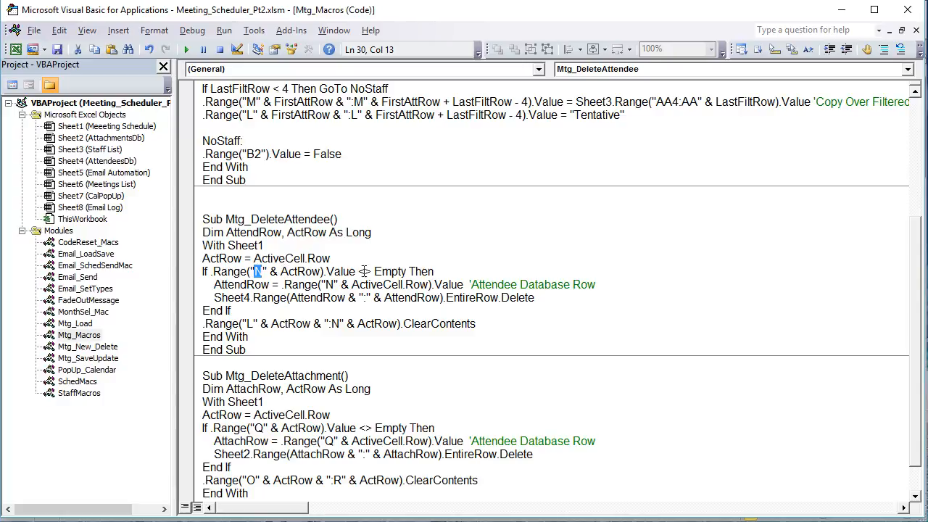
Examine the Mtg_DeleteAttendee macro: the column N check, the AttendRow assignment, the Sheet4 row deletion and the L:N clearing line.
drag(409, 271, 212, 272)
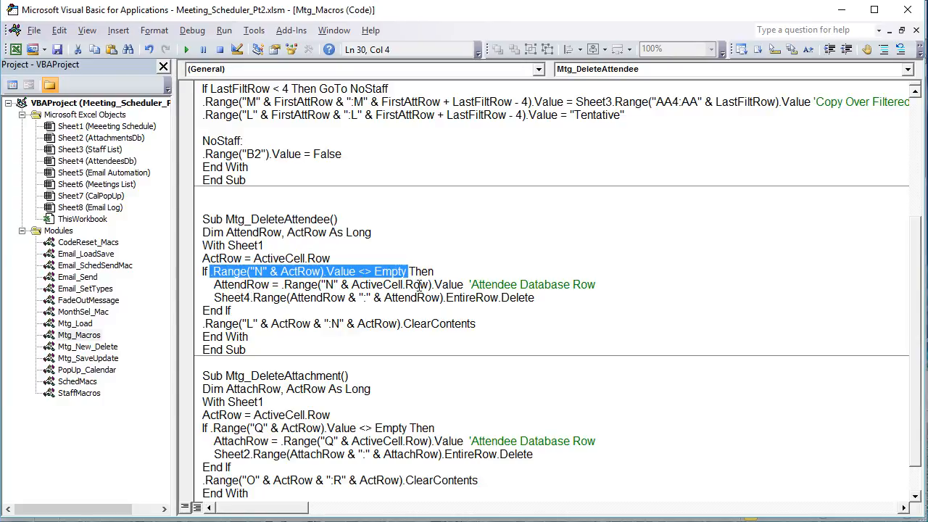
drag(648, 289, 208, 288)
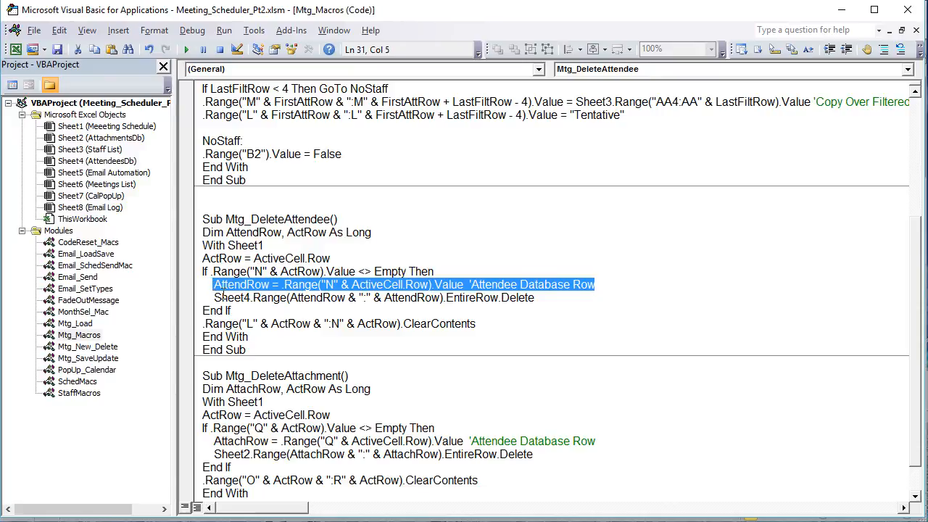
click(233, 286)
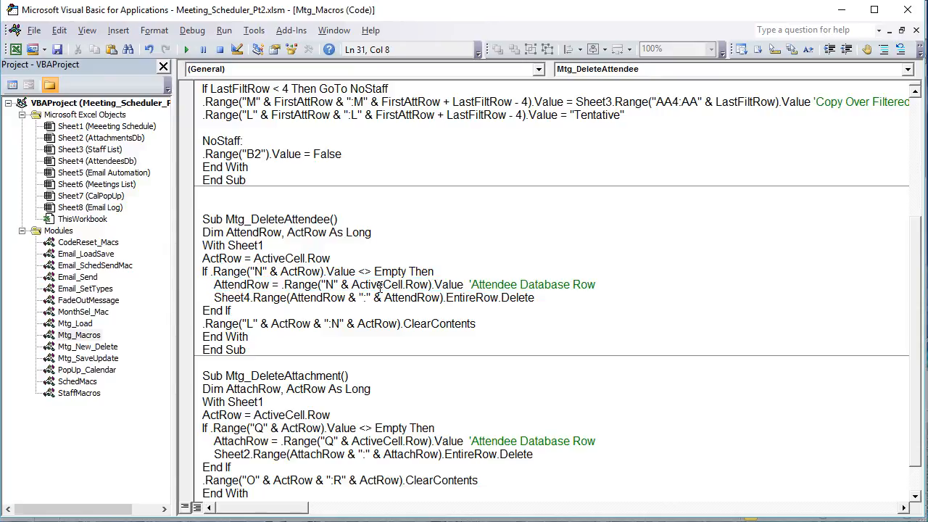
drag(470, 281, 283, 285)
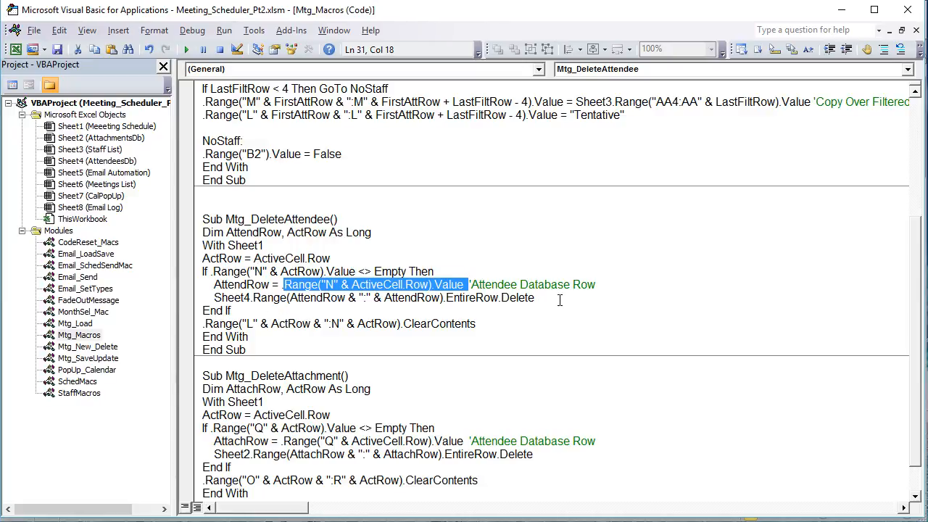
drag(560, 300, 181, 298)
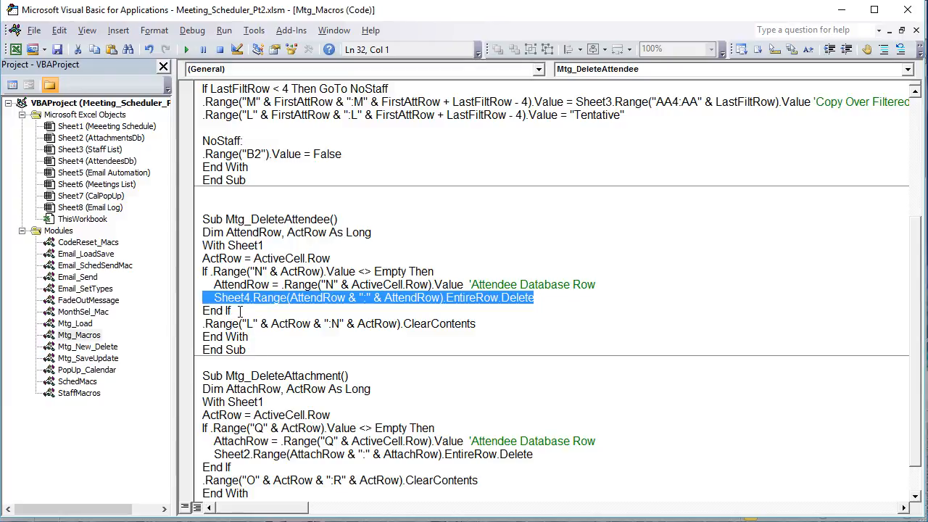
drag(251, 298, 234, 303)
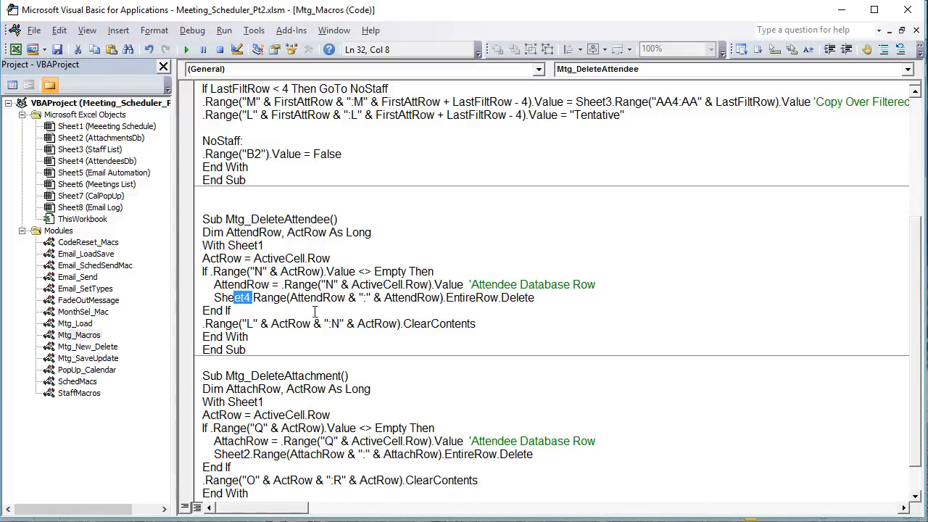
drag(346, 304, 297, 302)
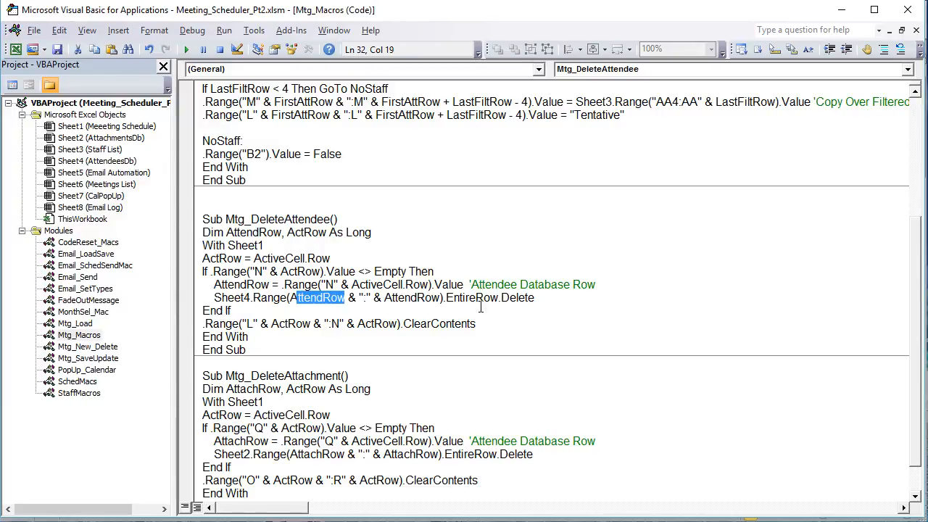
drag(493, 325, 207, 326)
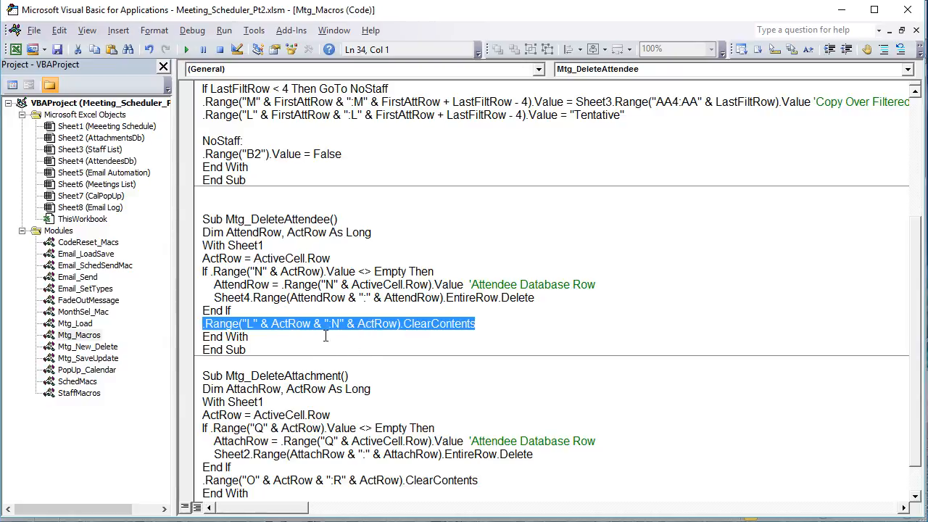
Examine the Mtg_DeleteAttachment macro, focusing on the AttachRow references in the line that deletes the Sheet2 row.
scroll(322, 308, down, 1)
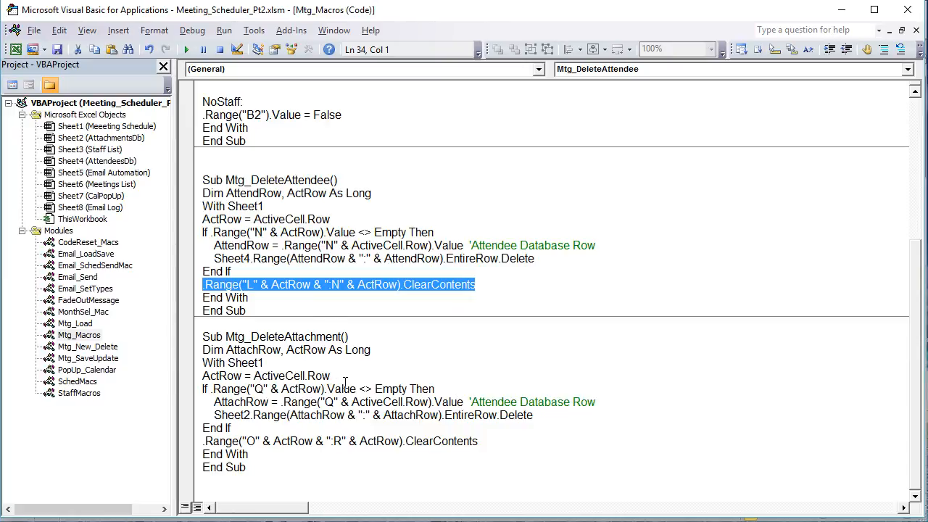
drag(347, 414, 297, 414)
drag(440, 414, 403, 414)
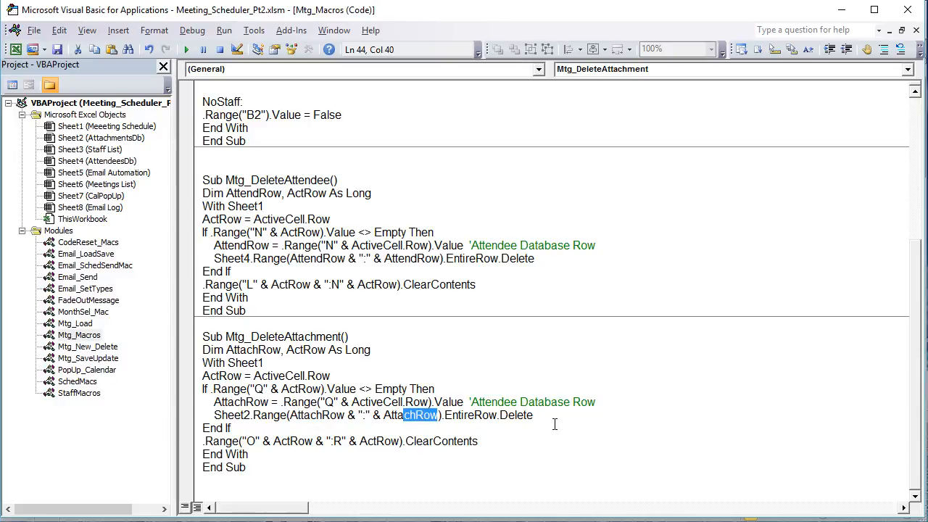
drag(555, 419, 222, 417)
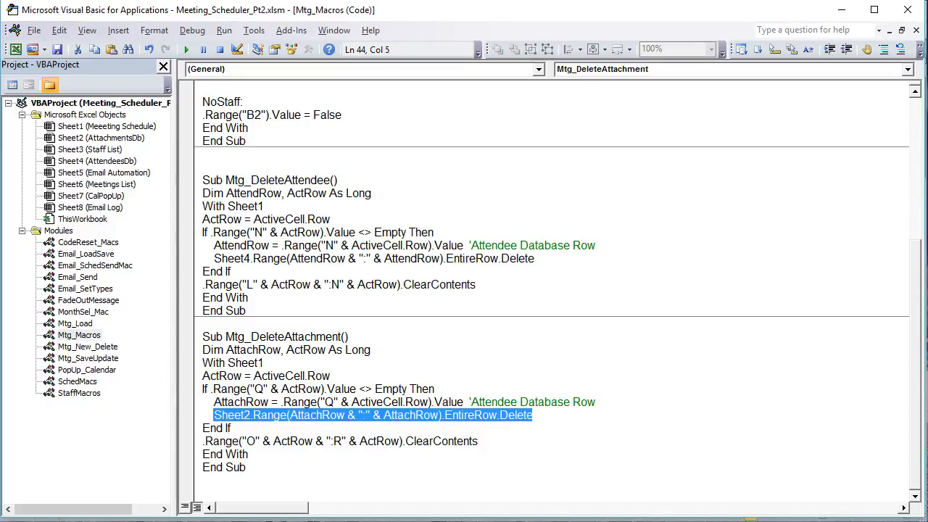
Switch to the Excel workbook and review the first Part 2 New Features entries and the Meeting Status choices in P7.
key(alt+F11)
drag(628, 503, 663, 504)
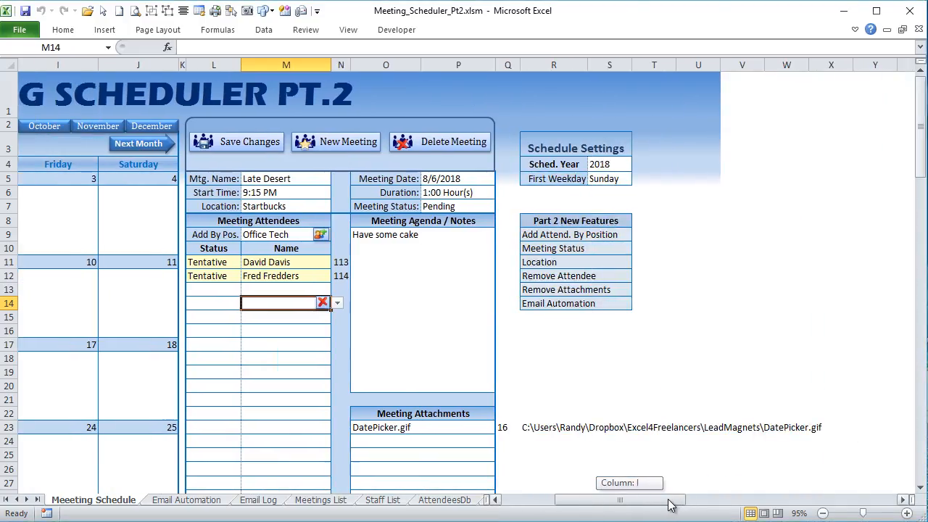
click(581, 235)
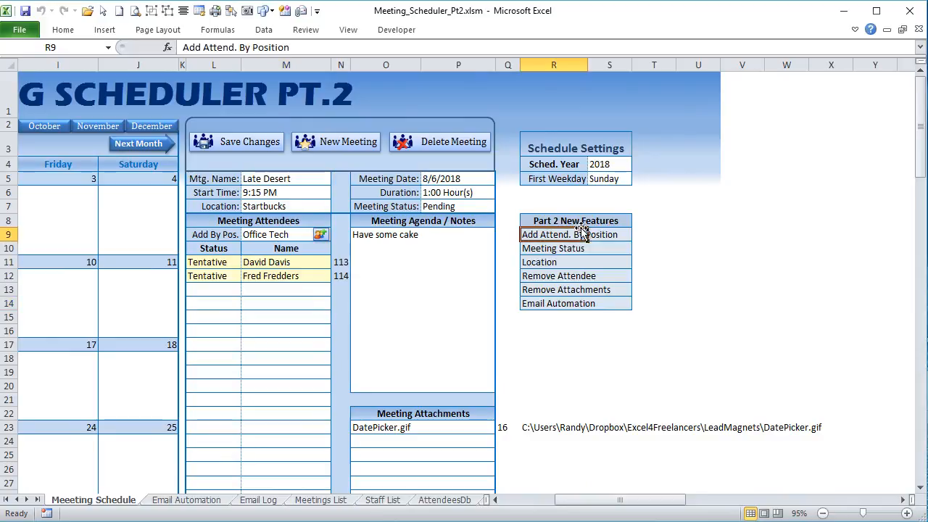
click(584, 249)
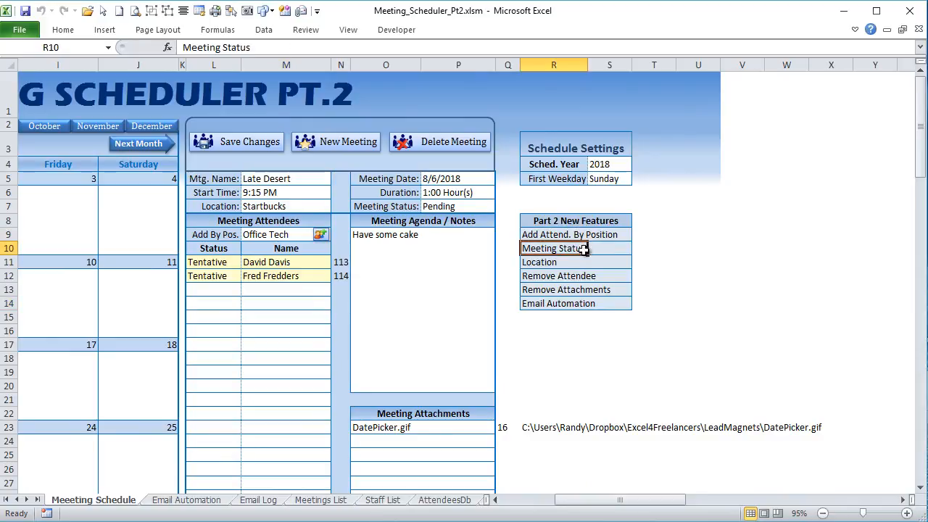
click(459, 206)
click(502, 206)
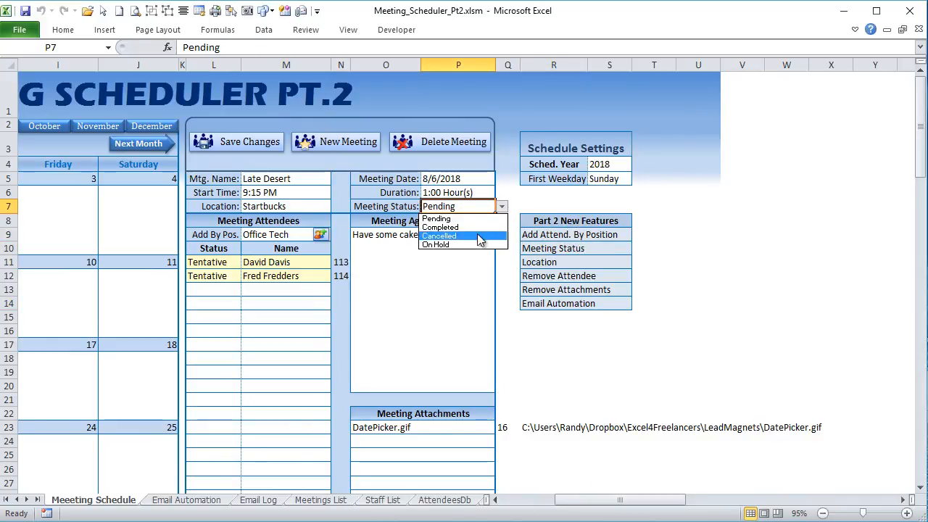
click(501, 207)
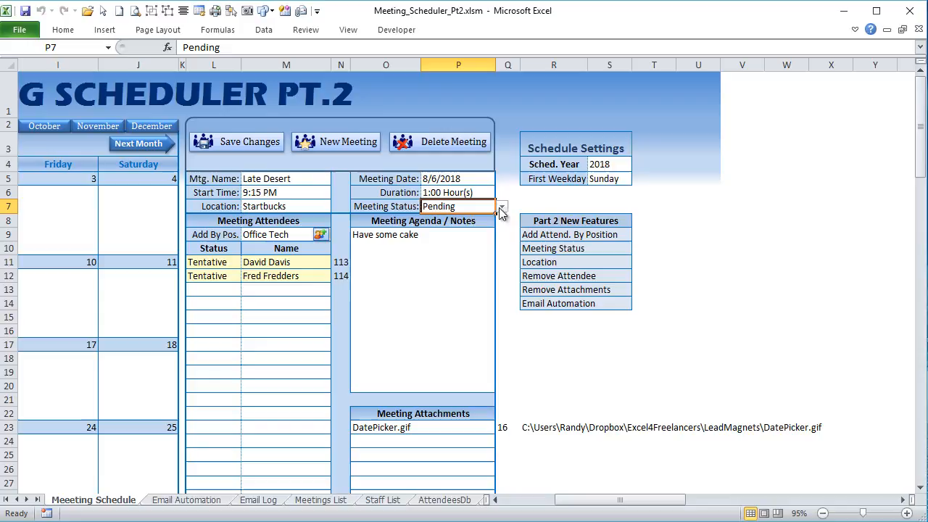
Review the meeting's Location field and the remaining Part 2 New Features entries, from Location through Email Automation.
click(305, 207)
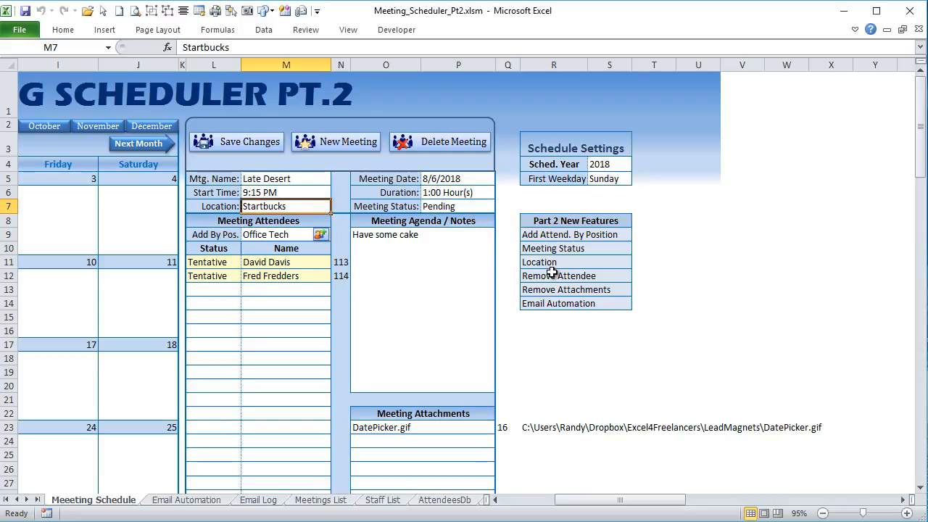
click(457, 207)
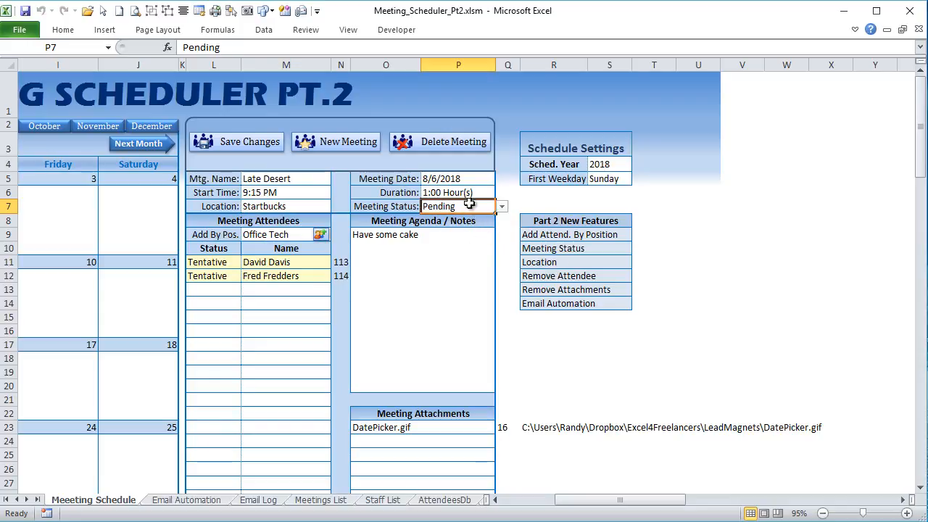
click(529, 260)
click(540, 280)
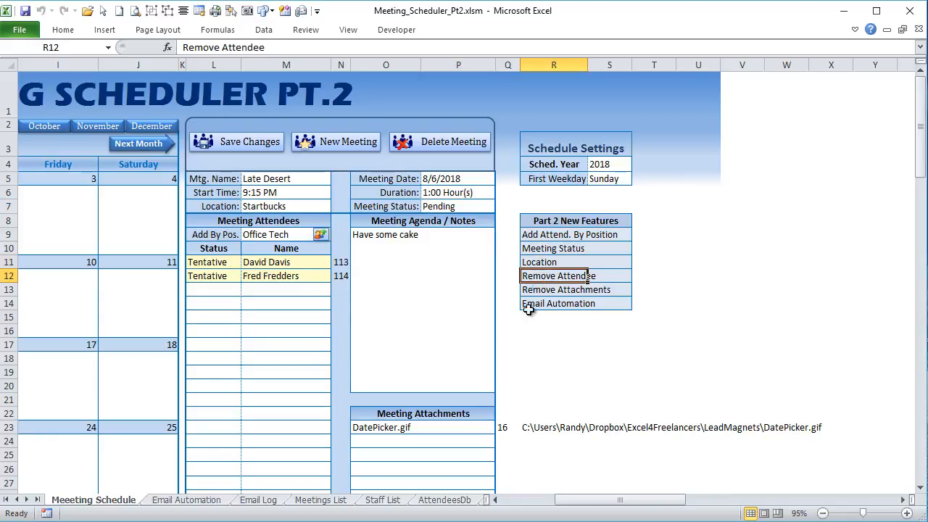
click(545, 290)
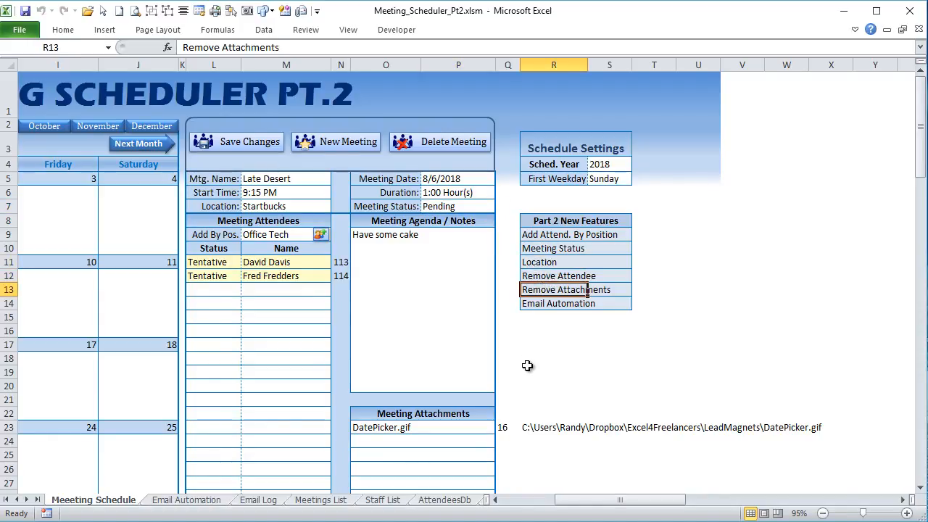
click(533, 305)
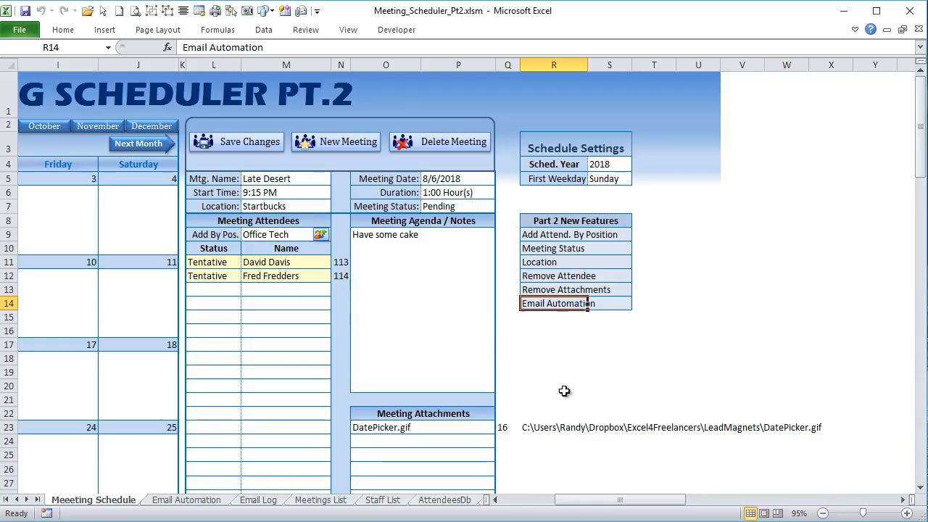
drag(615, 503, 582, 502)
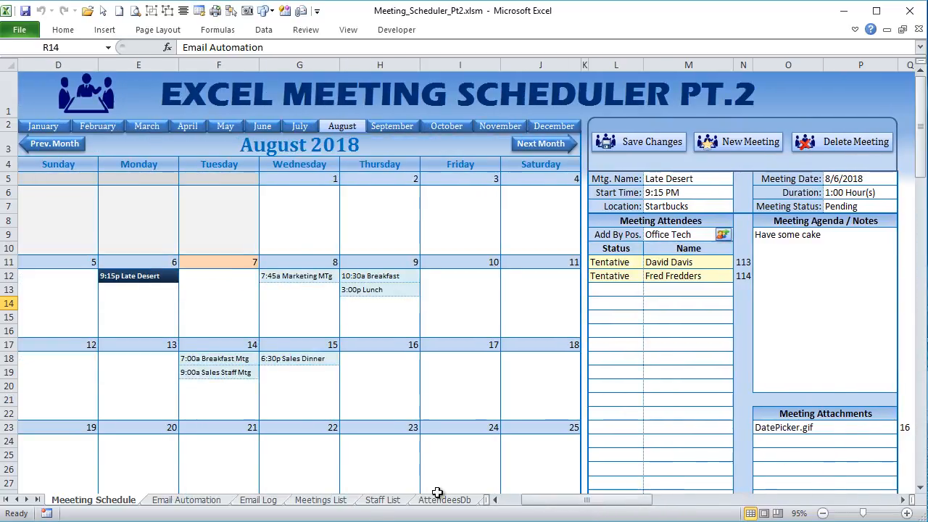
On the Email Automation sheet, load the New Meeting trigger and give the row 18 cell references above the table a black font.
click(189, 500)
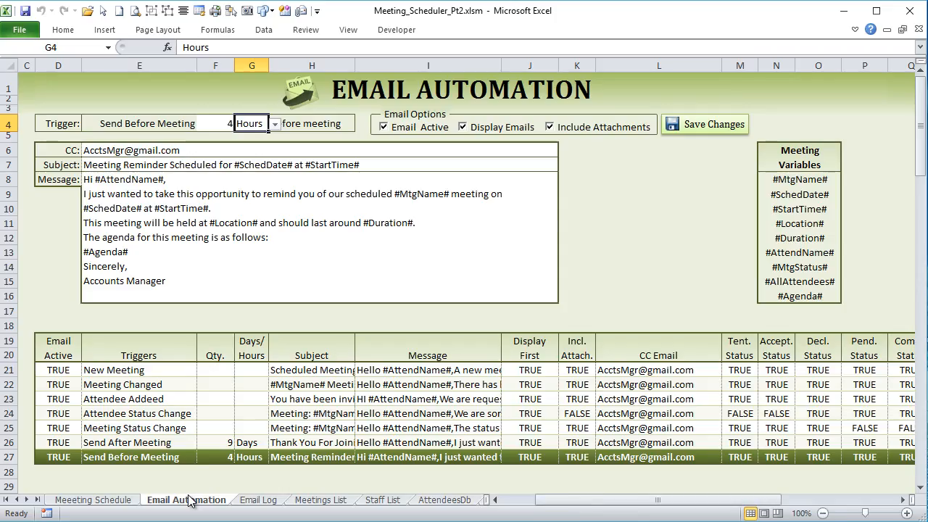
click(110, 371)
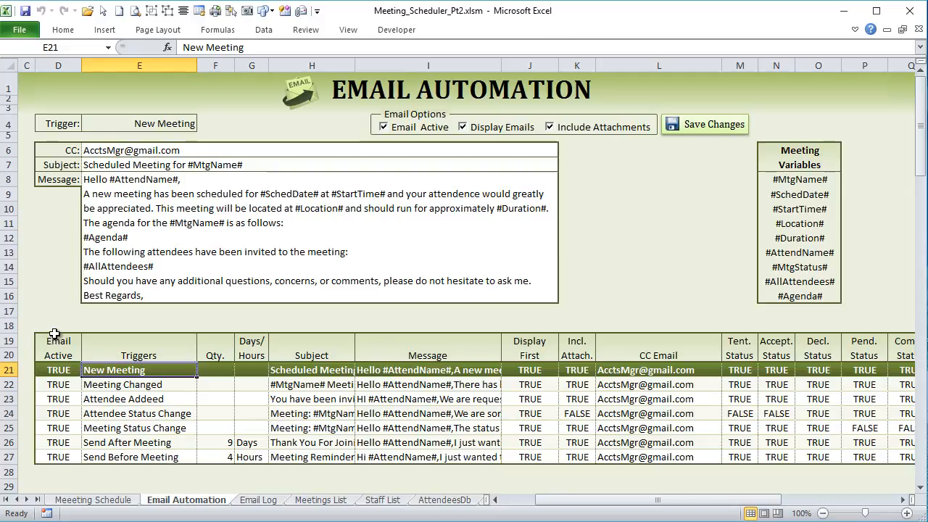
drag(46, 320, 737, 328)
drag(670, 503, 541, 503)
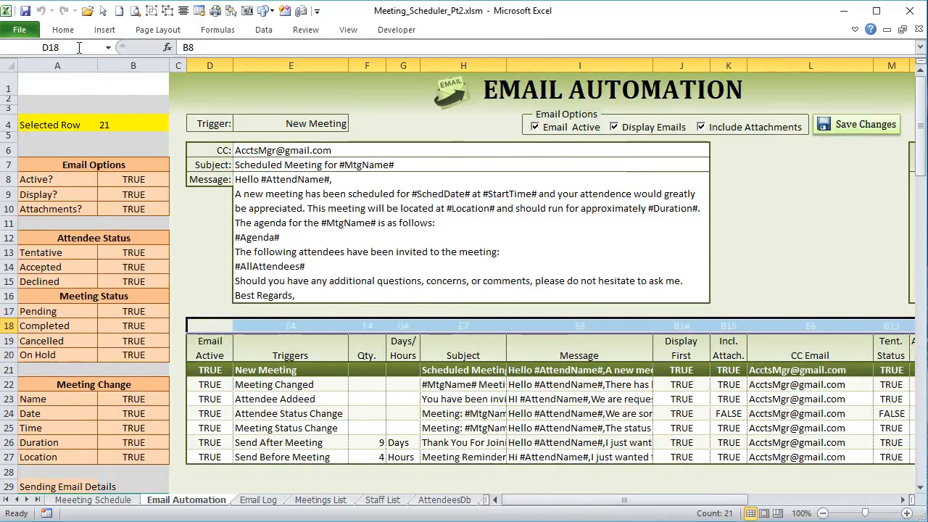
click(64, 30)
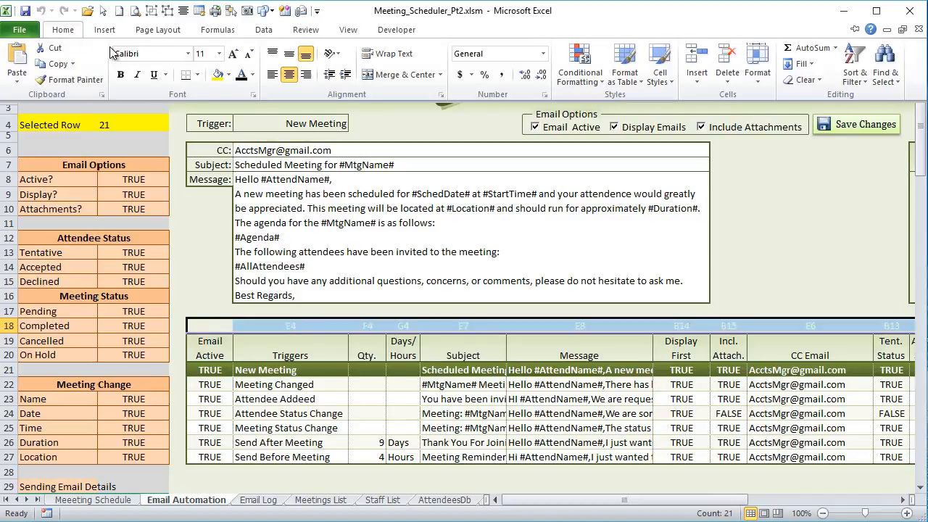
click(242, 77)
click(194, 248)
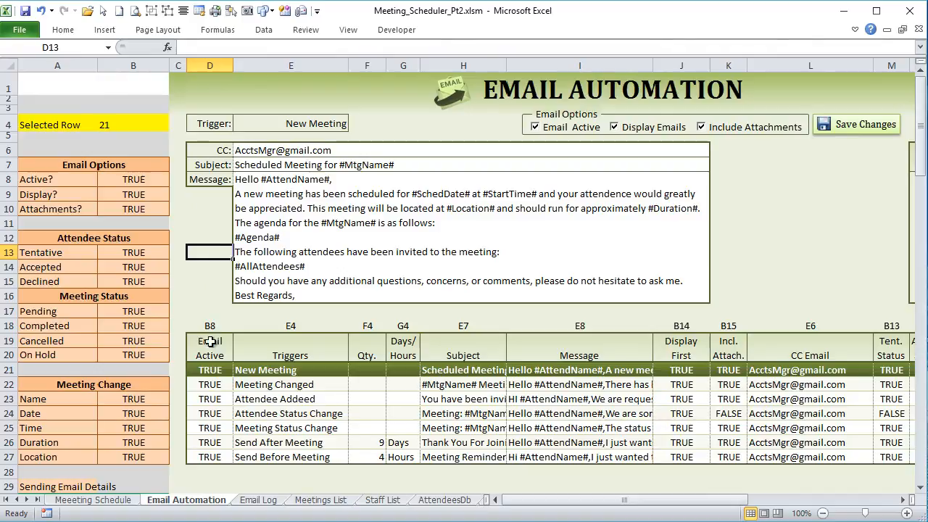
Examine the Email Active column in D19:D27 and the Email Options values it maps to in B8:B10.
click(210, 373)
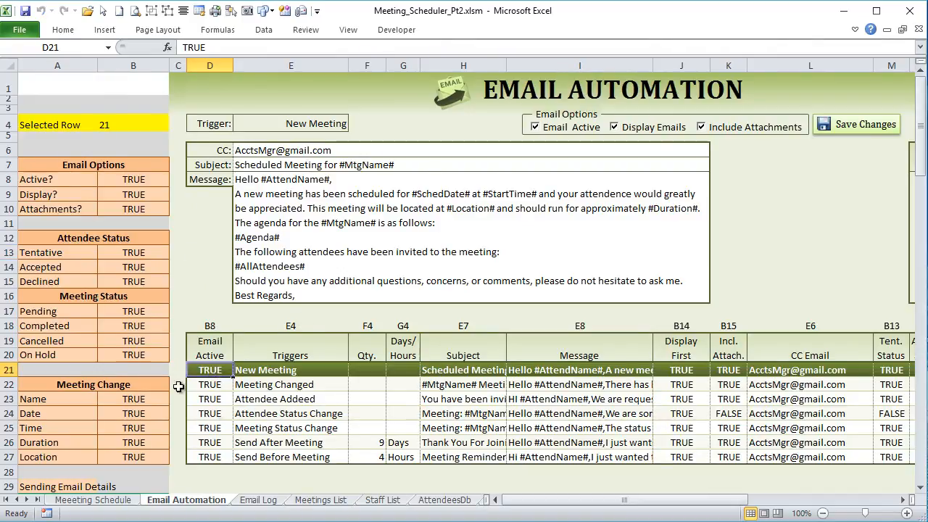
drag(509, 504, 551, 468)
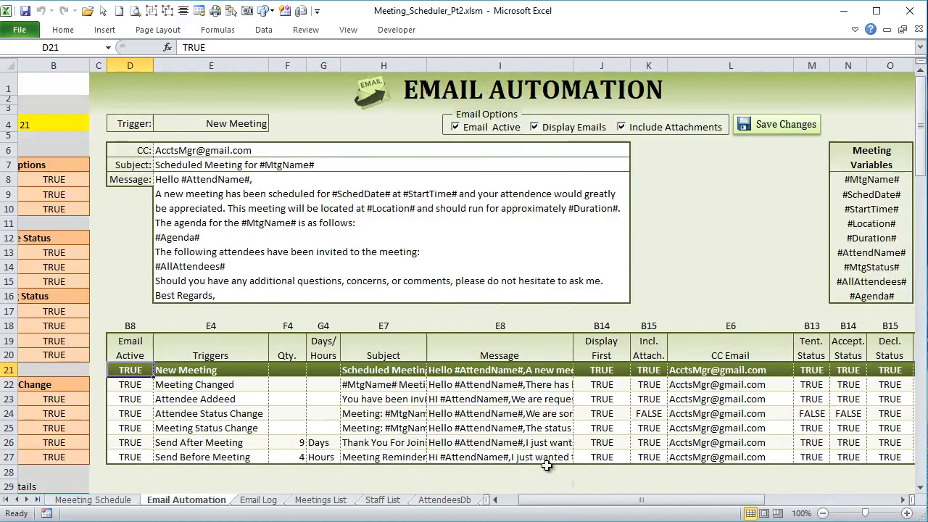
drag(113, 350, 128, 457)
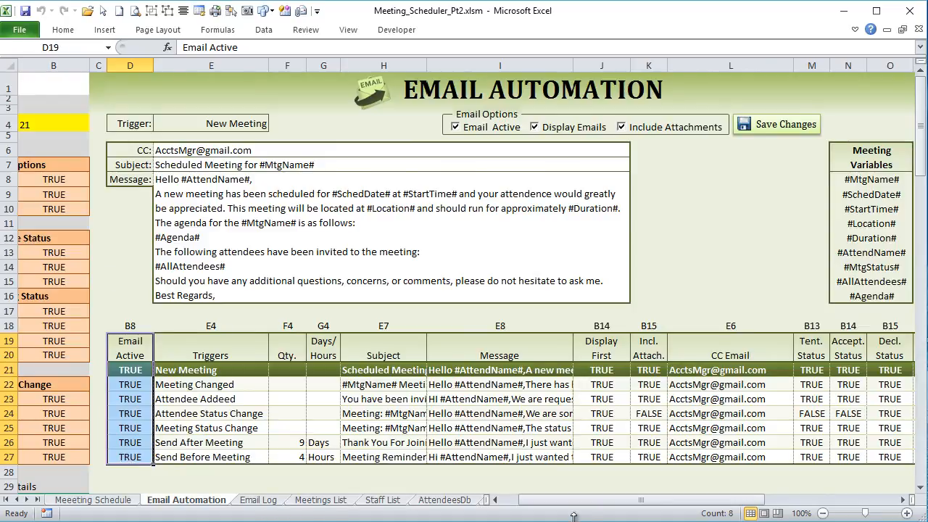
click(495, 500)
drag(128, 180, 124, 206)
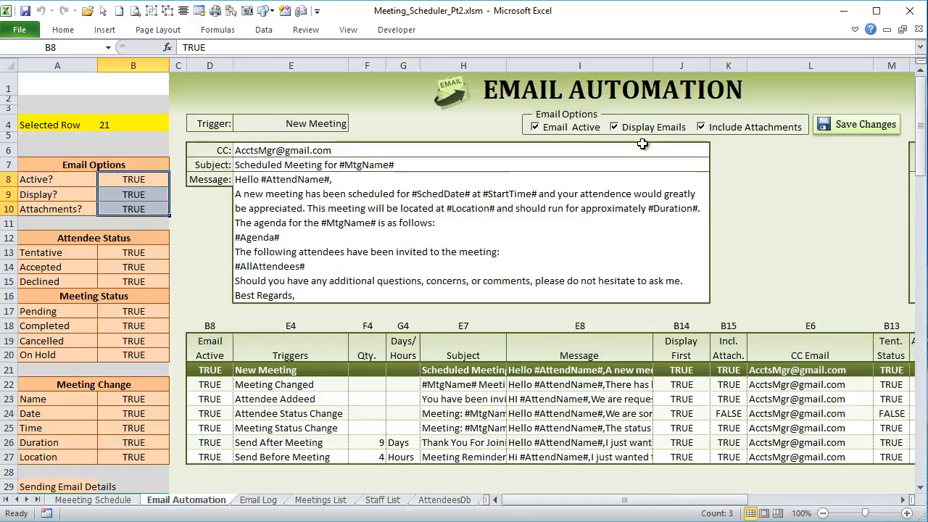
Toggle the Email Active and Display Emails options off and back on to test their linked cells B8 and B9.
click(536, 133)
click(534, 133)
click(535, 132)
click(534, 133)
click(535, 132)
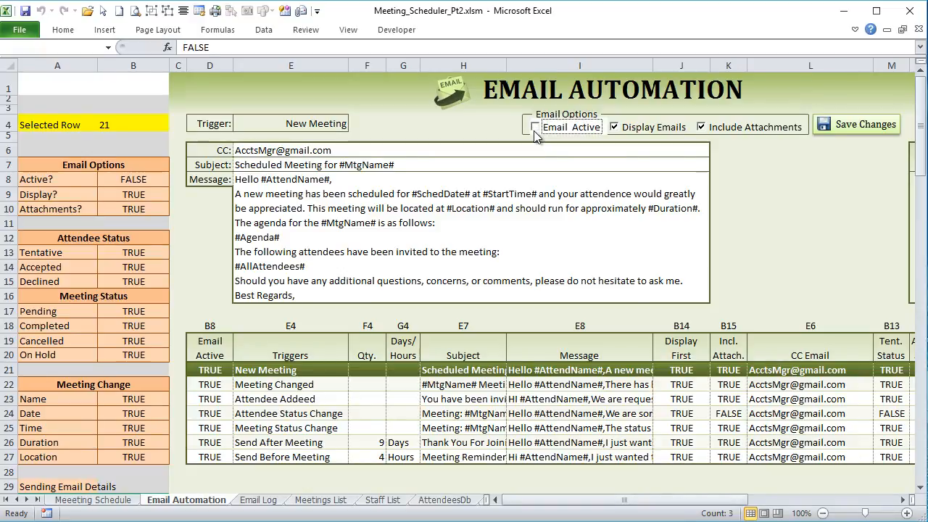
click(535, 134)
click(631, 129)
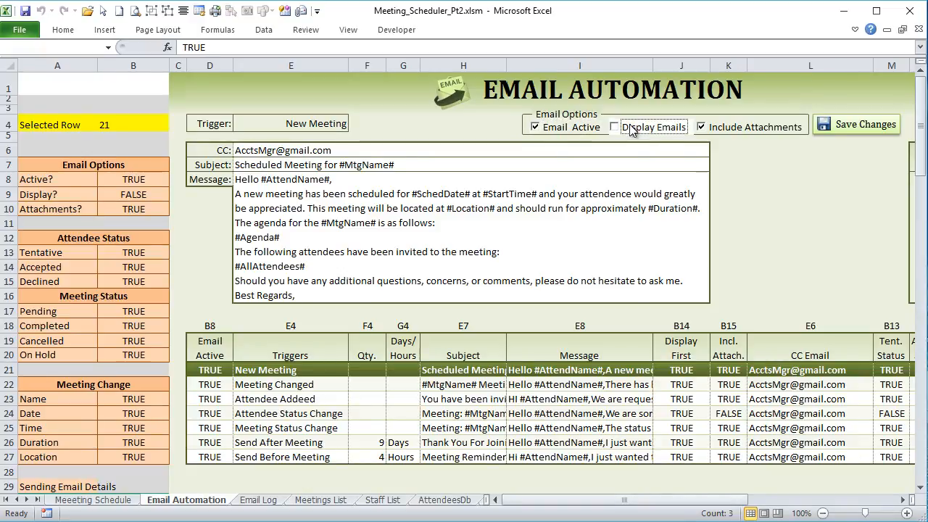
click(631, 129)
click(632, 130)
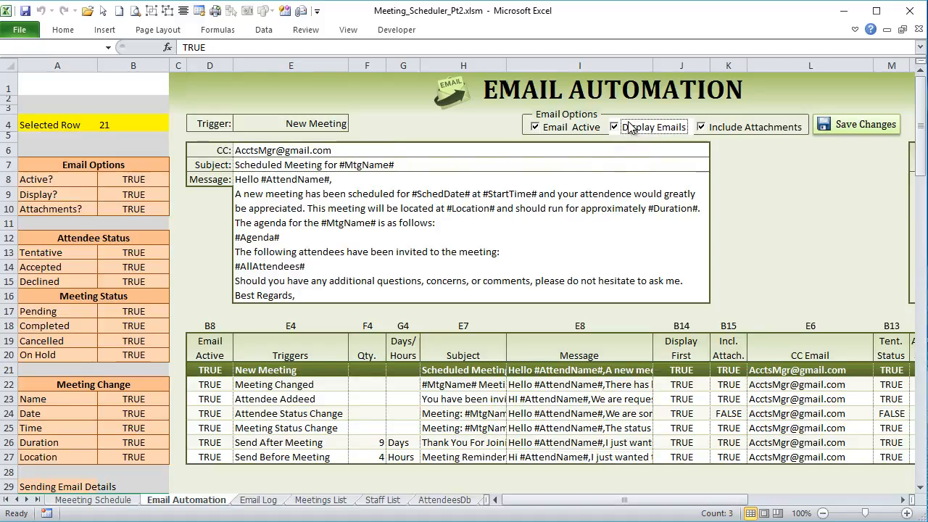
Test the Include Attachments option, and step down the trigger rows below New Meeting to load their email settings.
ctrl+click(708, 128)
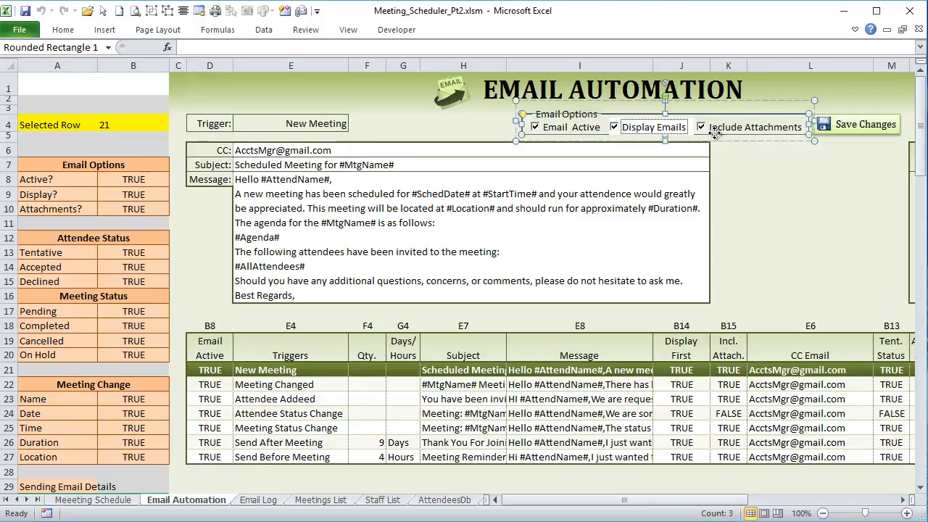
click(709, 128)
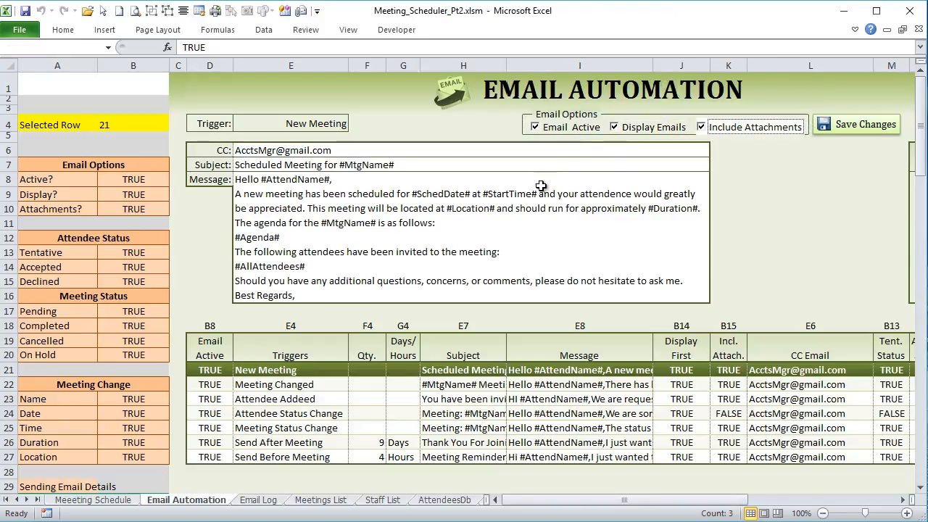
click(277, 386)
key(Down)
key(Down)
key(Down)
key(Down)
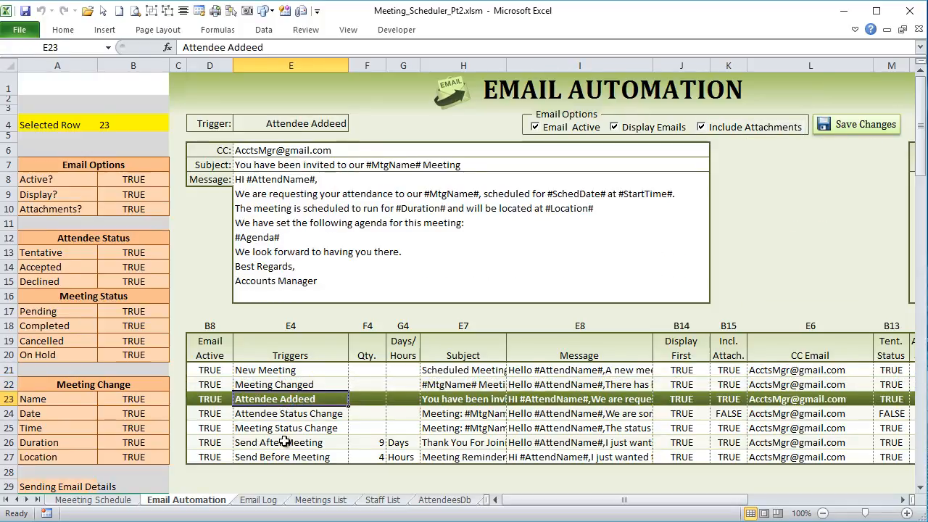
Load the New Meeting trigger, turn off its Email Active option and save the changes.
click(293, 372)
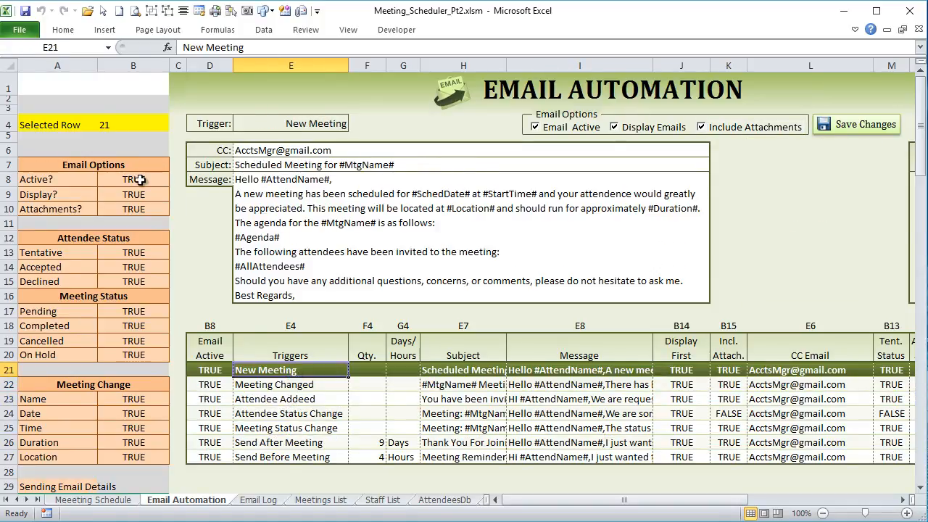
click(567, 129)
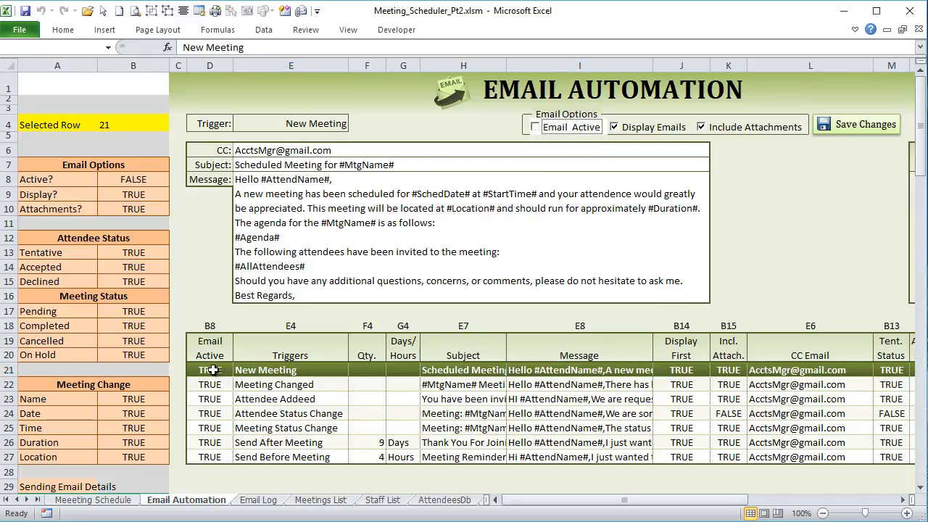
click(841, 131)
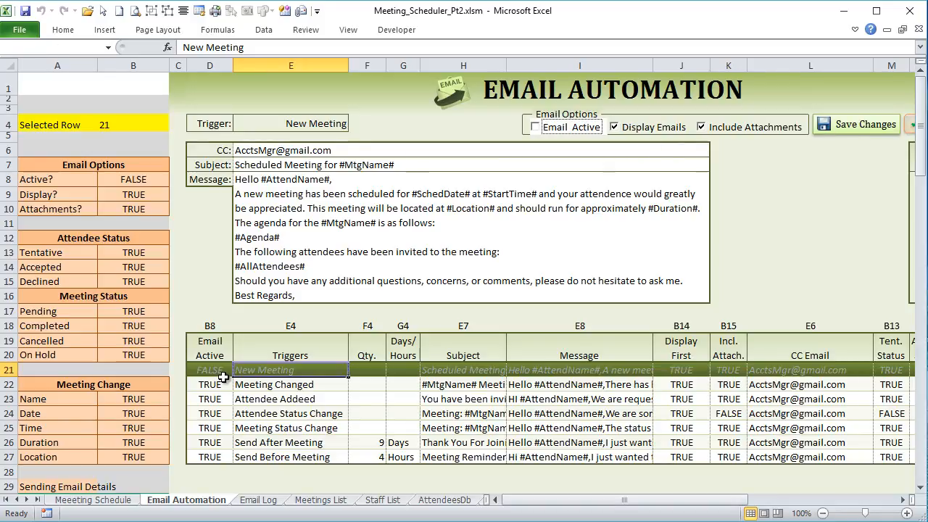
Load the Meeting Status Change and Send Before Meeting triggers, and return to New Meeting to check its saved Email Active value.
click(262, 426)
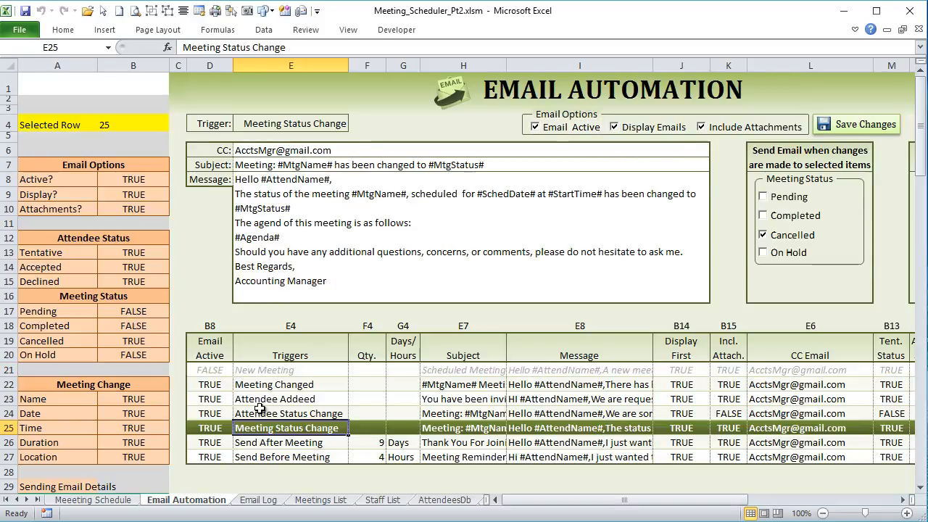
click(206, 370)
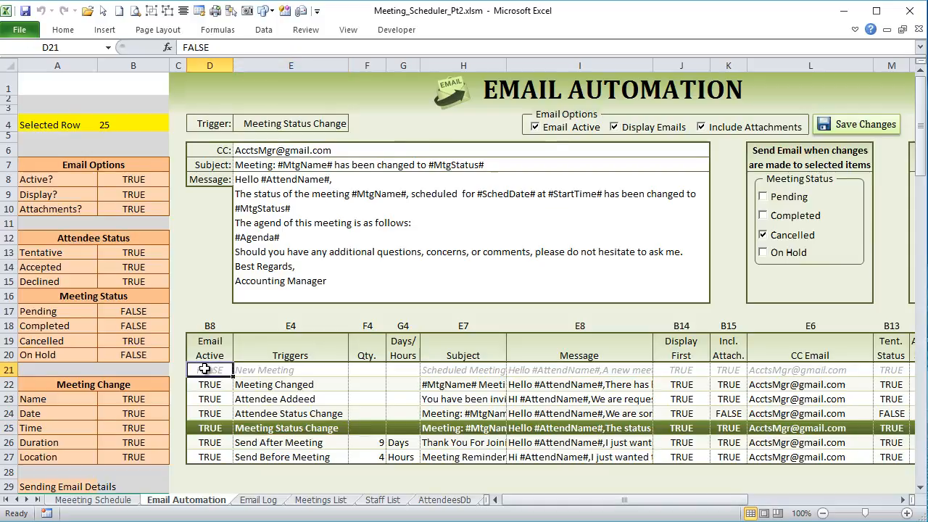
click(345, 457)
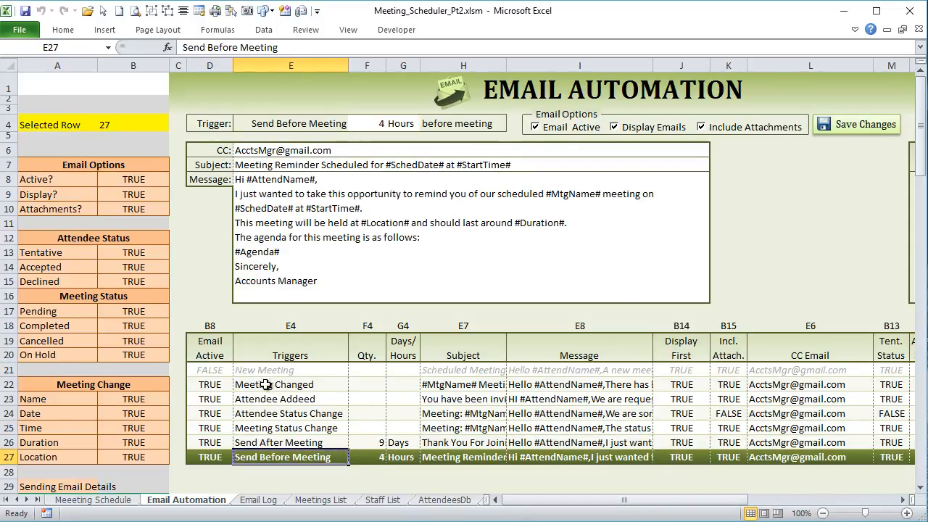
click(224, 371)
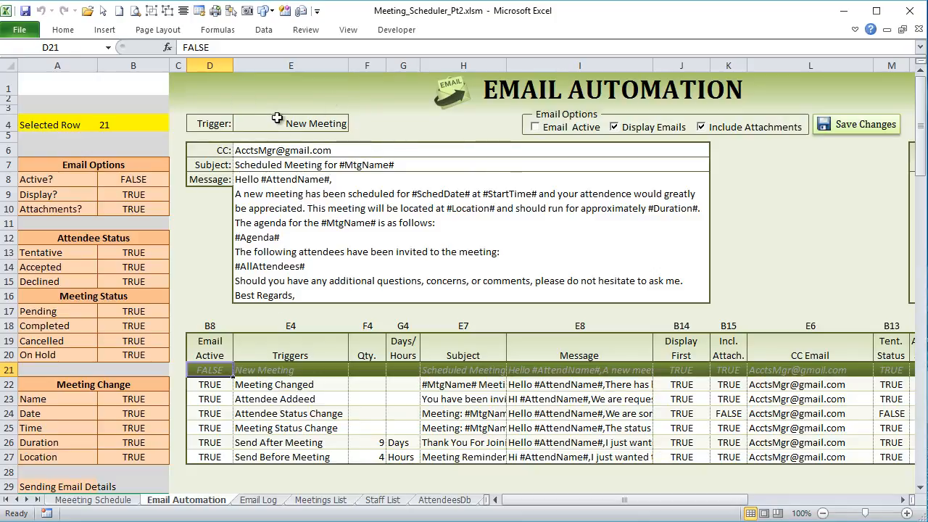
On the Meeeting Schedule sheet, start a new meeting named Breakfast with a 3:15 AM start time.
click(95, 501)
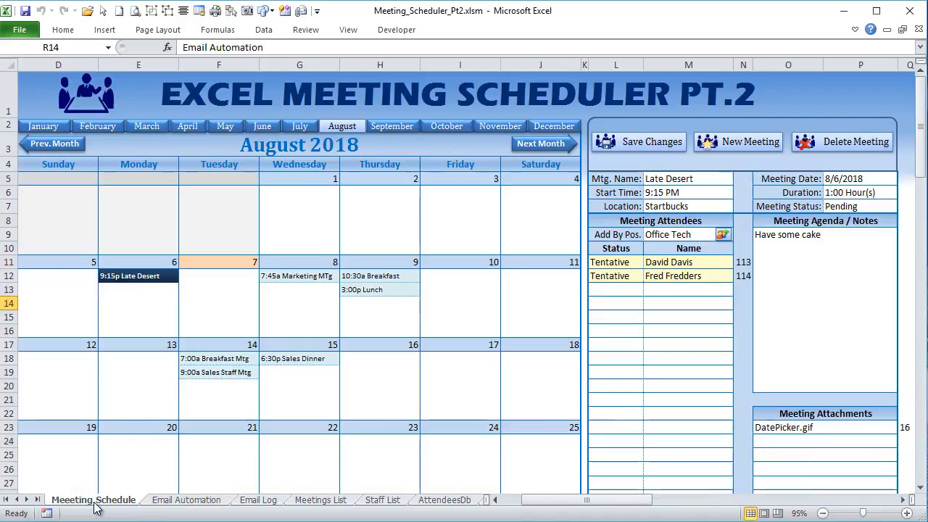
click(737, 141)
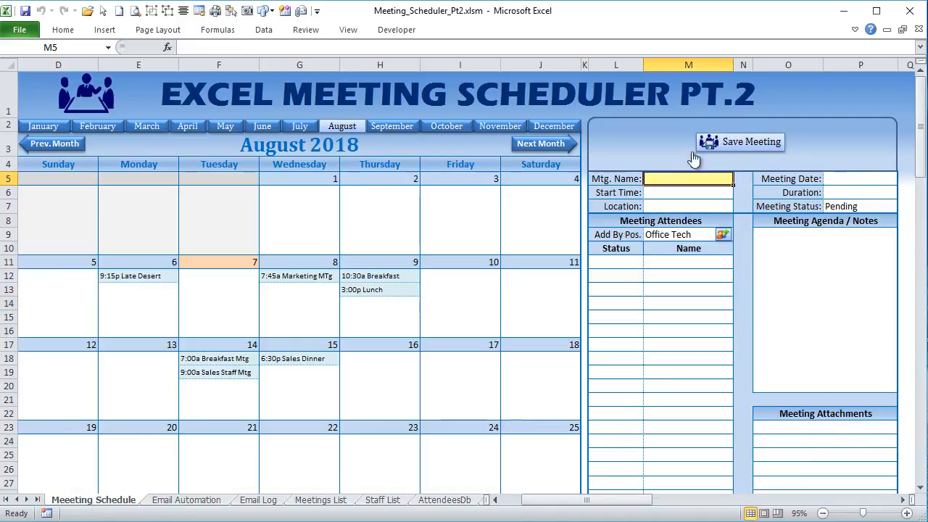
text(Breakfast)
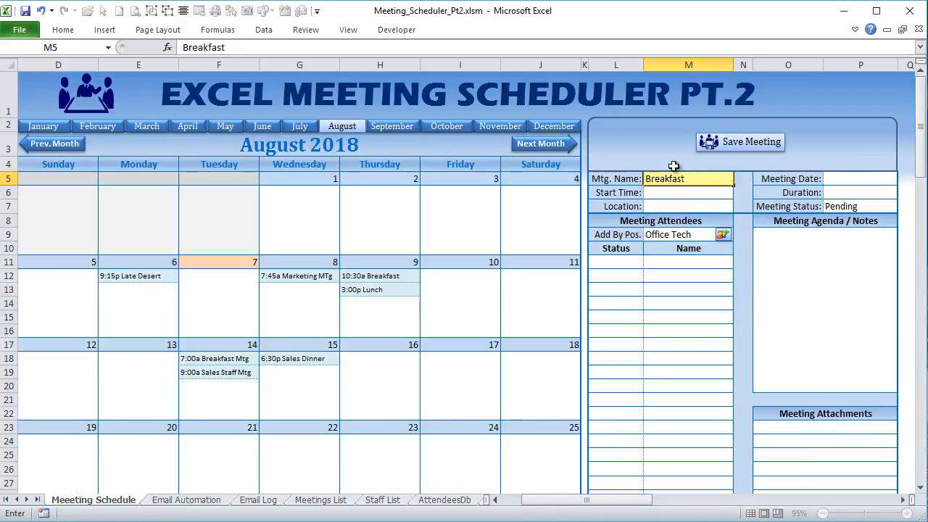
key(Return)
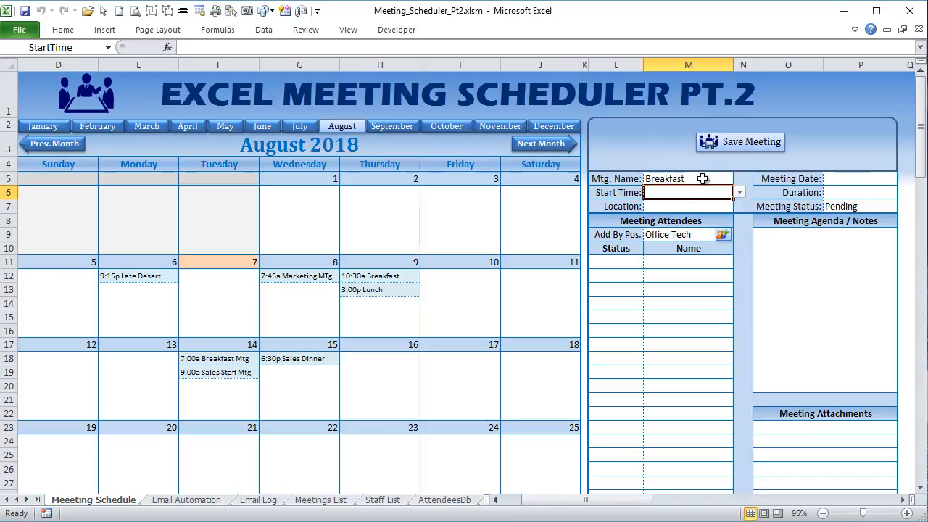
click(740, 193)
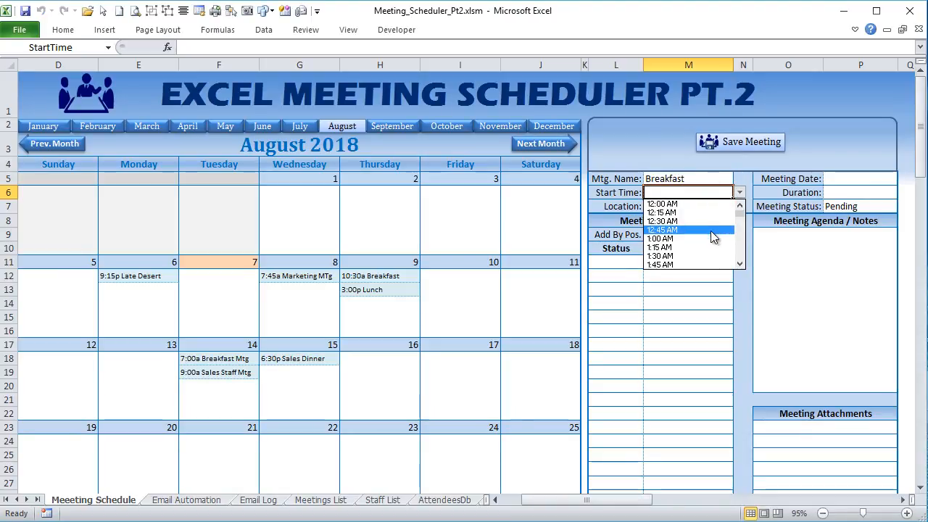
scroll(714, 236, down, 3)
click(705, 256)
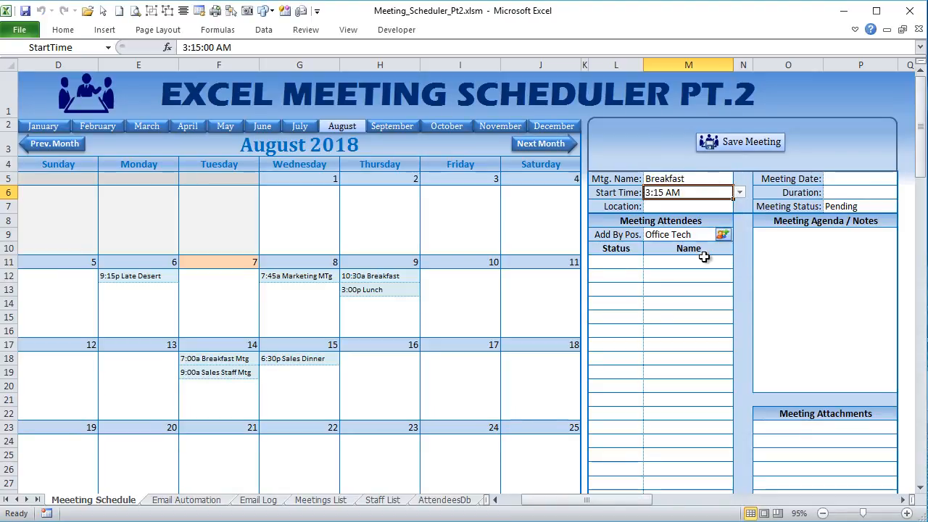
Set the Breakfast meeting's location to Starbucks and its meeting date to 8/29/2018.
click(721, 205)
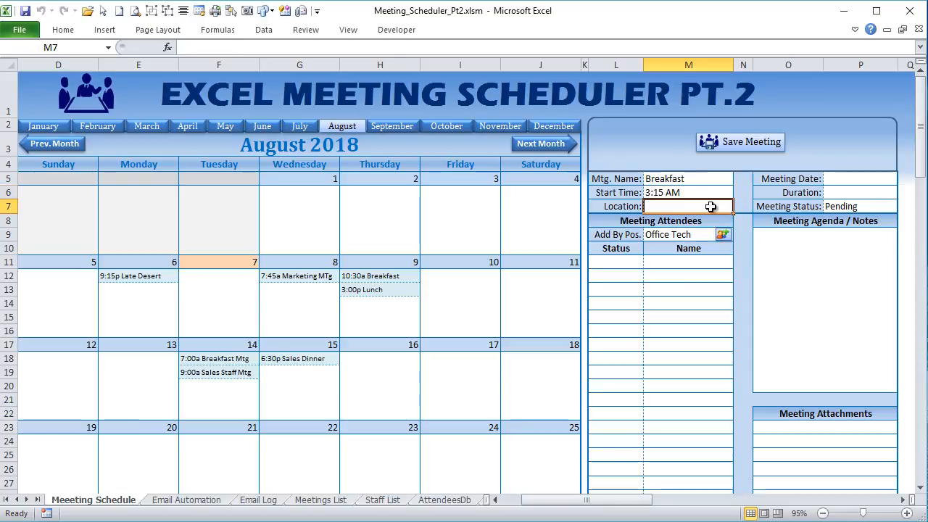
text(Str)
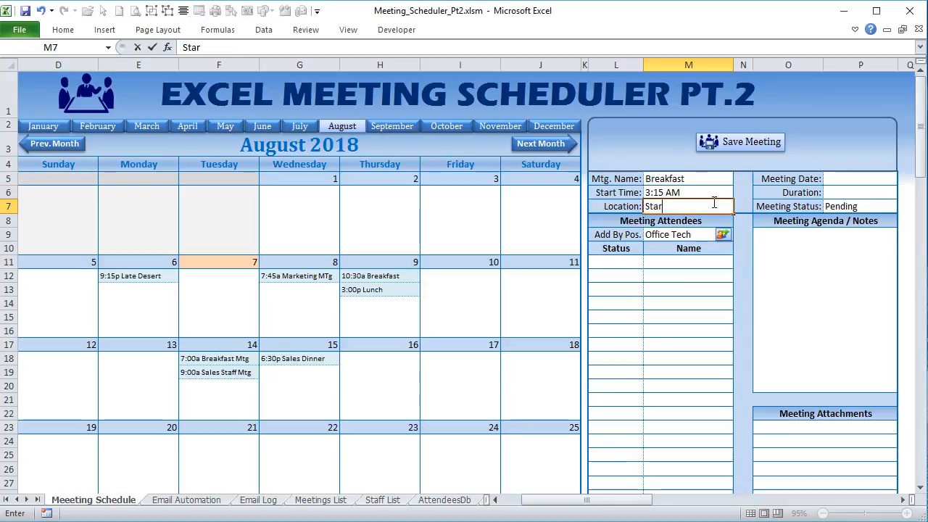
text(rbucks)
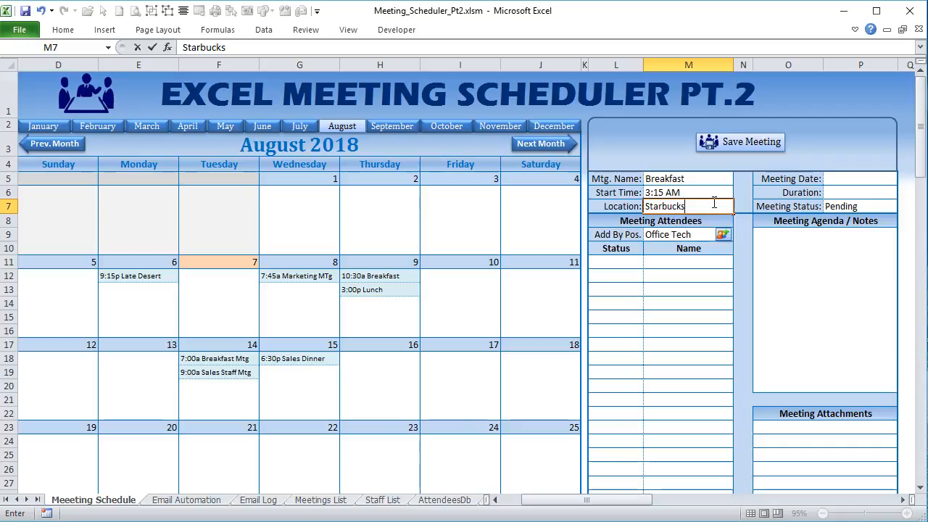
key(Tab)
click(861, 182)
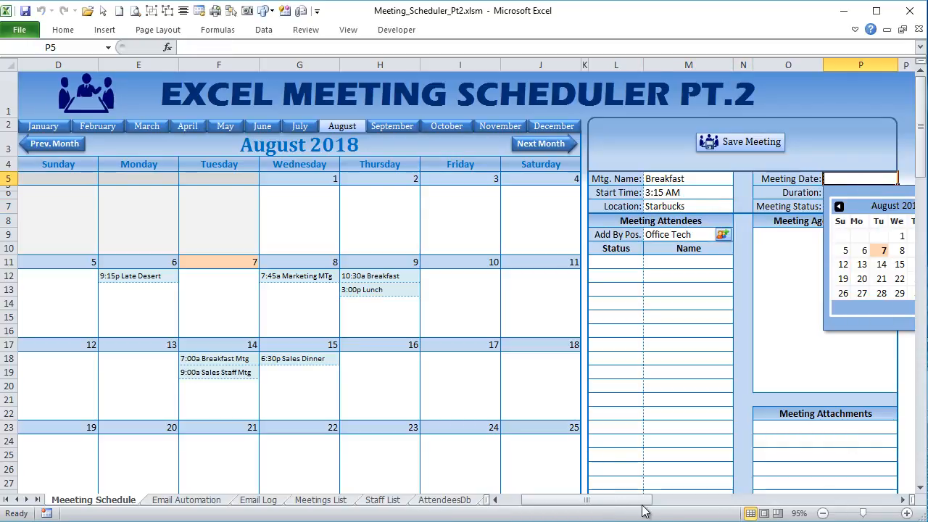
click(823, 513)
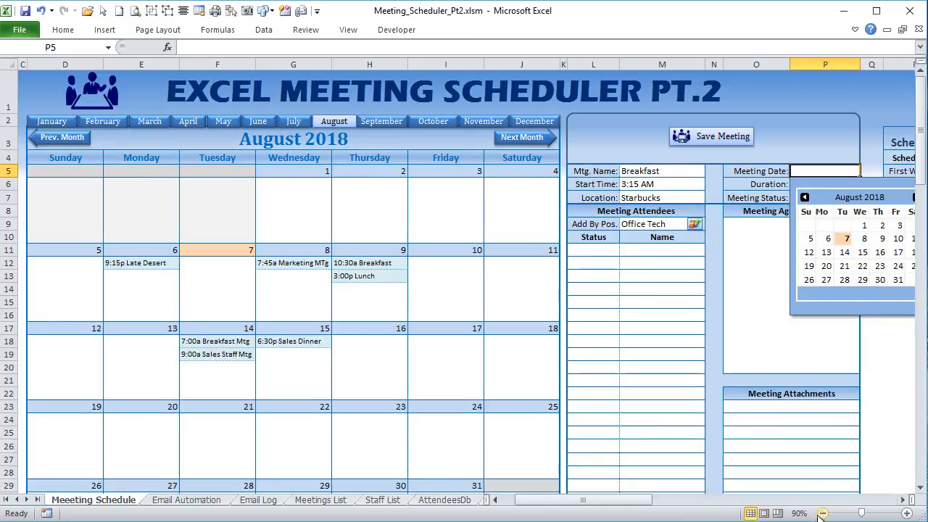
click(903, 500)
click(903, 500)
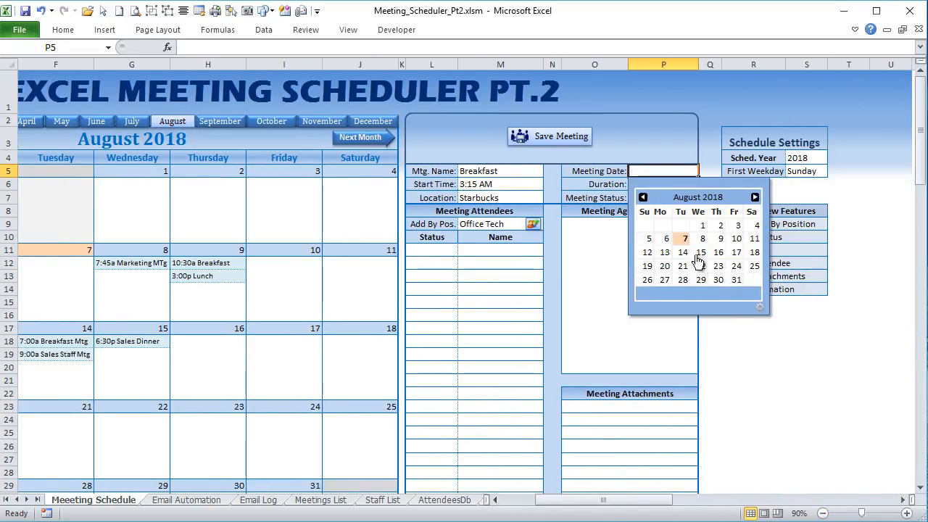
click(702, 280)
Set the Breakfast meeting's duration to 1:15 hours and save the meeting.
click(671, 185)
click(705, 184)
click(671, 247)
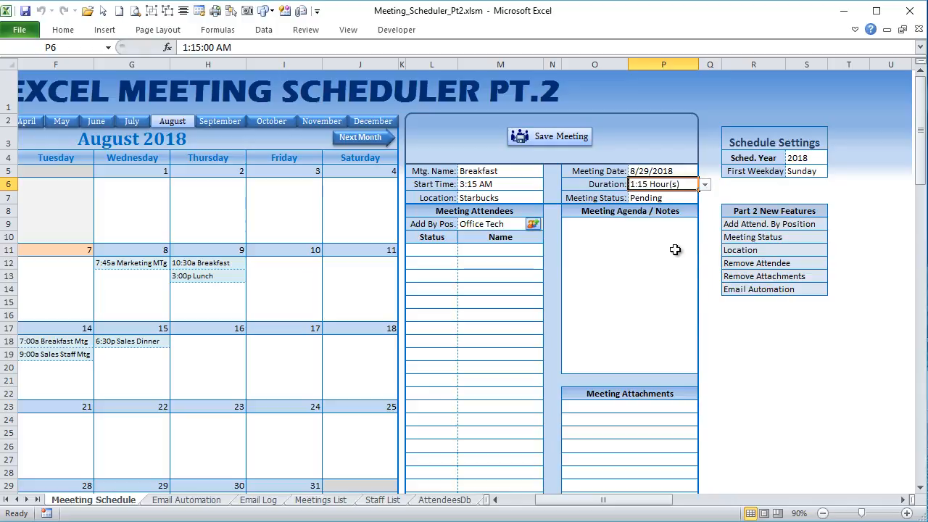
click(585, 142)
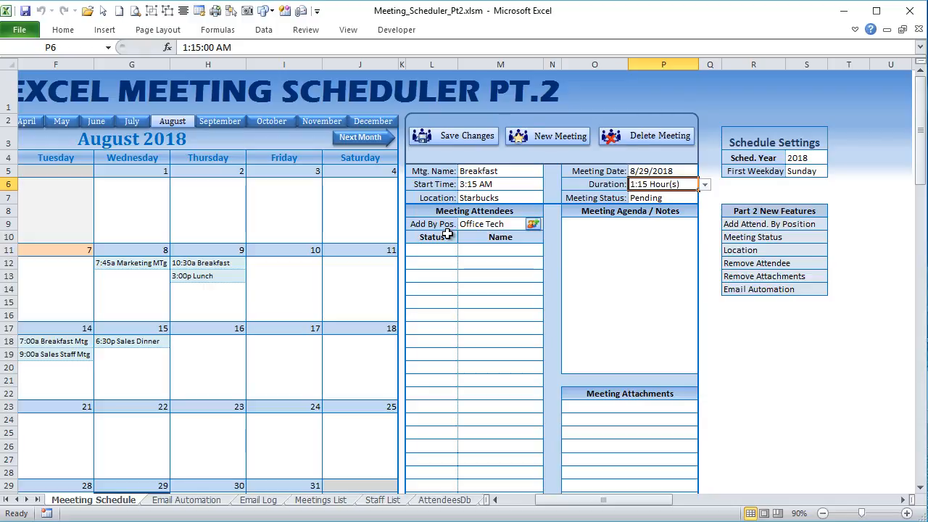
On the Email Automation sheet, turn Email Active back on for the New Meeting trigger and save the changes.
click(205, 504)
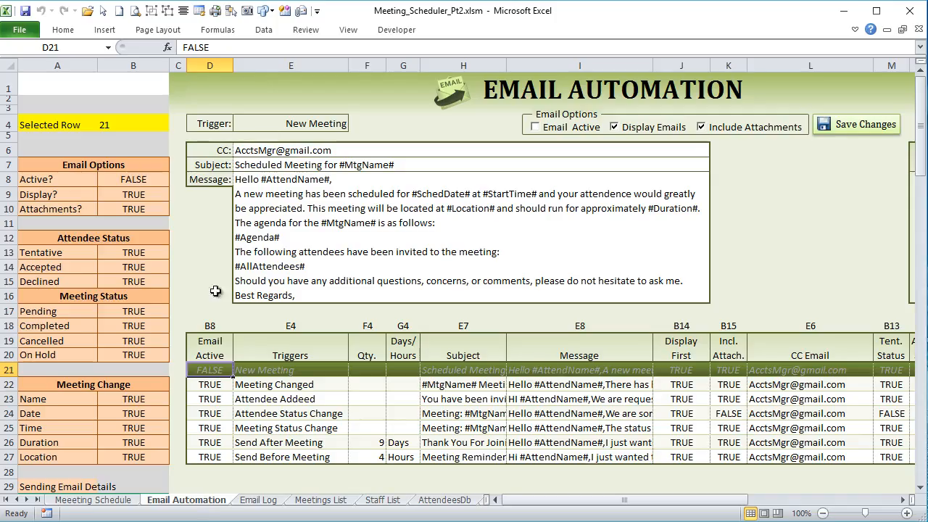
click(535, 128)
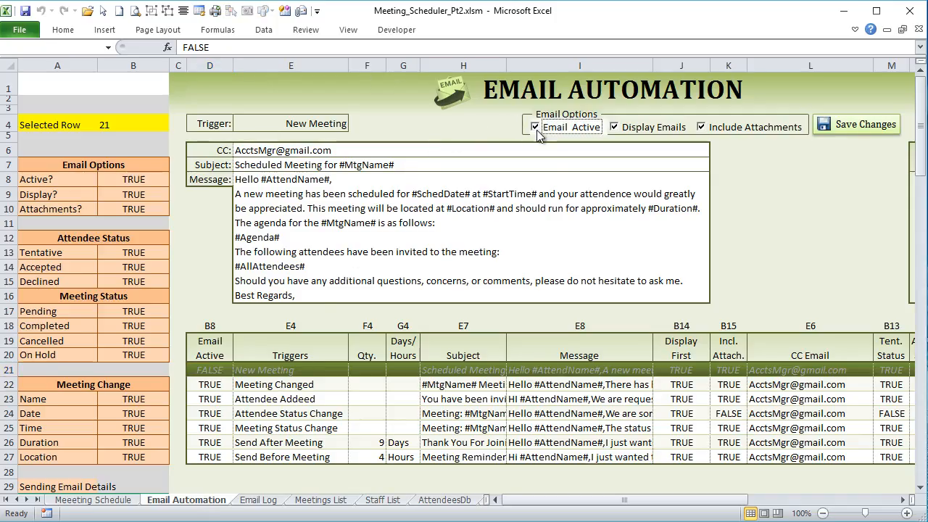
click(856, 138)
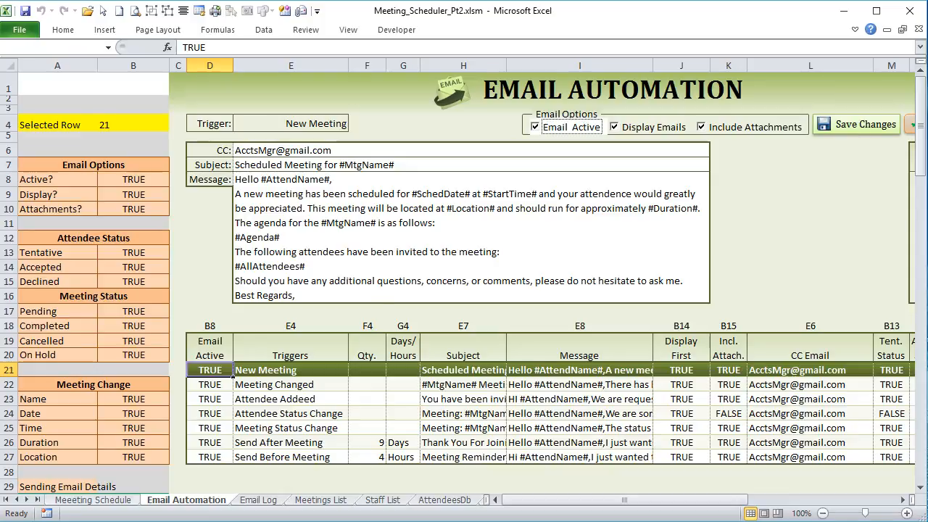
On the Meeeting Schedule sheet, start another new meeting named Lunch with a 1:00 AM start time.
click(93, 500)
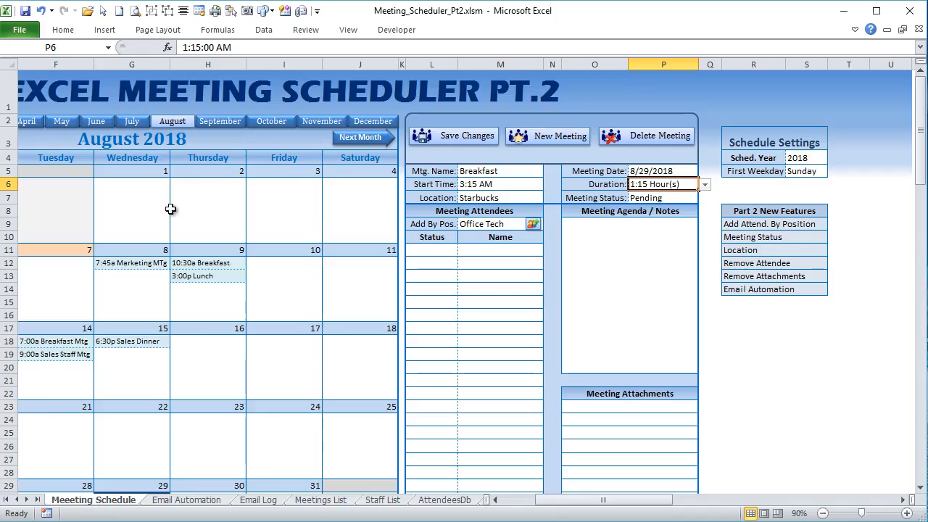
click(530, 138)
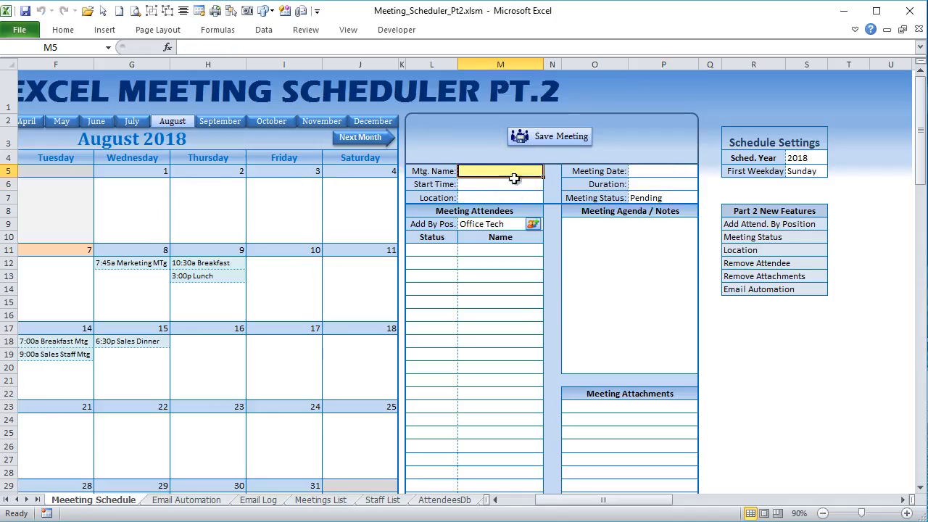
text(Lunch)
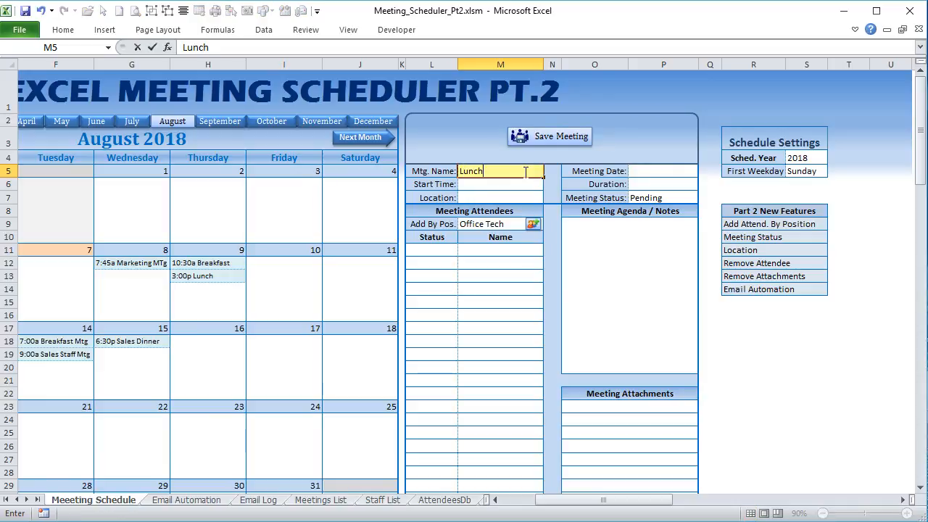
key(Return)
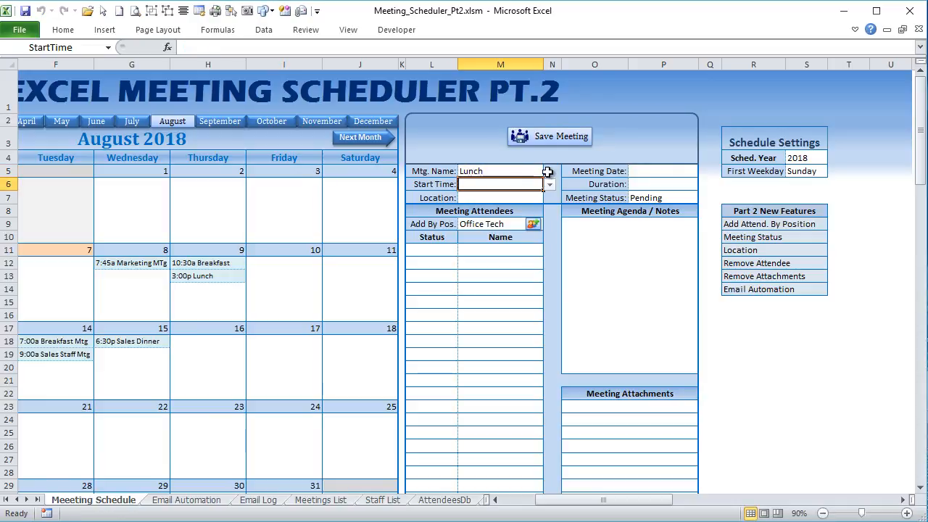
click(550, 184)
click(516, 230)
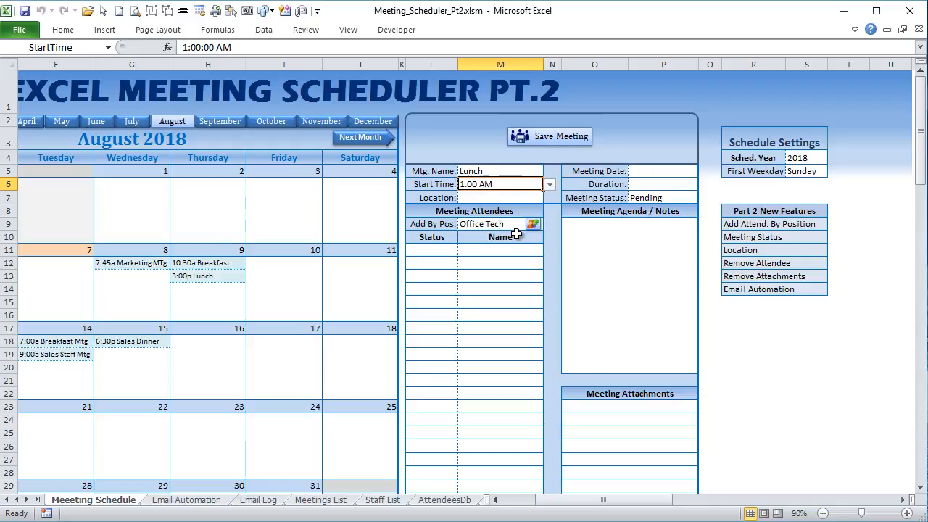
click(523, 198)
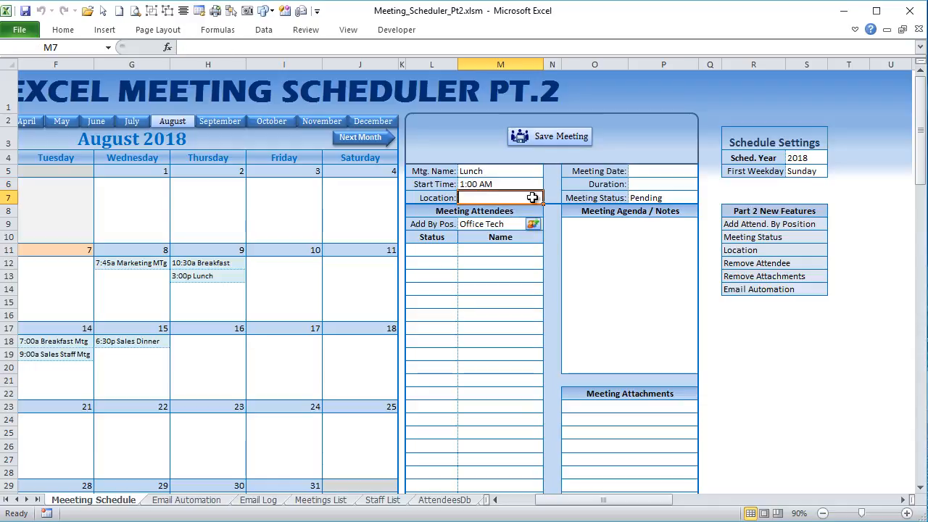
Change the Lunch meeting's start time to 3:00 PM and select its Location field.
click(532, 184)
click(549, 184)
drag(549, 204, 551, 236)
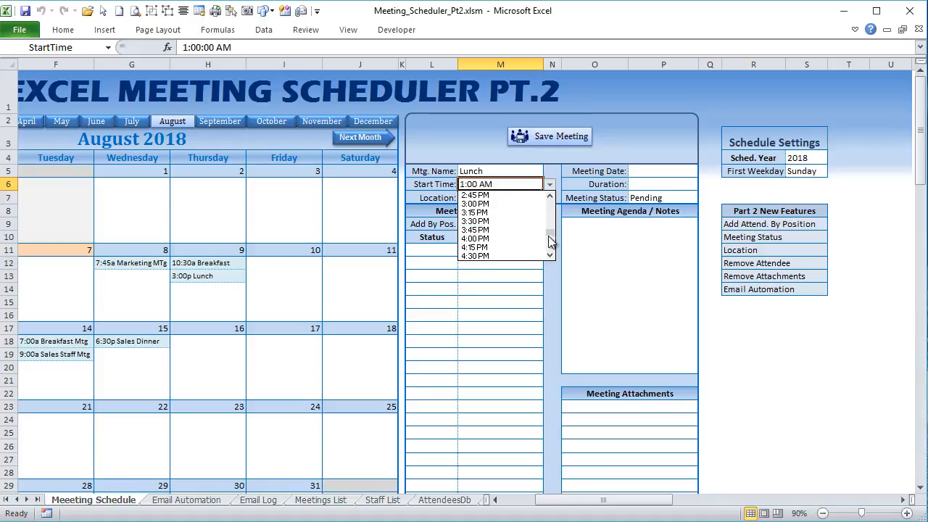
click(524, 203)
click(507, 194)
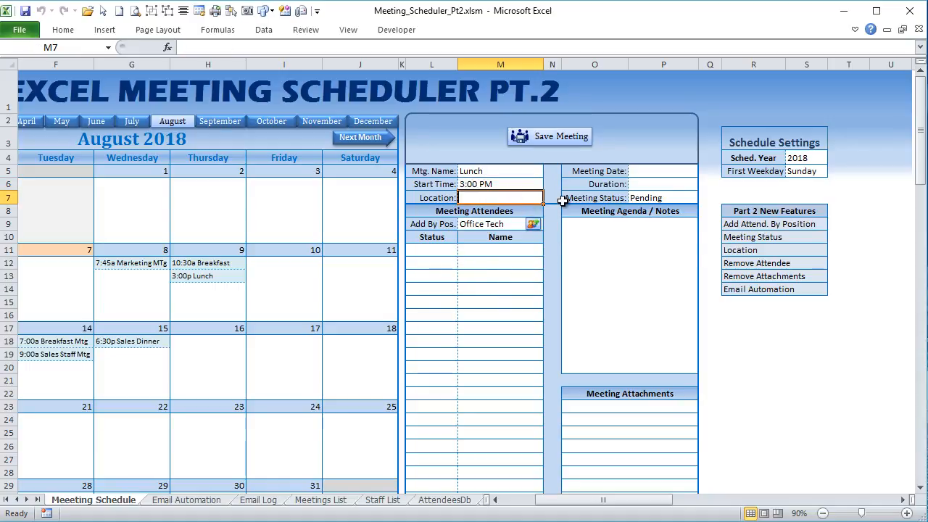
Set the Lunch meeting's location to Office, its date to 8/15/2018 and its duration to 1:00 hour.
text(Office)
key(BackSpace)
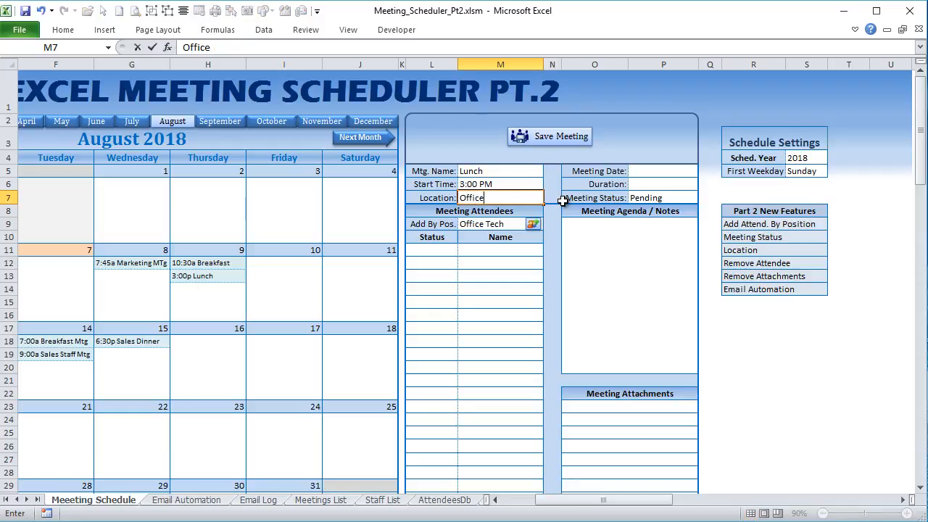
click(563, 200)
click(686, 170)
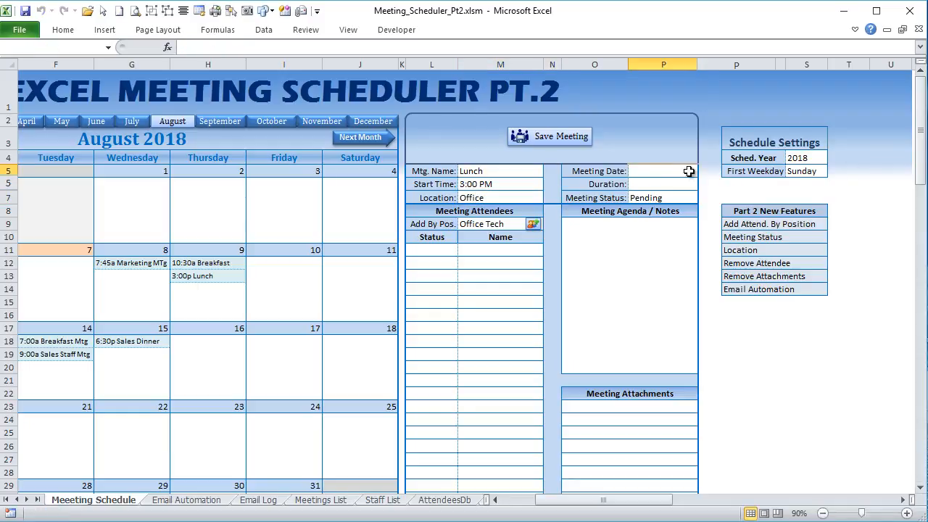
click(702, 257)
click(649, 184)
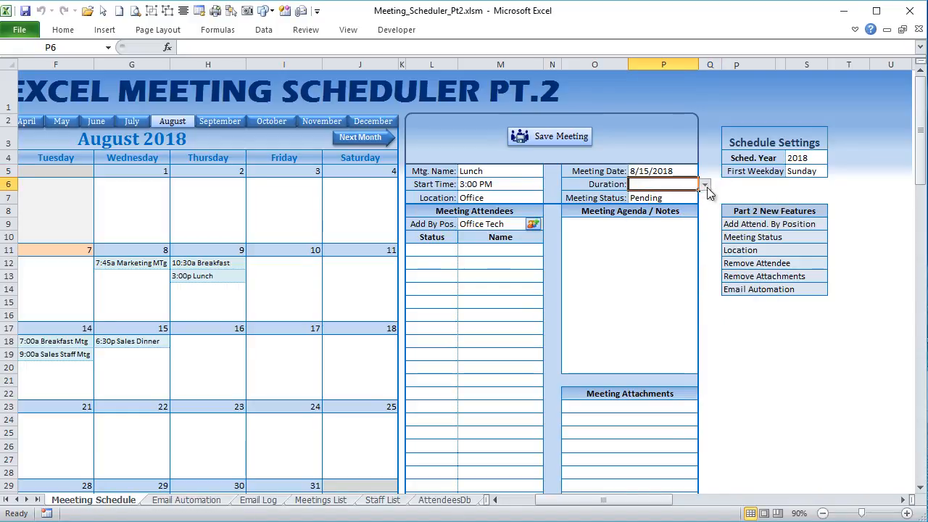
click(705, 185)
click(661, 231)
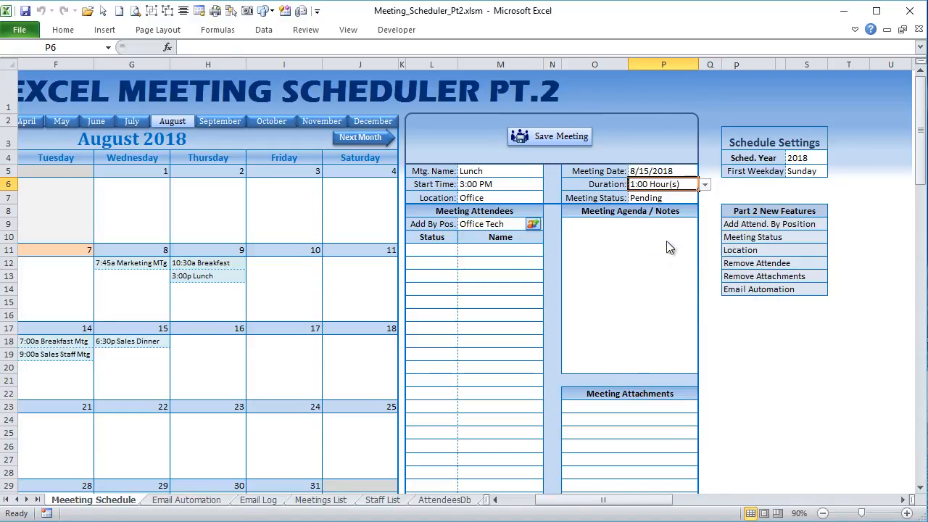
Add the Office Tech position's staff as attendees of the Lunch meeting and save the meeting.
click(483, 259)
click(534, 224)
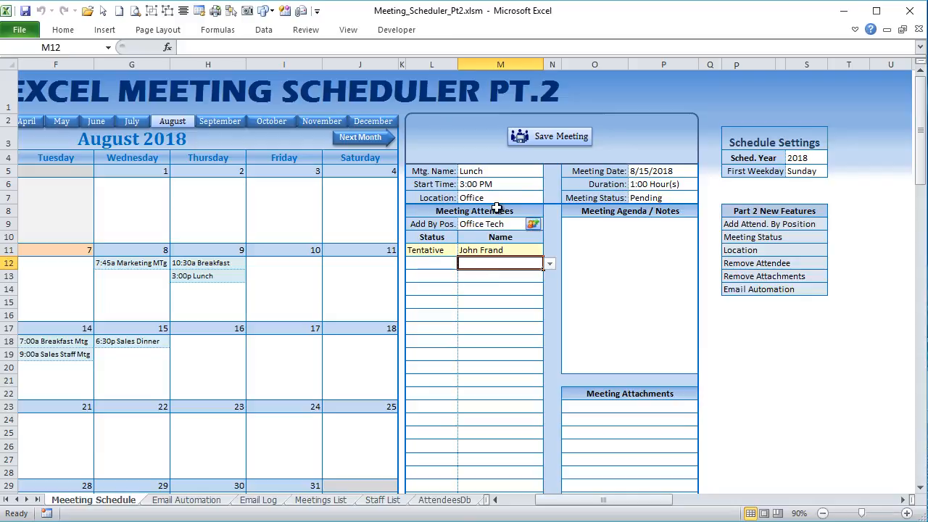
click(565, 136)
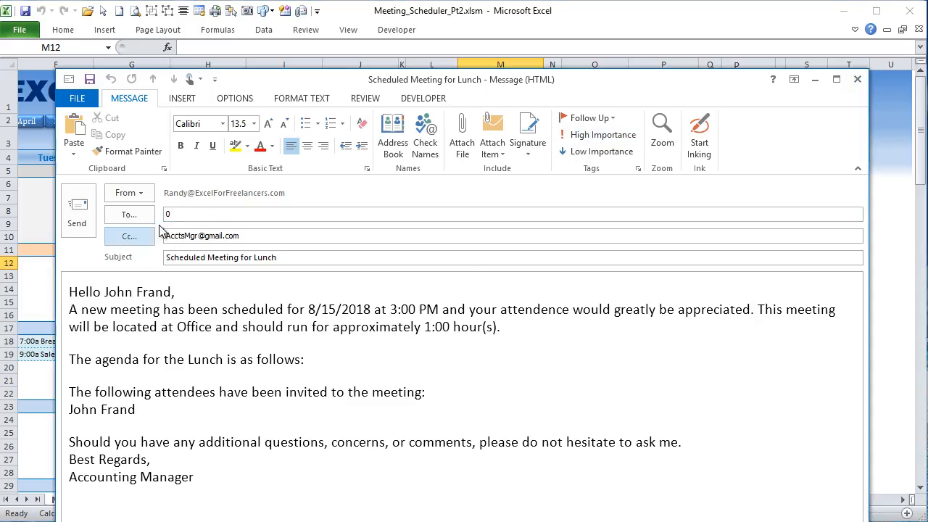
Check the Lunch email's recipient, date, time, location, duration, agenda and attendee details, then return to the schedule sheet.
double_click(193, 208)
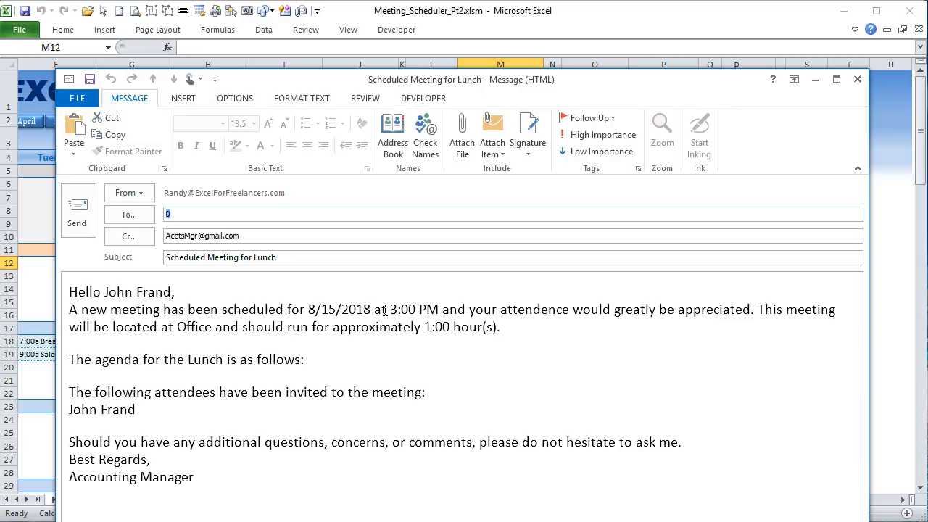
drag(373, 310, 317, 309)
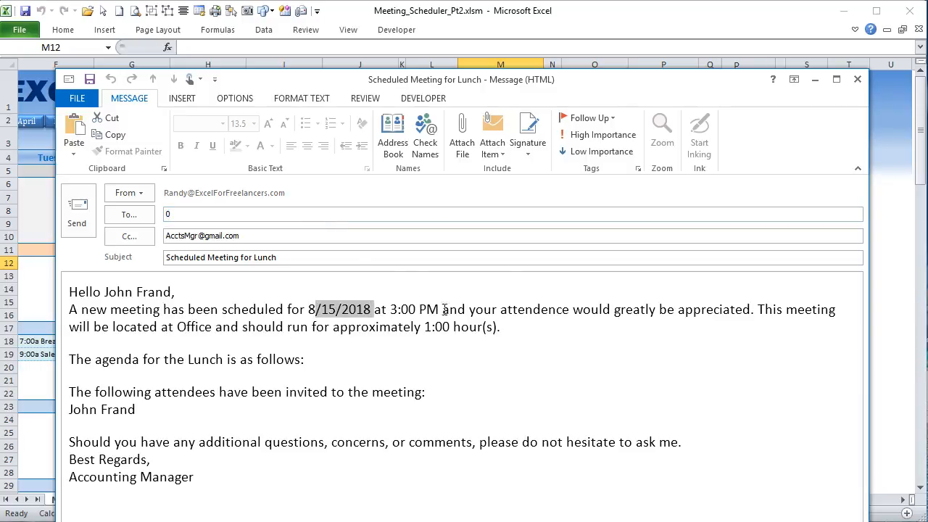
drag(443, 310, 420, 310)
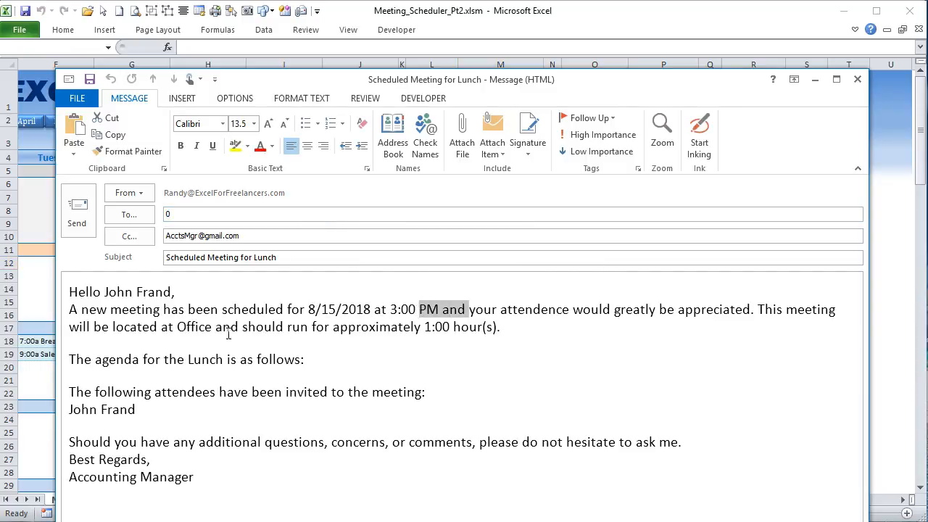
drag(210, 328, 181, 328)
drag(501, 328, 426, 328)
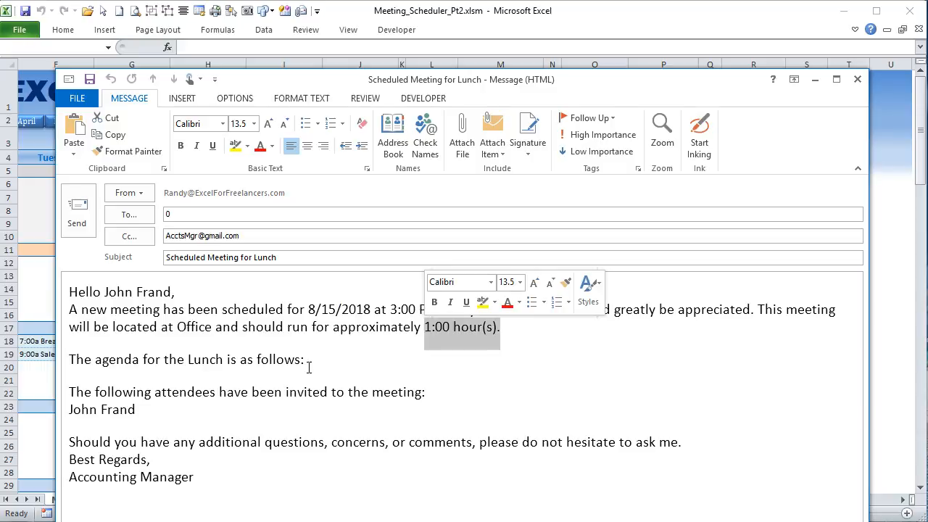
click(284, 359)
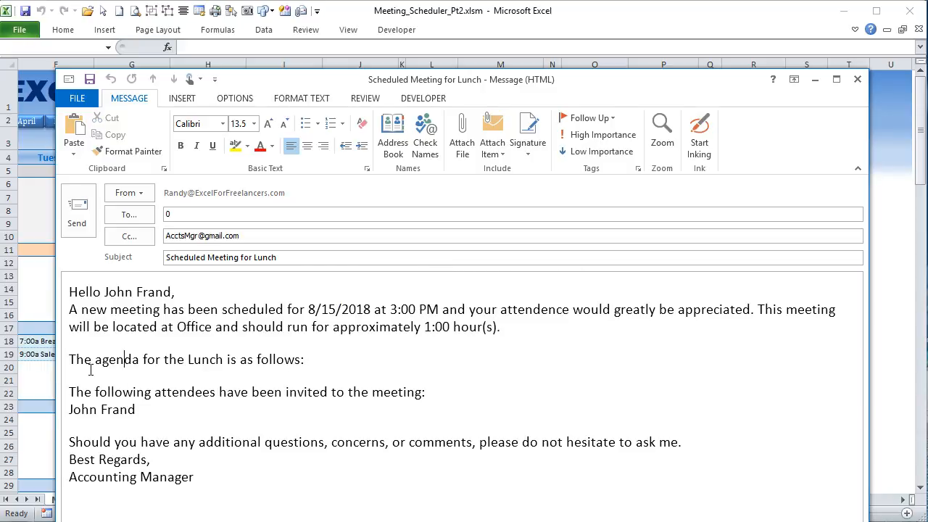
drag(144, 412, 51, 408)
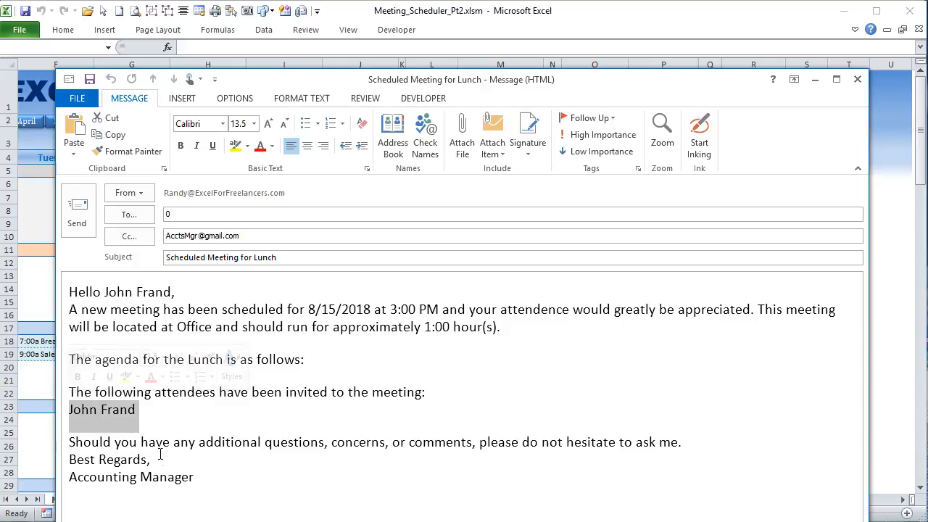
click(31, 292)
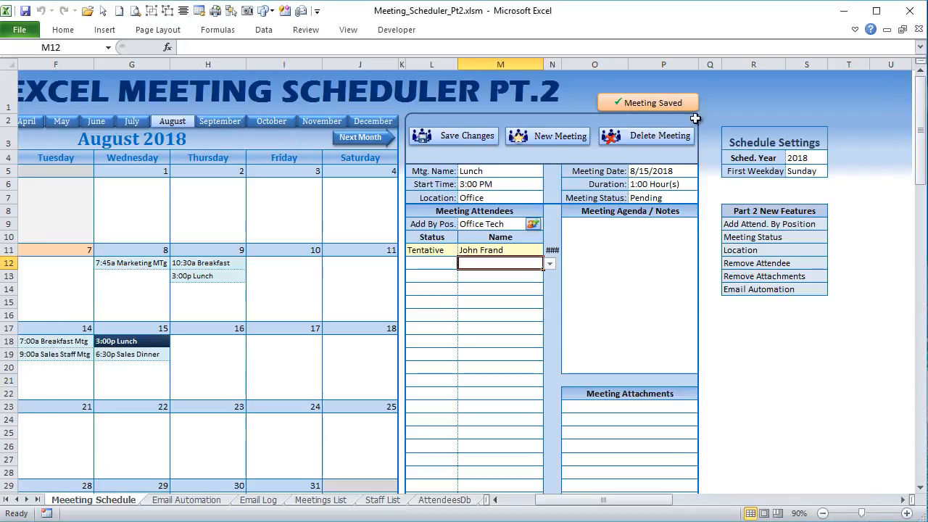
Start another new meeting named Dinner Mtg with a 6:00 PM start time.
click(546, 139)
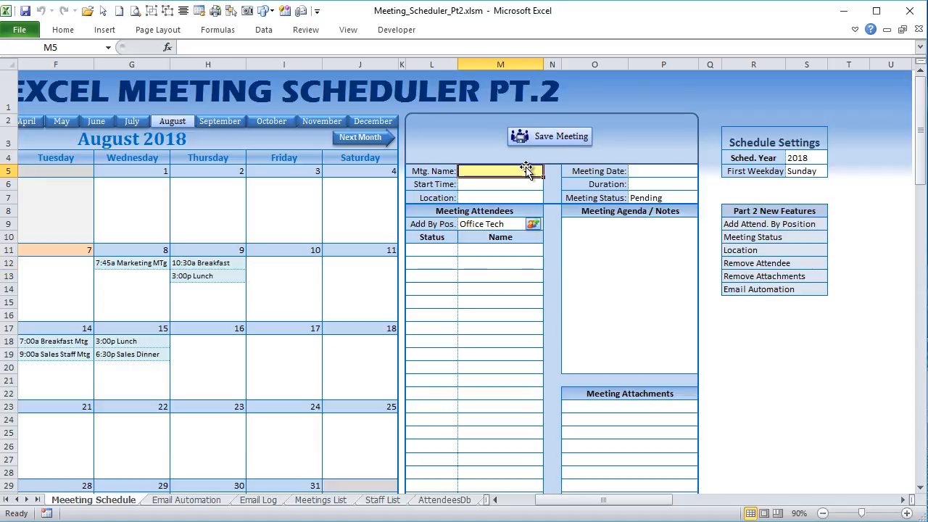
text(Dinner Mtg)
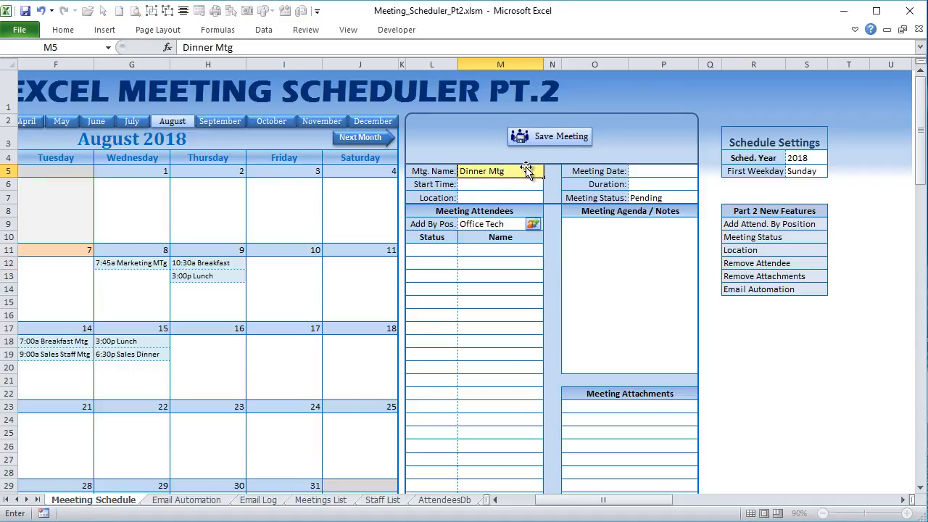
key(Return)
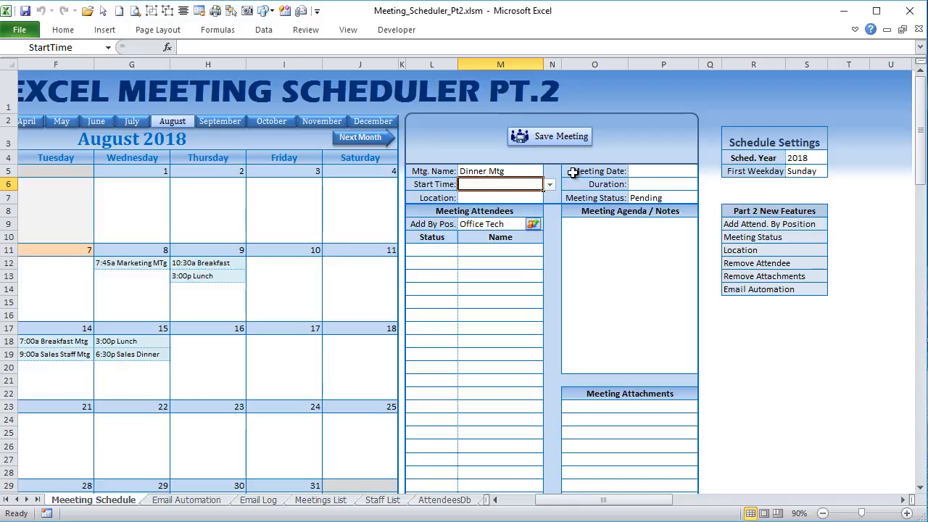
click(550, 184)
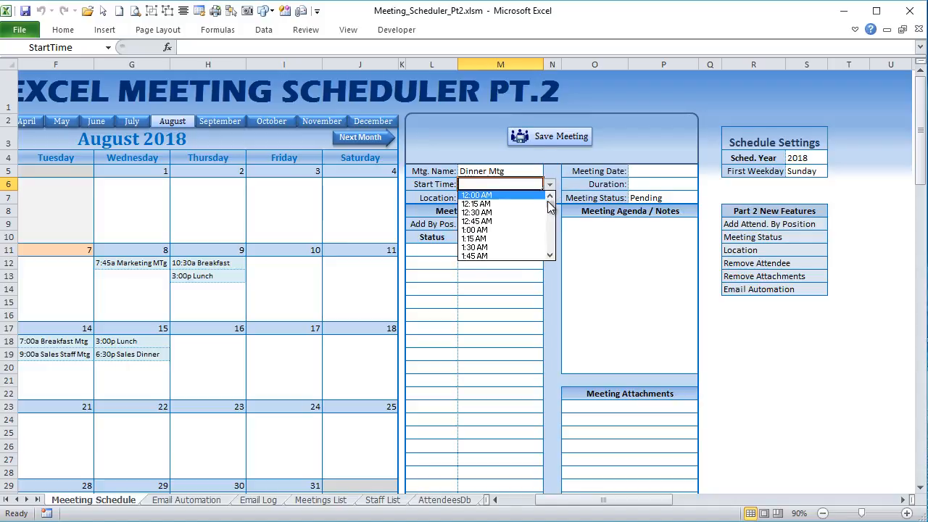
drag(549, 206, 545, 251)
click(519, 196)
Set the Dinner Mtg meeting's location to Office and its date to 8/8/2018.
click(519, 197)
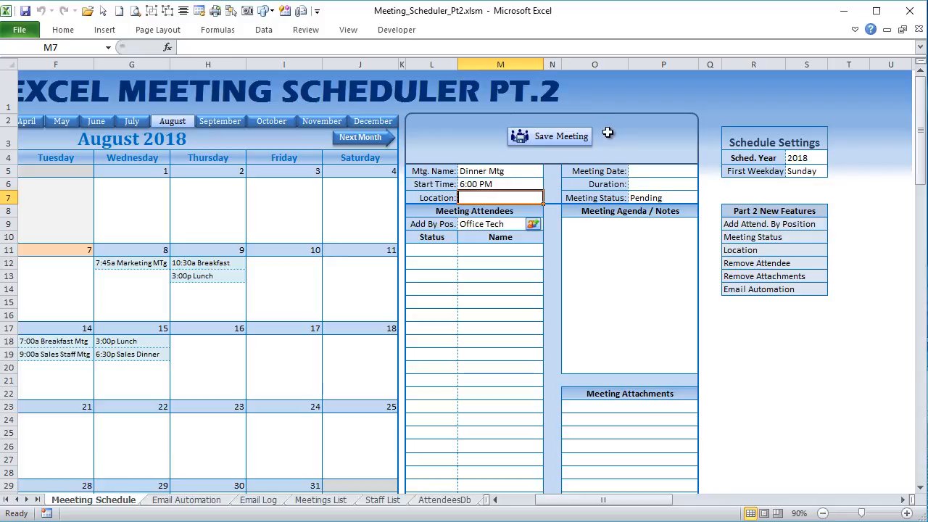
text(Offic)
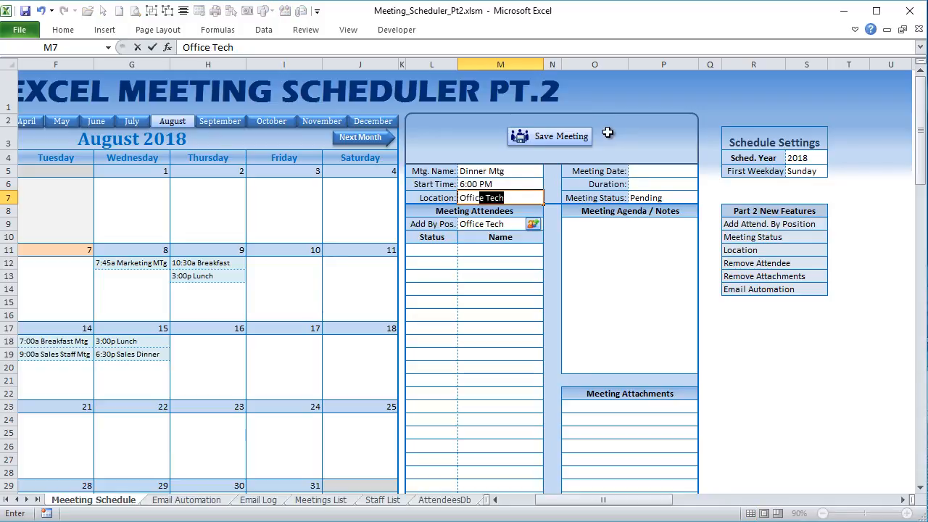
text(e)
key(Delete)
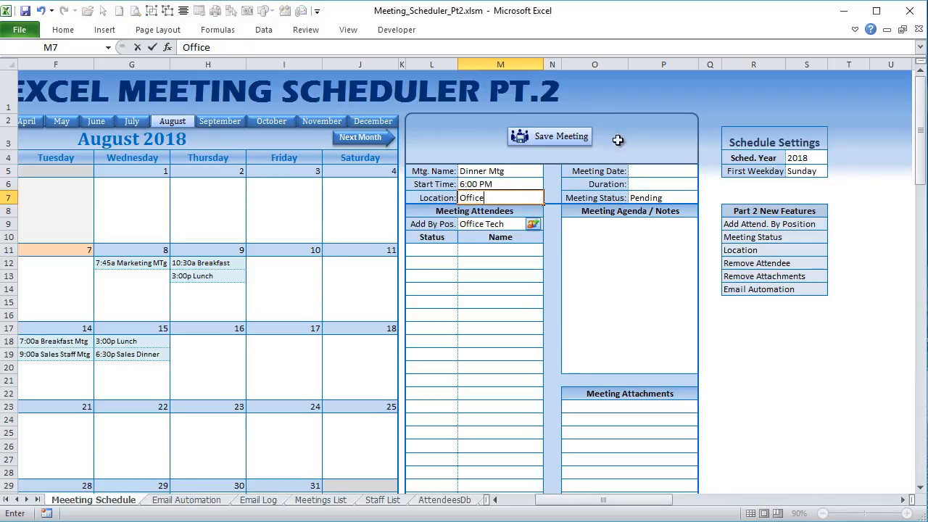
click(655, 172)
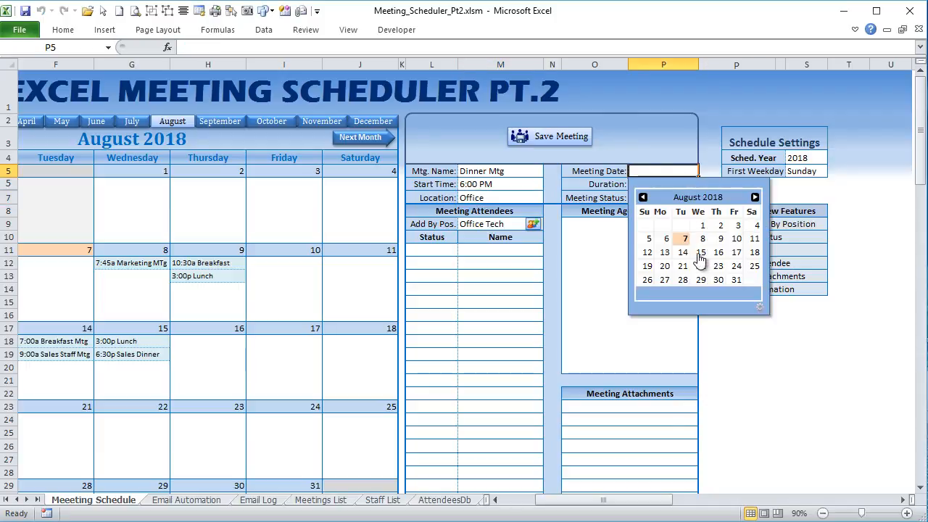
click(703, 239)
Set the Dinner Mtg meeting's duration to 1:15 hours.
click(660, 185)
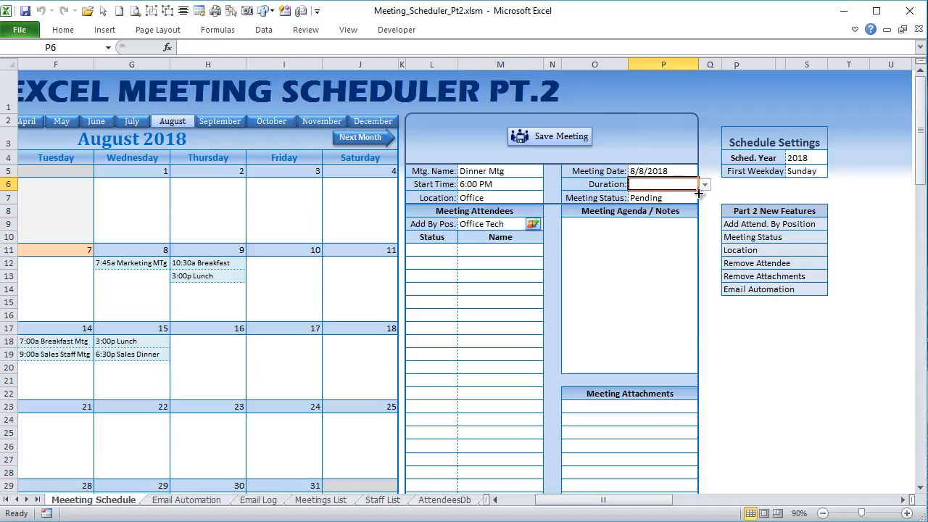
click(704, 187)
mouse_move(708, 208)
mouse_down()
mouse_move(706, 227)
mouse_move(701, 209)
mouse_up()
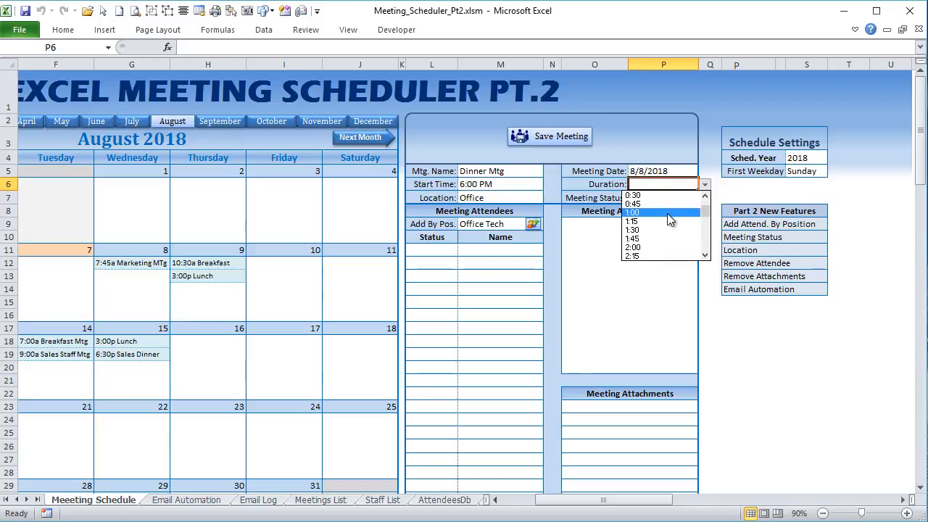
click(667, 221)
Add all staff in the Technician position as attendees of the Dinner Mtg meeting.
click(443, 261)
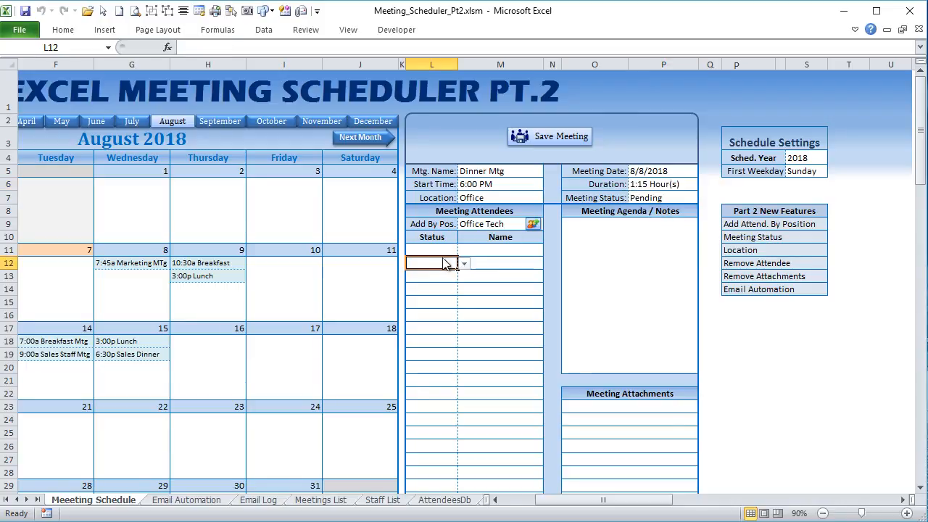
click(516, 226)
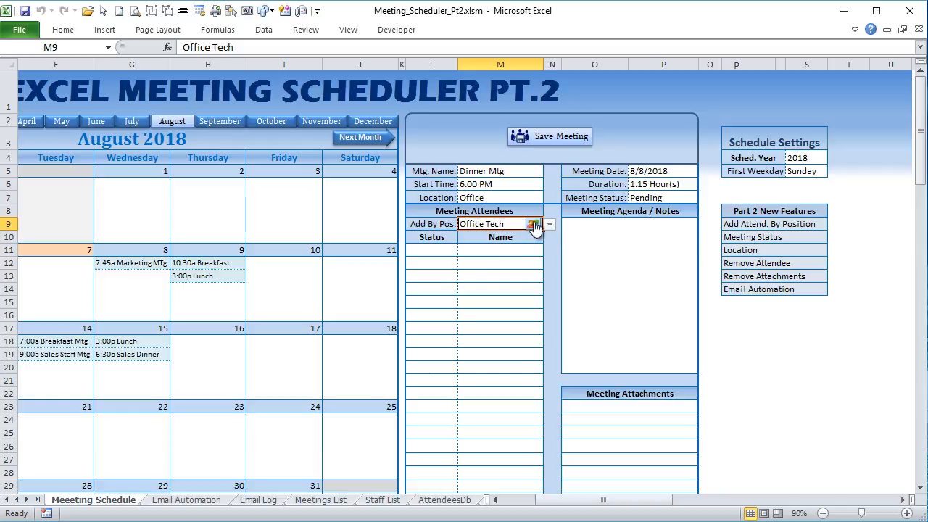
click(549, 226)
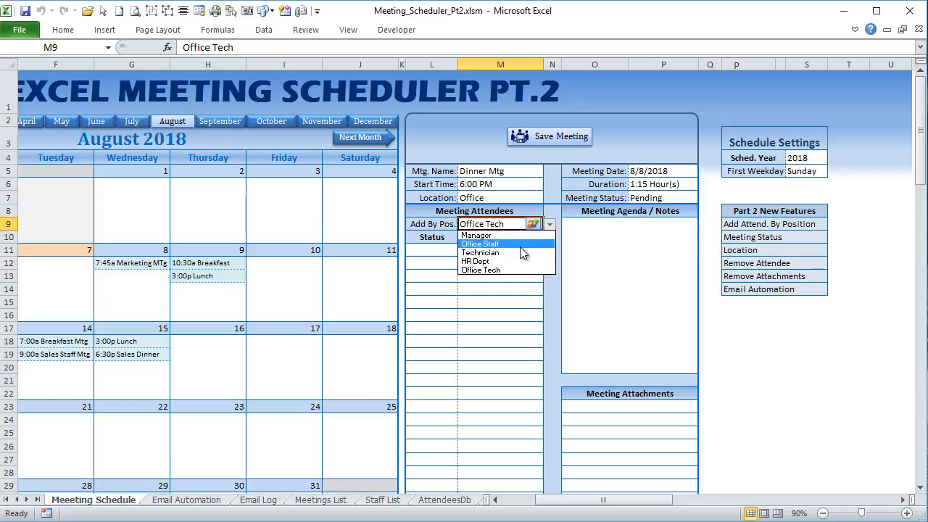
click(507, 253)
click(534, 225)
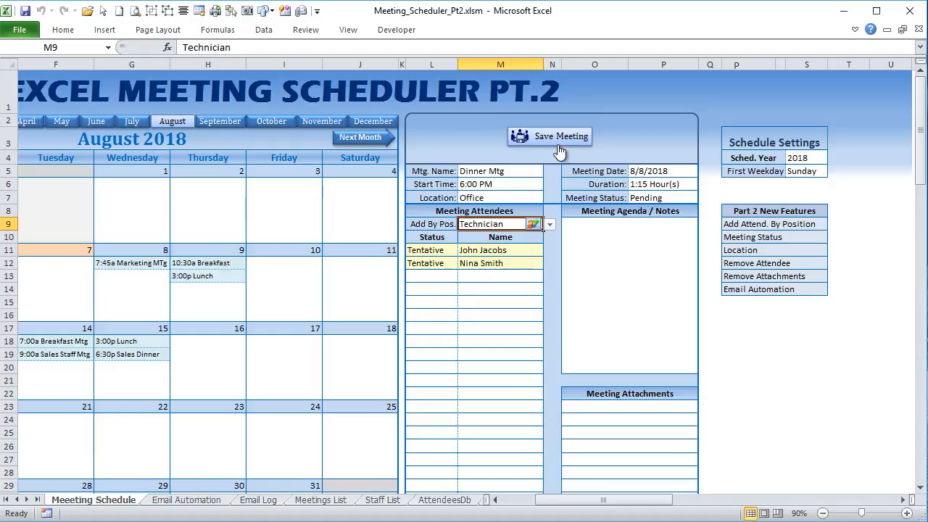
Enter "Dinner with friends" as the Dinner Mtg meeting's agenda and save the meeting.
click(596, 261)
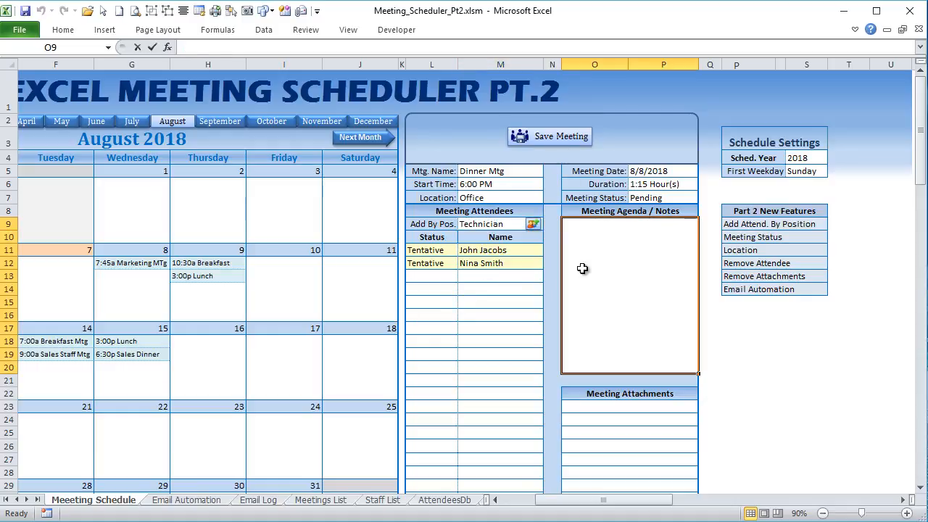
text(Dinner with friends)
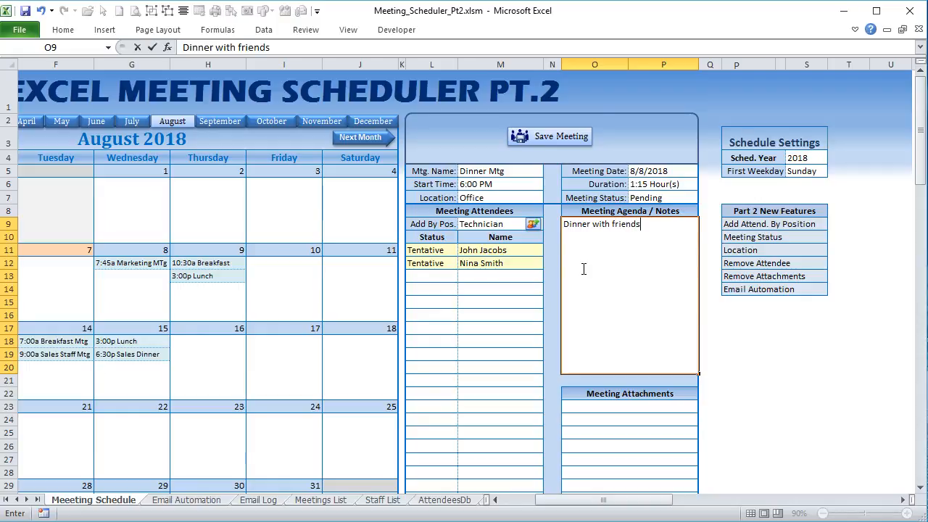
key(Return)
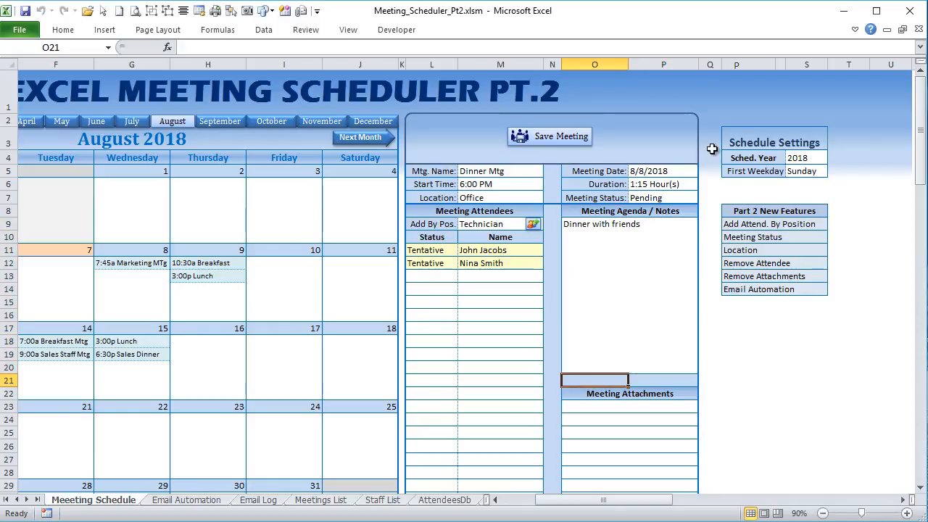
click(535, 140)
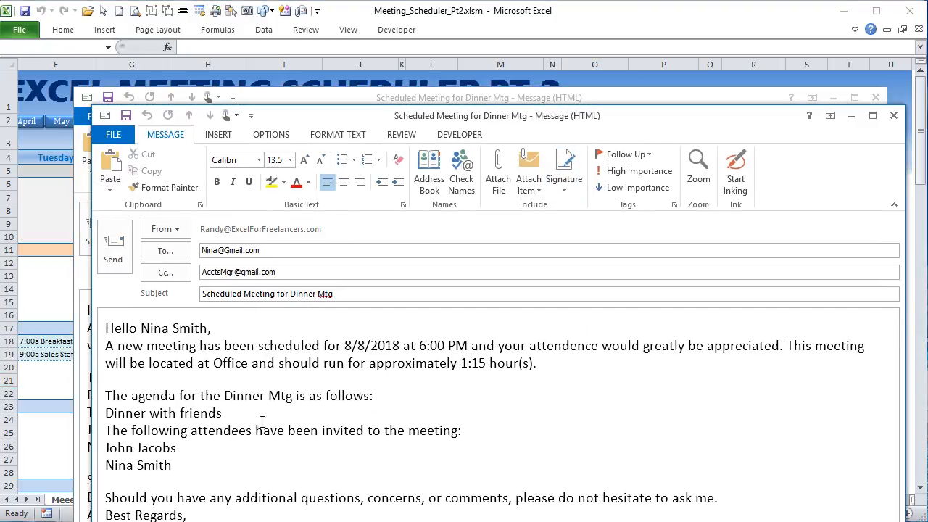
Review the attendee list, agenda and duration text filled into the generated Dinner Mtg email.
drag(171, 461, 82, 448)
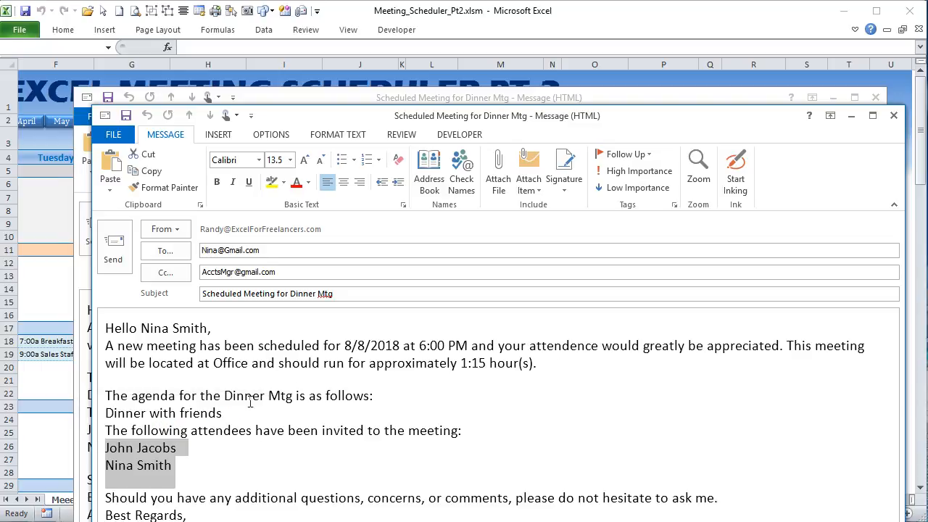
drag(239, 415, 94, 406)
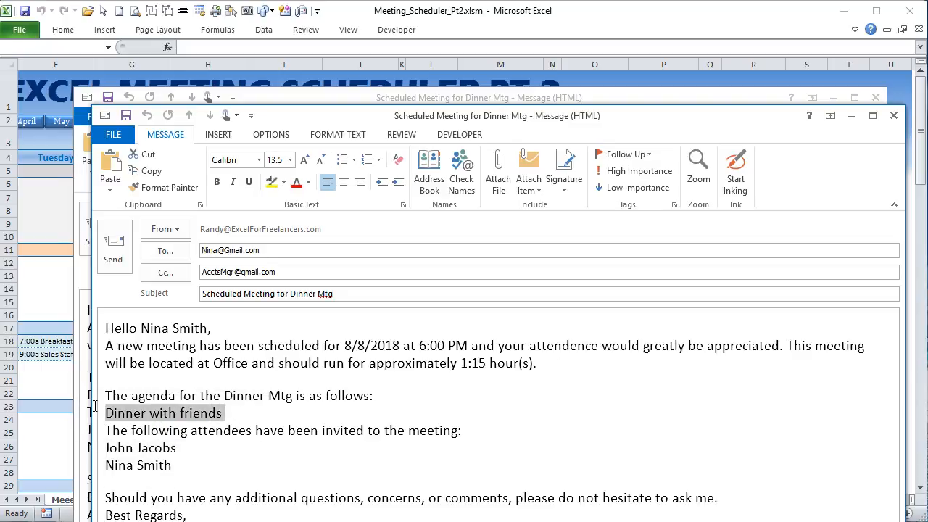
click(492, 363)
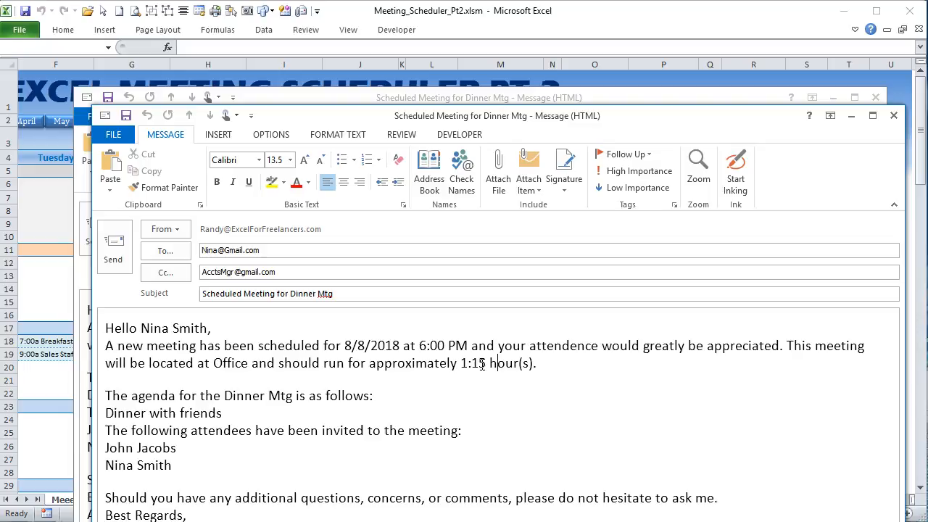
drag(546, 360, 491, 366)
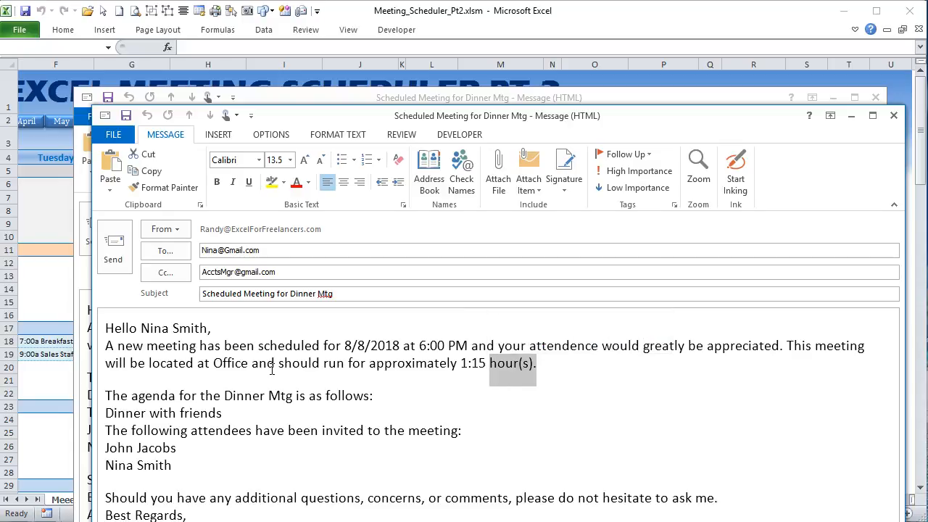
Close both Dinner Mtg emails without saving changes, and widen column N on the meeting schedule.
click(893, 115)
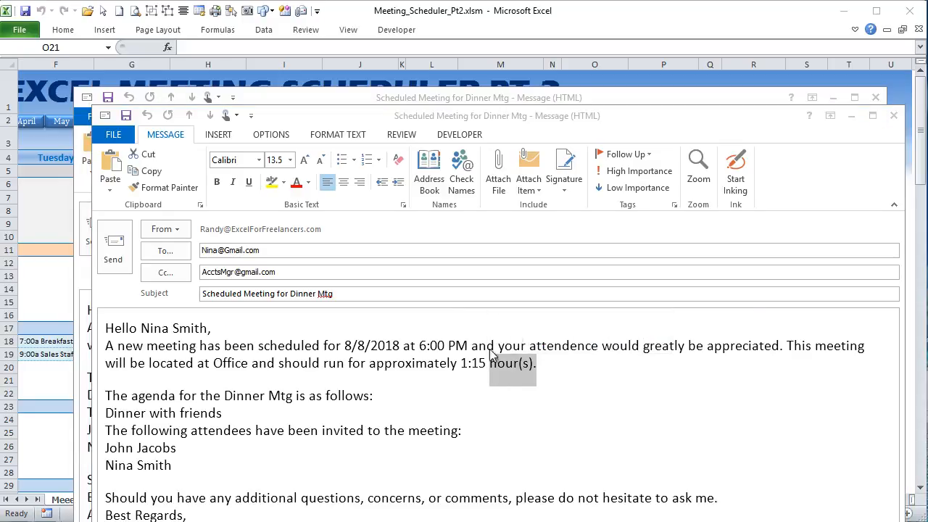
click(657, 368)
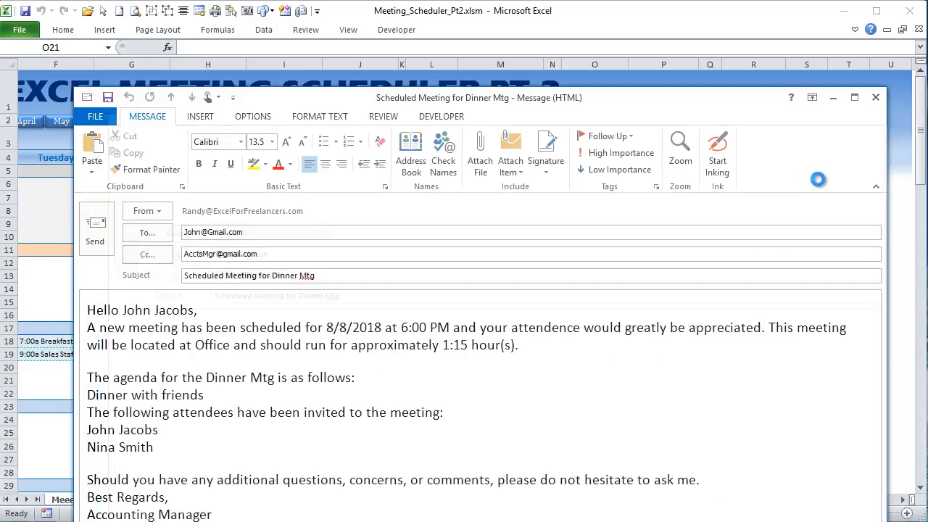
click(871, 95)
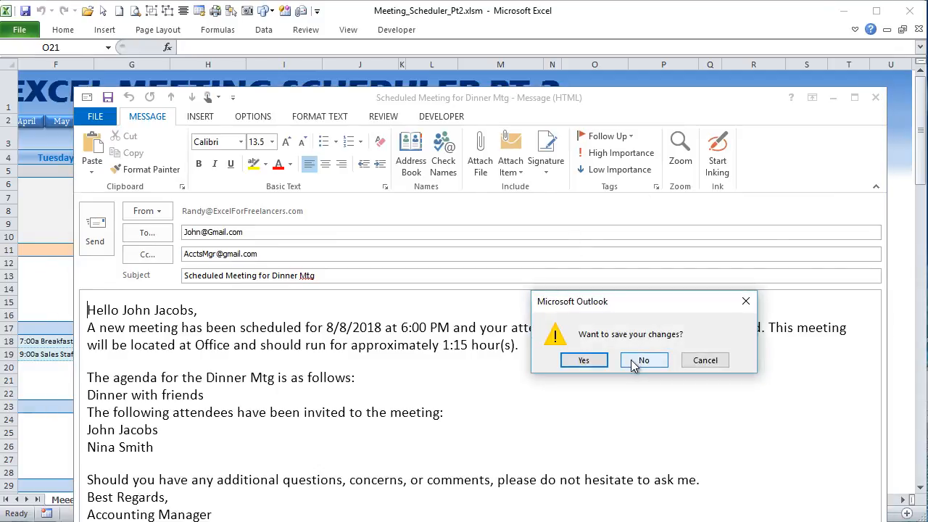
click(636, 361)
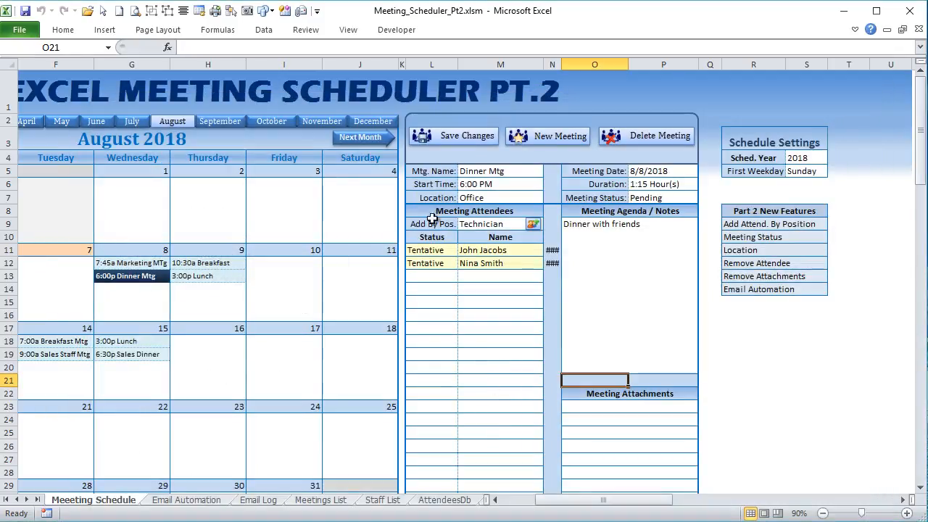
drag(562, 64, 568, 64)
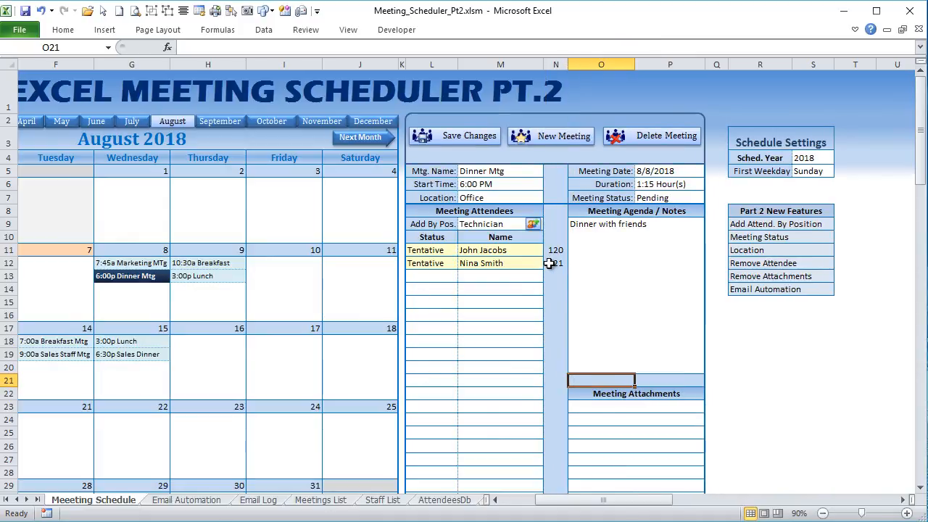
On the Email Automation sheet, try saving the New Meeting trigger with Display Emails off, and restore the saved option to on.
click(194, 501)
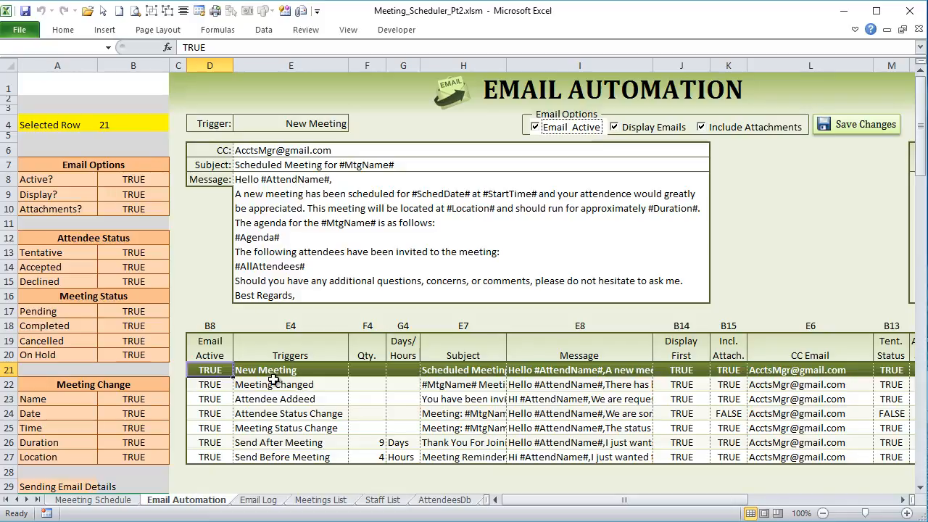
click(652, 127)
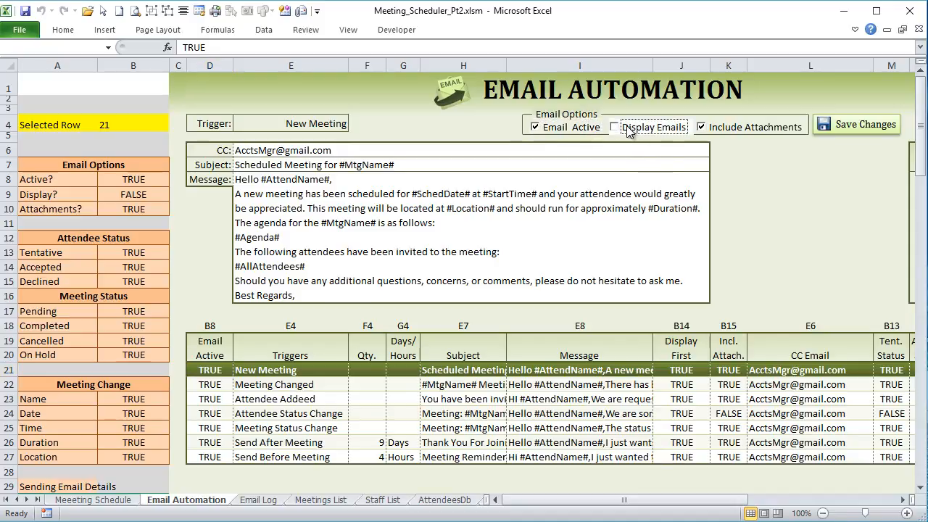
click(615, 128)
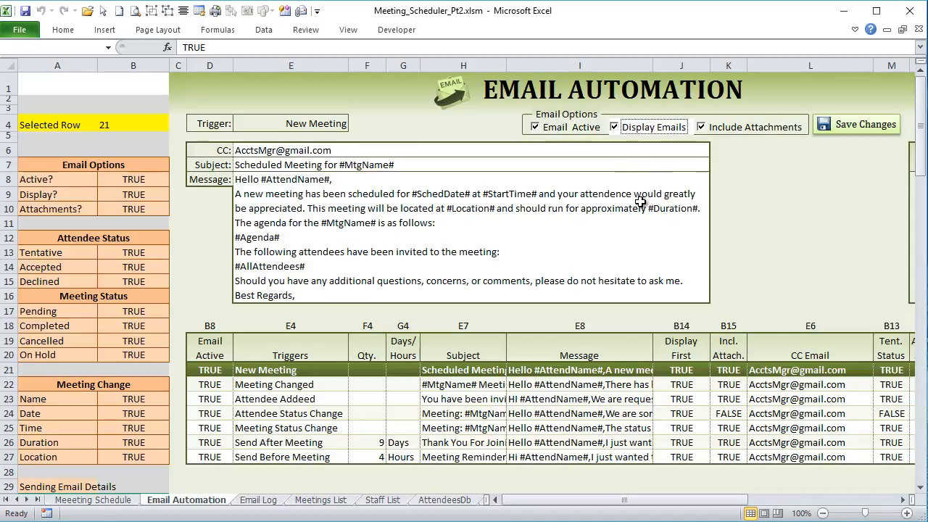
click(903, 500)
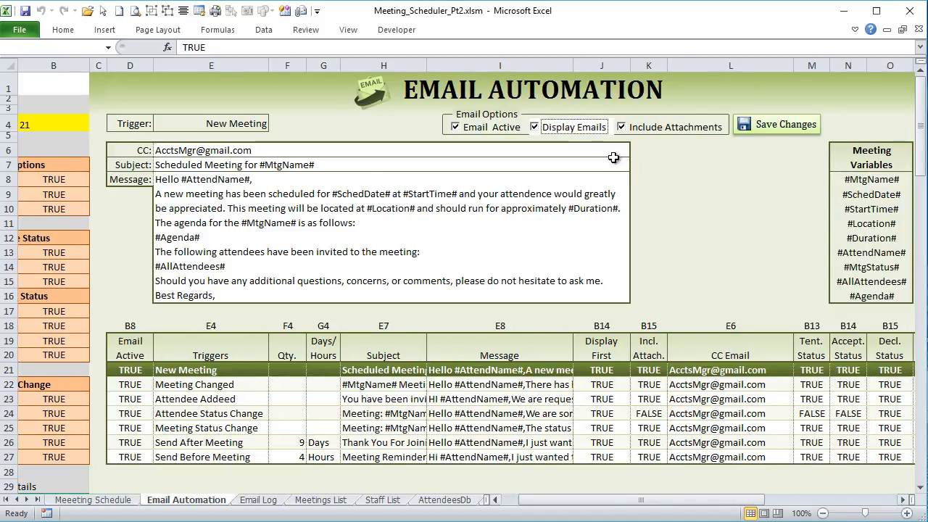
click(555, 130)
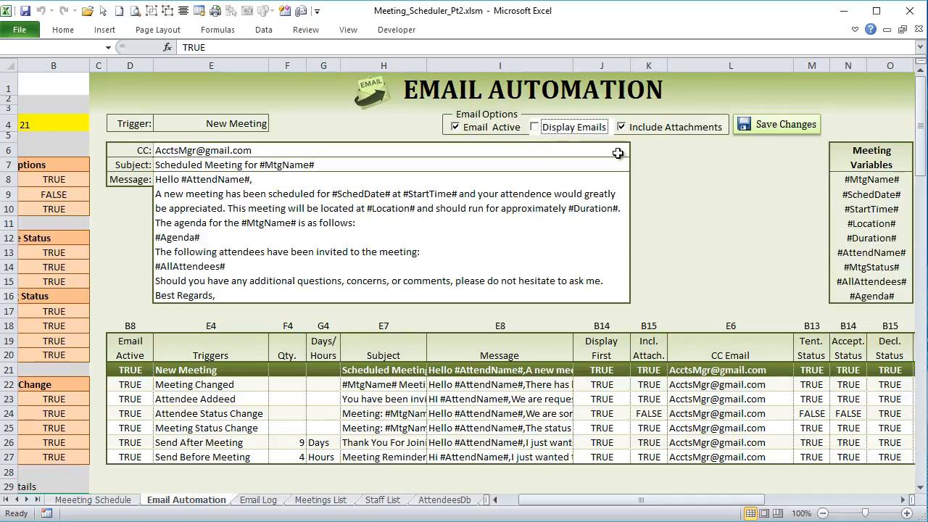
click(775, 130)
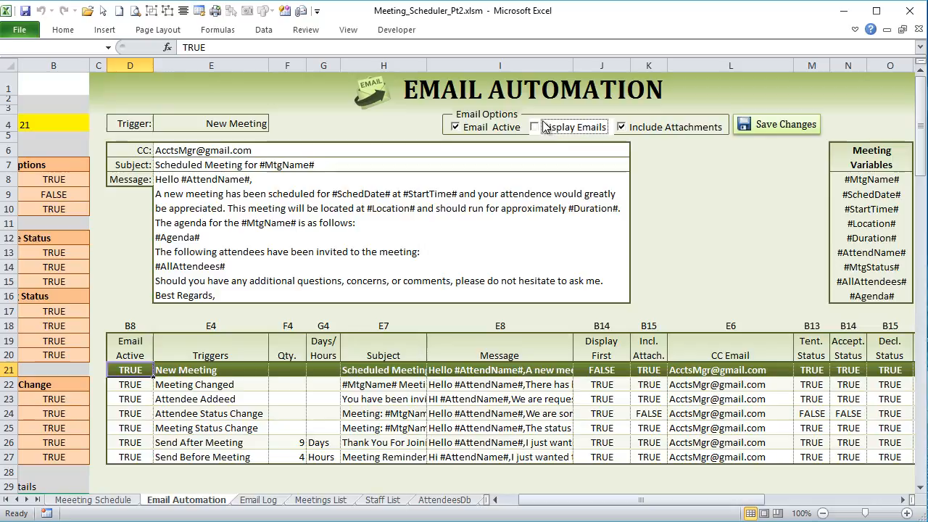
click(751, 132)
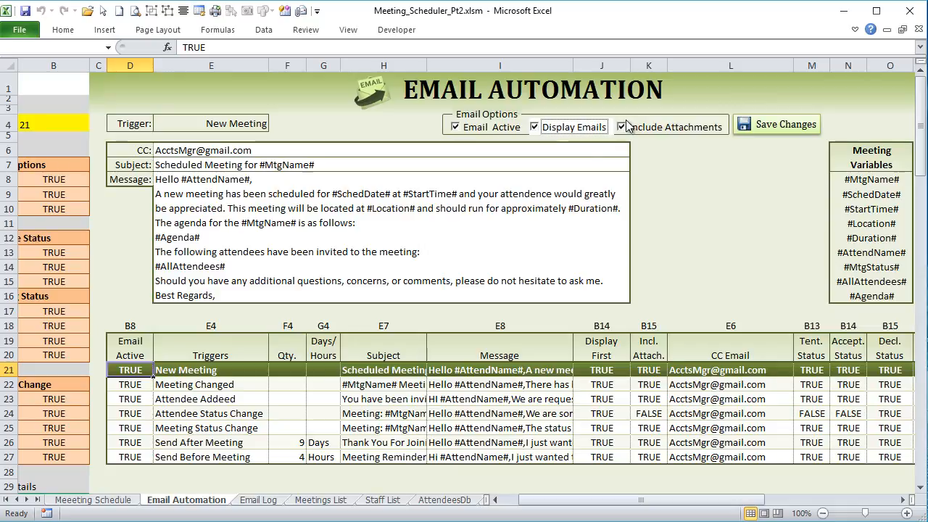
Examine the Meeting Variables list and where its placeholders are used in the New Meeting email's message and subject.
click(883, 181)
click(870, 196)
click(866, 210)
click(865, 229)
click(409, 197)
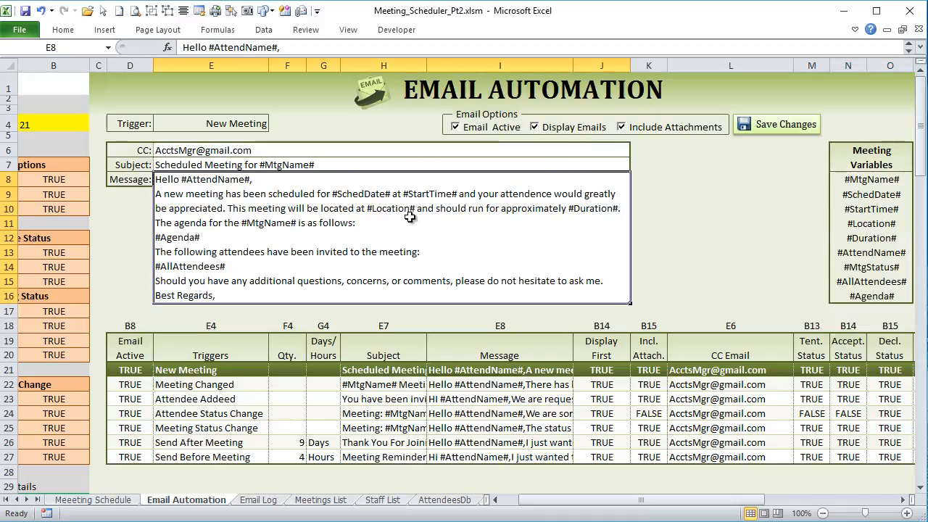
click(269, 162)
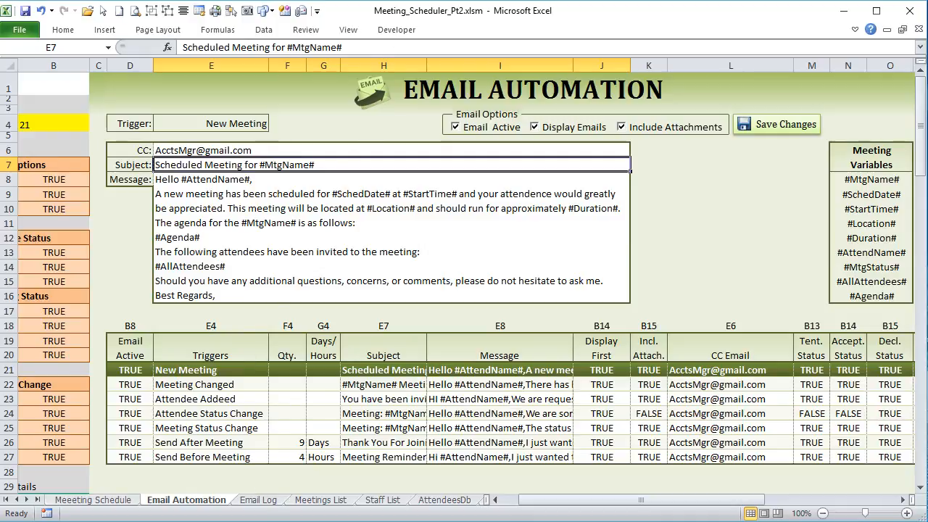
In the VBA editor, open the Mtg_SaveUpdate module and examine how SaveUpdate_Meeting sets the row and ID for a new meeting.
key(alt+F11)
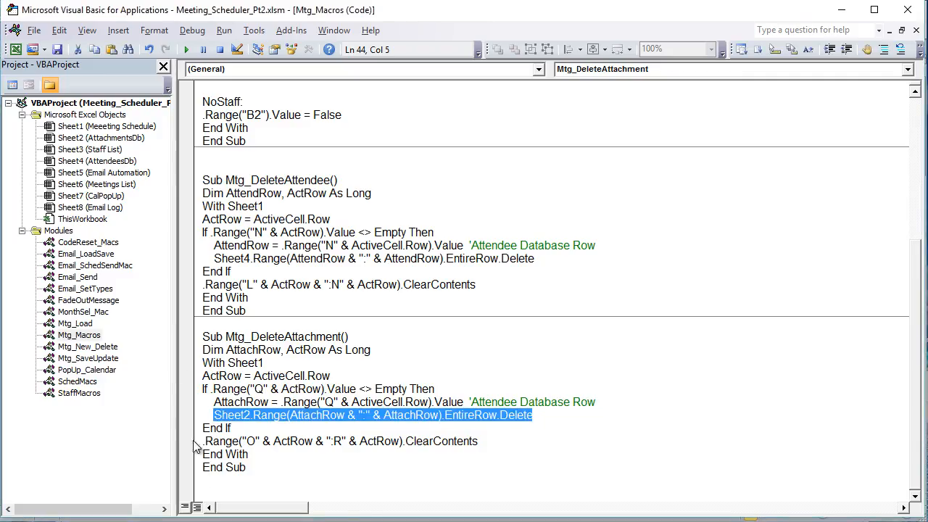
double_click(93, 360)
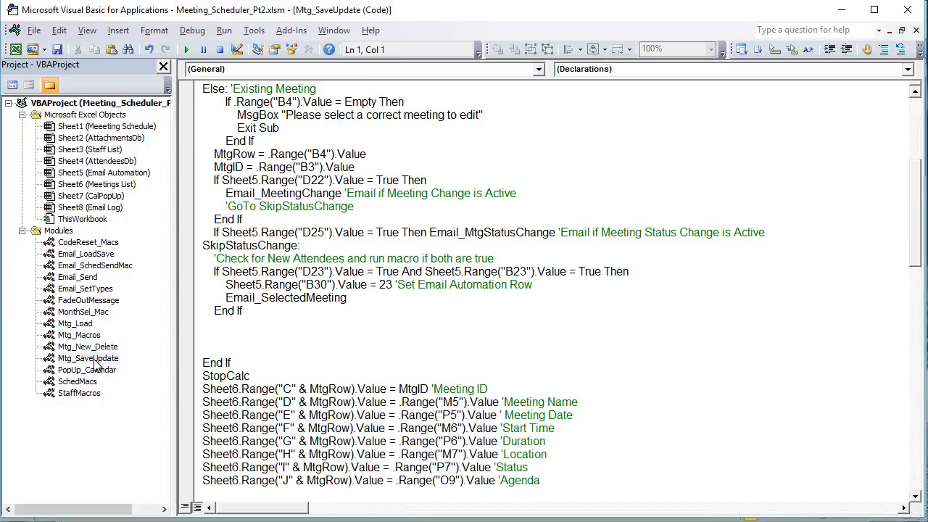
scroll(334, 251, up, 6)
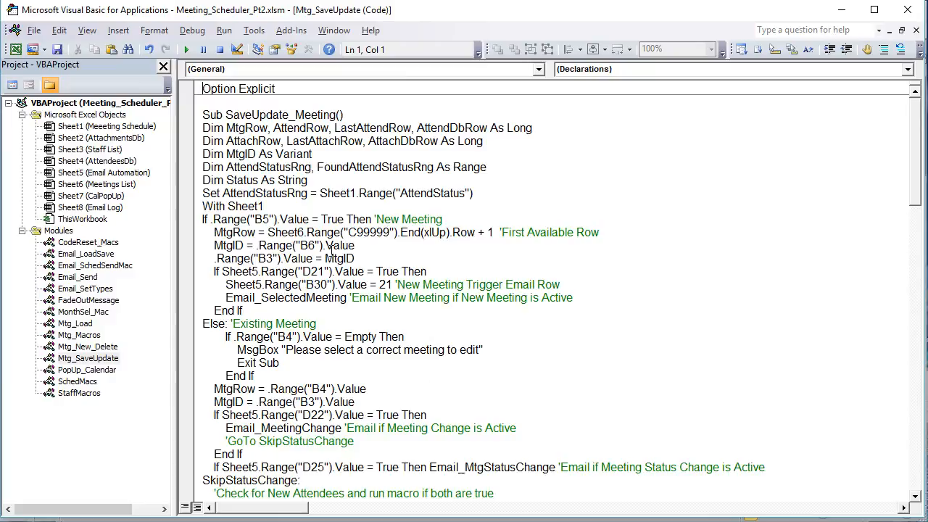
scroll(333, 252, down, 2)
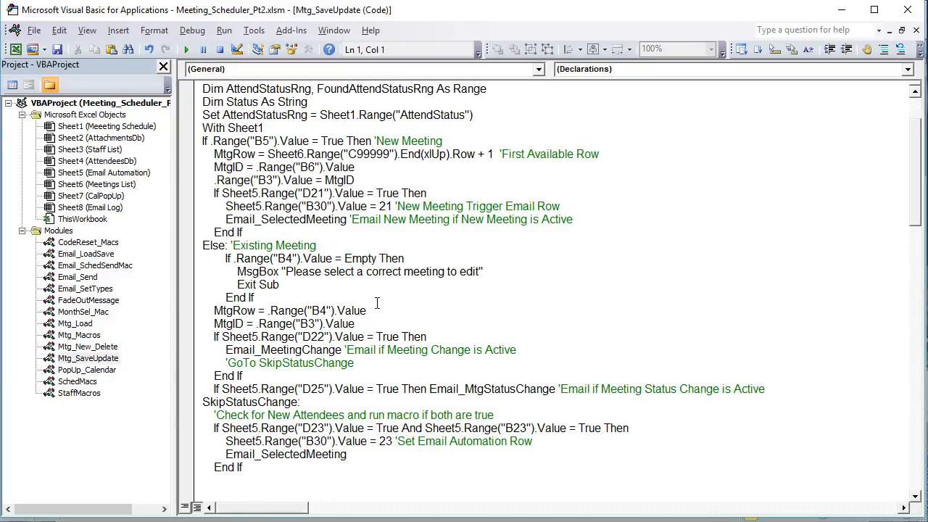
scroll(358, 308, up, 1)
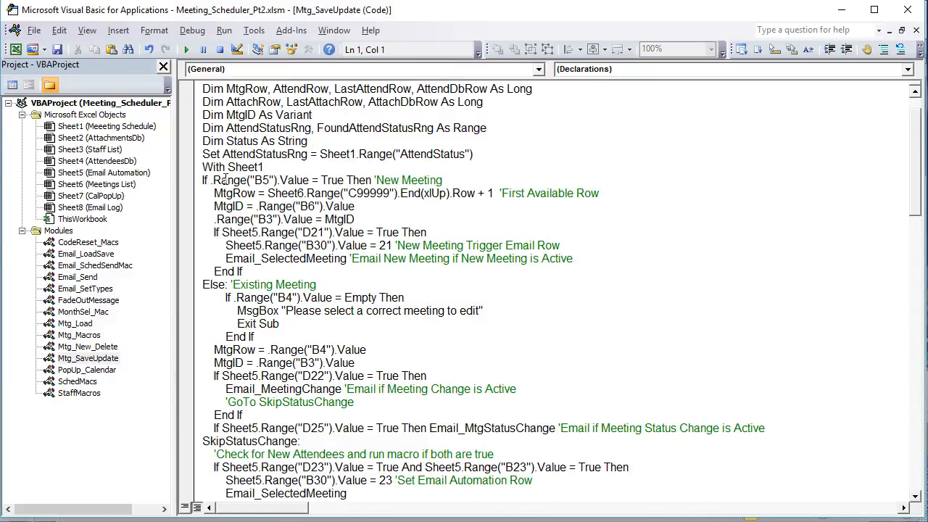
drag(458, 179, 212, 181)
drag(396, 208, 204, 194)
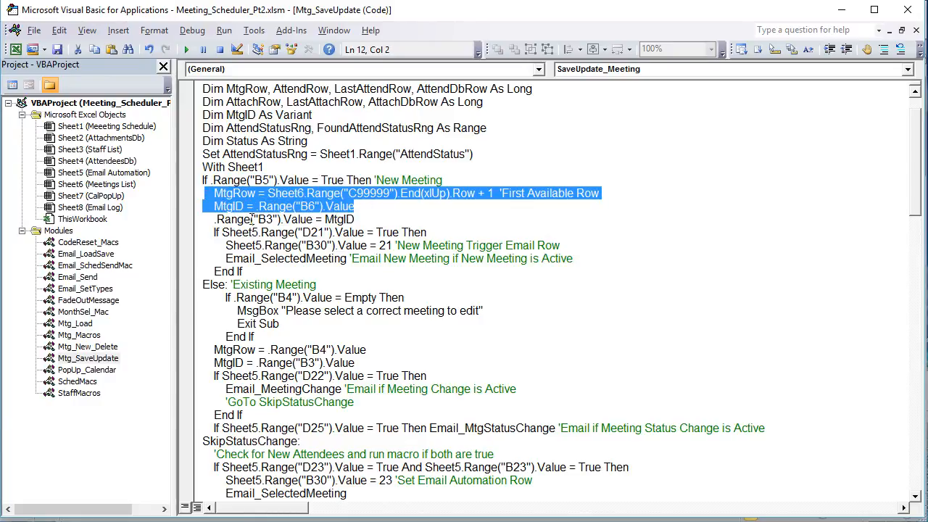
drag(371, 219, 216, 193)
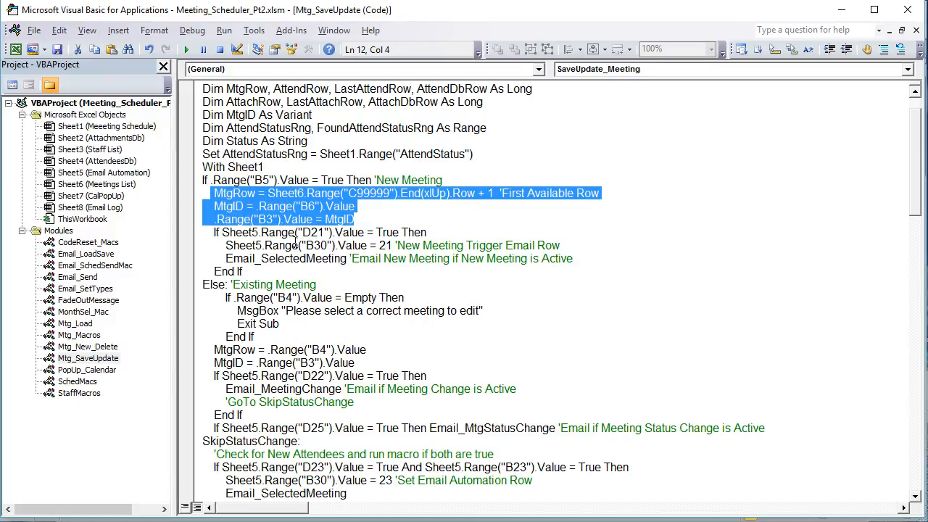
Examine the Sheet5 D21 condition in SaveUpdate_Meeting and locate that Email Active cell on the Email Automation sheet.
drag(262, 234, 221, 232)
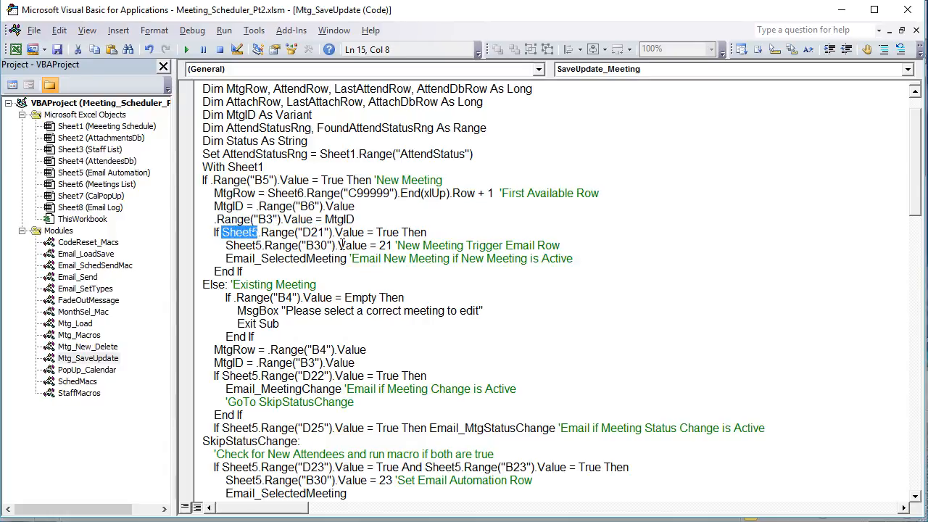
drag(368, 232, 297, 231)
drag(430, 232, 261, 232)
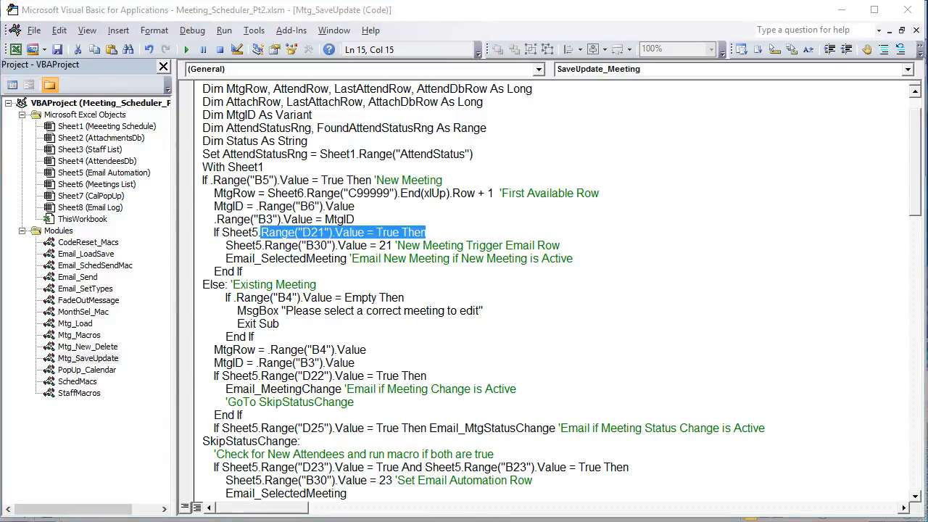
key(alt+F11)
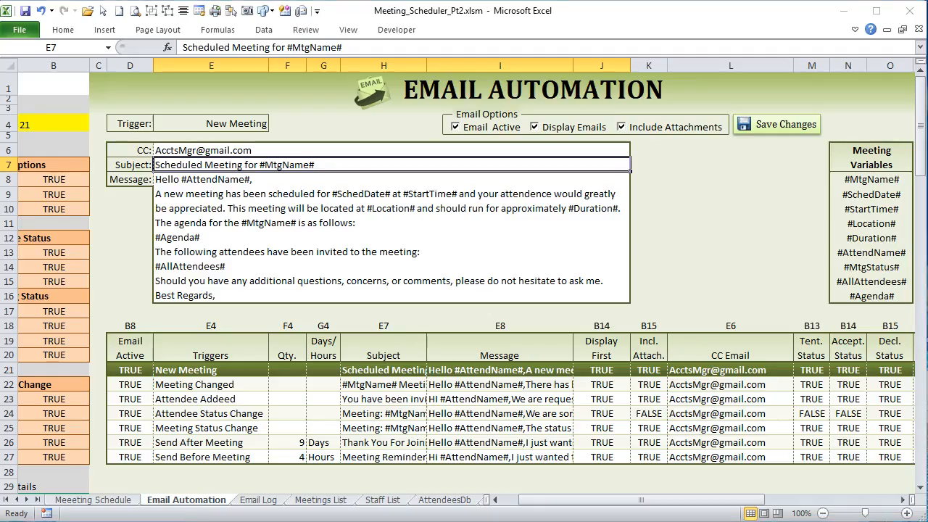
click(128, 66)
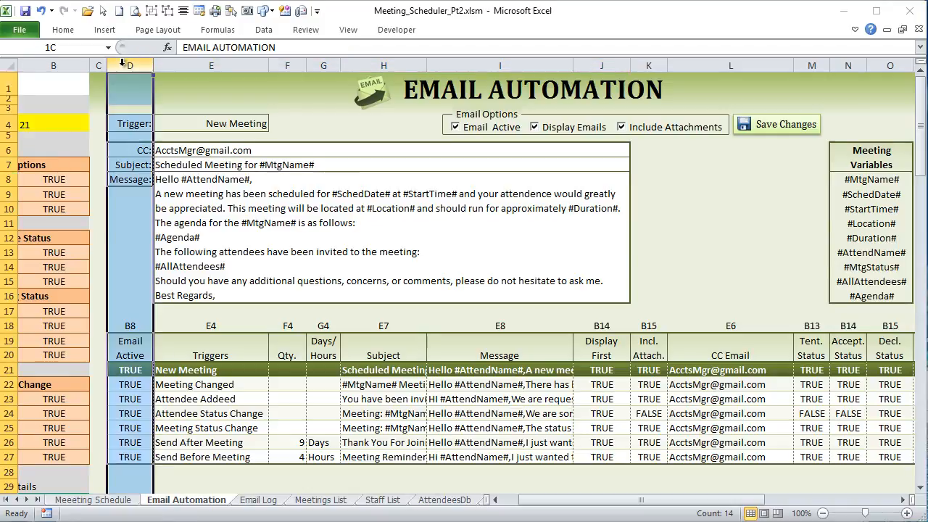
click(125, 370)
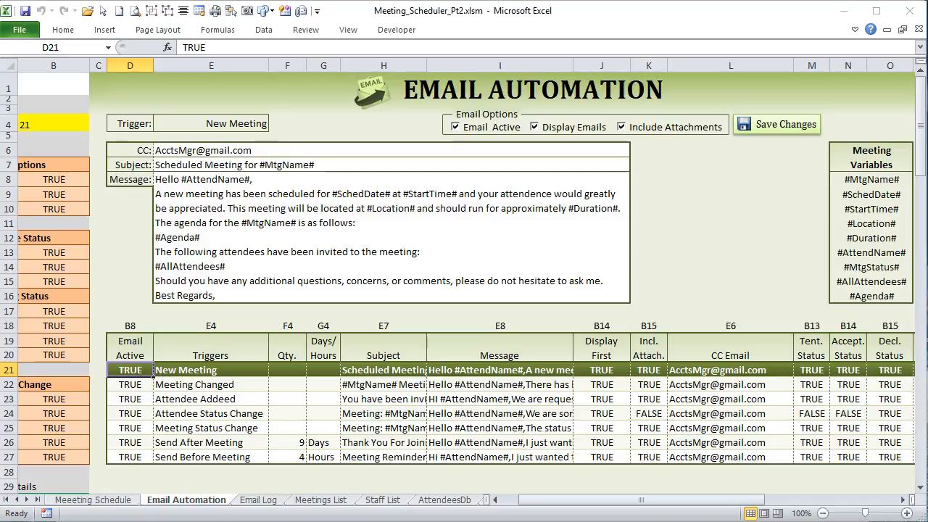
Add the comment 'If New Meeting Email is Active to the Sheet5 D21 condition line in SaveUpdate_Meeting.
key(alt+F11)
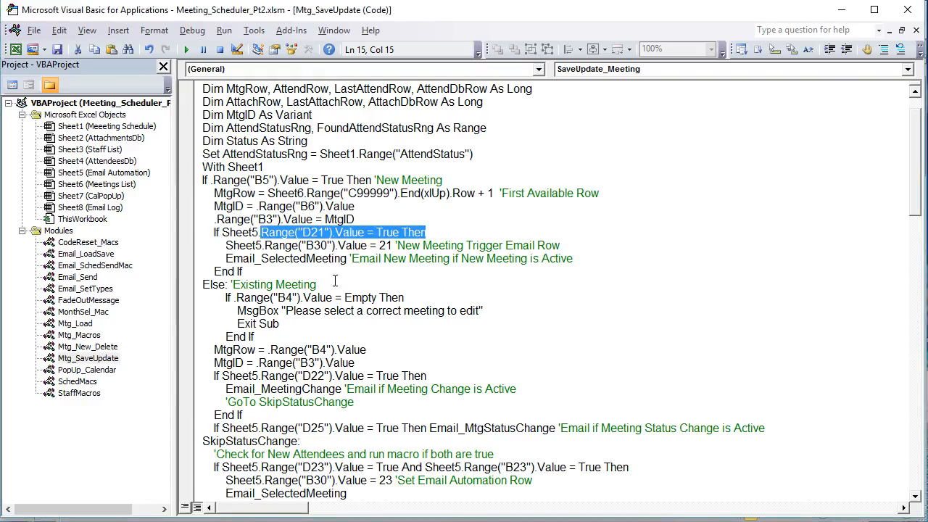
click(440, 233)
text('If New Meeti)
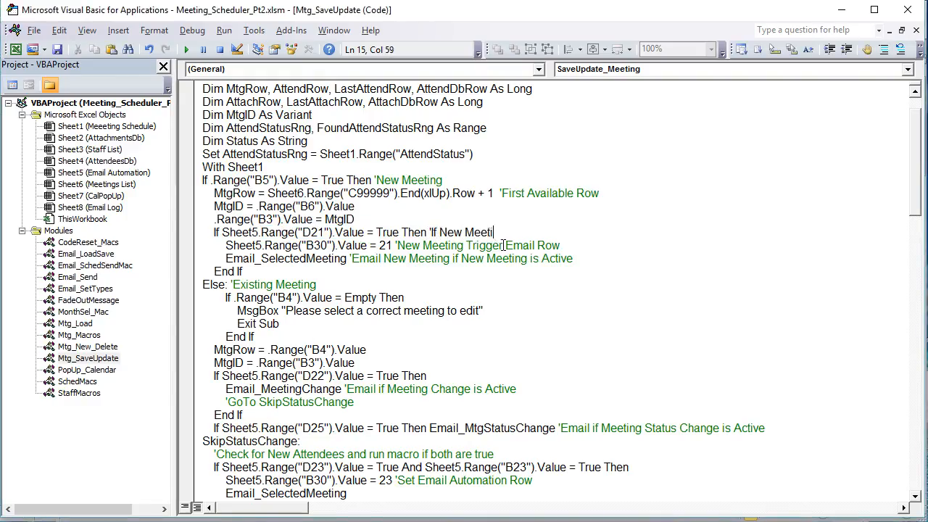
text(ng Email is Active)
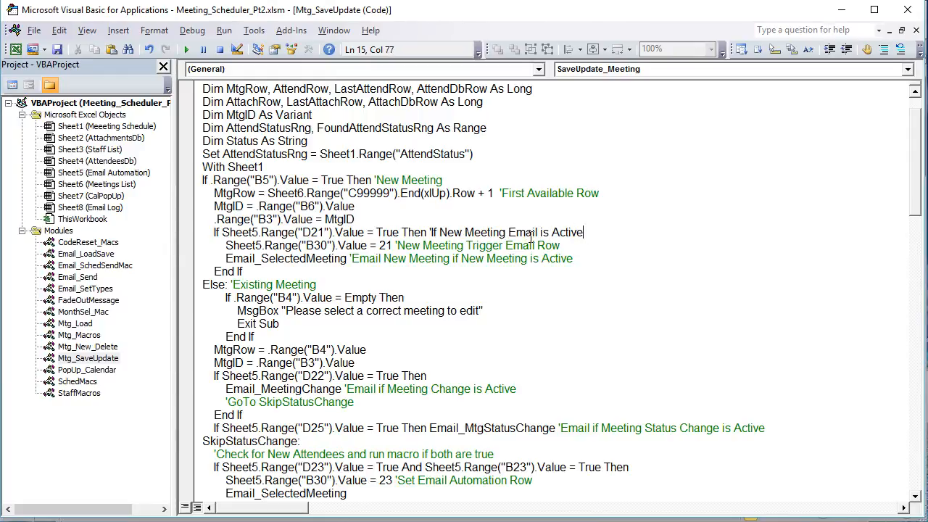
click(488, 259)
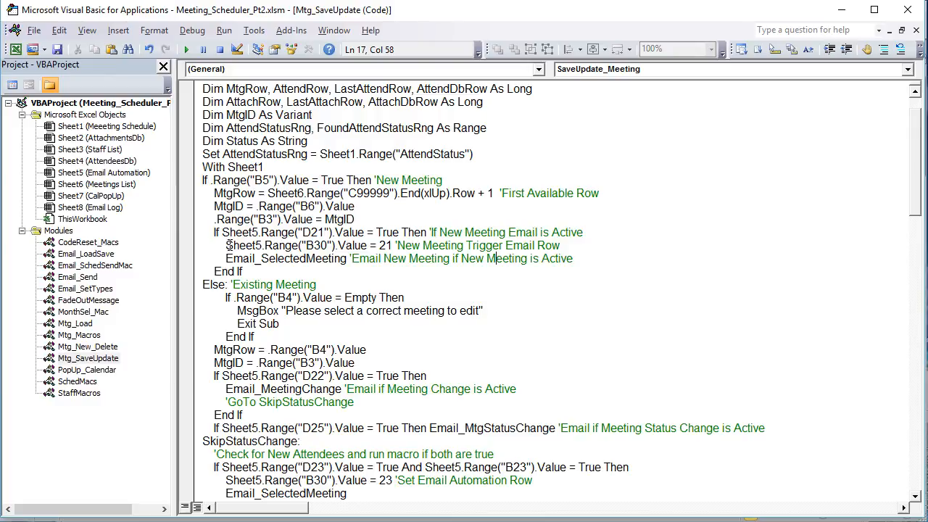
Examine the Sheet5 B30 assignment in SaveUpdate_Meeting and locate that Send Email Row cell on the Email Automation sheet.
drag(392, 246, 226, 246)
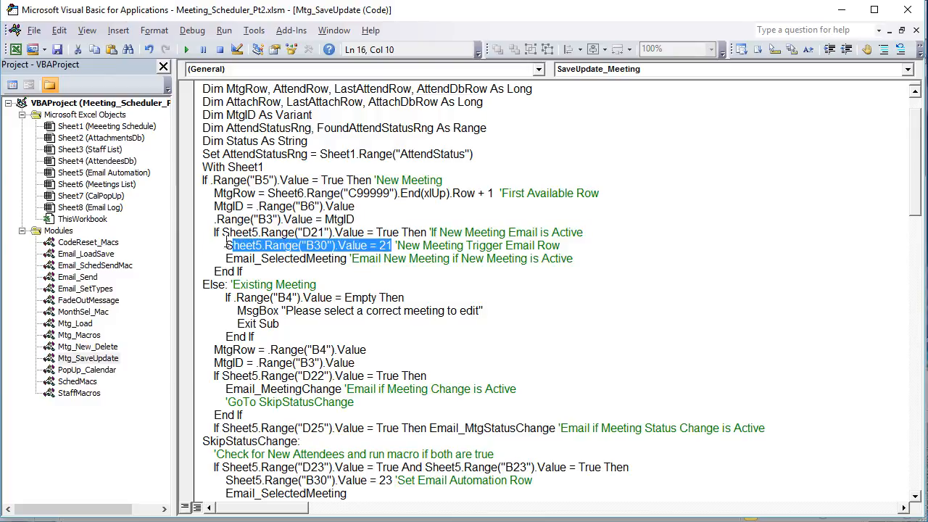
click(383, 258)
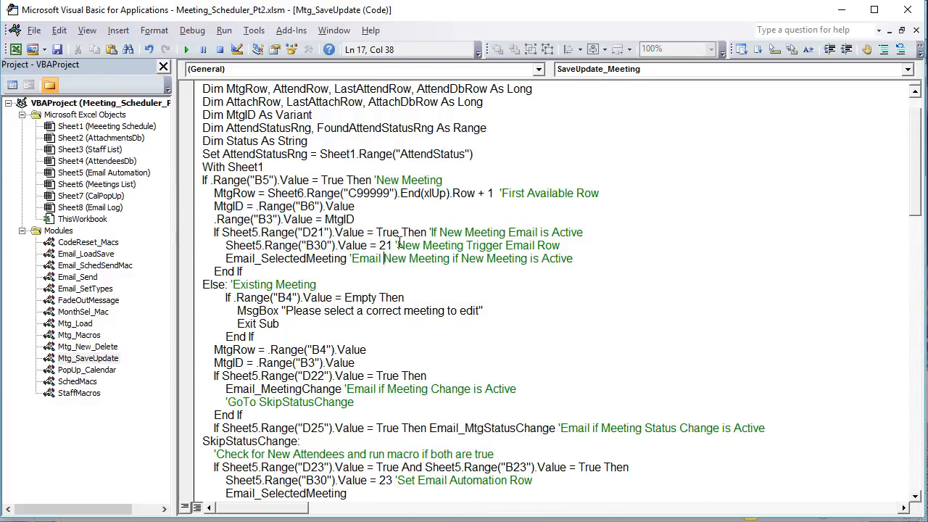
double_click(392, 246)
click(392, 255)
key(alt+F11)
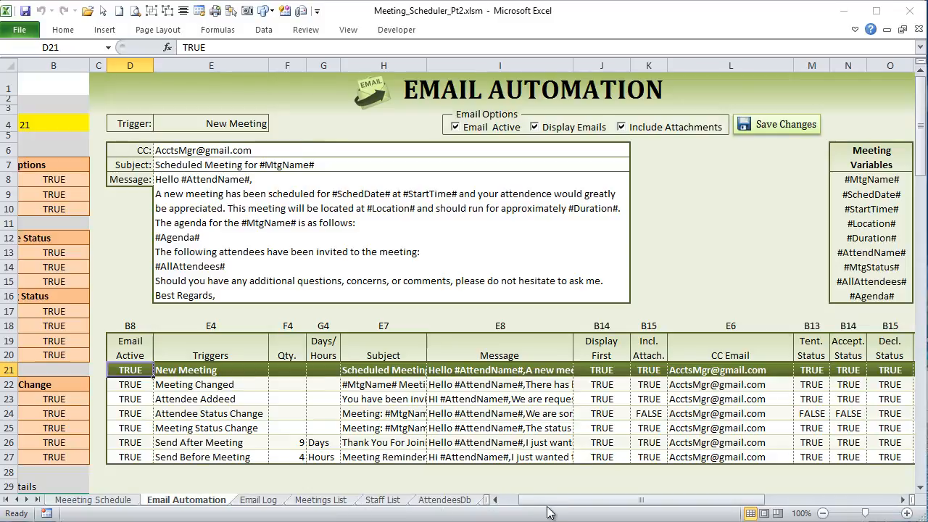
scroll(80, 352, down, 6)
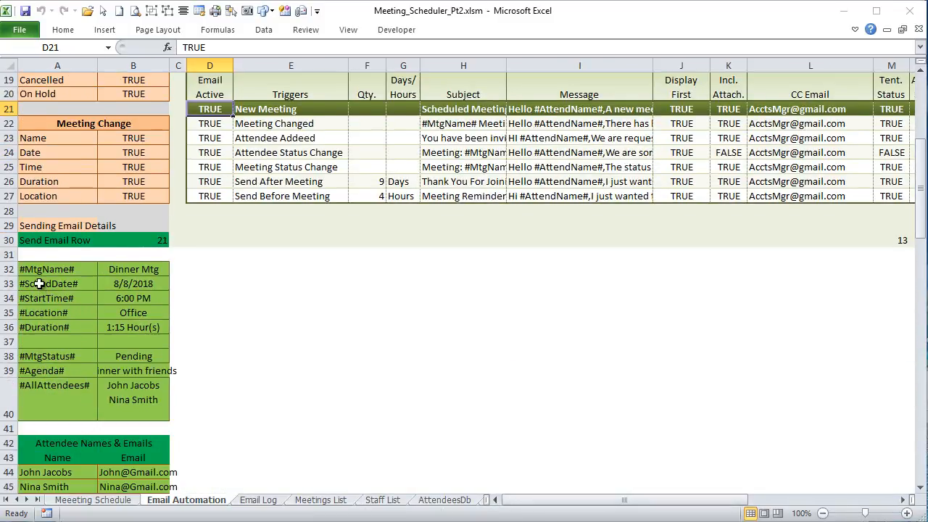
drag(37, 244, 129, 243)
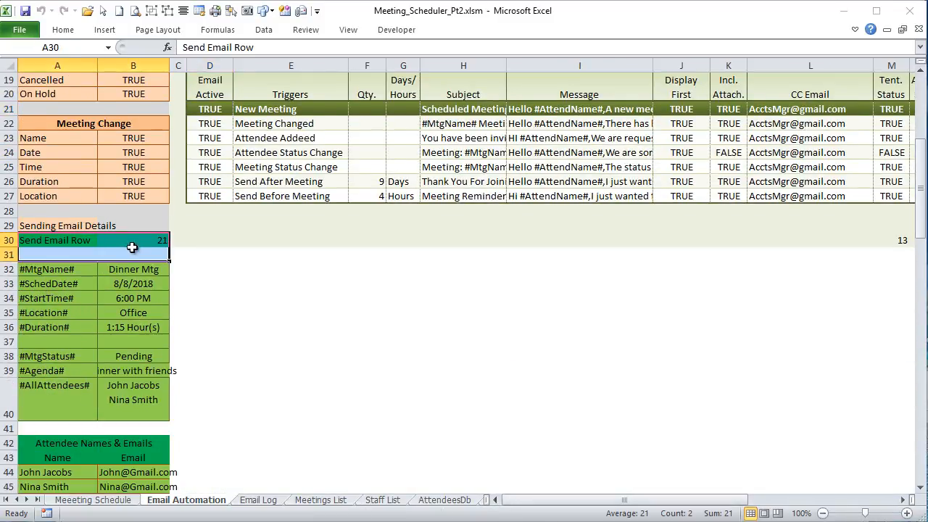
click(132, 244)
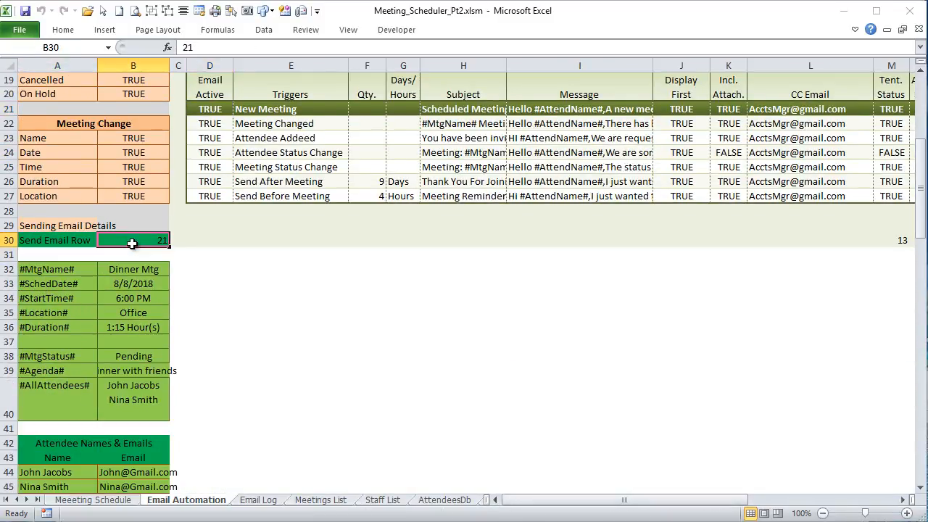
Examine the New Meeting trigger in row 21, including its Subject, Message, display, attachment and CC Email cells.
click(8, 109)
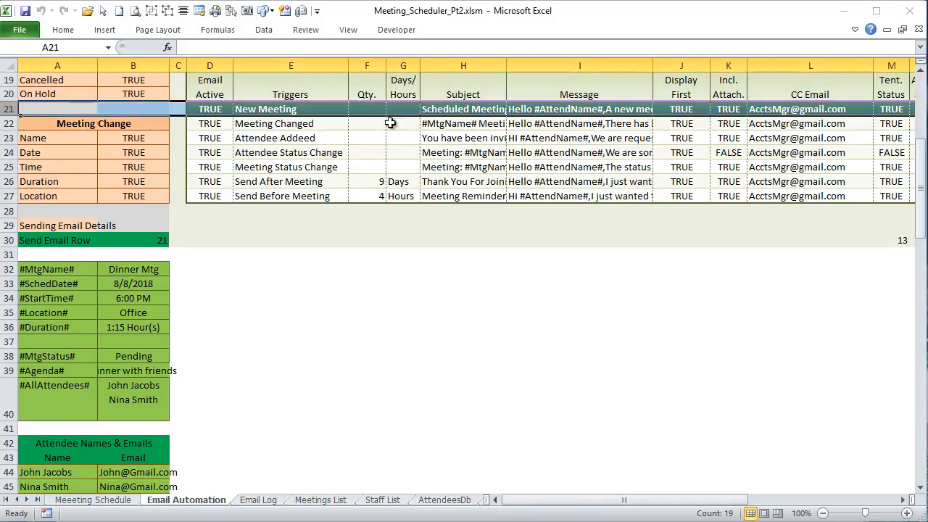
scroll(369, 304, up, 2)
click(451, 198)
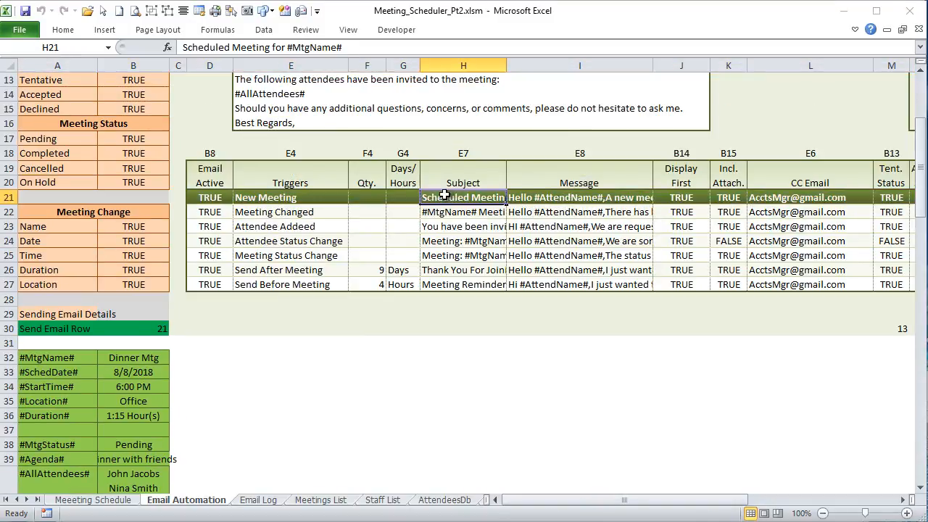
click(611, 197)
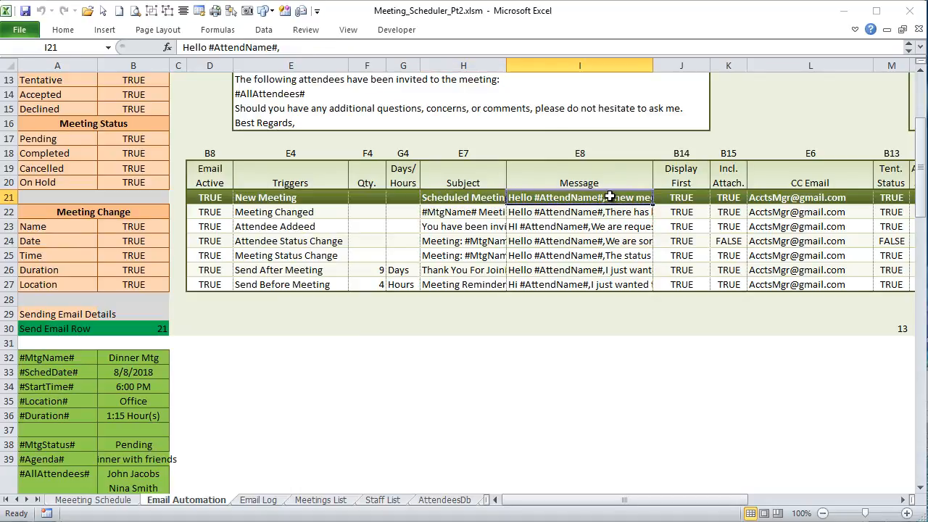
drag(491, 197, 768, 200)
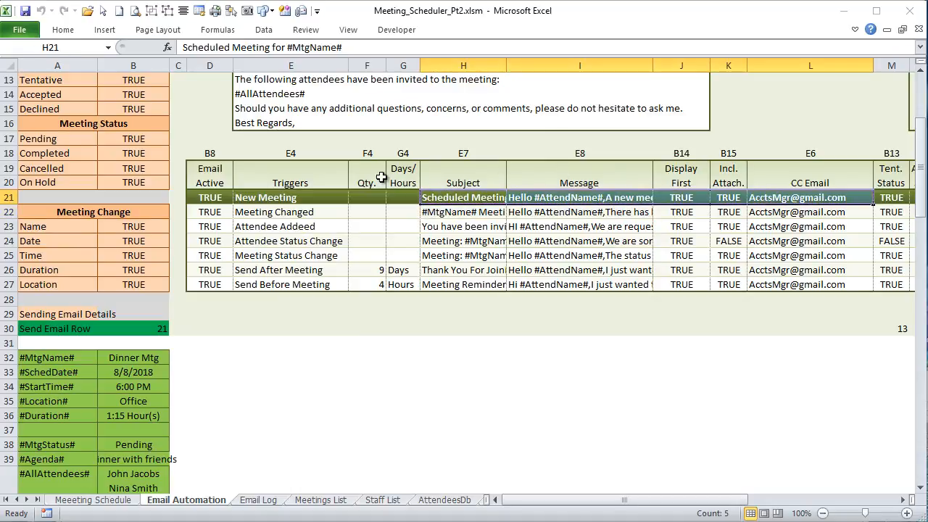
Compare the Send Email Row cell B30 with the trigger table to see which row's subject, message and CC it points to.
drag(58, 329, 152, 330)
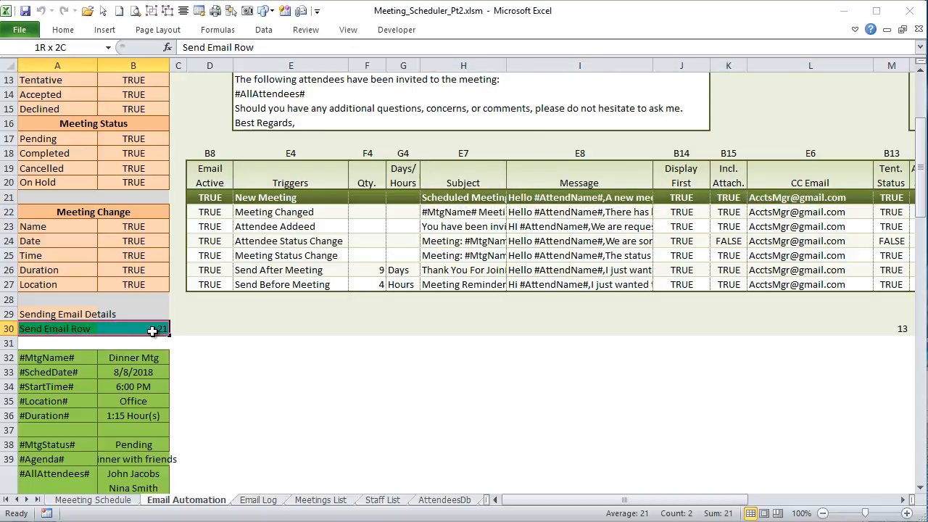
click(154, 328)
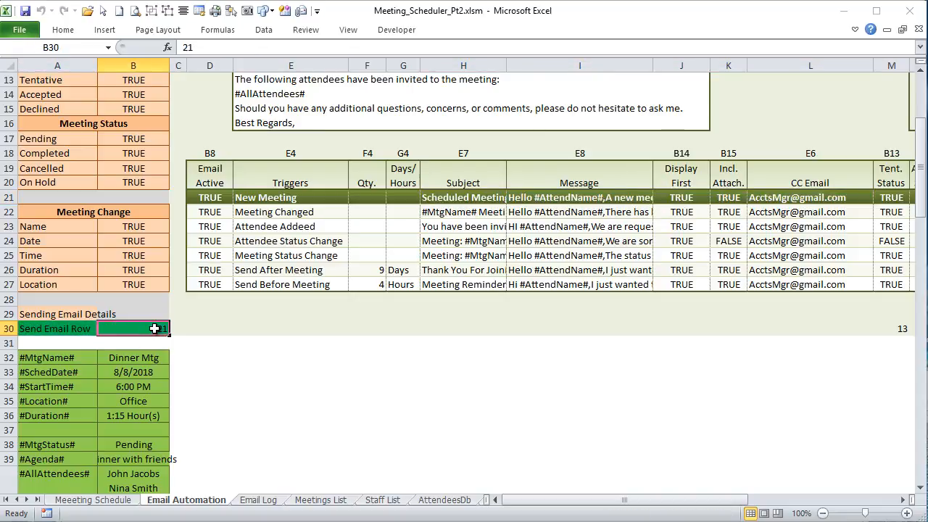
drag(155, 329, 60, 331)
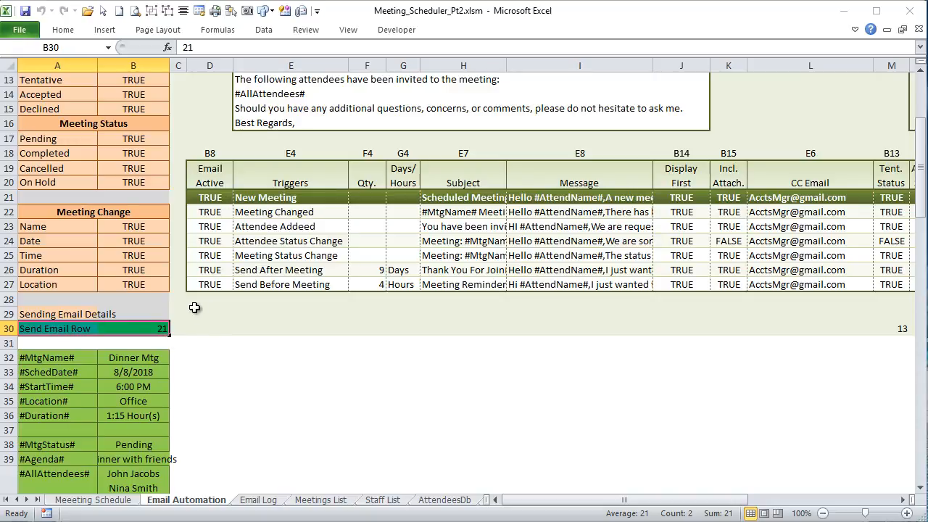
click(144, 326)
click(450, 195)
click(573, 202)
click(782, 197)
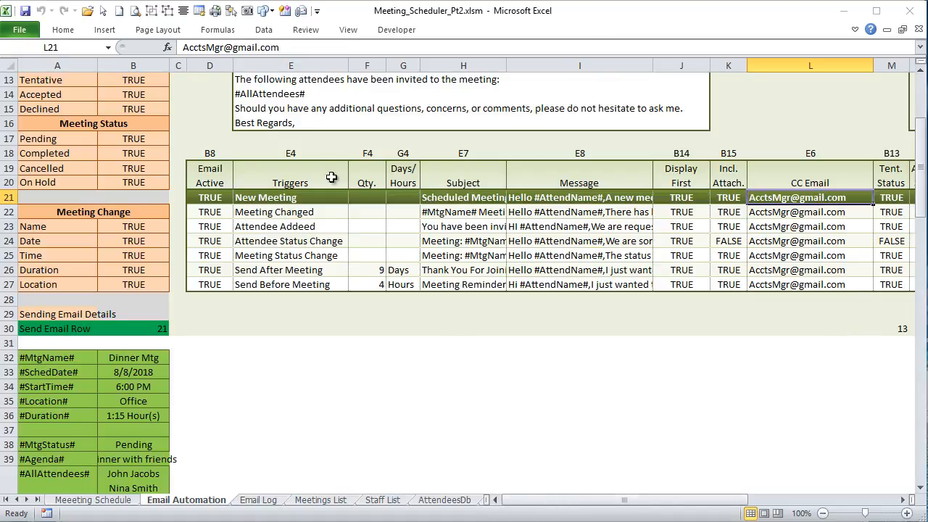
drag(219, 197, 881, 287)
click(145, 330)
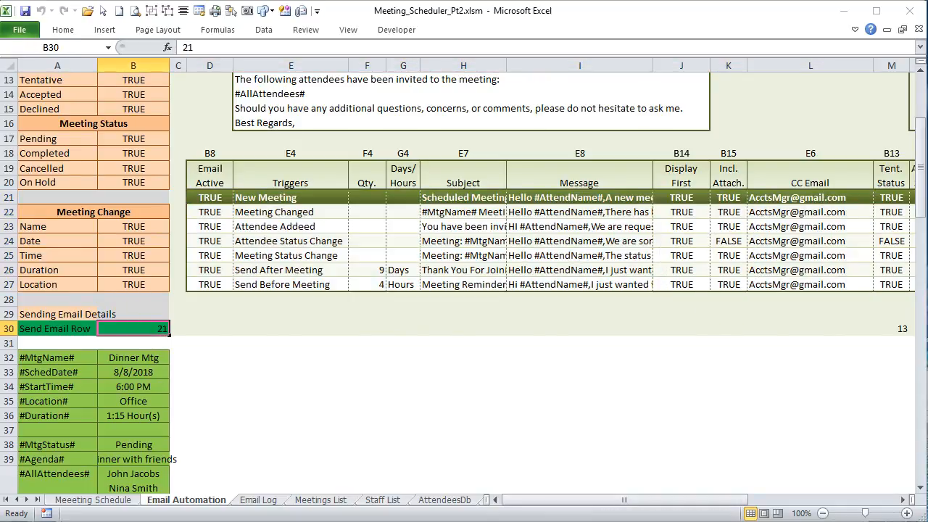
Return to the VBA editor and examine the Email_SelectedMeeting call that follows the B30 assignment in SaveUpdate_Meeting.
key(alt+F11)
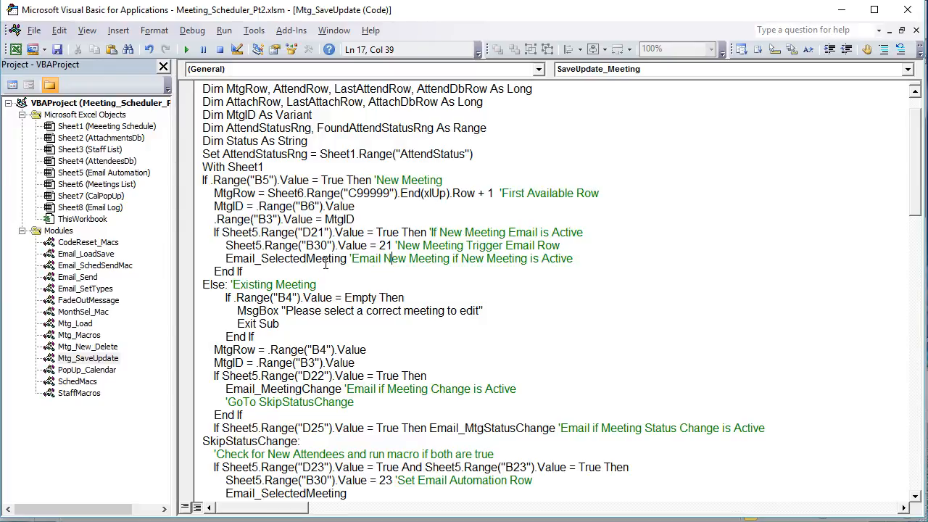
drag(225, 259, 353, 262)
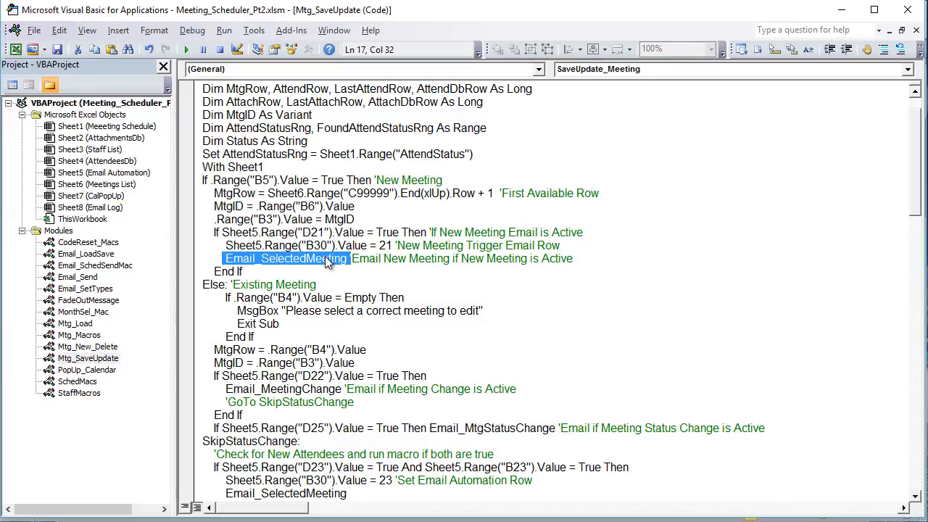
click(325, 256)
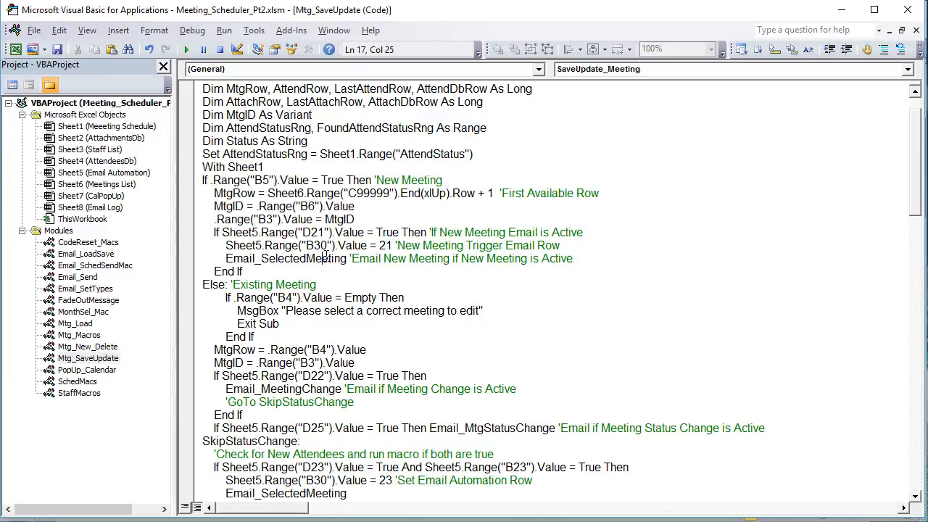
double_click(390, 246)
drag(347, 259, 227, 257)
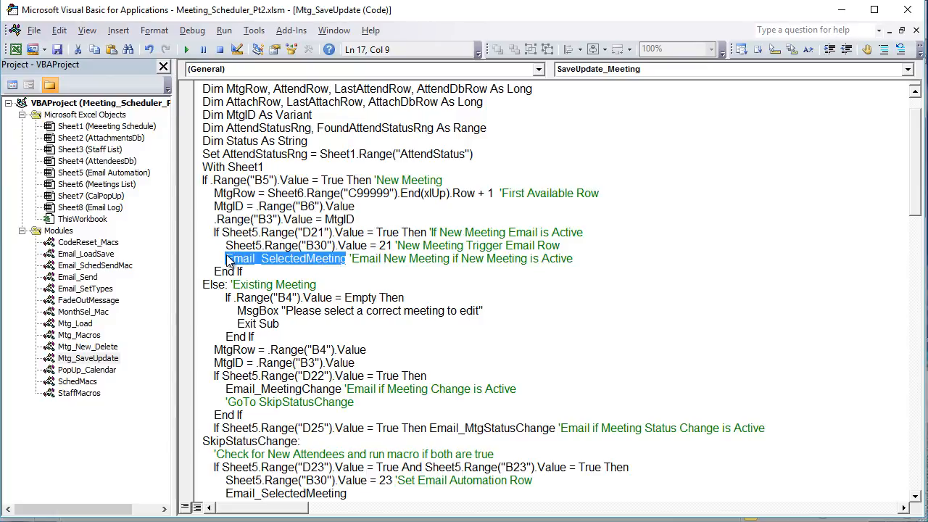
Open the Email_SetTypes module and locate the Email_SelectedMeeting procedure.
double_click(87, 288)
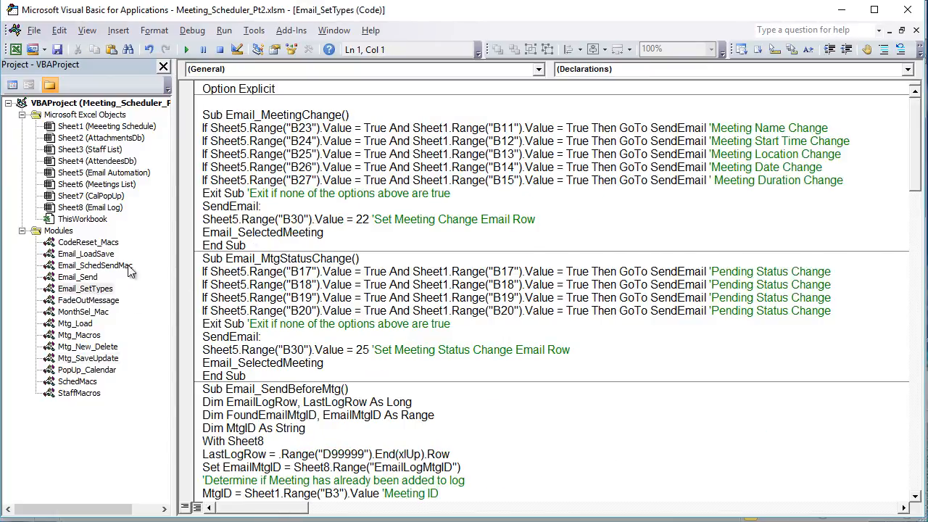
scroll(303, 330, down, 6)
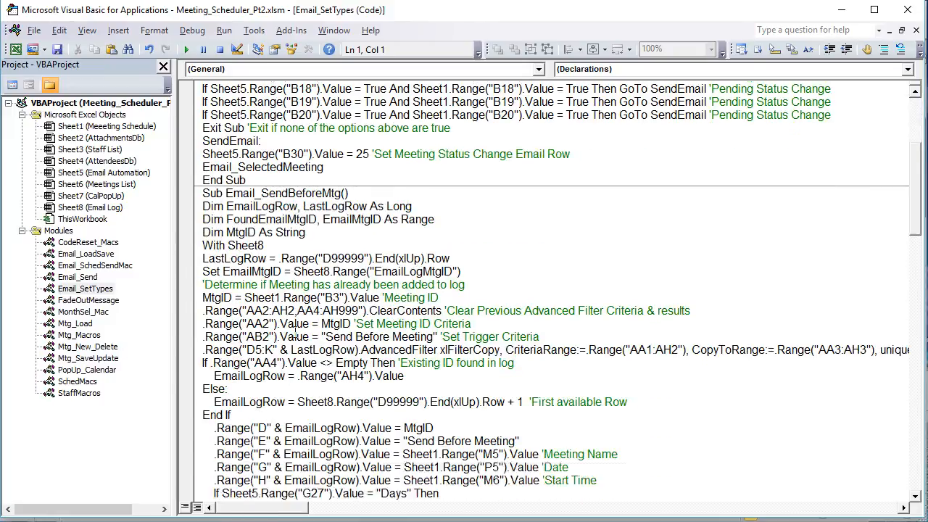
scroll(266, 174, down, 11)
drag(348, 141, 227, 143)
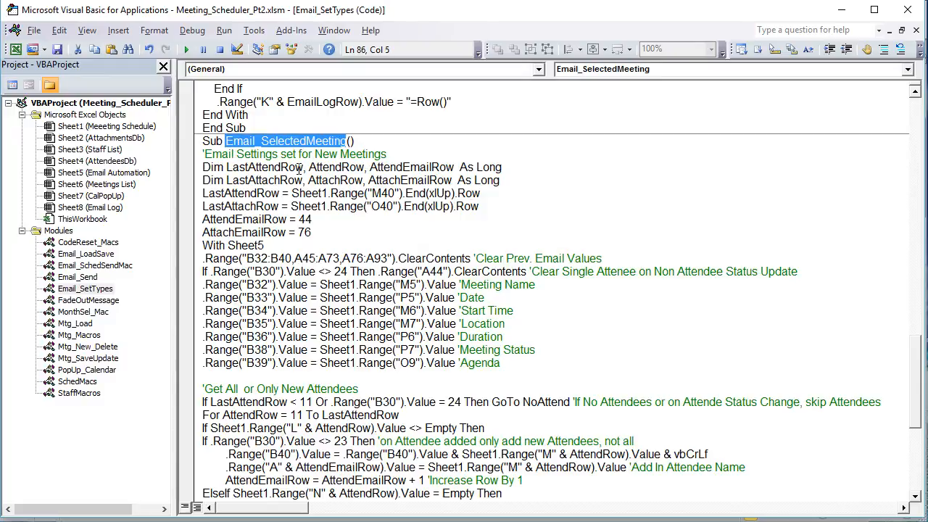
Examine the row variable declarations and the LastAttendRow and LastAttachRow assignments in Email_SelectedMeeting.
drag(517, 180, 166, 167)
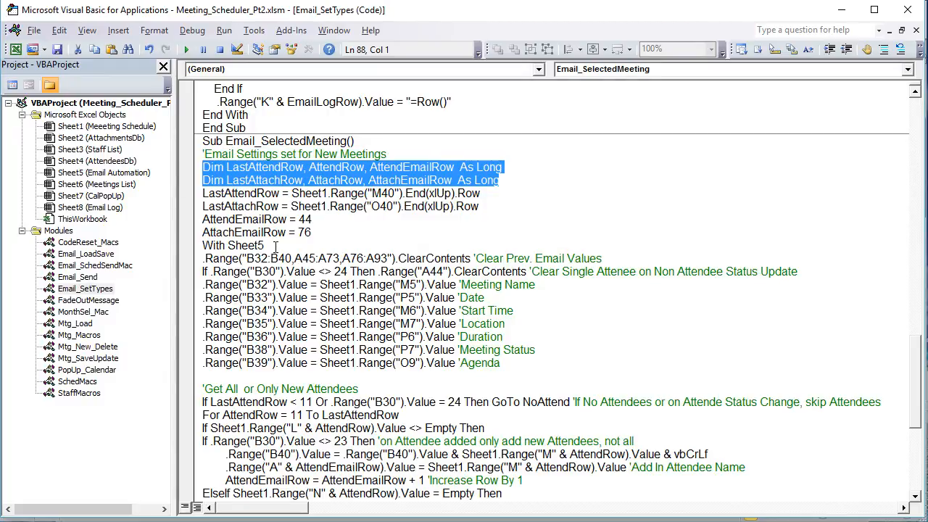
click(319, 179)
drag(349, 169, 268, 168)
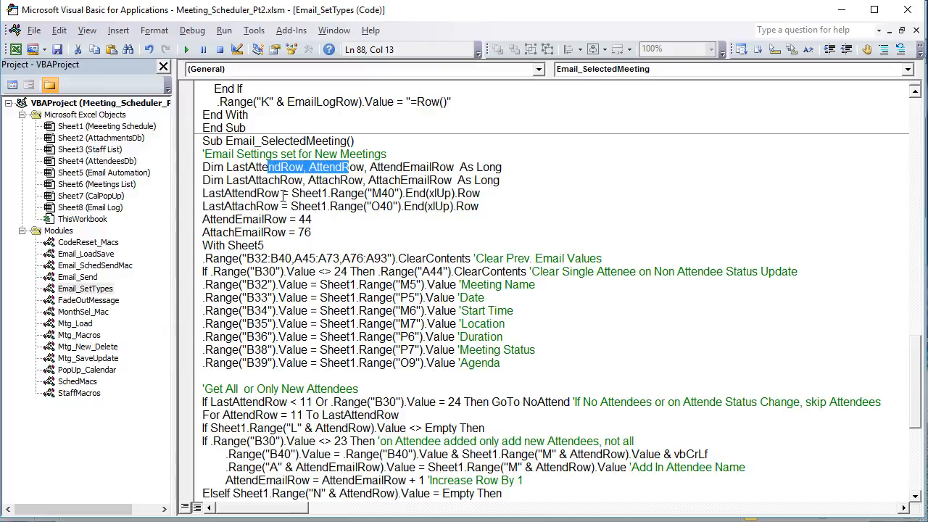
drag(278, 193, 221, 193)
drag(304, 206, 223, 206)
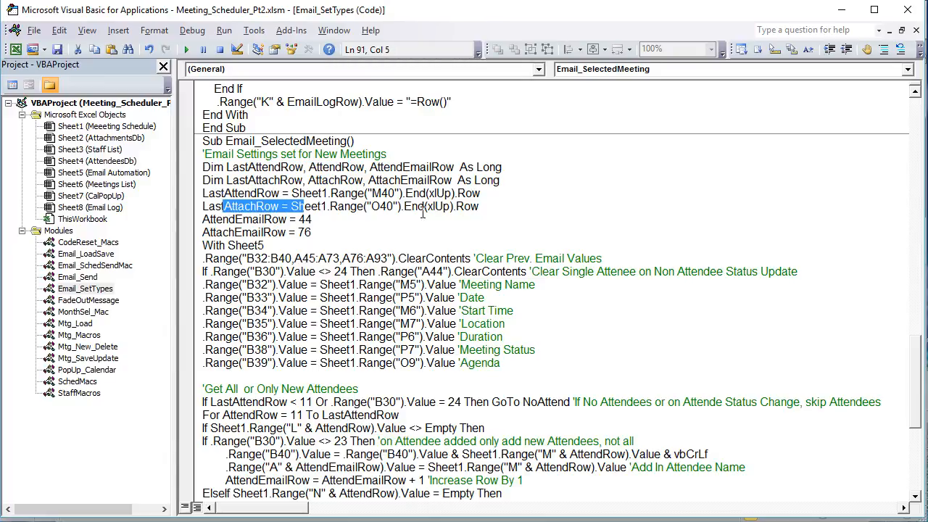
On the Meeting Schedule sheet, examine the attendee name and meeting attachment ranges that the last-row variables refer to.
key(alt+F11)
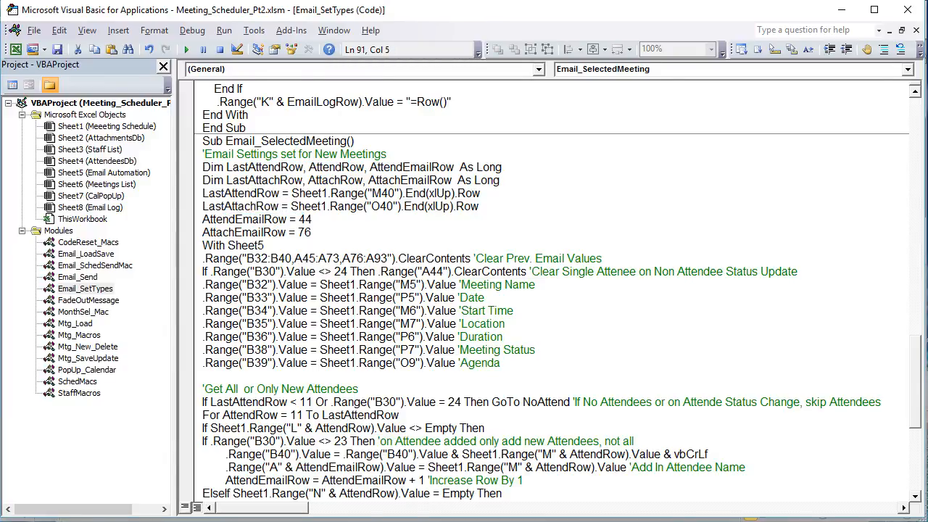
click(93, 500)
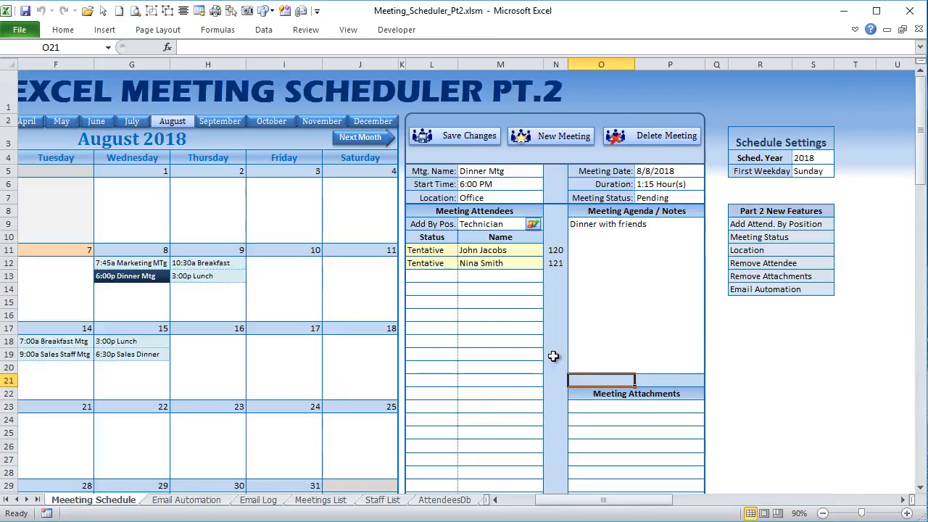
drag(470, 251, 468, 270)
click(472, 263)
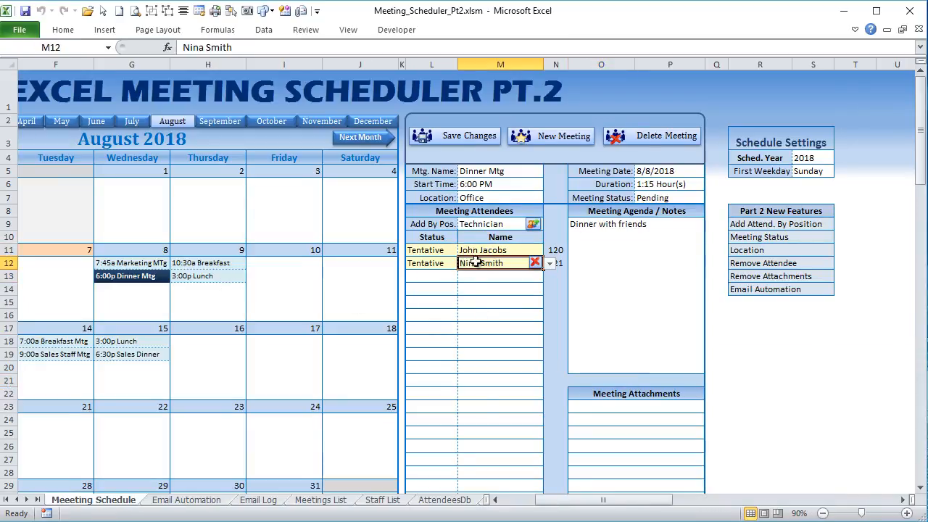
drag(612, 405, 611, 445)
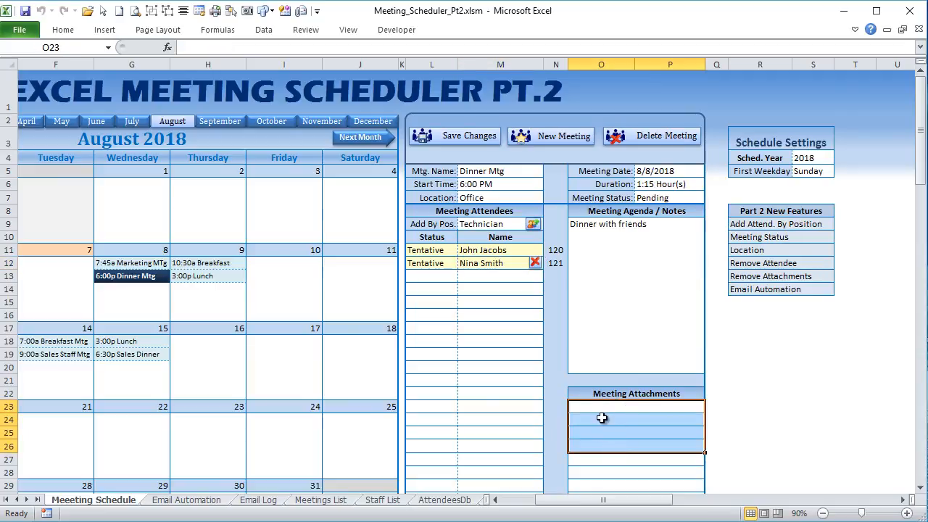
drag(592, 406, 586, 449)
drag(468, 251, 472, 290)
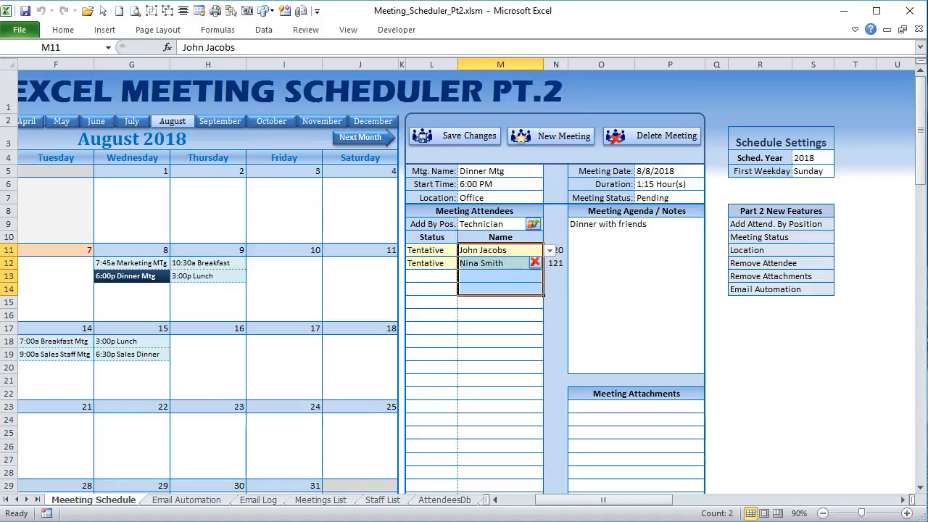
Return to the VBA editor and examine the AttendEmailRow = 44 and AttachEmailRow = 76 assignments in Email_SelectedMeeting.
key(alt+F11)
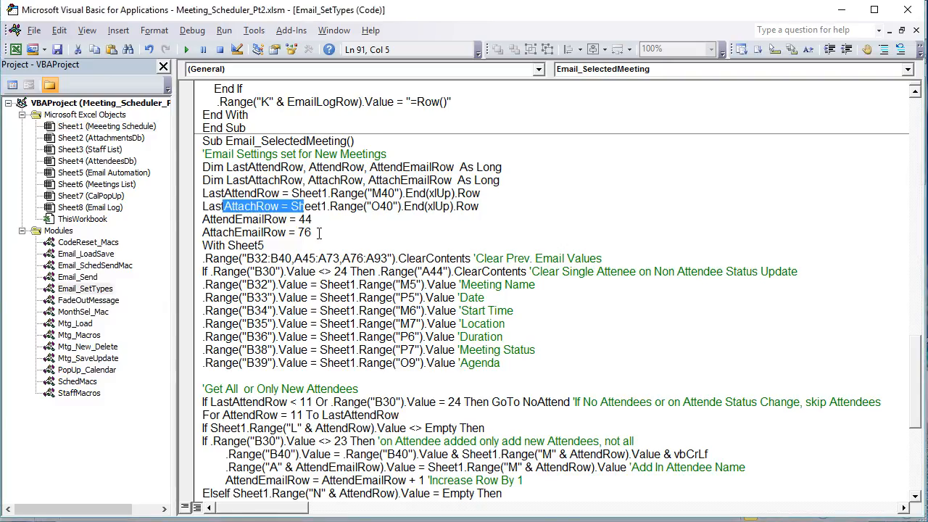
drag(320, 232, 202, 219)
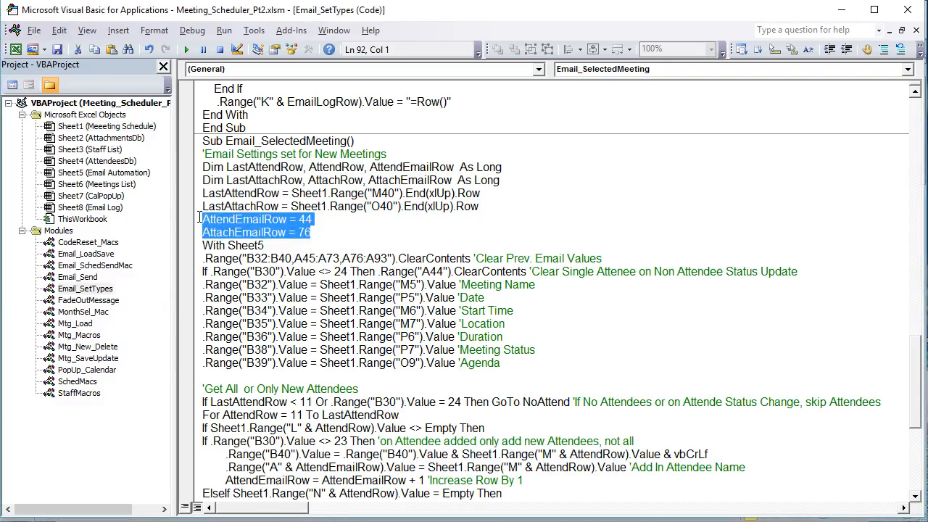
drag(314, 240, 202, 219)
key(F5)
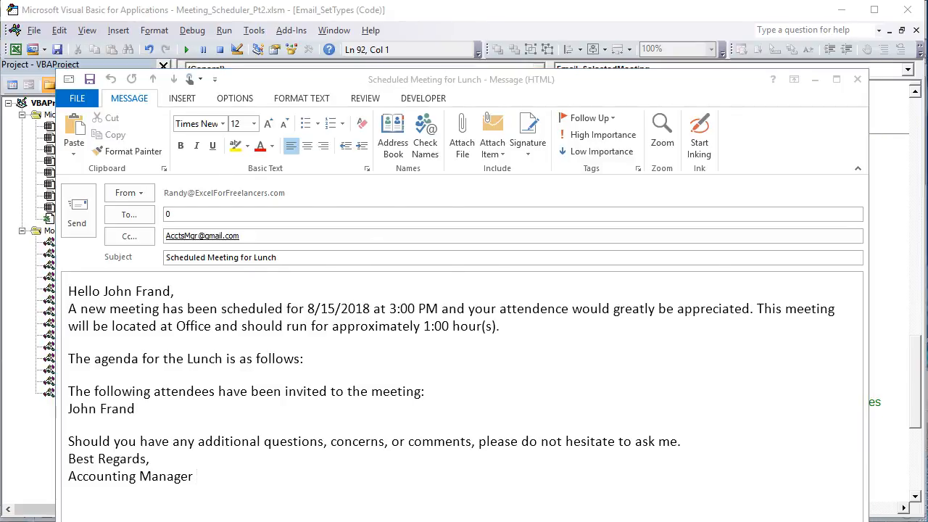
On the Email Automation sheet, examine the attendee names starting at A44 and the email lookup formula in B44.
key(alt+Tab)
key(alt+F11)
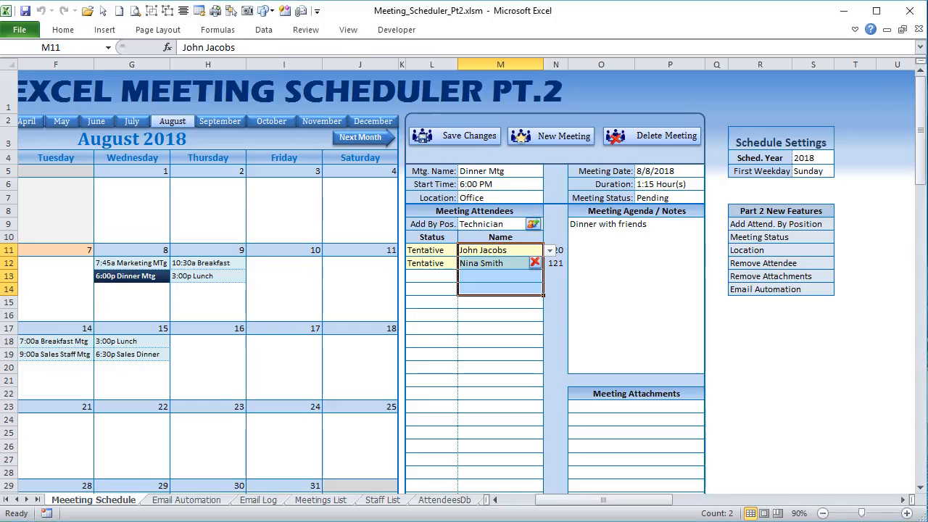
click(186, 501)
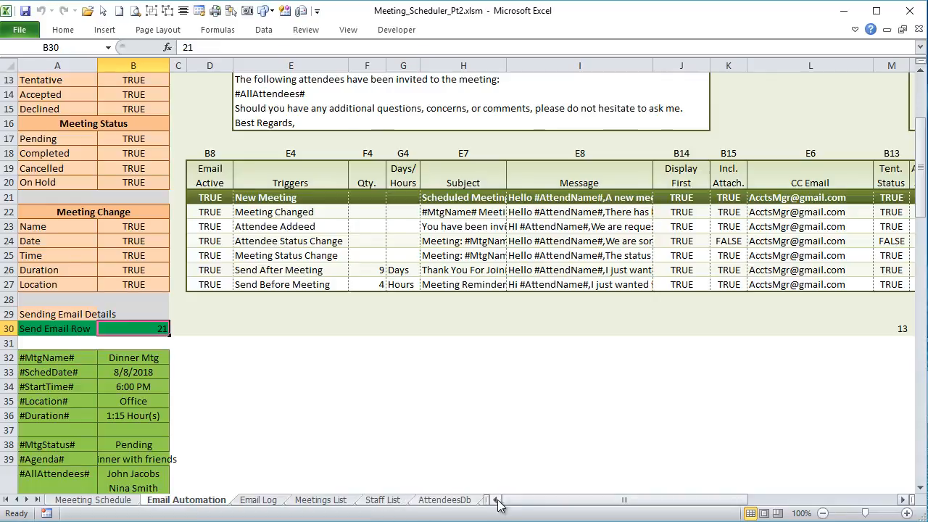
scroll(65, 387, down, 6)
drag(68, 293, 41, 387)
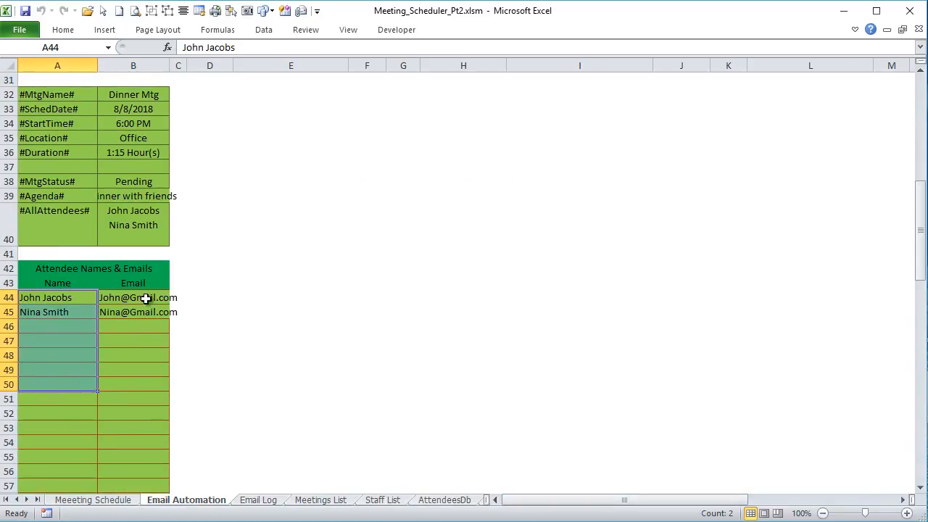
click(146, 297)
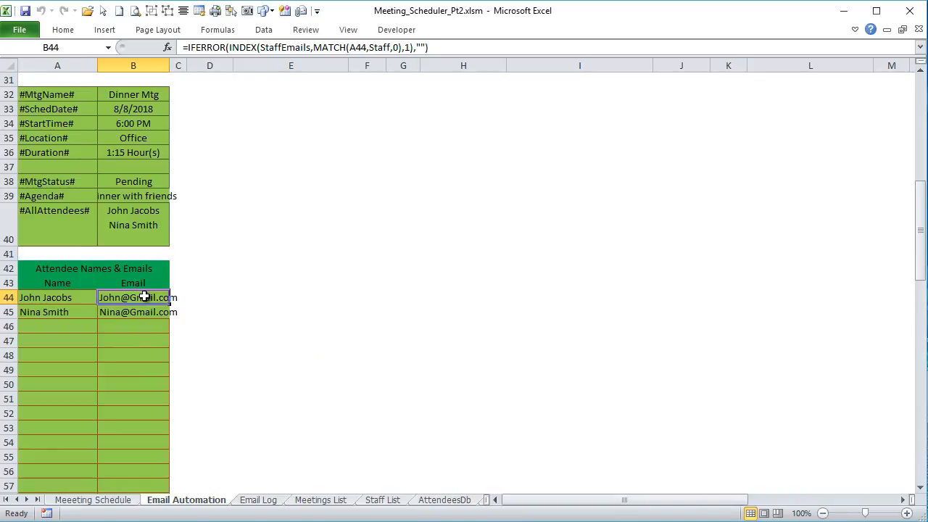
Test the email lookup by entering an existing attendee's name in A46, and clear the cell again.
click(74, 330)
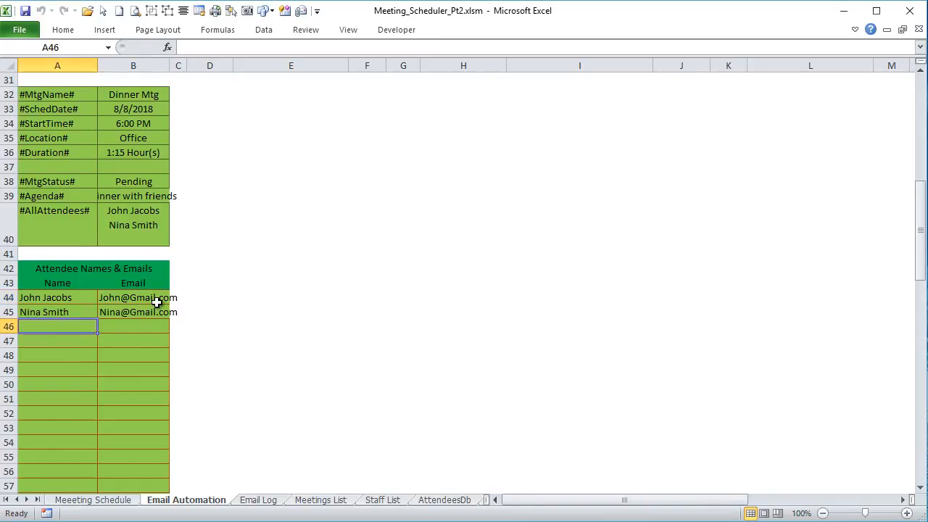
text(nin)
key(Tab)
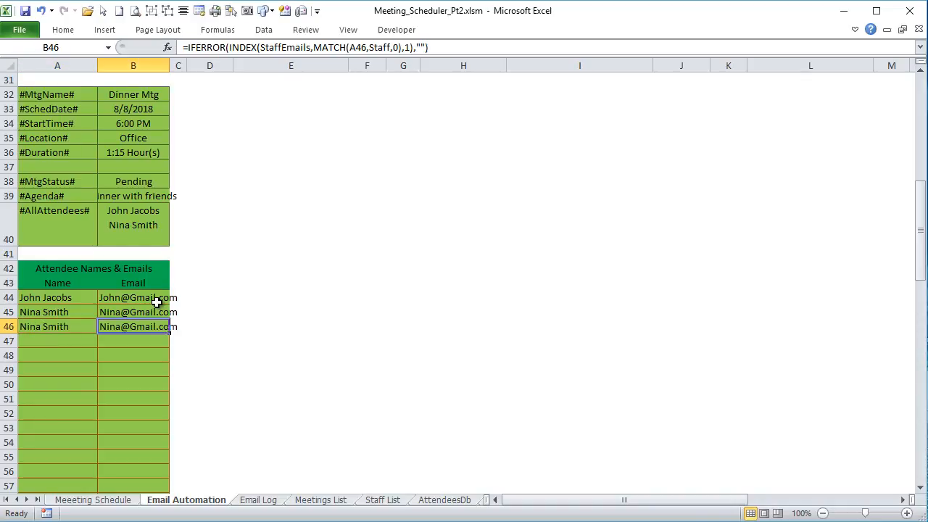
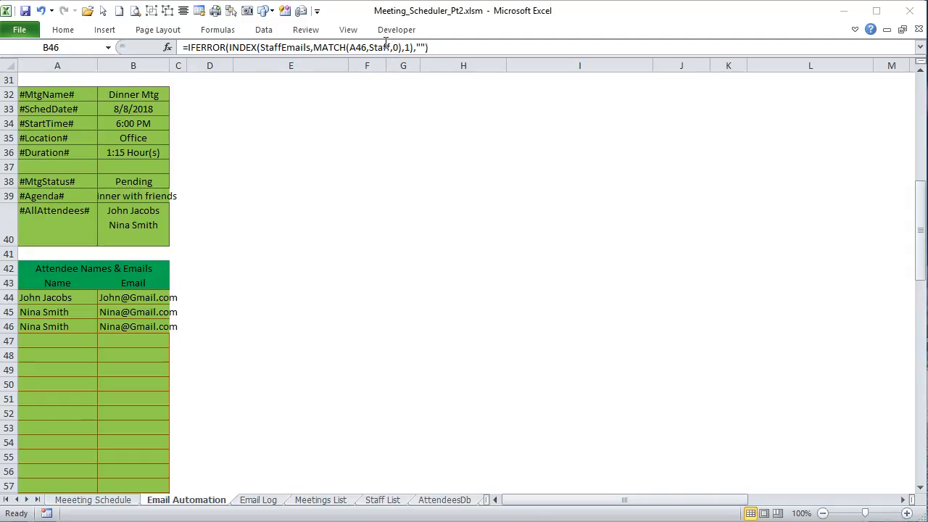
click(68, 326)
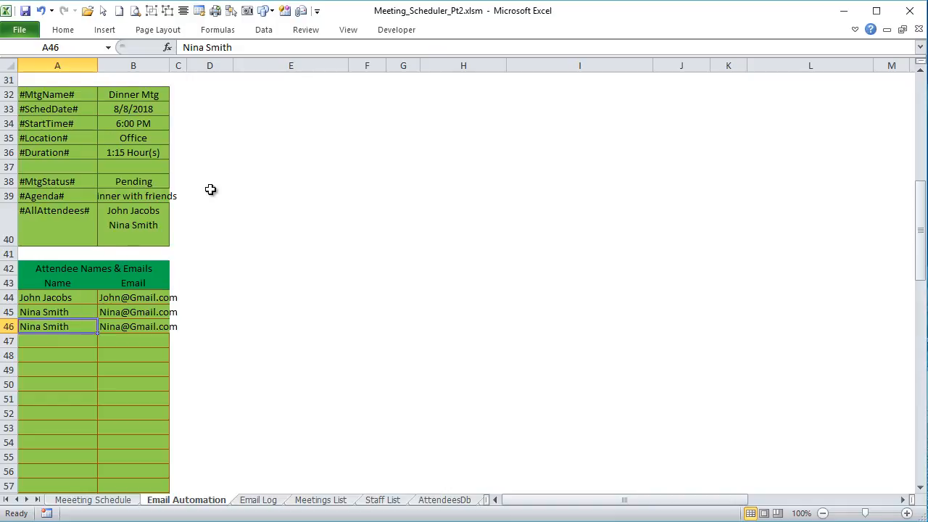
key(Delete)
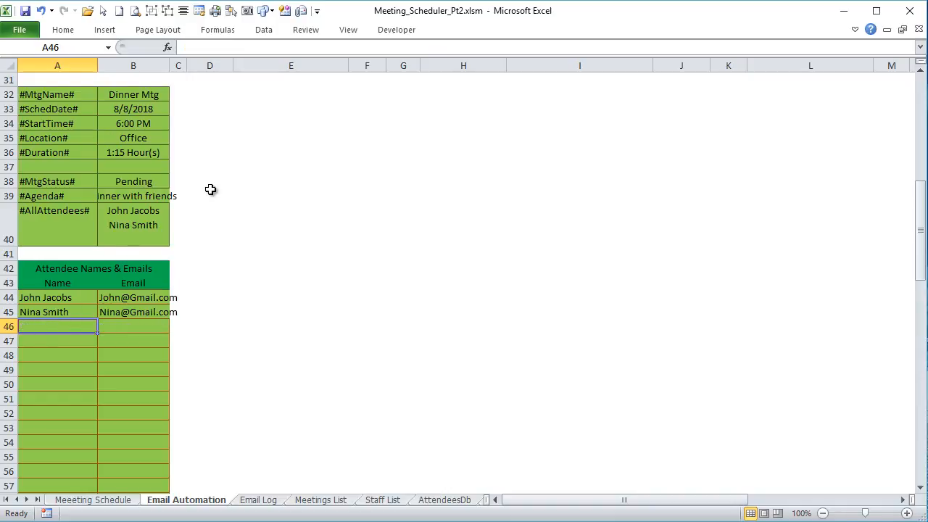
Examine the IFERROR/INDEX/MATCH email lookup formula in B46 and leave it unchanged.
click(108, 328)
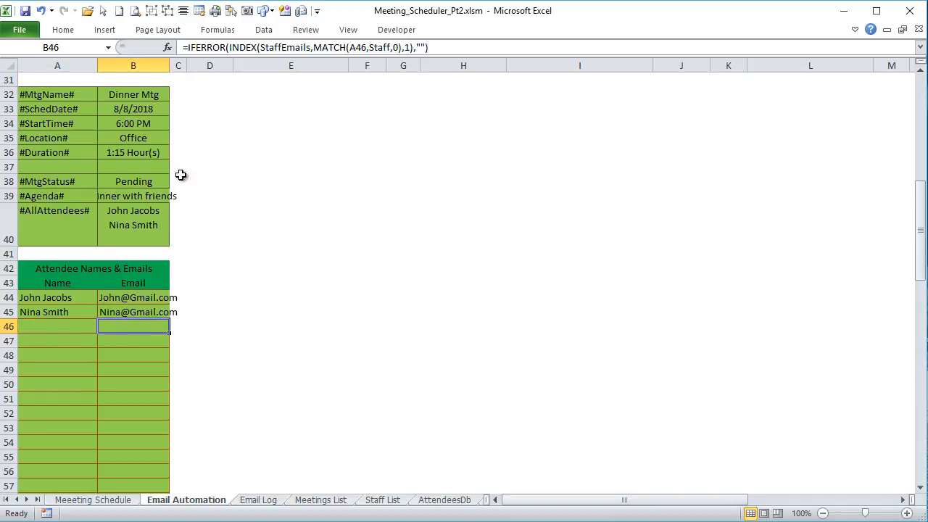
click(423, 47)
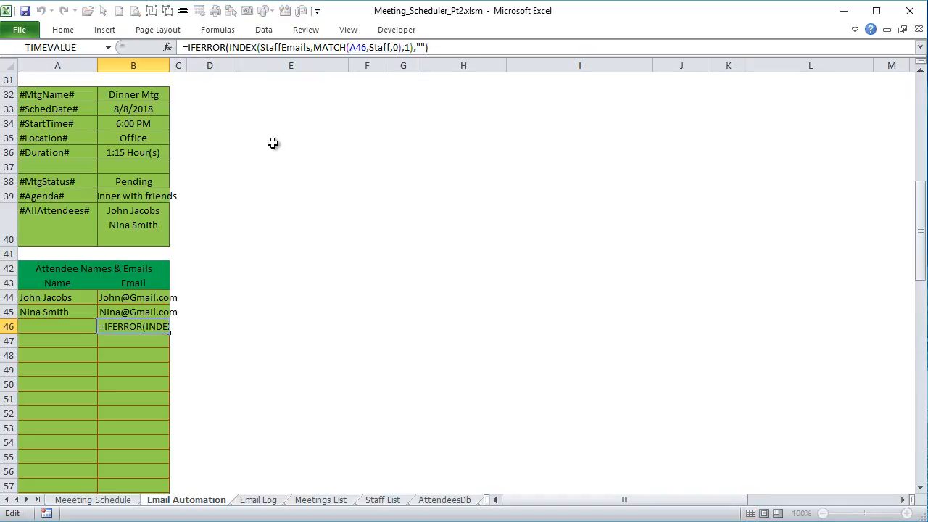
key(Return)
Examine the attendee name list starting at A44 and the Attachments list starting at A76.
scroll(70, 297, down, 2)
drag(64, 209, 63, 336)
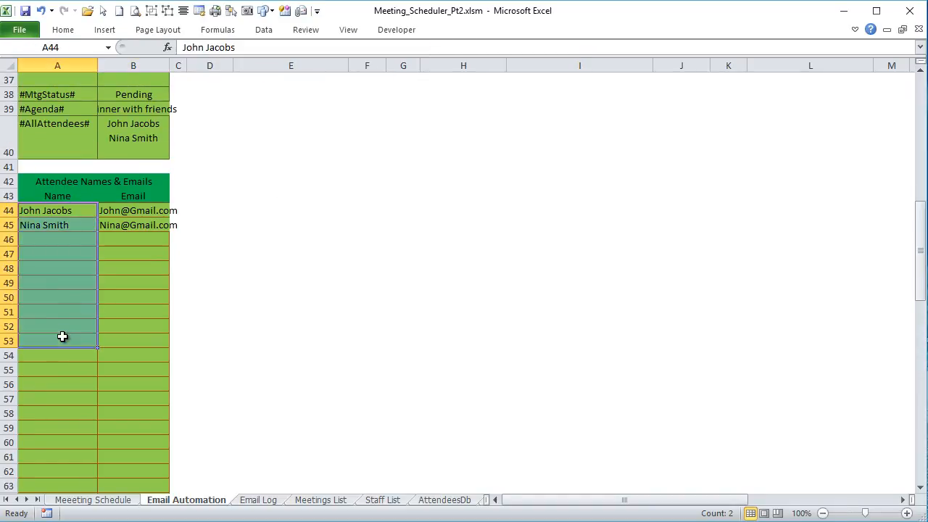
scroll(62, 337, down, 8)
click(59, 296)
drag(59, 296, 48, 400)
scroll(31, 372, up, 4)
scroll(29, 379, down, 4)
drag(42, 293, 33, 356)
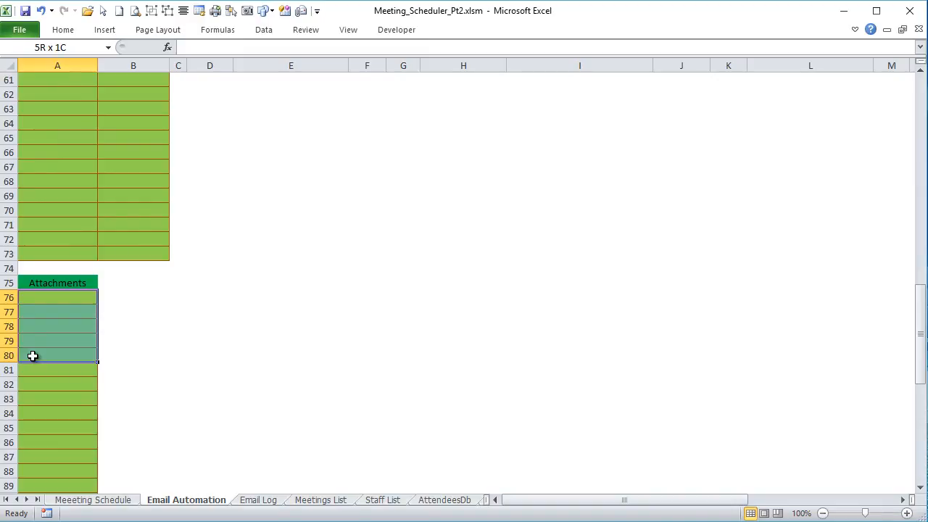
drag(33, 355, 31, 355)
Review the attendee names and emails once more, checking A44 and A76 as the two lists' starting cells.
scroll(23, 343, up, 4)
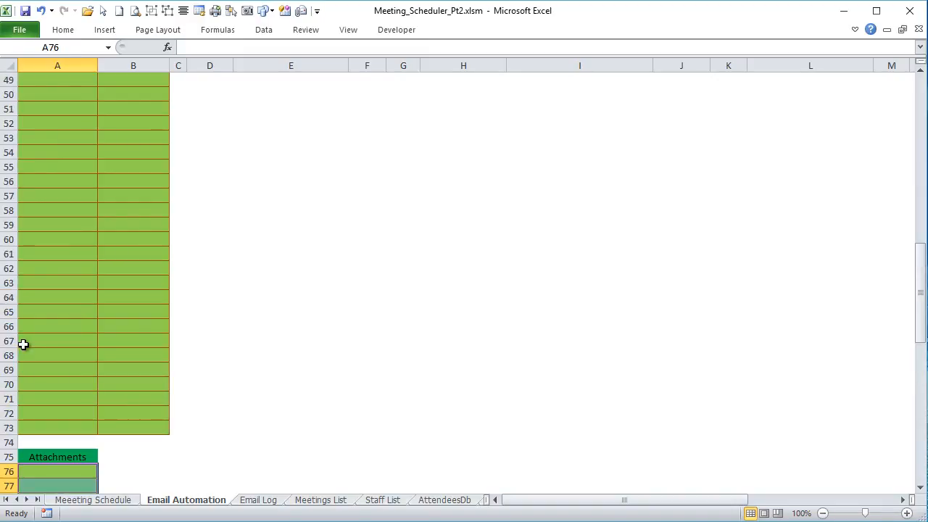
scroll(23, 344, up, 5)
drag(98, 254, 108, 269)
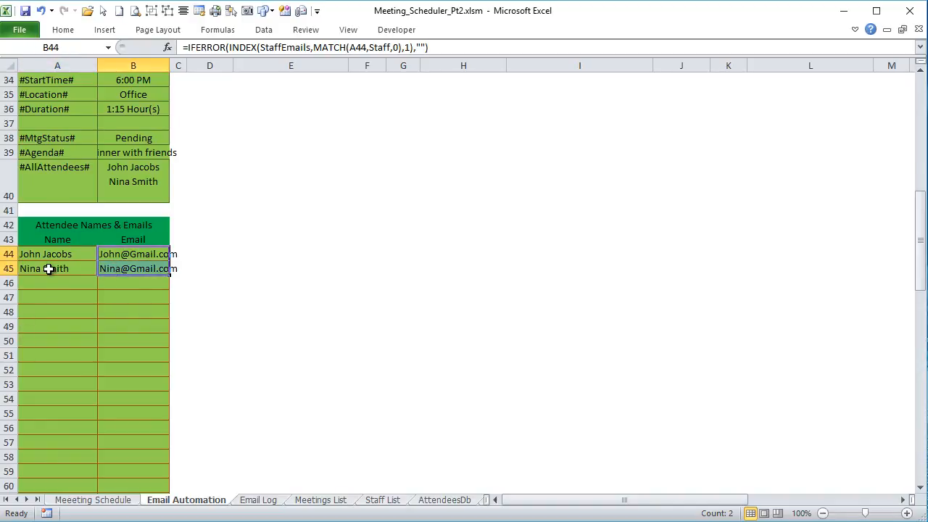
drag(68, 257, 56, 312)
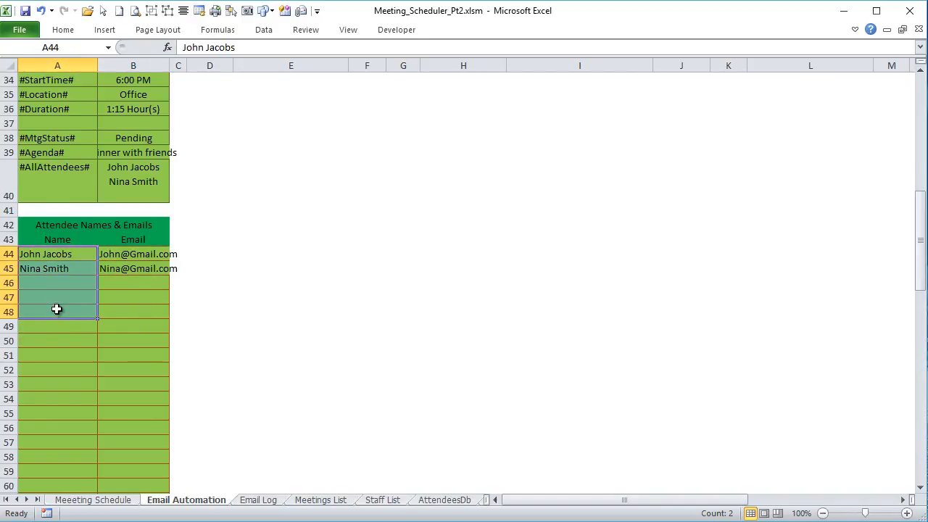
click(43, 256)
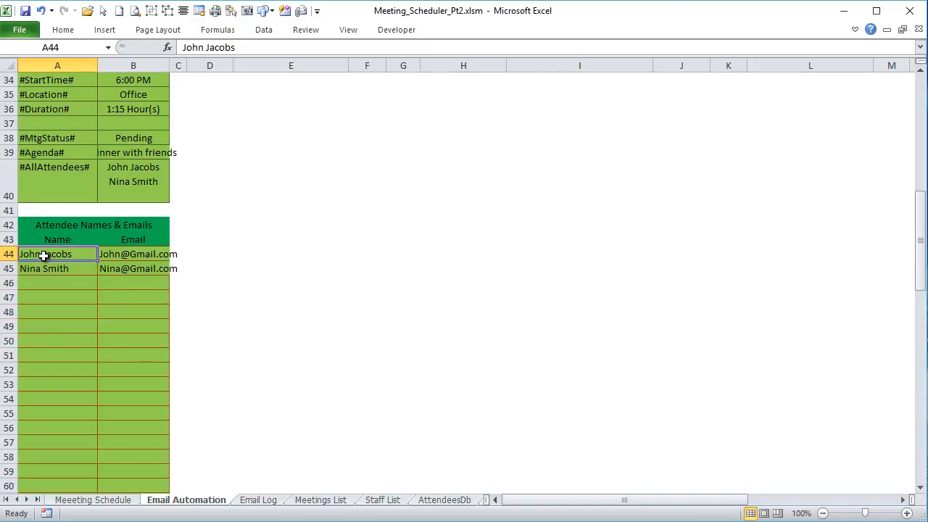
scroll(45, 256, down, 9)
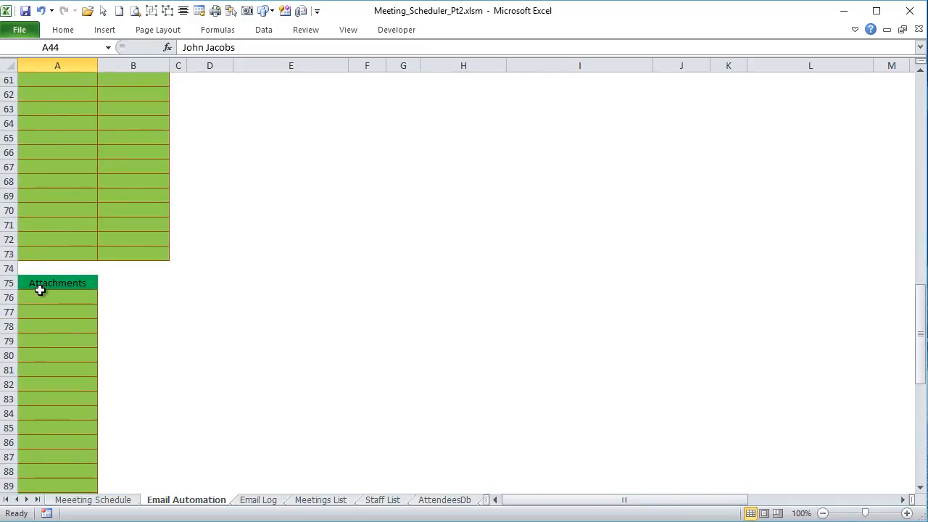
click(45, 295)
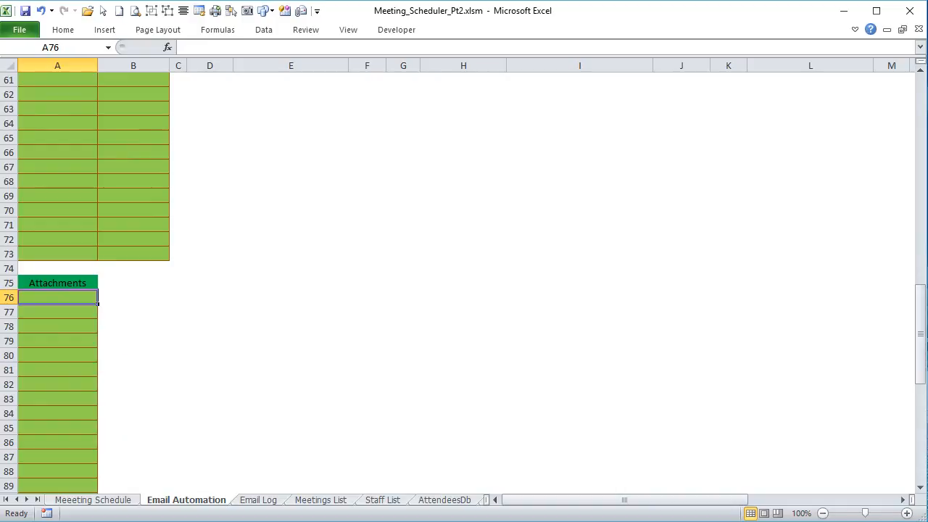
Bring up the open Scheduled Meeting for Lunch email message and close it.
click(169, 521)
click(167, 476)
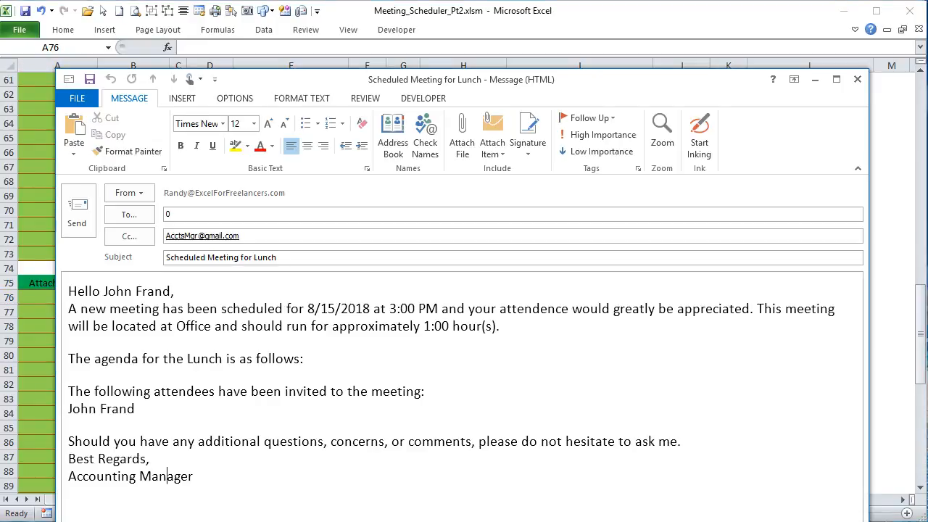
click(858, 79)
In the VBA editor, examine the With Sheet5 line and the ClearContents line for B32:B40, A45:A73 and A76:A93.
key(alt+F11)
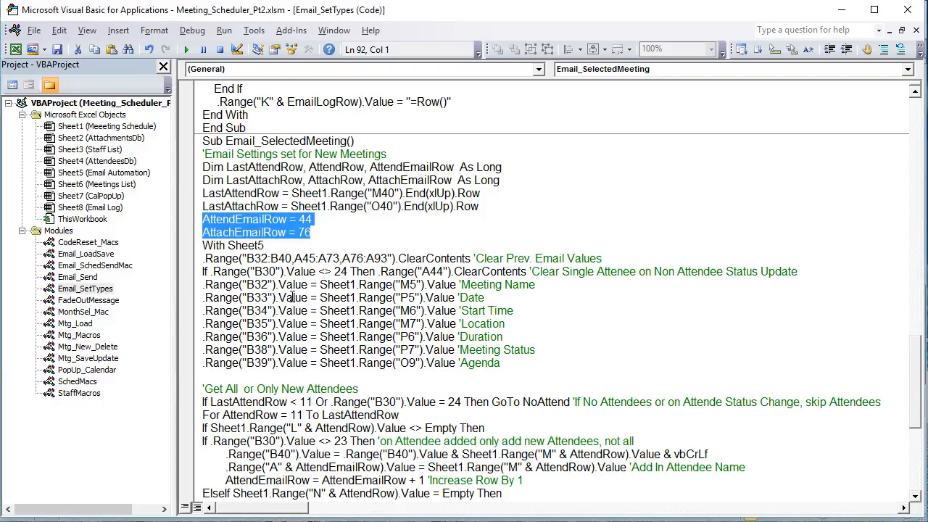
drag(265, 245, 202, 245)
drag(602, 259, 204, 270)
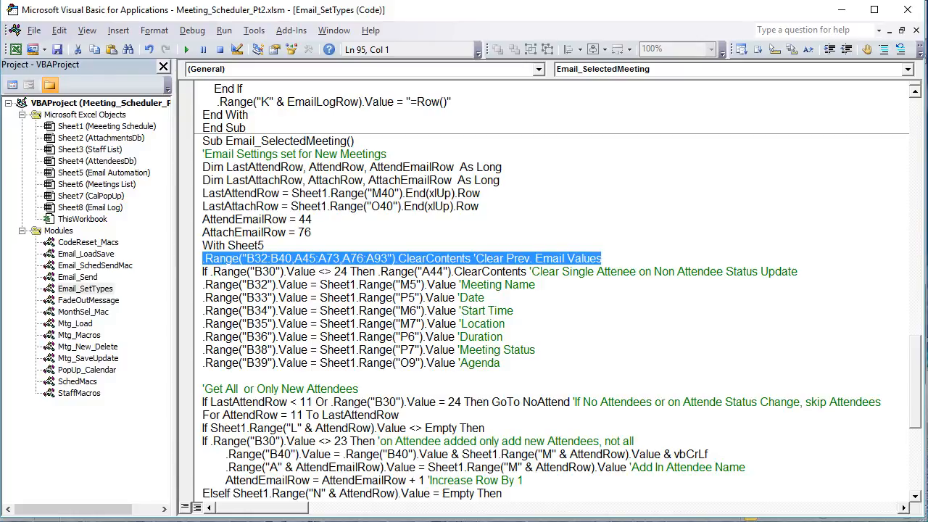
On the Email Automation sheet, examine the meeting details in B32:B40 and the attendee list that the ClearContents line covers.
key(alt+F11)
scroll(76, 239, up, 15)
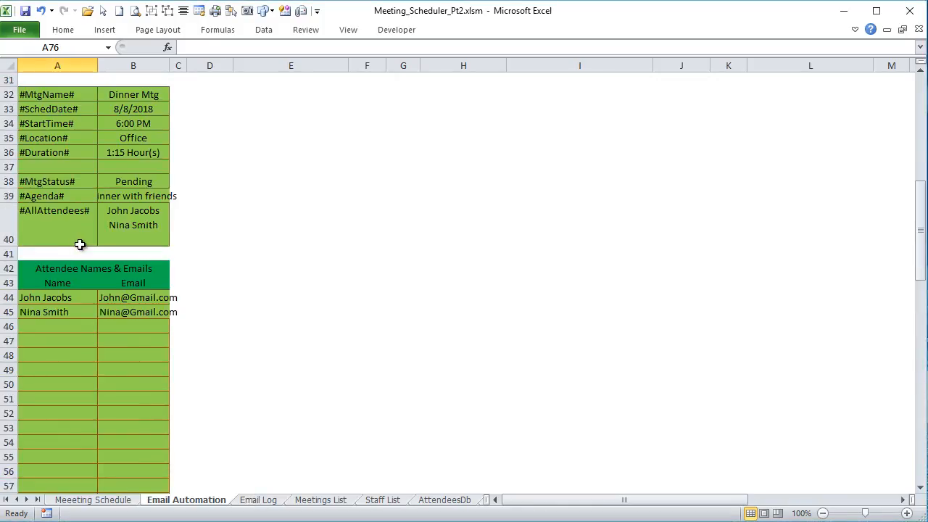
click(112, 314)
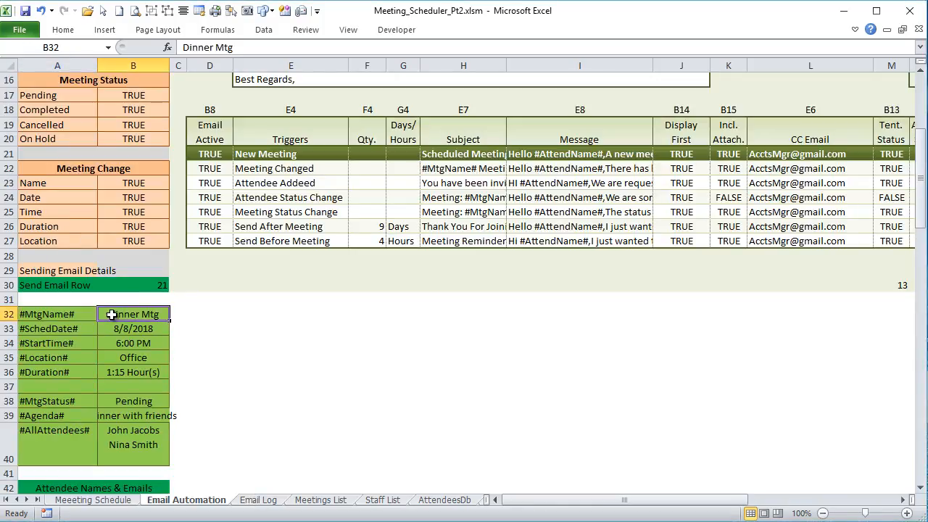
drag(122, 316, 130, 444)
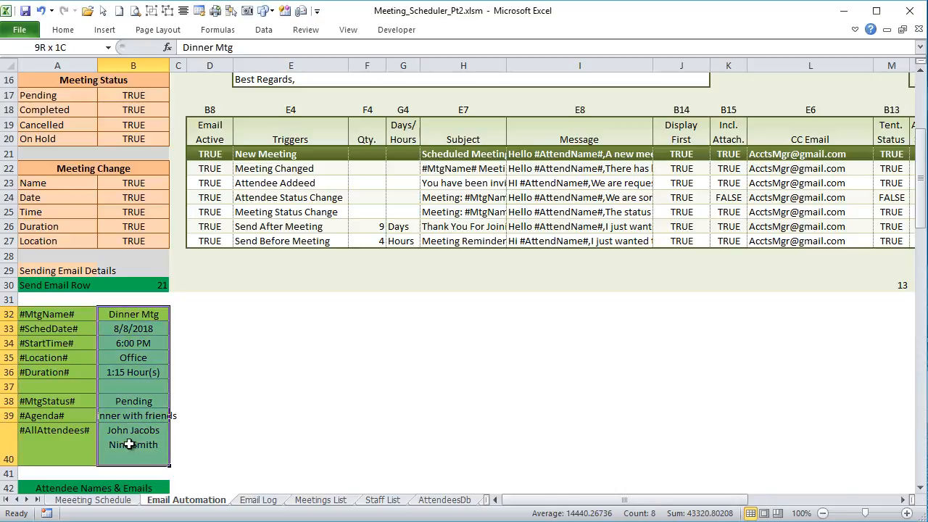
scroll(93, 374, down, 3)
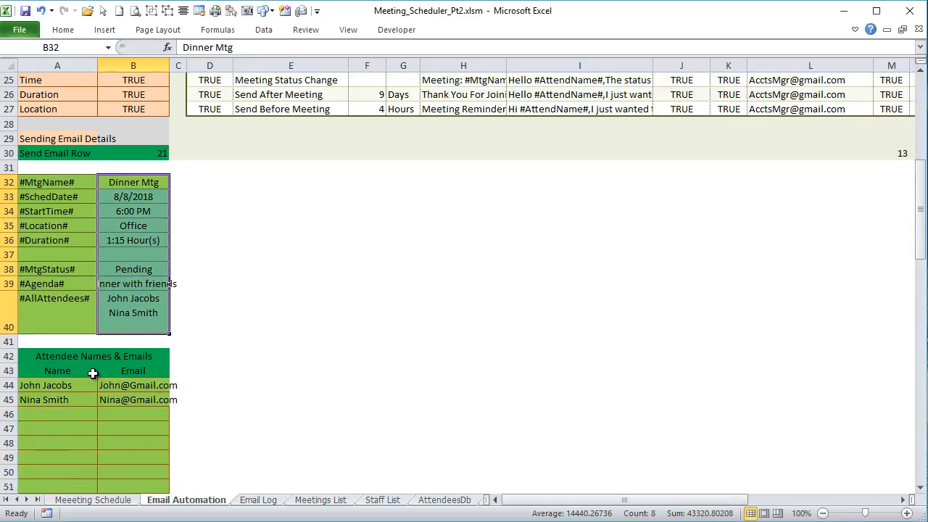
scroll(93, 374, down, 1)
click(122, 268)
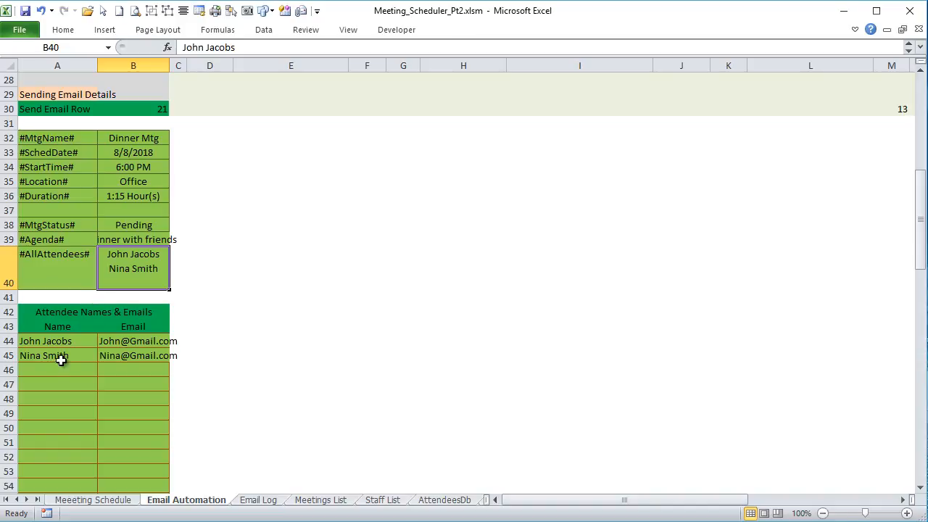
scroll(44, 356, down, 3)
scroll(44, 356, up, 2)
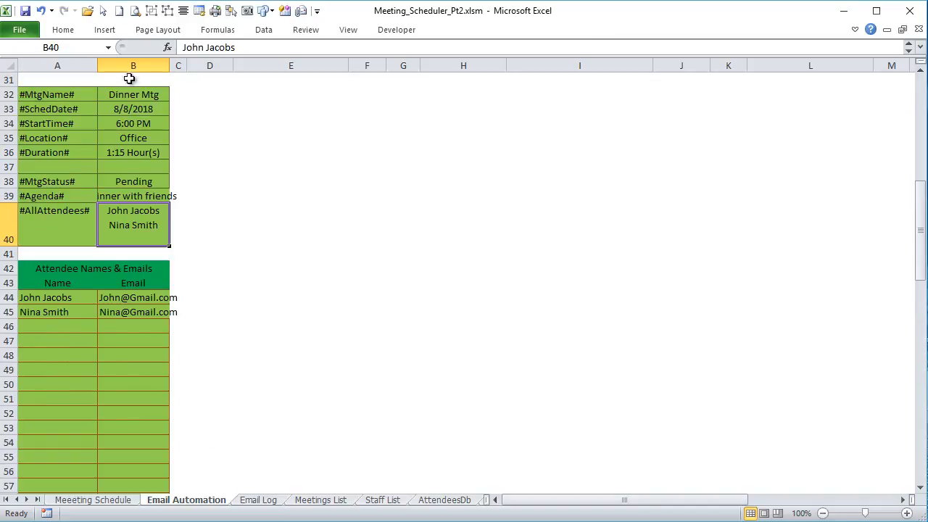
drag(133, 95, 116, 238)
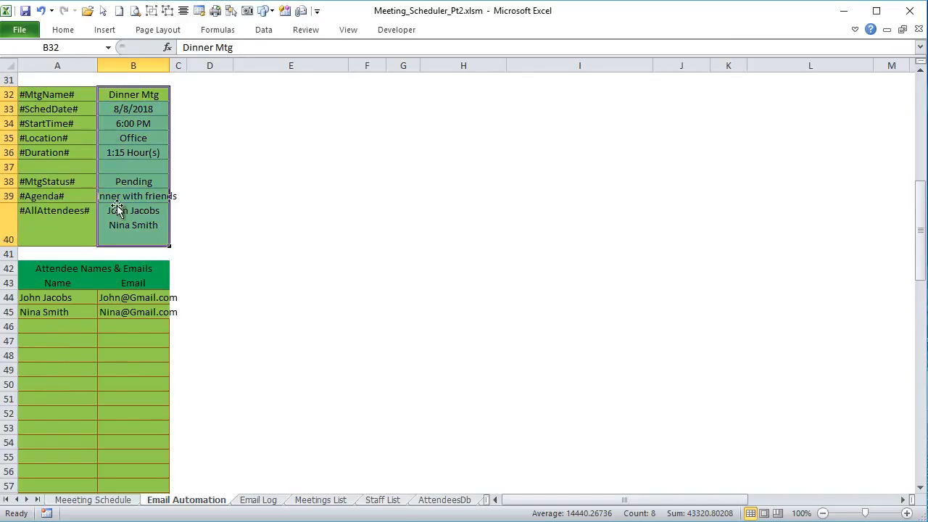
scroll(105, 187, up, 1)
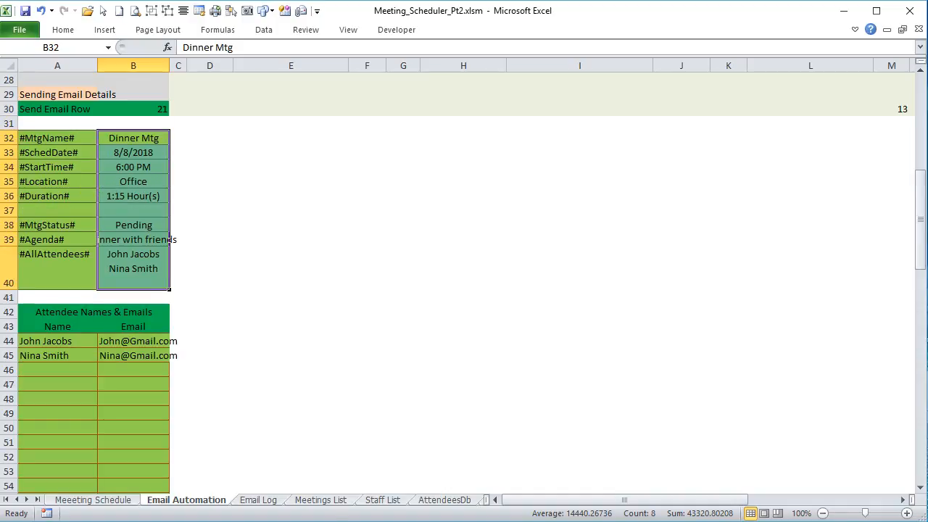
Return to the VBA editor and examine the line that clears A44 when B30 is not 24.
key(alt+F11)
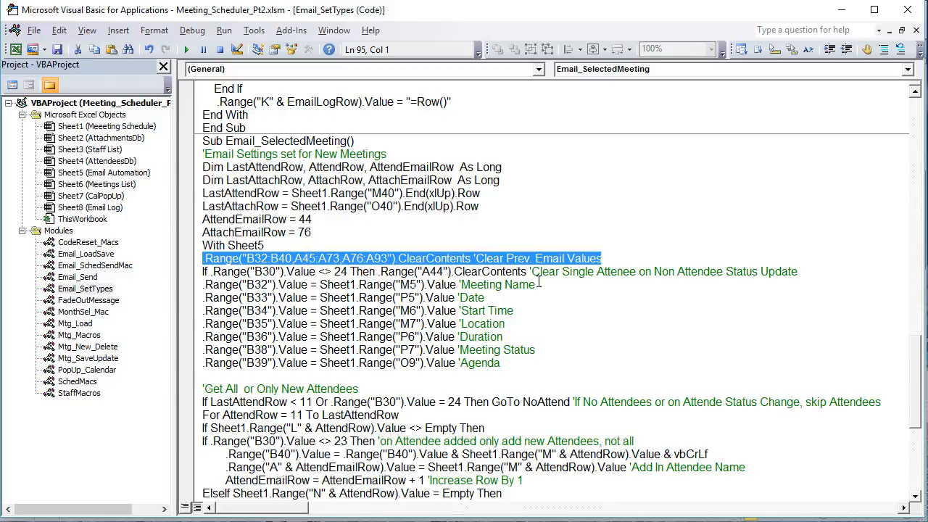
drag(813, 271, 201, 272)
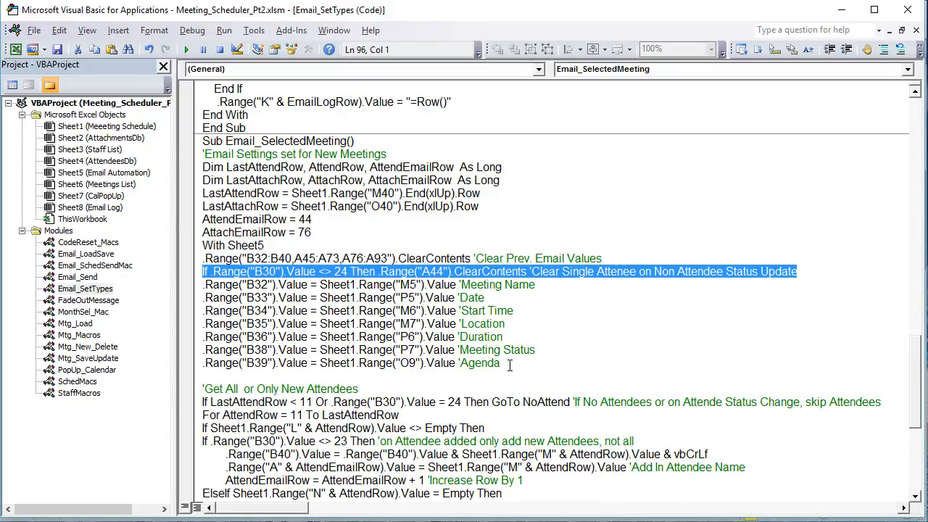
Examine the code lines that fill B32 to B39 with the meeting name, date, start time, location, duration, status and agenda from Sheet1.
drag(512, 351, 203, 271)
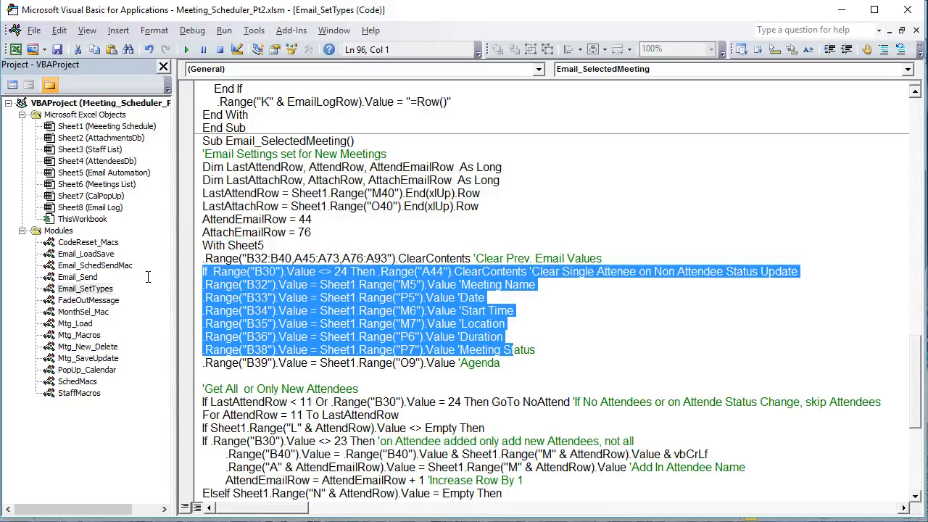
click(231, 310)
drag(502, 364, 203, 284)
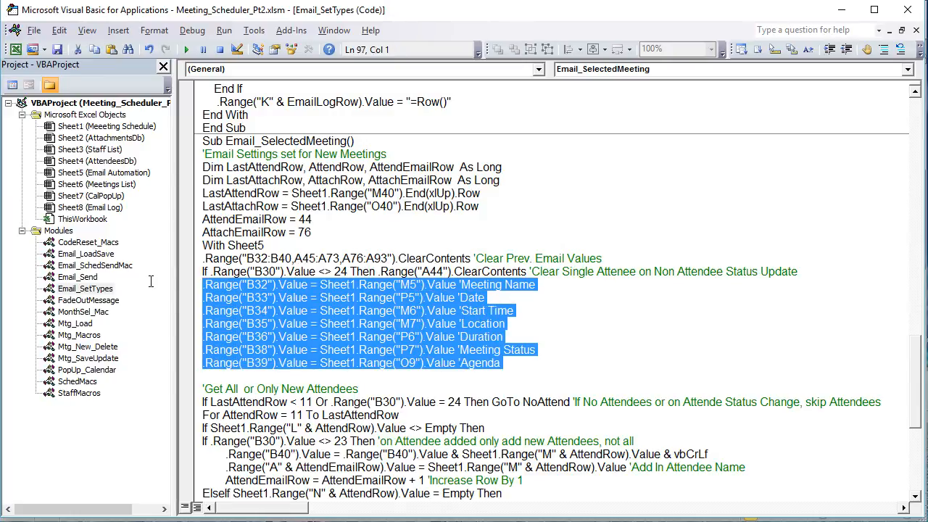
click(339, 298)
drag(359, 284, 416, 324)
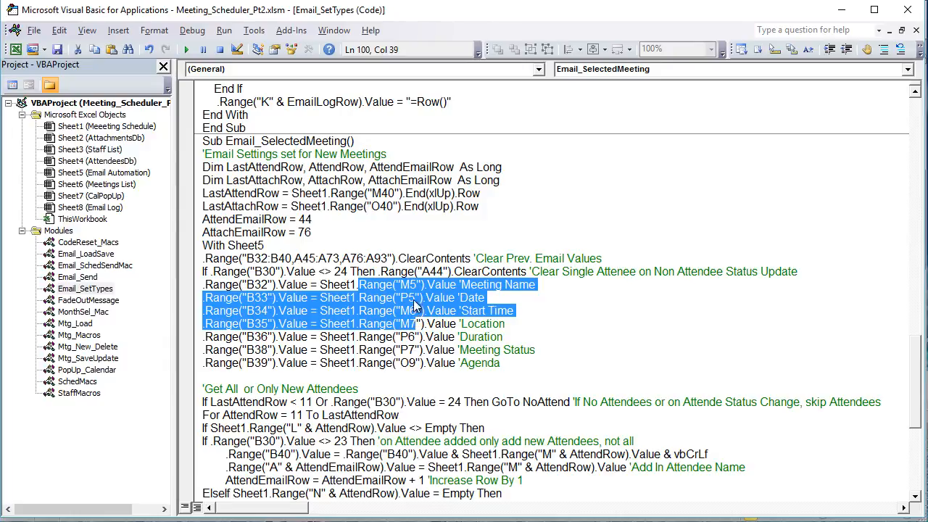
click(505, 308)
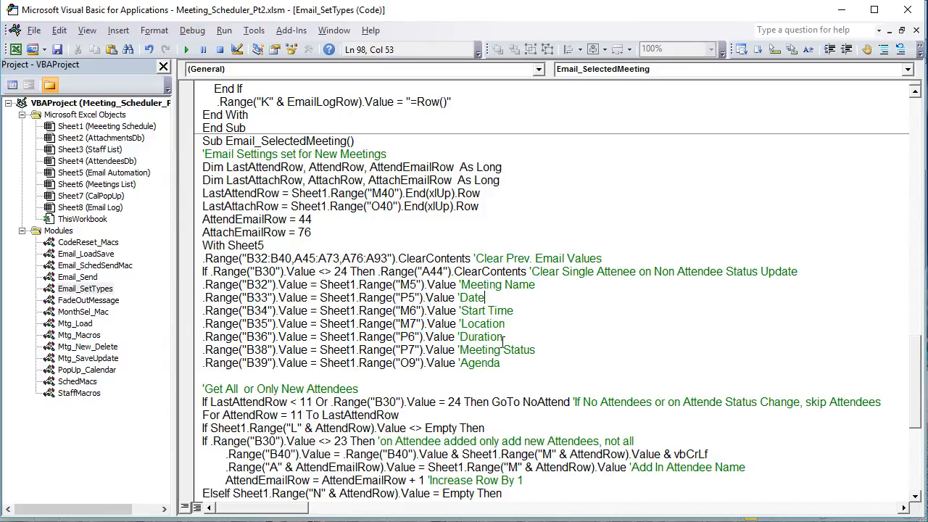
drag(502, 365, 205, 285)
click(265, 297)
drag(500, 362, 103, 280)
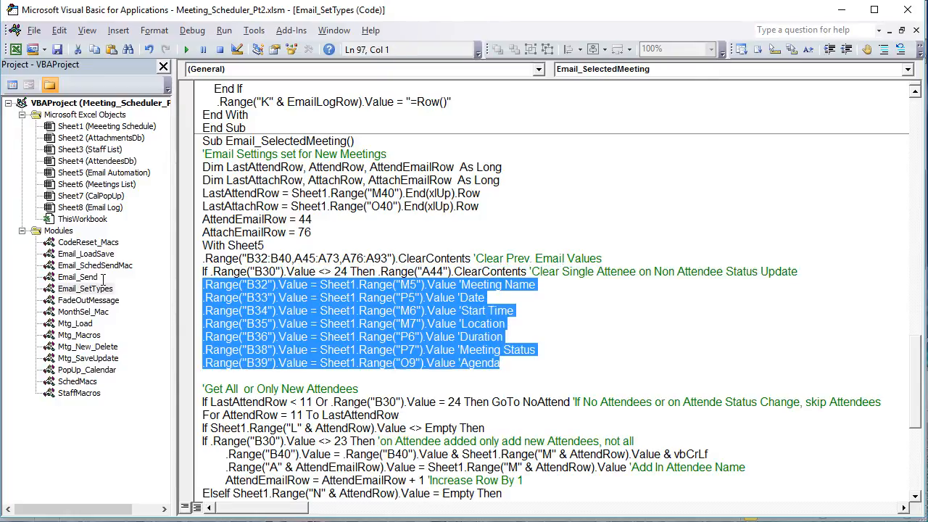
Examine the condition that skips attendees when LastAttendRow is below 11 or B30 equals 24.
scroll(381, 326, down, 4)
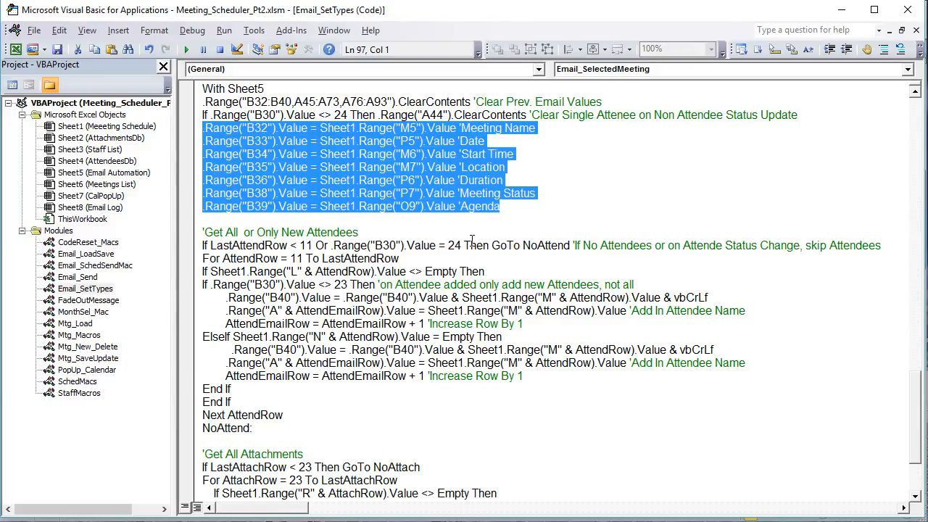
drag(463, 245, 333, 245)
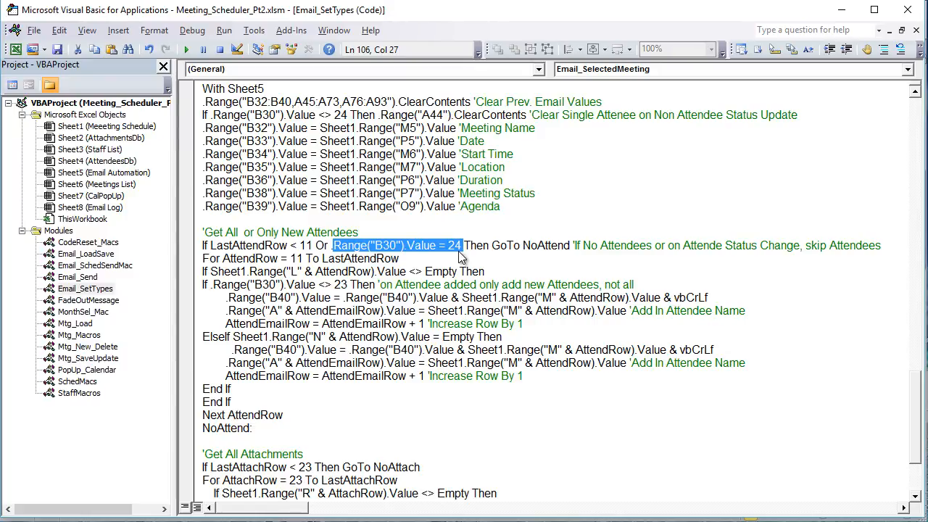
drag(458, 251, 451, 253)
key(ctrl+z)
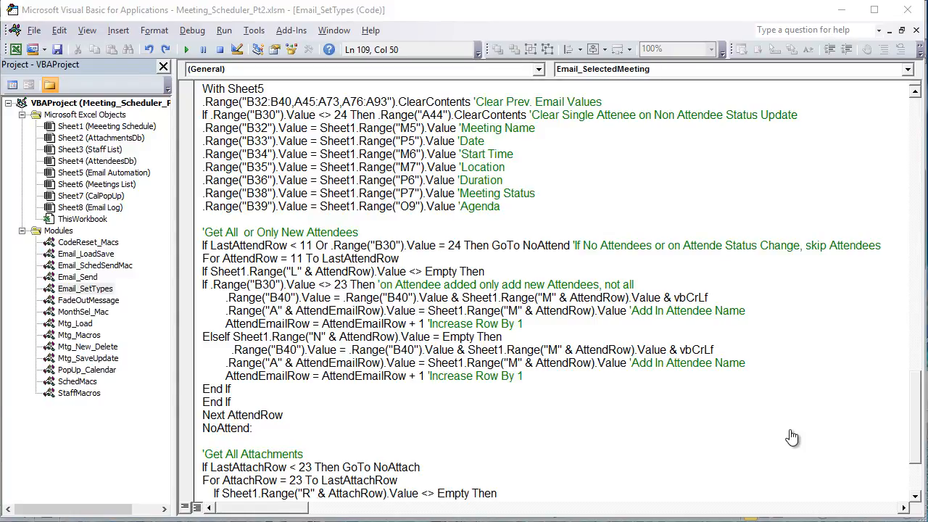
Highlight and review the attendee loop's block from the B30 <> 23 check through its closing End If lines.
drag(203, 285, 231, 402)
key(Down)
key(End)
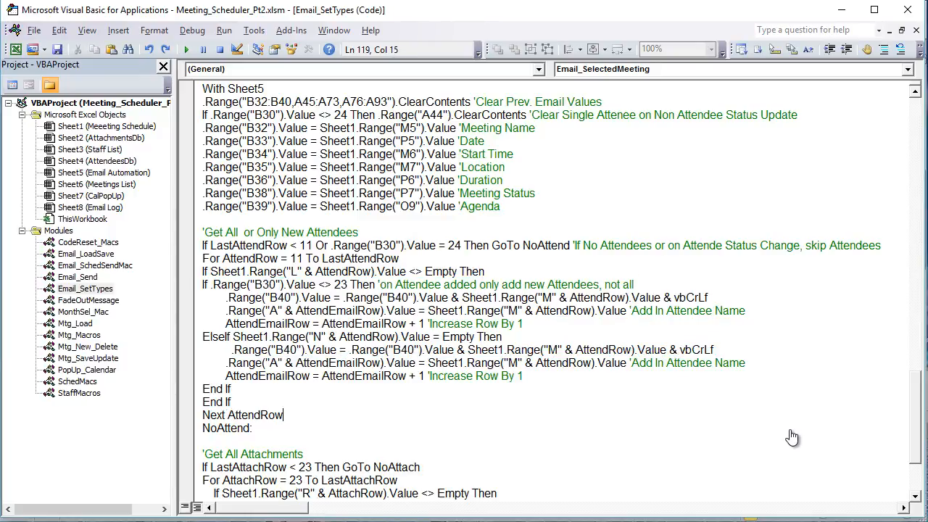
key(shift+Up)
key(shift+Up)
key(shift+Up)
key(shift+Up)
key(shift+Up)
key(shift+Up)
key(shift+Up)
key(shift+Up)
key(shift+Up)
key(shift+Home)
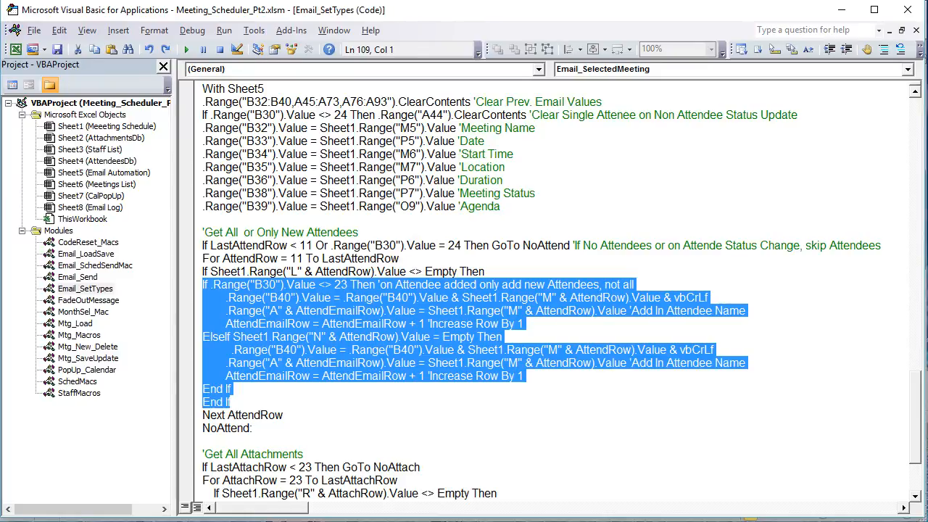
click(281, 284)
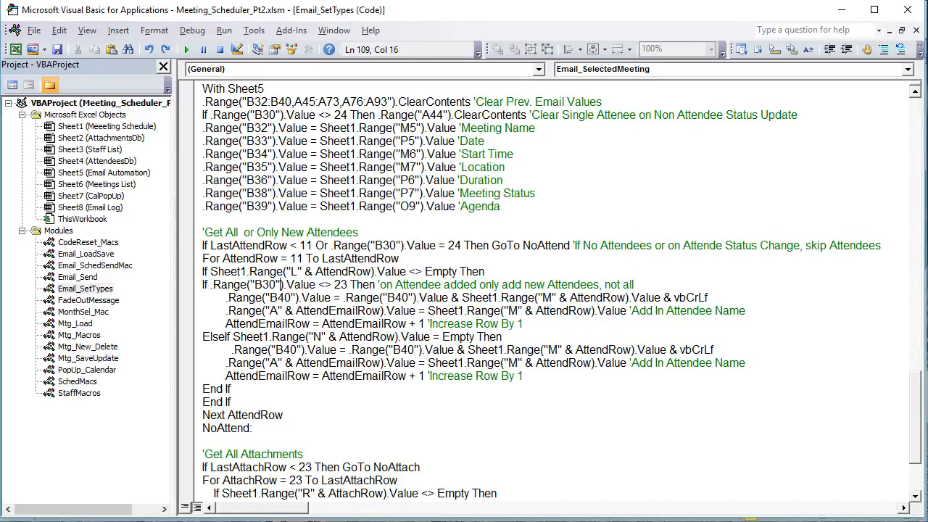
Examine the If line that tests whether B30 is not 23 and its comment about adding only new attendees.
drag(351, 284, 221, 284)
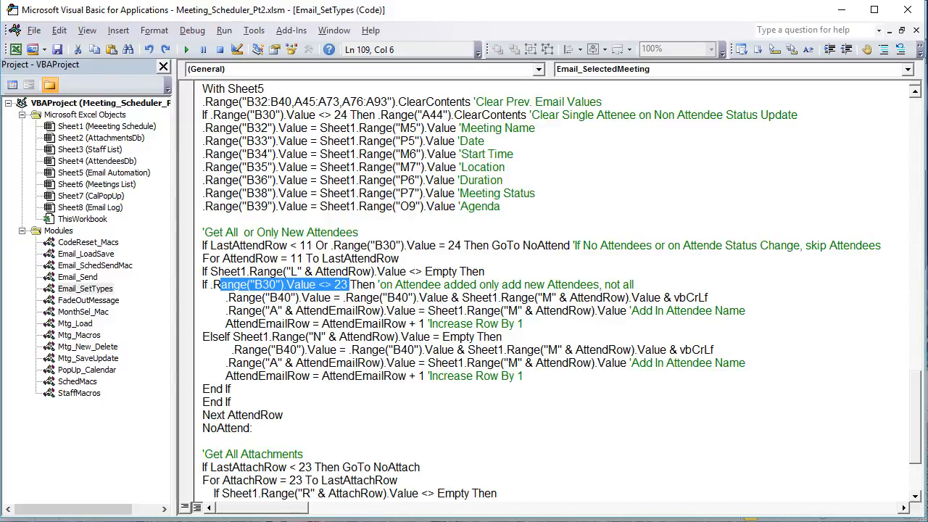
drag(636, 284, 203, 272)
key(shift+Down)
key(shift+Down)
key(shift+Up)
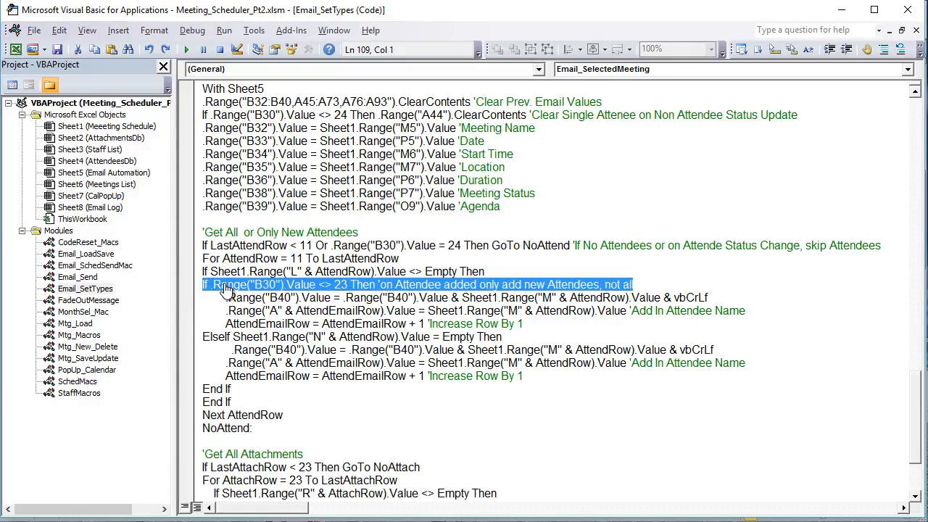
Examine the line that appends each Sheet1 column M attendee name and a vbCrLf line break to B40.
key(Down)
key(End)
drag(527, 300, 227, 297)
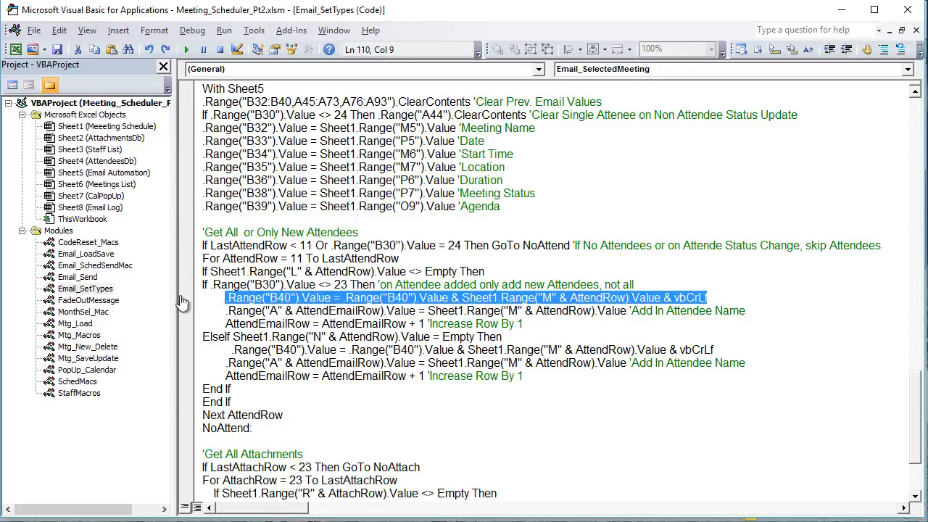
click(230, 305)
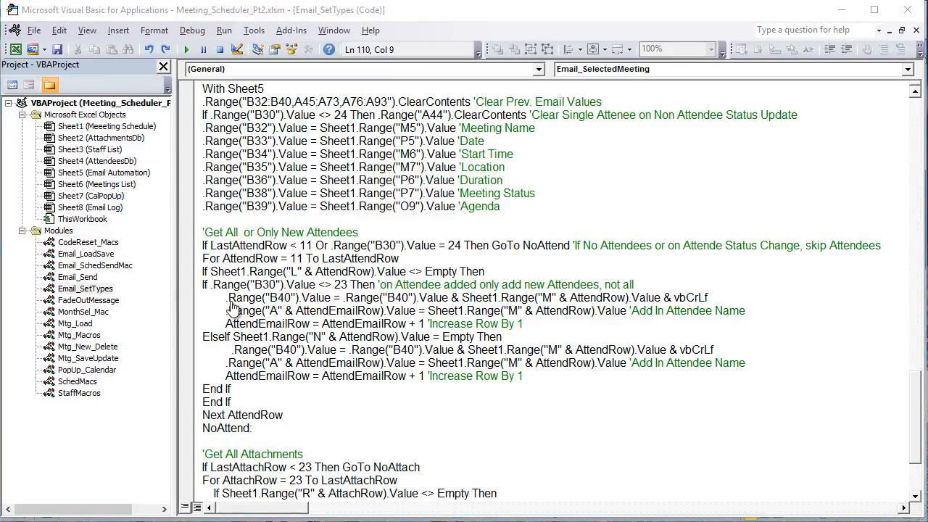
On the Email Automation sheet, check the attendee names in B40 and A44:A45, and return to the VBA editor.
key(alt+F11)
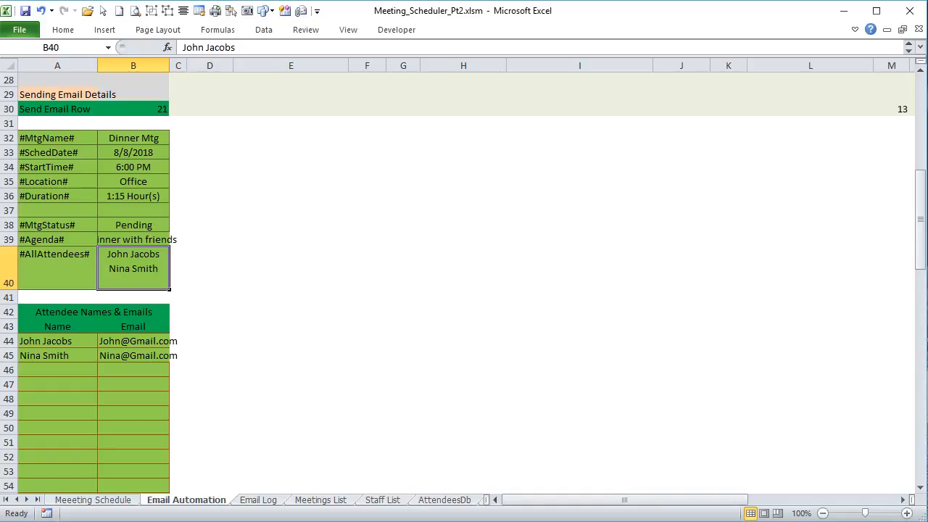
click(58, 341)
key(Down)
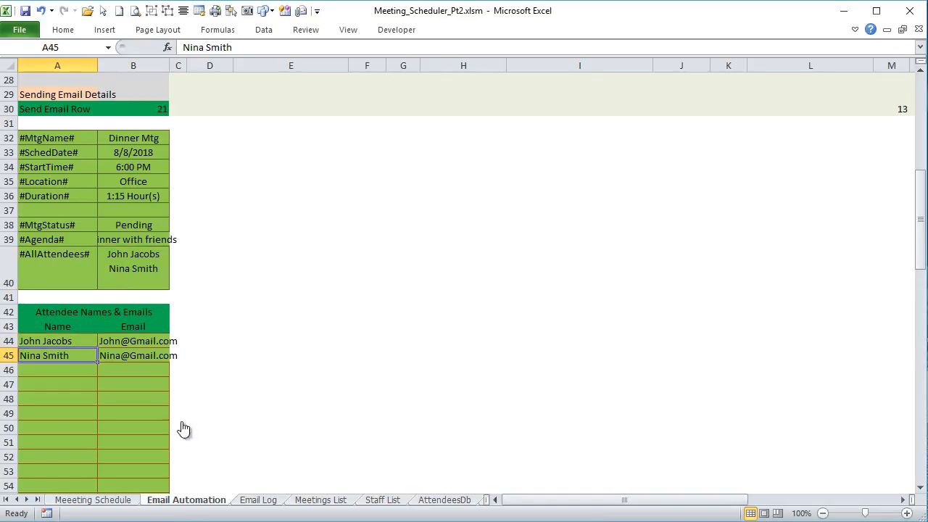
key(alt+F11)
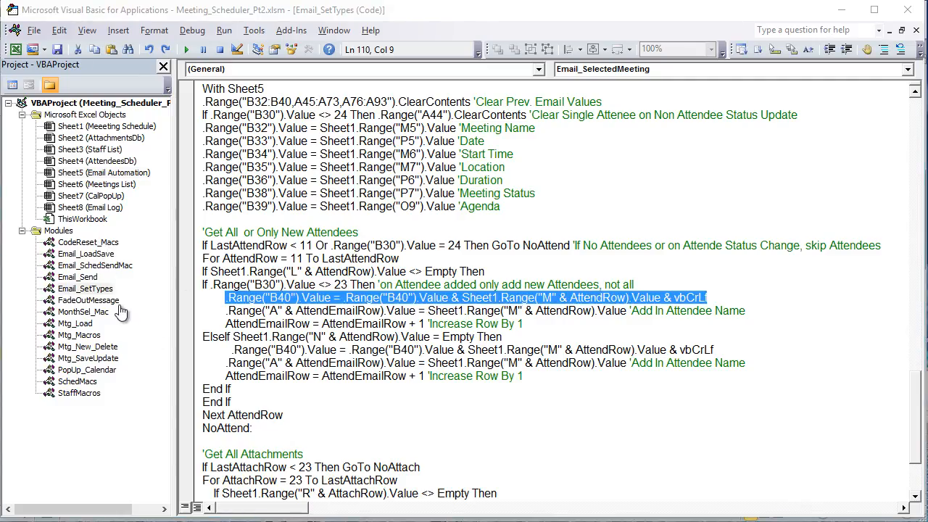
Examine both sides of the line that writes the Sheet1 column M attendee name into column A at AttendEmailRow.
key(Down)
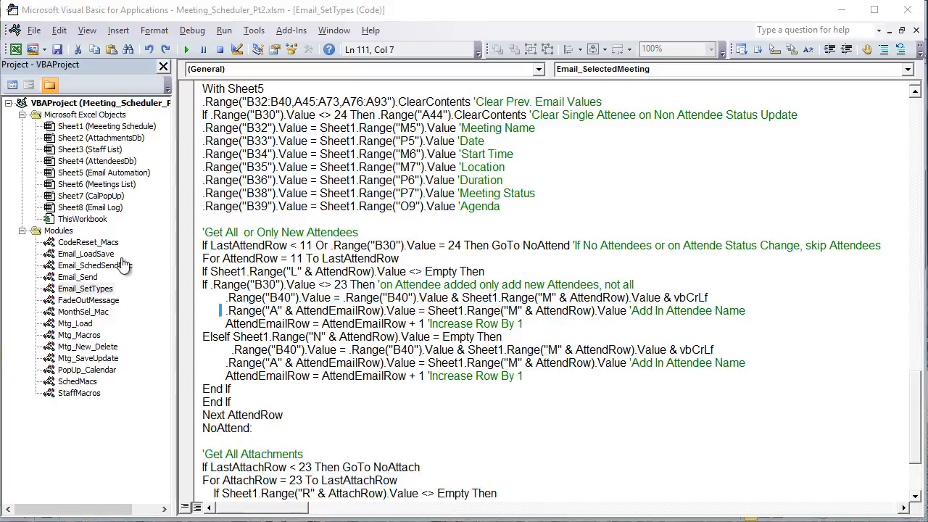
key(shift+Right)
key(shift+Right)
key(shift+Right)
key(shift+Right)
key(shift+Right)
key(shift+Right)
key(shift+Right)
key(shift+Right)
key(shift+Right)
key(shift+Right)
key(shift+Right)
key(shift+Right)
key(shift+Right)
key(shift+Right)
key(shift+Right)
key(shift+Right)
key(shift+Right)
key(shift+Right)
key(shift+Right)
key(shift+Right)
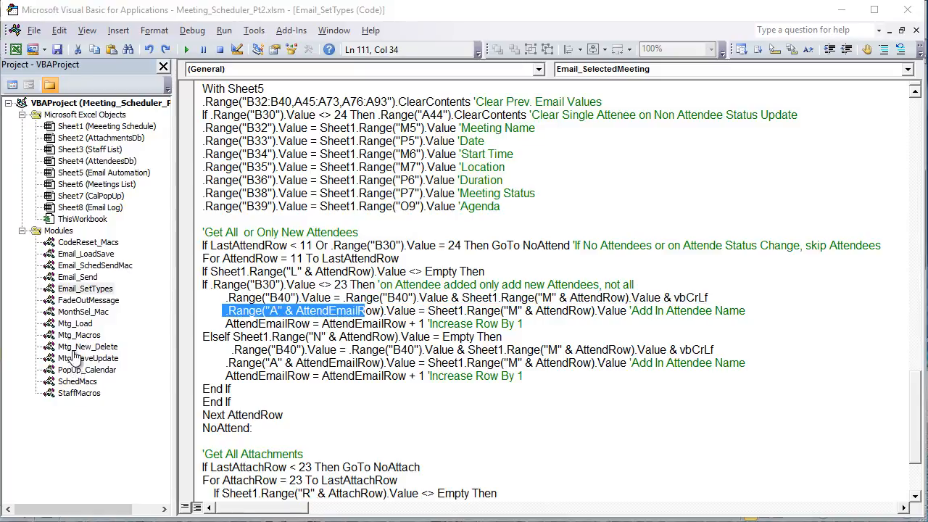
key(Right)
key(Right)
key(Right)
key(Right)
key(Right)
key(Right)
key(Right)
key(Right)
key(Right)
key(Right)
key(Right)
key(Right)
key(shift+Right)
key(shift+Right)
key(shift+Right)
key(shift+Right)
key(shift+Right)
key(shift+Right)
key(shift+Right)
key(shift+Right)
key(shift+Right)
key(shift+Right)
key(shift+Right)
key(shift+Right)
key(shift+Right)
key(shift+Right)
key(shift+Right)
key(shift+Right)
key(shift+Right)
key(shift+Right)
key(shift+Right)
key(shift+Right)
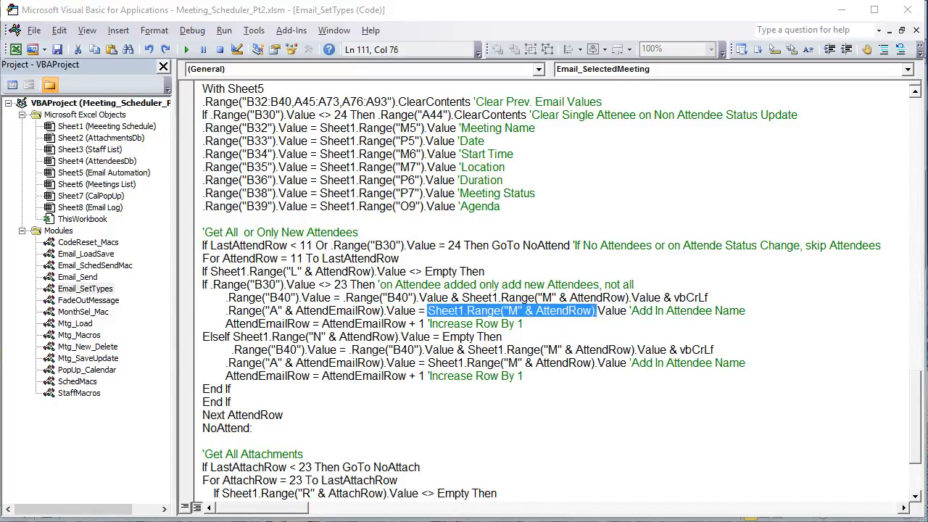
Examine the line that increases AttendEmailRow by 1 together with the attendee name line above it.
key(End)
key(shift+Down)
key(shift+Left)
key(shift+Left)
key(shift+Left)
key(shift+Left)
key(shift+Left)
key(shift+Left)
key(shift+Left)
key(shift+Left)
key(shift+Left)
key(shift+Left)
key(shift+Left)
key(shift+Left)
key(shift+Left)
key(shift+Left)
key(shift+Left)
key(shift+Left)
key(shift+Left)
key(shift+Left)
key(shift+Left)
key(shift+Left)
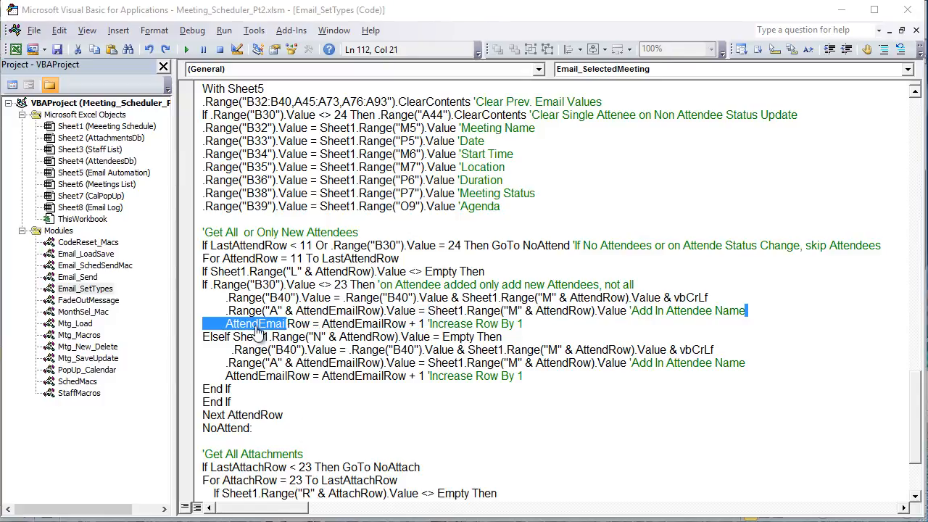
key(shift+Up)
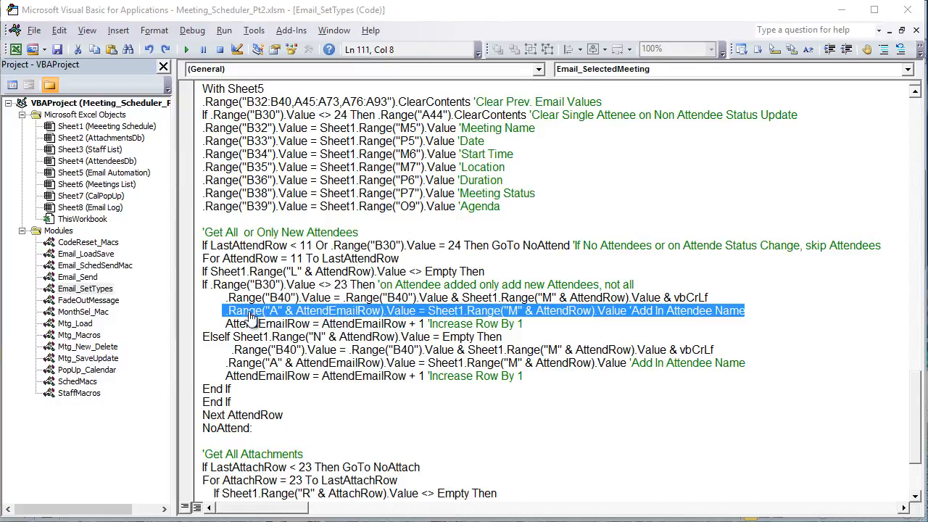
drag(429, 324, 245, 337)
click(367, 320)
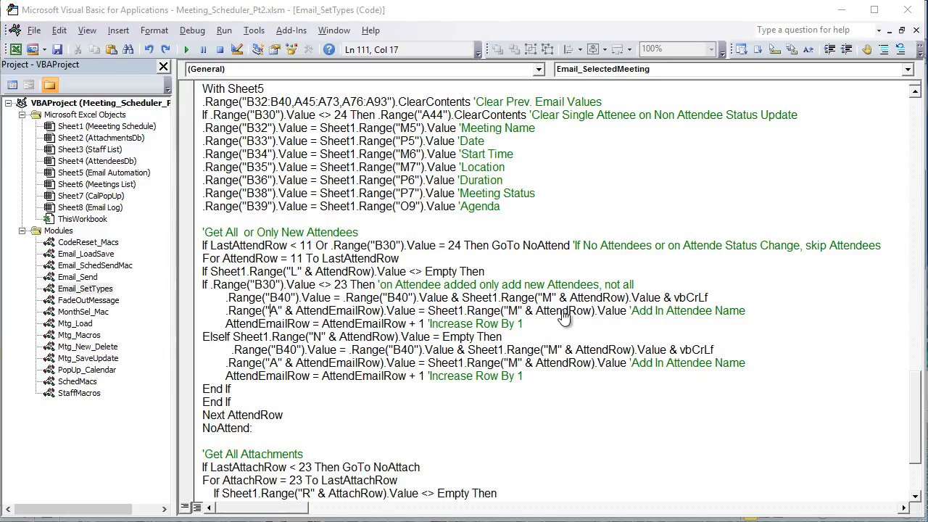
On the Email Automation sheet, inspect the attendee rows from A44 downward and the line-separated contents of the #AllAttendees# cell B40.
key(alt+F11)
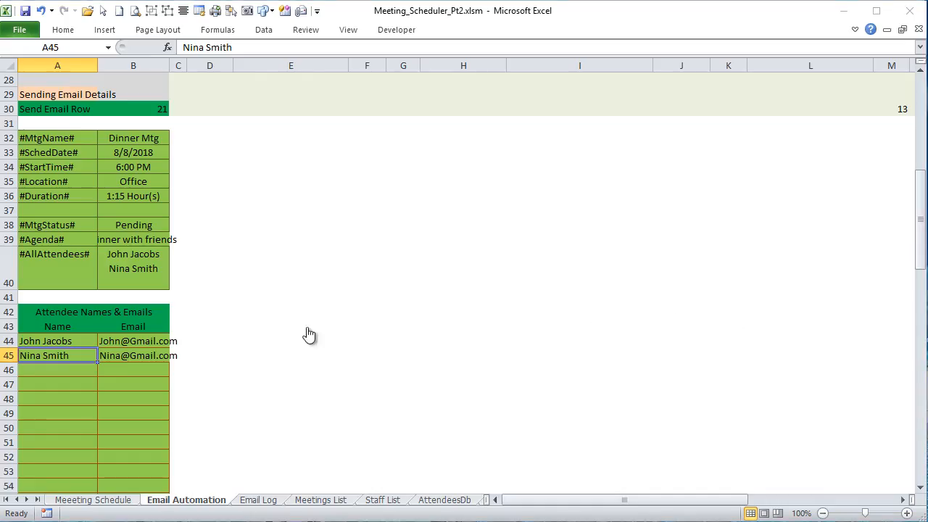
key(Up)
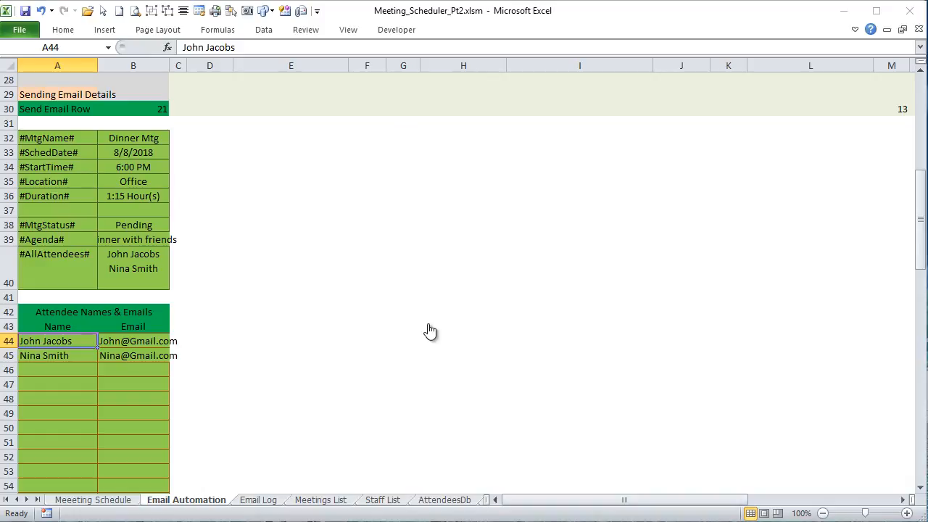
key(Down)
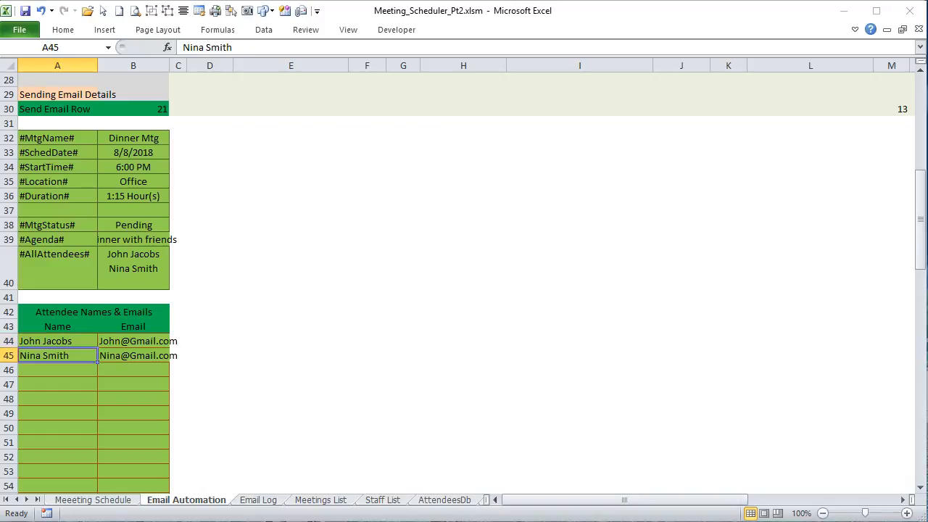
key(Down)
key(Down)
key(Down)
key(Down)
key(Down)
double_click(133, 269)
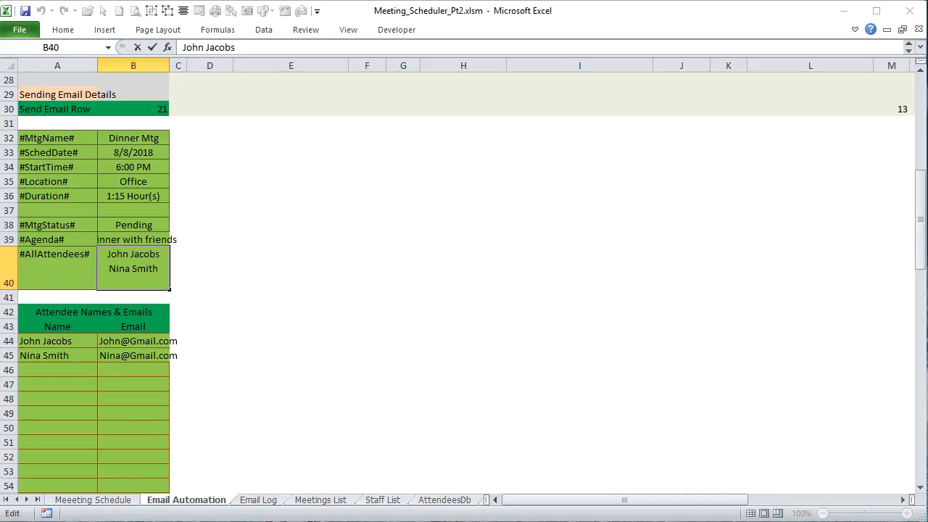
key(alt+F11)
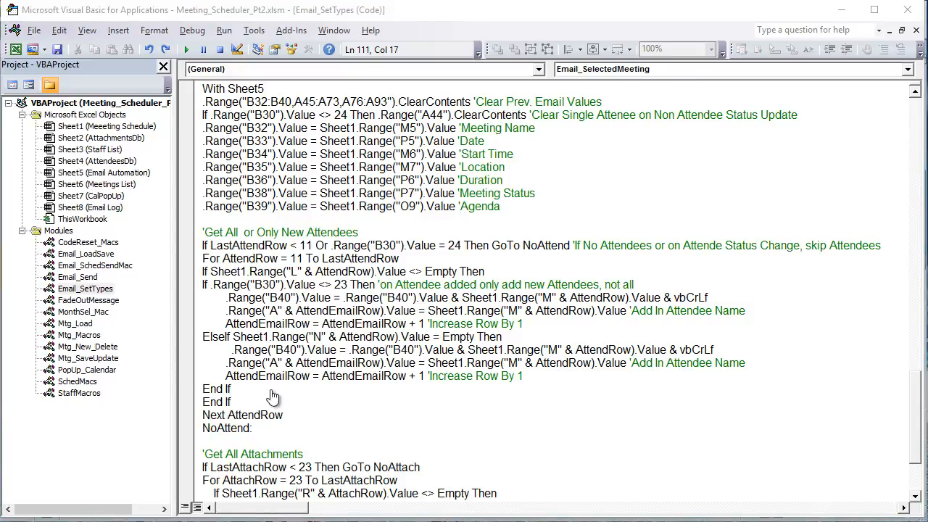
key(alt+F11)
key(Tab)
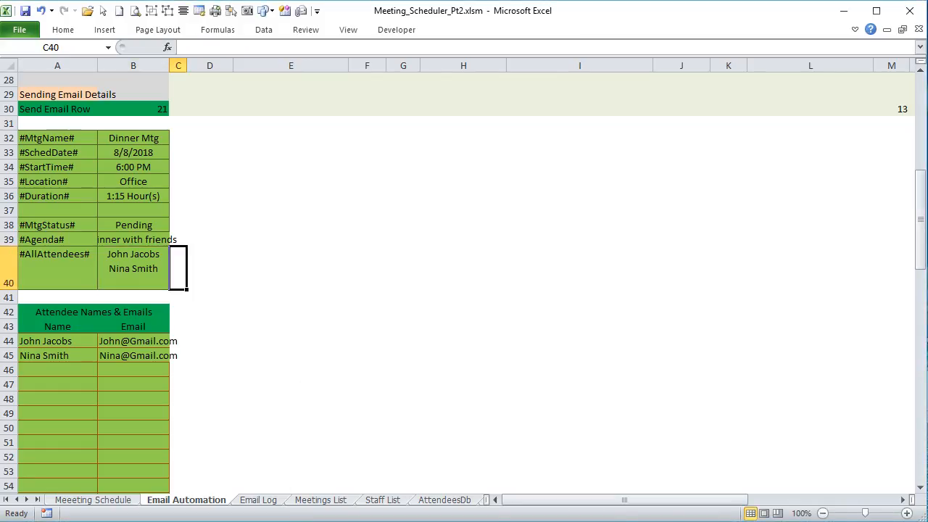
In the VBA editor, examine the Get All Attachments code, including the LastAttachRow < 23 check and the line copying column R to column A.
key(alt+F11)
scroll(551, 290, down, 3)
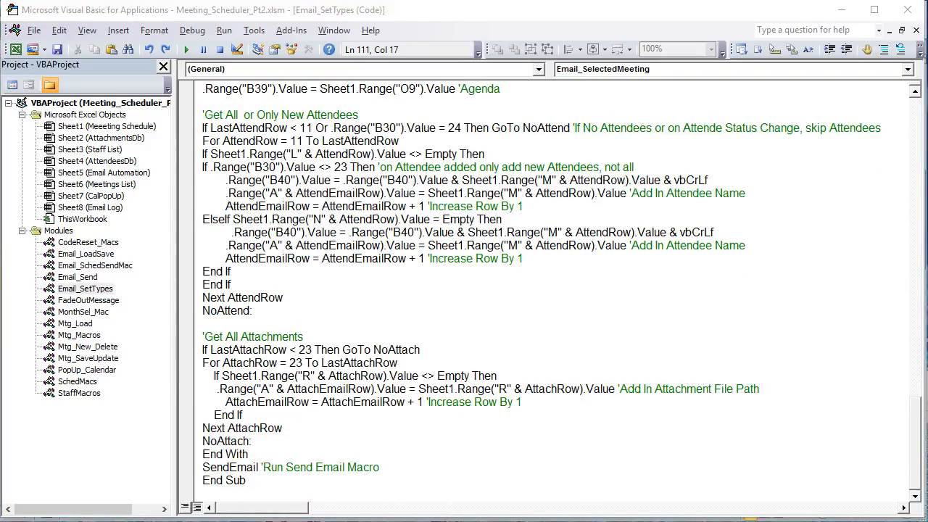
drag(421, 351, 208, 366)
key(shift+Up)
key(shift+Up)
key(shift+Down)
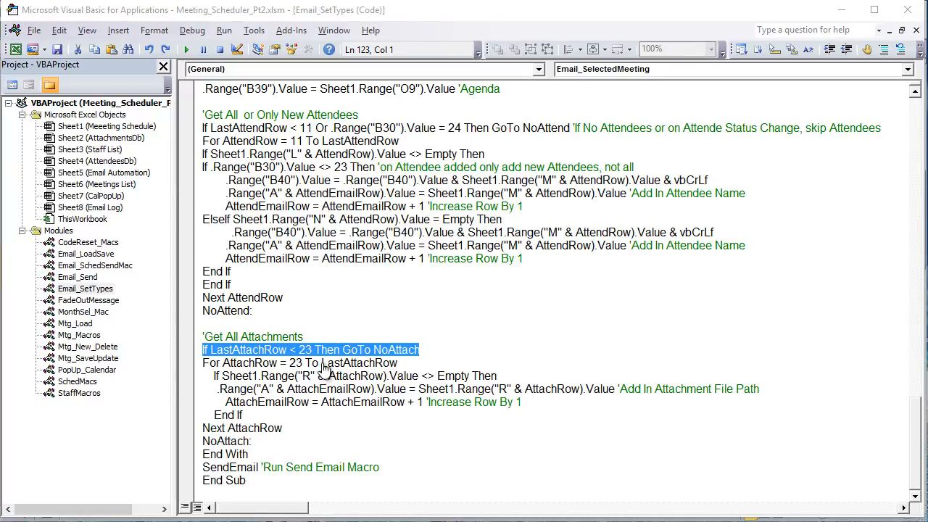
click(207, 367)
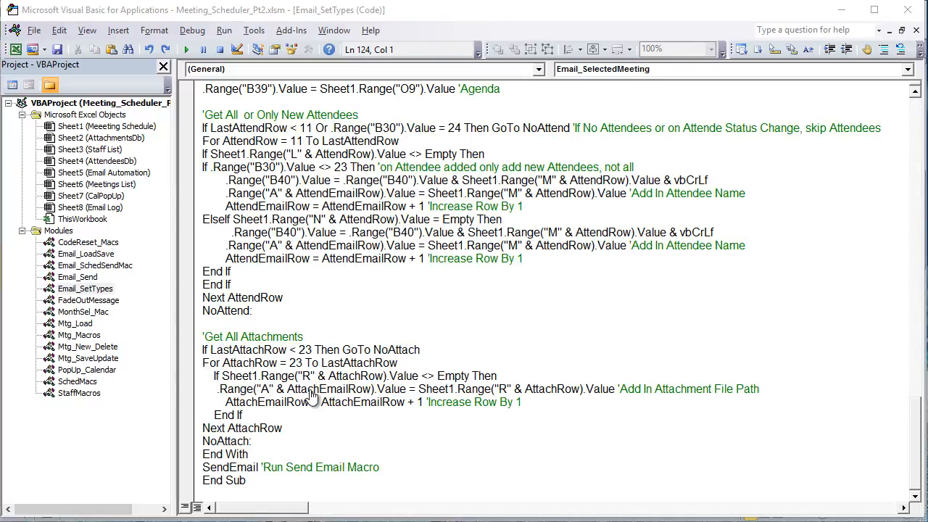
double_click(265, 389)
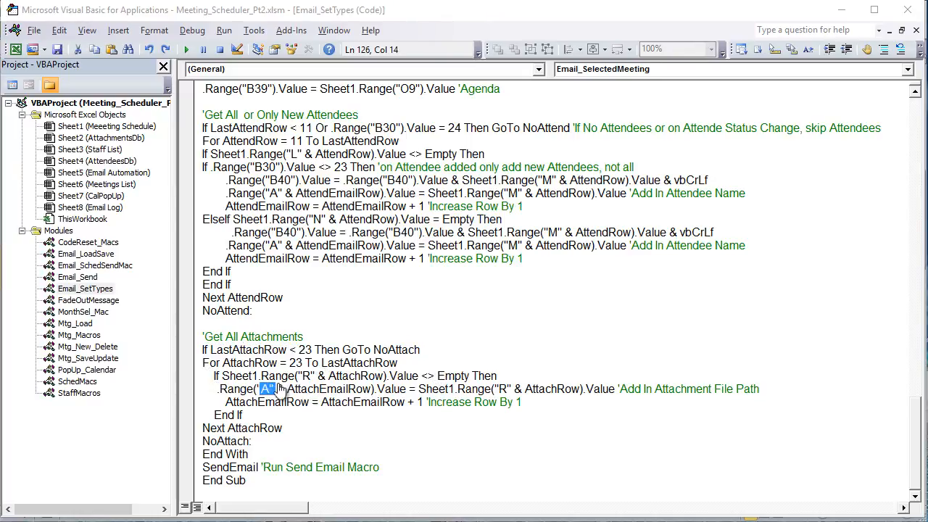
double_click(502, 389)
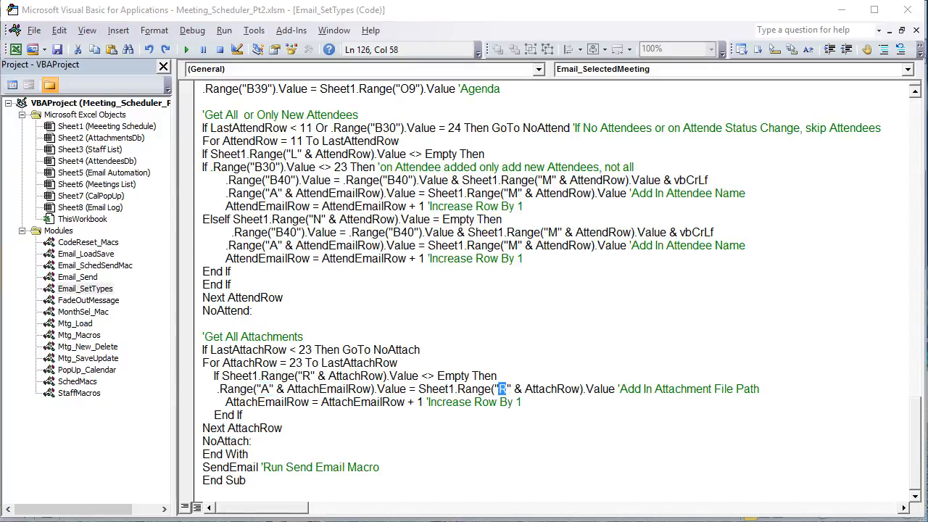
On the Meeting Schedule sheet, open the 10:30a Breakfast meeting, check its attachment path in R23 and save the meeting.
key(alt+F11)
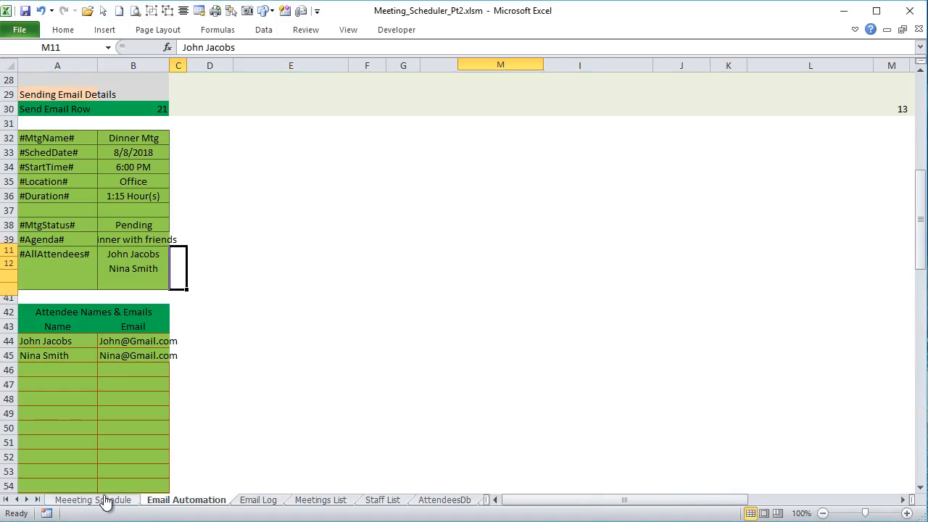
click(106, 501)
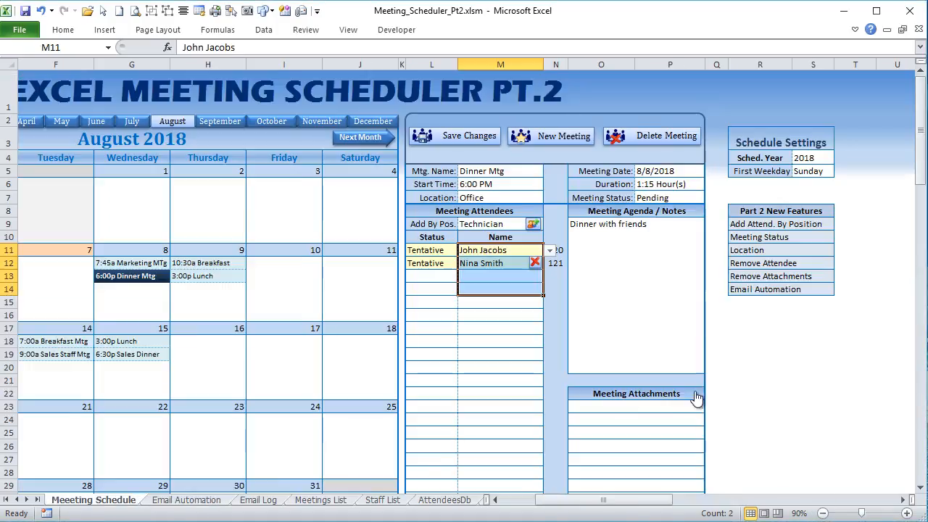
click(195, 264)
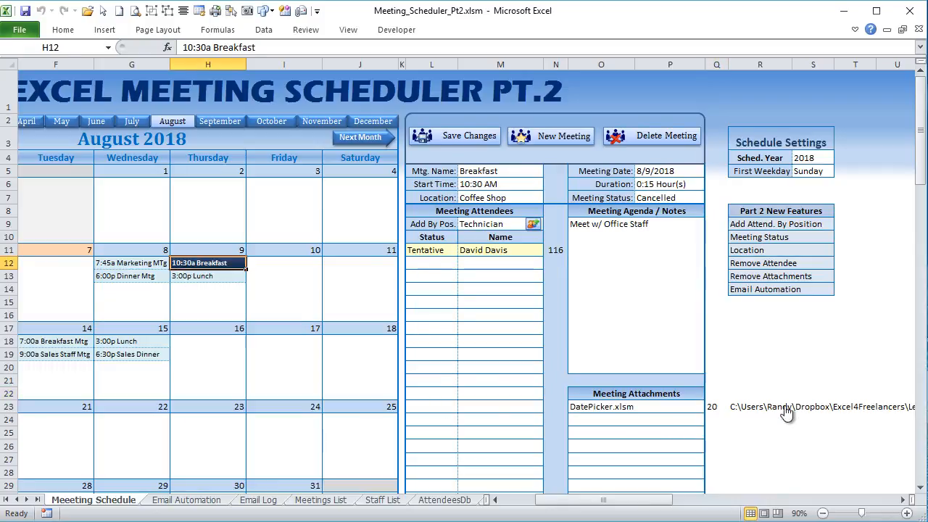
click(732, 407)
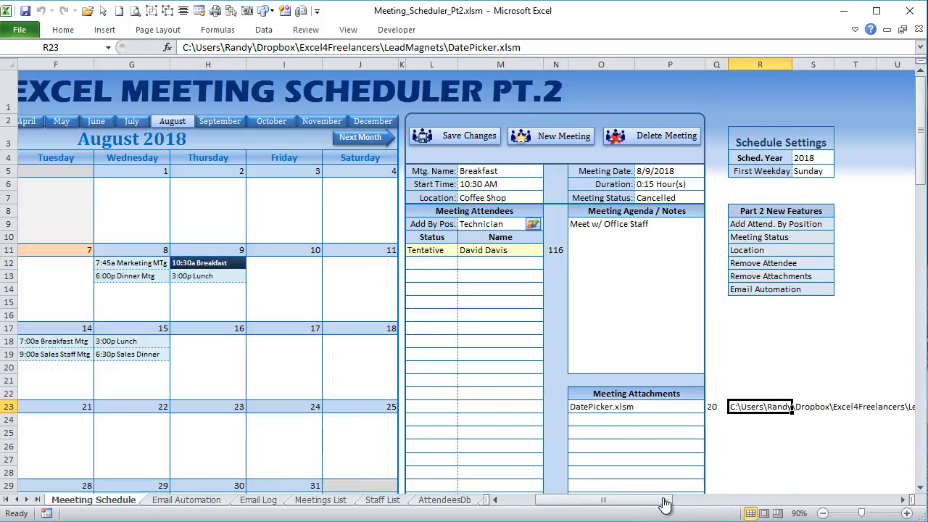
drag(686, 506, 415, 187)
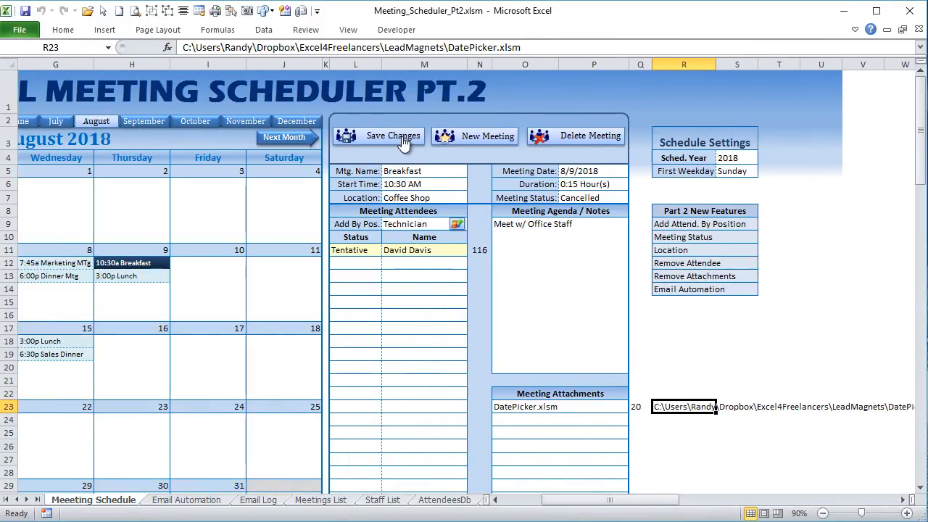
click(403, 139)
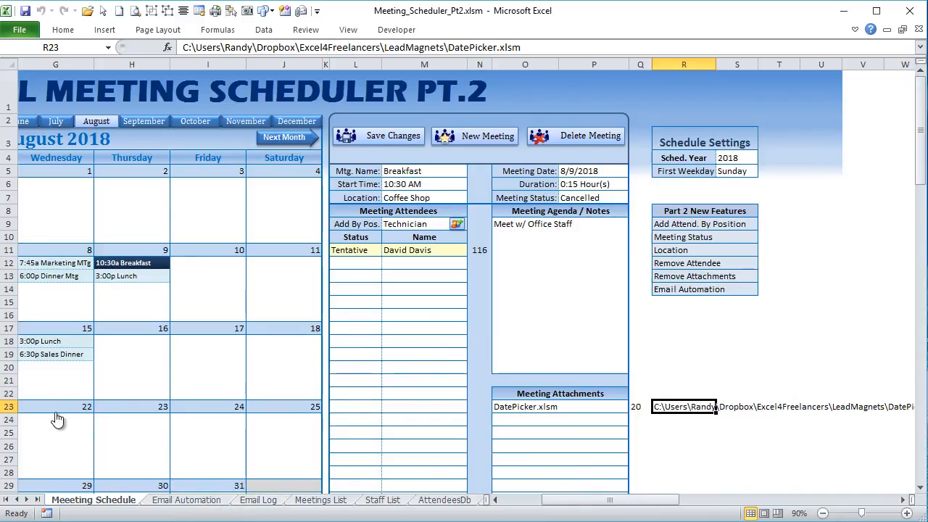
Inspect the attachment path in A76 of the Email Automation sheet and the SendEmail call closing Email_SelectedMeeting in the VBA editor.
key(ctrl+Page_Down)
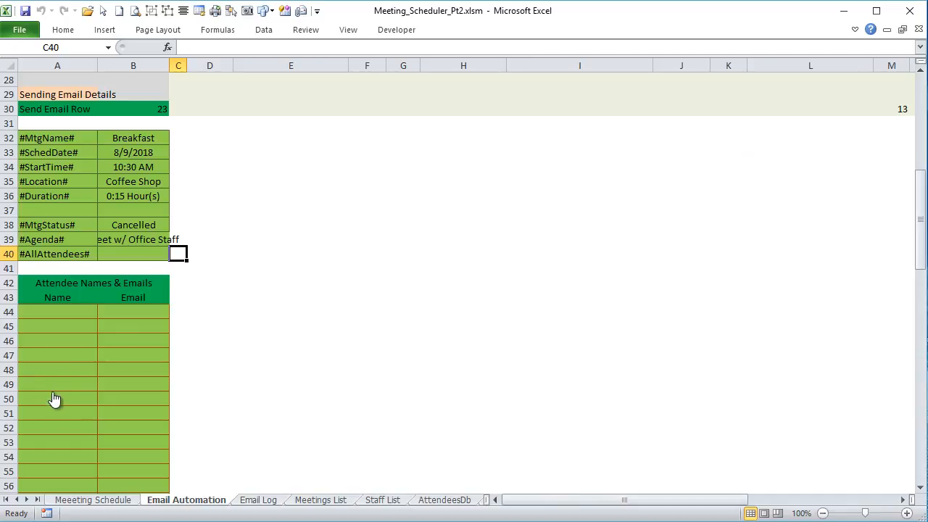
scroll(69, 406, down, 9)
click(44, 385)
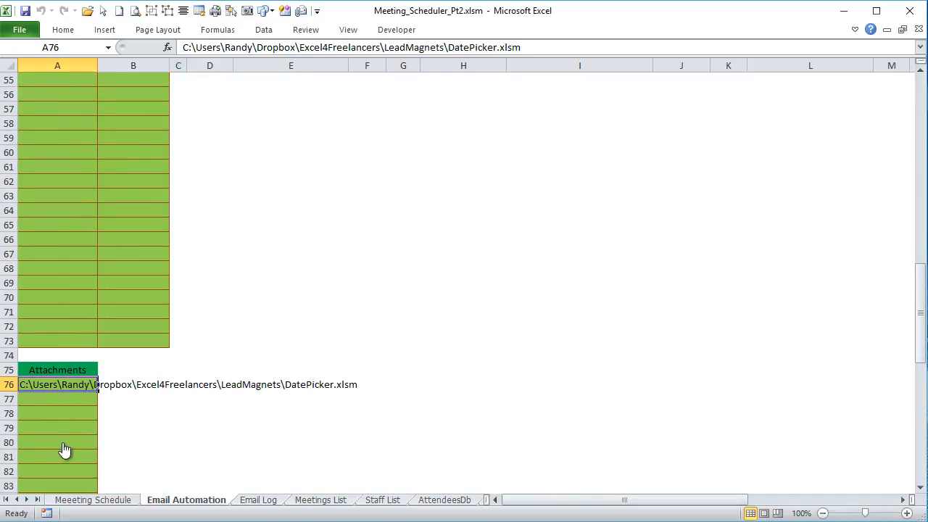
scroll(326, 409, up, 6)
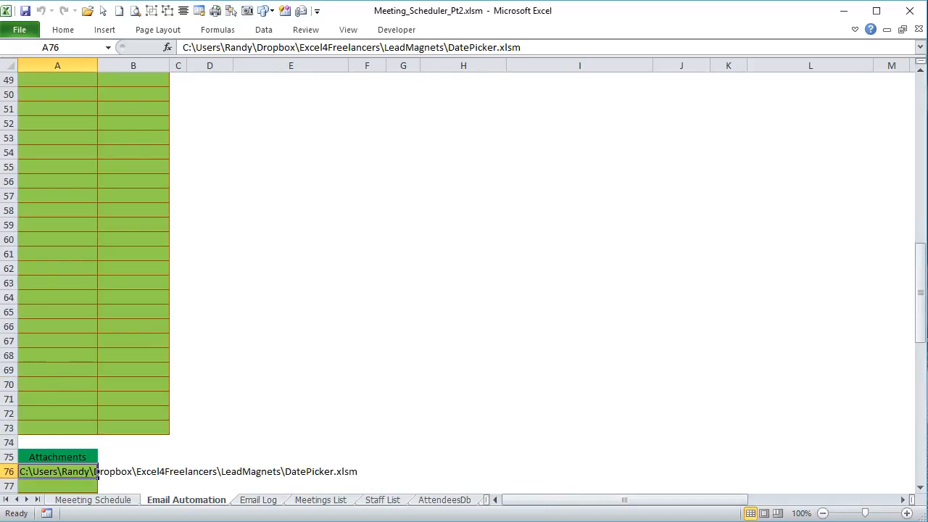
scroll(300, 436, down, 3)
scroll(420, 482, up, 3)
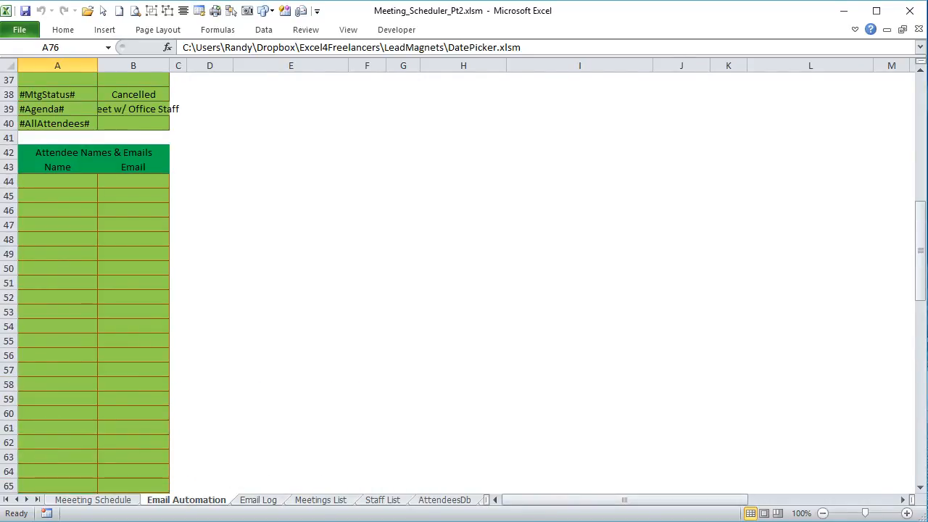
key(alt+F11)
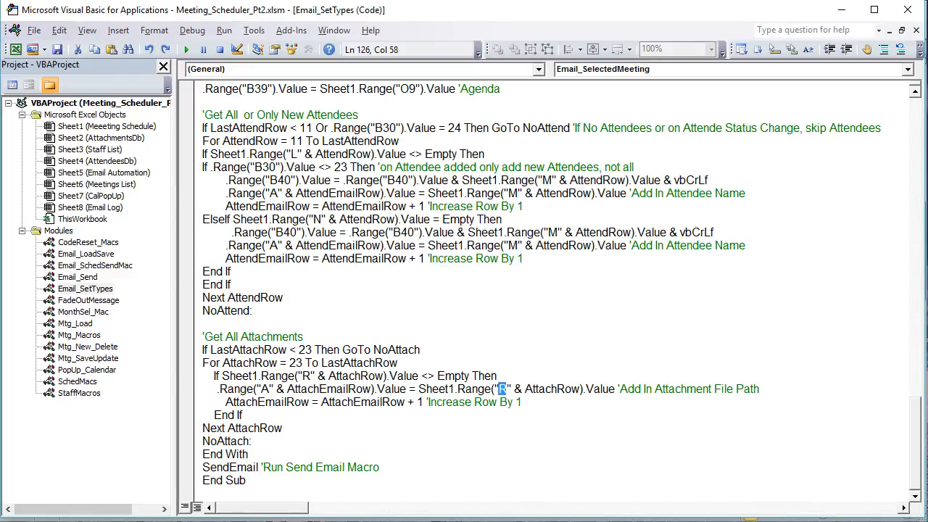
drag(379, 467, 141, 469)
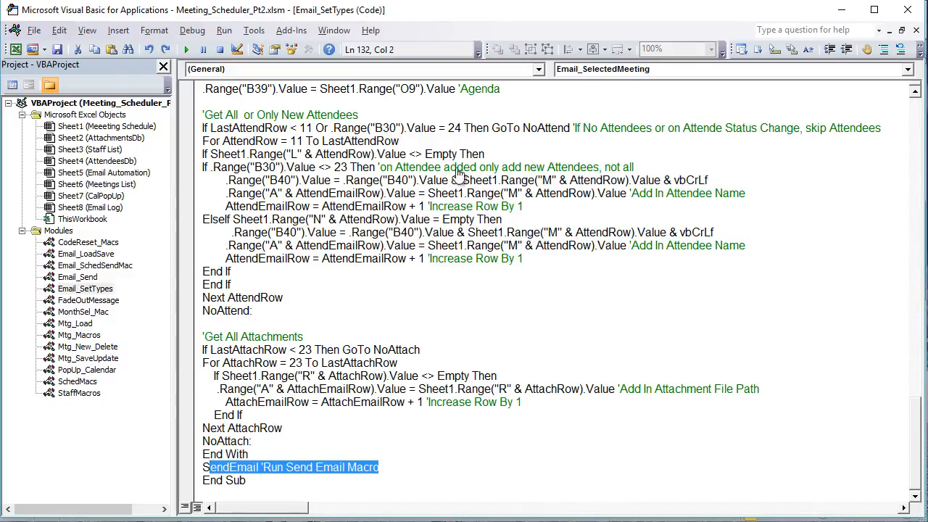
Return to the Meeting Schedule sheet and open the 6:00p Dinner Mtg on August 8.
key(alt+F11)
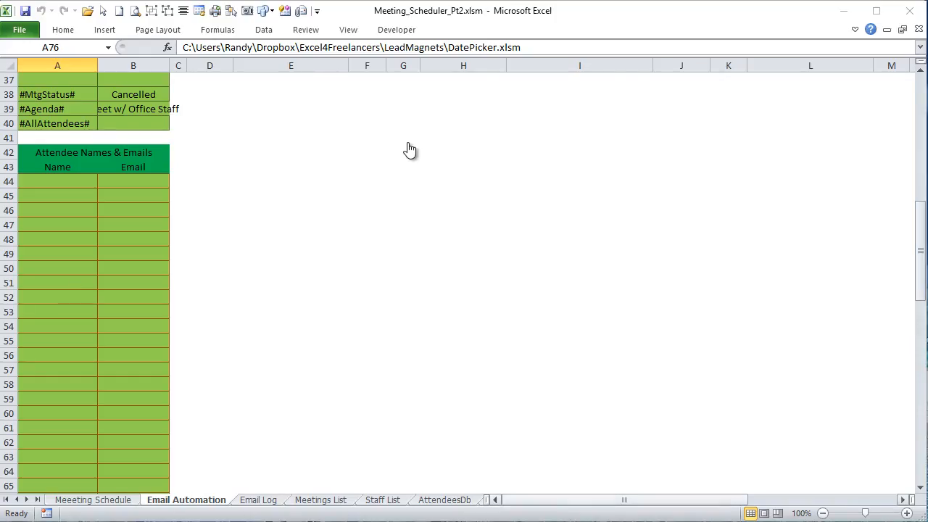
key(ctrl+Page_Up)
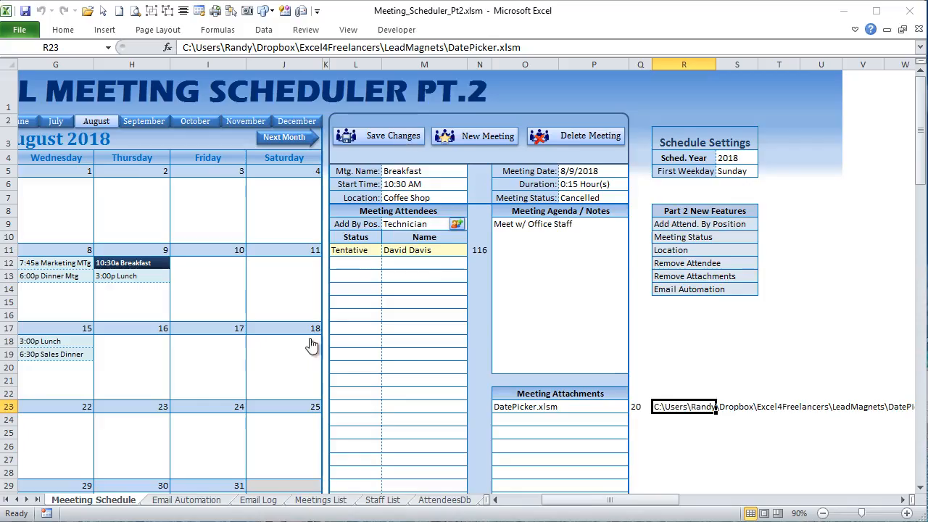
click(132, 276)
click(56, 276)
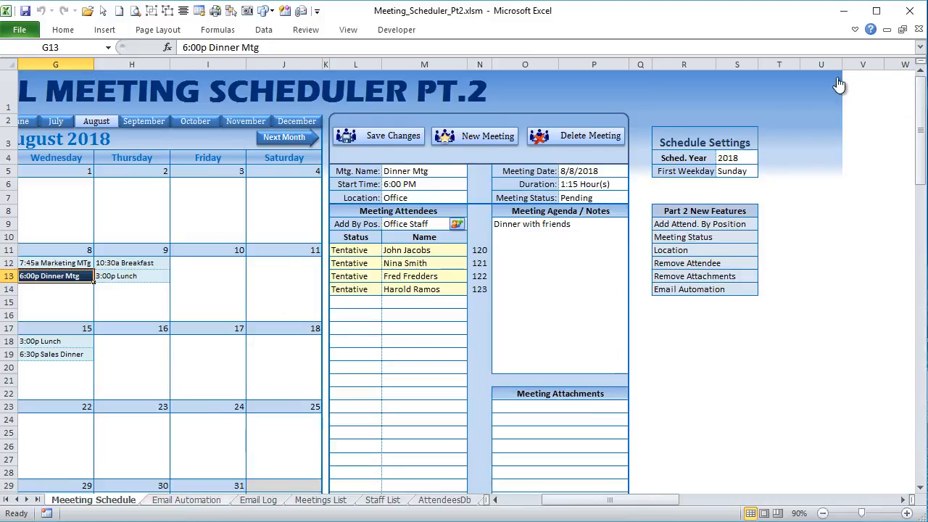
On the Email Automation sheet, examine the placeholders and meeting details in A32:B40 for the dinner meeting.
key(ctrl+Page_Down)
scroll(655, 254, up, 4)
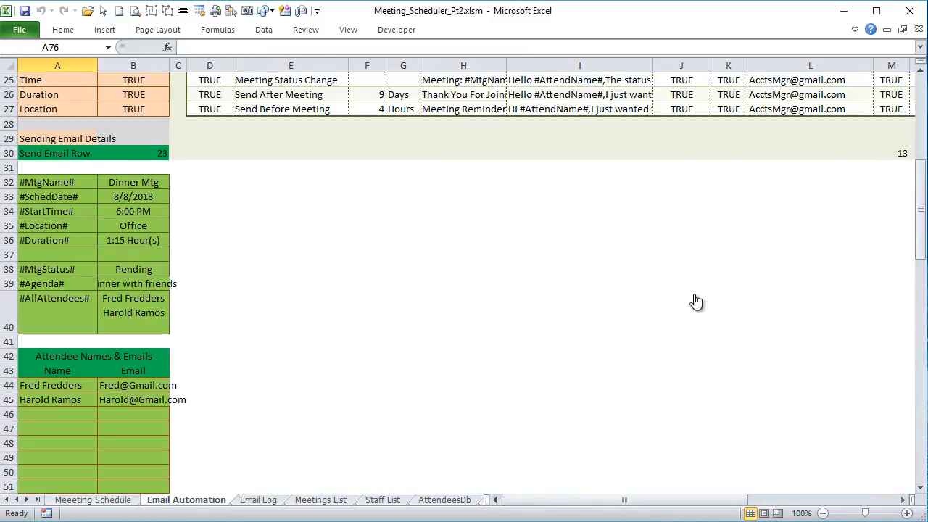
key(shift+Right)
key(shift+Down)
key(shift+Down)
key(shift+Down)
key(shift+Down)
key(shift+Down)
key(shift+Down)
key(shift+Down)
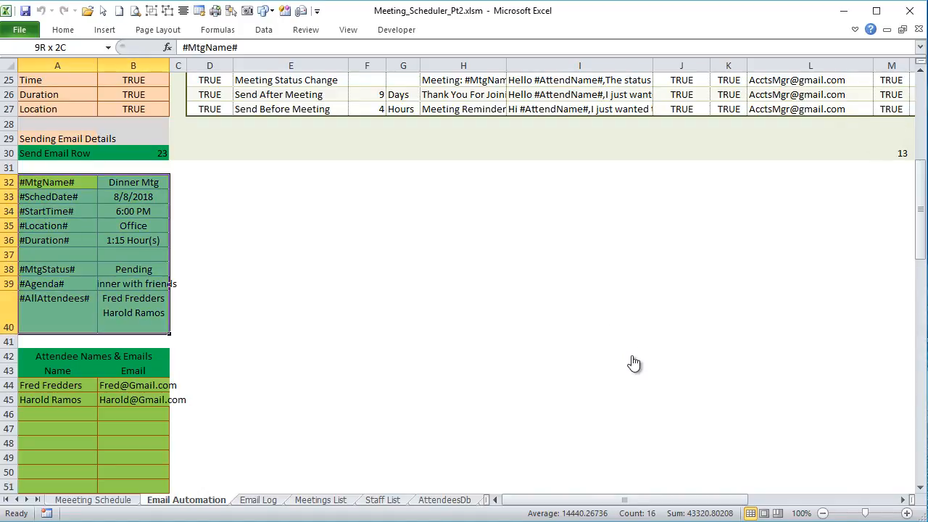
drag(134, 183, 134, 312)
Examine the newly added attendee names in A44:A45, then the email triggers table higher up the sheet.
click(57, 386)
key(shift+Down)
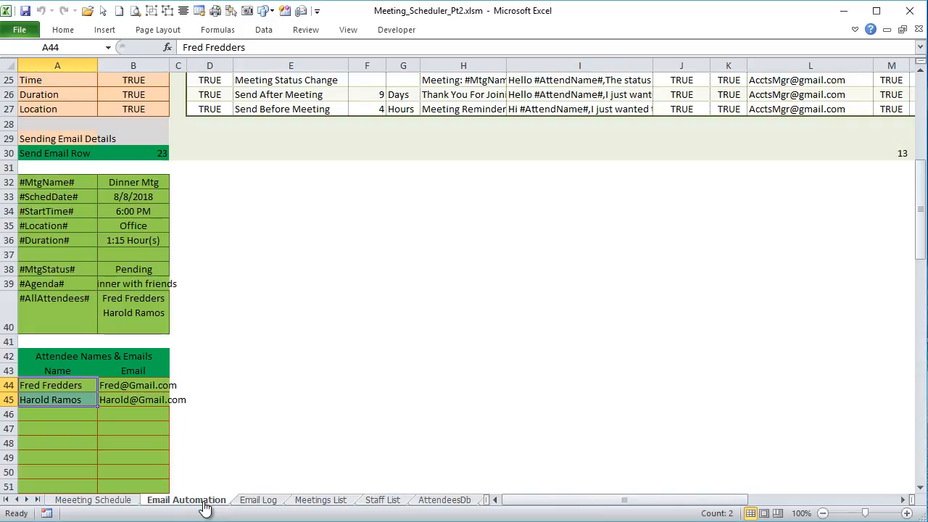
scroll(122, 262, down, 11)
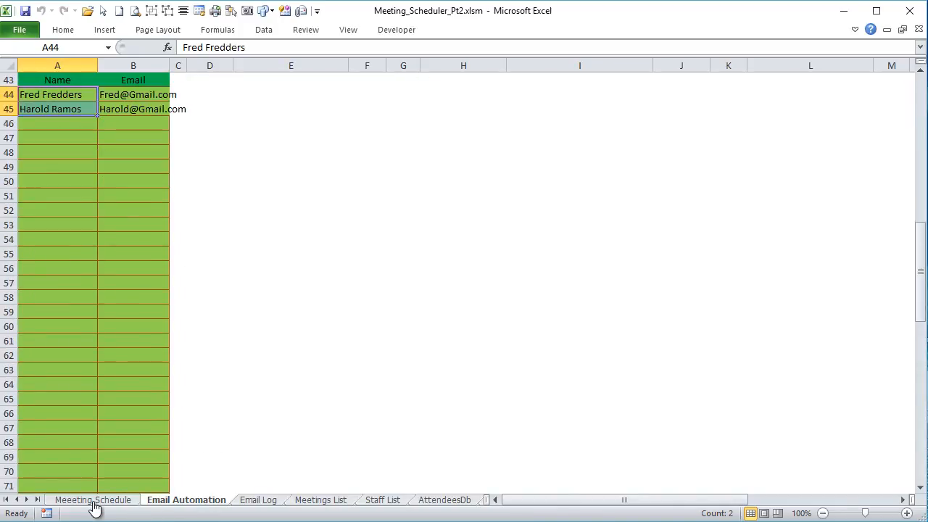
scroll(37, 288, up, 16)
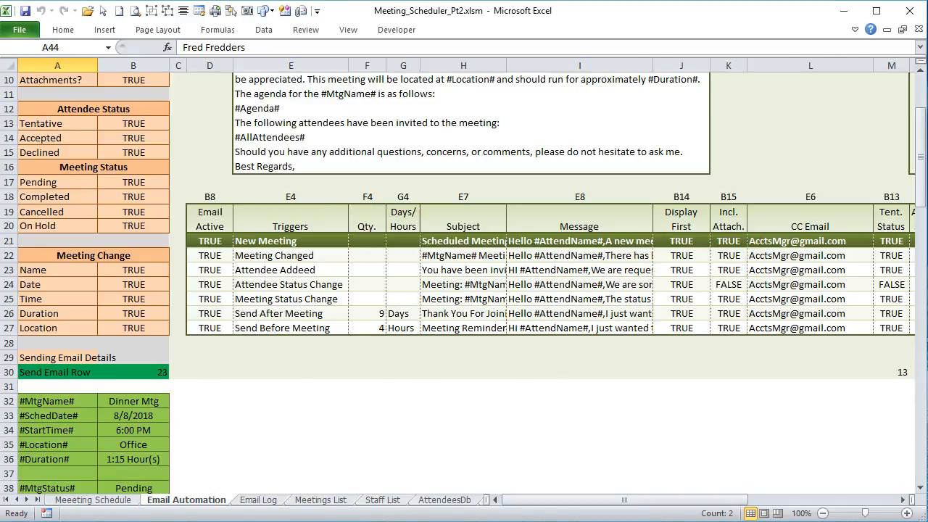
Open the Email_Send module in the VBA editor and examine the two String variable declaration lines of SendEmail.
key(alt+F11)
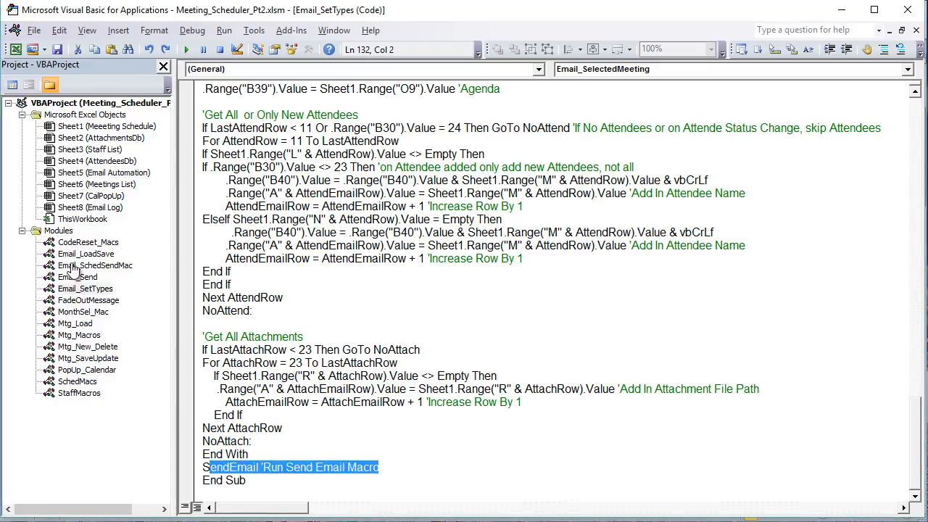
double_click(73, 277)
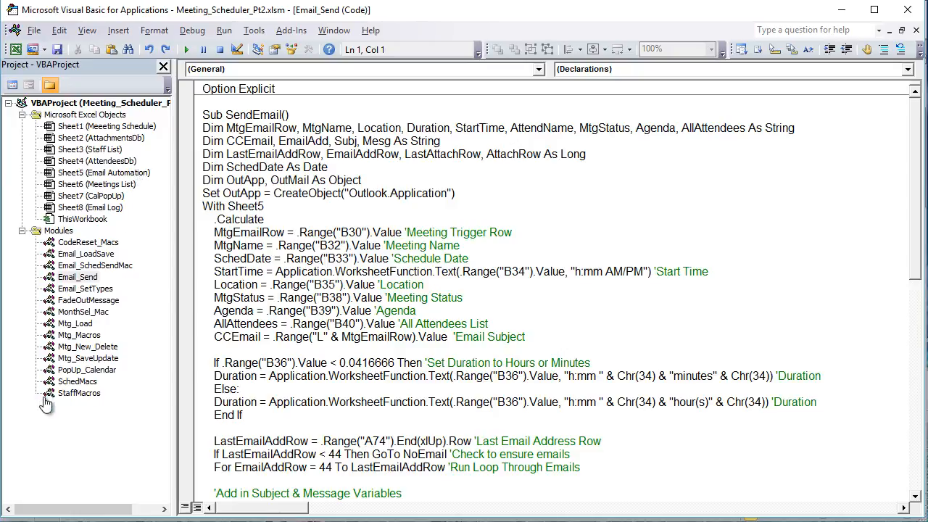
key(Down)
key(Down)
key(Down)
key(End)
key(ctrl+shift+Left)
key(ctrl+shift+Left)
key(ctrl+shift+Left)
key(ctrl+shift+Left)
key(ctrl+shift+Left)
key(ctrl+shift+Left)
key(ctrl+shift+Left)
key(ctrl+shift+Left)
key(ctrl+shift+Left)
key(ctrl+shift+Left)
key(ctrl+shift+Left)
key(ctrl+shift+Left)
key(ctrl+shift+Left)
key(ctrl+shift+Left)
key(ctrl+shift+Right)
key(ctrl+shift+Right)
key(ctrl+shift+Right)
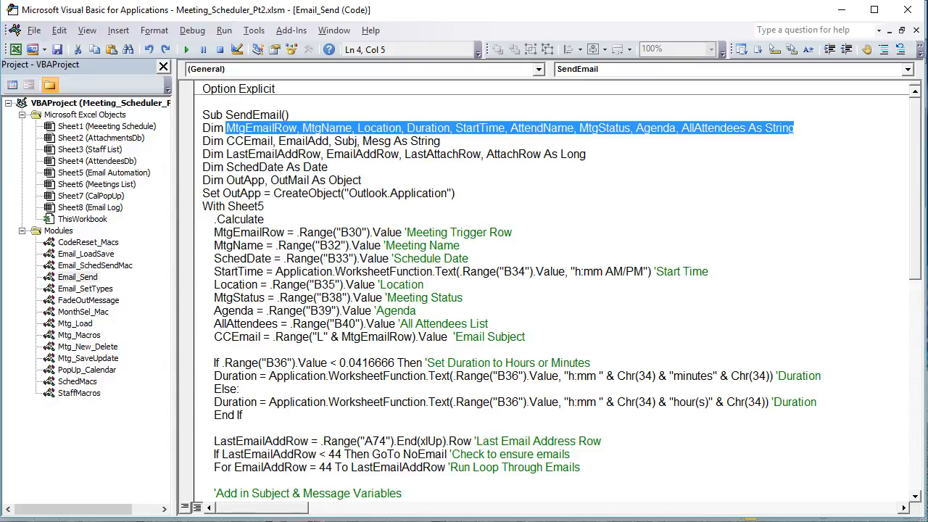
drag(440, 142, 213, 129)
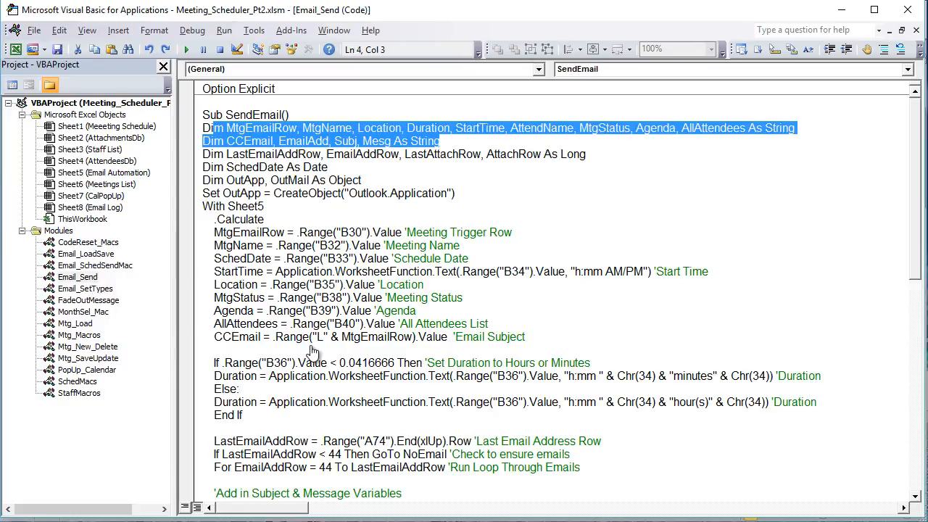
click(264, 127)
Examine the Long declaration line containing LastEmailAddRow, EmailAddRow, LastAttachRow and AttachRow.
drag(321, 153, 245, 151)
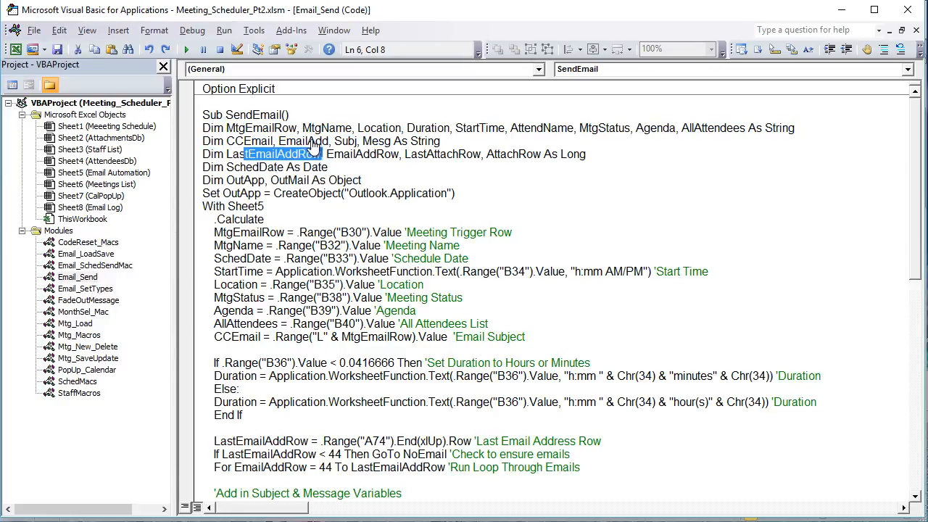
key(shift+Left)
key(shift+Left)
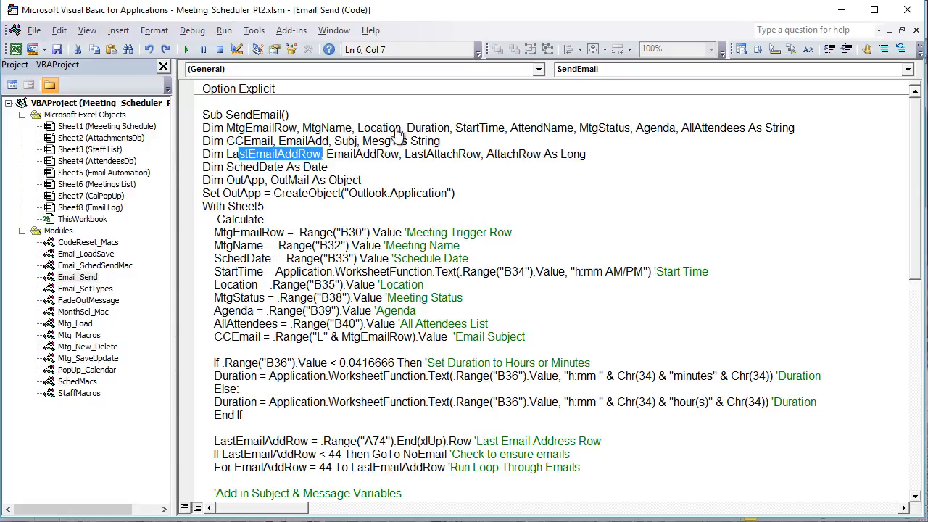
key(End)
key(shift+Left)
key(shift+Left)
key(shift+Left)
key(shift+Left)
key(shift+Left)
key(shift+Left)
key(shift+Left)
key(shift+Left)
key(shift+Left)
key(ctrl+shift+Left)
key(ctrl+shift+Left)
key(ctrl+shift+Left)
key(ctrl+shift+Left)
key(ctrl+shift+Left)
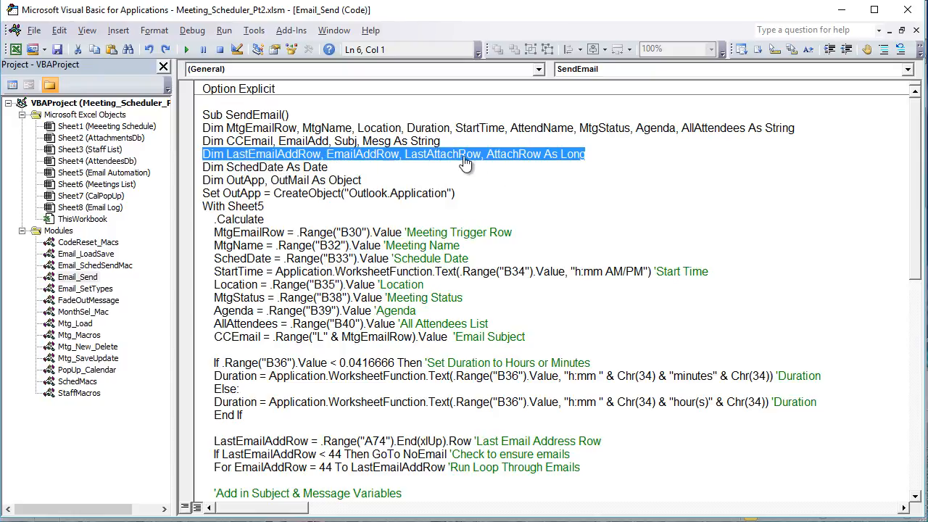
Examine the Outlook object setup, from the OutApp declaration and CreateObject line to the Sheet5 Calculate statement.
drag(258, 181, 240, 181)
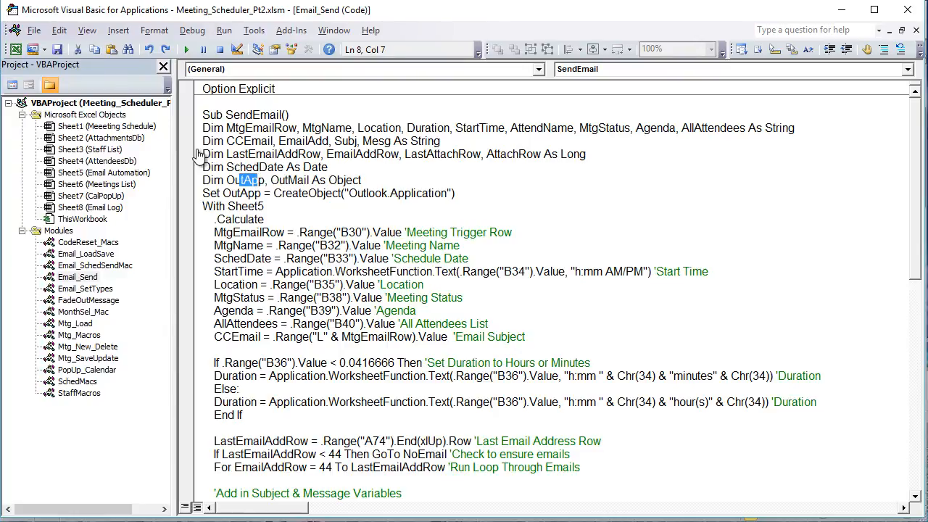
mouse_move(456, 193)
mouse_down()
mouse_move(202, 184)
mouse_move(202, 192)
mouse_up()
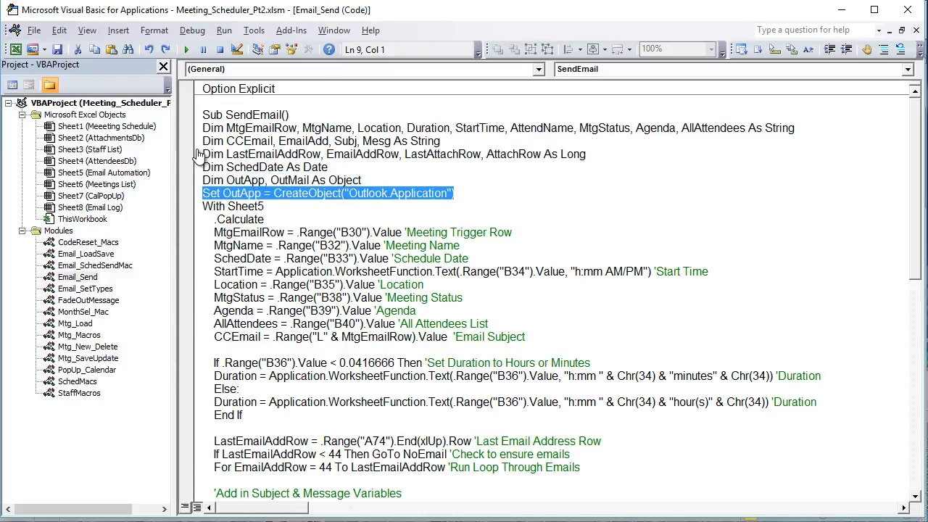
drag(264, 207, 202, 206)
drag(264, 220, 211, 219)
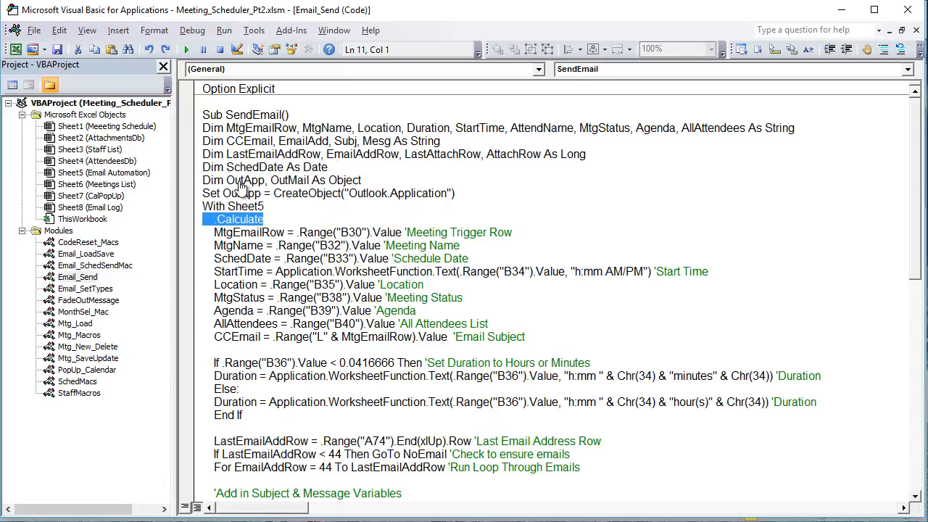
On the Email Automation sheet, inspect the meeting details from B33 downward and the attendee email lookup formula in B45.
key(alt+F11)
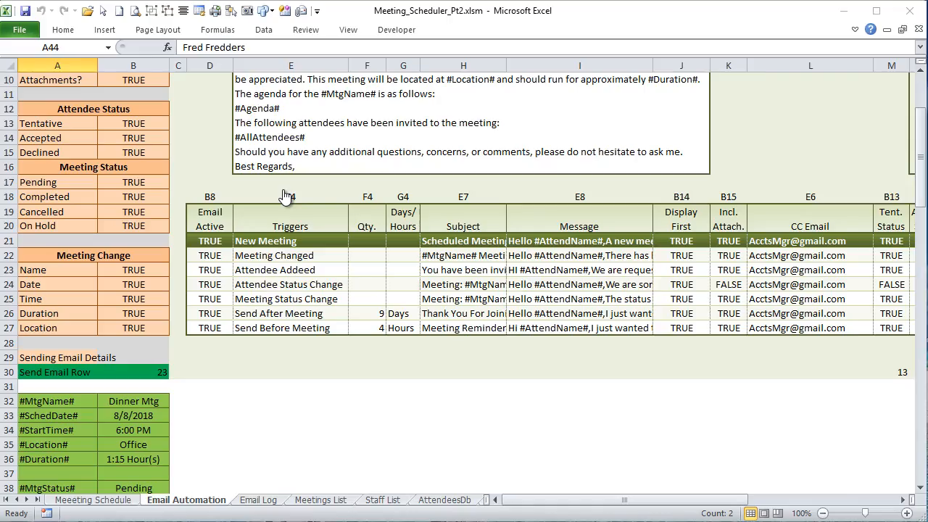
key(Down)
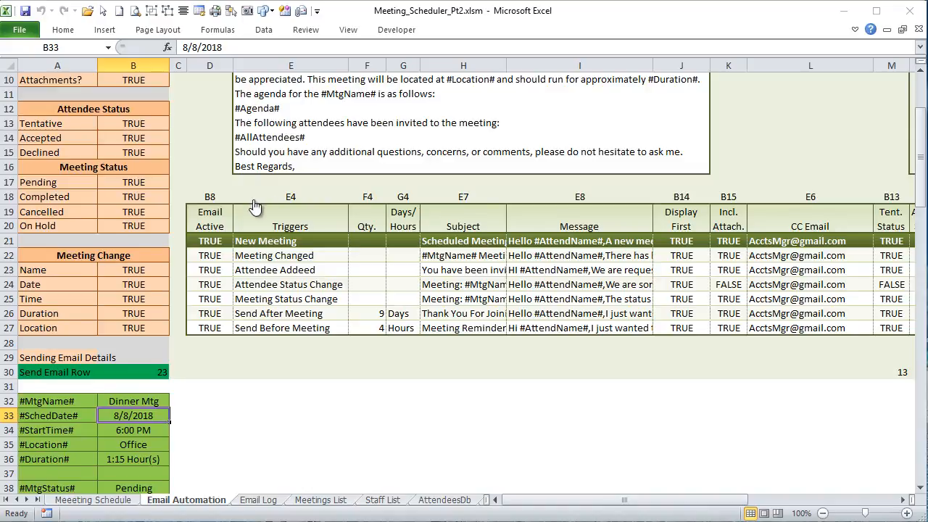
scroll(333, 191, down, 7)
key(Down)
key(Down)
key(Down)
key(Down)
key(Down)
key(Down)
key(Down)
key(Down)
key(Down)
key(Down)
key(Down)
key(Down)
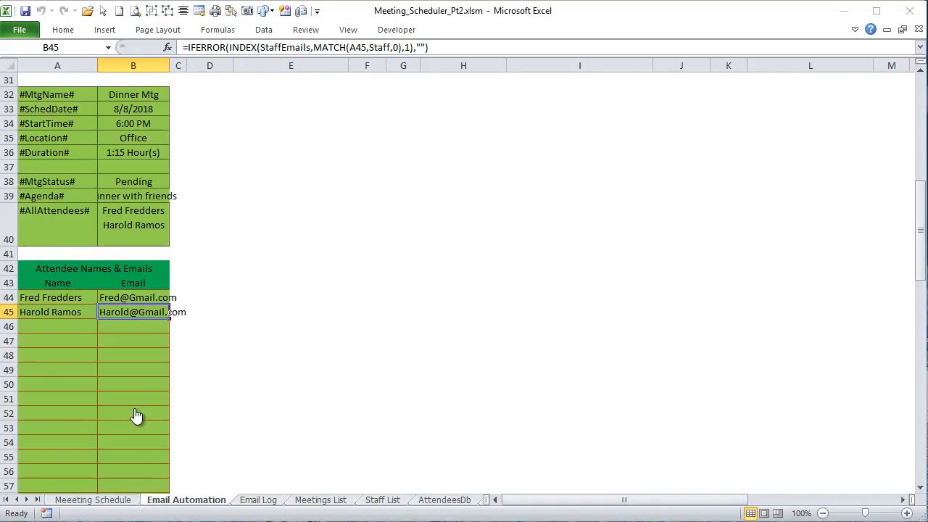
Back in the SendEmail code, examine the variable assignments from MtgEmailRow down to the Location line reading B35.
key(alt+F11)
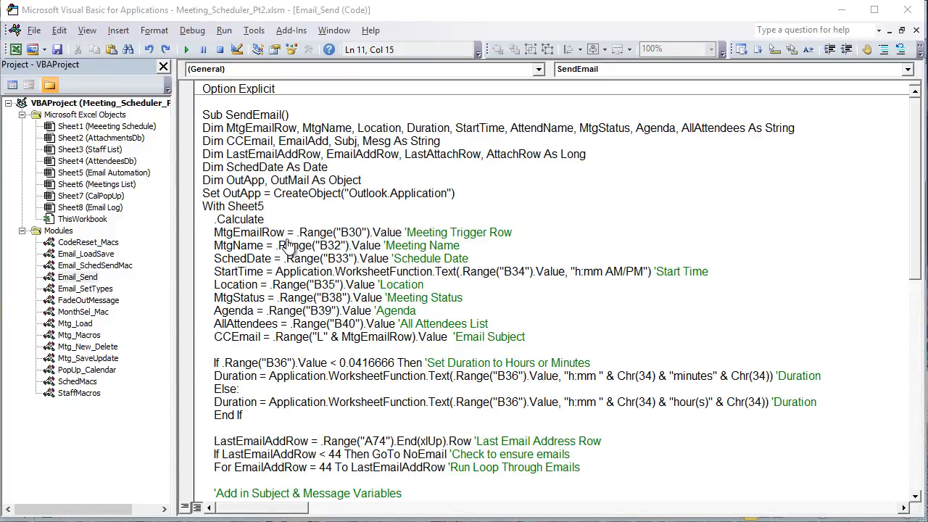
key(Down)
key(Down)
key(Down)
key(Down)
key(Left)
key(Left)
key(Left)
key(Down)
key(shift+Left)
key(shift+Left)
key(shift+Left)
key(shift+Left)
key(shift+Left)
key(shift+Left)
key(shift+Left)
key(shift+Left)
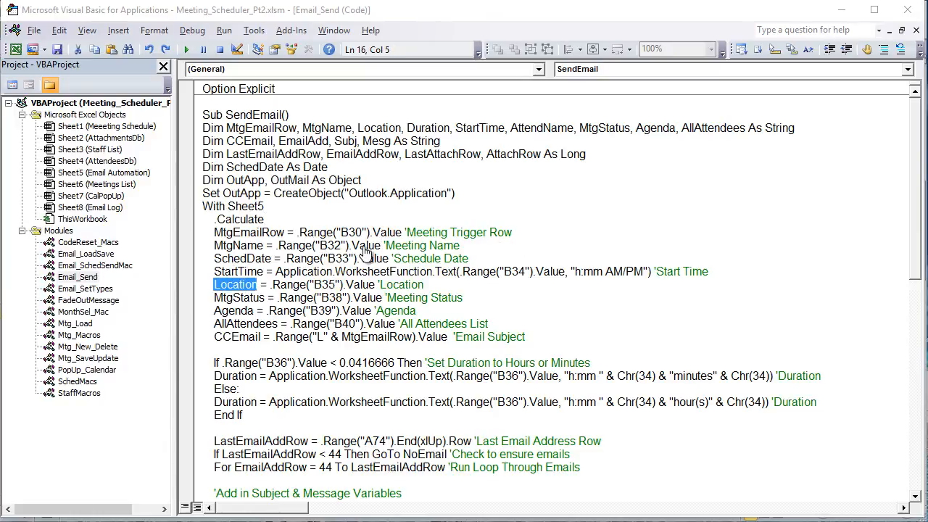
Examine the MtgStatus, Agenda and AllAttendees assignments that read B38, B39 and B40.
key(Down)
key(Right)
key(Right)
key(Right)
key(Right)
key(Right)
key(Right)
key(Right)
key(Right)
key(Right)
key(shift+Left)
key(shift+Left)
key(shift+Left)
key(shift+Left)
key(shift+Left)
key(shift+Left)
key(Down)
key(Right)
key(Down)
key(Right)
key(Right)
key(Right)
key(Right)
key(Right)
key(Right)
key(Right)
key(shift+Left)
key(shift+Left)
key(shift+Left)
key(Right)
key(Right)
key(Right)
key(Right)
key(Right)
key(Right)
key(Right)
key(Right)
key(Right)
key(Right)
key(Right)
key(Right)
key(Right)
key(Right)
key(Right)
key(Right)
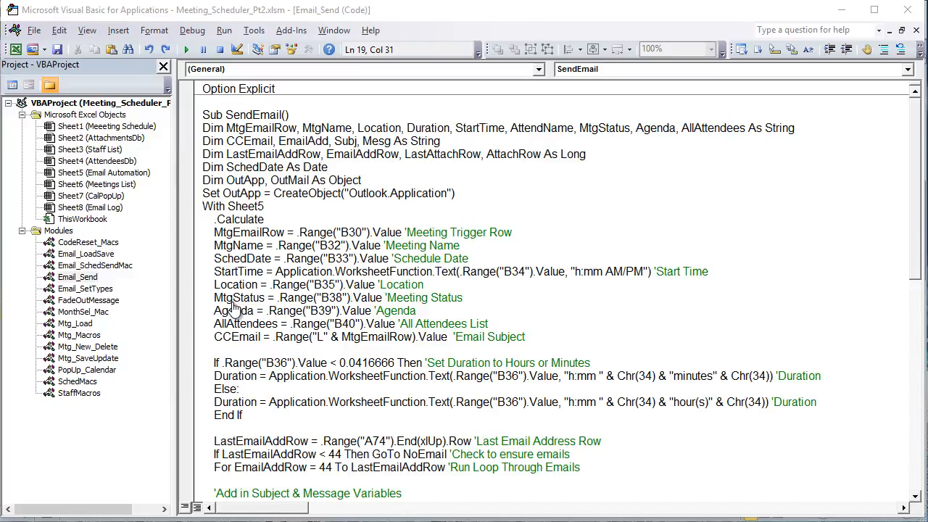
Examine the CCEmail assignment that combines column L with the MtgEmailRow variable.
key(Down)
key(Right)
key(Right)
key(Right)
key(Right)
key(Right)
key(shift+Left)
key(shift+Left)
key(shift+Left)
key(shift+Left)
On the Email Automation sheet, inspect the CC Email column L and its New Meeting entry in row 21.
key(alt+F11)
scroll(390, 346, up, 10)
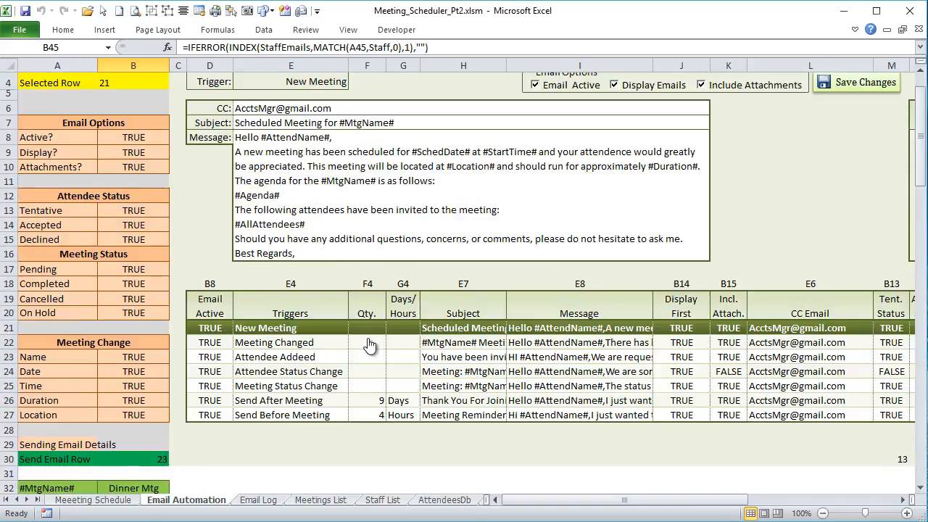
click(811, 66)
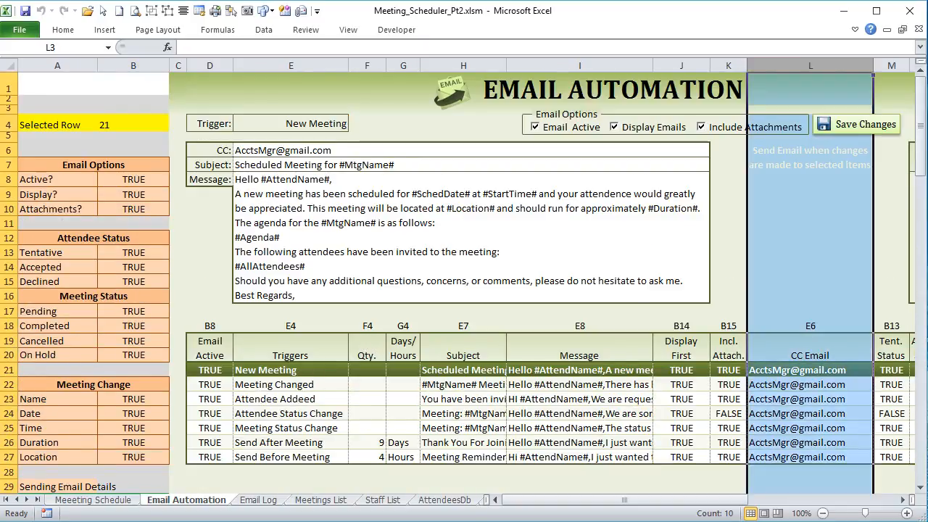
mouse_move(811, 370)
mouse_down()
mouse_move(811, 443)
mouse_move(811, 370)
mouse_up()
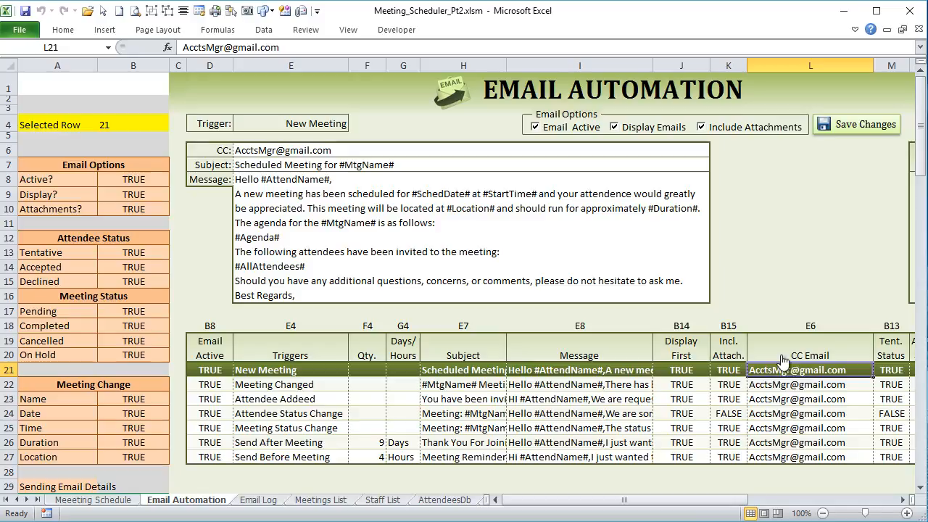
Back in the SendEmail code, compare the "minutes" and "hour(s)" variants of the Duration assignment and its Text function.
key(alt+F11)
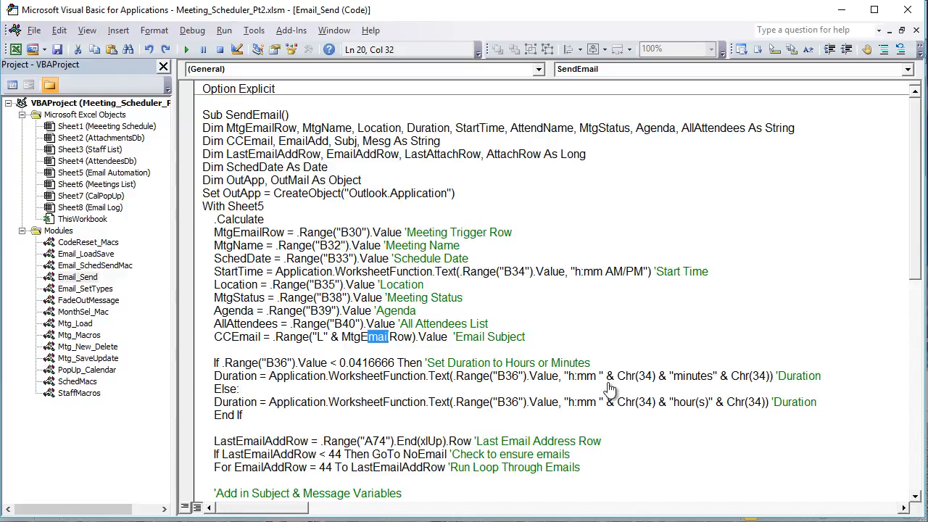
drag(717, 376, 680, 382)
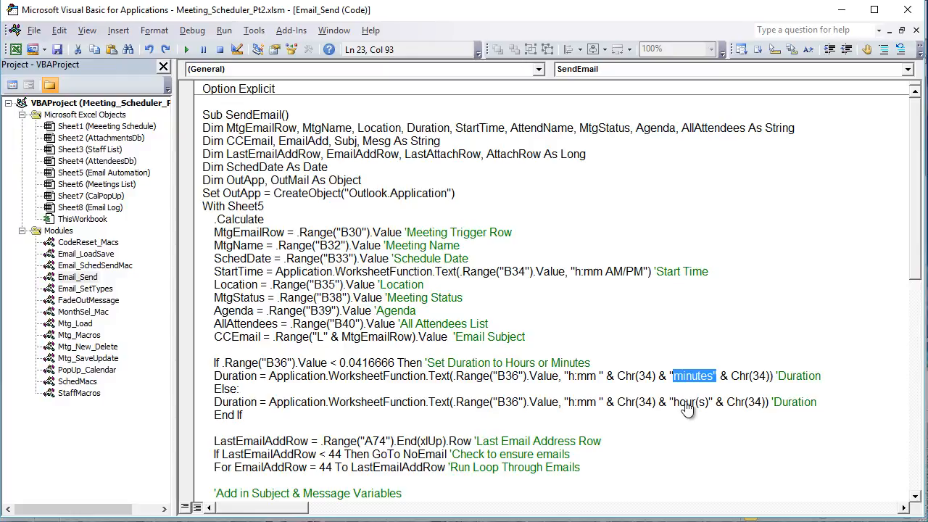
drag(714, 404, 680, 408)
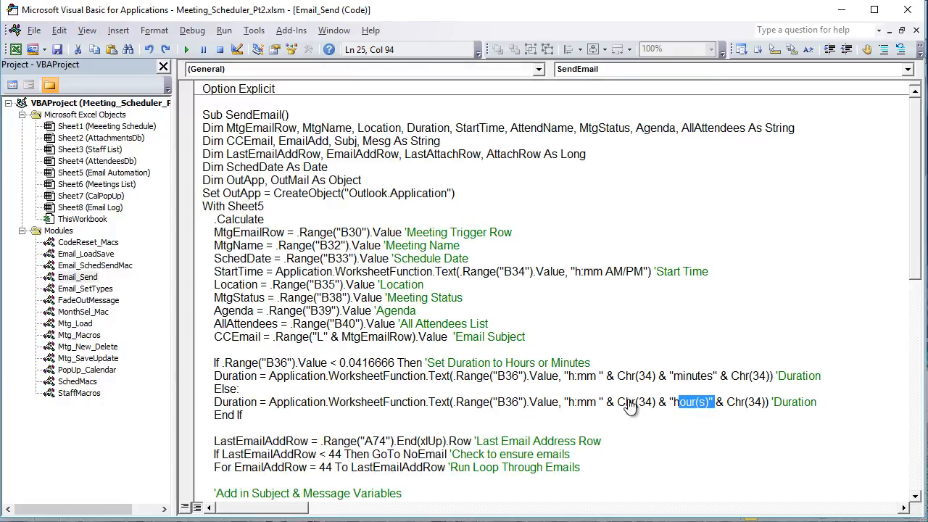
click(408, 402)
drag(708, 403, 673, 403)
drag(268, 377, 429, 377)
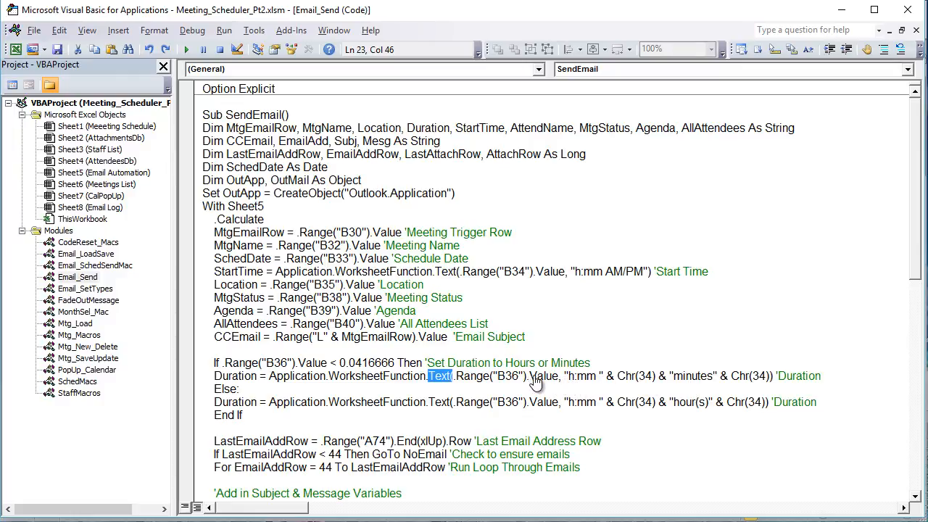
Examine the arguments of the minutes Duration expression, from the closing Chr(34) back to the B36 reference.
drag(773, 377, 731, 376)
key(shift+Left)
key(shift+Left)
key(shift+Left)
key(shift+Left)
key(shift+Left)
key(shift+Left)
key(shift+Left)
key(shift+Left)
key(shift+Left)
key(shift+Left)
key(shift+Left)
key(shift+Left)
key(shift+Left)
key(shift+Left)
key(shift+Left)
key(shift+Left)
key(shift+Left)
key(shift+Left)
key(shift+Left)
key(shift+Left)
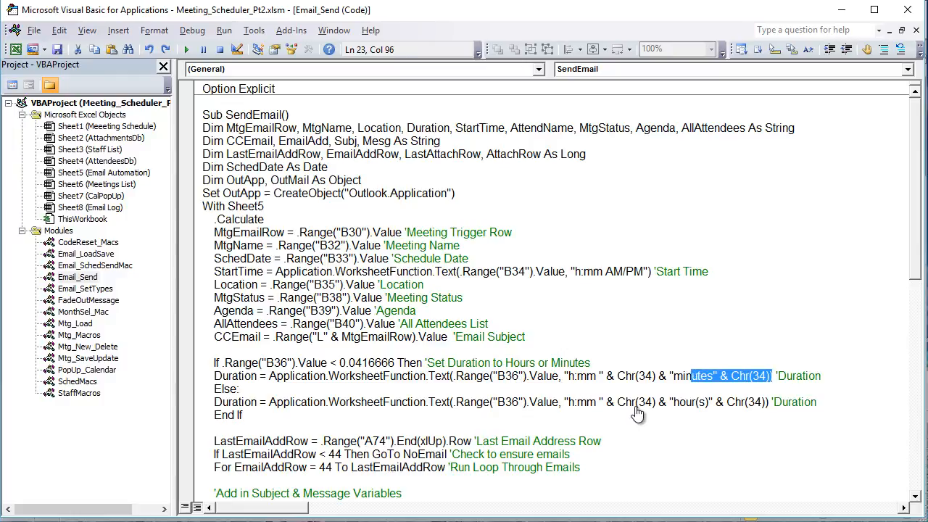
key(shift+Left)
key(shift+Left)
key(shift+Left)
key(shift+Left)
key(shift+Left)
key(shift+Left)
key(shift+Left)
key(shift+Left)
key(shift+Left)
key(shift+Left)
key(shift+Left)
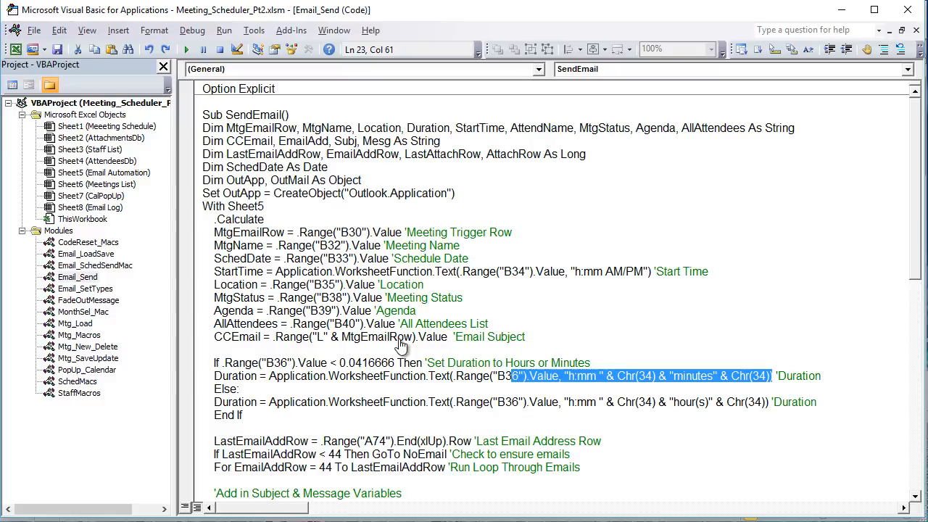
Highlight the whole If block that sets the duration to hours or minutes, through its End If line.
click(748, 403)
scroll(398, 383, down, 1)
scroll(398, 383, down, 1)
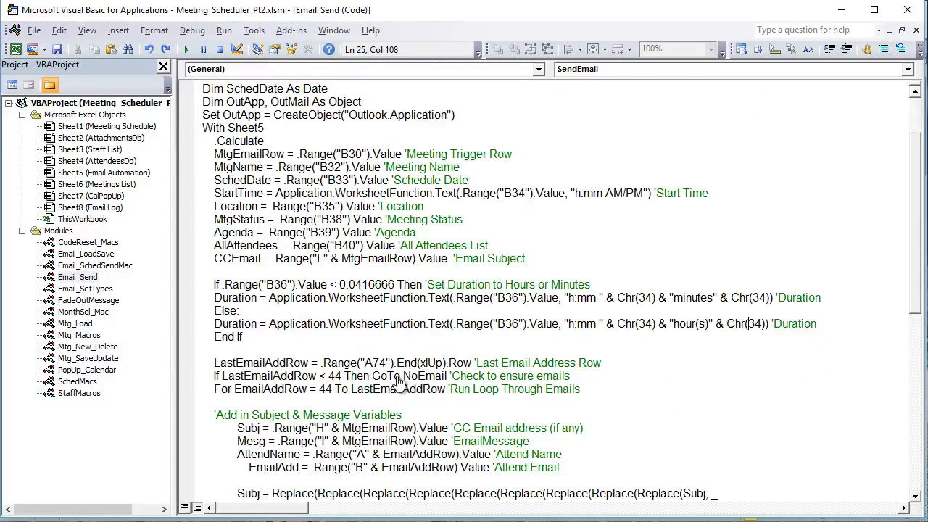
key(ctrl+z)
key(shift+Down)
key(shift+Down)
key(shift+Down)
key(shift+Up)
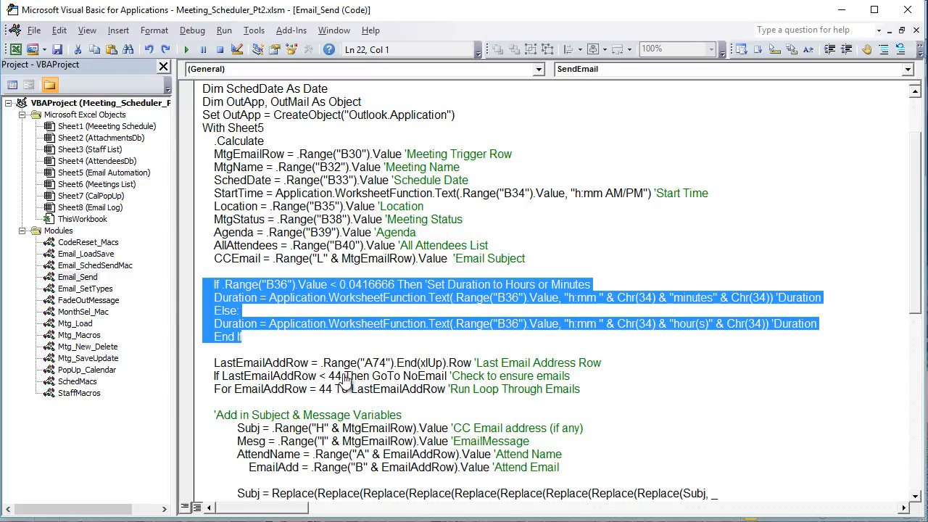
Examine the LastEmailAddRow assignment based on A74 and the check that skips to NoEmail below row 44.
drag(311, 363, 262, 362)
drag(379, 363, 363, 363)
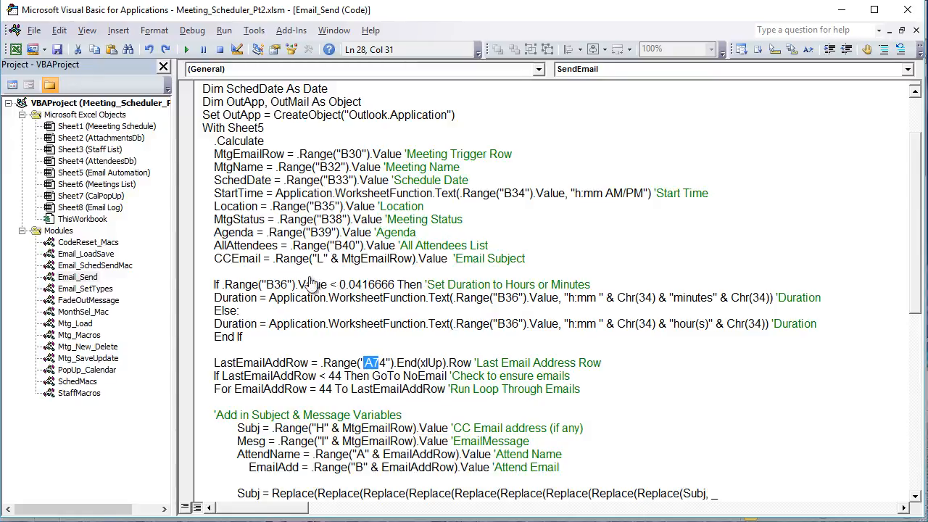
drag(335, 376, 329, 376)
key(Right)
key(Right)
key(shift+Left)
key(shift+Left)
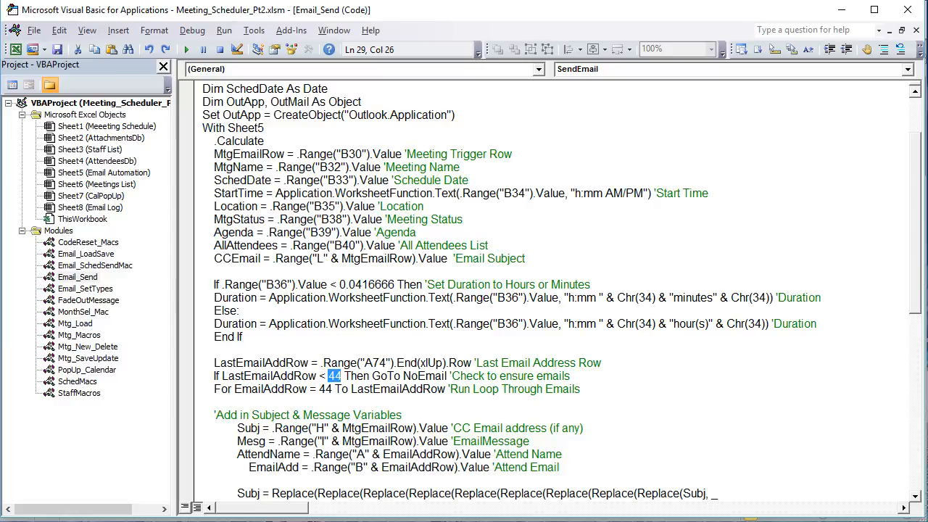
key(End)
key(shift+Left)
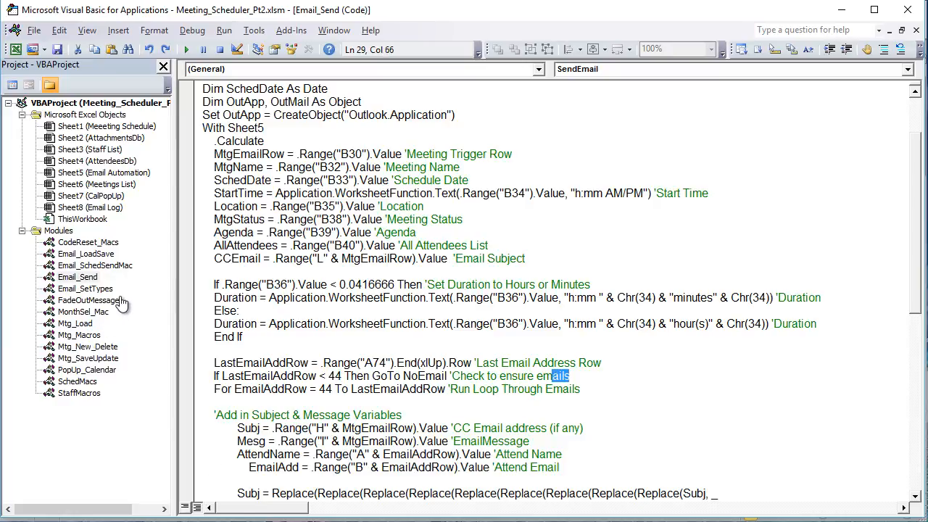
Examine the For EmailAddRow loop line and its starting row 44.
scroll(122, 315, down, 3)
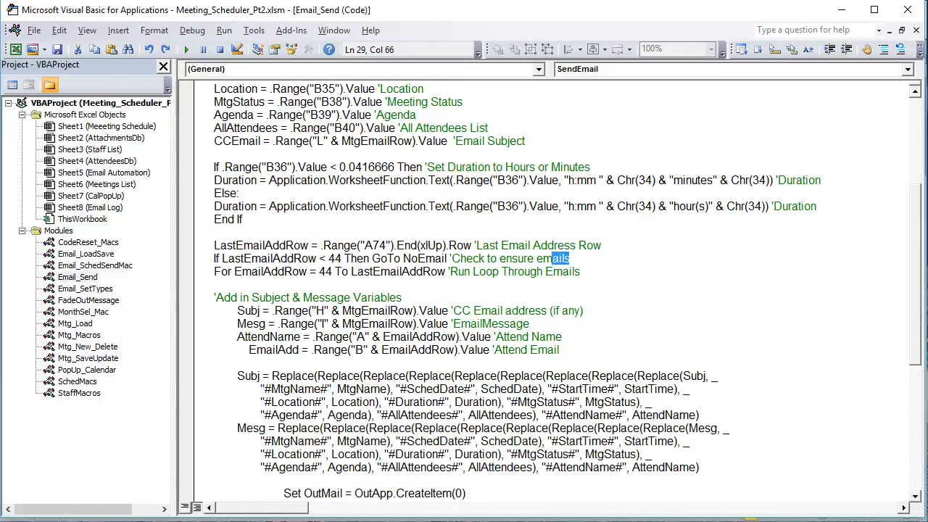
click(215, 272)
double_click(325, 271)
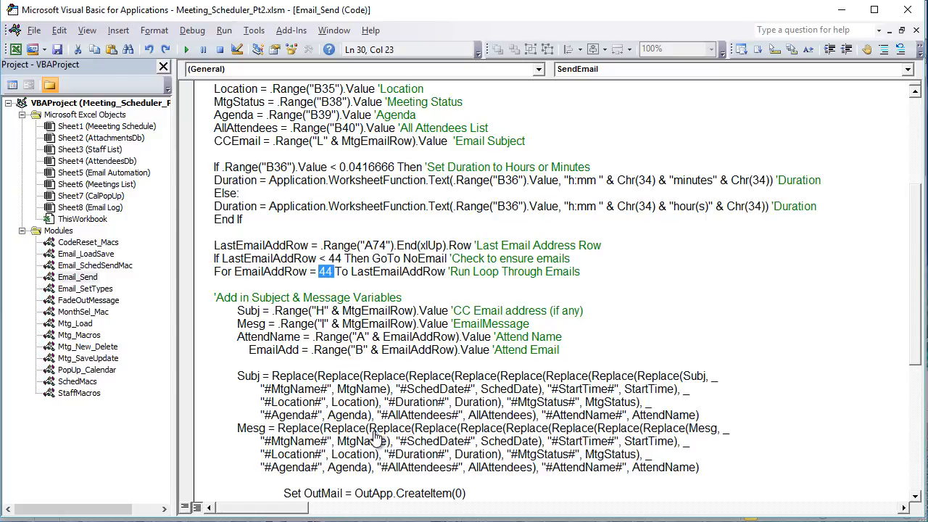
On the Email Automation sheet, inspect the attendee email cells B44 and B45 that the loop runs through.
key(alt+F11)
scroll(232, 193, down, 10)
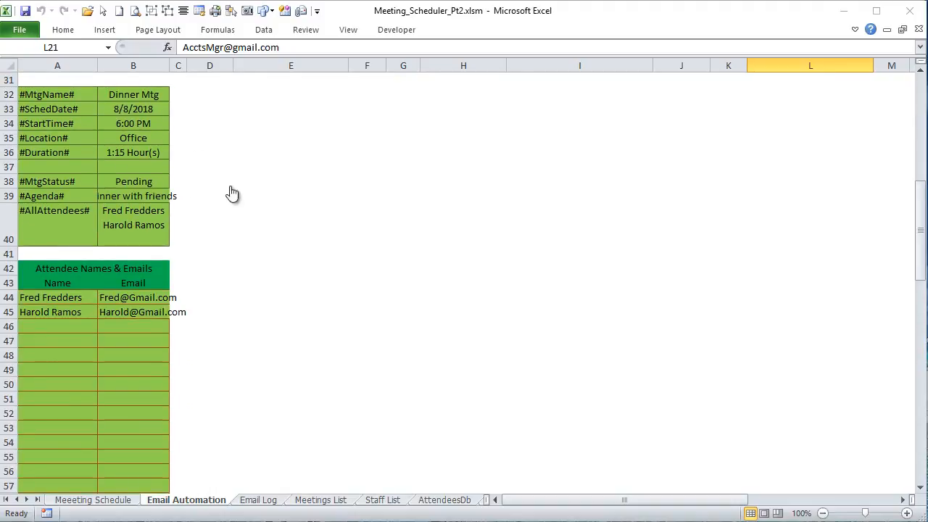
click(134, 297)
drag(133, 297, 134, 311)
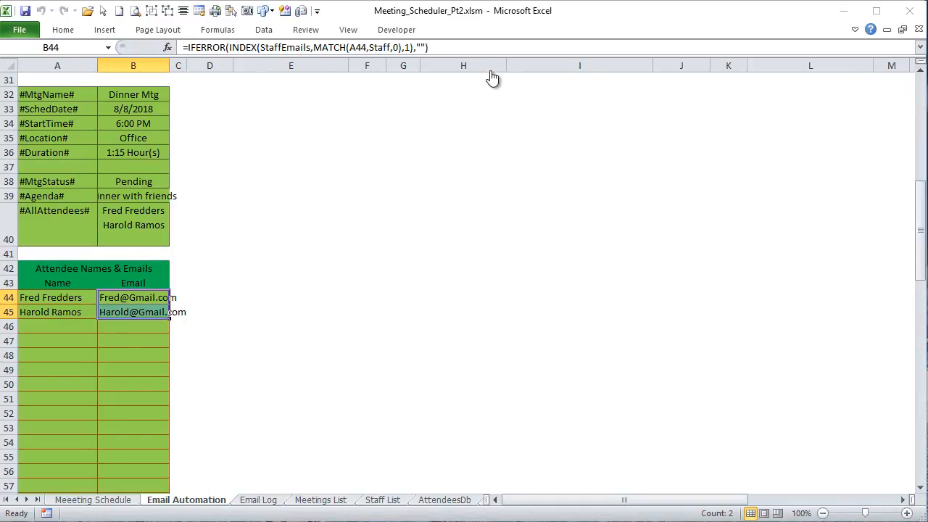
Back in the SendEmail code, highlight the loop body starting at the Add in Subject & Message Variables comment.
key(alt+F11)
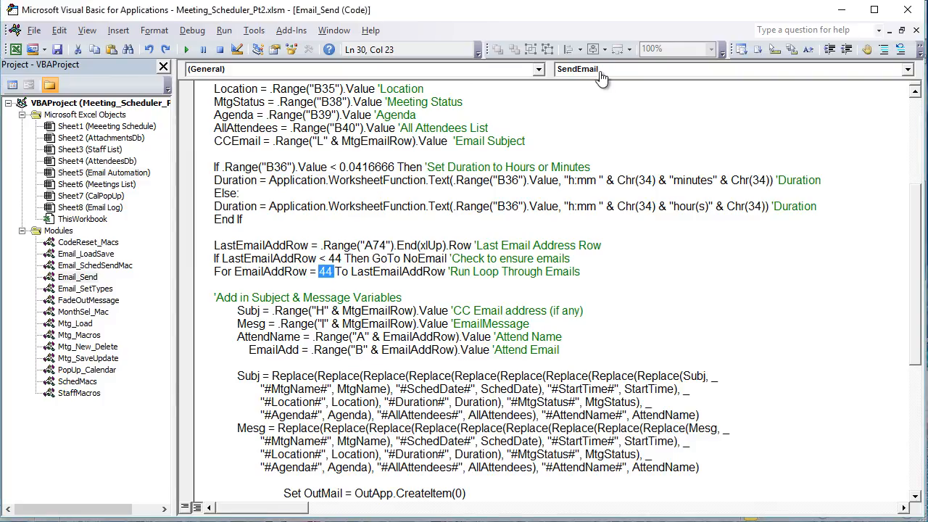
drag(573, 285, 470, 385)
key(shift+Down)
key(shift+Down)
scroll(470, 378, up, 4)
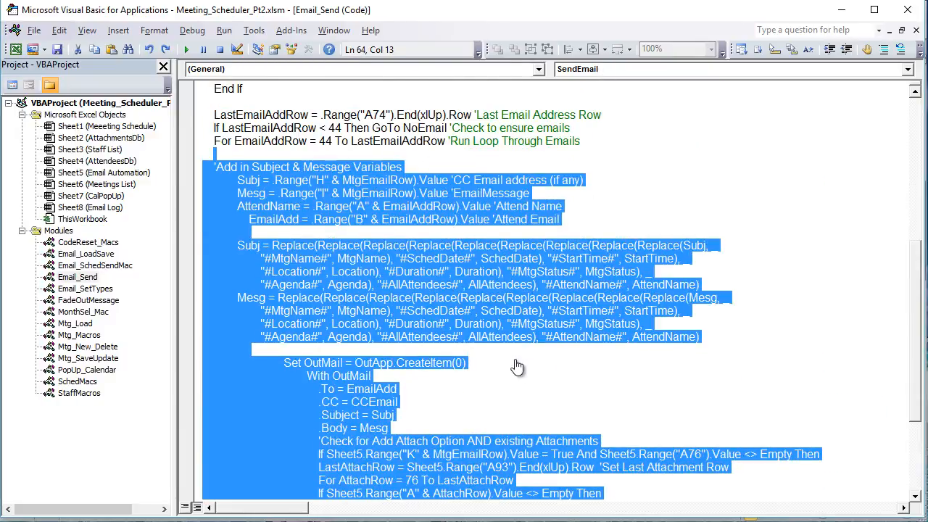
Examine the Subj assignment, highlighting its column H reference and the MtgEmailRow variable.
click(473, 141)
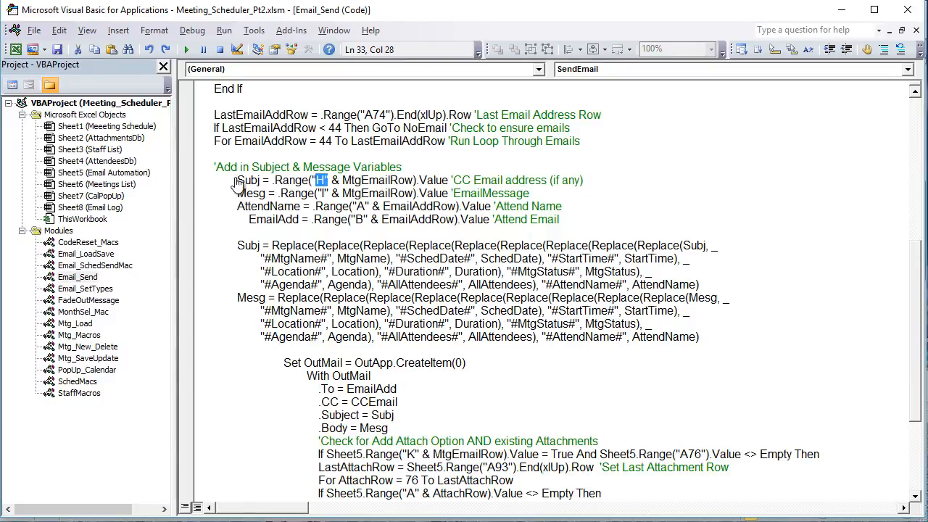
drag(368, 181, 441, 182)
key(shift+Left)
key(shift+Left)
key(shift+Left)
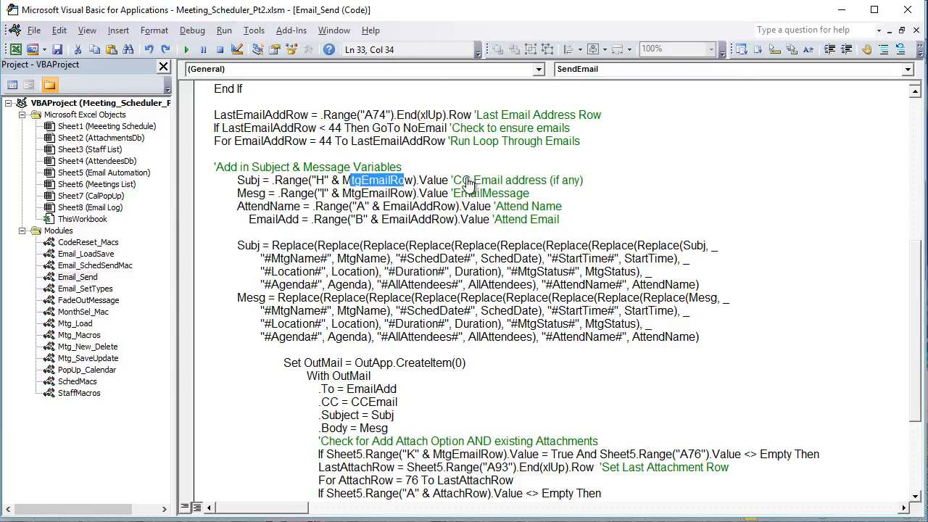
On the Email Automation sheet, inspect the Subject column H and Message column I for the trigger rows, and return to the code.
key(alt+F11)
scroll(456, 187, up, 10)
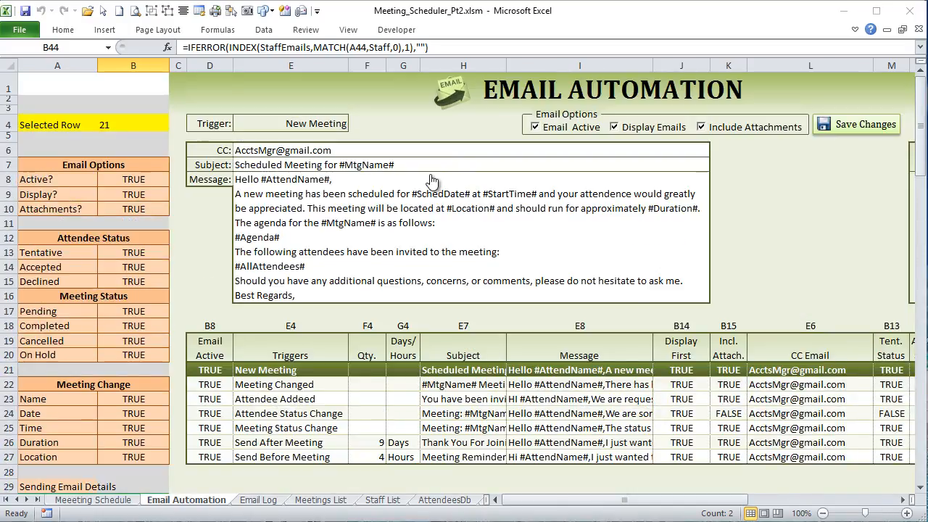
click(463, 65)
click(464, 348)
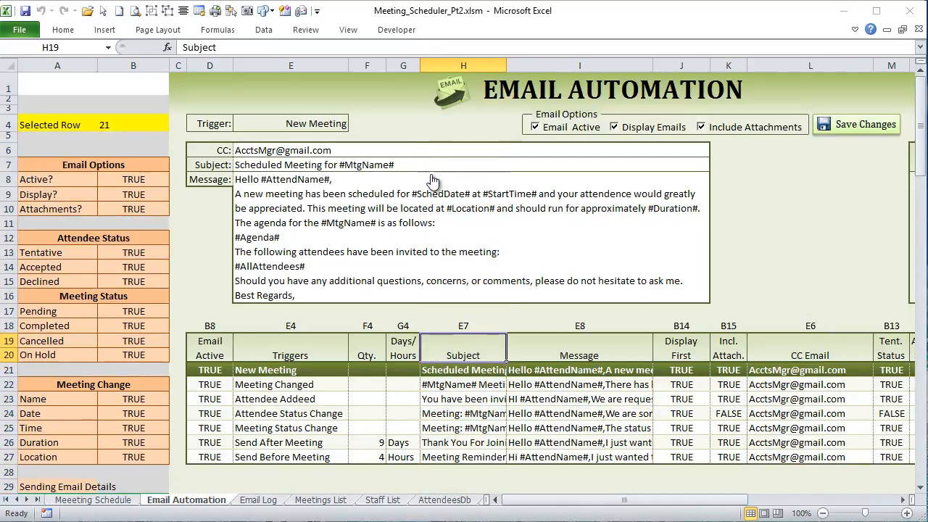
click(580, 66)
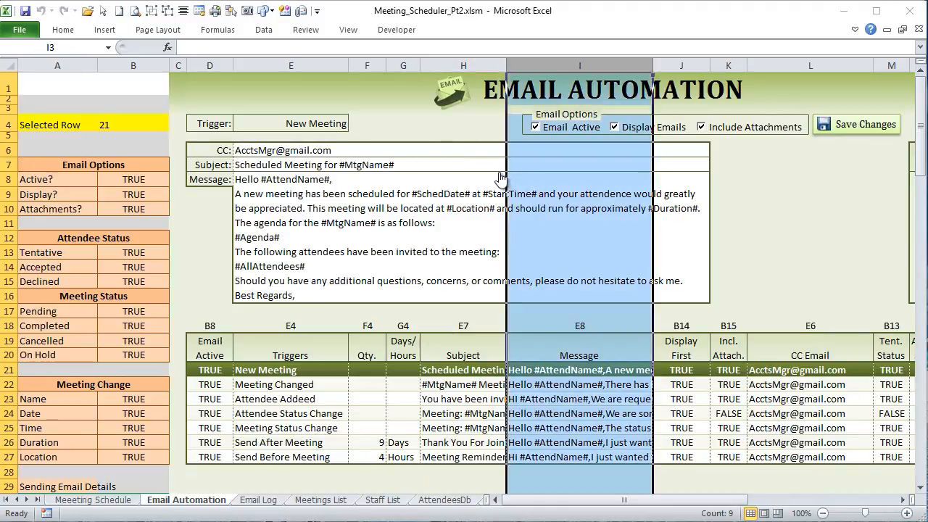
click(464, 384)
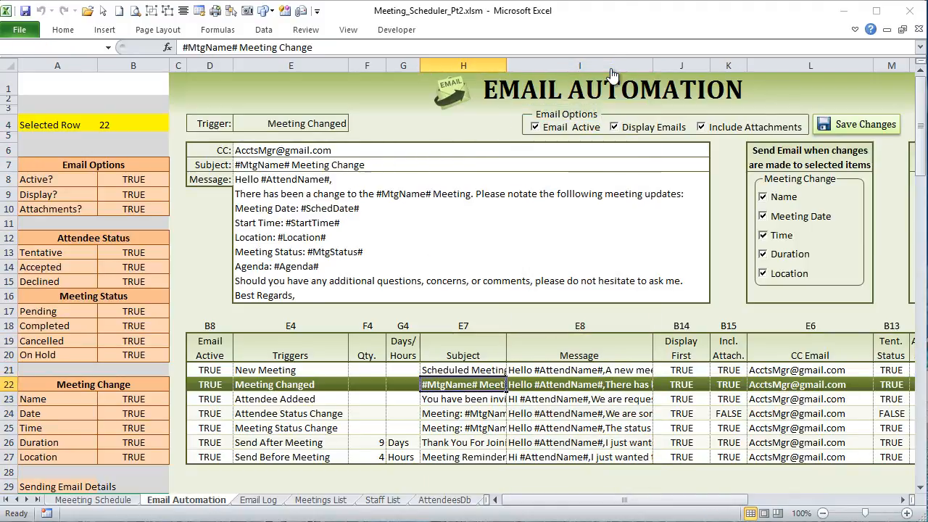
click(464, 370)
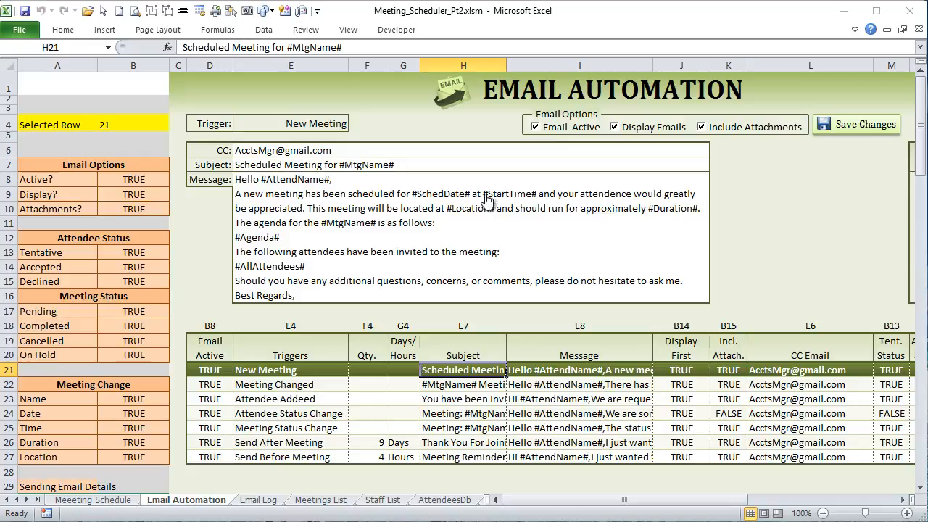
key(Right)
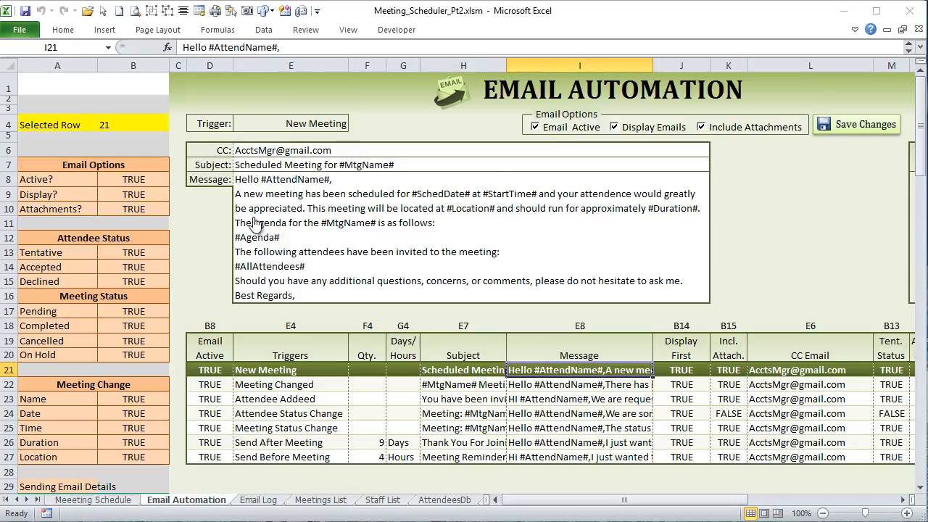
key(alt+F11)
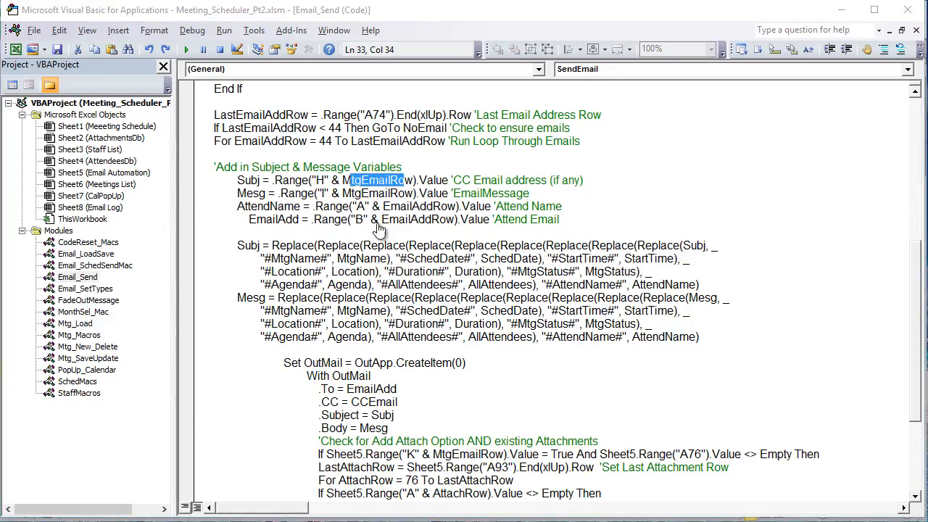
Highlight the Subj assignment that reads column H at MtgEmailRow, up to its trailing comment.
key(Home)
key(shift+Right)
key(shift+Right)
key(shift+Right)
key(shift+Right)
key(shift+Right)
key(shift+Right)
key(shift+Right)
key(shift+Right)
key(shift+Right)
key(shift+Right)
key(shift+Right)
key(shift+Right)
key(shift+Right)
key(shift+Right)
key(shift+Right)
key(shift+Right)
key(shift+Right)
key(shift+Right)
key(shift+Right)
key(shift+Right)
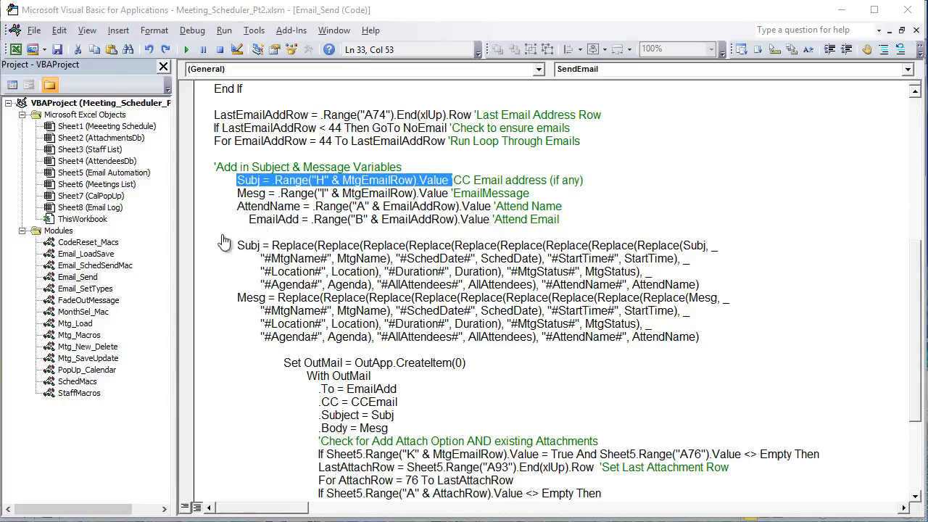
Replace the word CC with Subject in the comment on the Subj assignment line.
key(Right)
key(Right)
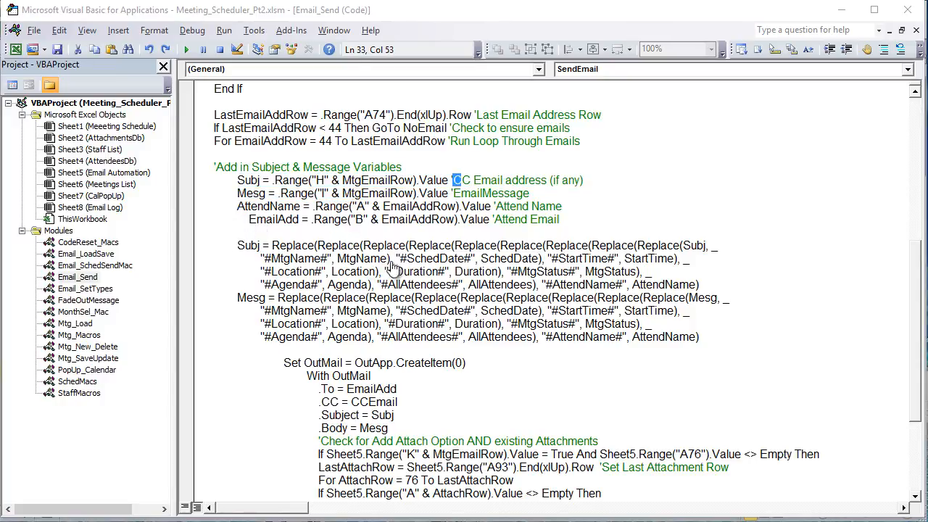
key(Left)
key(shift+Right)
key(shift+Right)
key(shift+Right)
text(Subject)
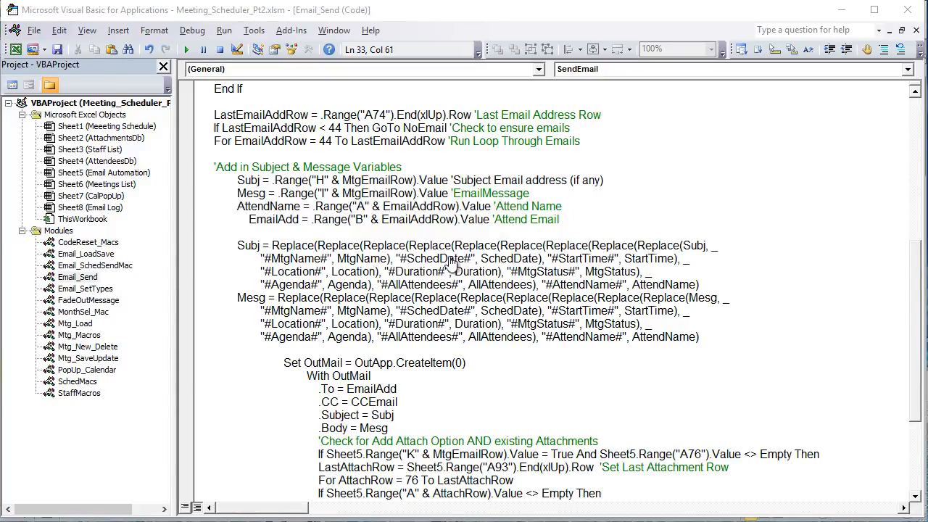
Delete the words "Email address (if any)" from the Subj line's comment, leaving only 'Subject.
key(shift+ctrl+Left)
key(shift+ctrl+Left)
key(shift+ctrl+Left)
key(shift+ctrl+Left)
key(shift+ctrl+Left)
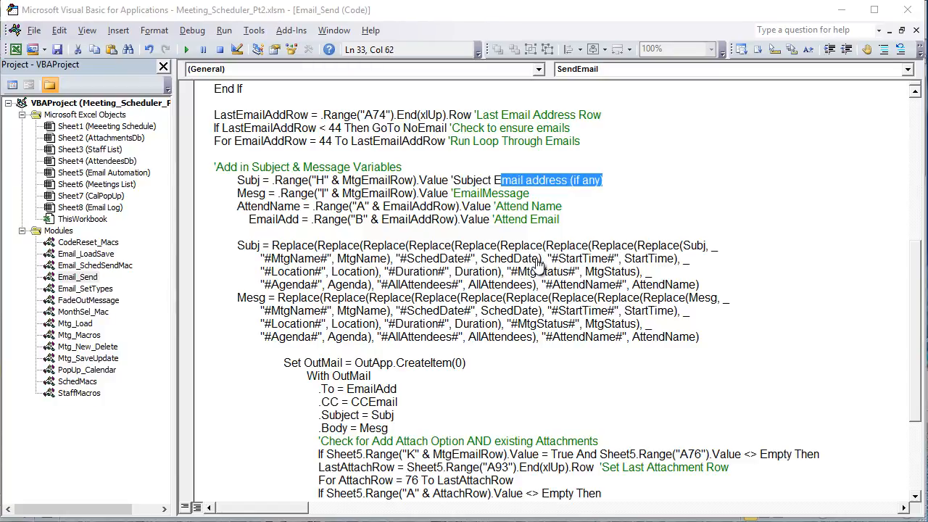
key(shift+Up)
key(shift+Down)
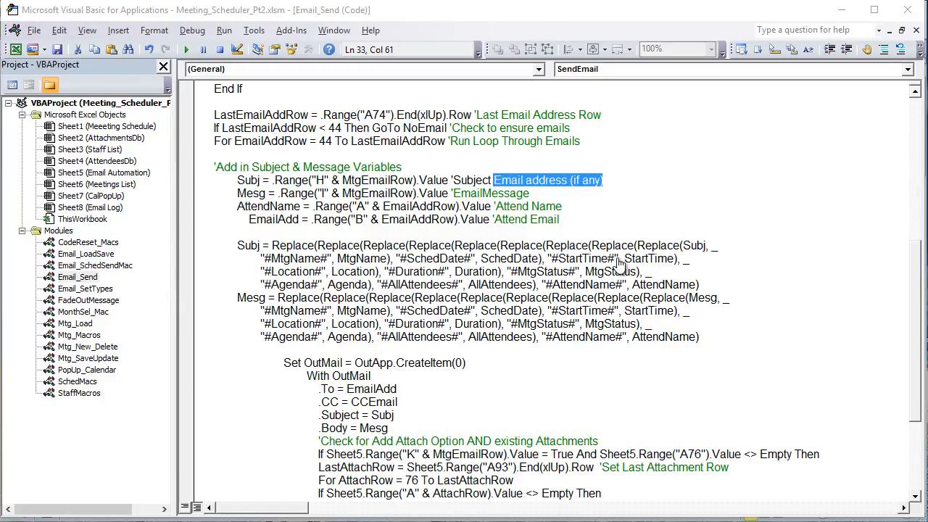
key(BackSpace)
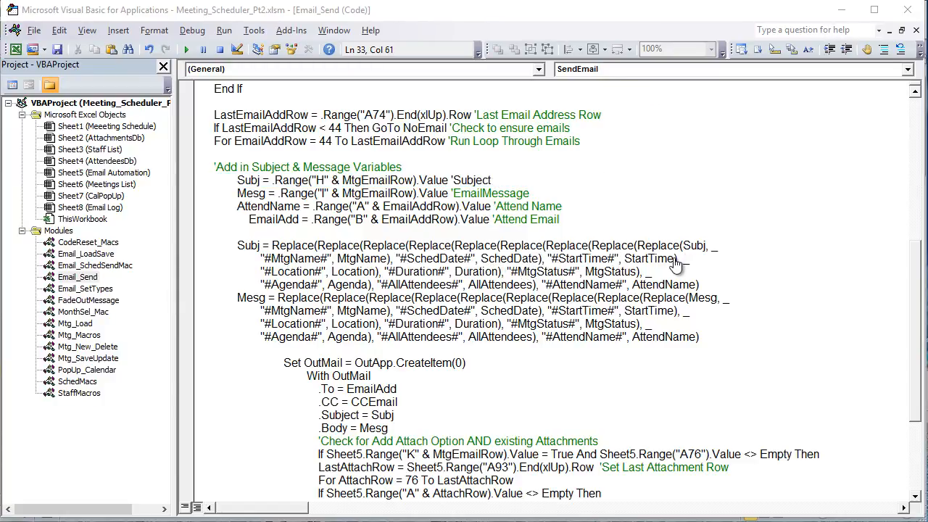
Add a space in the Mesg line's comment so it reads 'Email Message.
key(Down)
key(Left)
key(Left)
key(Left)
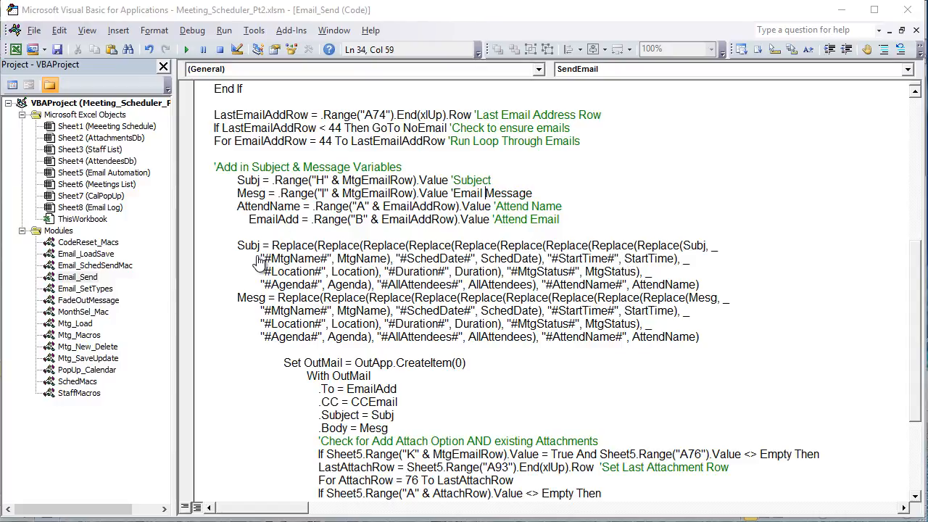
Examine the AttendName assignment and its column A and EmailAddRow reference.
key(Down)
key(ctrl+Left)
key(ctrl+Left)
key(ctrl+Left)
key(ctrl+Left)
key(ctrl+Left)
key(ctrl+shift+Left)
key(ctrl+shift+Left)
key(ctrl+shift+Left)
Check the column B reference in the EmailAdd assignment and outdent that line to align with the assignments above it.
key(Down)
key(ctrl+Right)
key(ctrl+Right)
key(ctrl+Right)
key(ctrl+shift+Left)
key(ctrl+shift+Left)
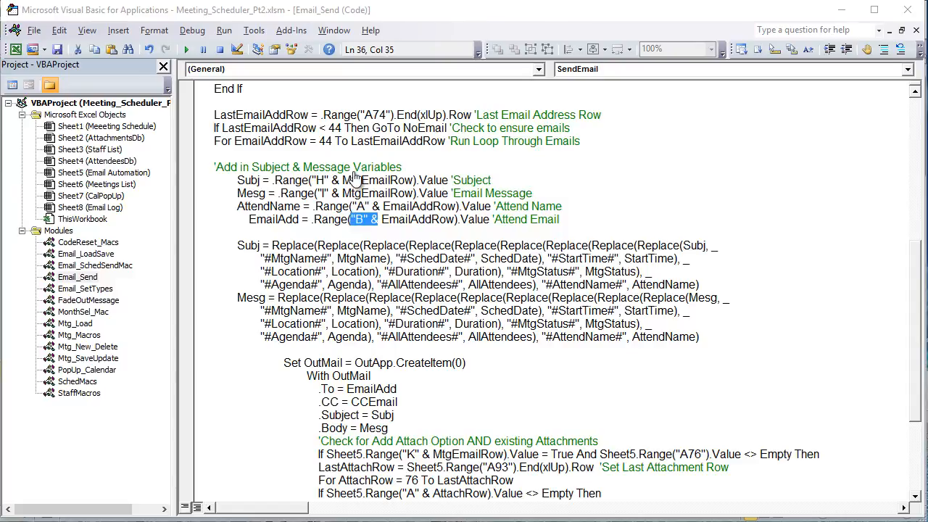
key(shift+Tab)
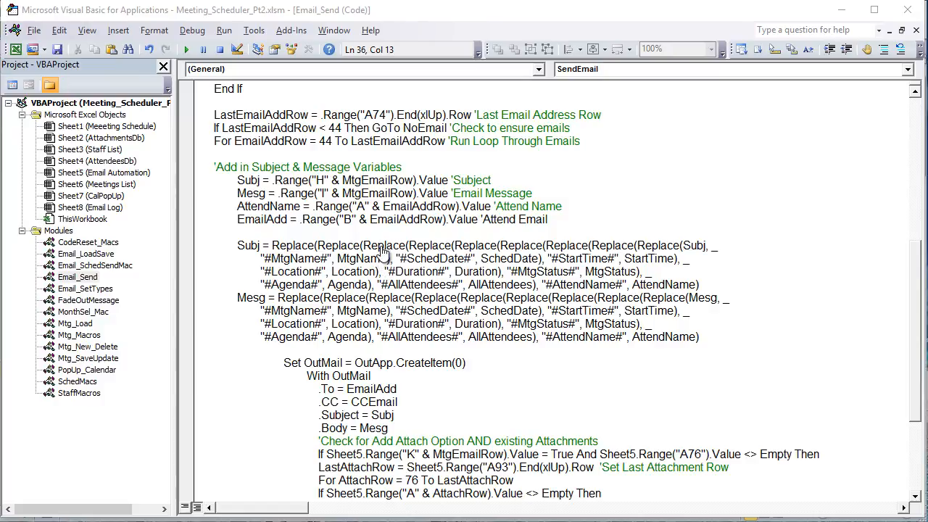
Highlight the whole block of nested Replace statements for Subj and Mesg, and return to the EmailAdd line.
key(Down)
key(Down)
key(shift+Down)
key(shift+Down)
key(shift+Down)
key(shift+Down)
key(shift+Down)
key(shift+Down)
key(shift+End)
key(shift+Down)
key(shift+Down)
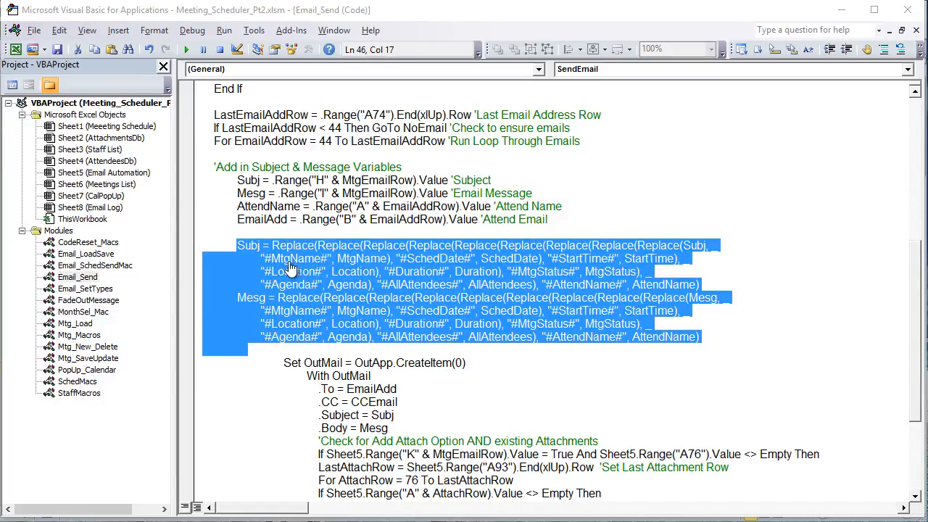
key(Up)
key(Up)
key(Up)
key(Up)
key(Up)
key(Up)
key(Up)
key(Up)
key(Up)
key(Up)
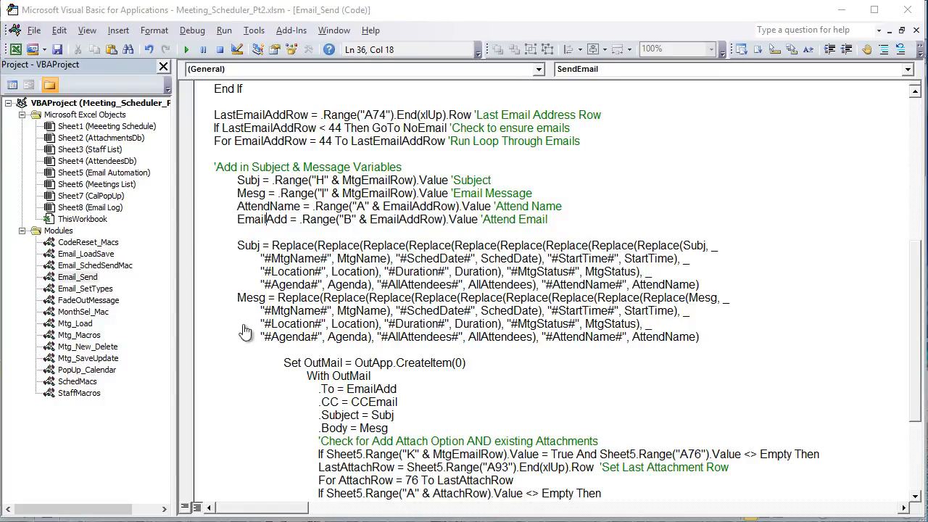
Highlight the SchedDate and StartTime placeholders and variables in the Subj replacement, plus the Subj and Mesg variable names.
drag(470, 258, 407, 259)
key(shift+Left)
drag(539, 259, 481, 259)
drag(618, 259, 548, 259)
drag(674, 259, 625, 259)
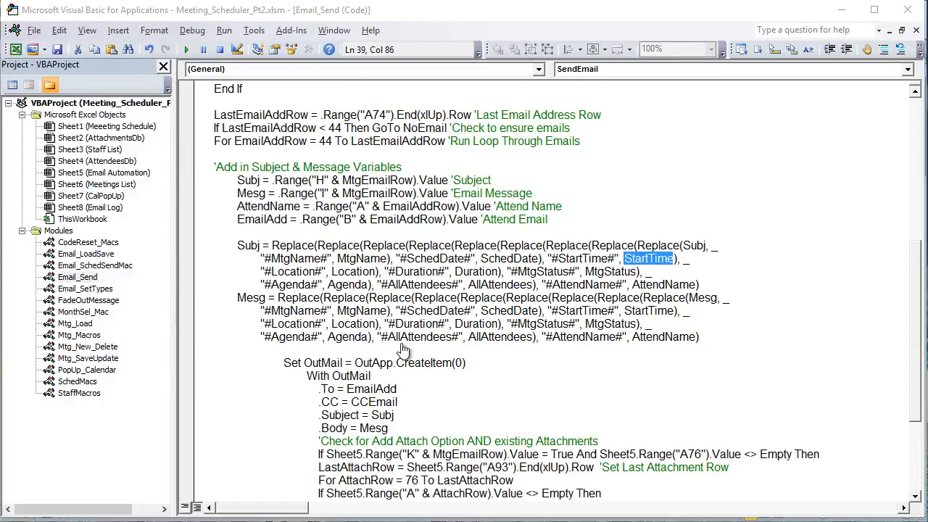
drag(262, 246, 237, 246)
drag(260, 298, 246, 298)
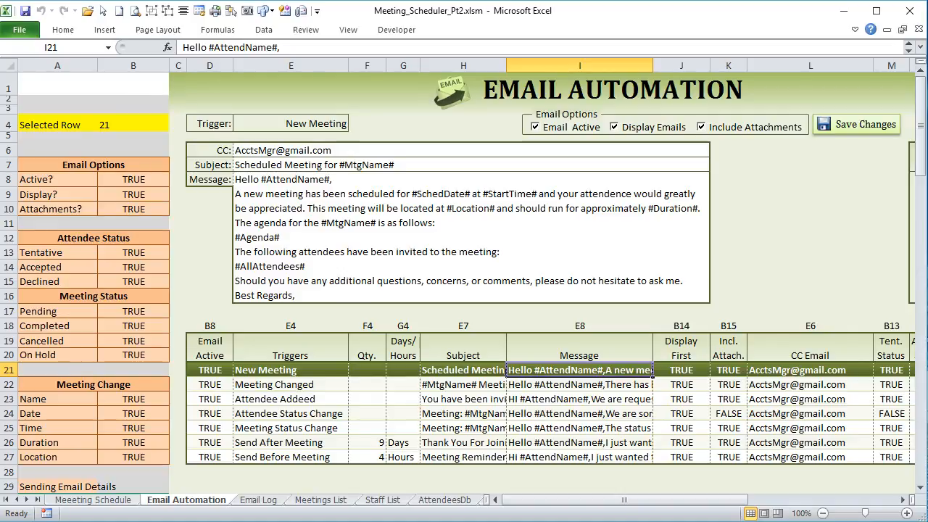
On the Email Automation sheet, highlight the #MtgName# placeholder in the email subject cell without changing it.
double_click(346, 166)
drag(345, 166, 396, 165)
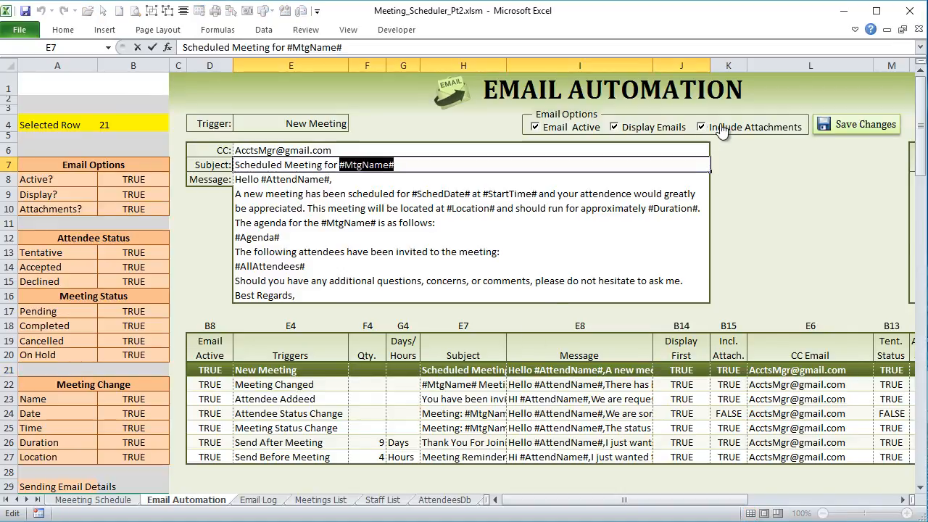
key(Escape)
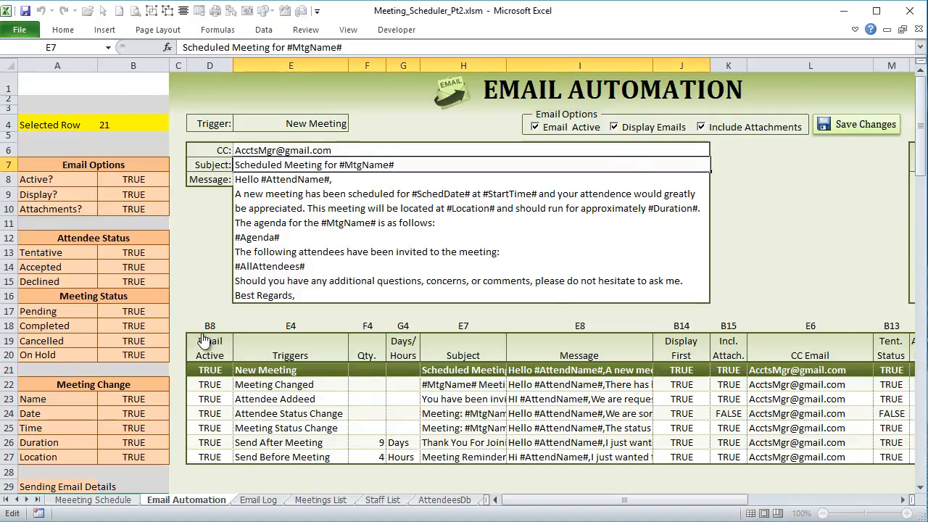
key(Return)
Highlight the #AllAttendees# placeholder in the message cell E8 without changing it, and return to the code.
double_click(382, 252)
drag(305, 266, 235, 267)
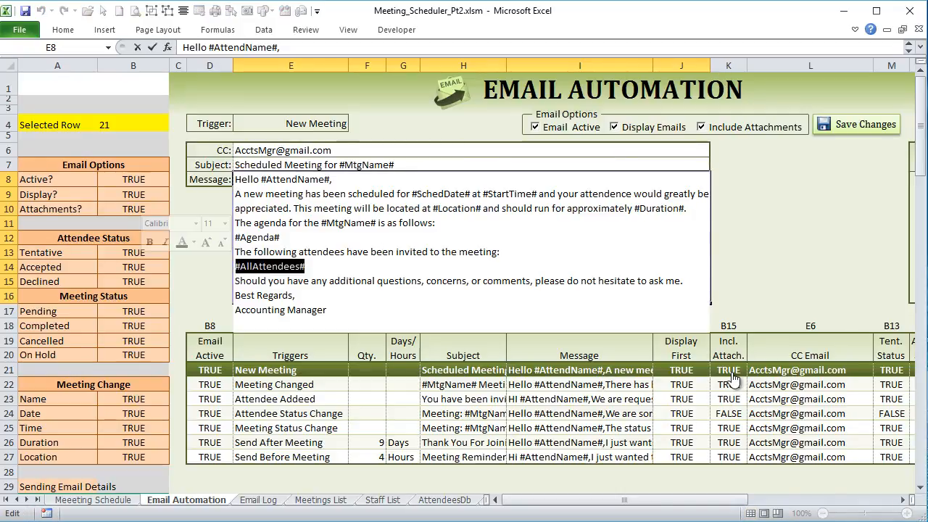
click(210, 252)
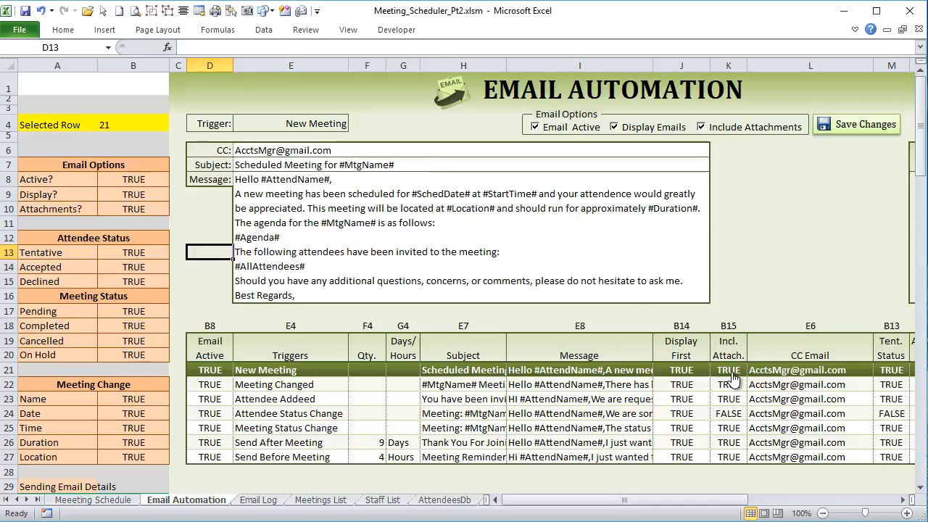
key(alt+F11)
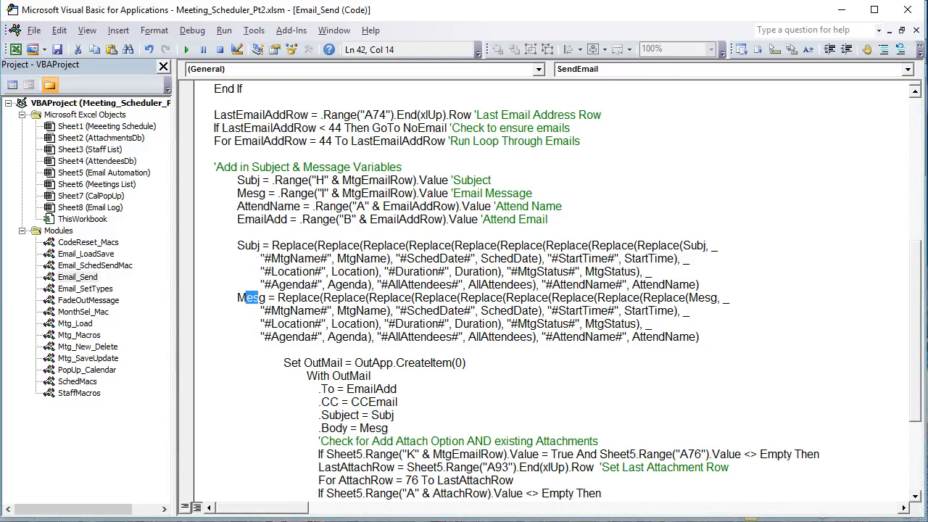
In the With OutMail block, examine the .To, .CC, .Subject and .Body lines, highlighting EmailAdd and CCEmail.
click(561, 382)
scroll(399, 385, down, 2)
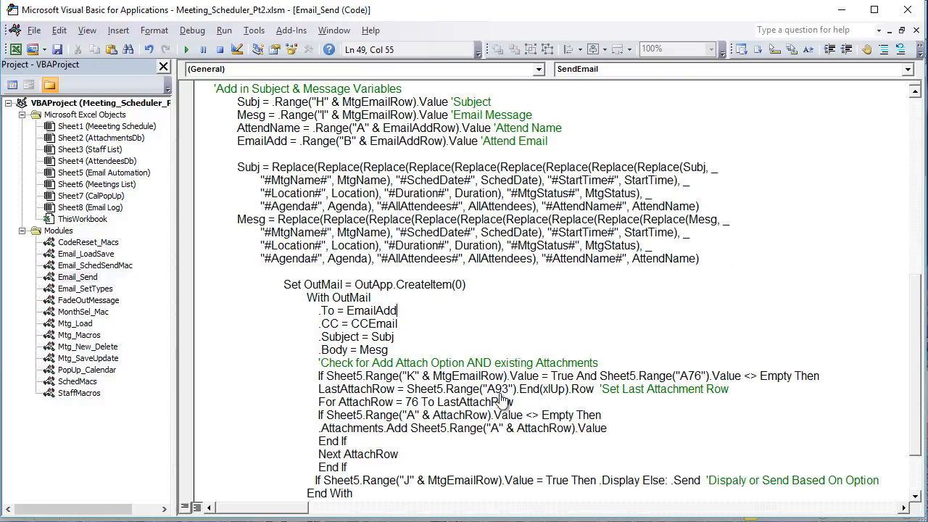
key(ctrl+shift+Left)
key(ctrl+shift+Left)
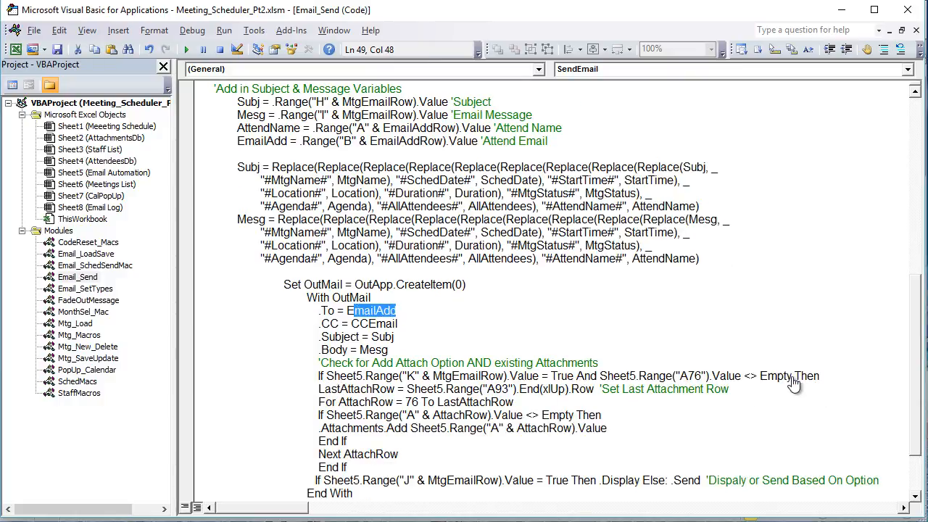
key(Down)
key(End)
key(ctrl+shift+Left)
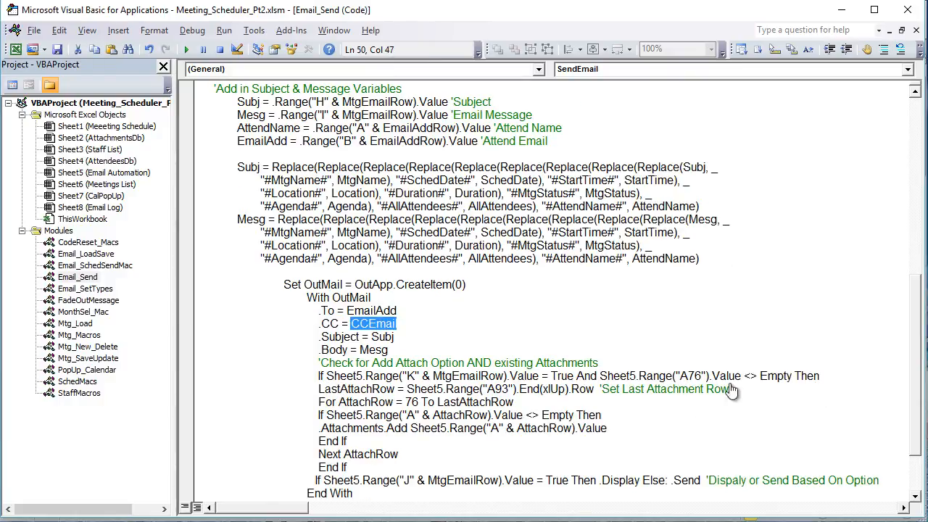
key(Down)
key(End)
key(Down)
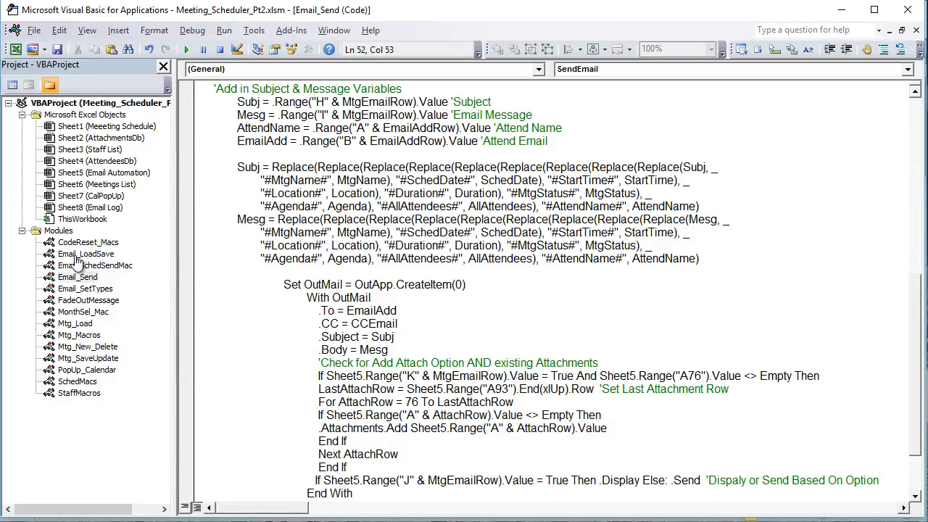
On the Email Automation sheet, inspect the include-attachments column K and its New Meeting cell K21, and return to the code.
key(alt+F11)
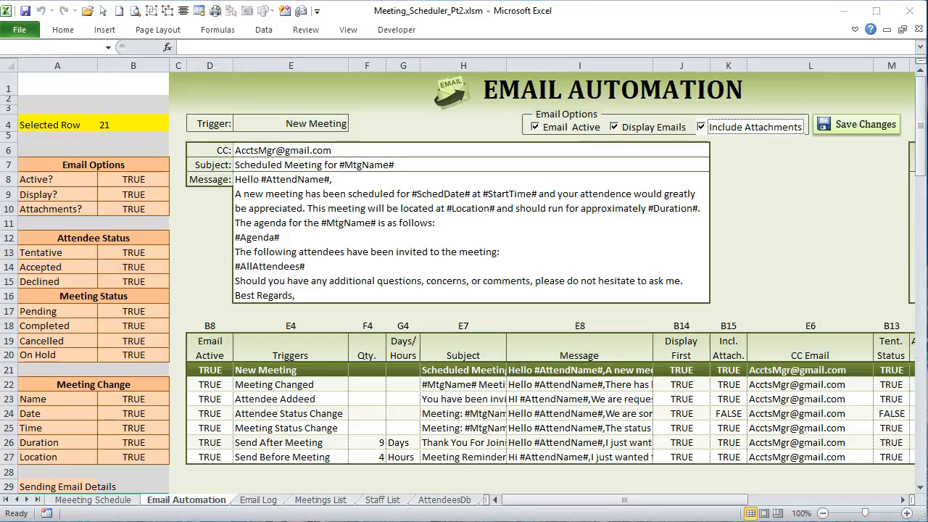
click(729, 66)
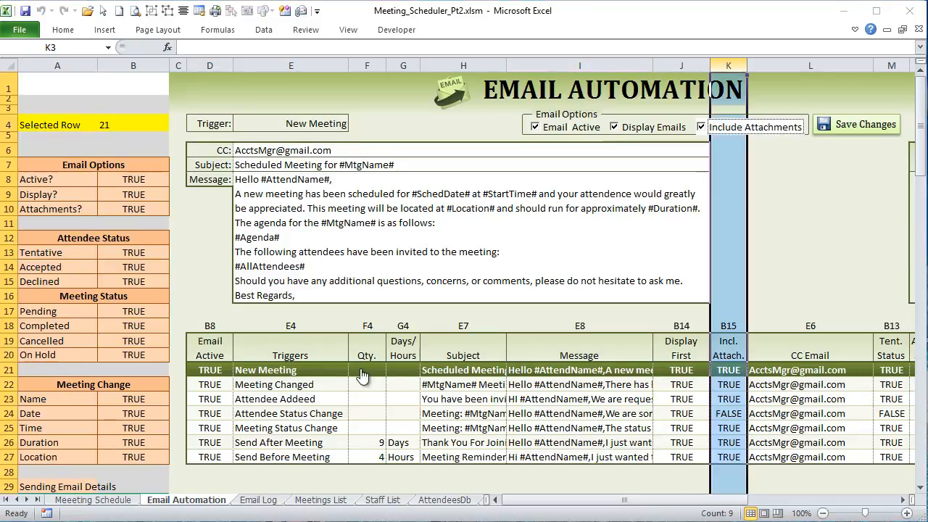
click(729, 370)
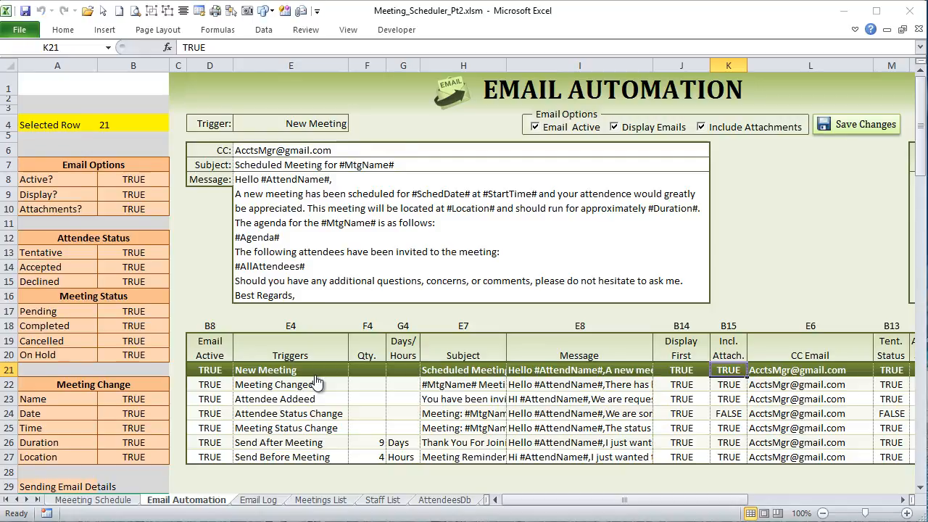
key(alt+F11)
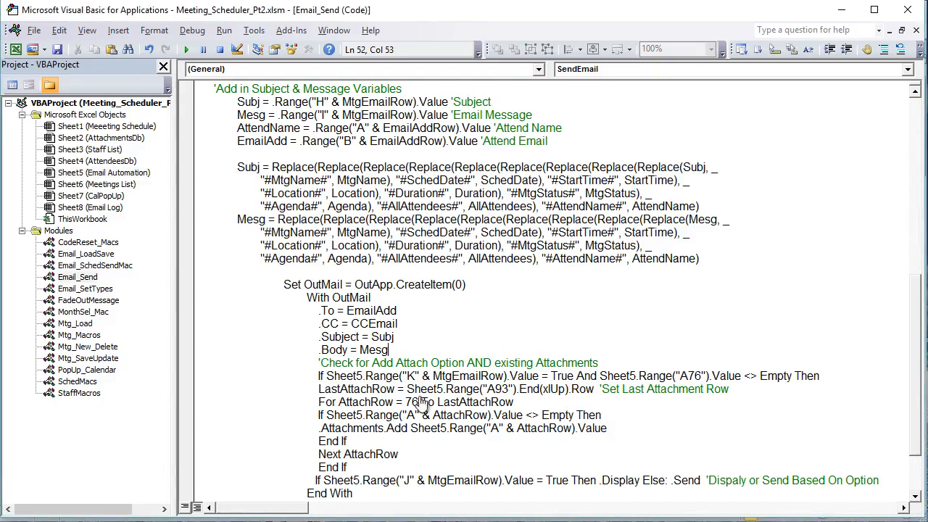
Highlight both conditions of the attachment If statement, and locate cell A76 under Attachments on the Email Automation sheet.
drag(574, 377, 339, 380)
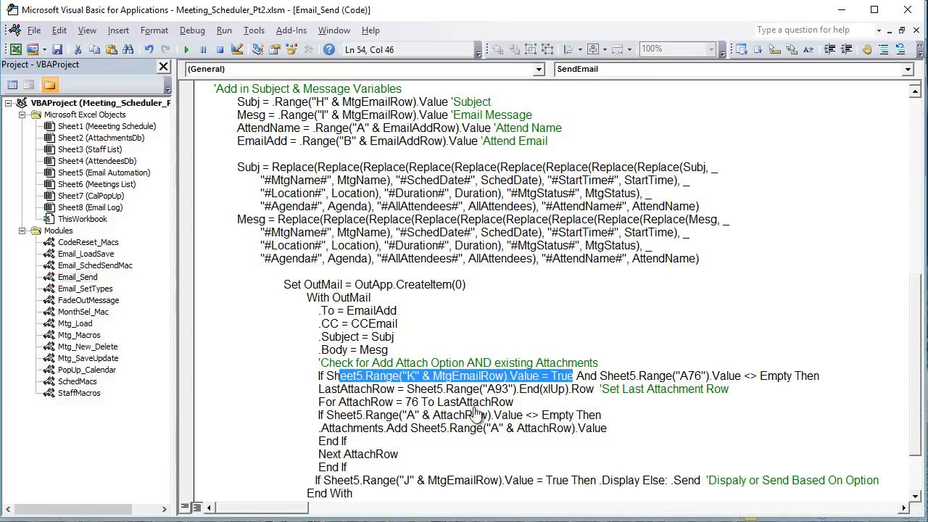
drag(793, 376, 599, 376)
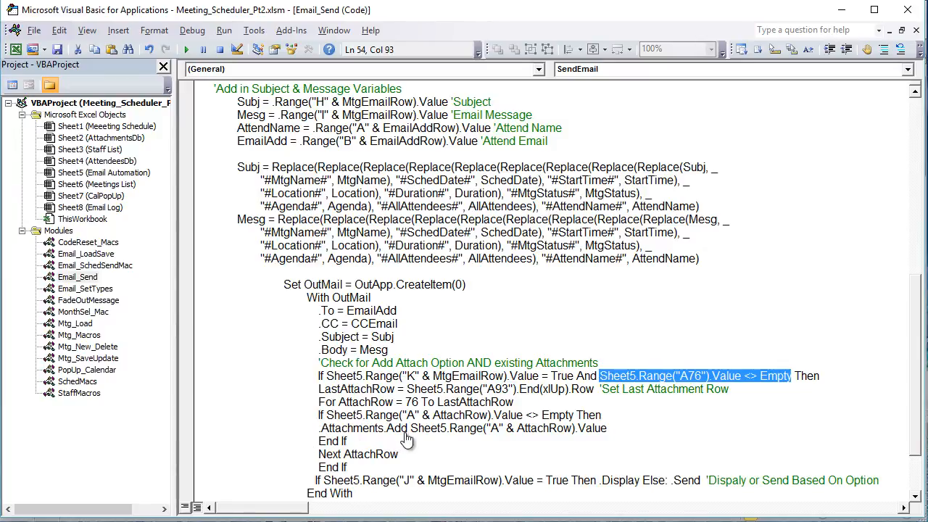
key(alt+F11)
scroll(415, 454, down, 10)
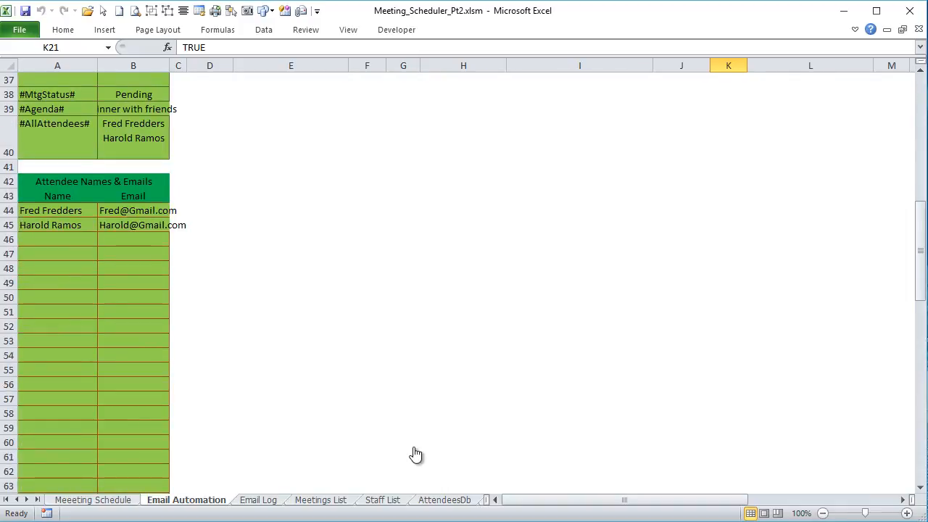
scroll(416, 455, down, 5)
click(57, 428)
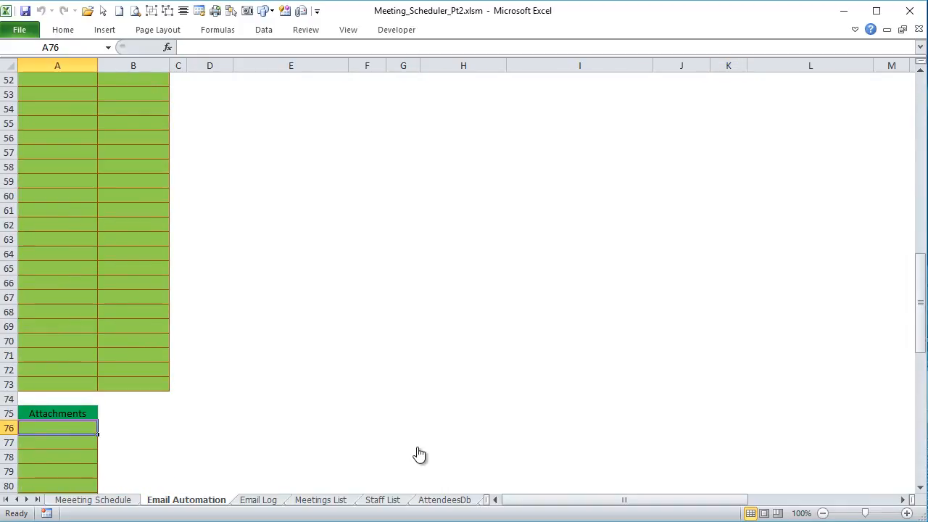
scroll(419, 455, down, 4)
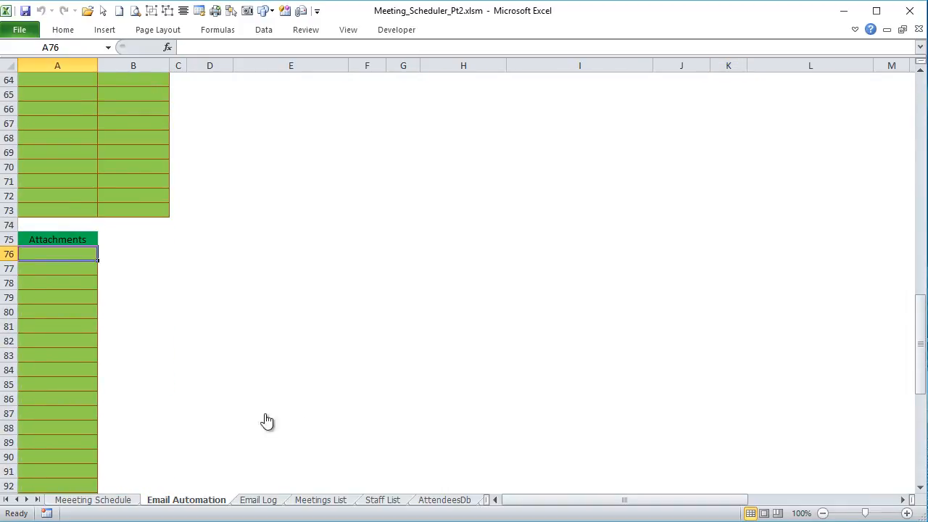
Highlight the Attachments list cells from A76 down to A85.
key(shift+Down)
key(shift+Down)
key(shift+Down)
key(shift+Down)
key(shift+Down)
key(shift+Up)
key(shift+Up)
key(shift+Up)
key(shift+Up)
key(shift+Up)
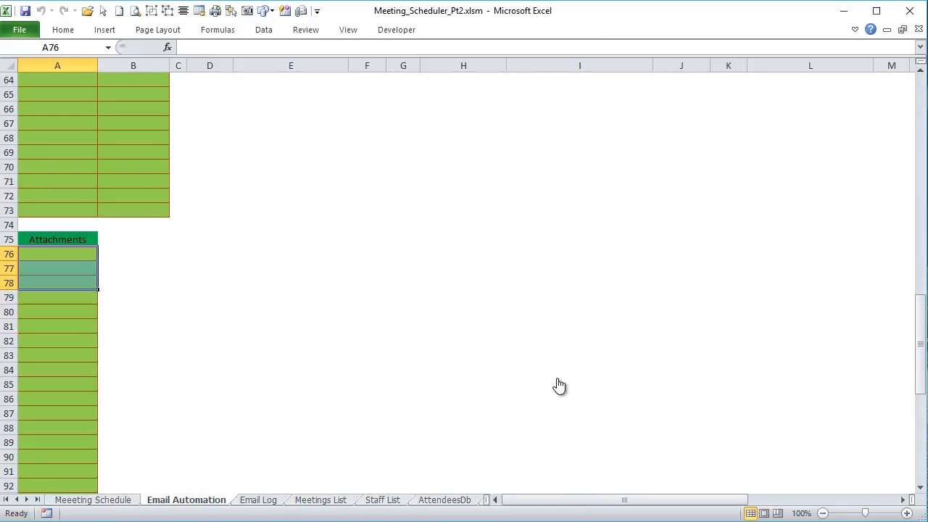
key(shift+Down)
key(shift+Down)
key(shift+Down)
key(shift+Down)
key(shift+Down)
key(shift+Down)
key(shift+Down)
key(shift+Down)
key(shift+Down)
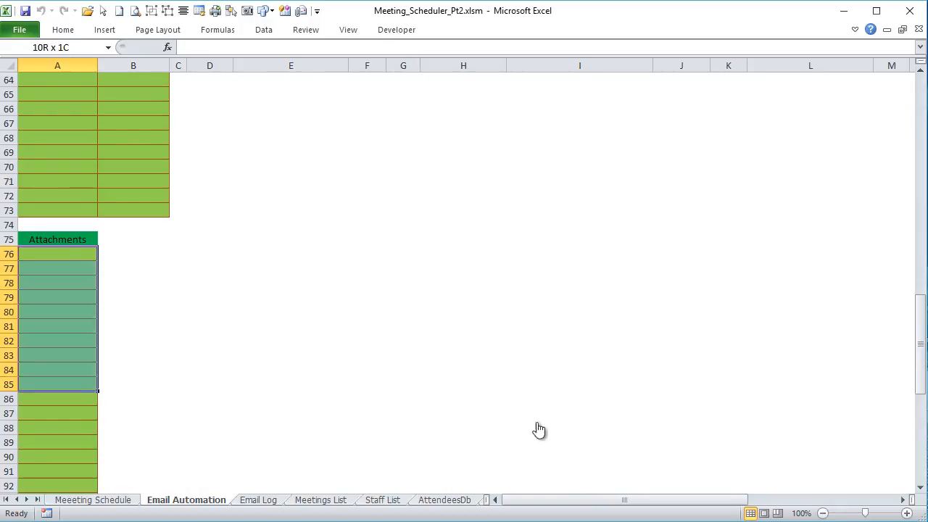
Return to the SendEmail code and highlight the full If line that checks column K and cell A76.
key(alt+F11)
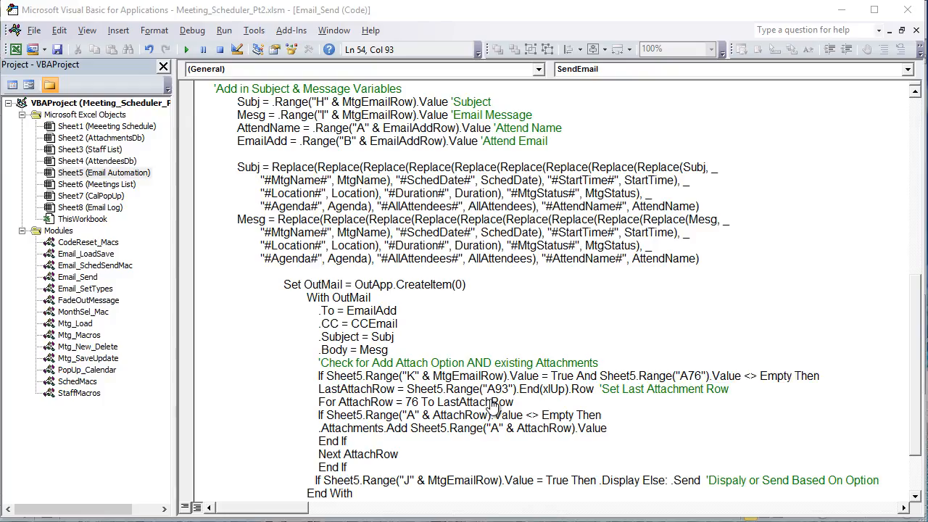
drag(697, 407, 326, 408)
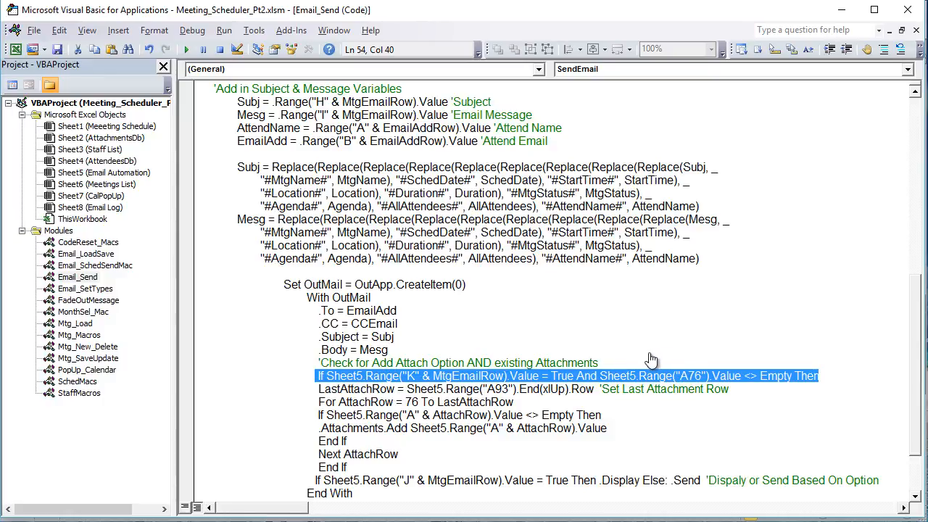
Highlight the attachment row loop, including the Attachments.Add statement and its column A file path argument, from the For line to End If.
drag(594, 389, 513, 403)
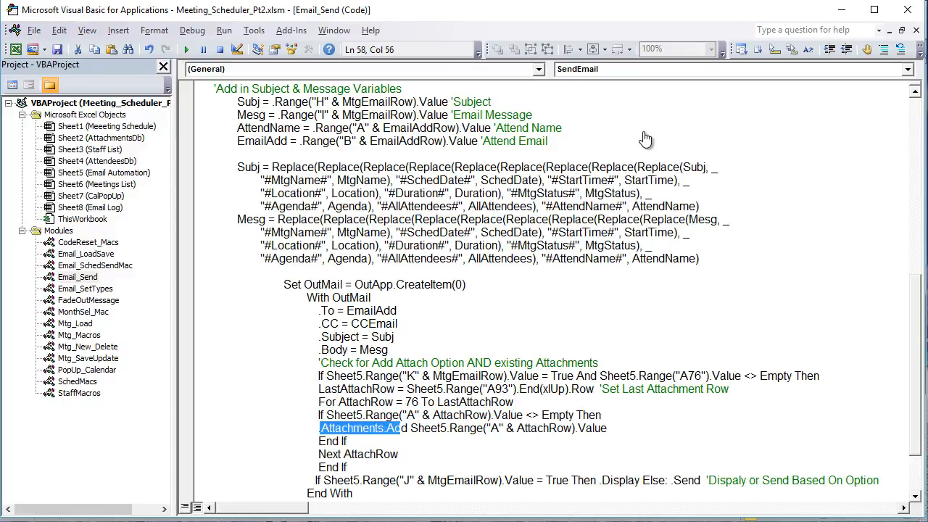
key(shift+End)
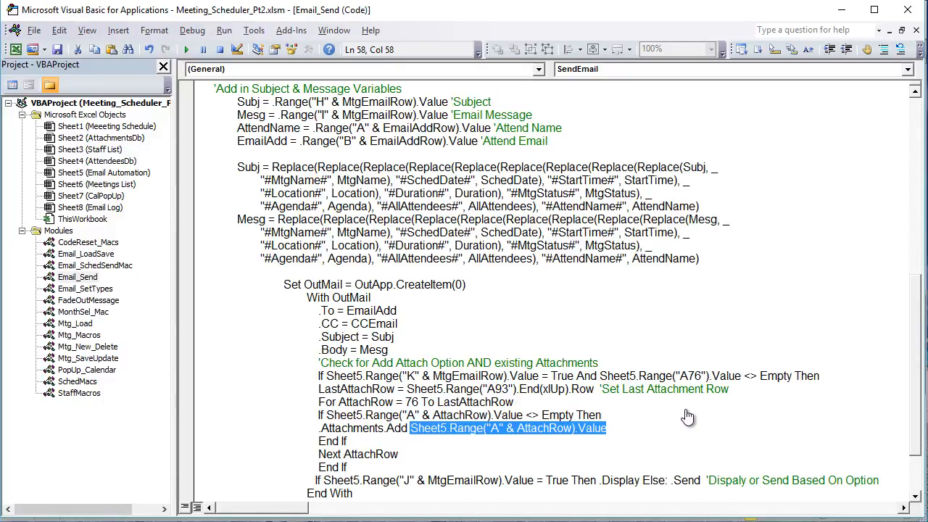
drag(315, 437, 303, 403)
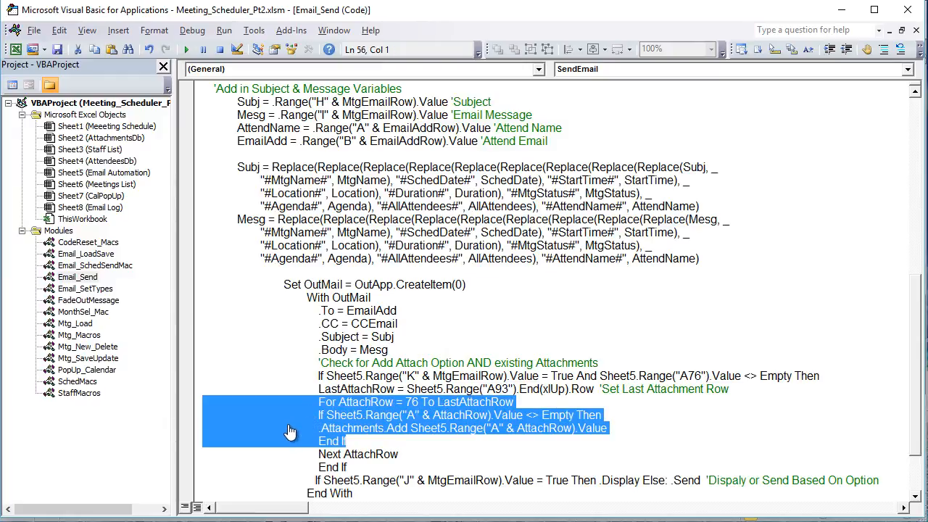
Highlight the column J condition that chooses between .Display and .Send, and leave the code window for the workbook.
scroll(283, 330, down, 2)
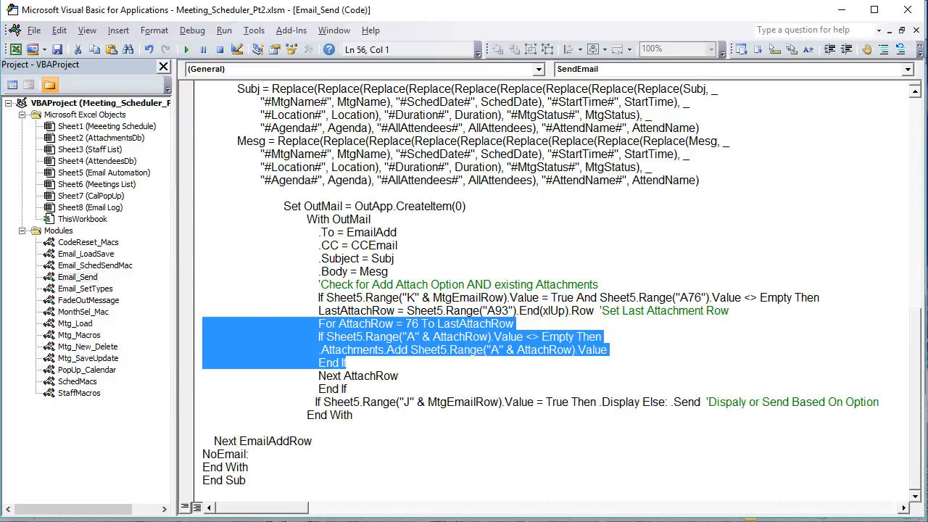
drag(702, 401, 324, 402)
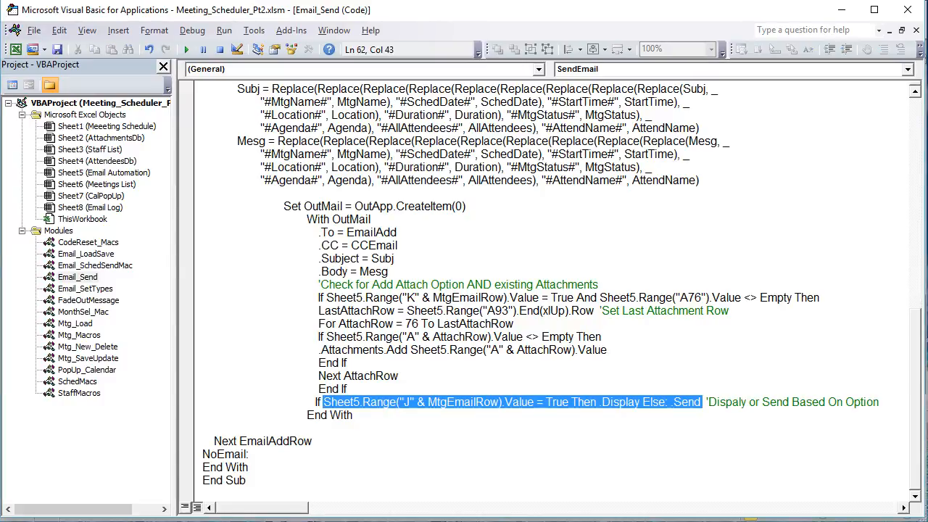
key(alt+Tab)
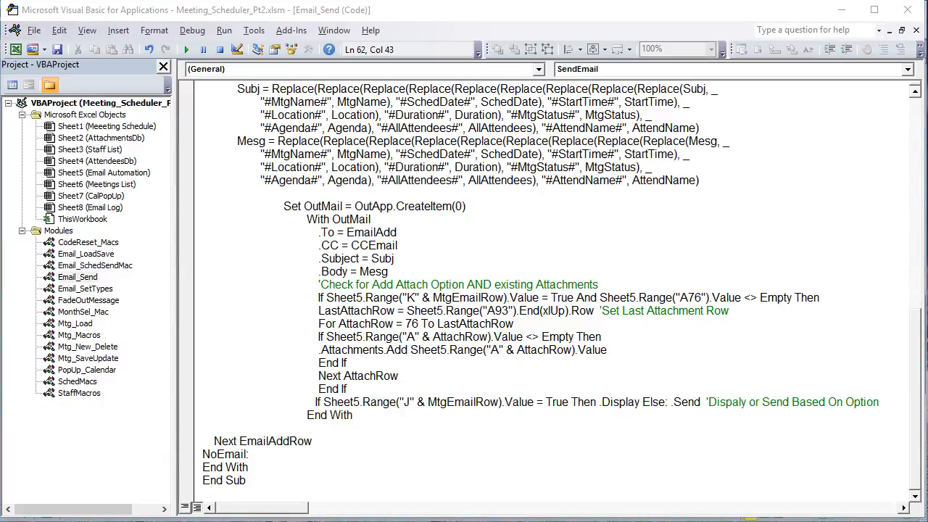
Inspect the Display First column and the New Meeting trigger's value on the Email Automation sheet.
scroll(464, 282, up, 20)
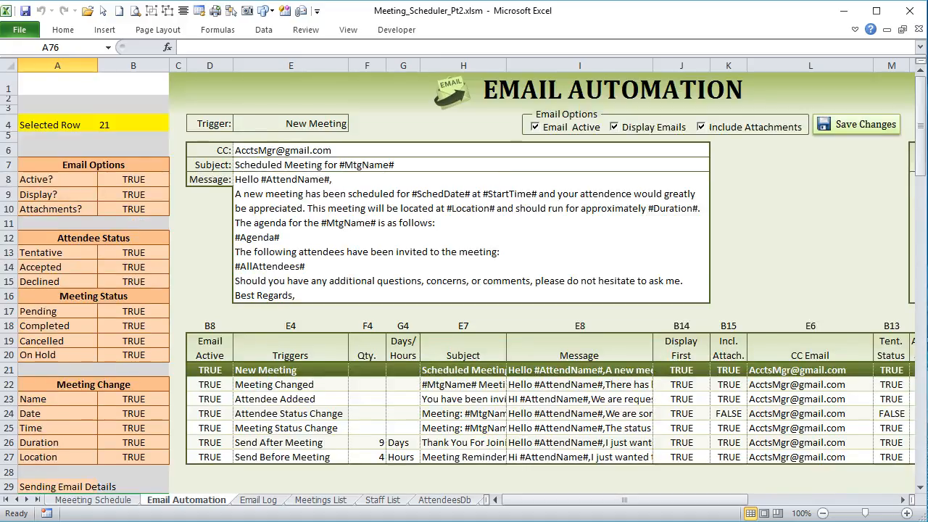
click(682, 66)
scroll(682, 232, down, 1)
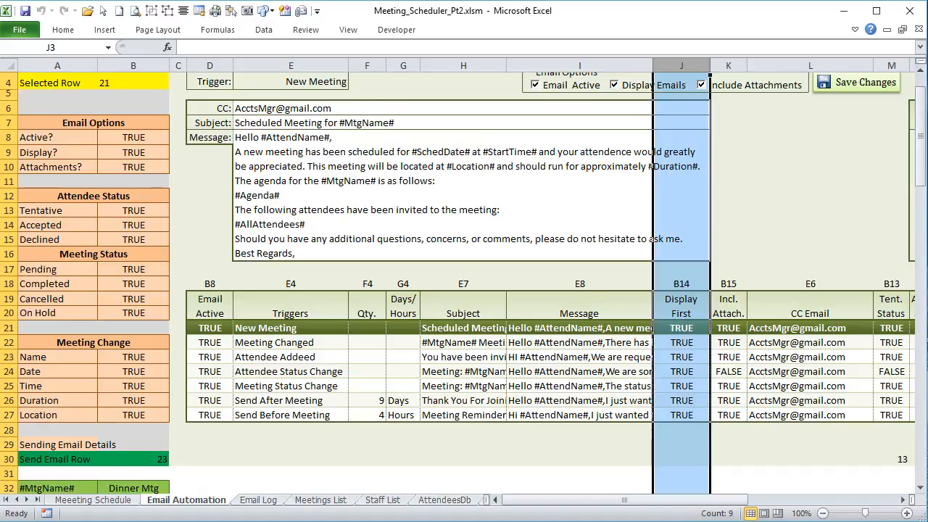
click(681, 328)
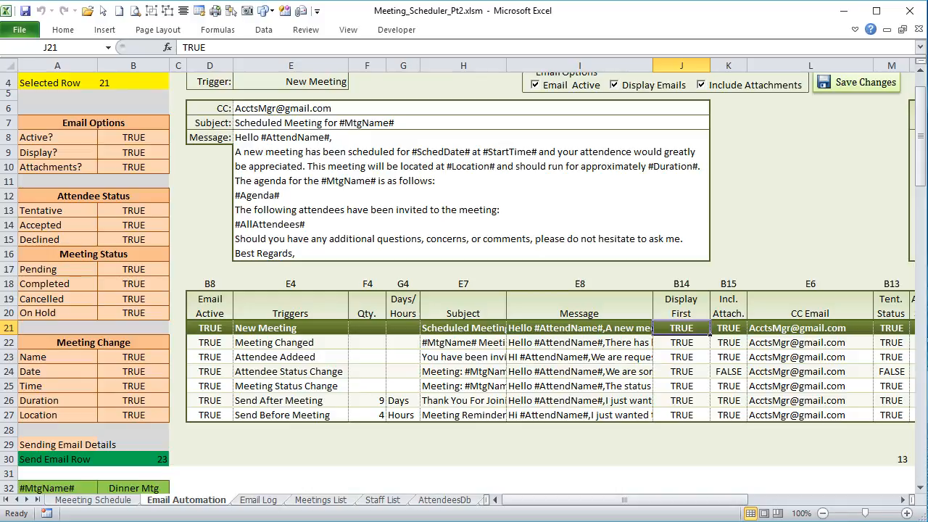
scroll(464, 283, up, 1)
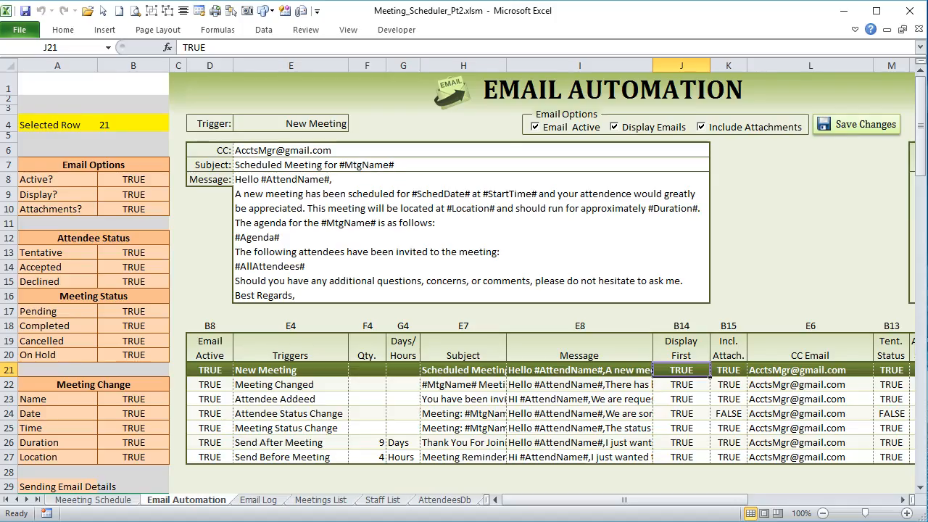
Turn the New Meeting trigger's Display Emails option off and back on.
click(666, 114)
click(615, 127)
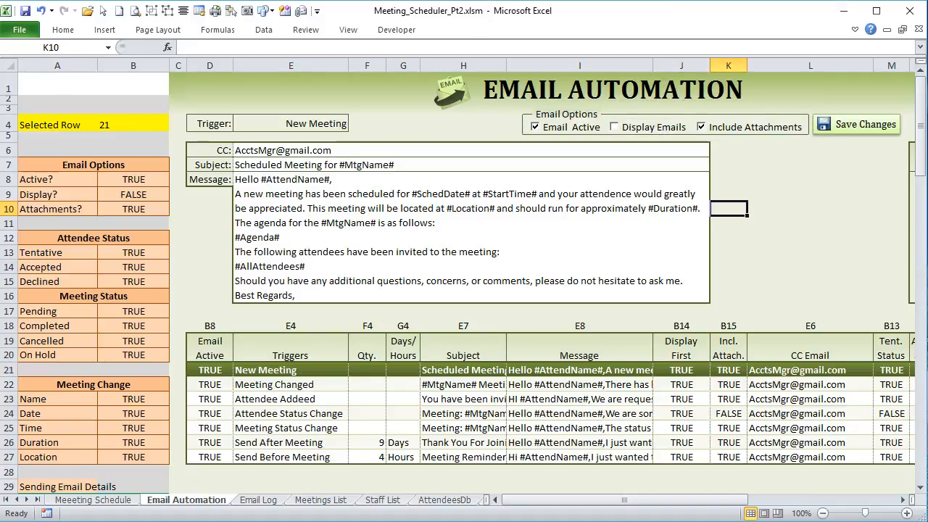
click(615, 127)
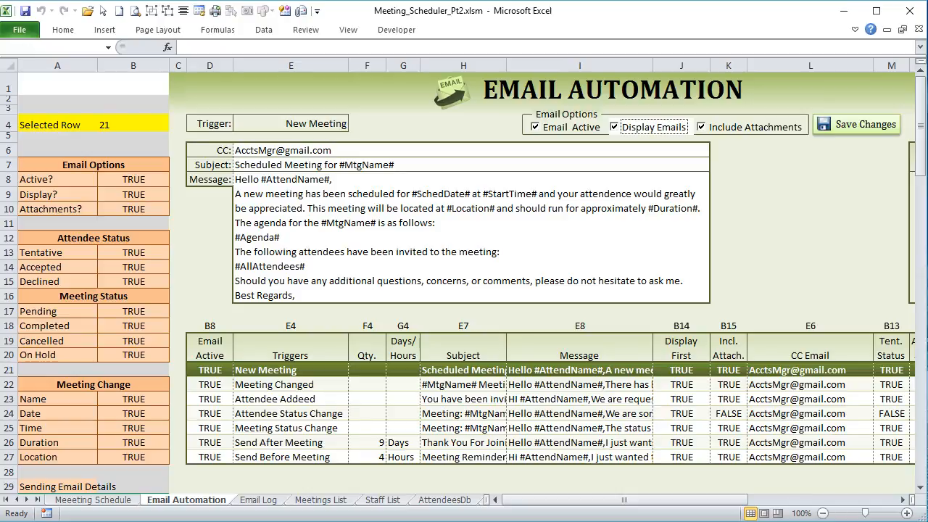
Review the SendEmail macro in the code editor, from the variable declarations to the line that displays or sends the email.
key(alt+F11)
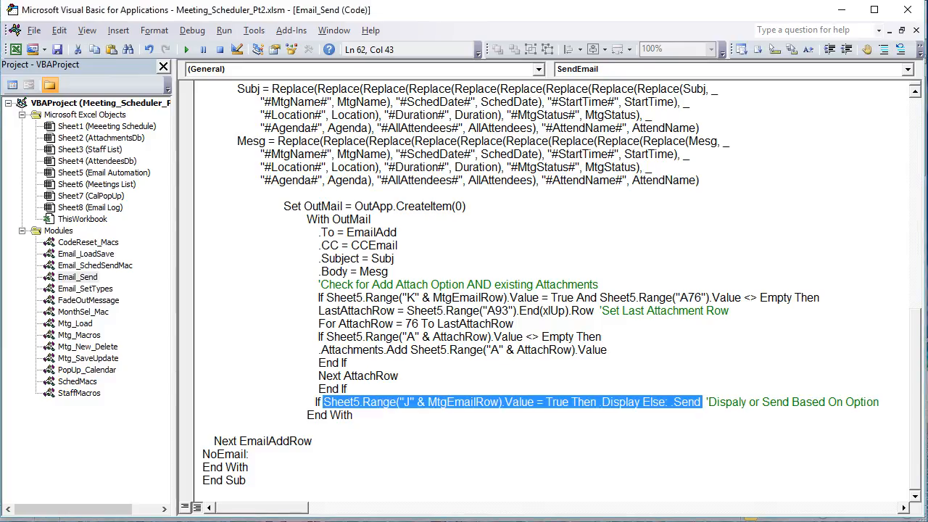
click(354, 416)
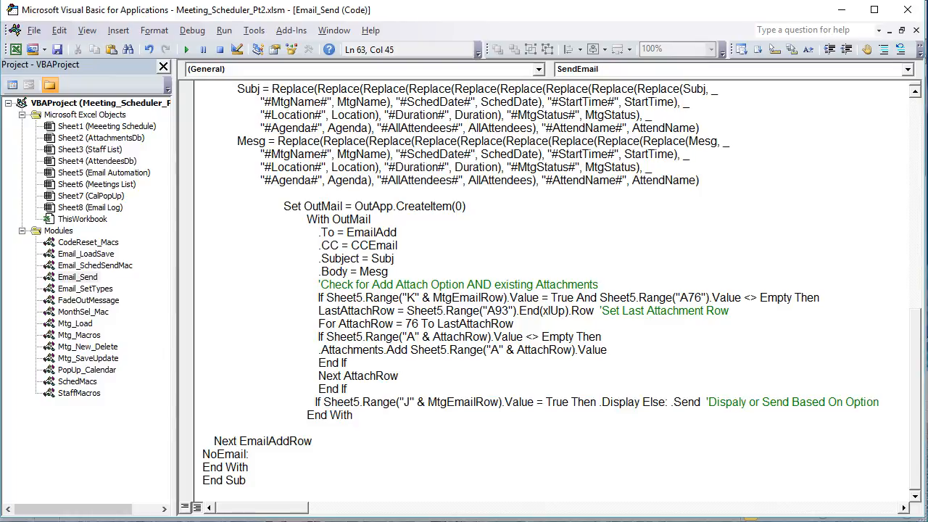
scroll(551, 290, up, 12)
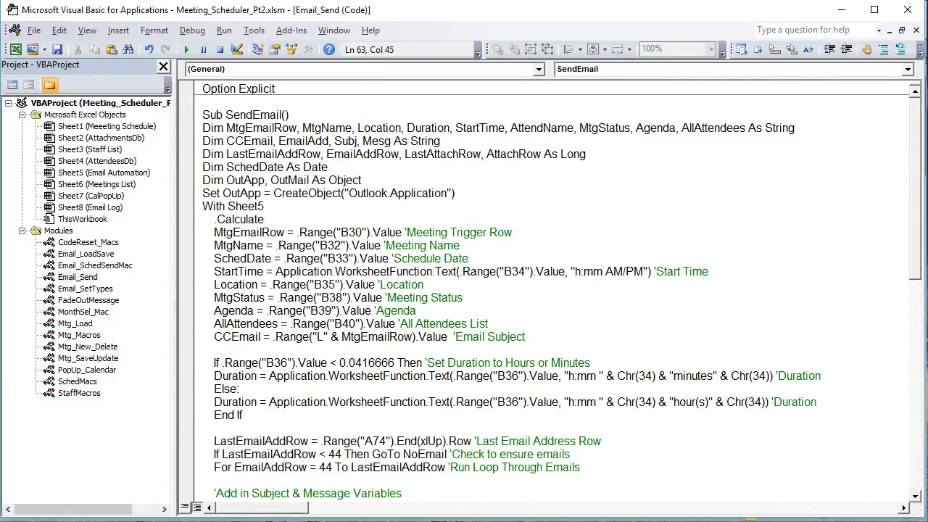
scroll(562, 293, down, 12)
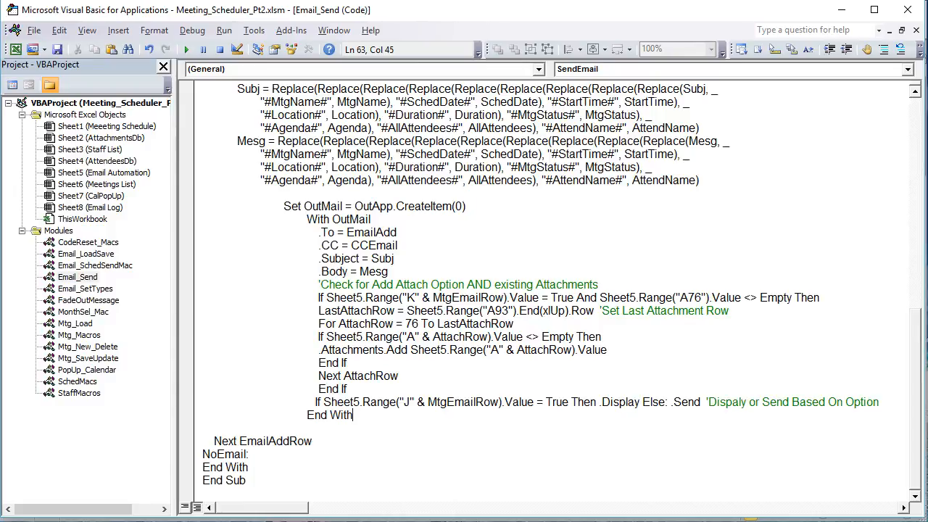
scroll(552, 290, up, 10)
drag(295, 168, 282, 416)
scroll(282, 416, up, 3)
scroll(282, 416, down, 6)
scroll(513, 290, down, 6)
click(390, 272)
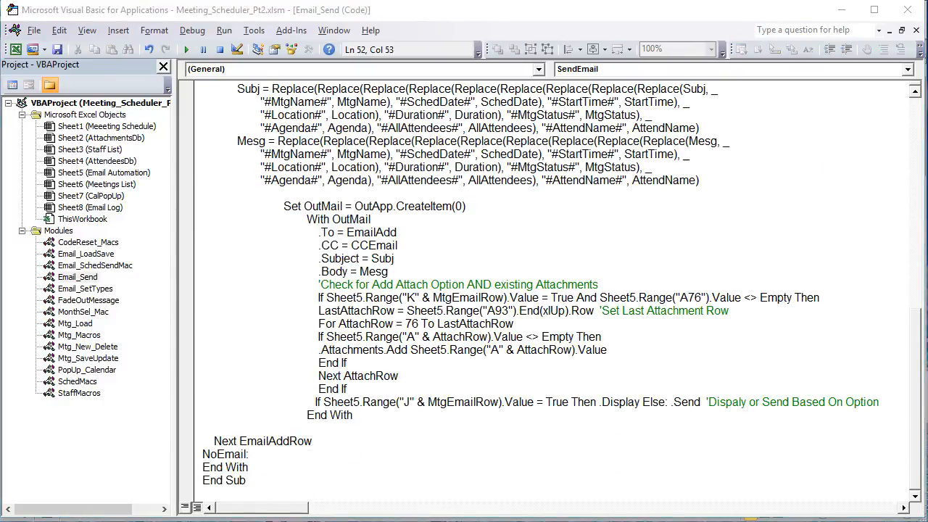
Return to the workbook, disable Name, Duration and Location for the Meeting Changed email trigger, and save the changes.
key(alt+Tab)
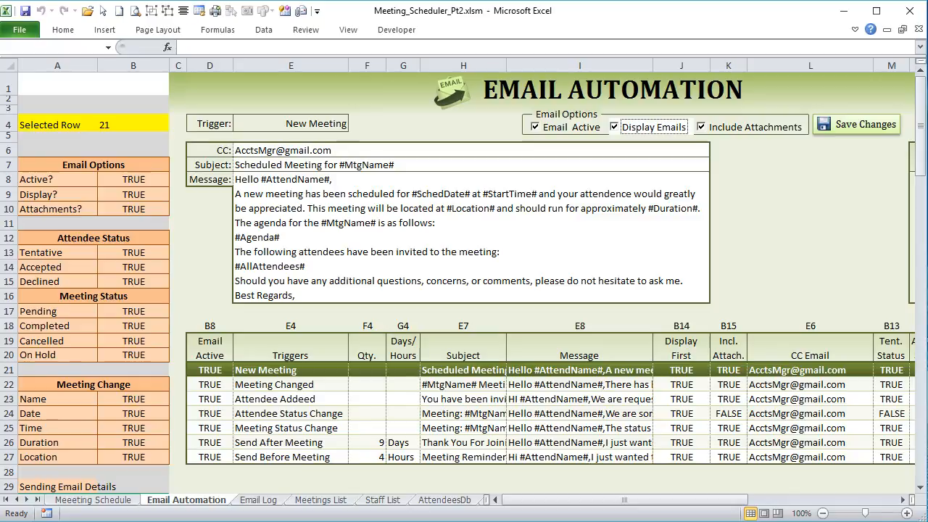
click(280, 383)
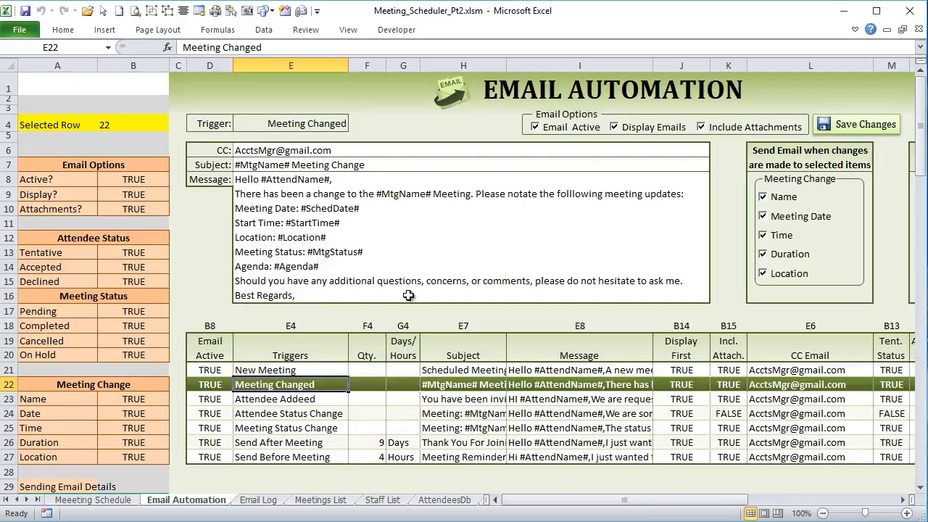
click(767, 201)
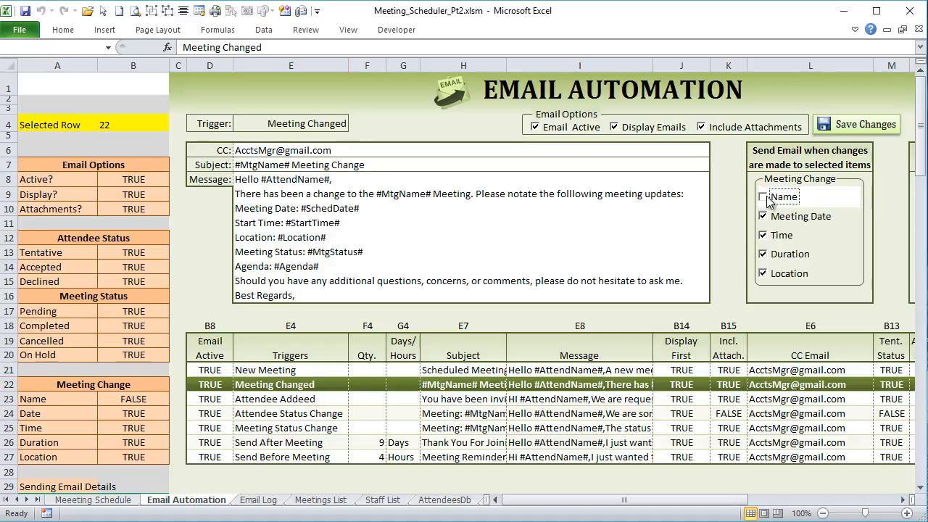
click(763, 255)
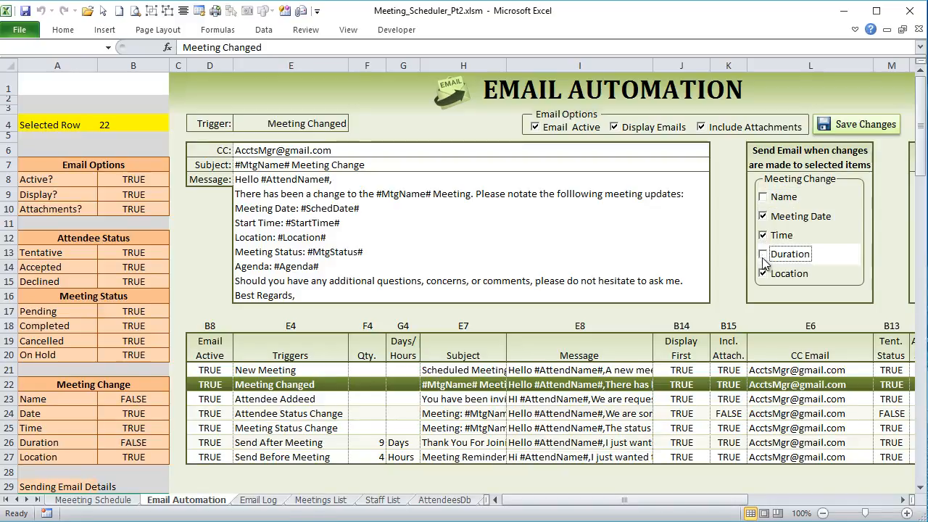
click(762, 277)
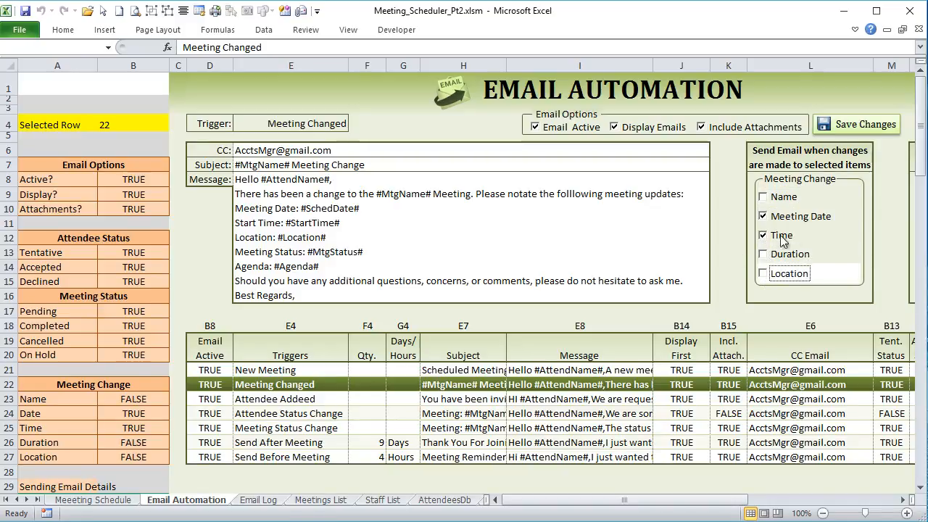
click(859, 128)
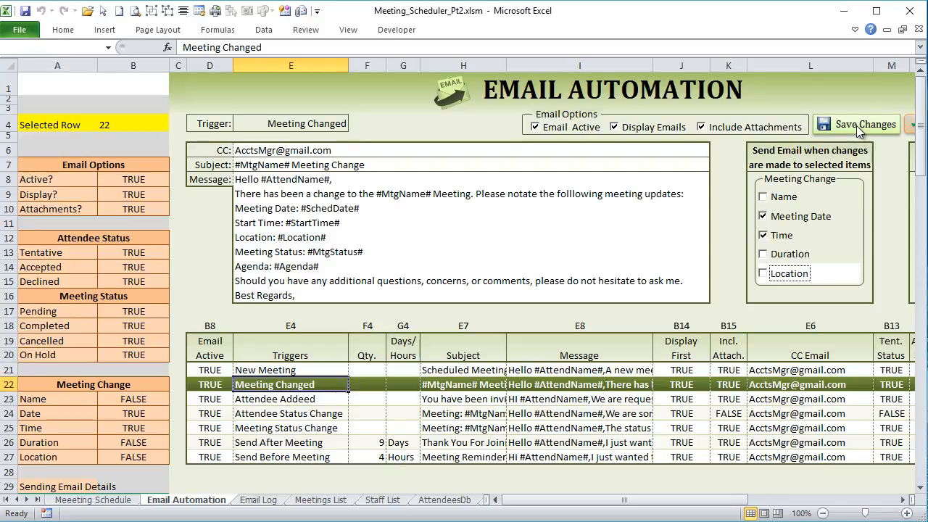
Set the start time of the August 9 Breakfast meeting to 10:45 AM on the meeting schedule and save it.
click(95, 501)
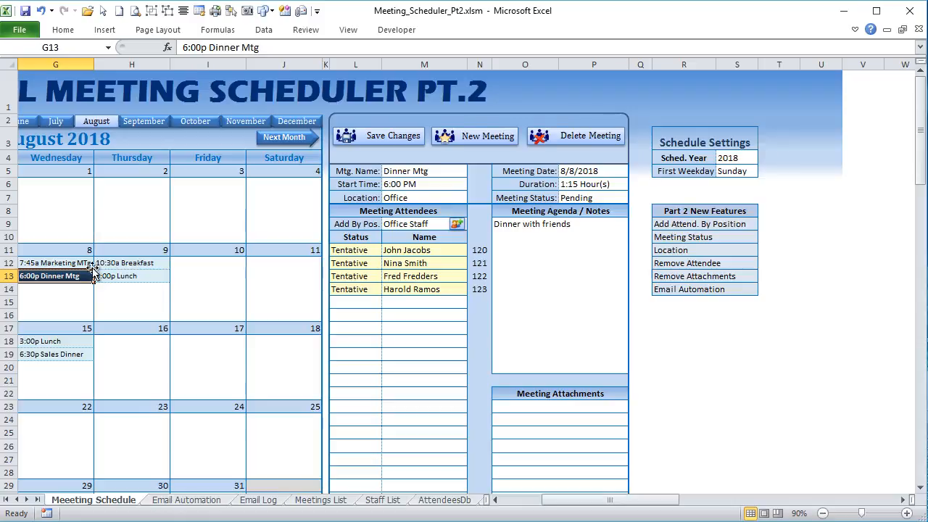
click(101, 276)
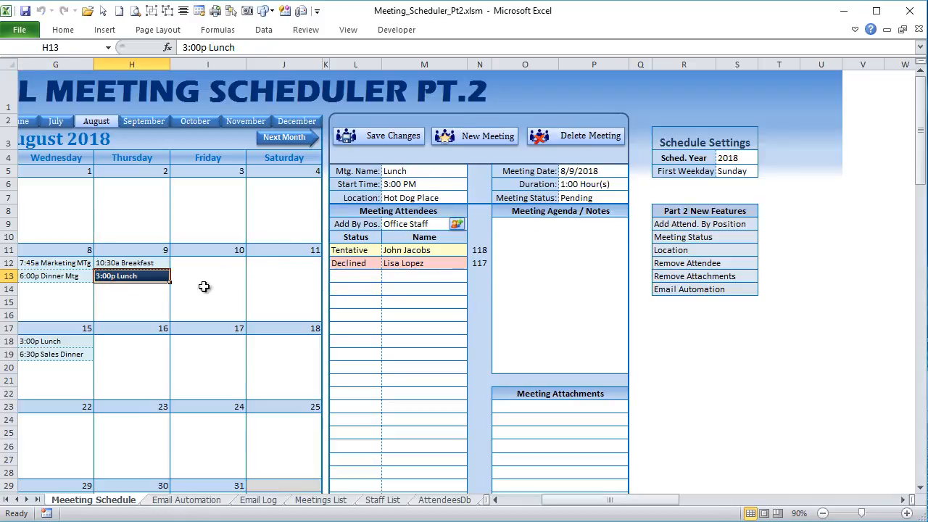
click(127, 263)
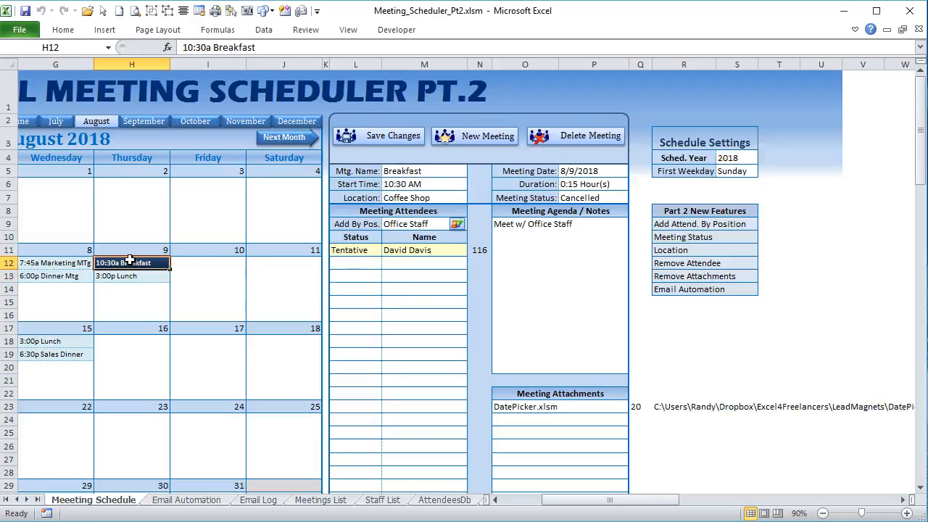
click(435, 185)
click(473, 184)
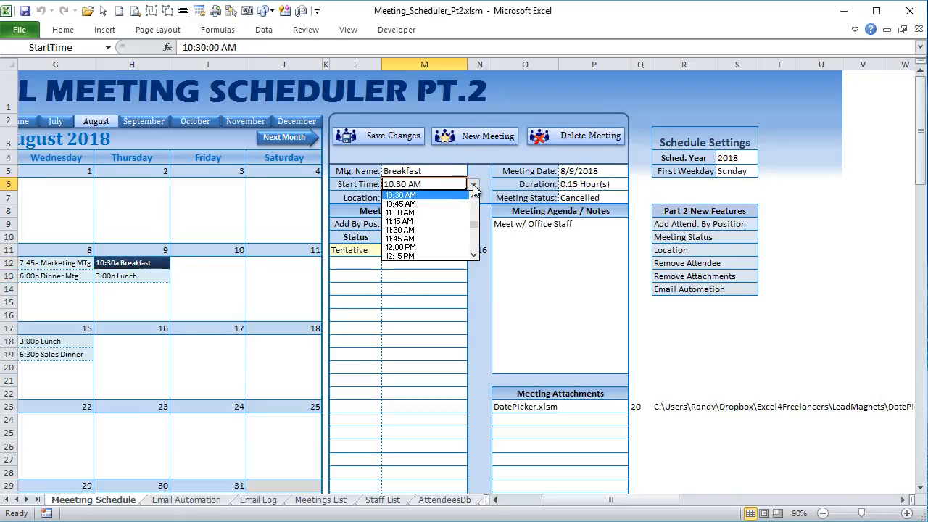
click(433, 204)
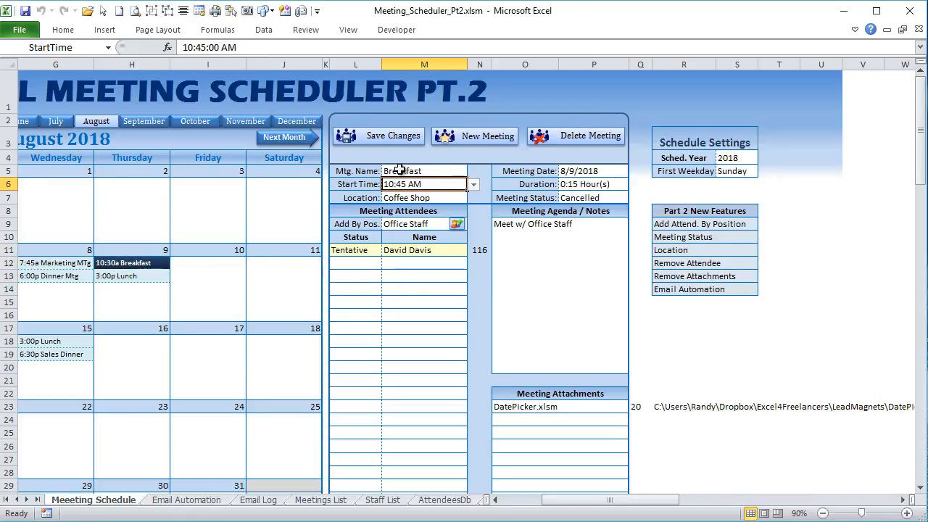
click(392, 137)
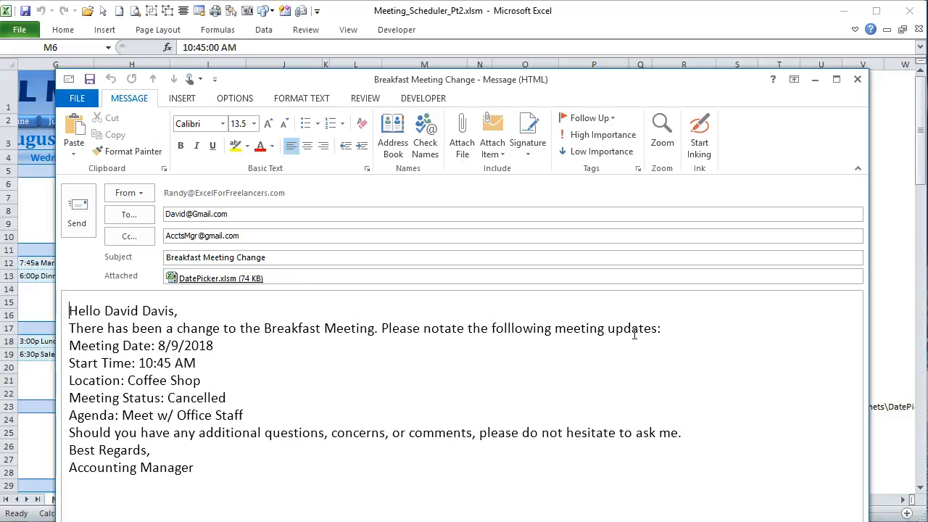
Examine the body text of the generated Breakfast Meeting Change email and return to the meeting schedule.
drag(245, 418, 36, 334)
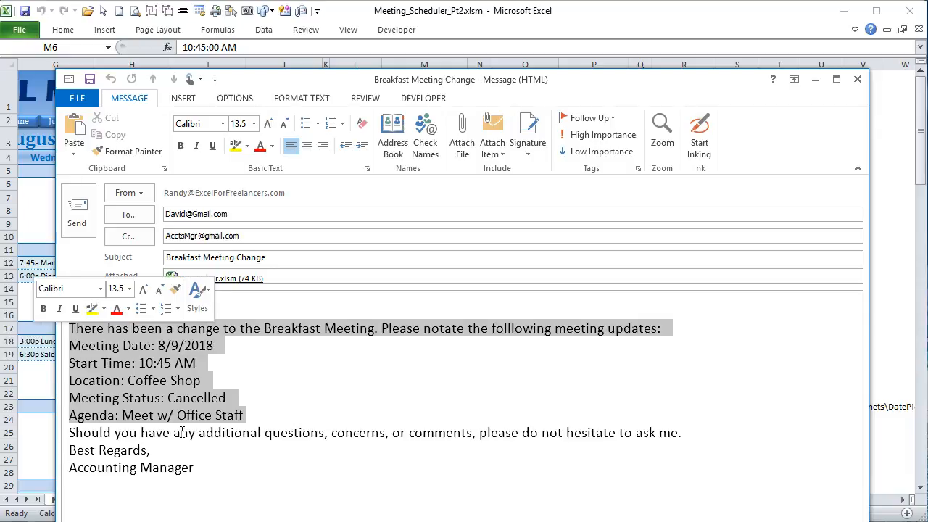
drag(209, 478, 36, 332)
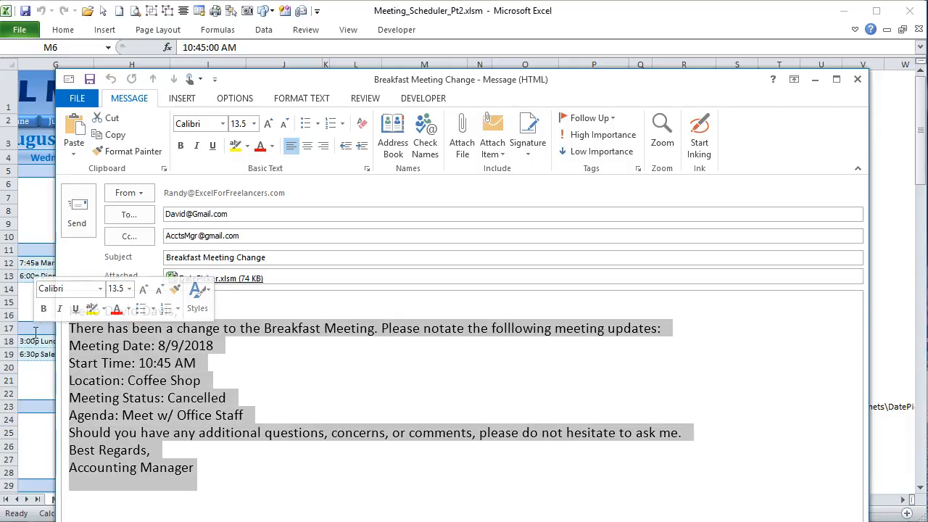
click(40, 224)
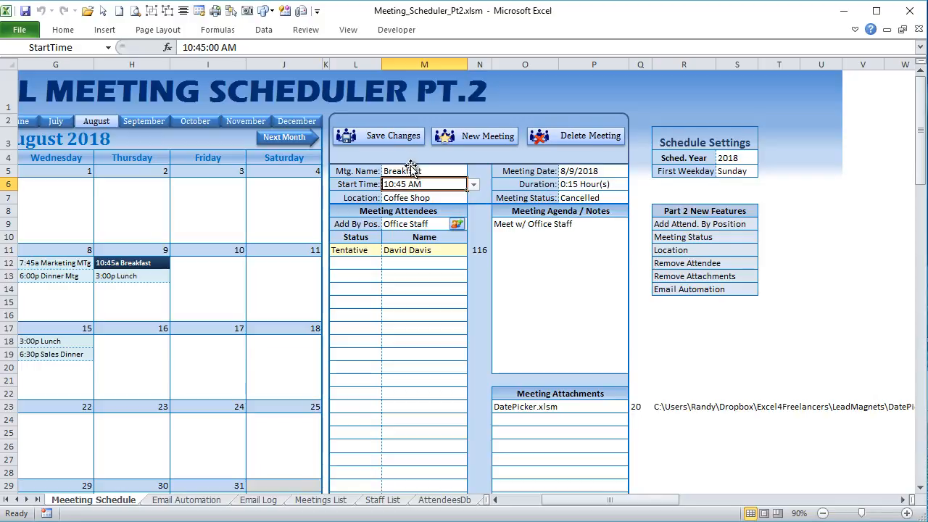
Check the Meeting Changed trigger's options, then rename the Breakfast meeting to "Breakfast Mtg" and save it.
click(186, 500)
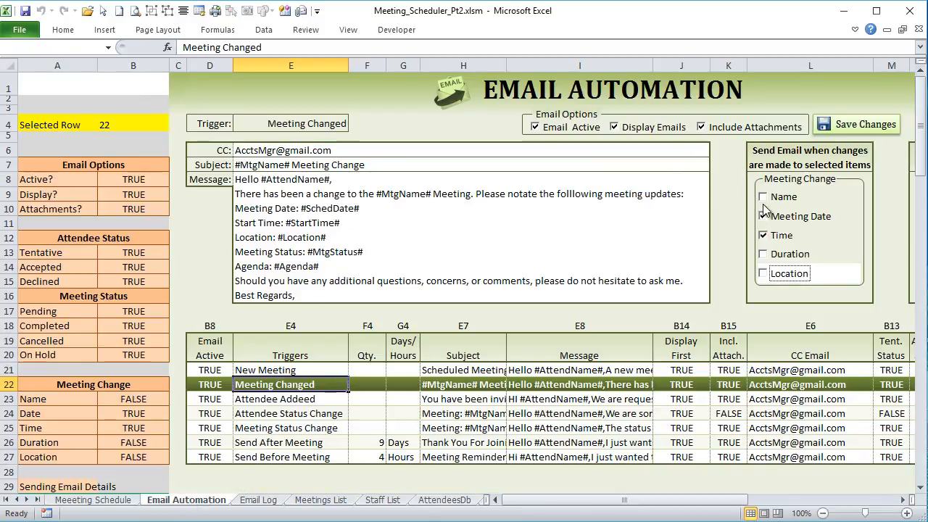
click(118, 502)
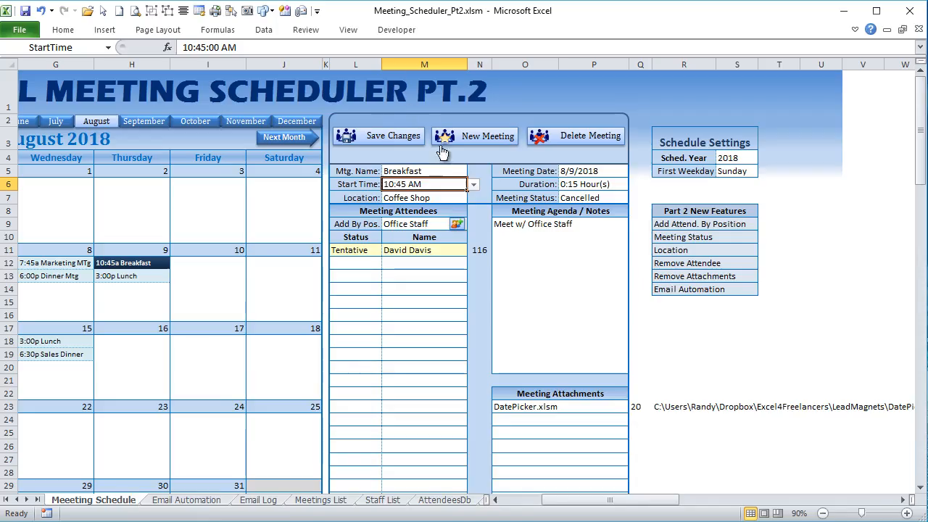
click(444, 171)
double_click(444, 171)
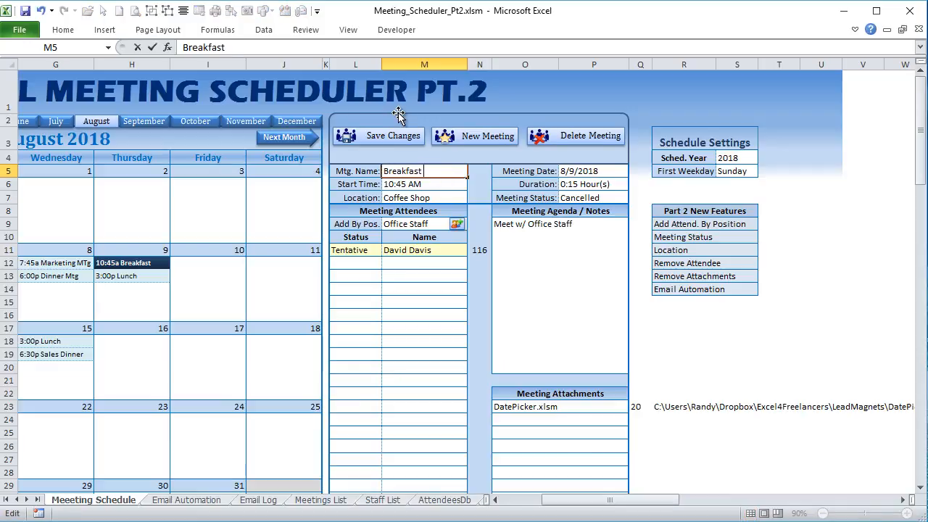
key(Return)
click(383, 136)
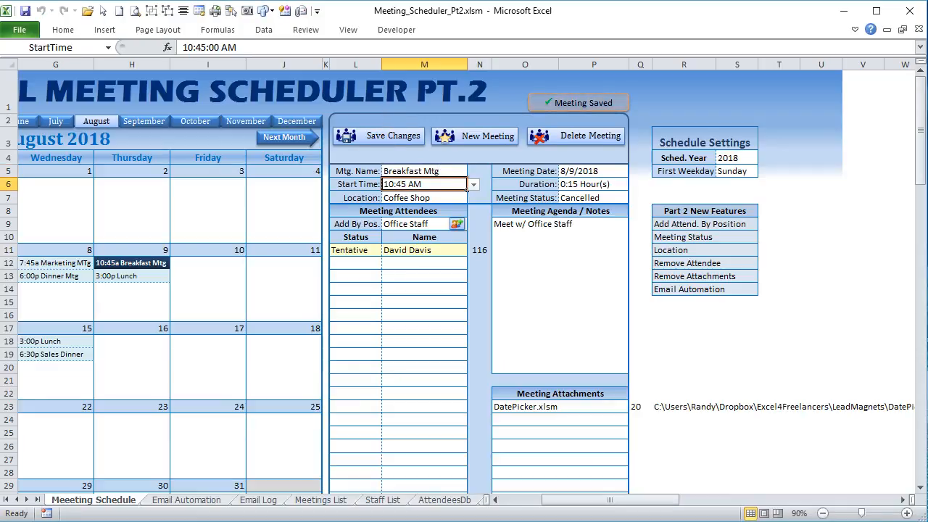
Enable Name for the Meeting Changed email trigger and save the automation changes.
click(190, 500)
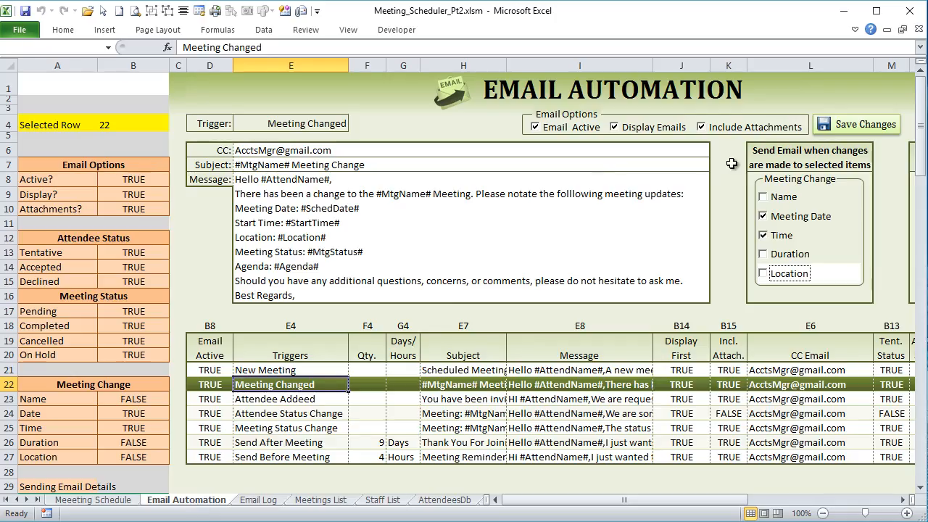
click(765, 198)
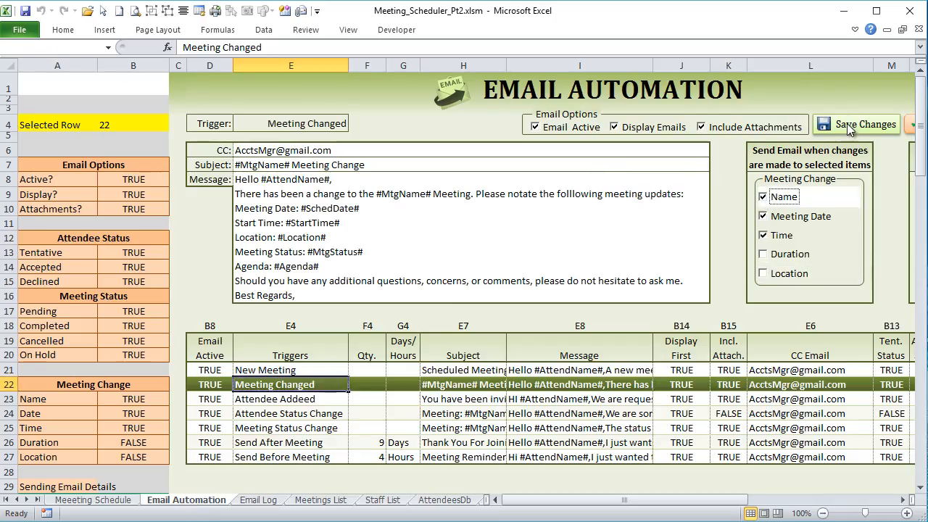
Rename the August 9 Breakfast Mtg entry to "Breakfast Meeting" on the meeting schedule.
click(85, 502)
double_click(386, 171)
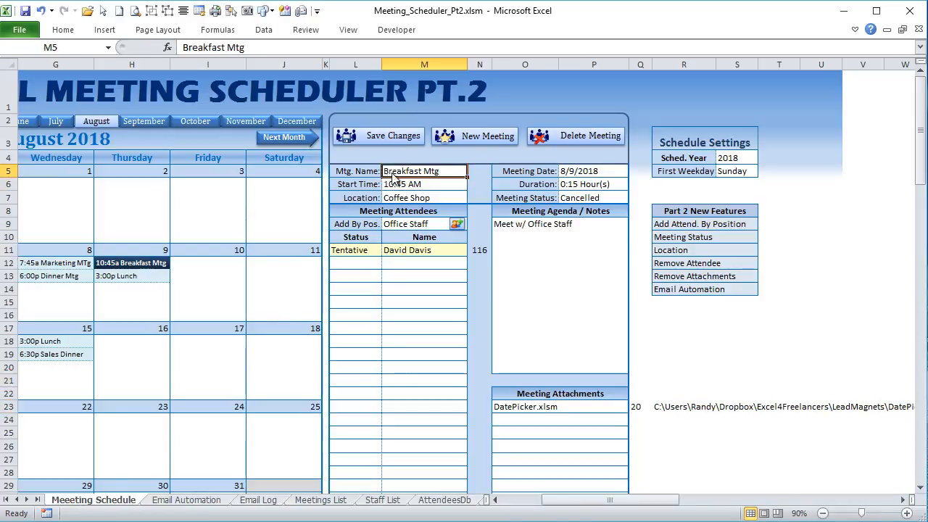
key(BackSpace)
key(BackSpace)
text(e)
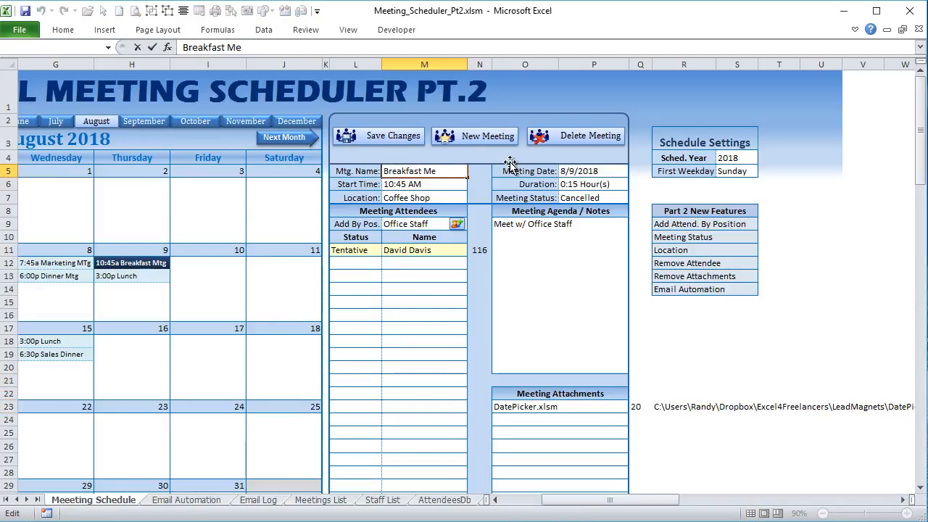
text(eting)
key(Return)
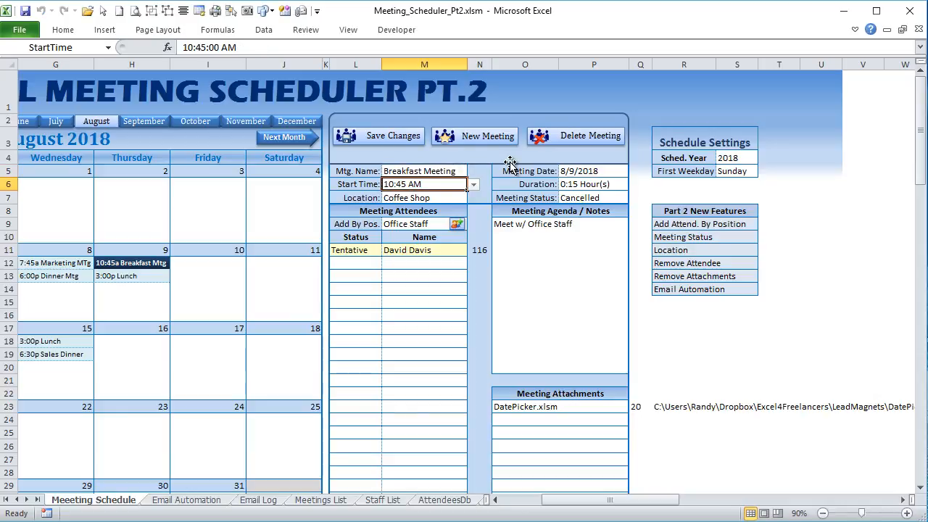
Save the renamed August 9 Breakfast Meeting and close the meeting change email it generates.
click(412, 136)
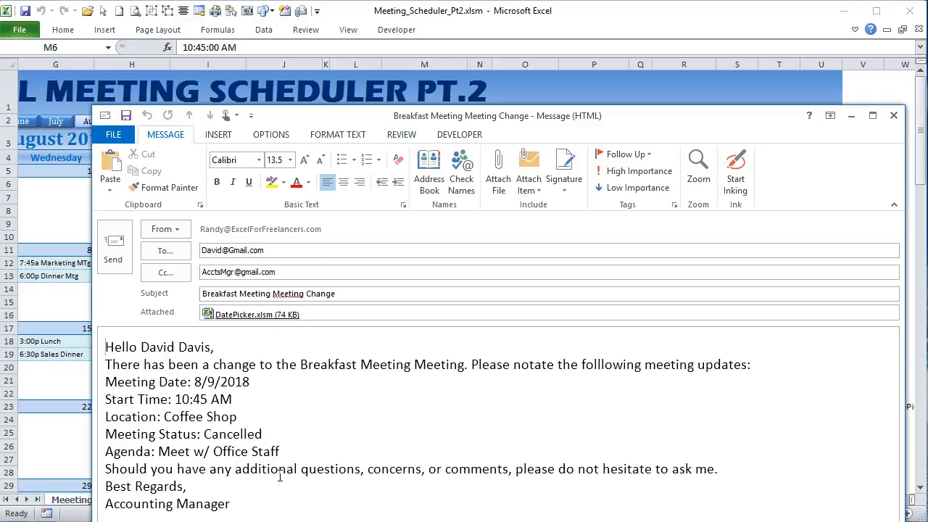
click(894, 115)
click(644, 361)
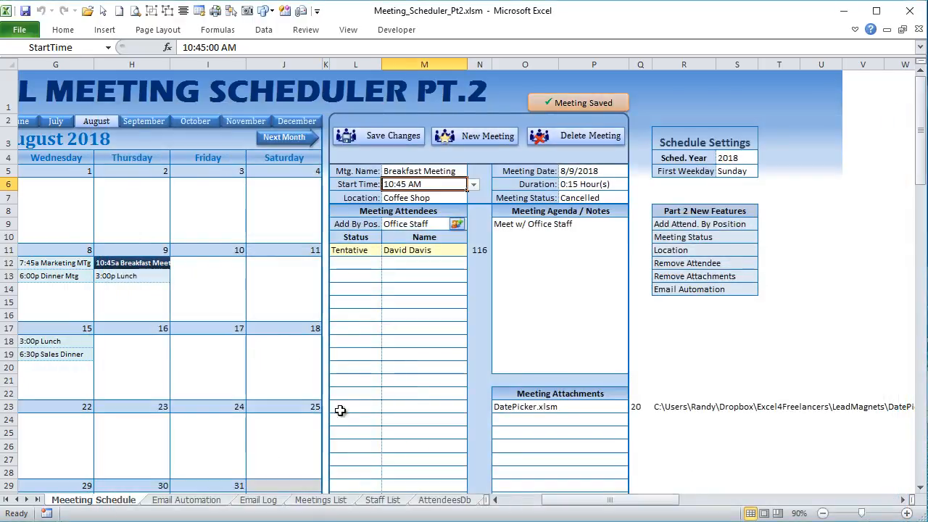
Compare the meeting's name, start time and location fields with the Meeting Fields Changed flags in B11:B15.
click(426, 174)
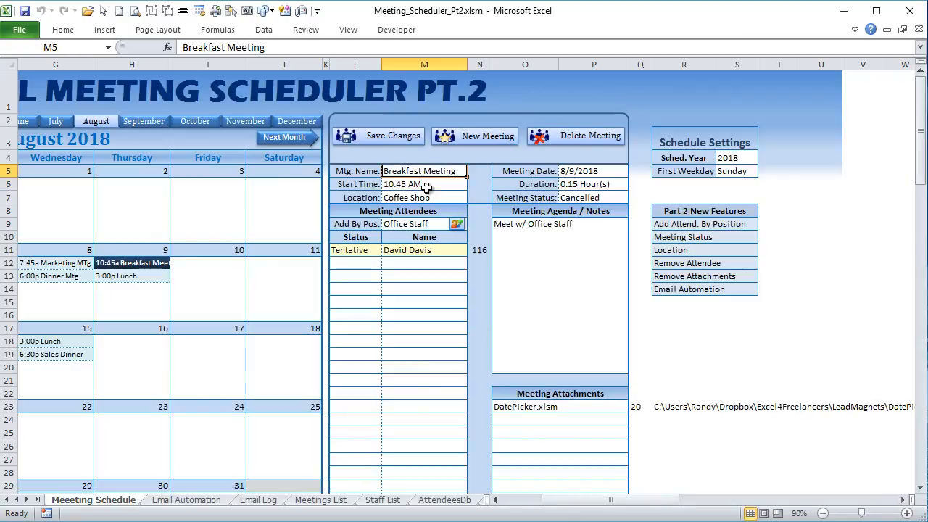
click(428, 186)
click(428, 198)
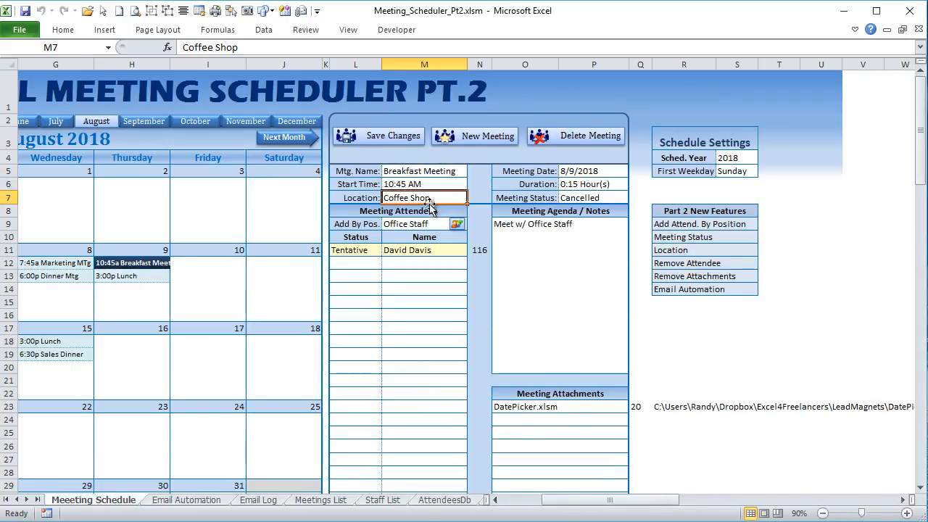
drag(584, 500, 461, 505)
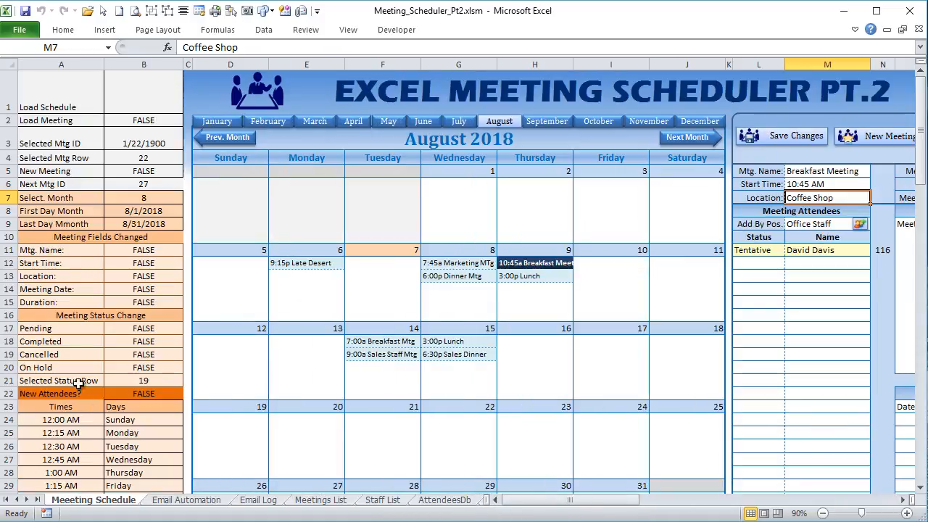
drag(45, 236, 71, 258)
click(139, 264)
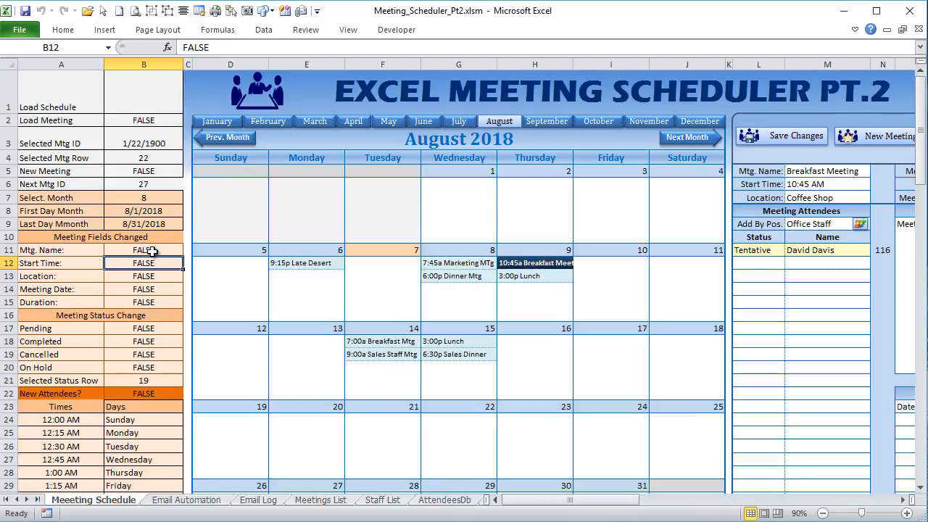
drag(150, 250, 145, 302)
Set the Breakfast Meeting's start time to 11:00 AM.
click(859, 184)
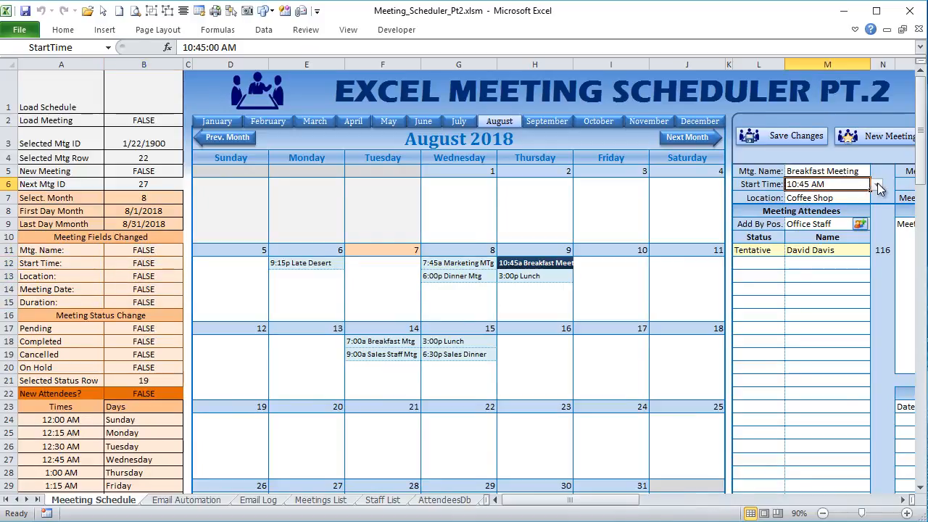
click(877, 184)
click(846, 203)
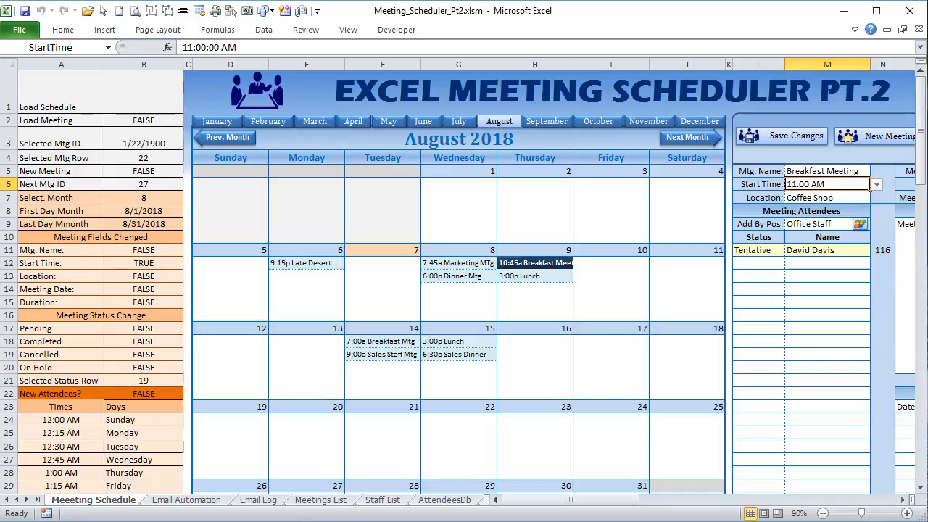
Examine the Meeting Schedule sheet's Worksheet_Change code that marks edited meeting fields in columns 13 and 16 as changed.
key(alt+F11)
click(90, 130)
double_click(91, 129)
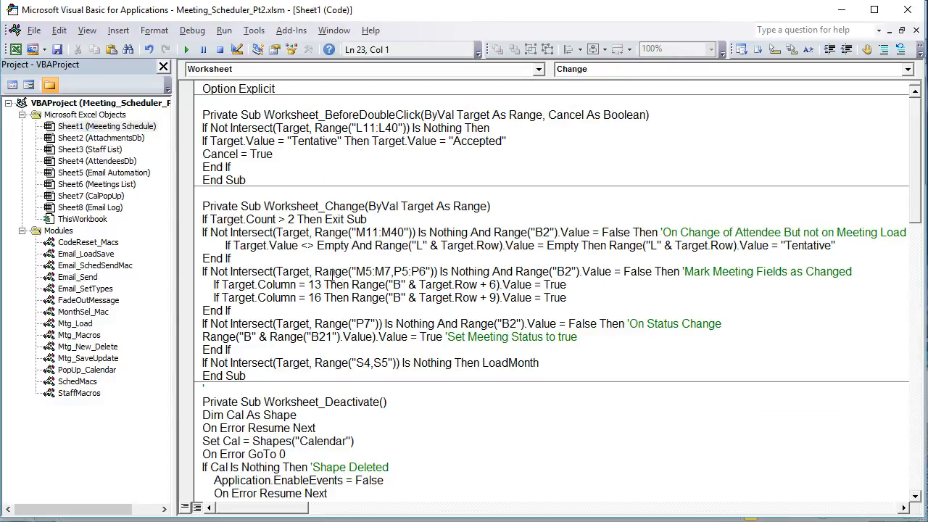
drag(854, 273, 693, 273)
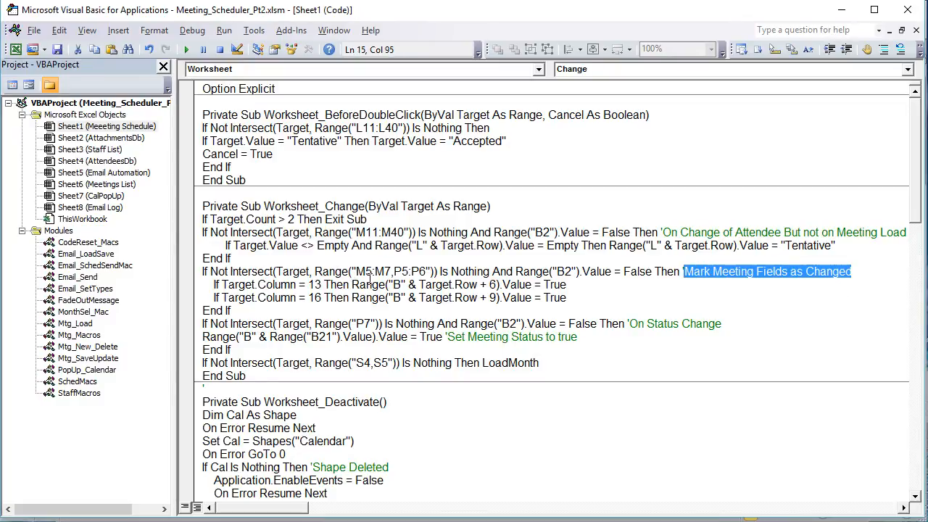
drag(392, 273, 371, 273)
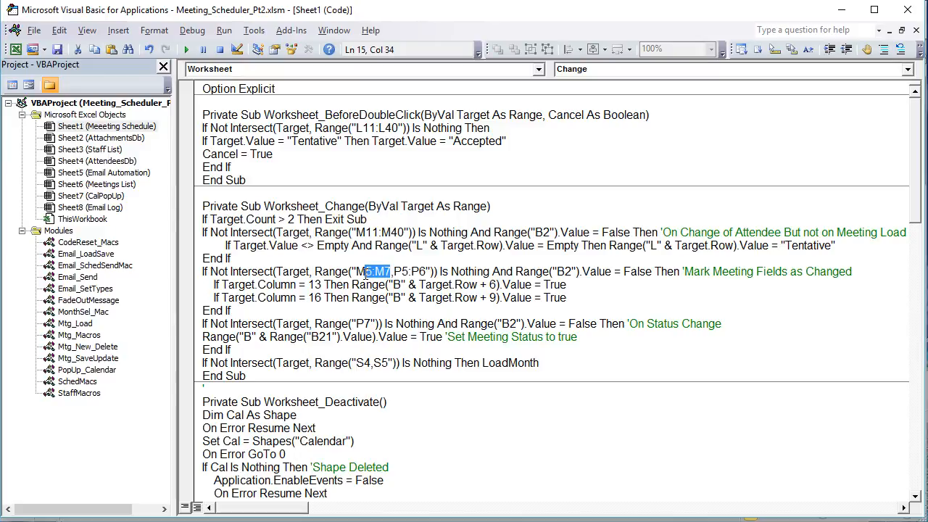
drag(396, 273, 422, 280)
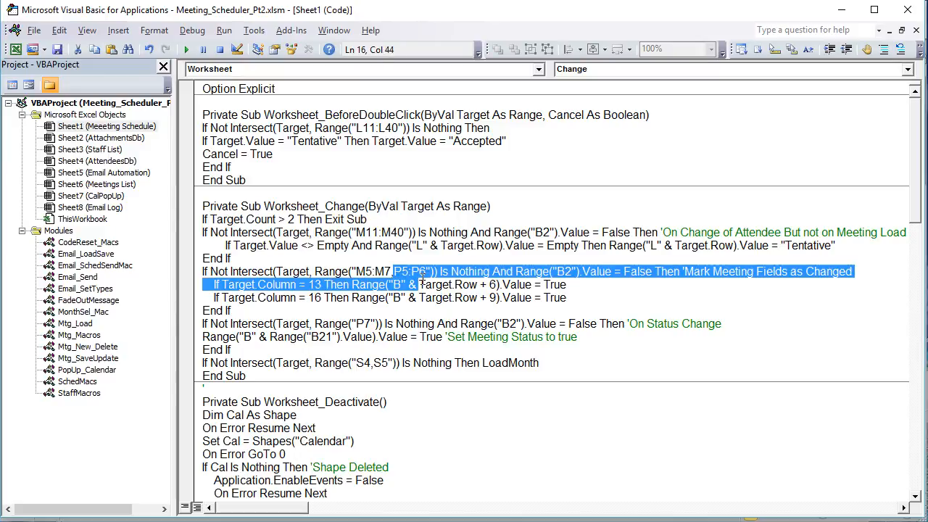
click(427, 274)
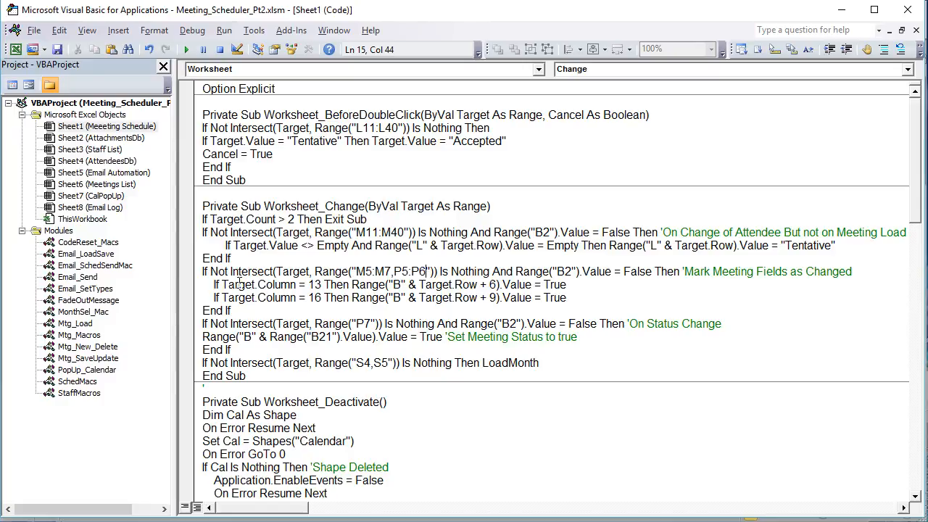
drag(314, 285, 322, 286)
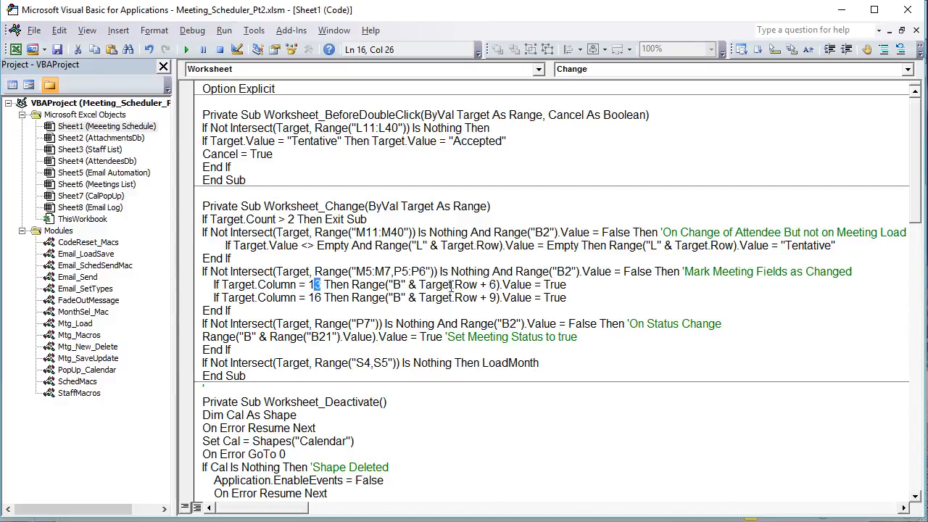
click(500, 285)
drag(598, 291, 209, 285)
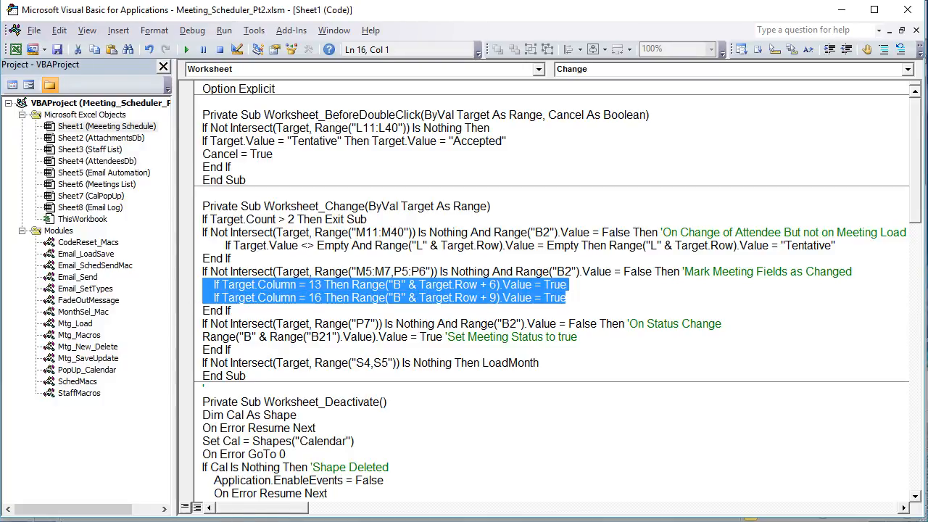
Return to the meeting schedule and enter =COLUMN() in M4 above the meeting name to check its column number.
click(288, 519)
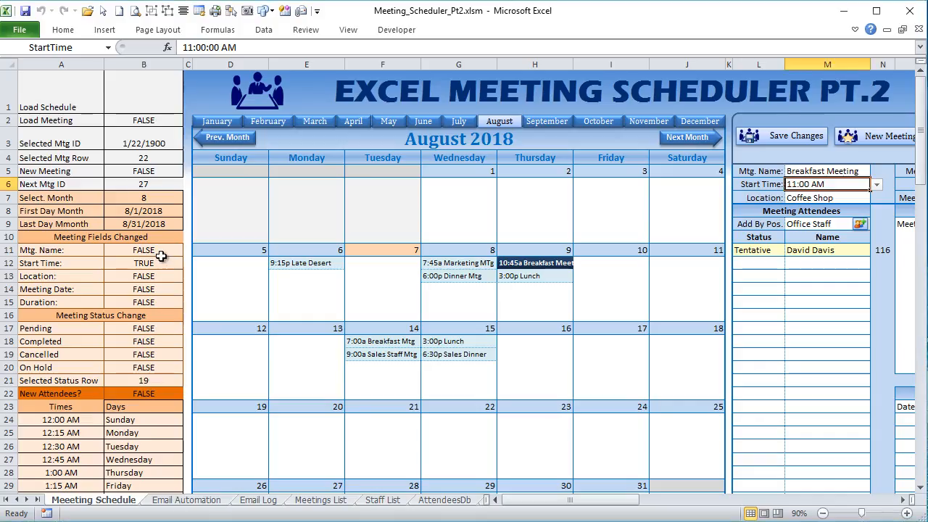
click(135, 250)
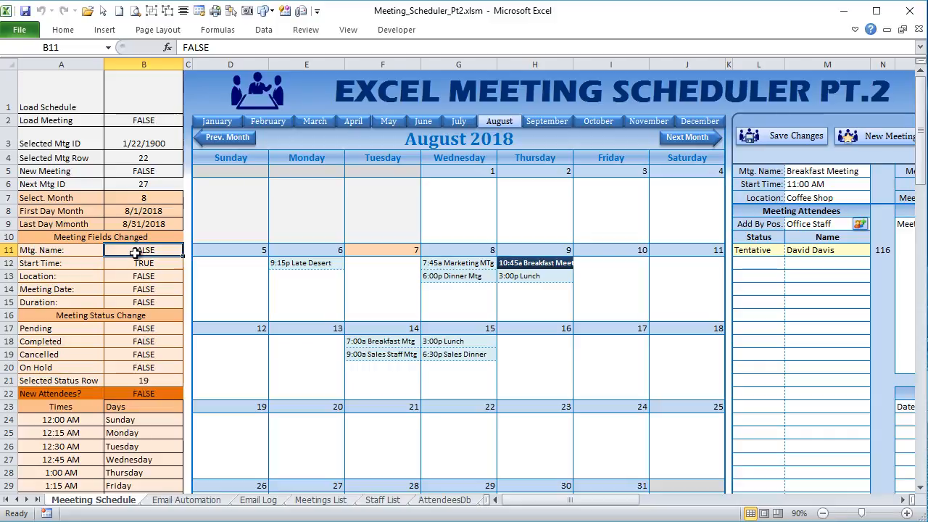
click(805, 171)
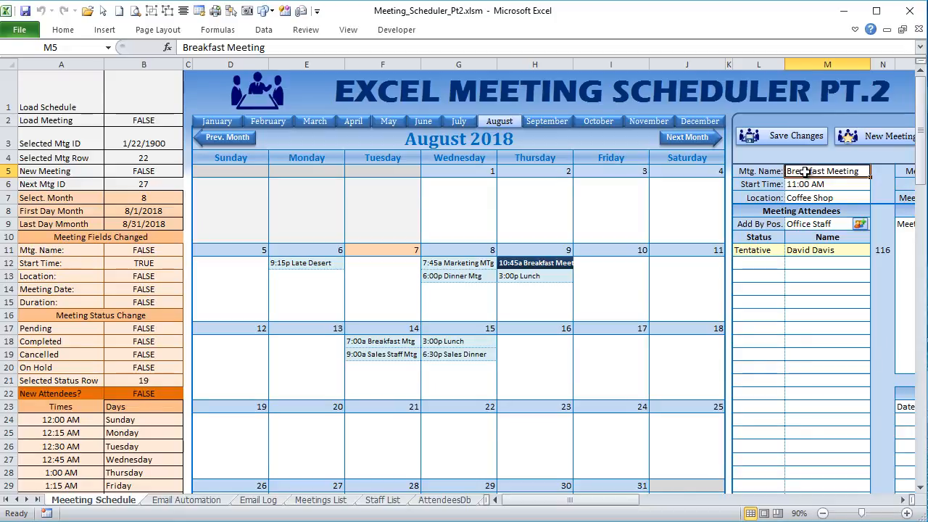
click(795, 159)
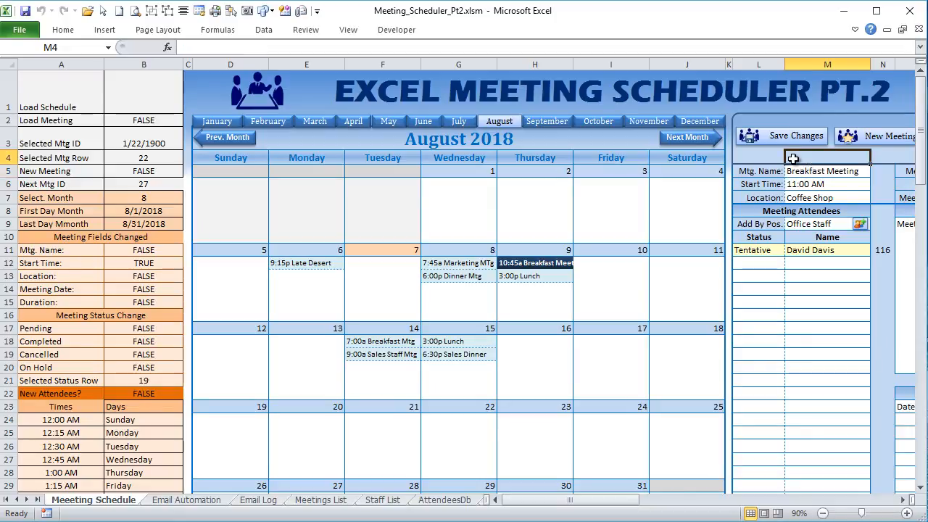
text(=COLUMN())
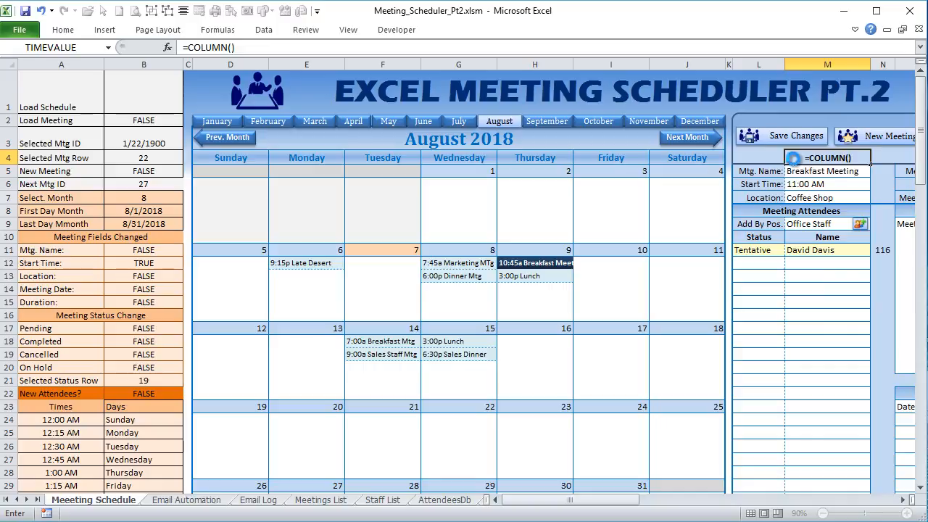
key(Return)
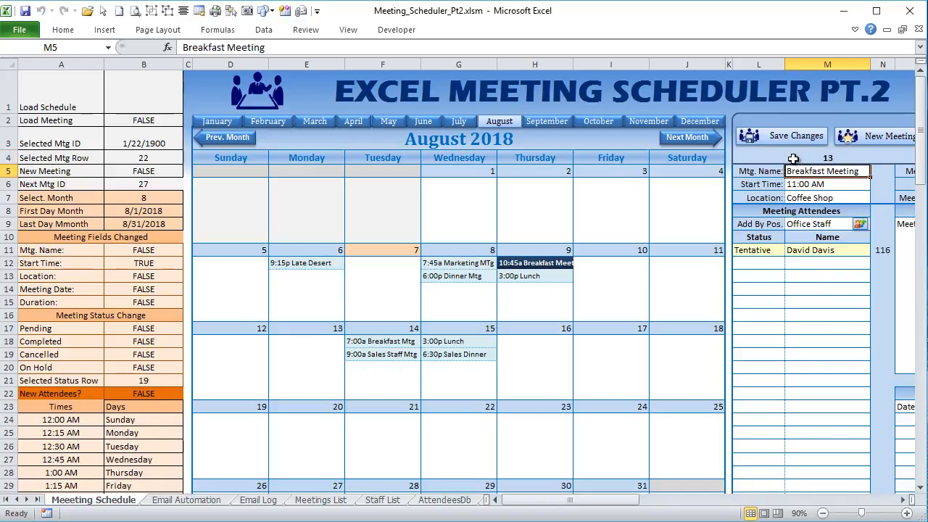
click(794, 159)
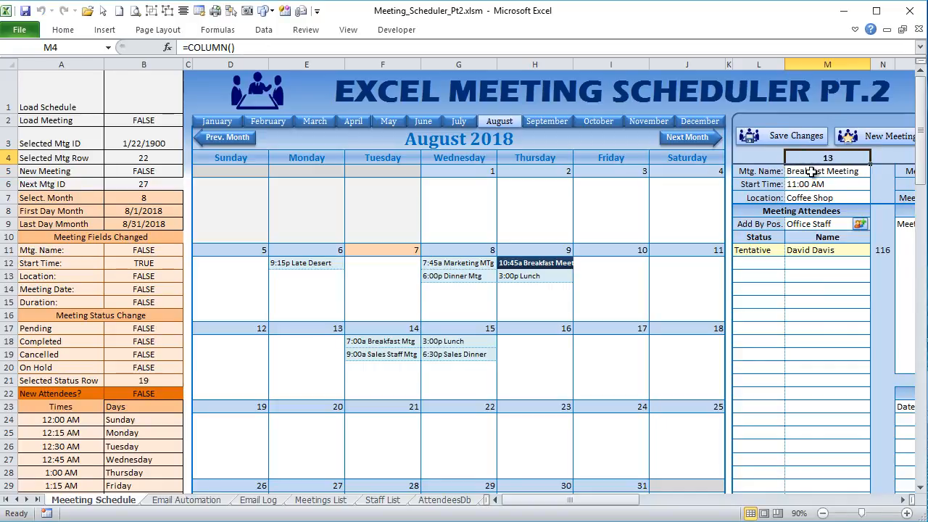
click(813, 172)
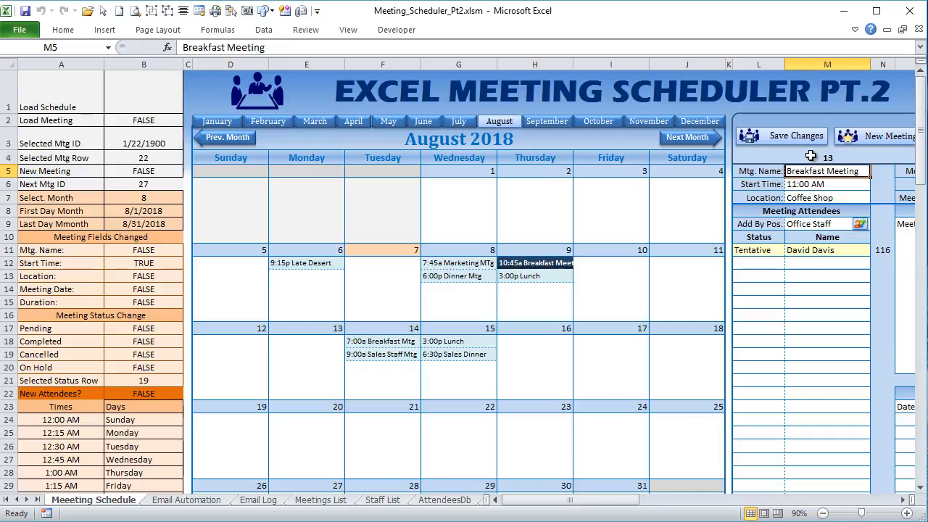
click(811, 157)
Re-enter the existing meeting name in M5 and check the Meeting Fields Changed flags in B11:B15.
click(806, 173)
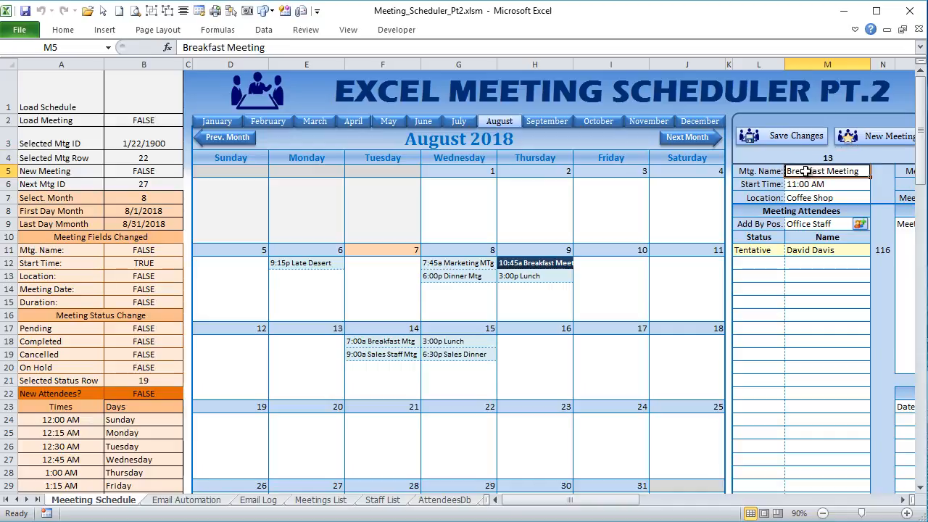
double_click(807, 171)
key(Return)
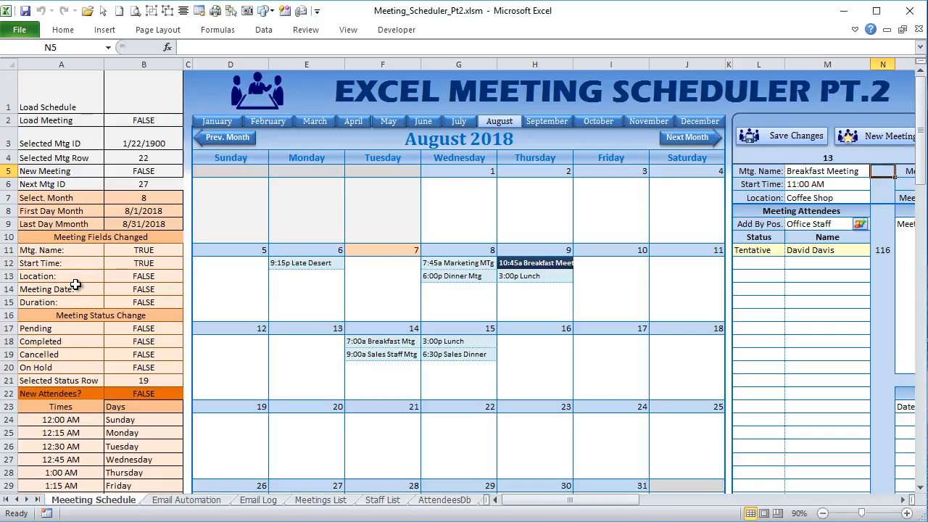
click(114, 248)
drag(118, 263, 122, 293)
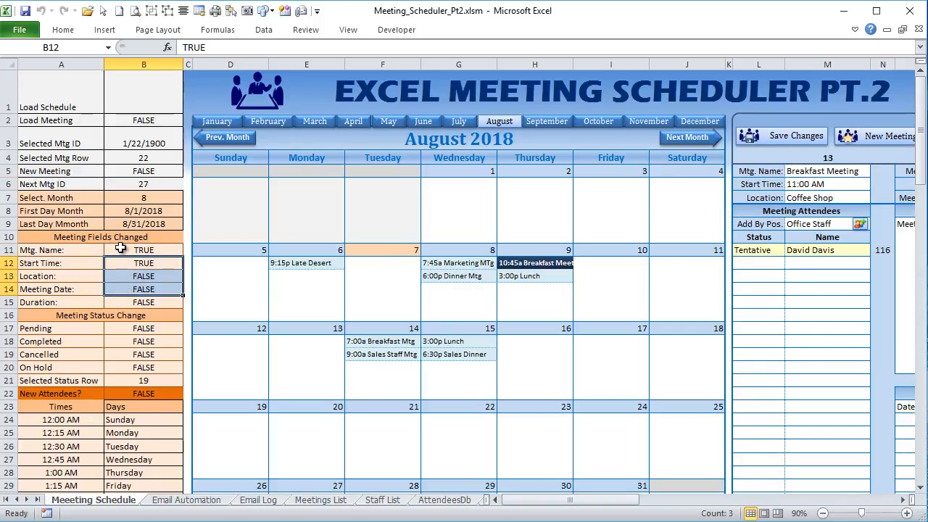
drag(121, 249, 118, 302)
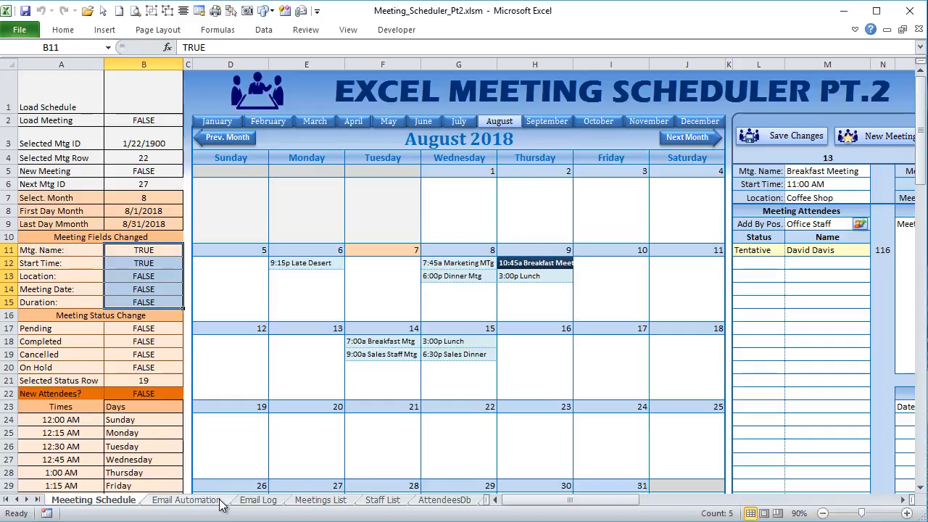
Examine the Meeting Changed trigger's Name, Date, Time, Duration and Location settings in B23:B27 of the Email Automation sheet.
click(187, 499)
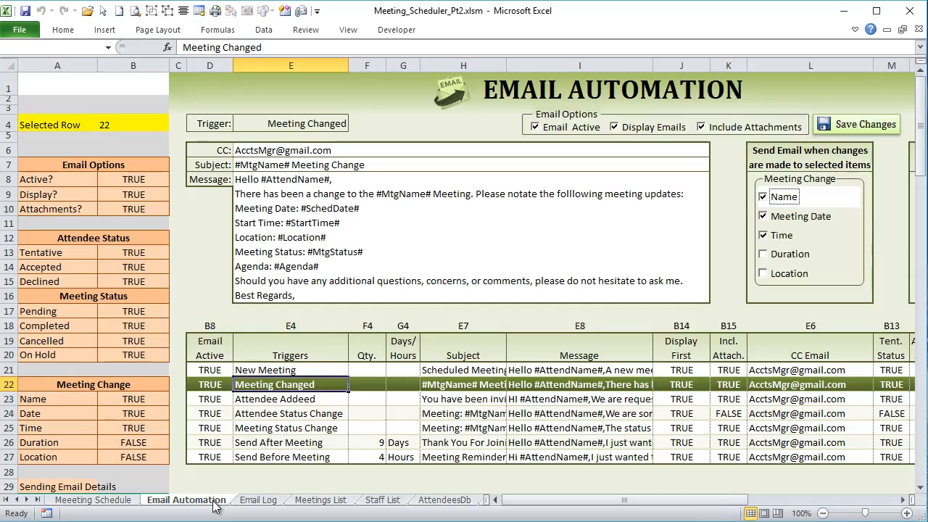
drag(113, 400, 114, 457)
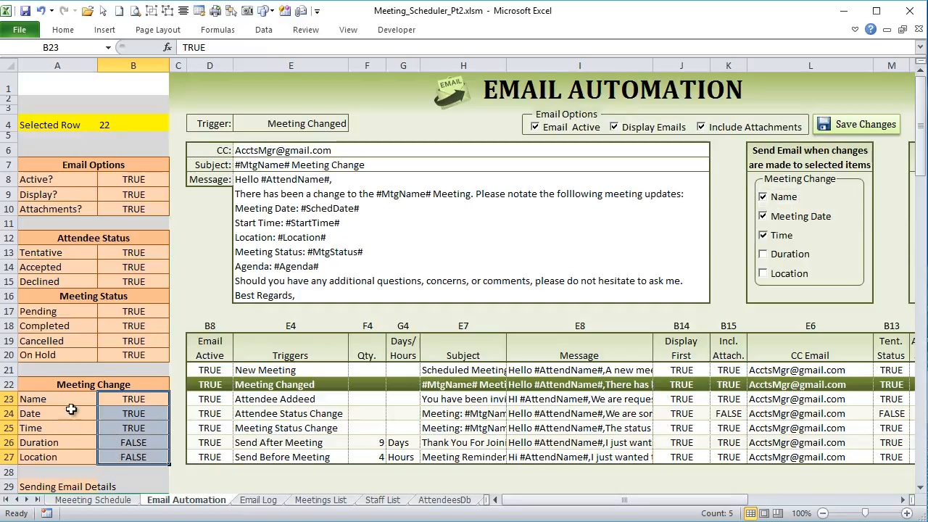
click(120, 421)
click(120, 428)
click(127, 443)
click(124, 457)
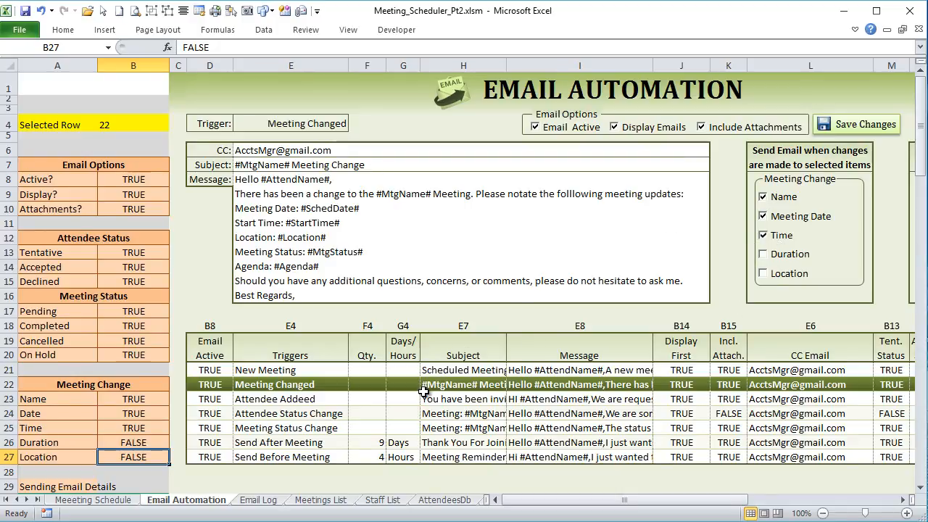
click(122, 399)
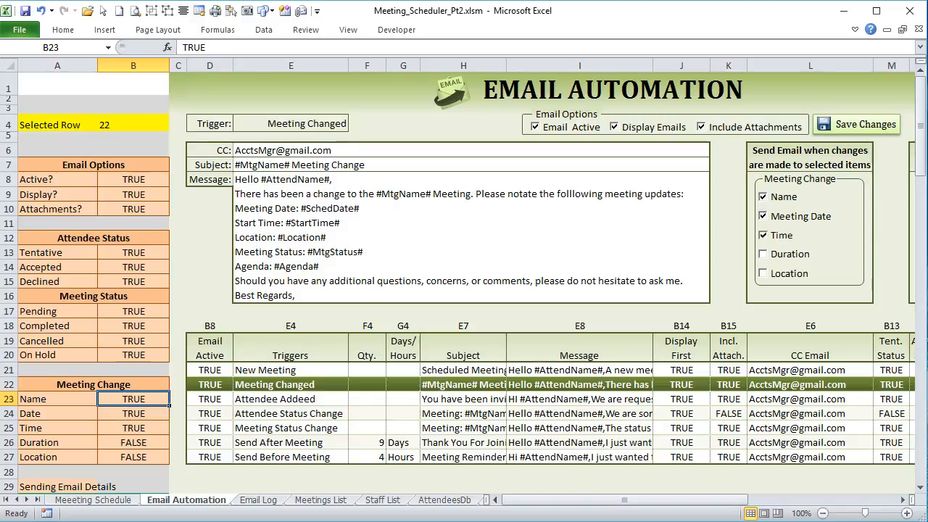
Open the Mtg_SaveUpdate code and examine the Existing Meeting branch that calls Email_MeetingChange when Sheet5 D22 is True.
key(alt+F11)
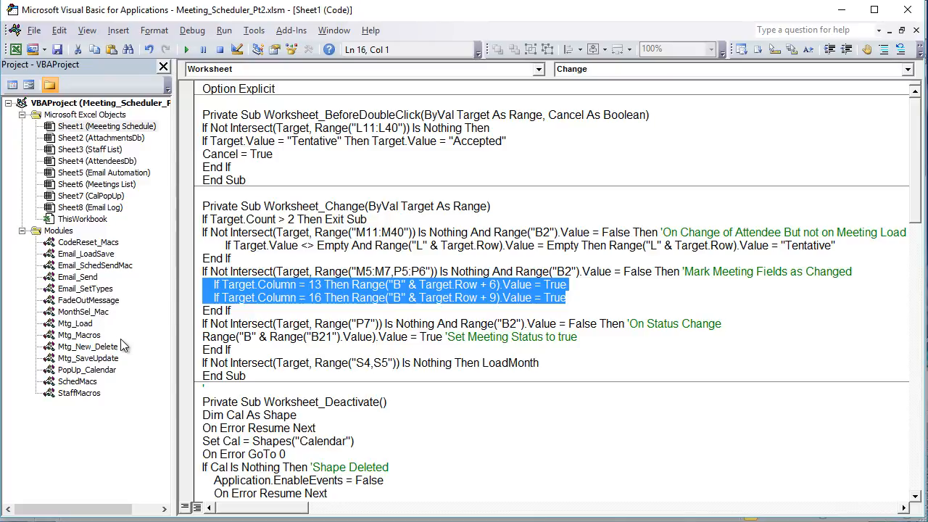
double_click(112, 361)
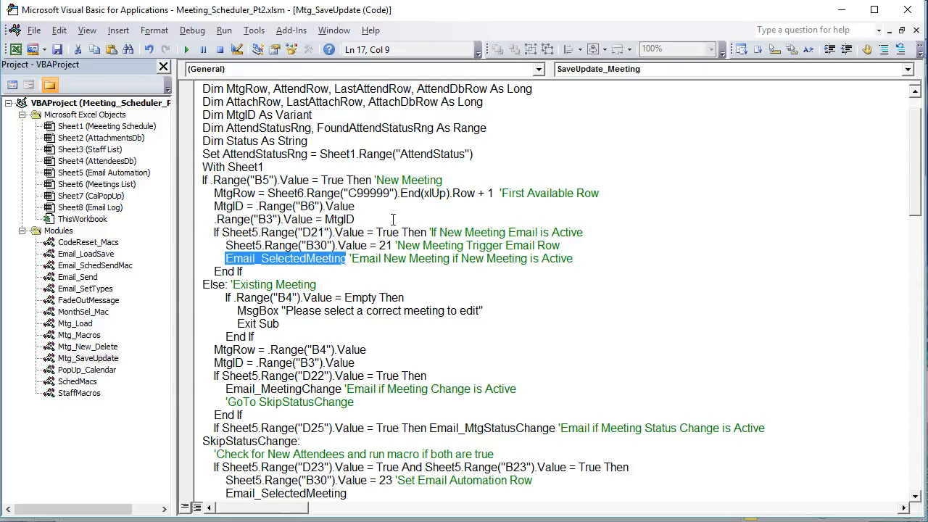
drag(317, 284, 233, 285)
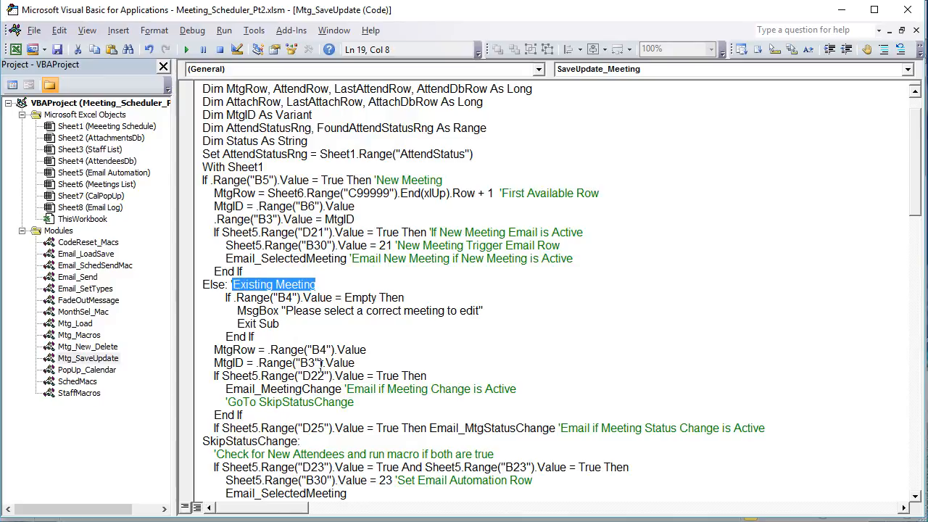
scroll(388, 376, down, 2)
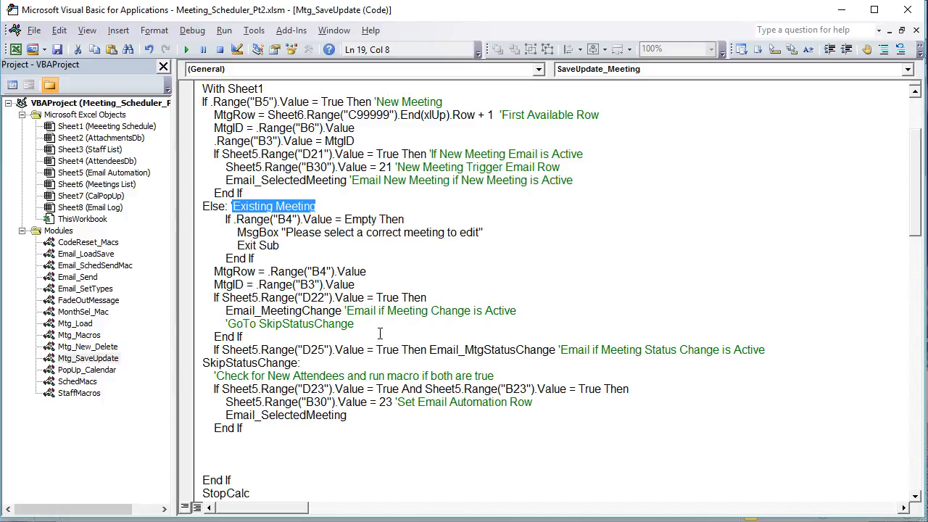
drag(426, 298, 211, 298)
drag(344, 310, 227, 313)
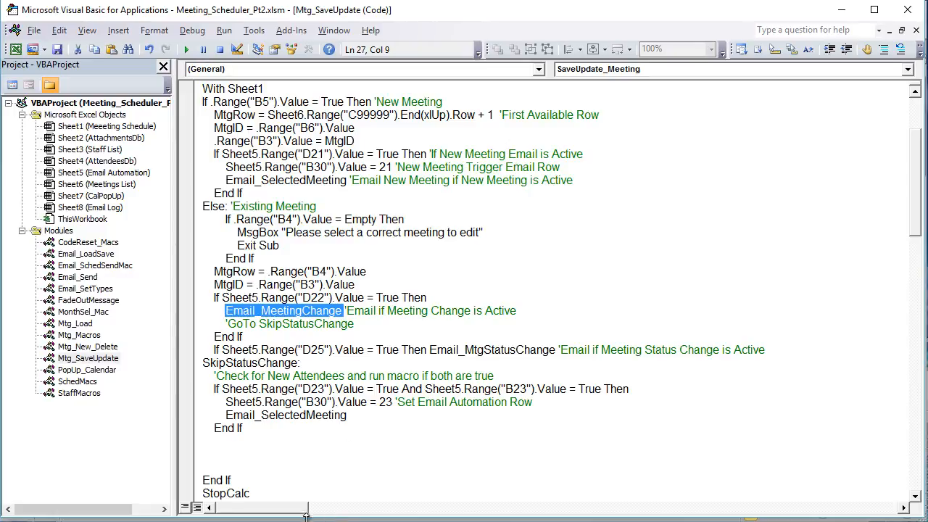
Close the Breakfast Meeting Change email draft and check the Meeting Changed trigger's Email Active flag in D22 of the Email Automation sheet.
key(alt+Tab)
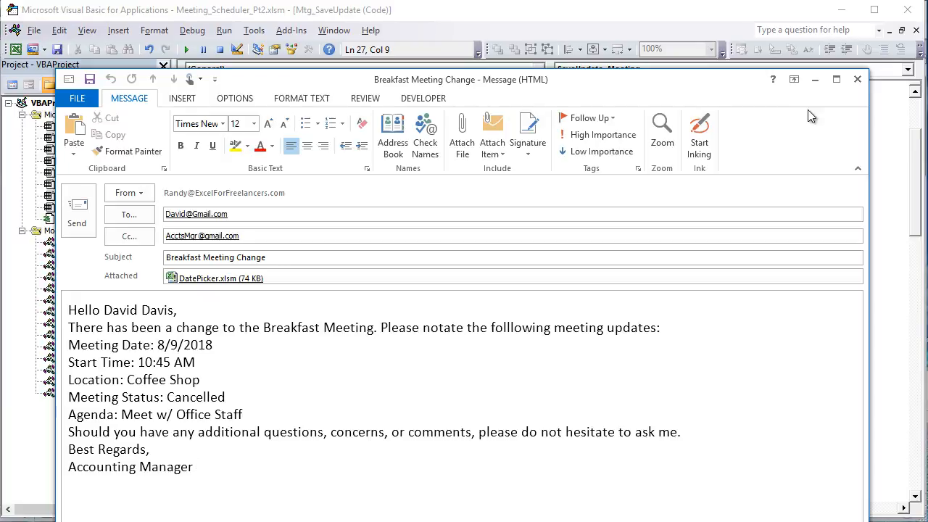
click(858, 79)
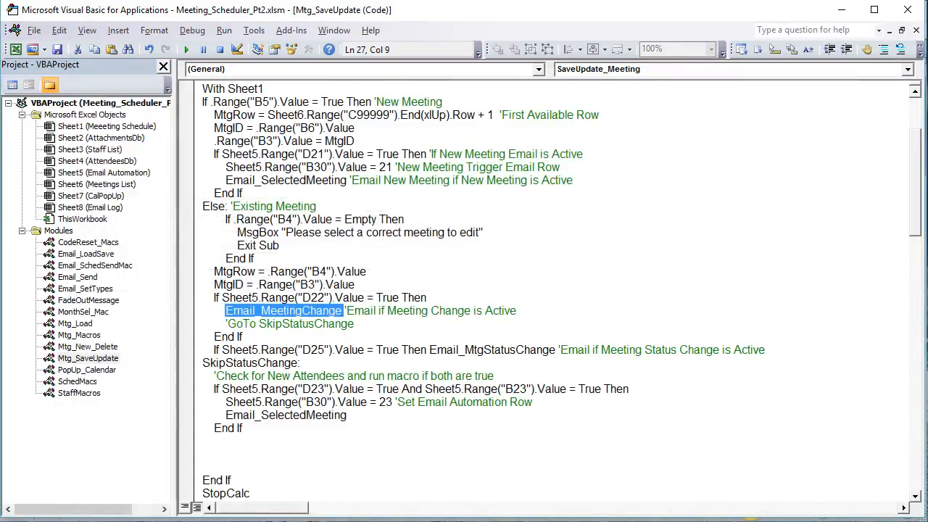
key(alt+F11)
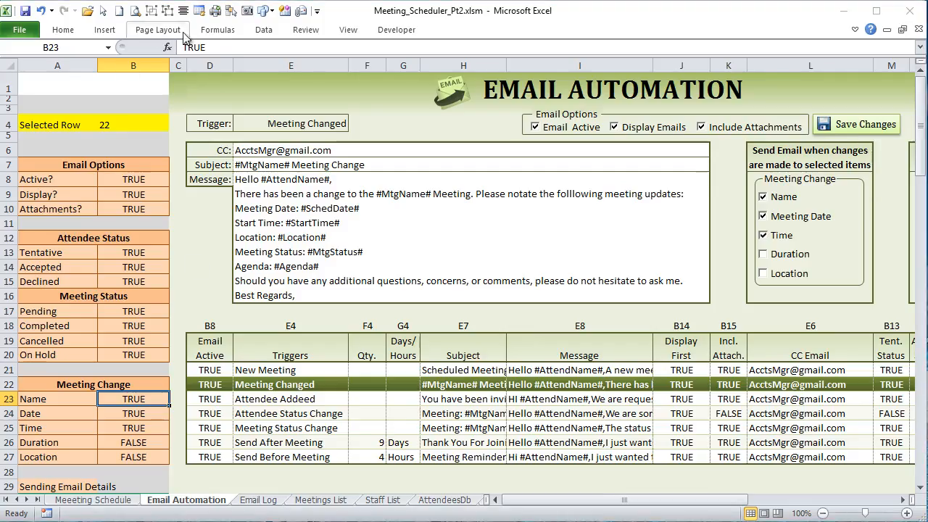
click(209, 65)
click(212, 384)
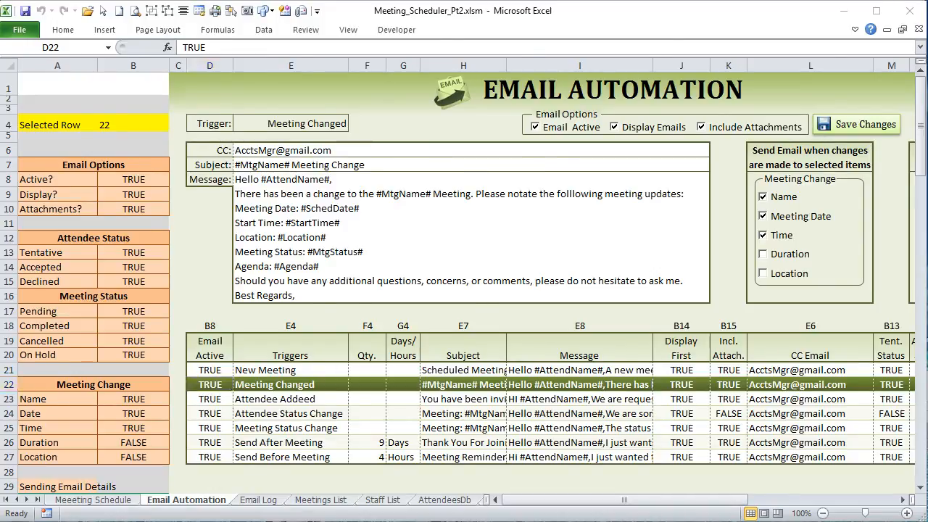
Open the Email_SetTypes module in the VBA editor and locate the Email_MeetingChange procedure.
key(alt+F11)
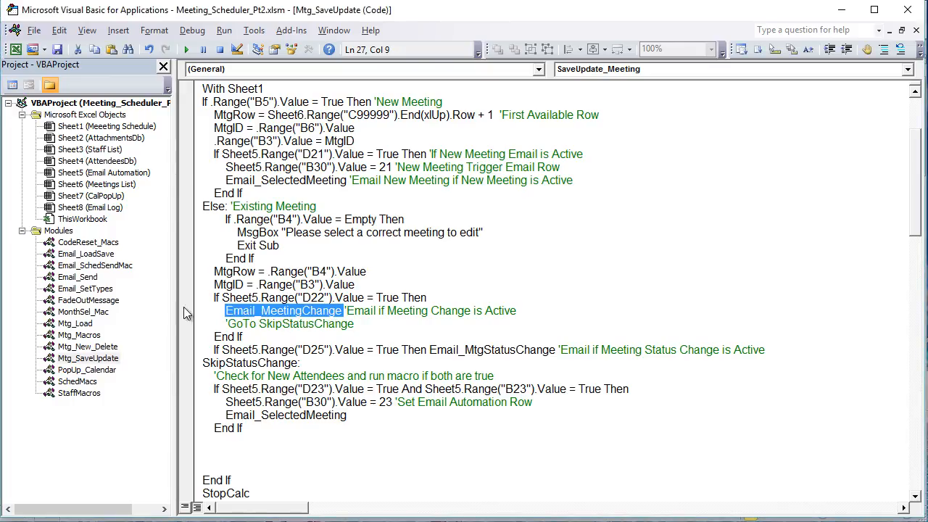
double_click(82, 288)
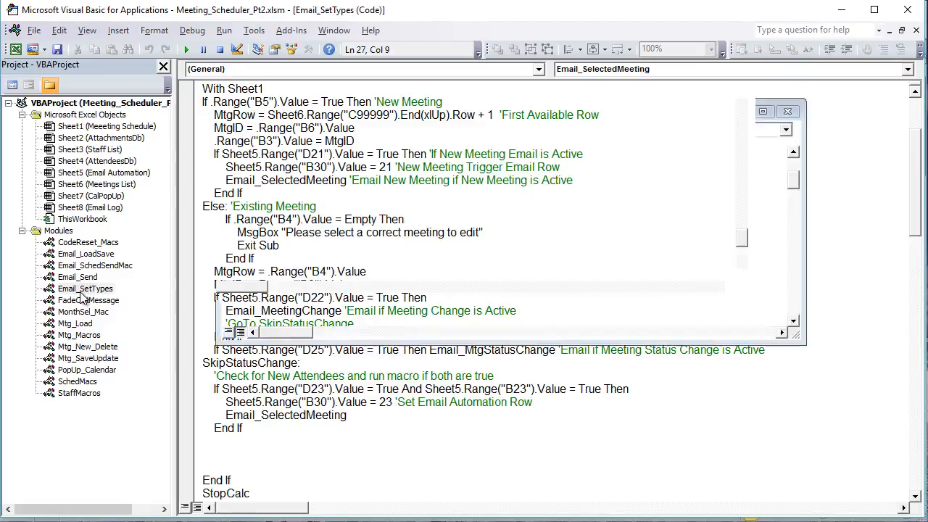
scroll(287, 349, up, 10)
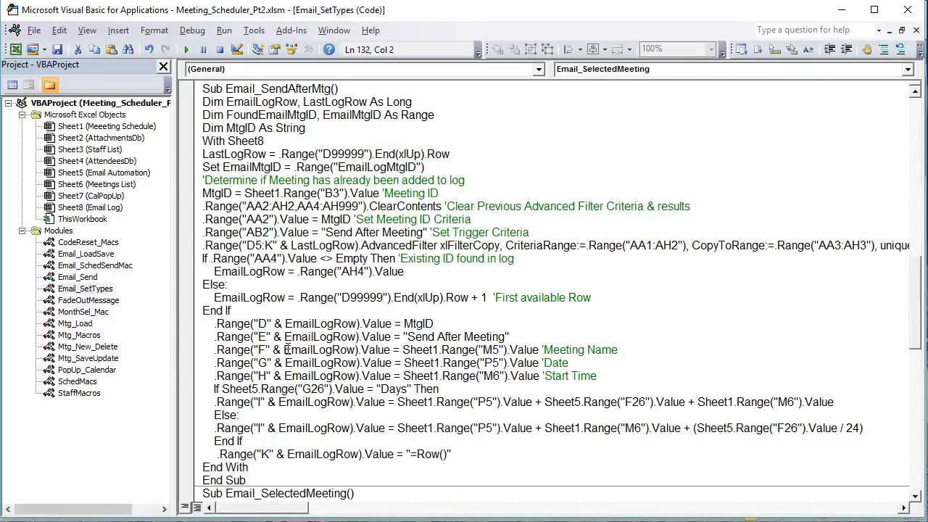
scroll(287, 350, down, 2)
scroll(283, 341, up, 12)
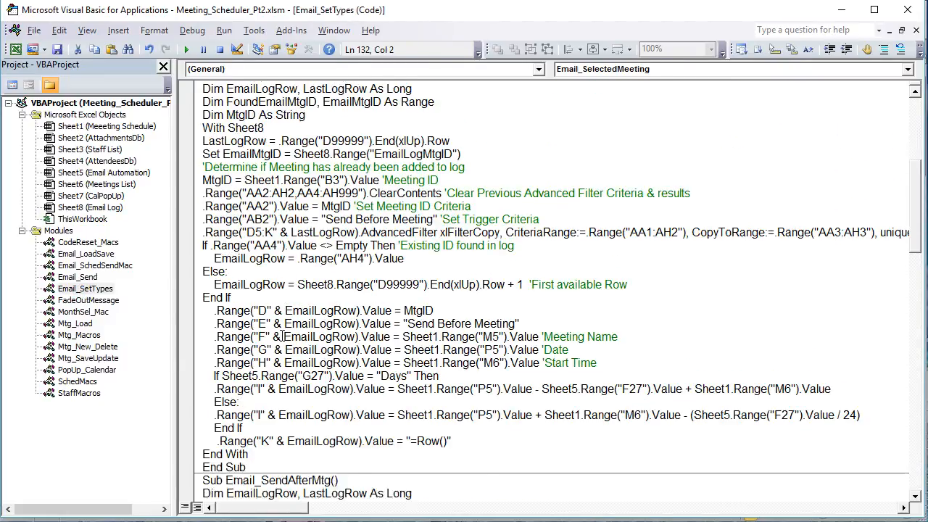
scroll(281, 336, up, 8)
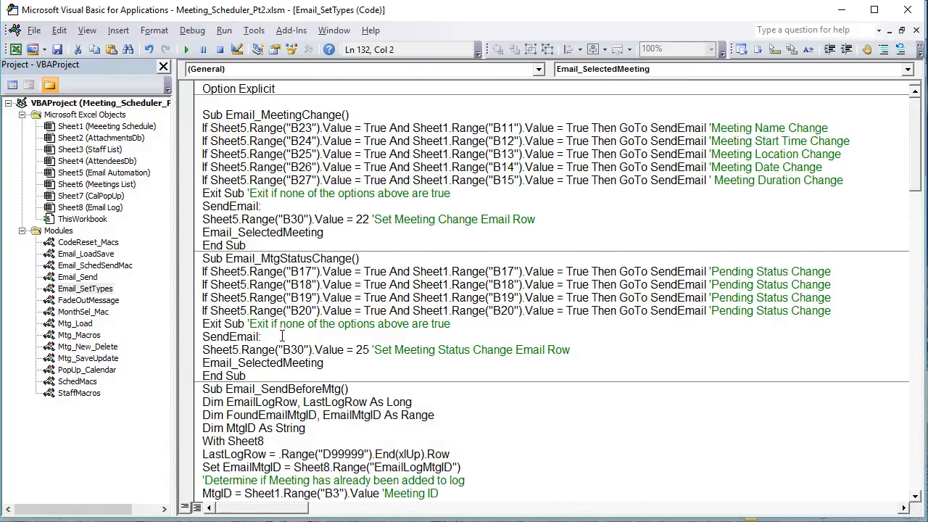
drag(311, 271, 319, 271)
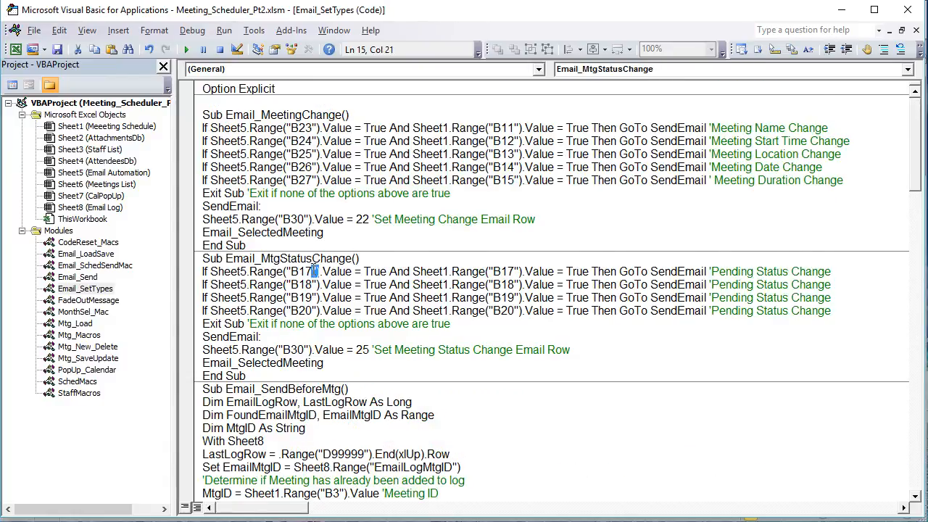
drag(322, 139, 250, 127)
click(235, 106)
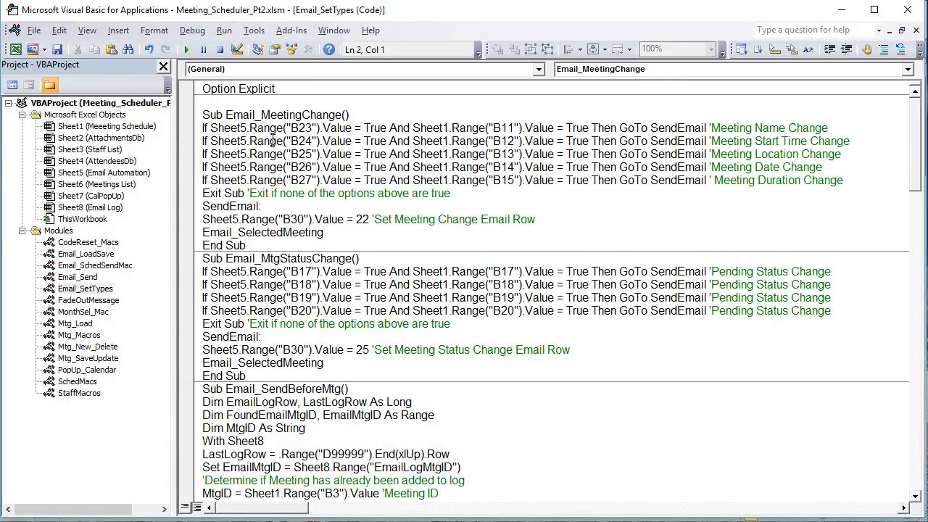
Examine the Email_MeetingChange conditions that pair Sheet5 settings B23:B27 with Sheet1 change flags B11:B15 before going to SendEmail.
drag(206, 131, 860, 180)
click(313, 154)
drag(389, 129, 291, 129)
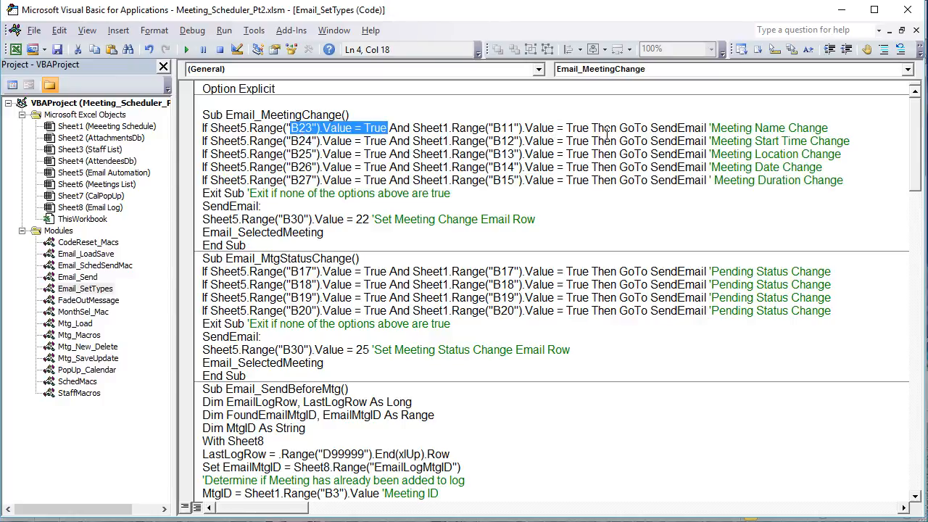
drag(596, 128, 210, 128)
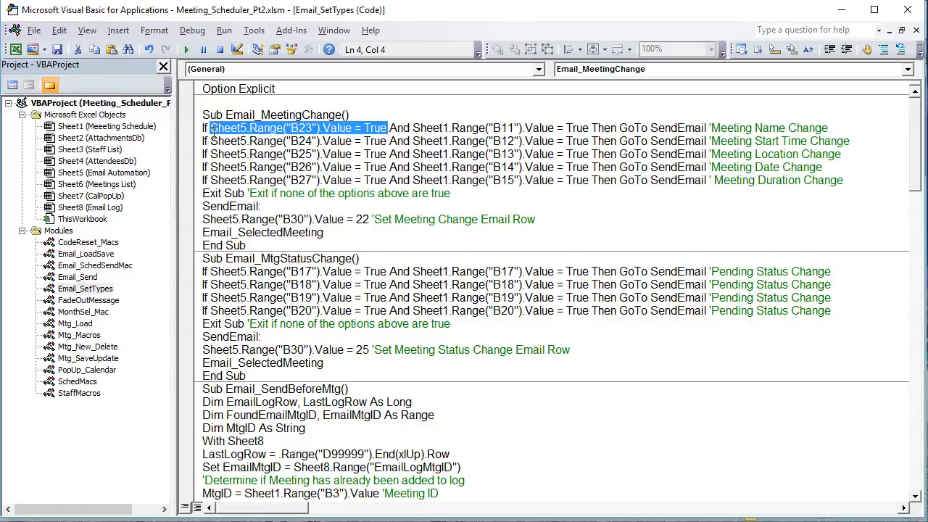
click(559, 129)
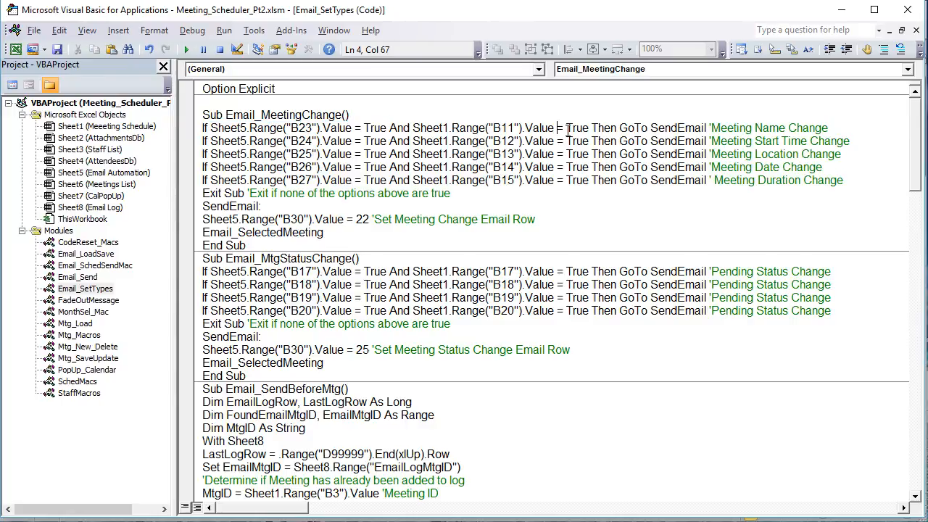
drag(590, 128, 211, 129)
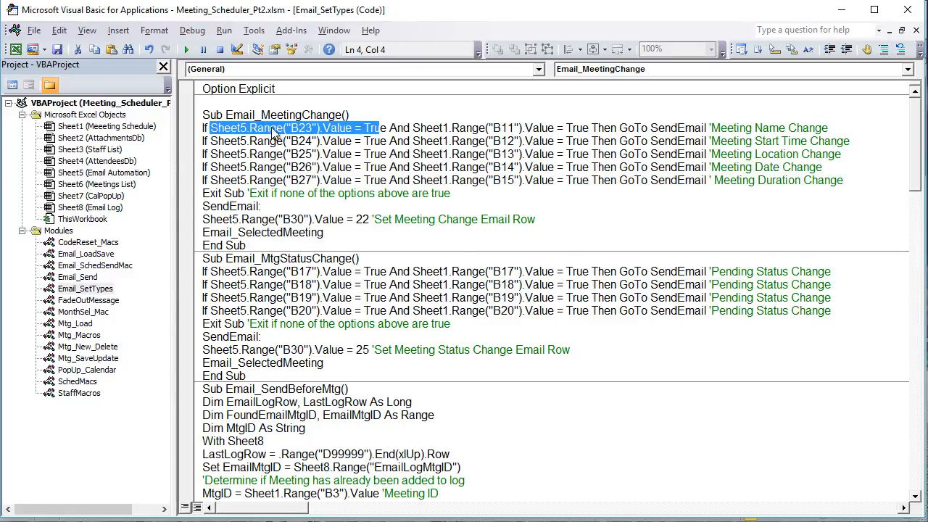
drag(592, 128, 412, 122)
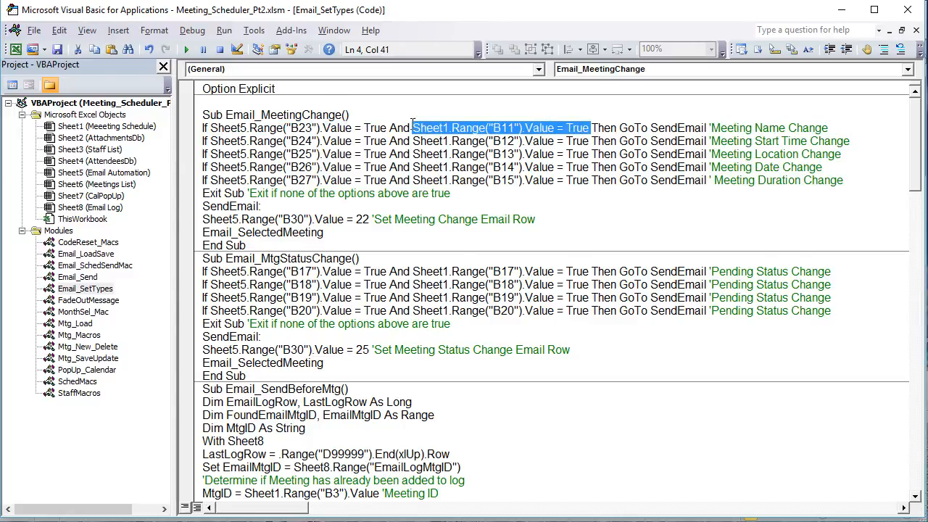
drag(705, 127, 650, 128)
drag(240, 141, 270, 180)
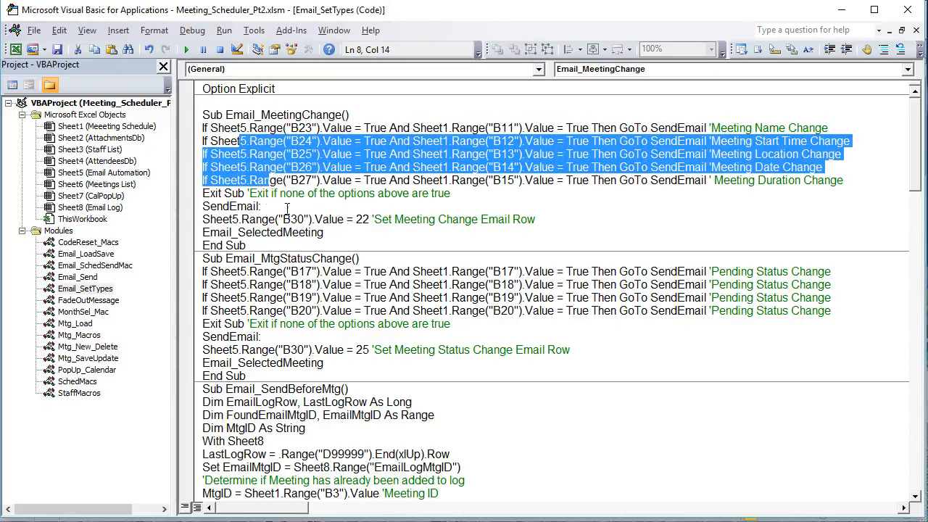
click(281, 203)
drag(844, 180, 186, 140)
Examine the Exit Sub line, the SendEmail label and the line assigning row 22 to Sheet5 B30 in Email_MeetingChange.
drag(250, 193, 205, 195)
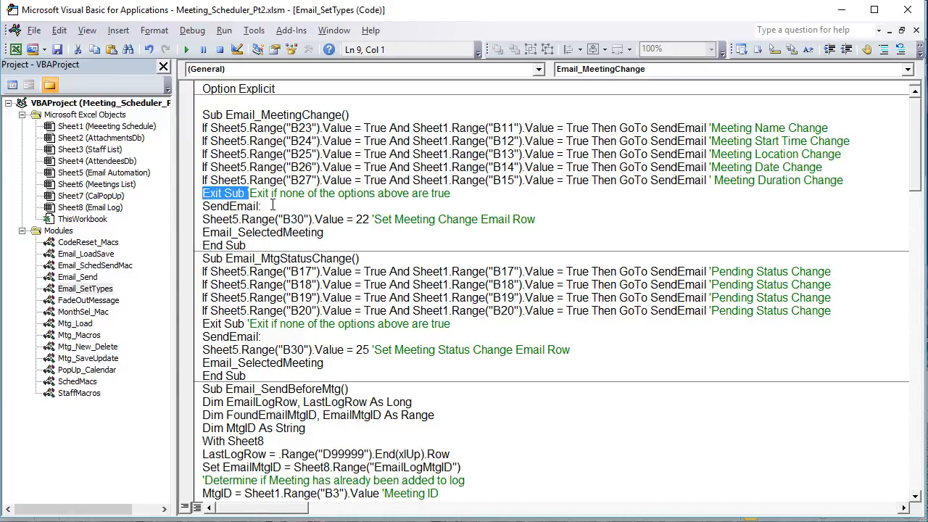
drag(273, 206, 202, 207)
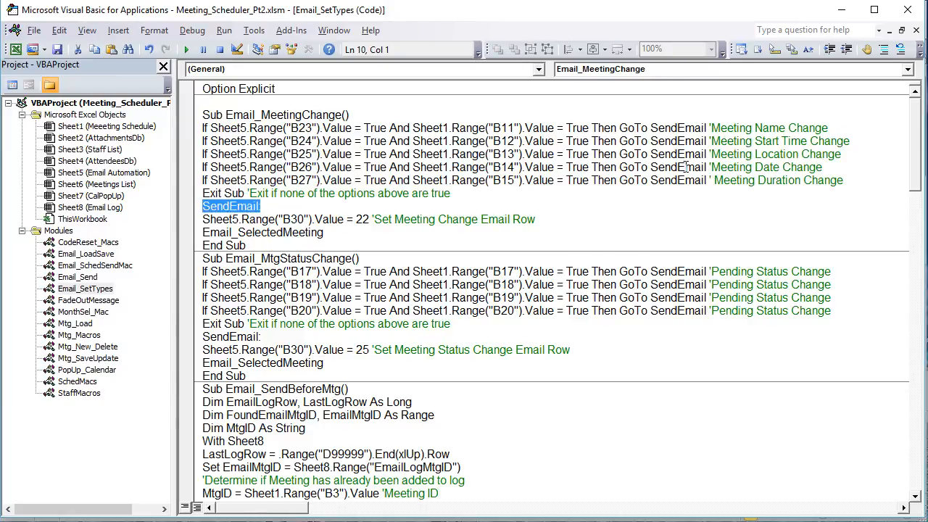
drag(374, 219, 204, 219)
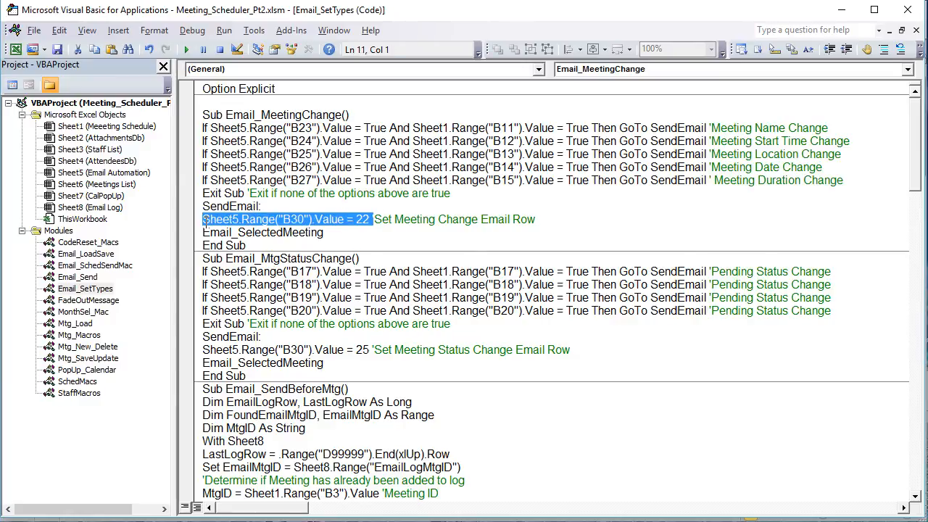
click(365, 220)
drag(368, 220, 357, 220)
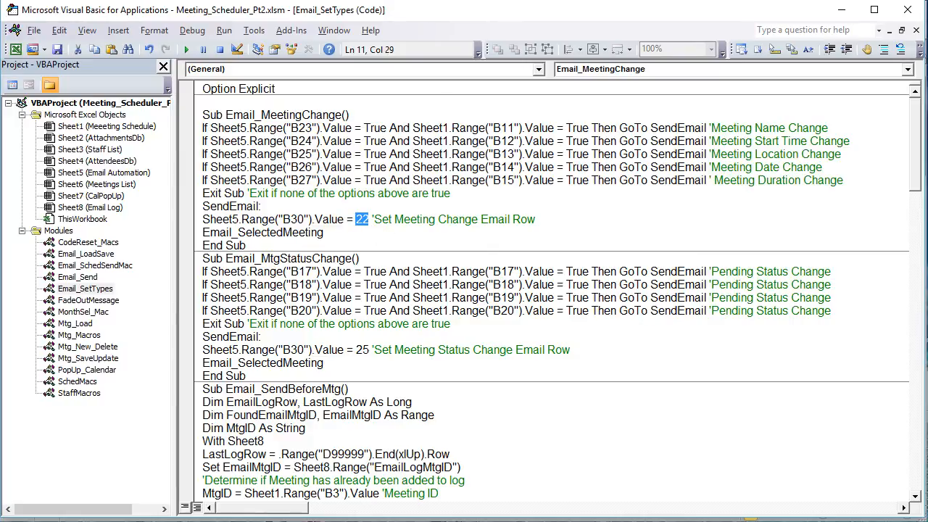
Return to the Email Automation sheet and check the Meeting Changed trigger in row 22 and the Send Email Row cell B30.
key(alt+F11)
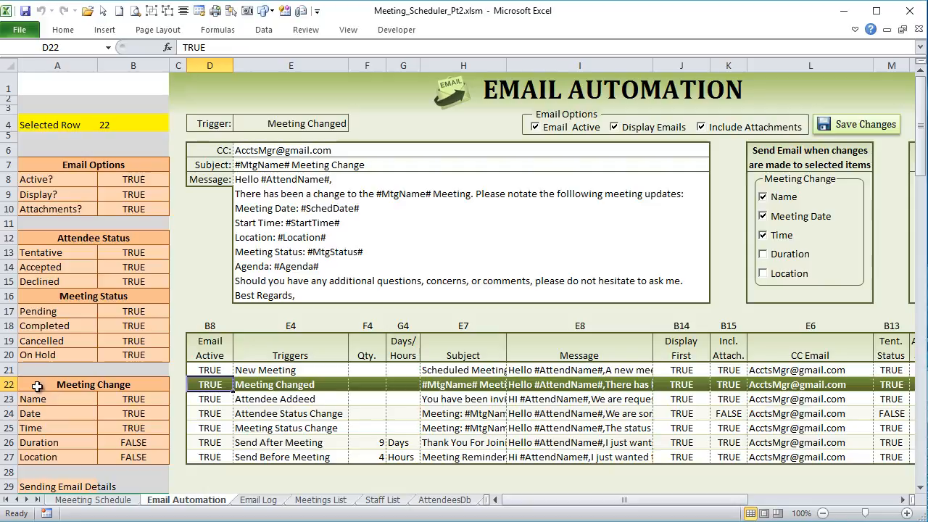
click(9, 385)
click(213, 385)
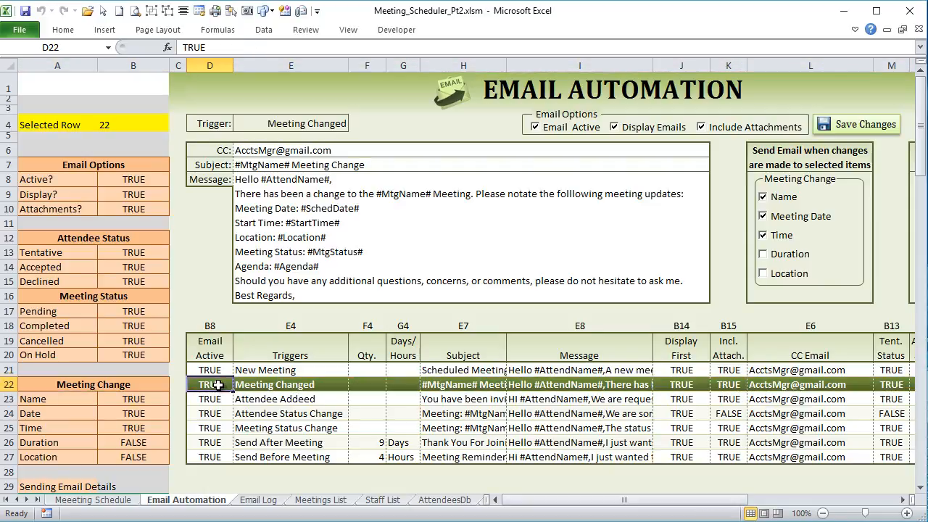
scroll(137, 388, down, 5)
click(147, 285)
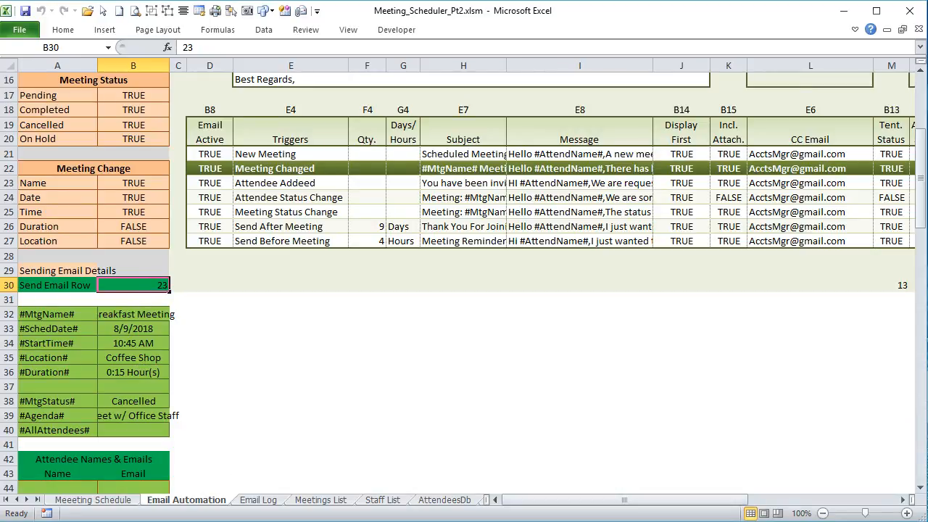
Review the Email_SelectedMeeting call and its row assignment in the code, and compare them with the Meeting Changed row on the sheet.
key(alt+F11)
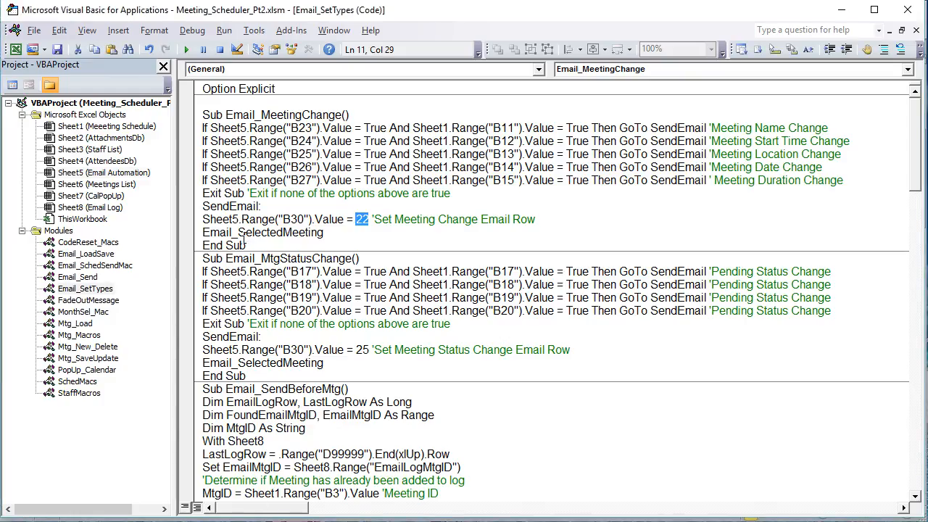
drag(333, 231, 188, 229)
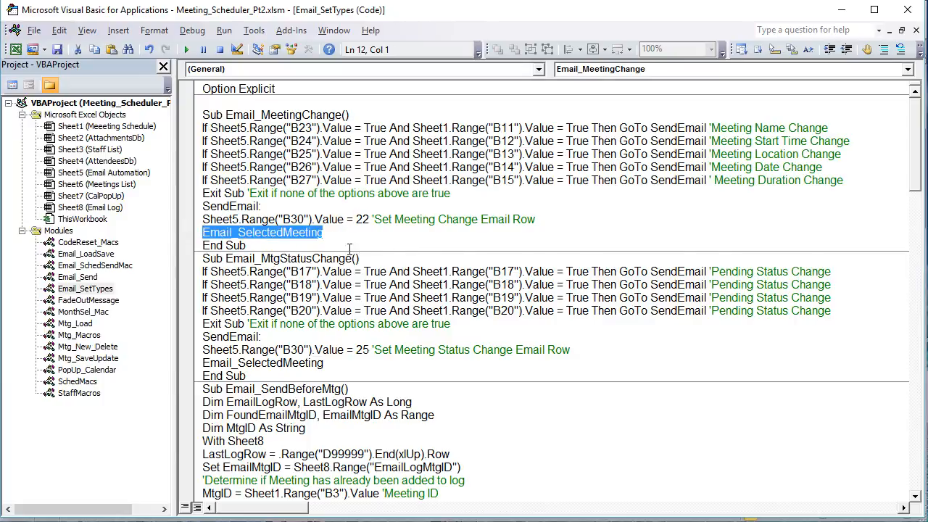
mouse_move(372, 219)
mouse_down()
mouse_move(347, 219)
mouse_move(355, 219)
mouse_up()
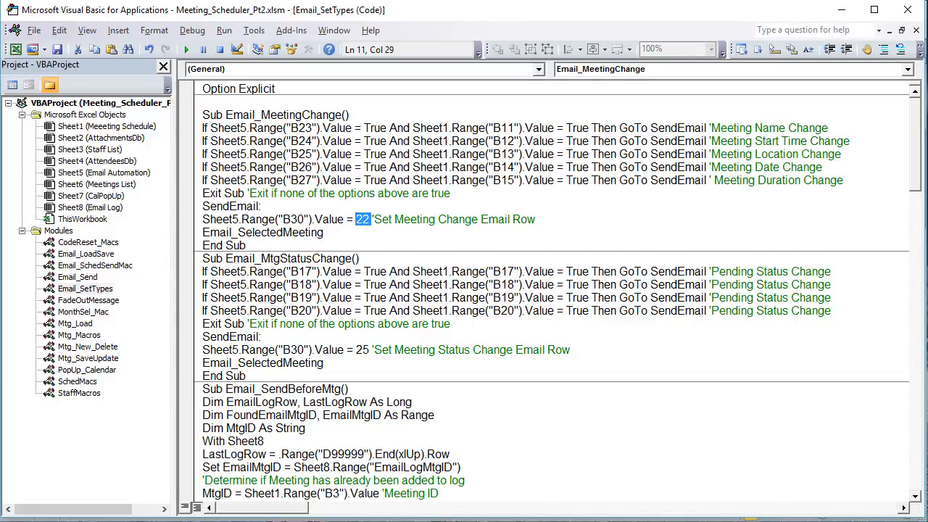
key(alt+F11)
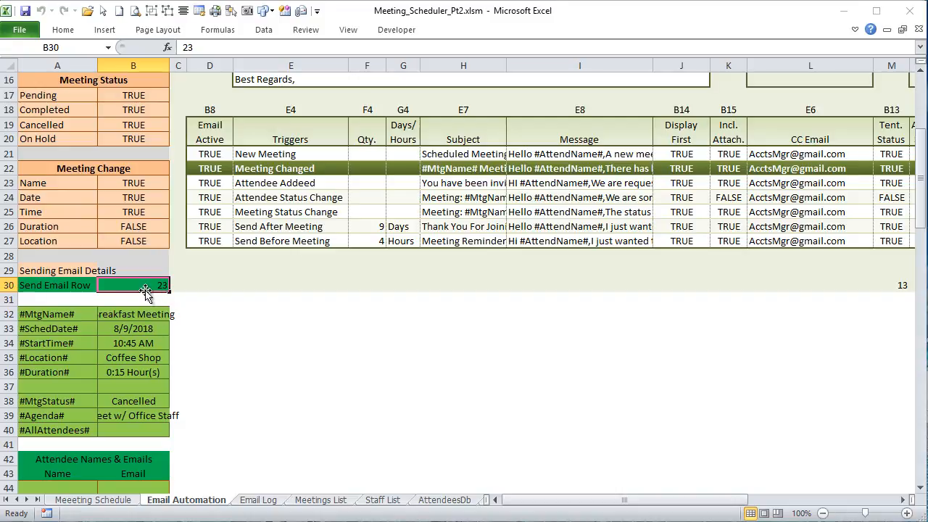
click(227, 158)
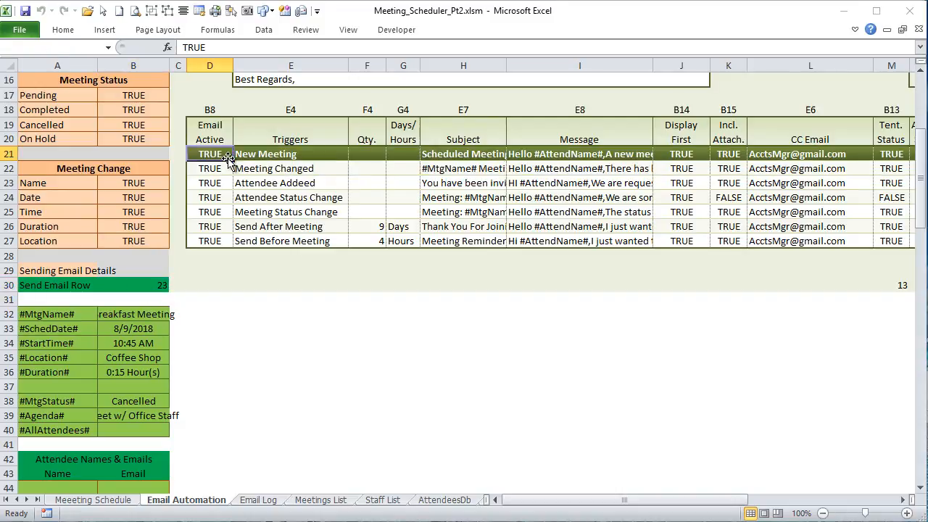
click(217, 168)
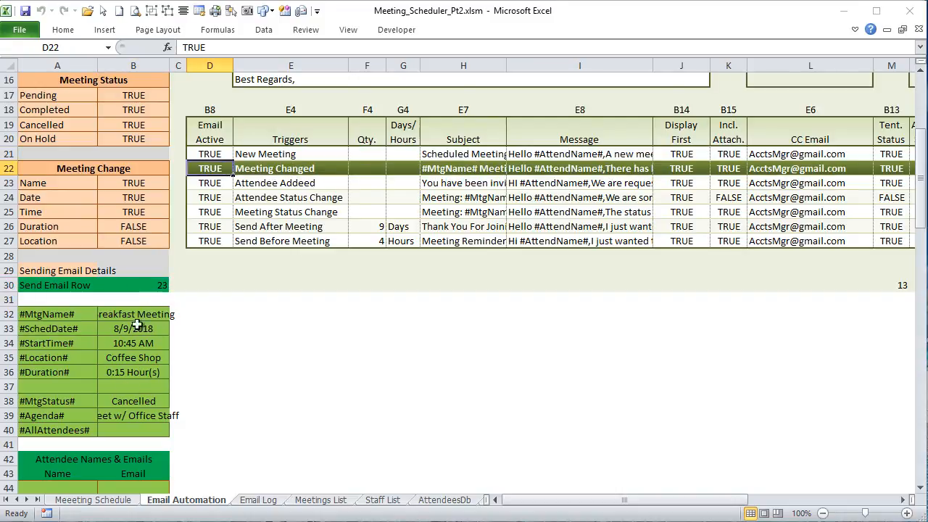
Review the meeting placeholder values in B32:B40, the Send Email Row cell B30, and the Meeting Changed row's subject, message and CC email.
drag(134, 316, 121, 426)
scroll(120, 407, down, 3)
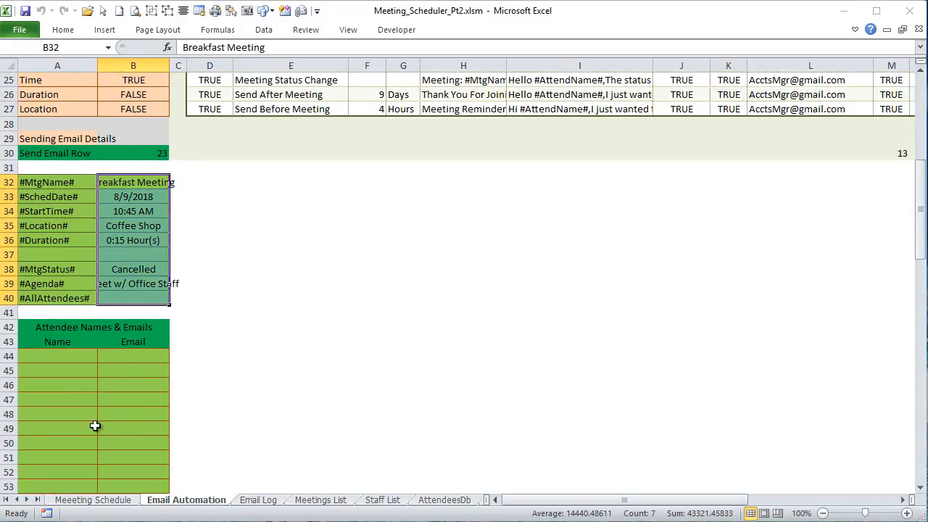
scroll(96, 425, up, 3)
click(127, 288)
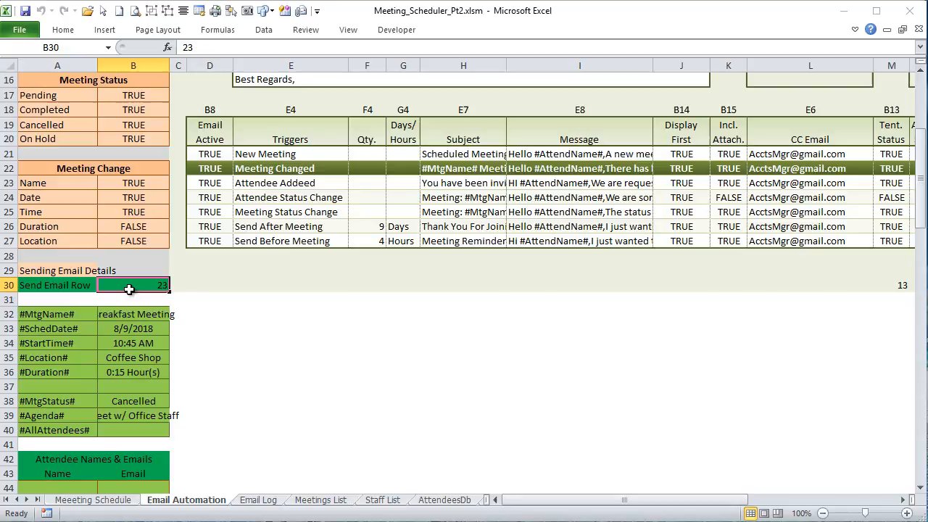
click(468, 169)
click(562, 167)
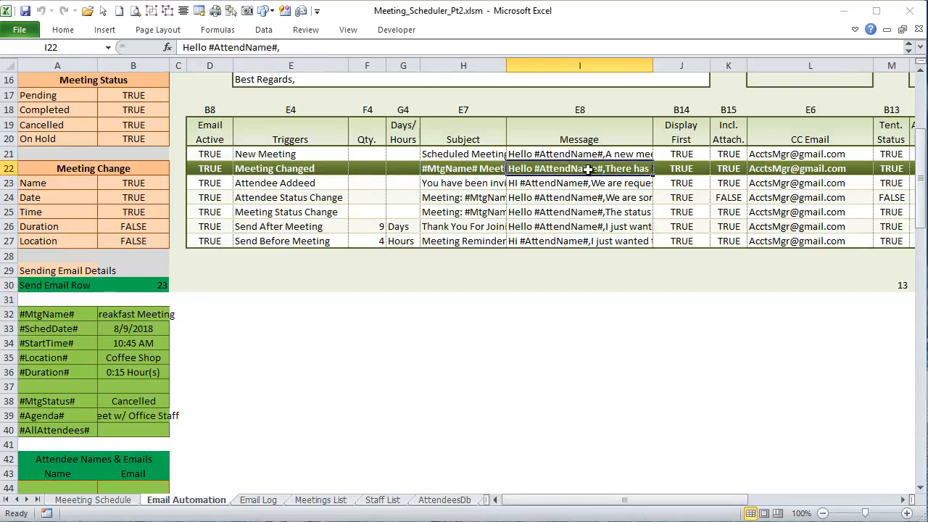
click(765, 169)
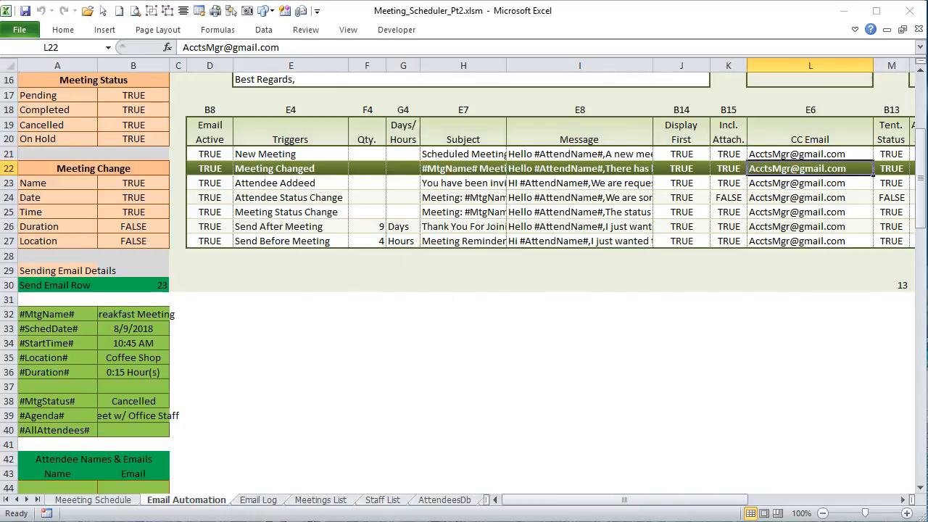
Locate the Email_MtgStatusChange procedure in the code, and enable On Hold for the Meeting Status Change trigger in row 25 of Email Automation.
key(alt+F11)
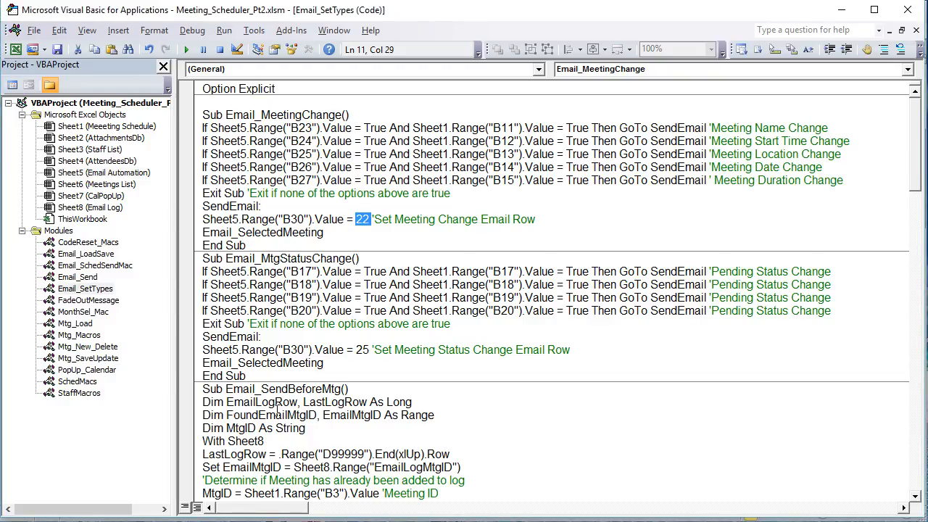
drag(362, 258, 250, 258)
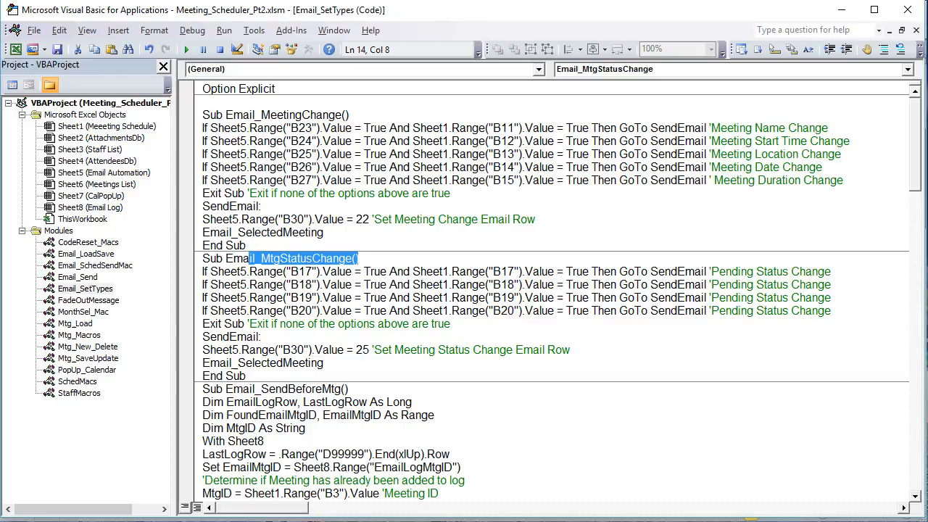
key(alt+F11)
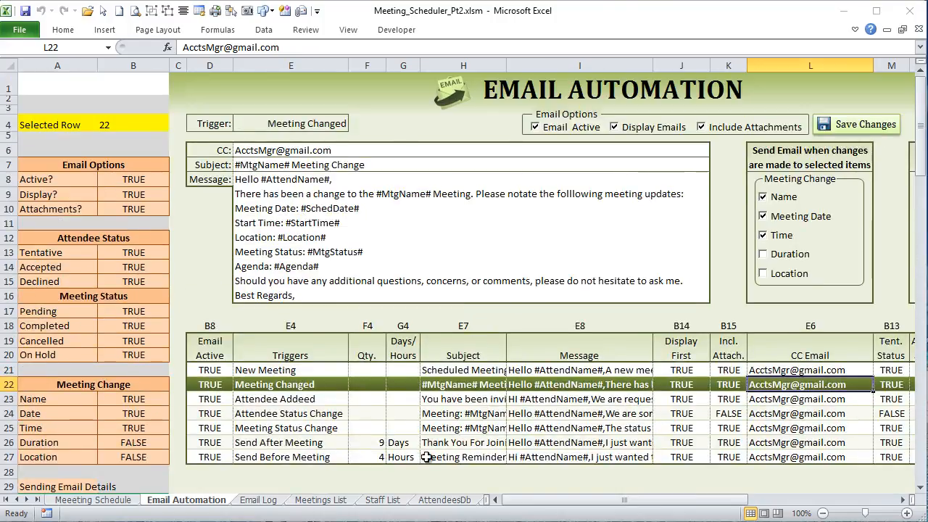
drag(279, 399, 281, 413)
click(278, 428)
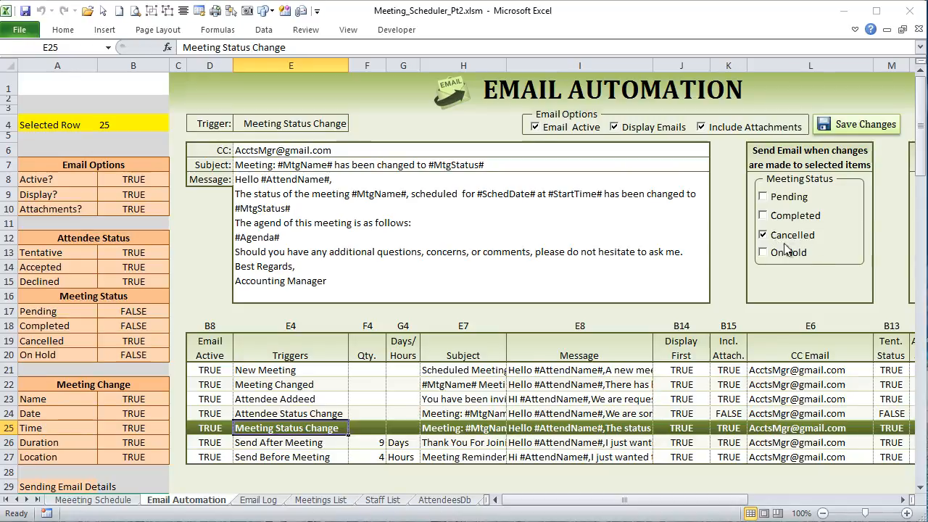
click(764, 253)
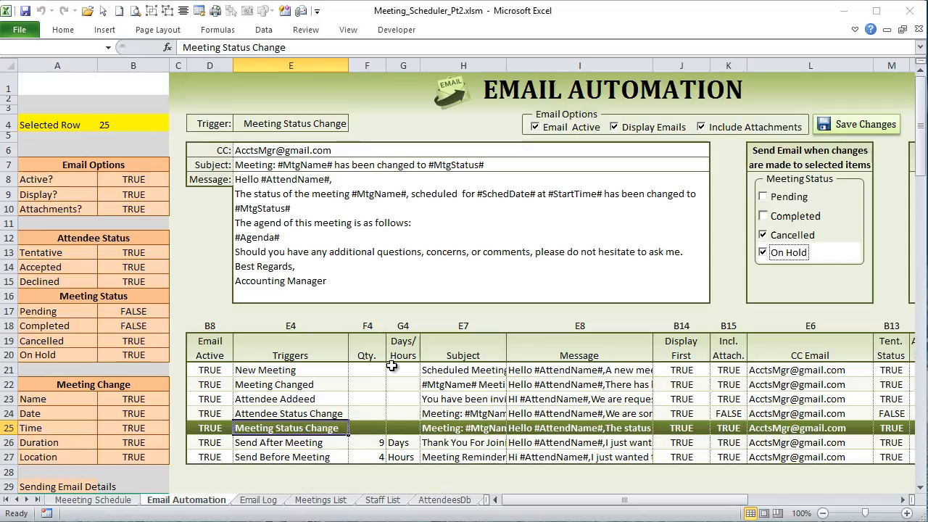
Load the August 9 Breakfast Meeting on the Meeting Schedule sheet, set its status to Pending and save the changes.
click(113, 504)
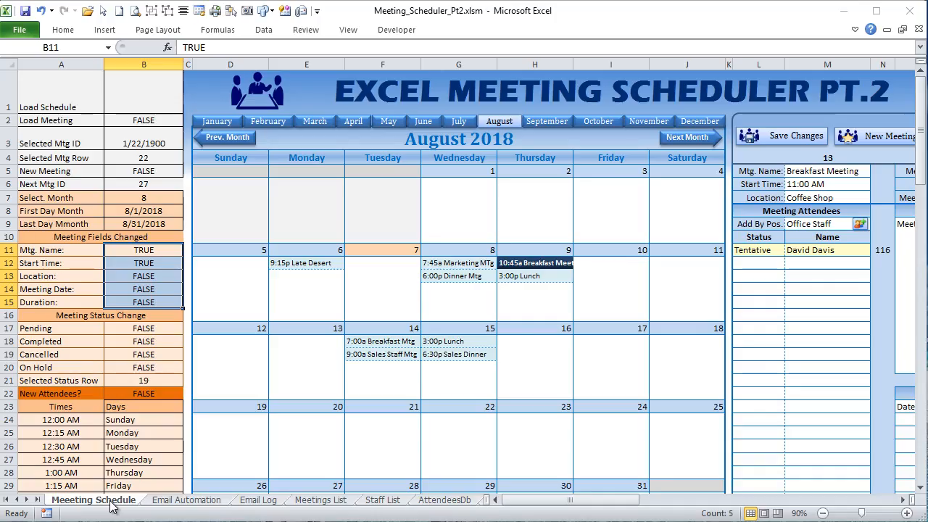
click(511, 263)
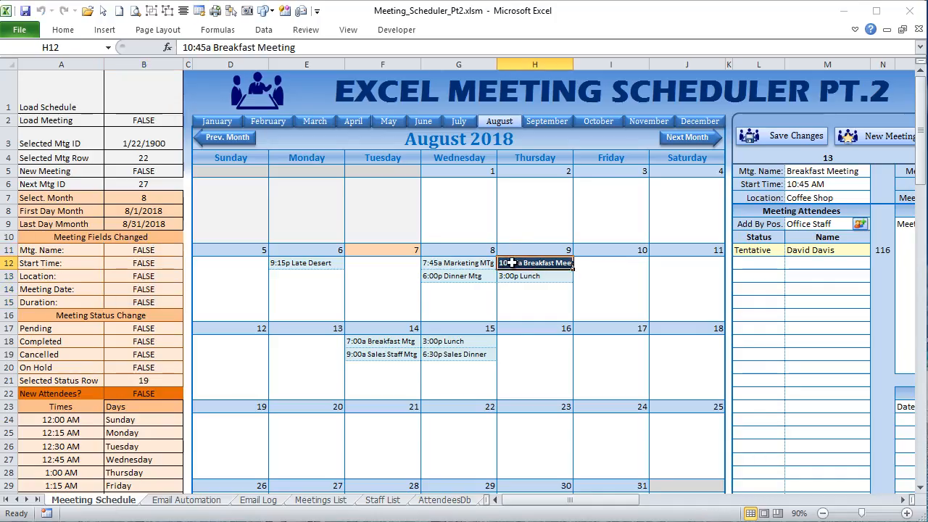
drag(593, 501, 628, 501)
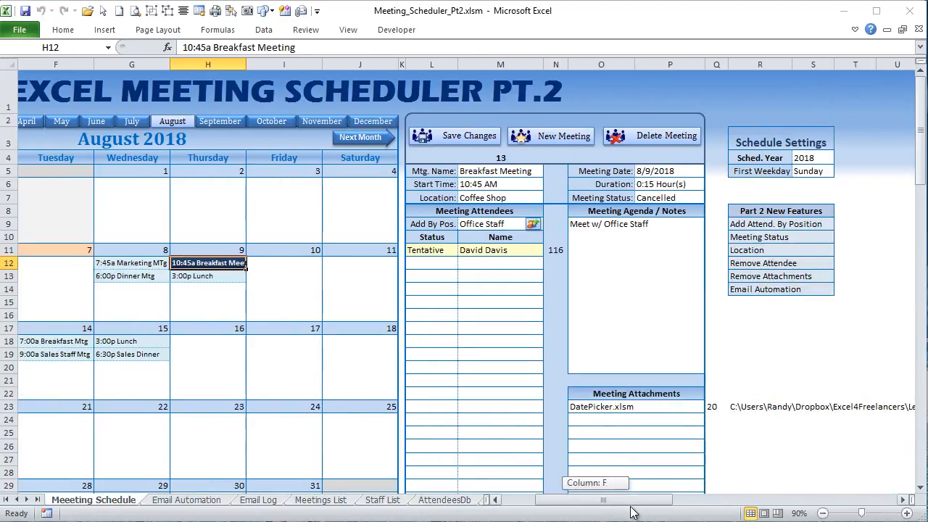
click(705, 198)
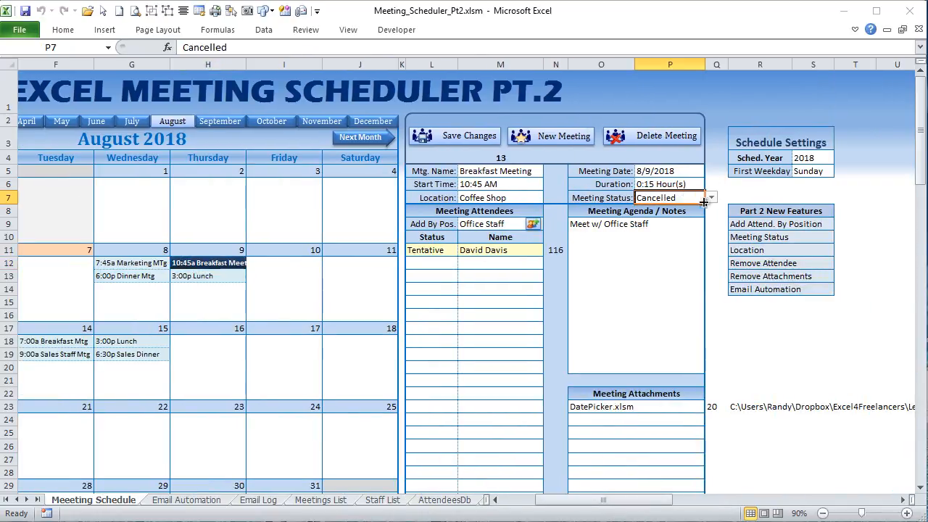
click(712, 198)
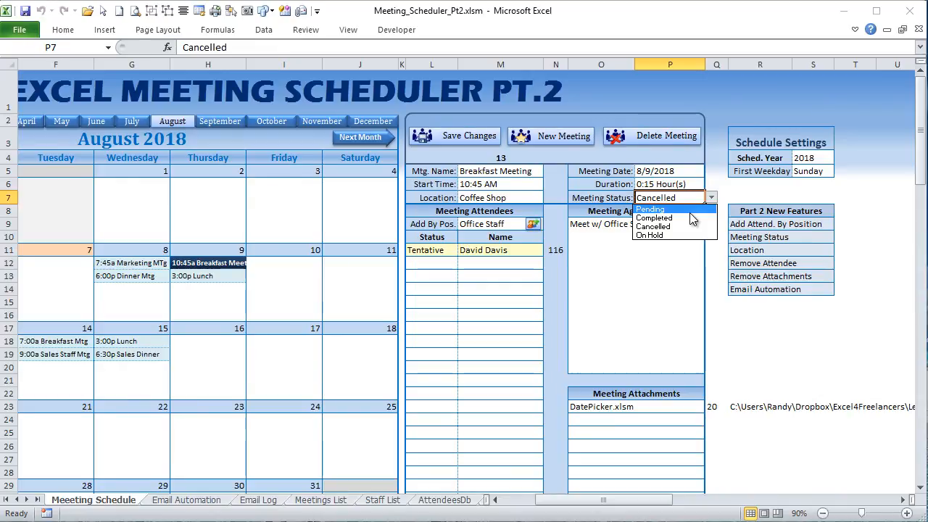
click(689, 211)
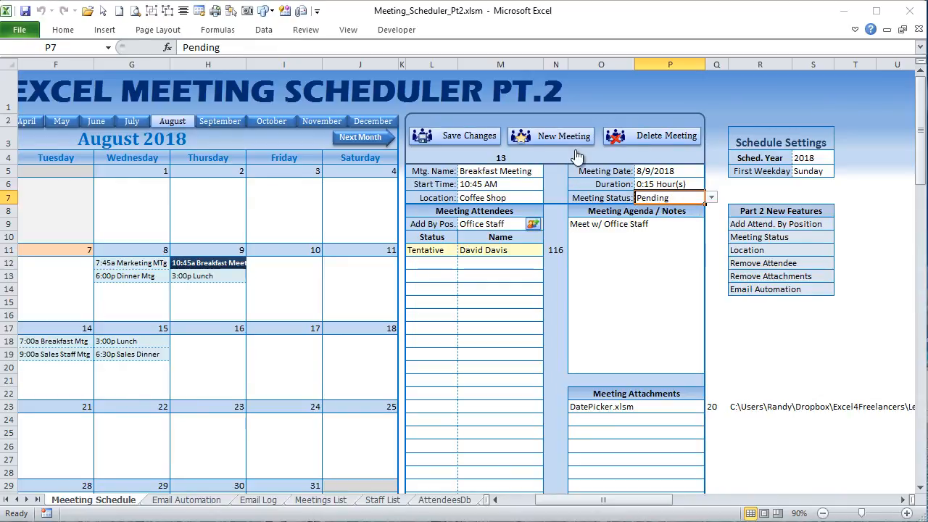
click(473, 139)
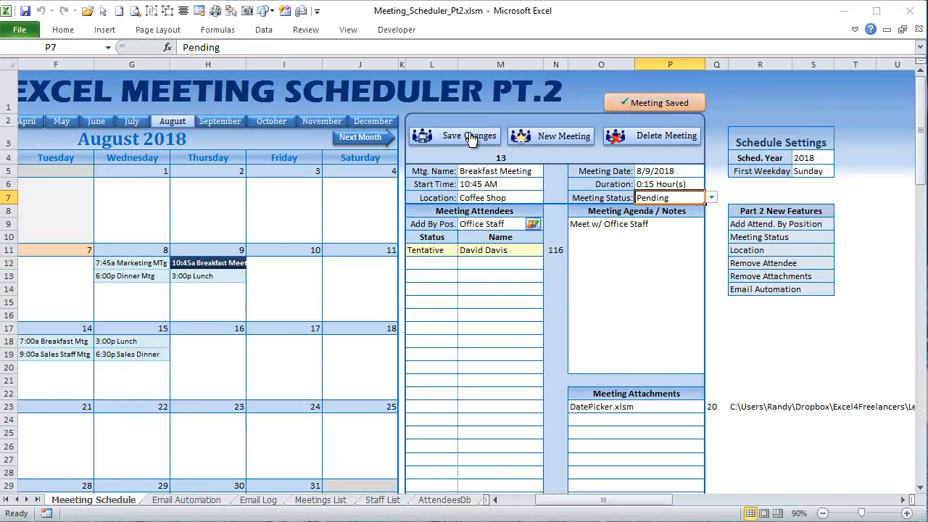
Save the Breakfast Meeting with the status Cancelled, review the generated status email's text and discard the email without saving.
click(712, 198)
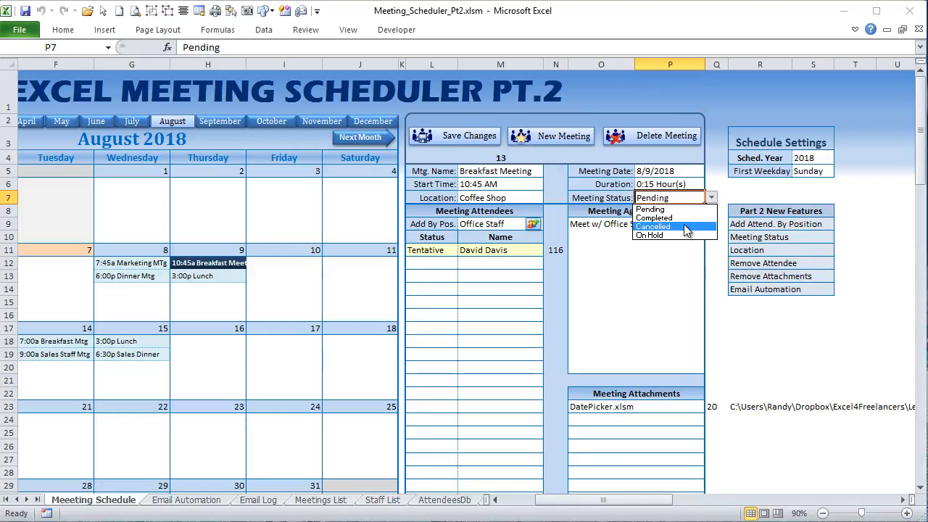
click(684, 225)
click(464, 135)
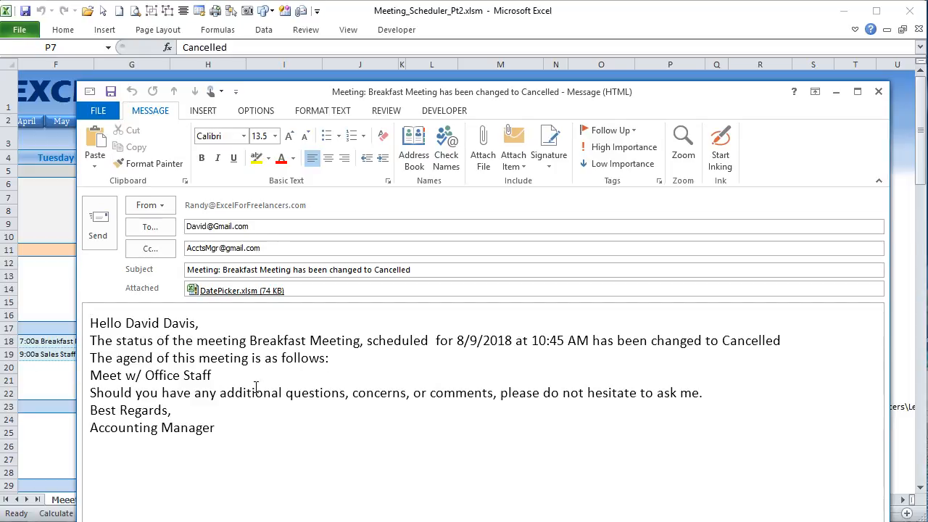
drag(240, 426, 82, 319)
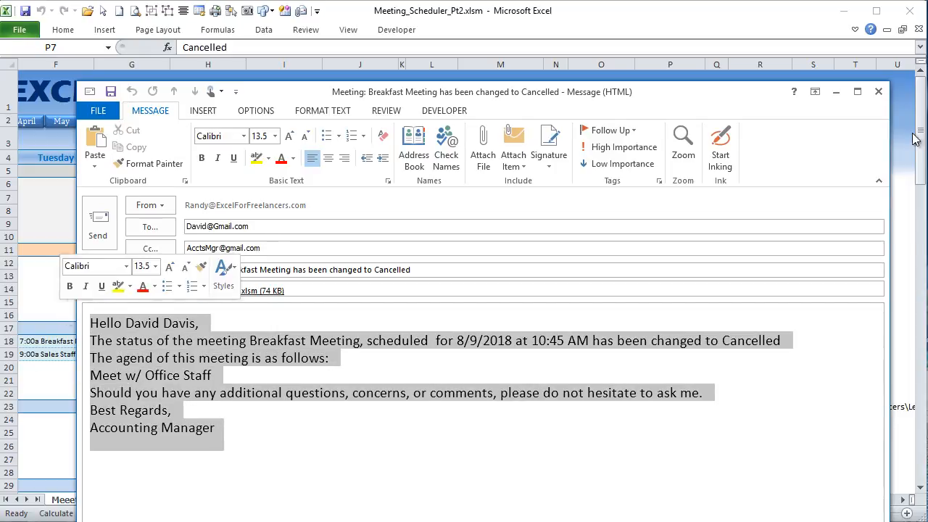
click(879, 92)
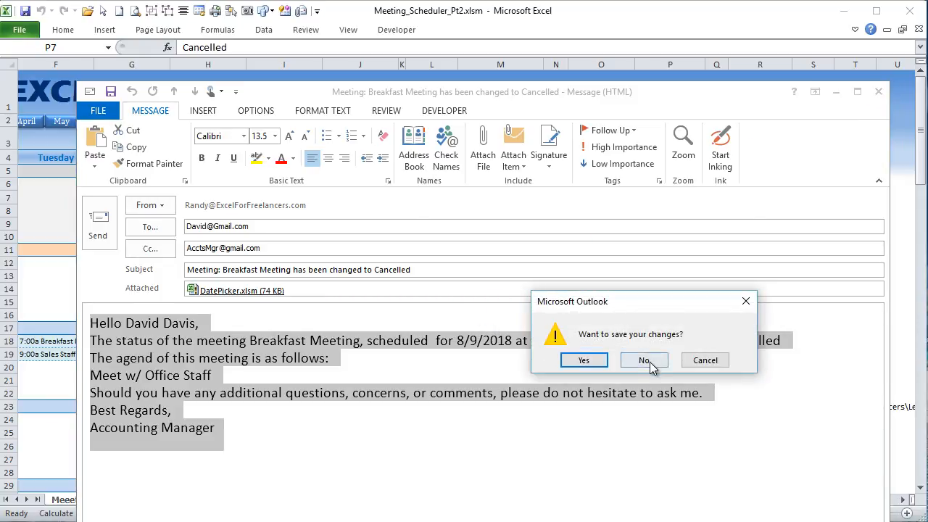
click(644, 360)
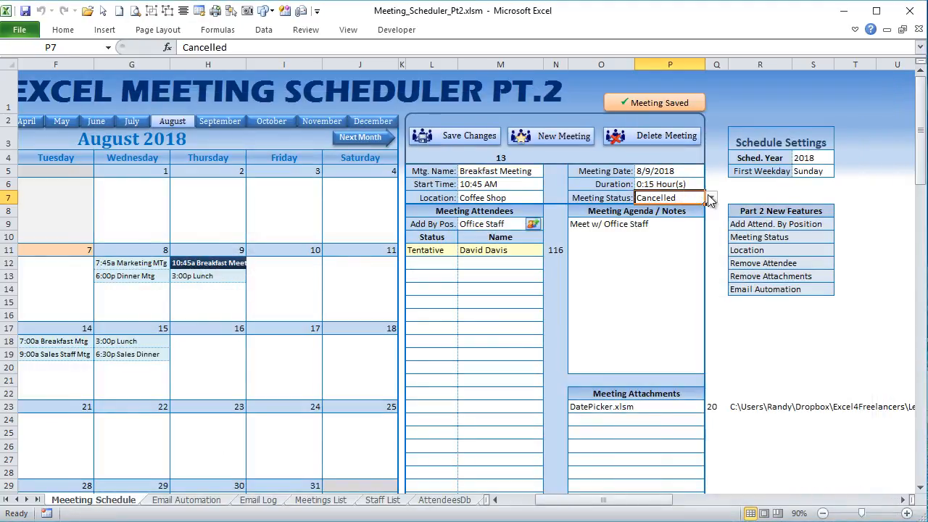
Save the Breakfast Meeting with the status On Hold and close the generated status email without saving it.
click(710, 198)
click(676, 234)
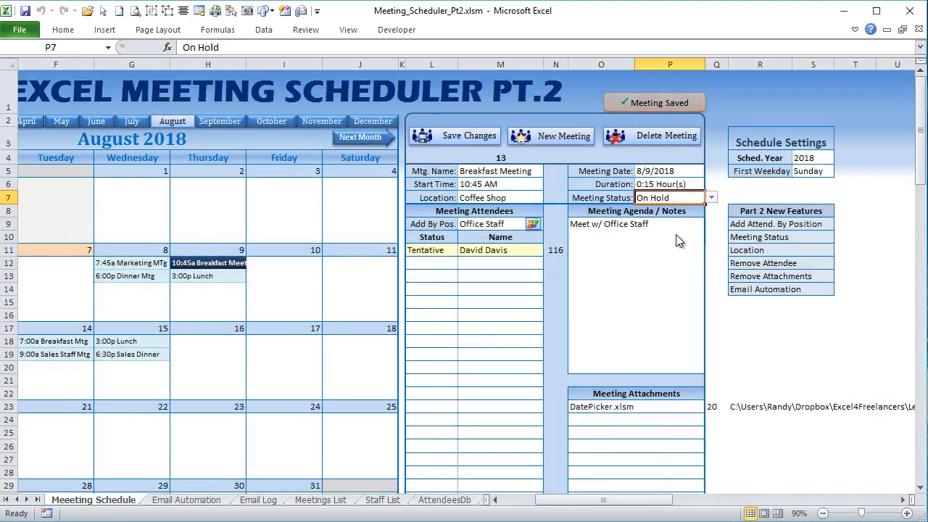
click(463, 139)
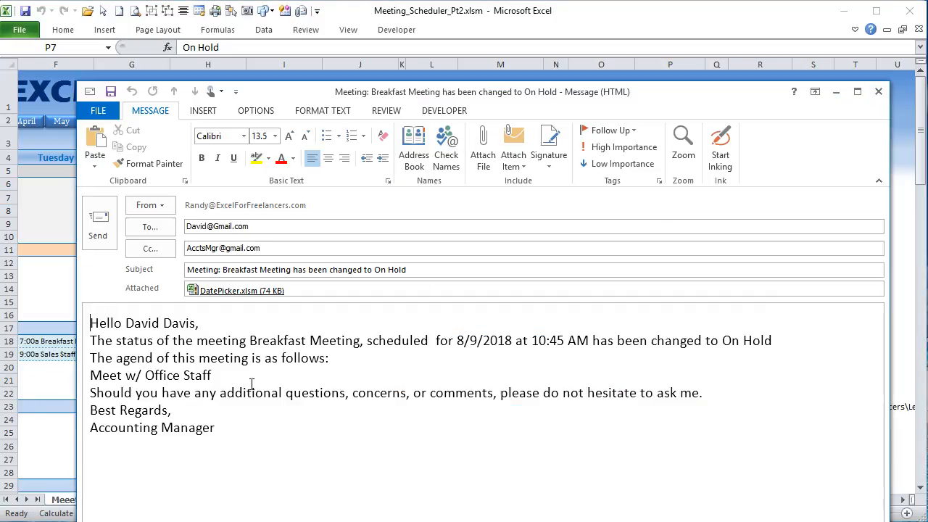
click(878, 94)
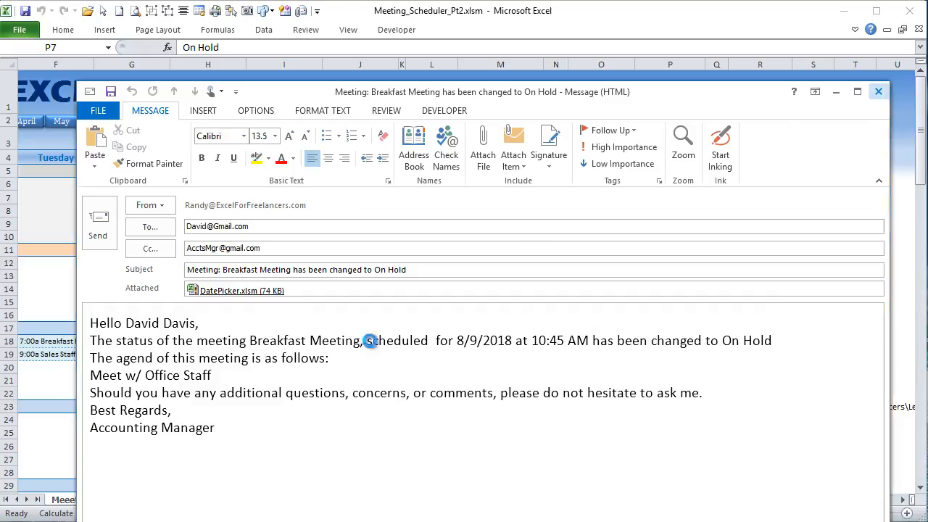
click(628, 363)
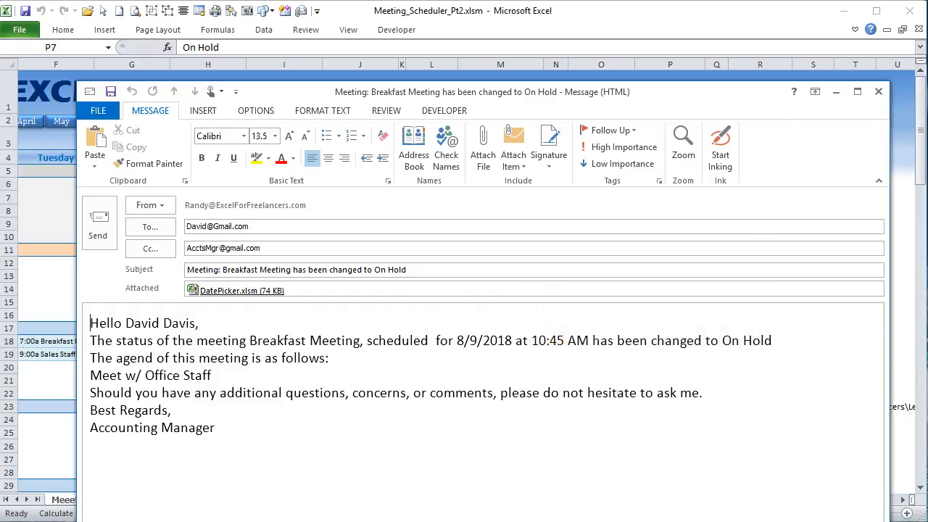
Return to the Email Automation sheet and compare the Meeting Status settings in B17:B20 with the trigger's status checkboxes.
click(187, 500)
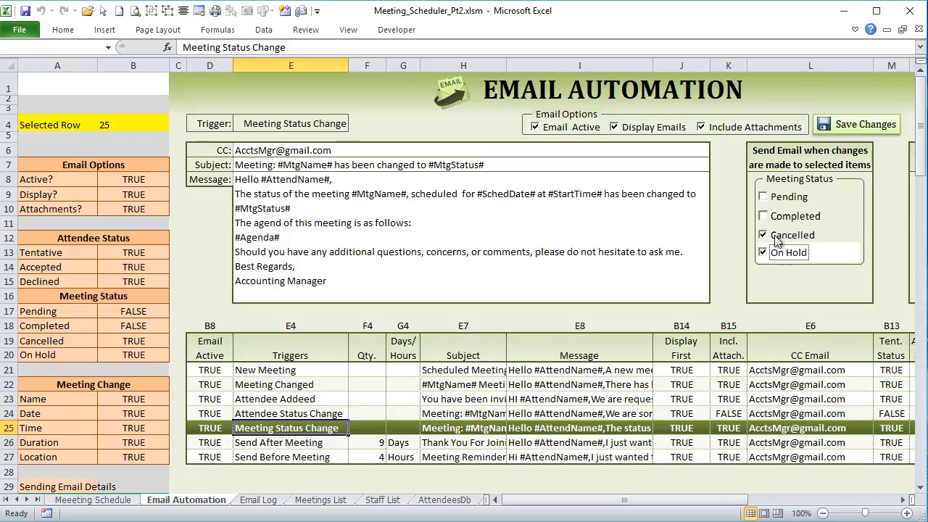
click(116, 310)
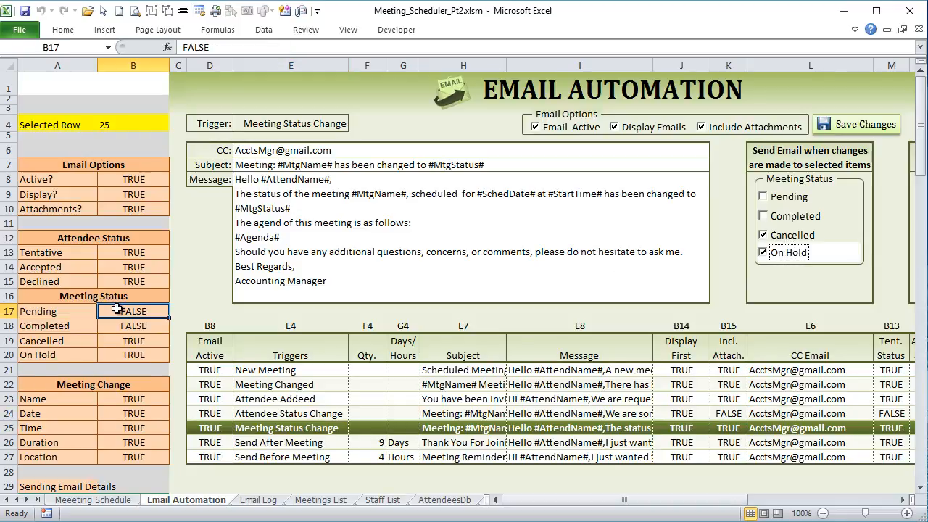
drag(125, 348, 80, 359)
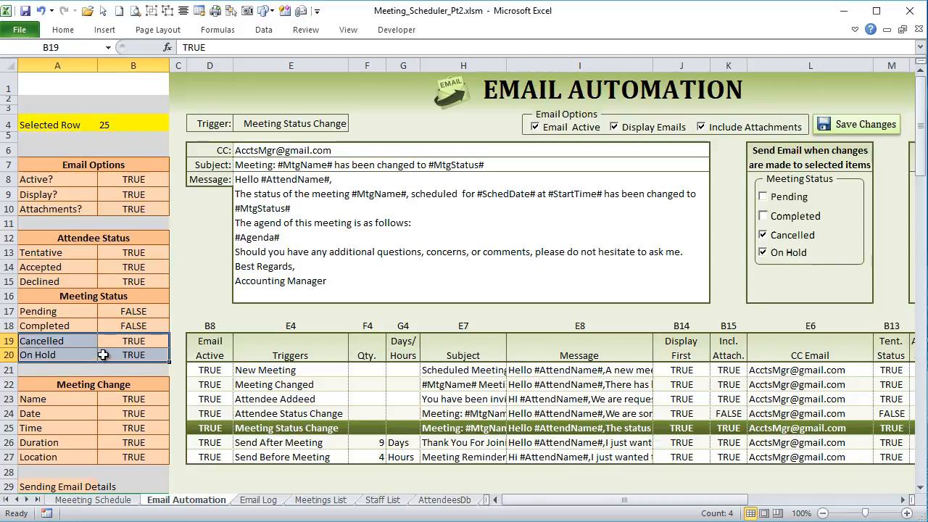
drag(41, 308, 109, 324)
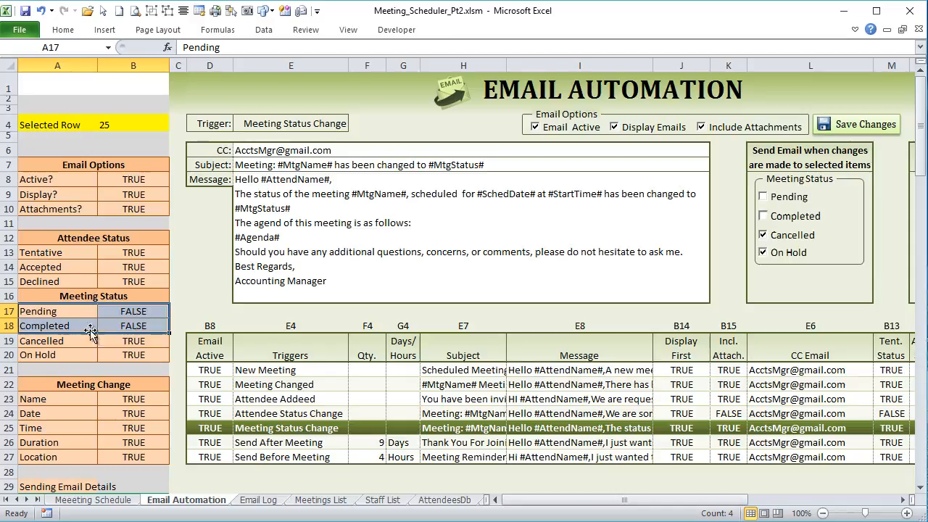
Check the Meeting Status Change flags in B17:B20 on the Meeting Schedule sheet against the Breakfast Meeting's status field.
click(90, 500)
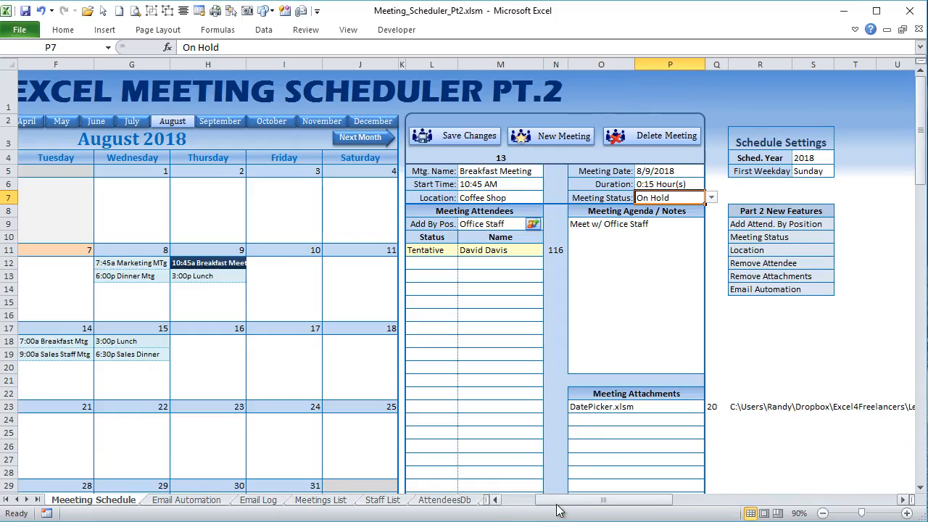
scroll(476, 508, left, 5)
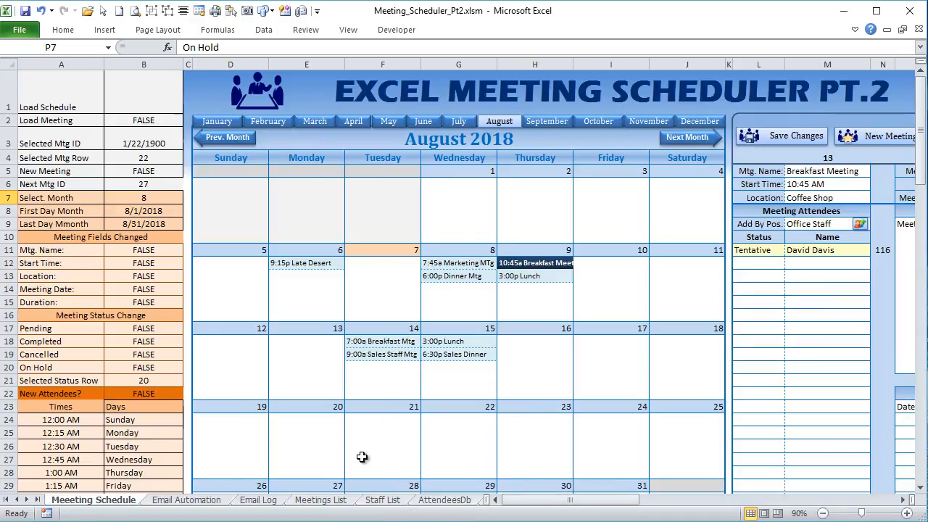
scroll(358, 467, down, 2)
scroll(358, 467, up, 2)
drag(515, 500, 551, 508)
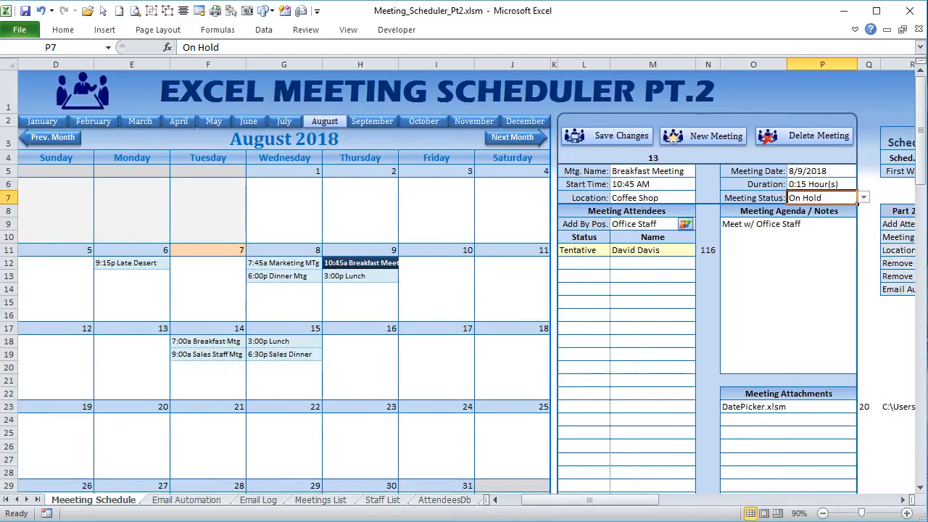
Examine the Email_MtgStatusChange conditions that pair Sheet5 settings B17:B20 with Sheet1 status flags B17:B20.
key(alt+F11)
click(358, 324)
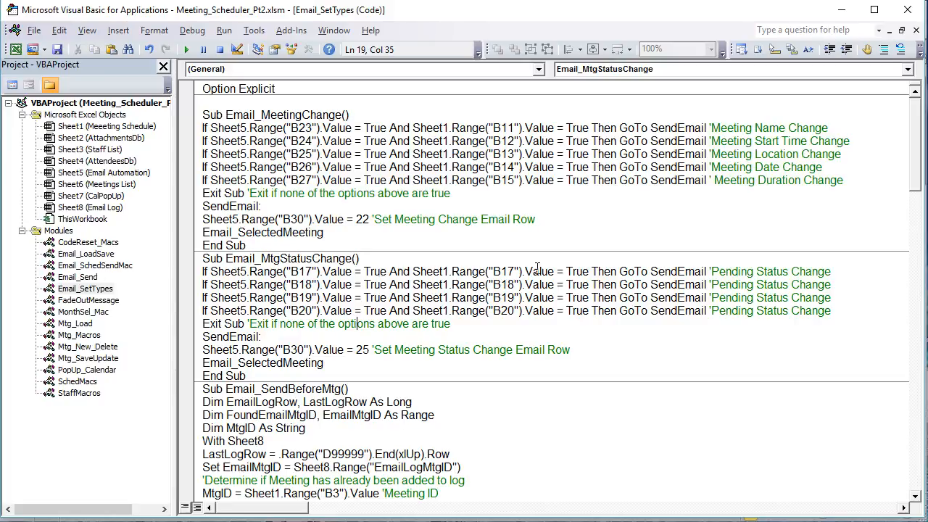
drag(557, 271, 428, 271)
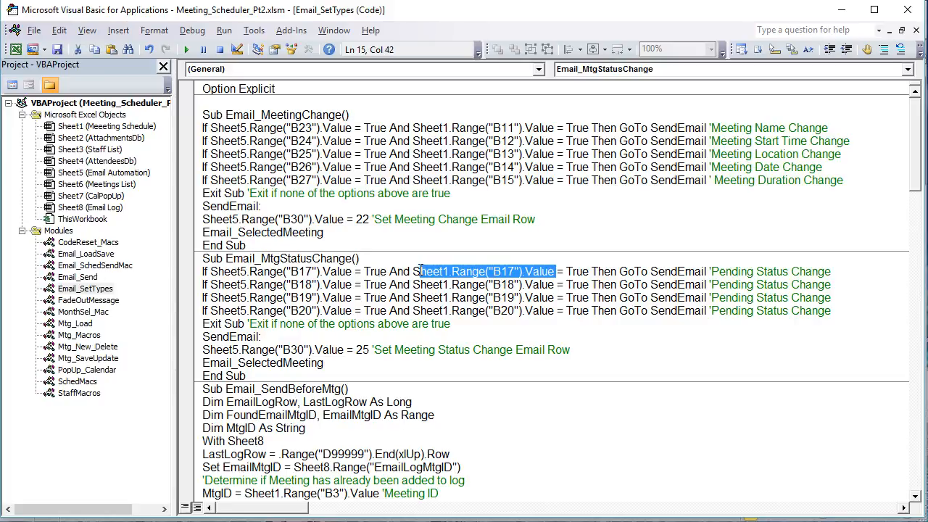
click(530, 297)
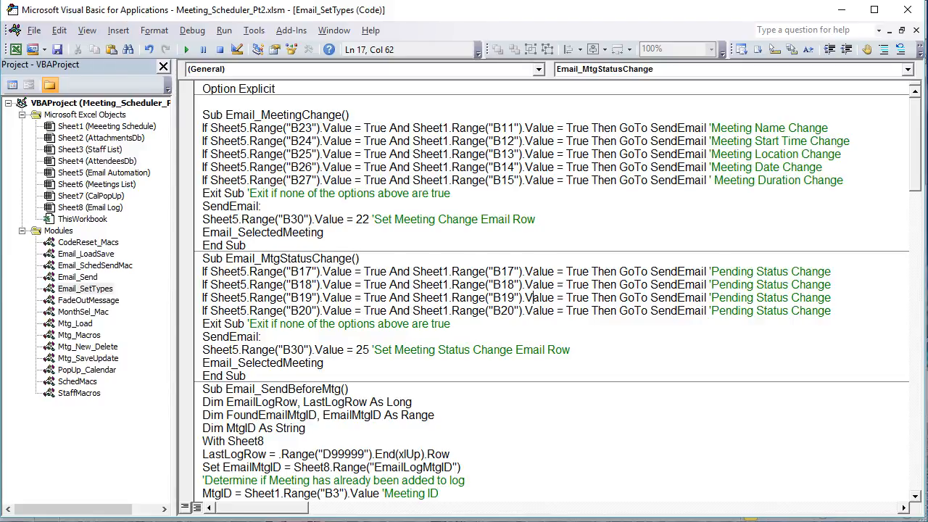
Return to the Meeting Schedule sheet in Excel and review the Meeting Status Change flags in B17:B20.
key(alt+F11)
drag(561, 499, 540, 500)
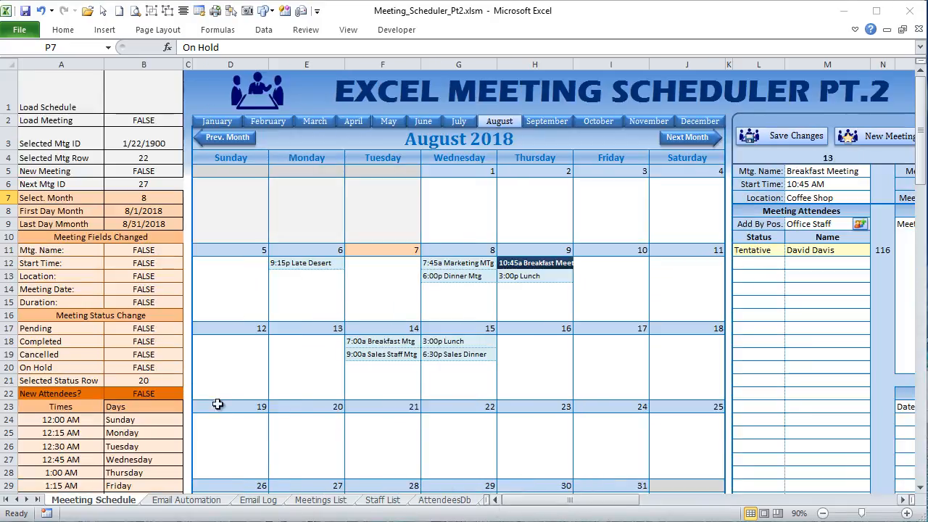
drag(56, 334, 143, 370)
drag(145, 330, 148, 364)
click(148, 366)
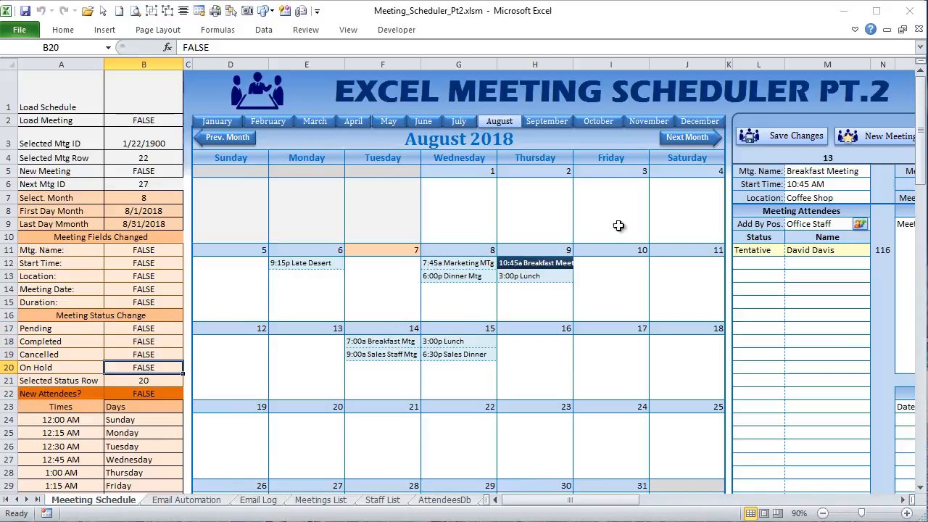
Set the Breakfast Meeting's status to Cancelled.
drag(628, 499, 662, 501)
click(690, 198)
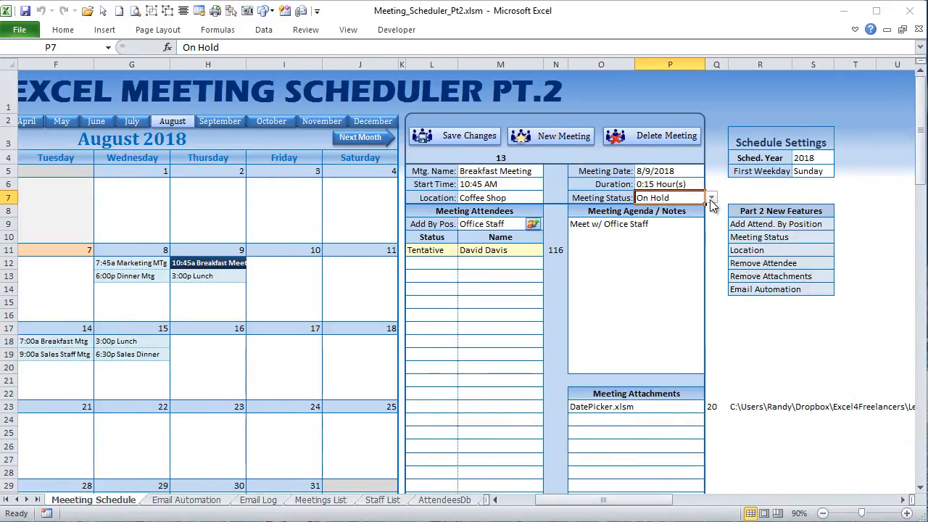
click(711, 198)
click(683, 226)
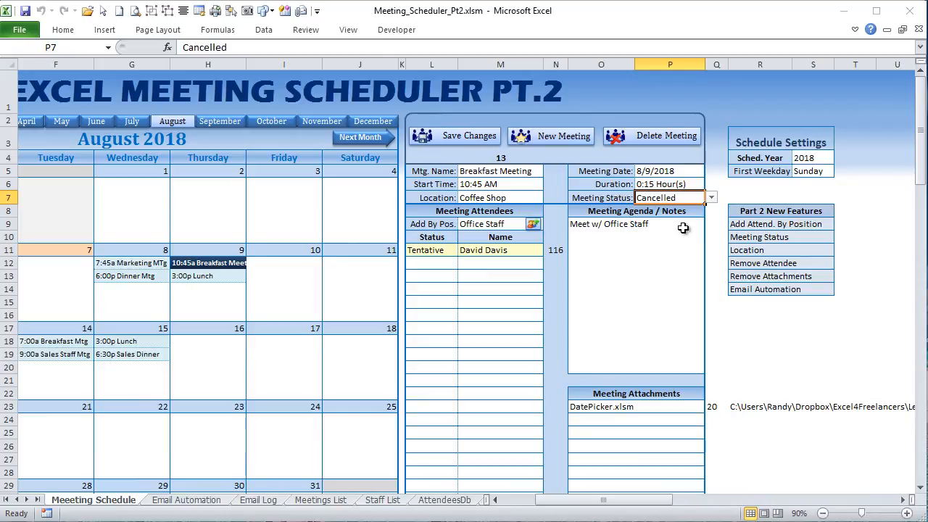
Check the Cancelled flag in B19 and compare it with the Cancelled setting in B19 on the Email Automation sheet.
drag(655, 502, 534, 502)
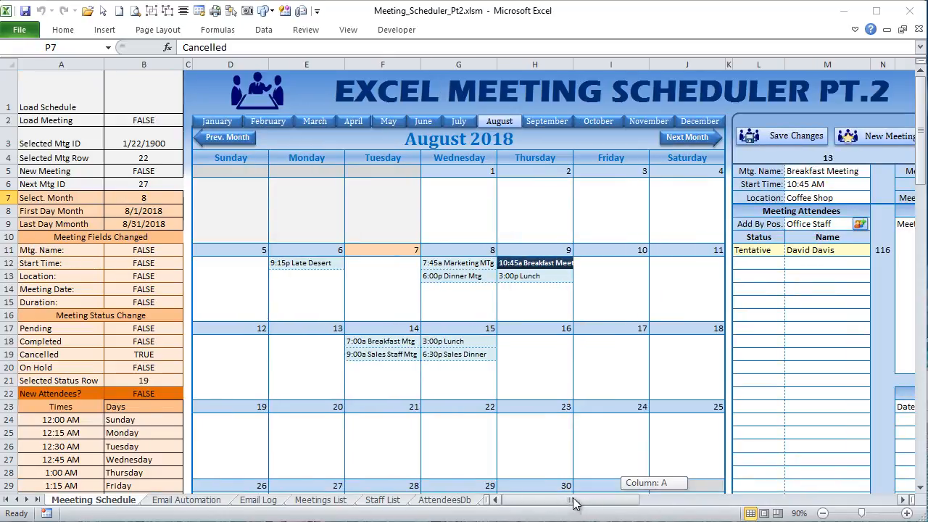
drag(126, 356, 75, 354)
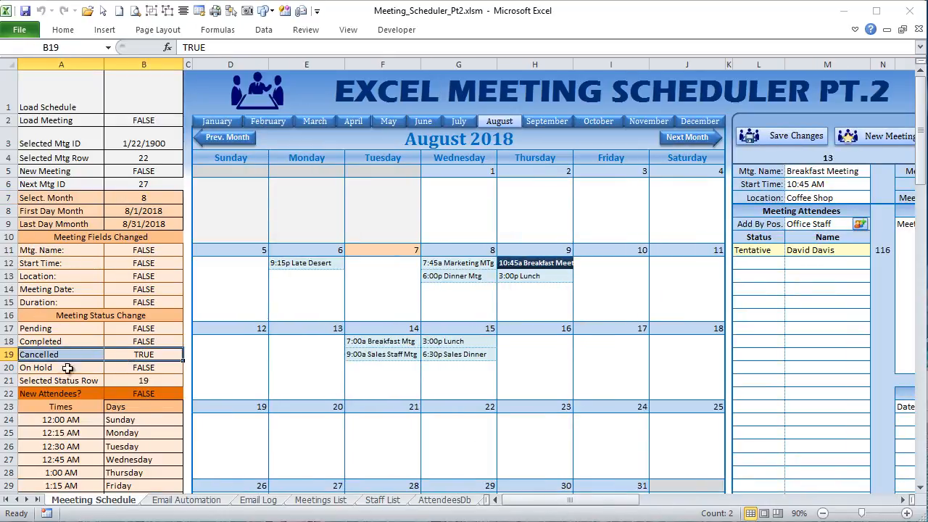
click(74, 352)
click(124, 354)
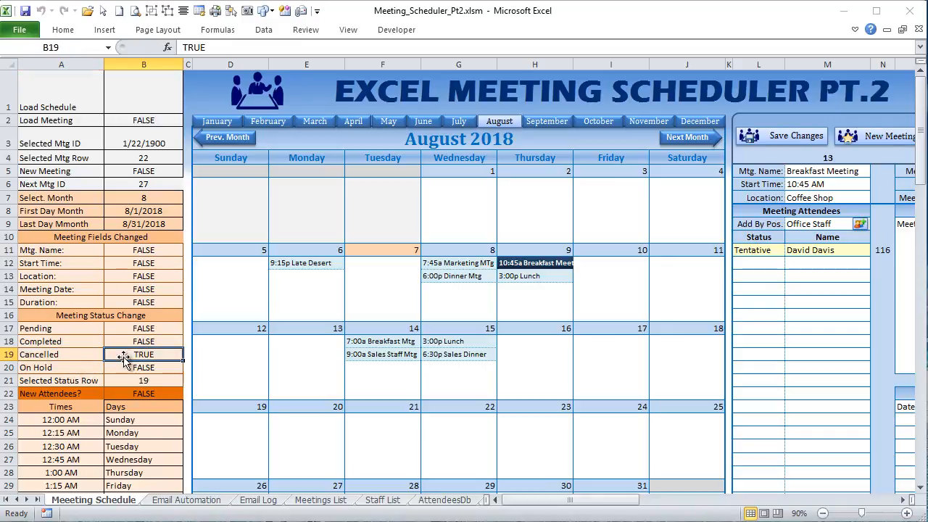
click(187, 501)
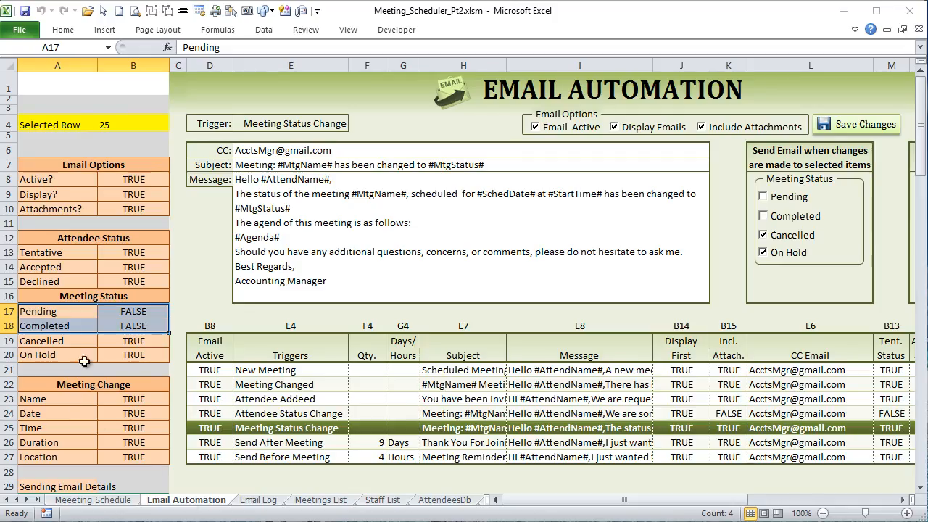
click(128, 342)
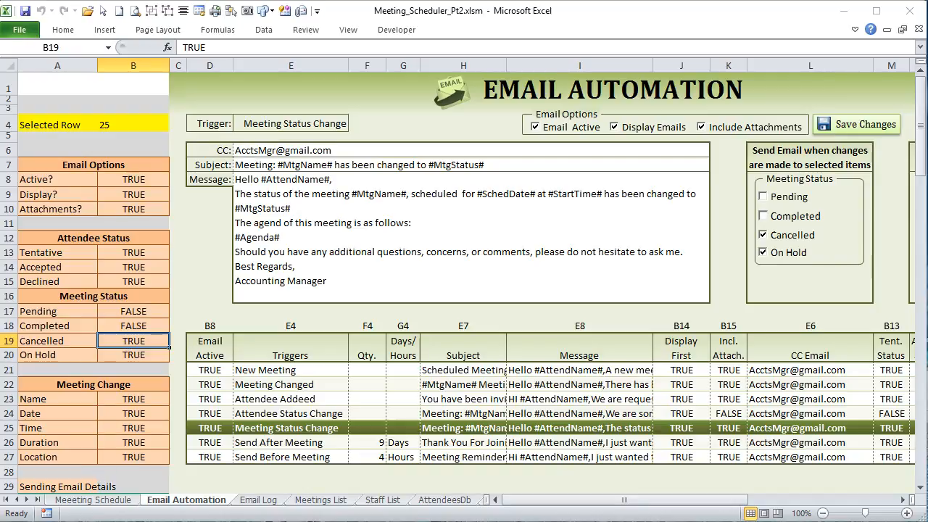
Examine the B19 condition in Email_MtgStatusChange and check the B19 cells it tests on the Email Automation and Meeting Schedule sheets.
key(alt+F11)
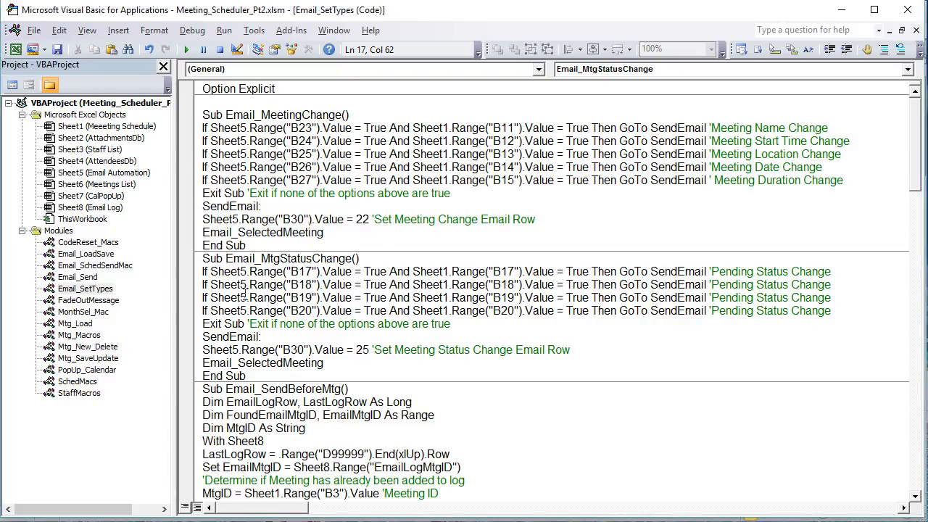
drag(841, 295, 200, 298)
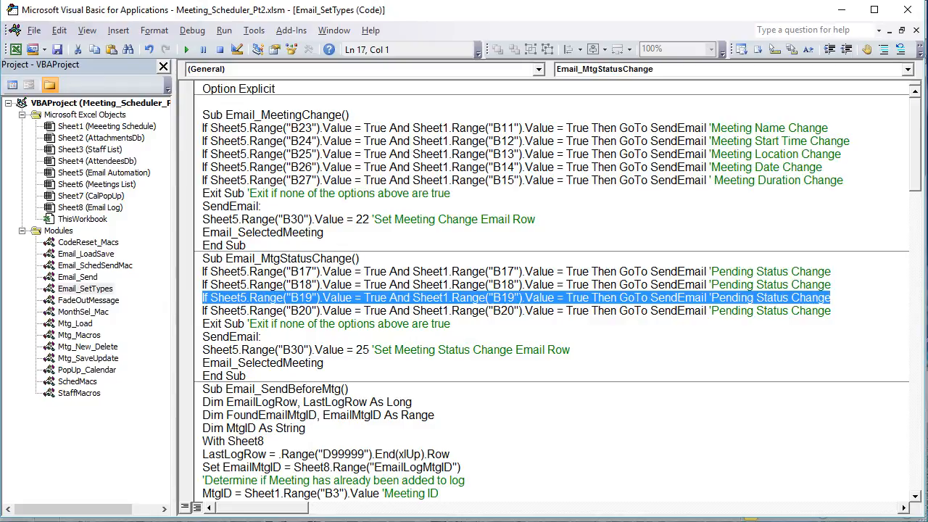
key(alt+F11)
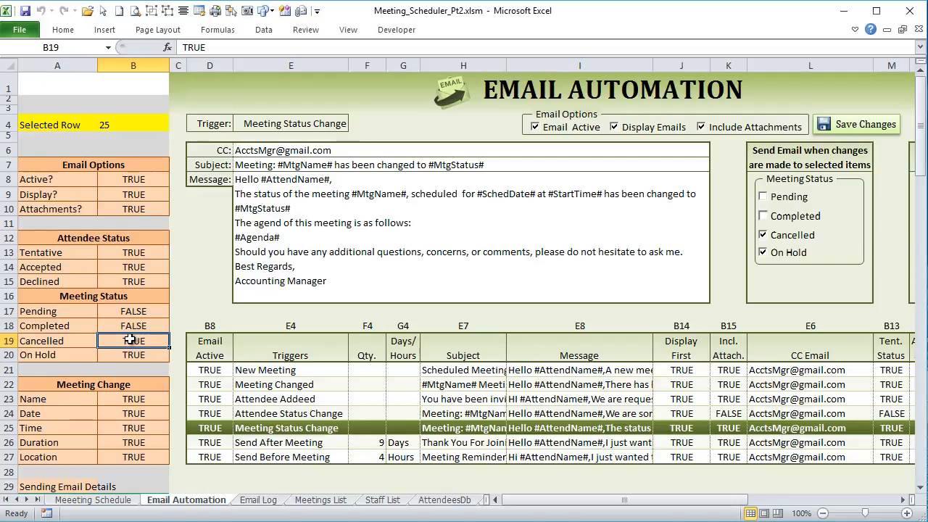
key(ctrl+Page_Up)
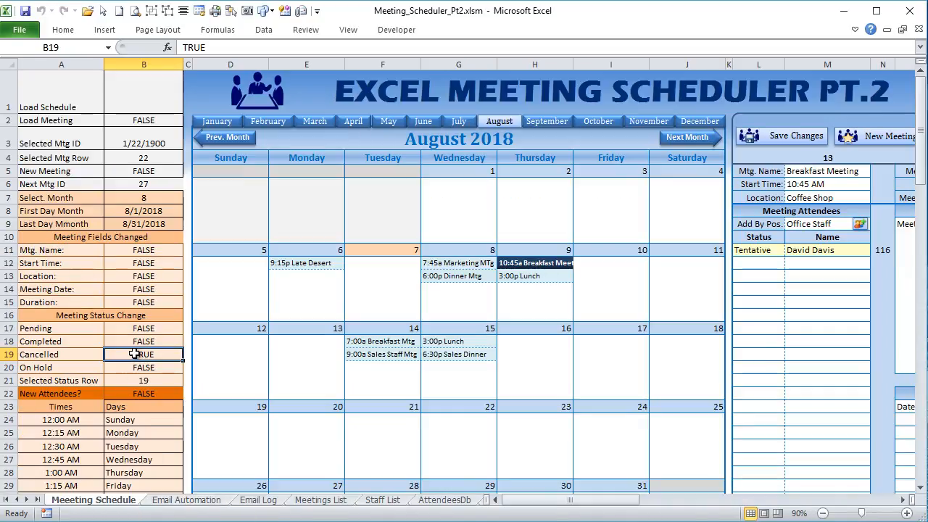
key(ctrl+Page_Down)
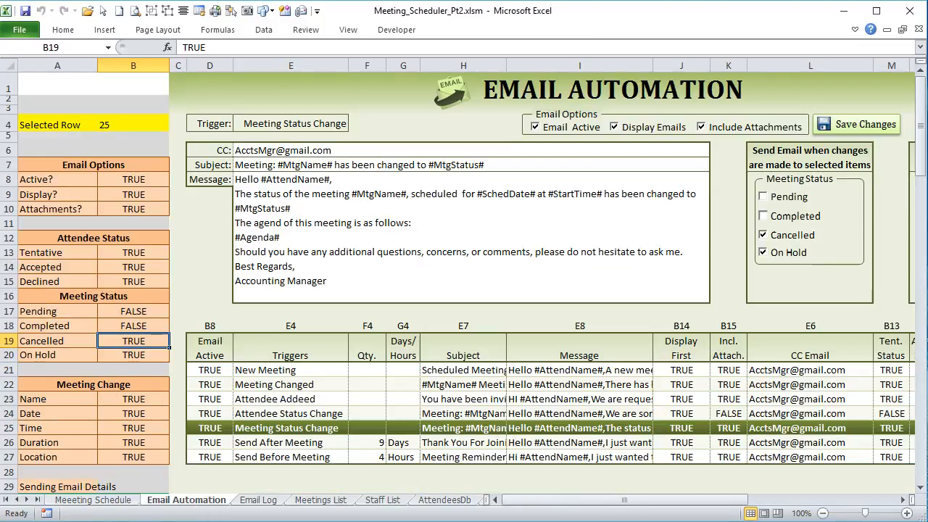
Examine the SendEmail block that sets Sheet5 B30 to 25 and locate the Meeting Status Change trigger in row 25 of Email Automation.
key(alt+F11)
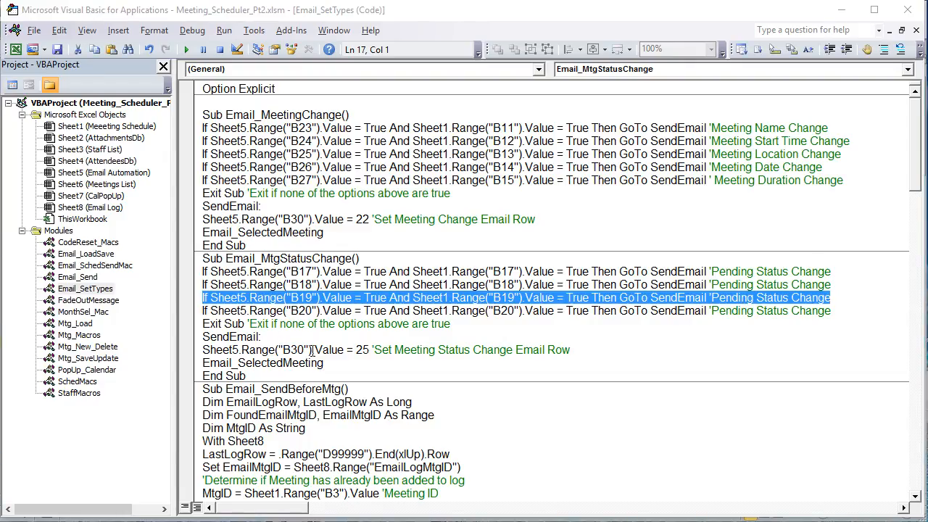
drag(345, 361, 196, 364)
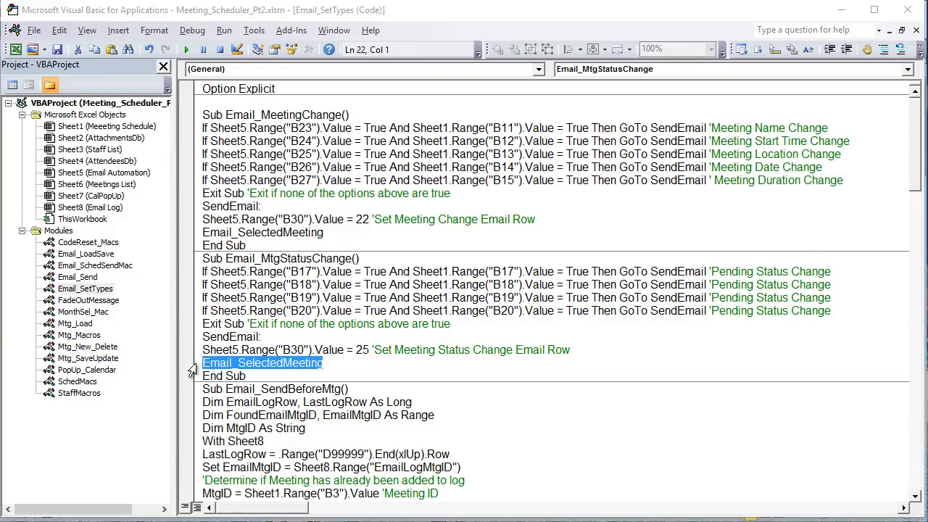
drag(367, 348, 205, 364)
drag(370, 348, 356, 348)
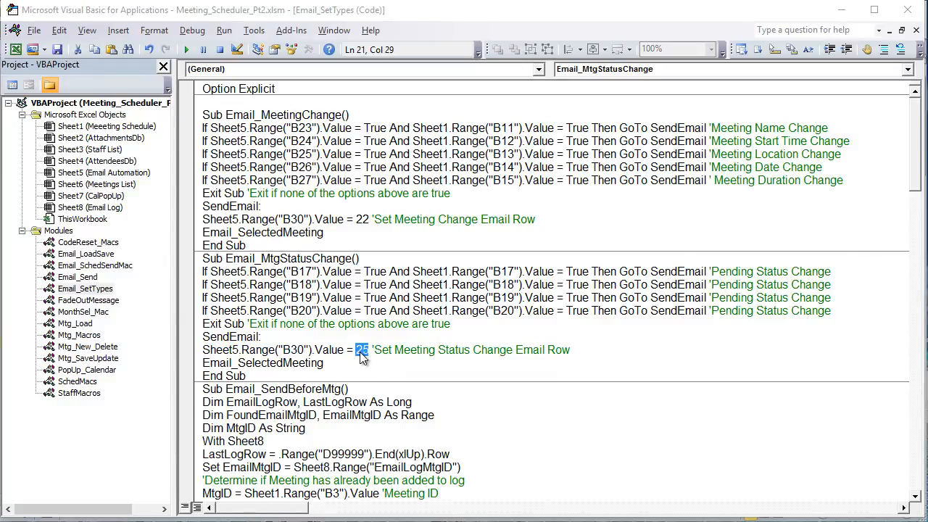
key(alt+F11)
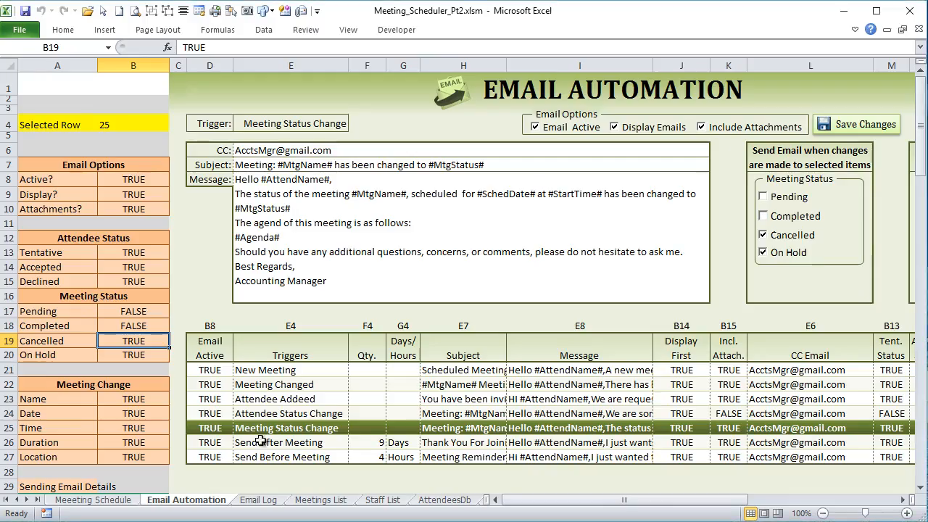
click(7, 427)
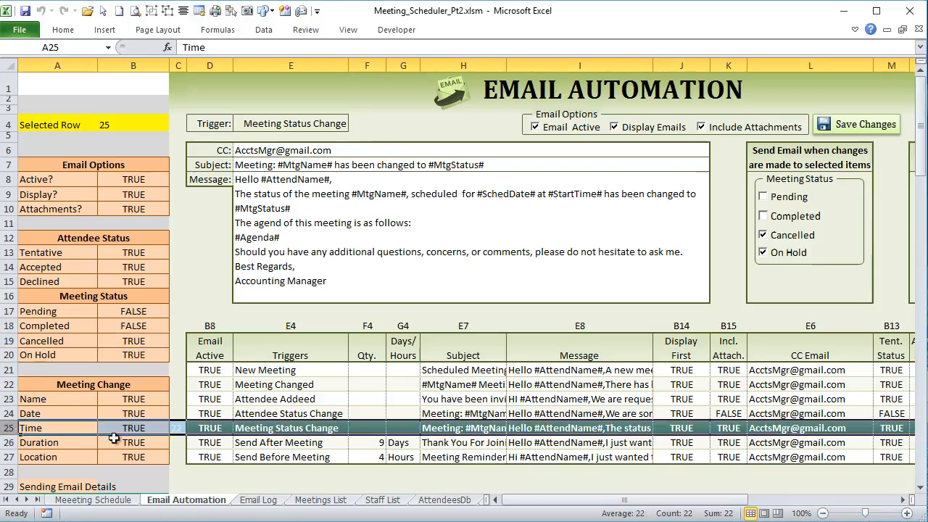
click(206, 432)
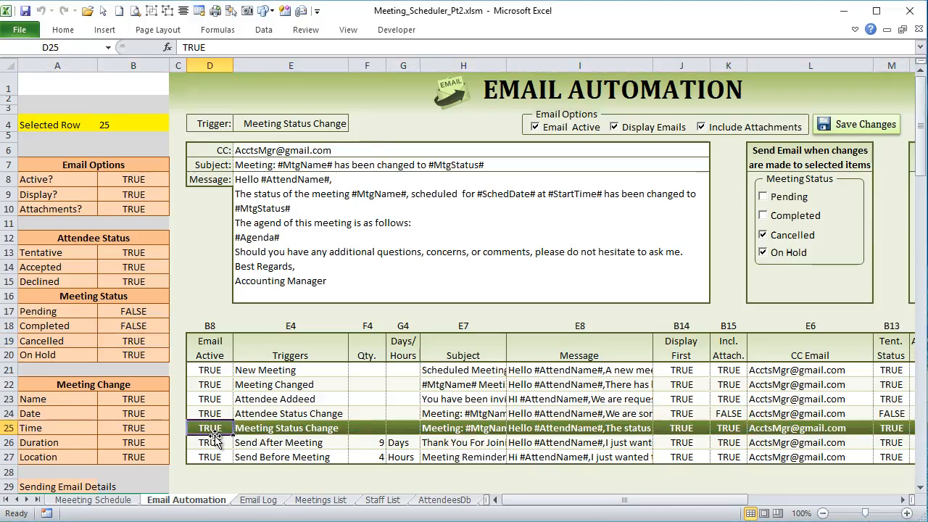
Set the font color of the hidden numbers in C19:C27 to Automatic.
click(177, 340)
drag(177, 340, 178, 457)
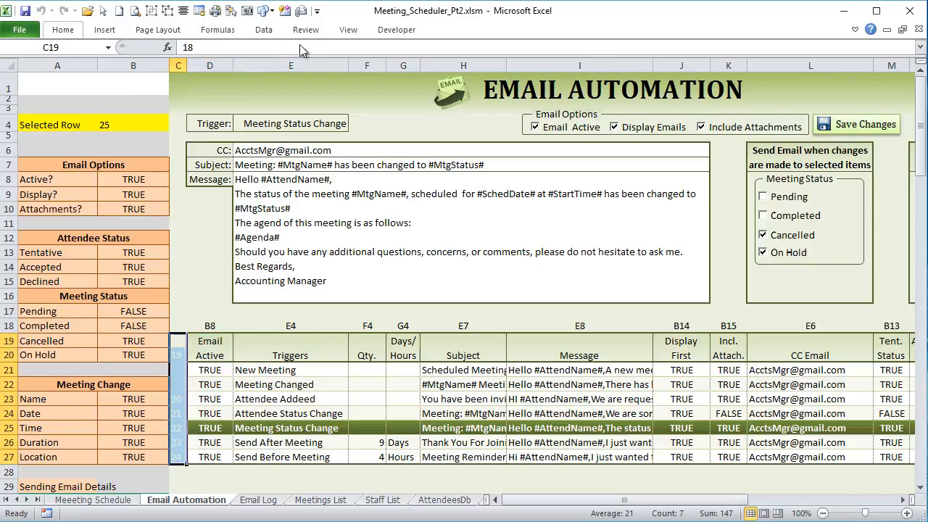
click(63, 30)
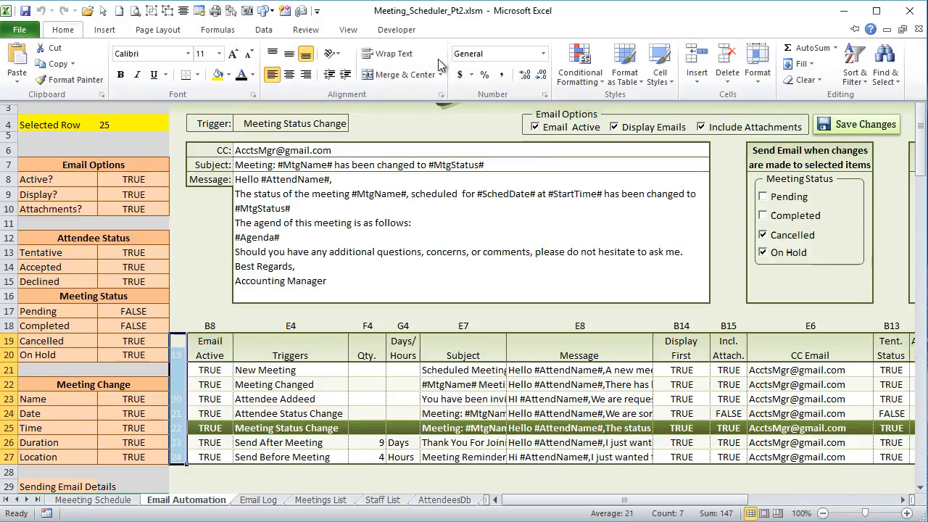
click(251, 74)
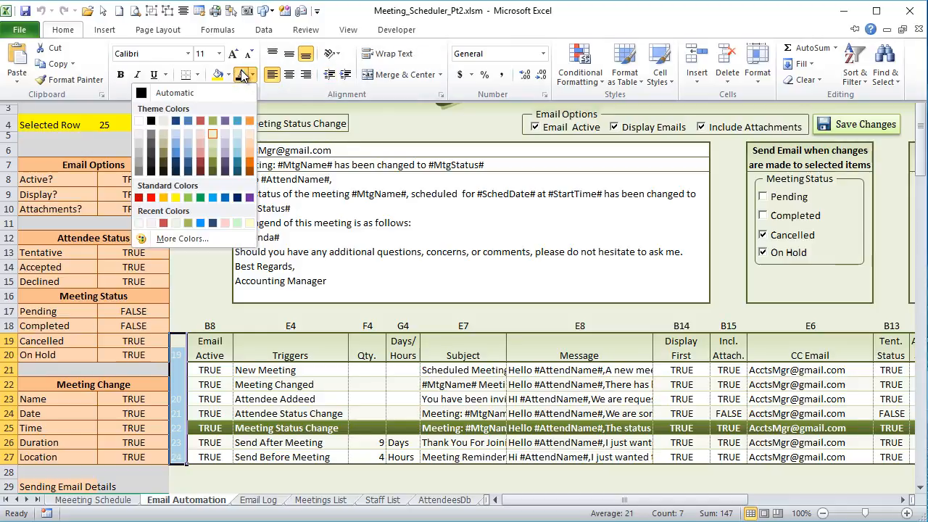
click(174, 93)
click(221, 240)
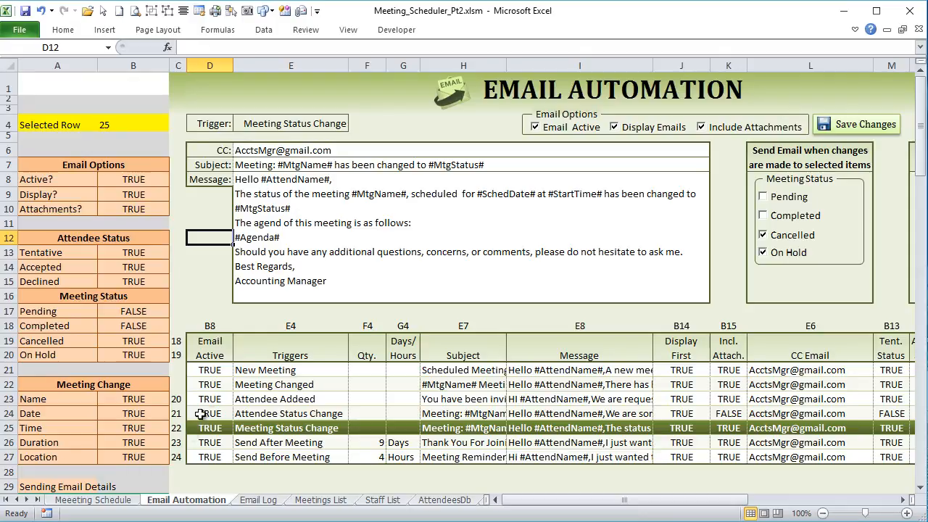
Load the Attendee Added trigger in row 23 and inspect the column numbers in C23 and C24.
scroll(172, 409, down, 3)
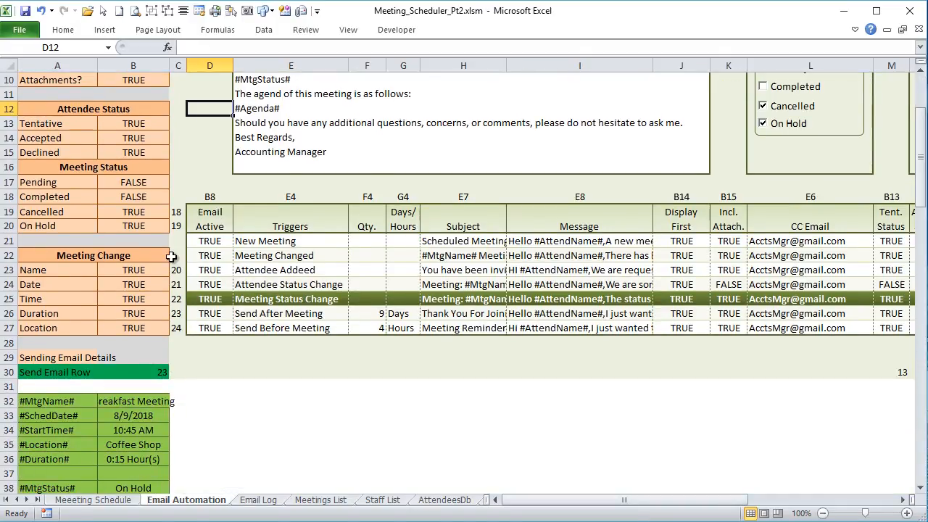
click(223, 266)
click(175, 270)
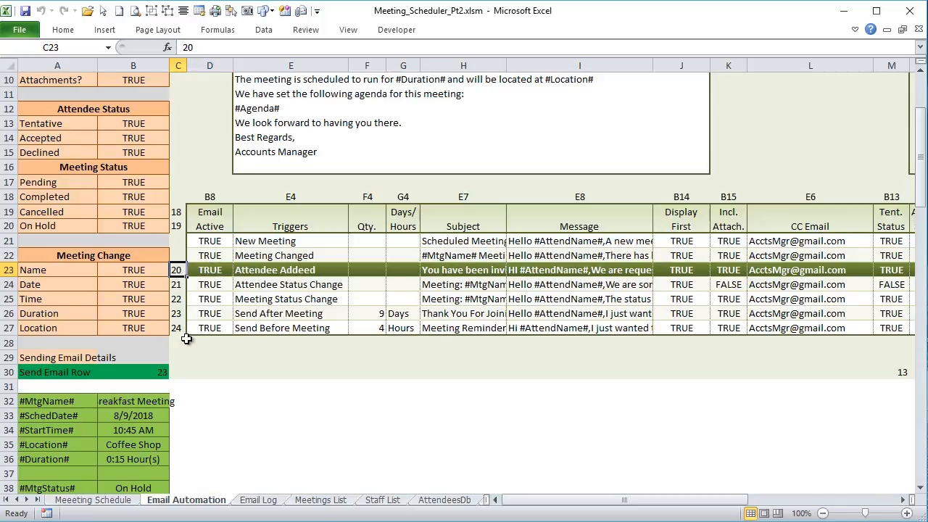
click(180, 284)
Enter =COLUMN() in D28 below the trigger table and fill it across to X28.
click(207, 346)
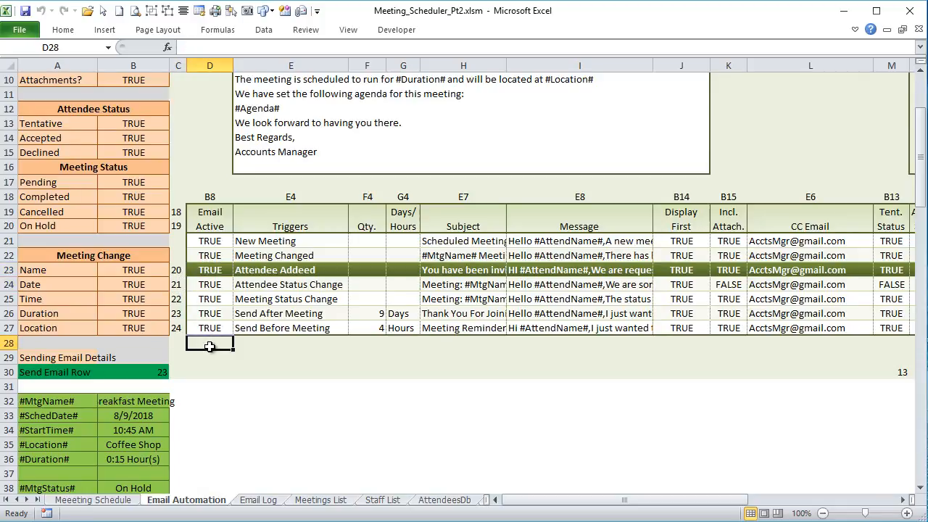
text(=col)
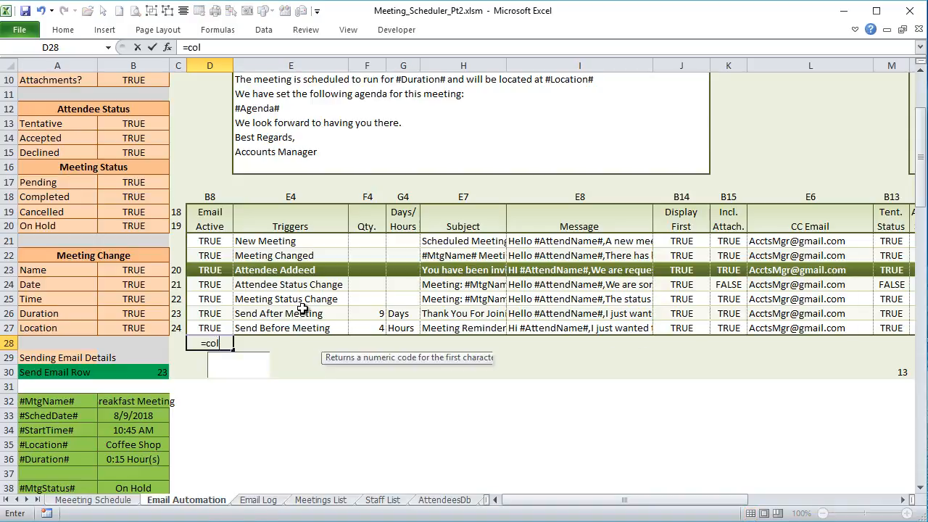
key(Tab)
text())
key(Return)
click(212, 345)
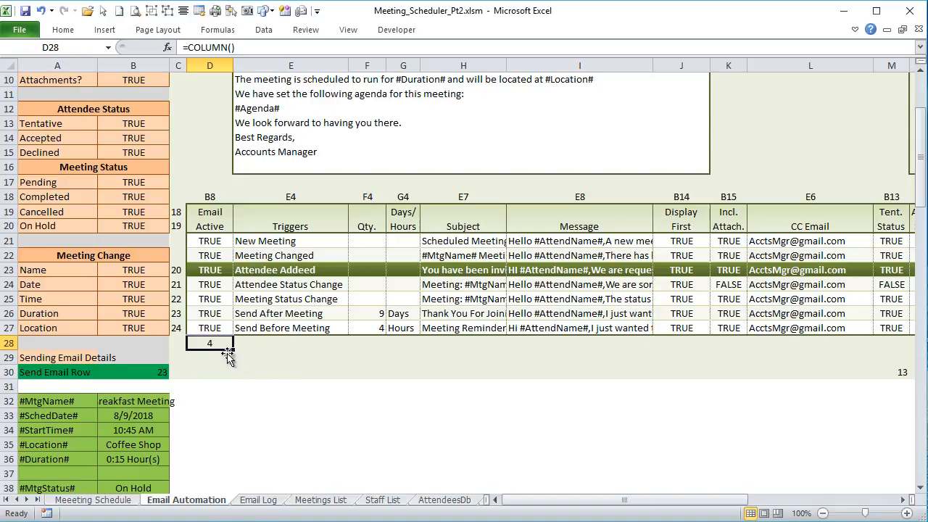
drag(235, 352, 771, 343)
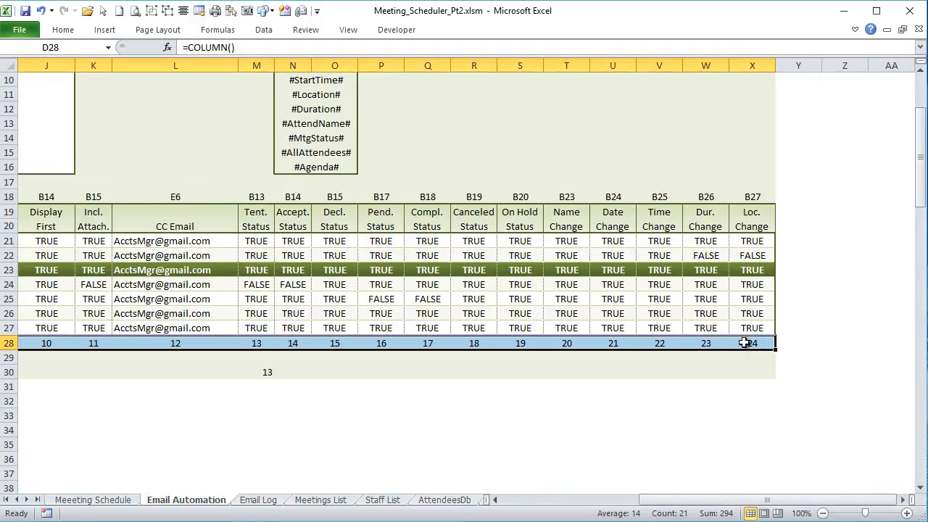
Check the On Hold Status column's number in row 28 and return to the Meeting Status settings beside column C.
drag(520, 216, 521, 344)
drag(660, 500, 364, 515)
drag(178, 225, 67, 216)
click(66, 215)
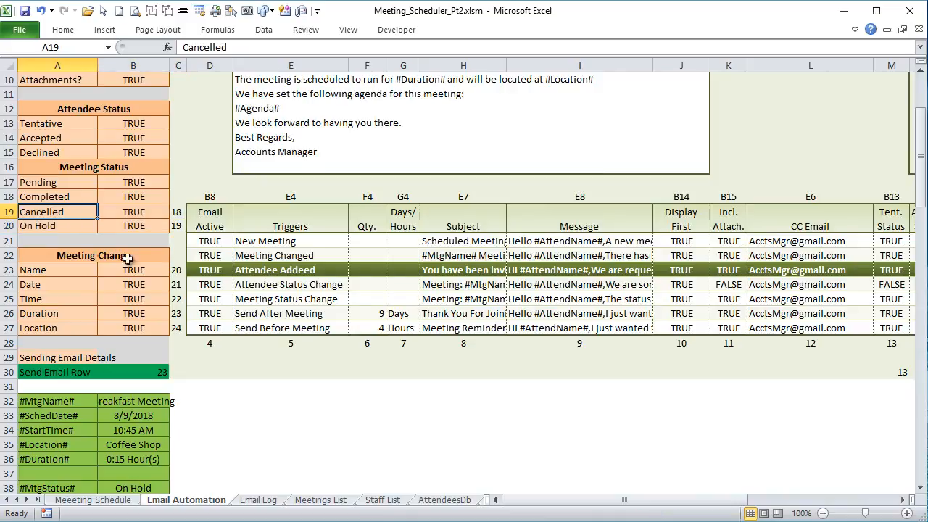
Compare the numbers in C19:C27 with the trigger table's column numbers in D28:X28.
drag(176, 213, 176, 328)
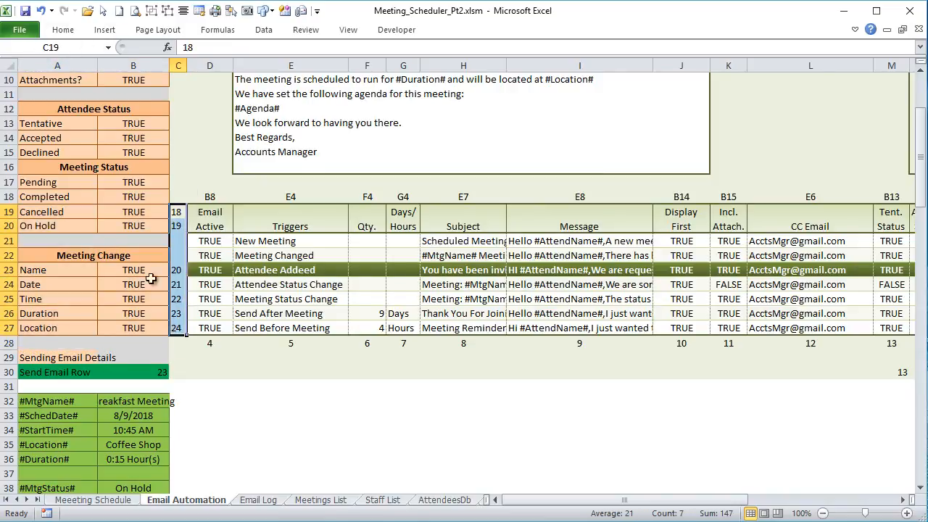
drag(206, 343, 737, 360)
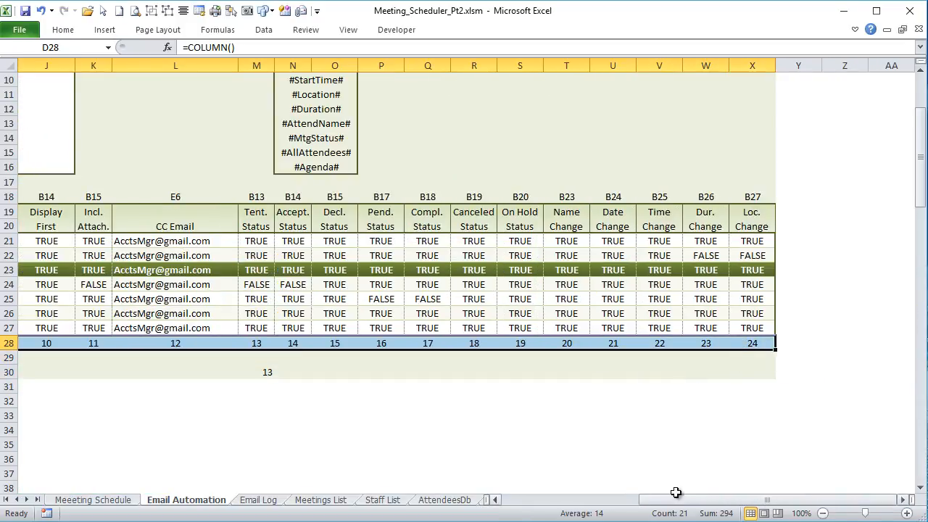
drag(682, 502, 574, 505)
scroll(618, 370, up, 3)
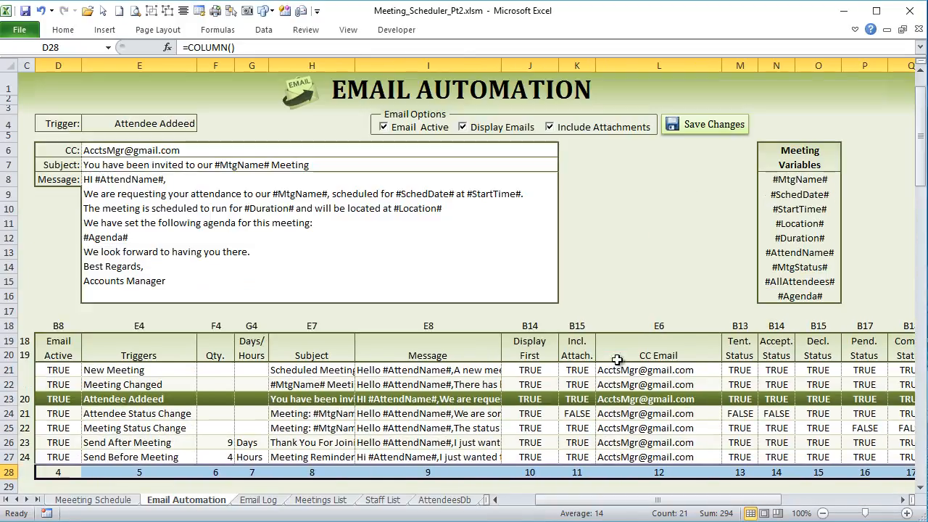
mouse_move(604, 502)
mouse_down()
mouse_move(570, 508)
mouse_move(593, 505)
mouse_up()
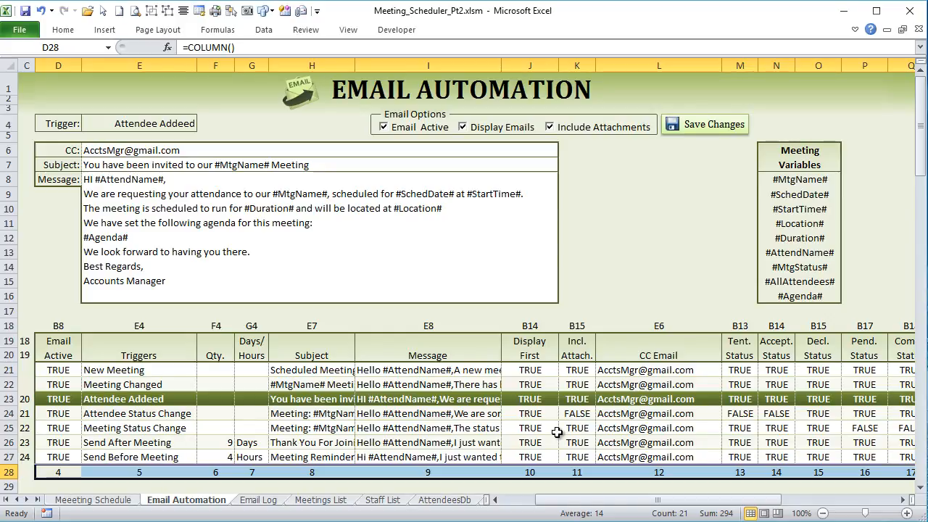
Load the Meeting Changed trigger and check the E4 reference in E18 against the trigger name cell above.
drag(563, 504, 546, 503)
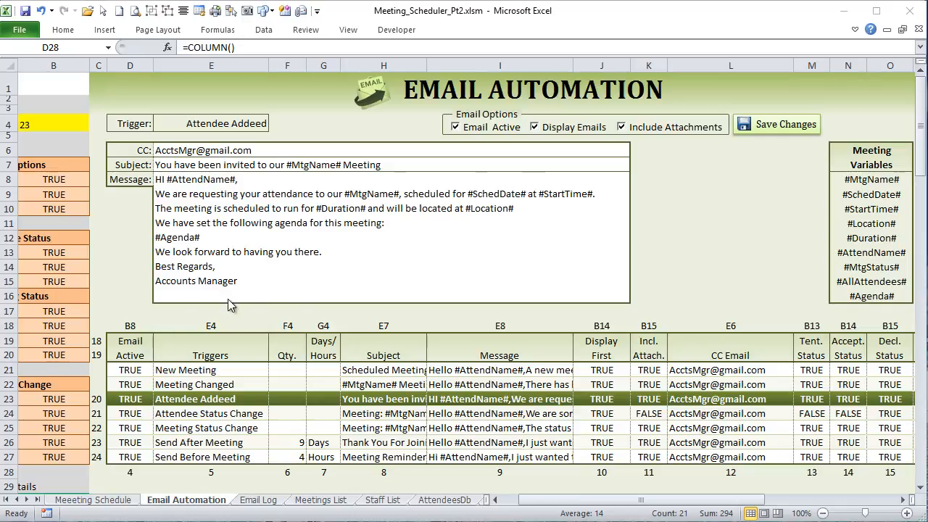
click(177, 386)
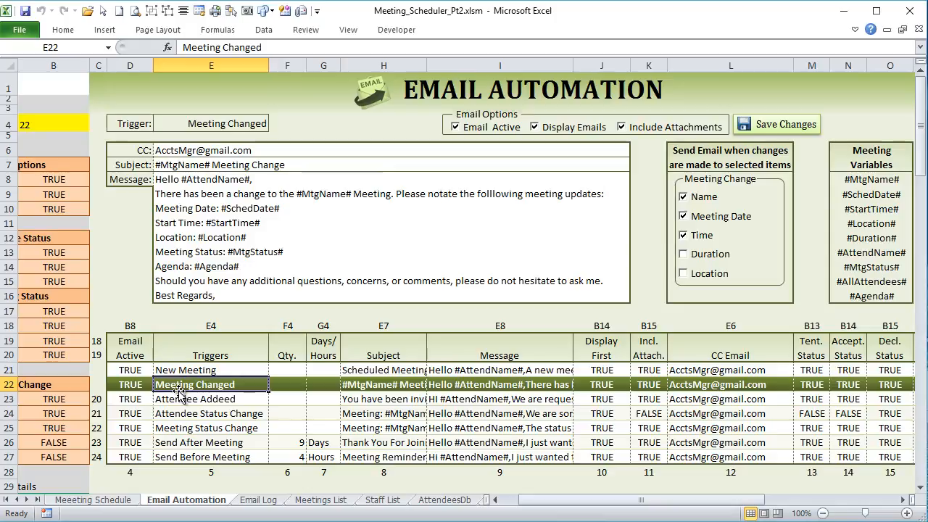
click(135, 330)
click(190, 330)
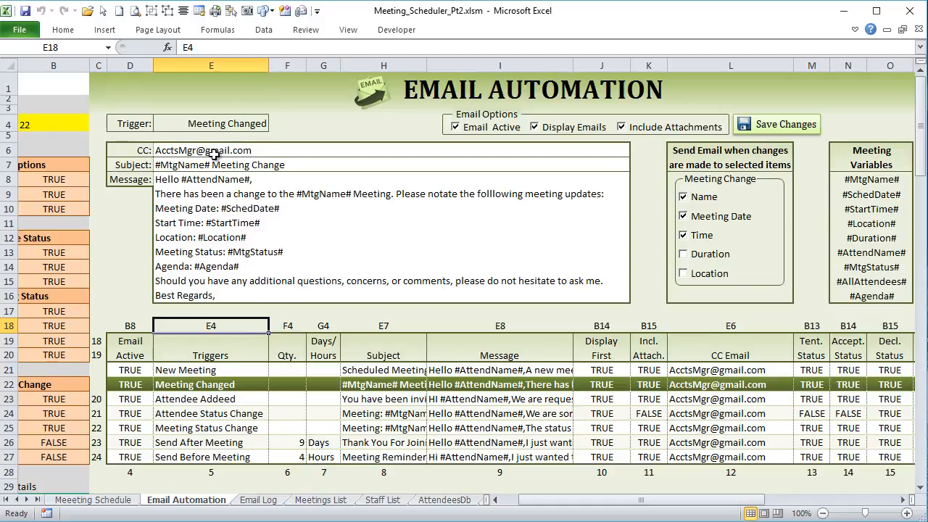
click(216, 124)
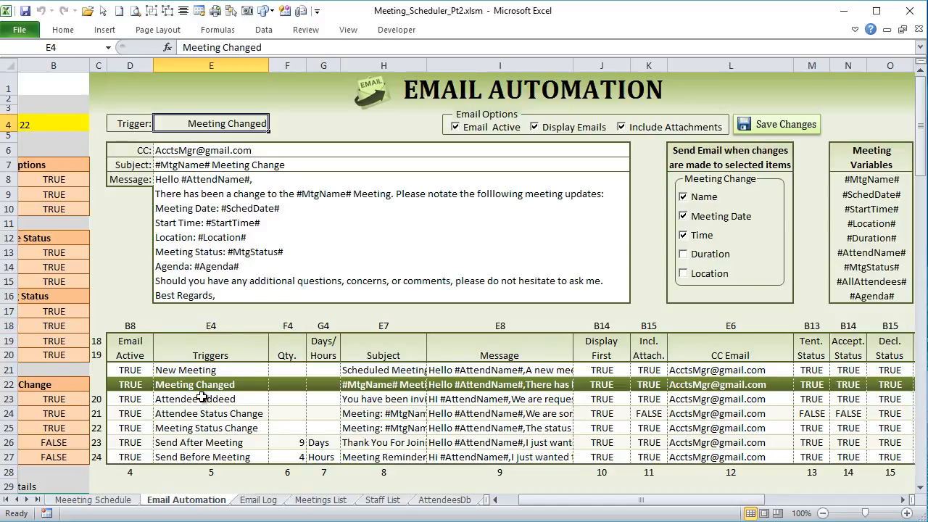
Load the New Meeting, Send After Meeting, Send Before Meeting and Meeting Status Change triggers to compare their quantity and timing fields in row 4.
click(280, 370)
click(320, 370)
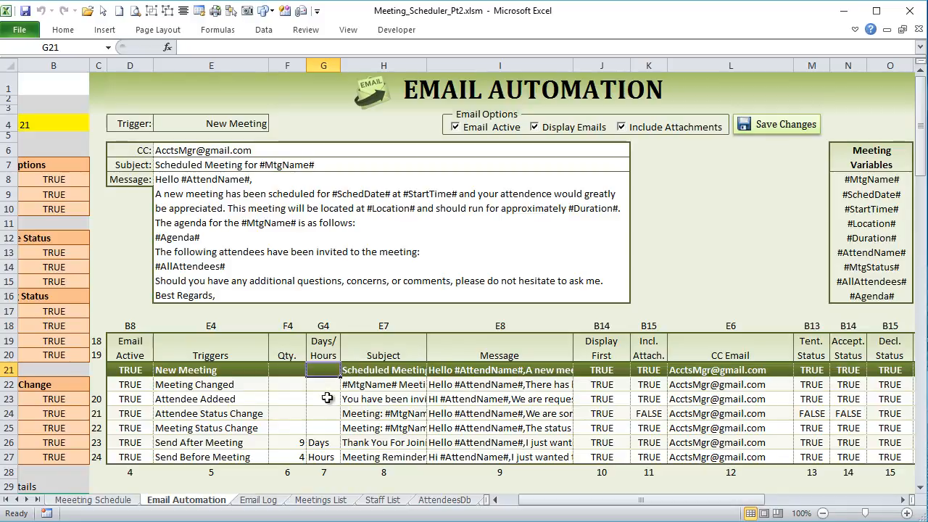
click(249, 442)
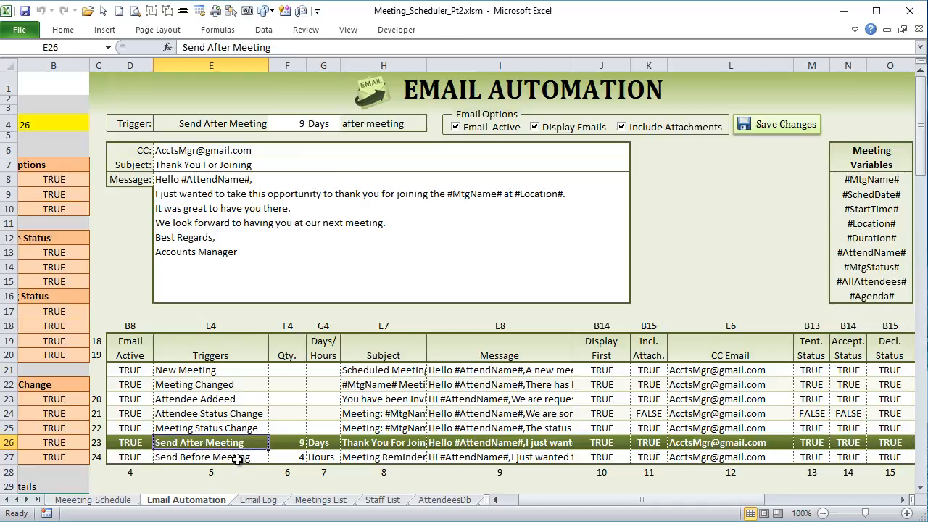
click(237, 458)
click(238, 443)
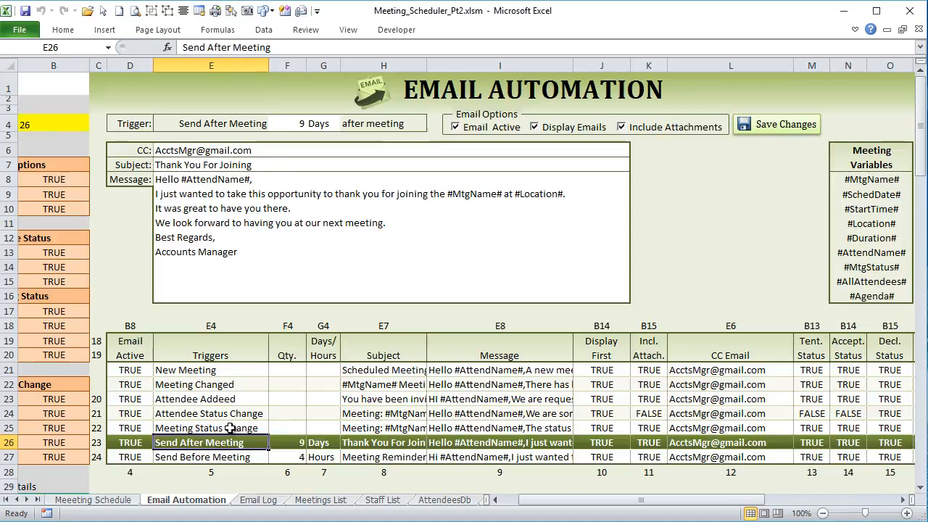
click(230, 428)
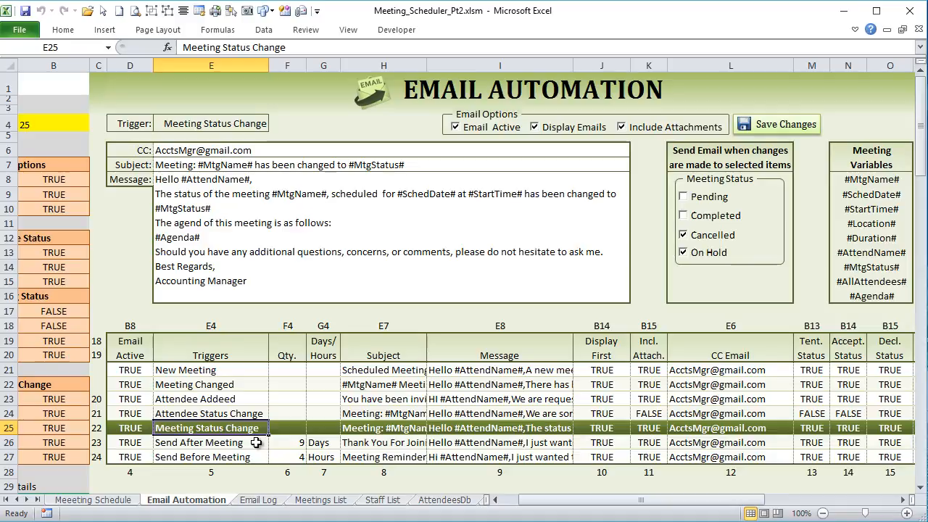
Open the conditional formatting rule applied to F4:H4 and review its formula.
drag(284, 124, 365, 130)
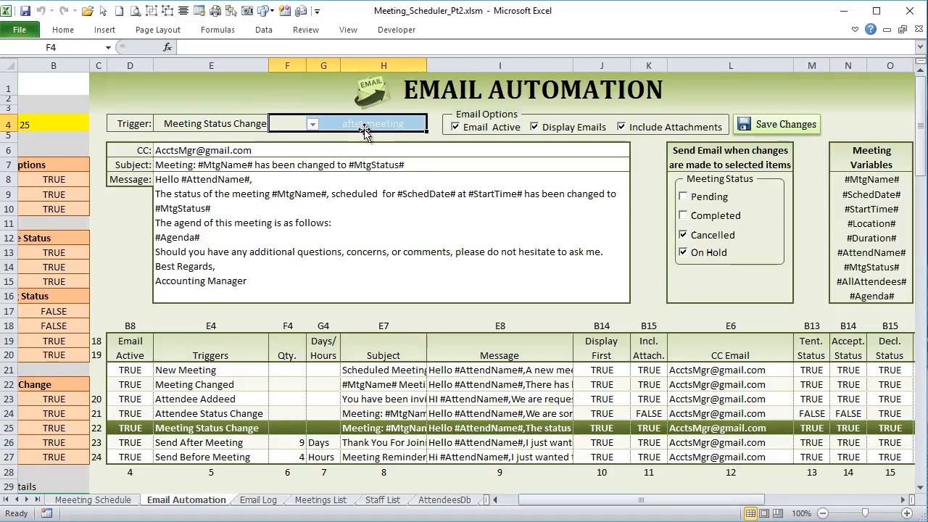
click(62, 35)
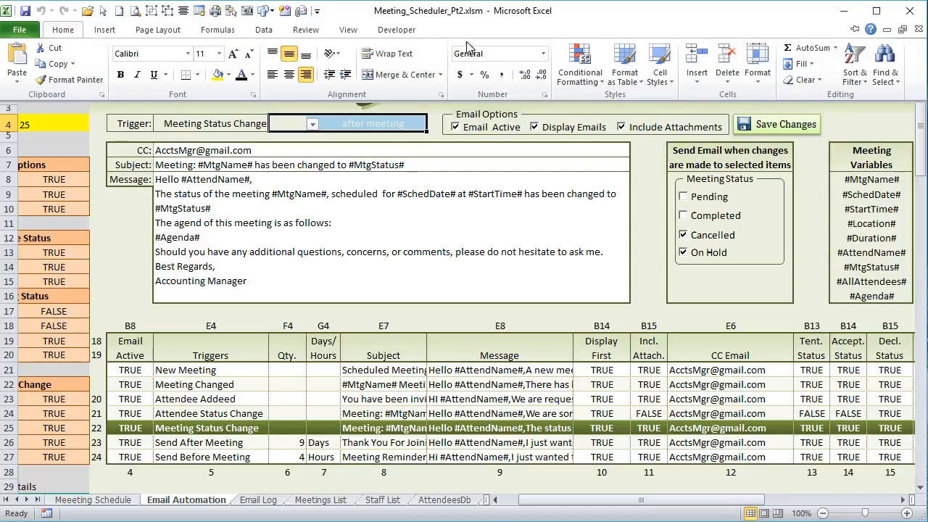
click(579, 67)
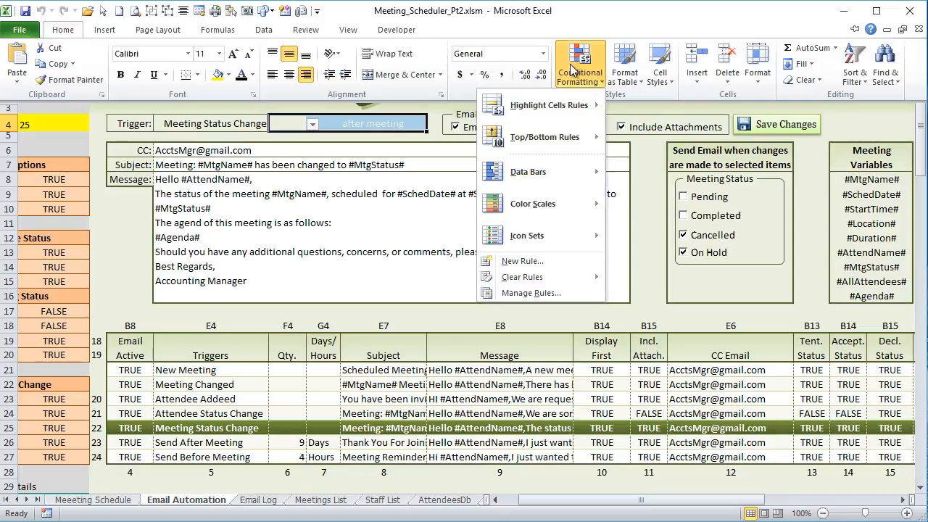
click(499, 294)
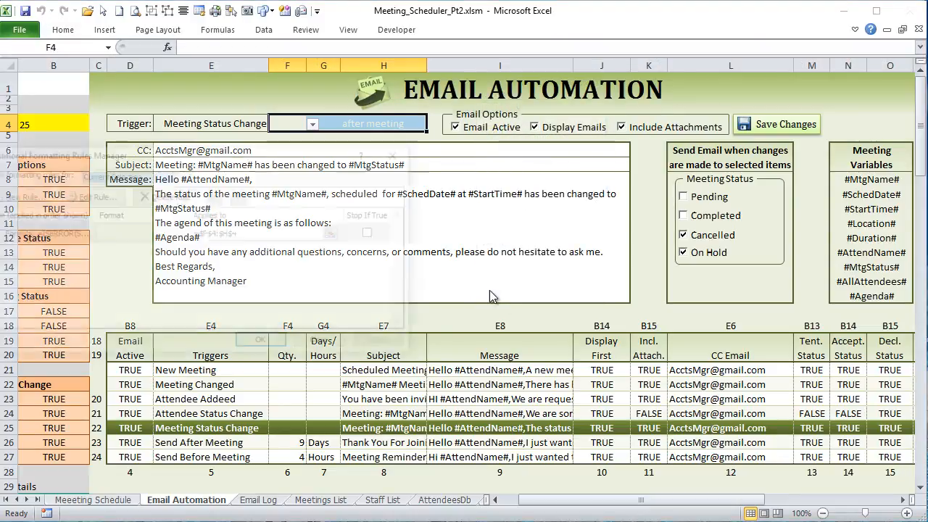
drag(321, 154, 517, 157)
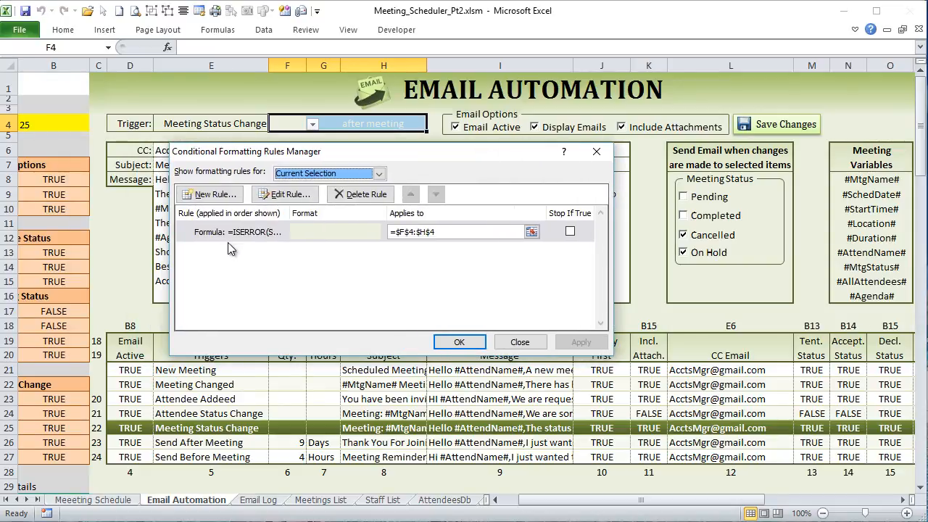
click(281, 195)
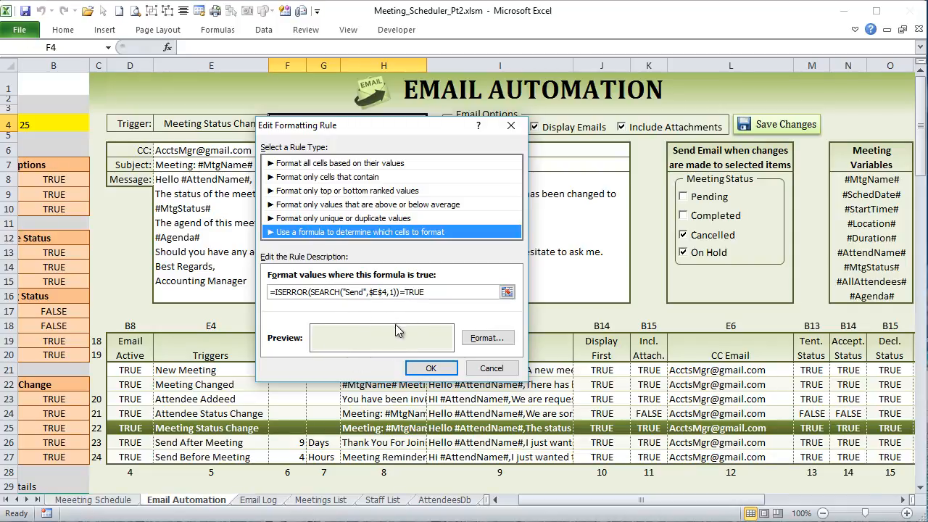
Inspect the rule's font and border formatting, and close the rule dialogs without making changes.
click(473, 341)
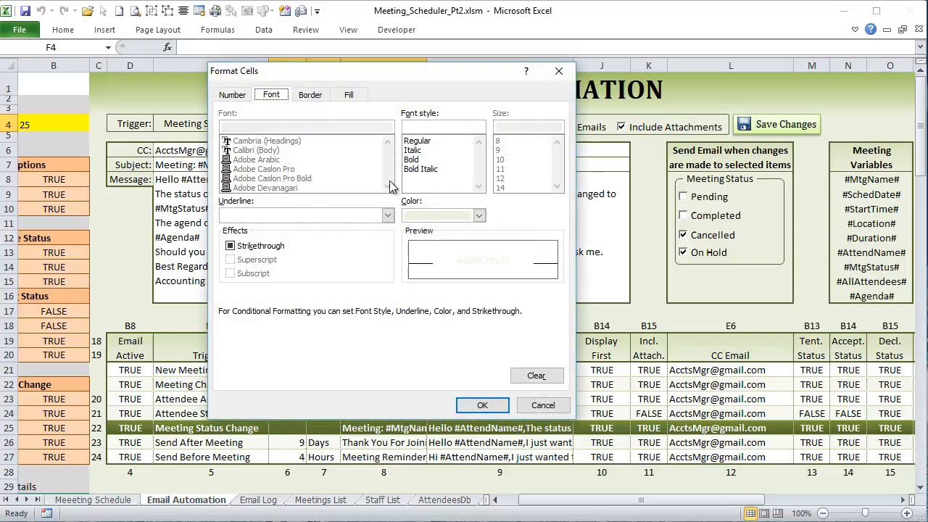
click(315, 95)
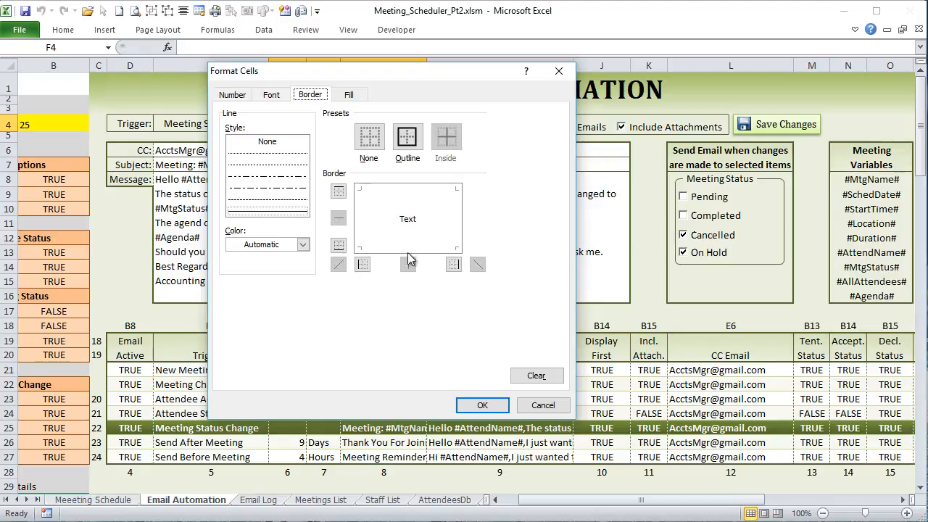
click(541, 410)
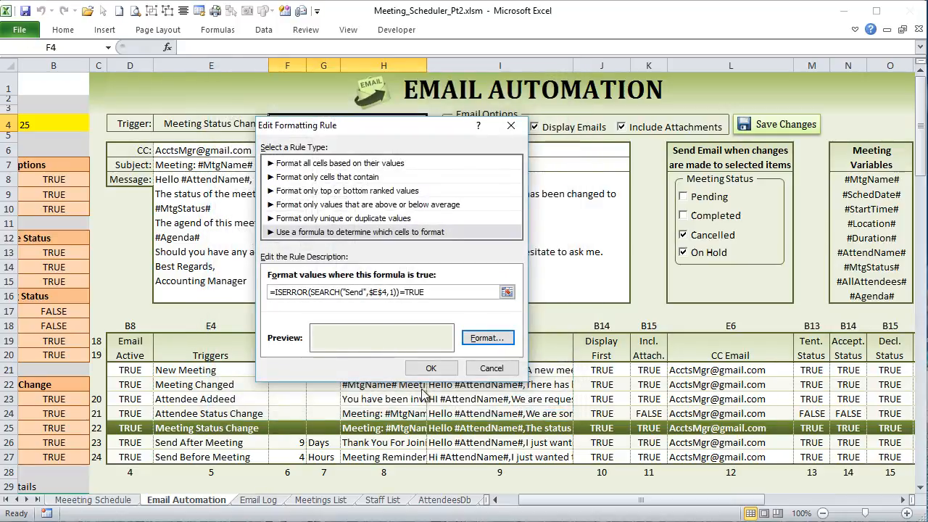
click(491, 369)
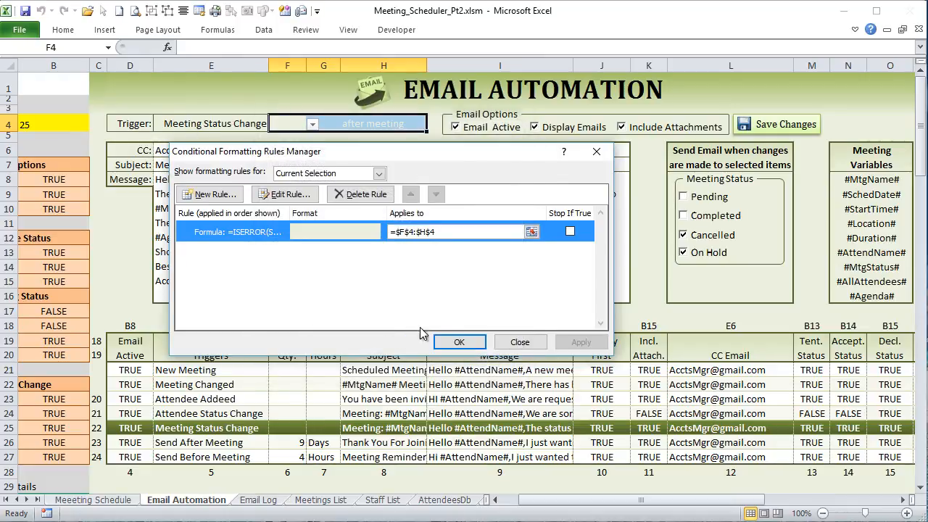
click(509, 343)
Check E4, and load the Send triggers and the other triggers in turn to test the conditional formatting of F4:H4.
click(190, 124)
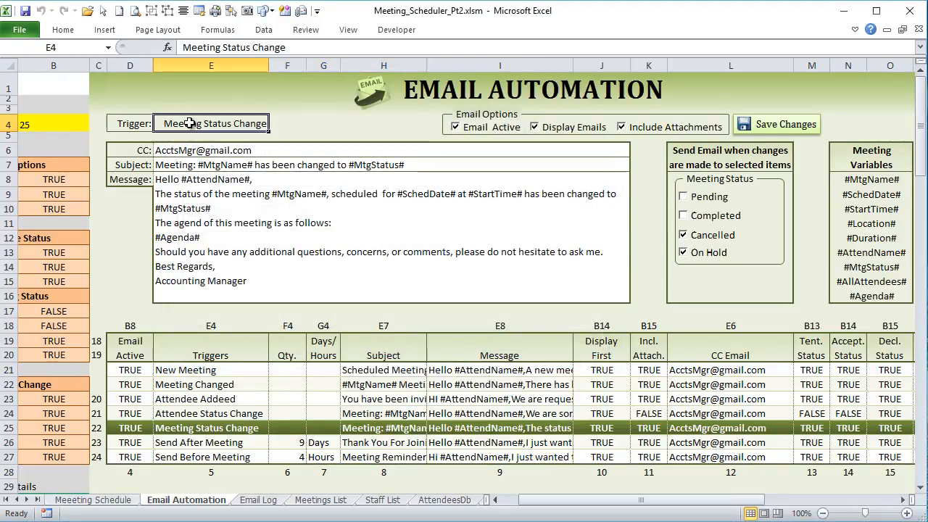
click(208, 443)
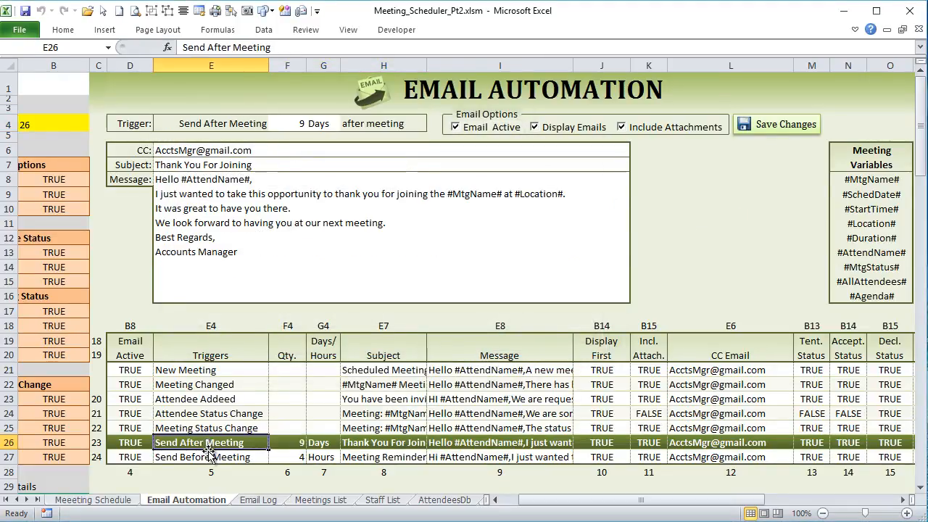
click(209, 457)
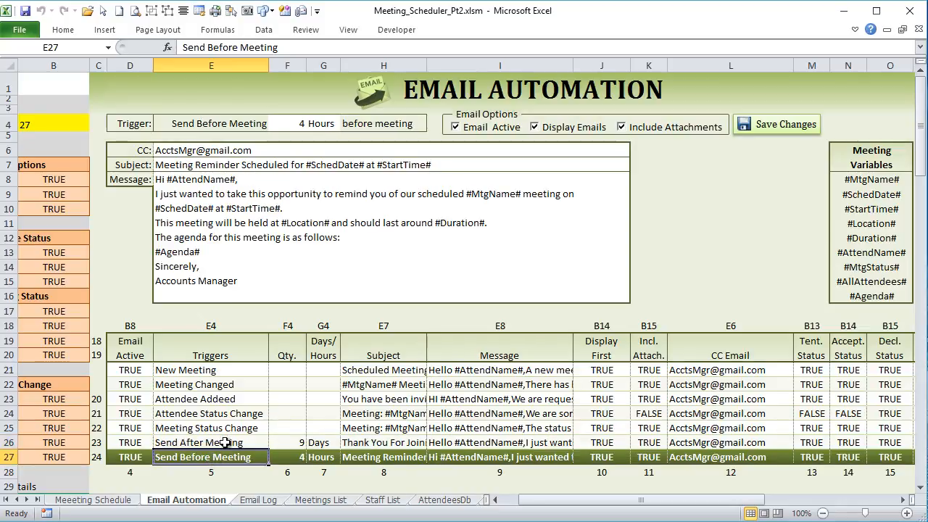
click(193, 372)
click(194, 399)
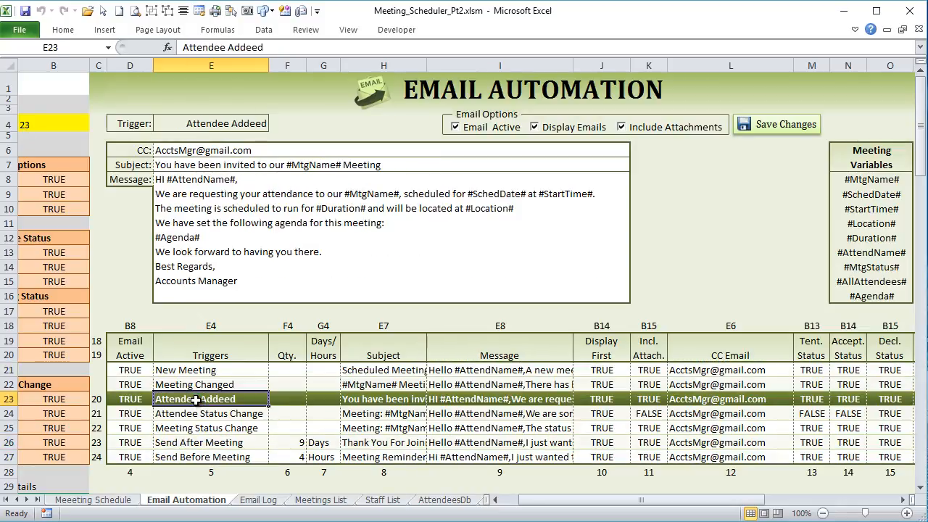
click(196, 415)
click(196, 400)
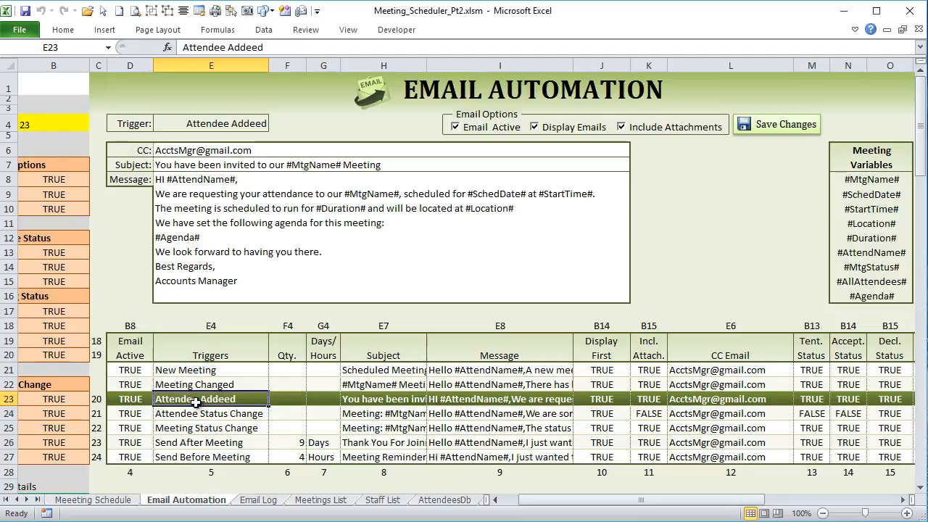
click(197, 383)
click(203, 428)
click(209, 452)
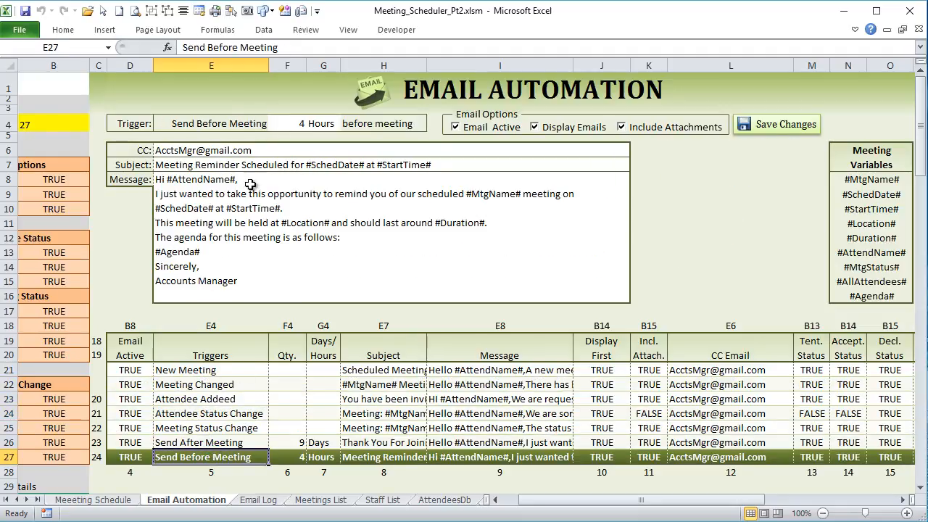
Alternate between the Send After Meeting and Send Before Meeting triggers and inspect the formula in H4.
click(197, 441)
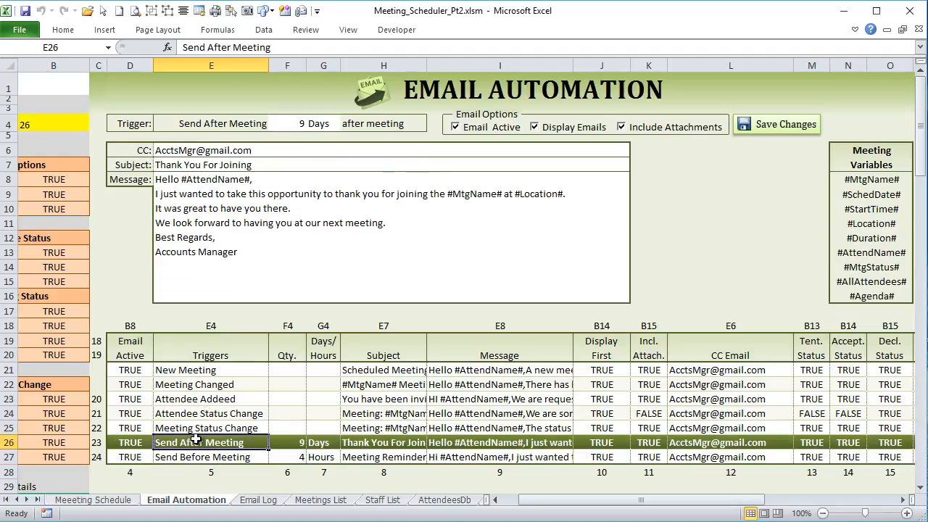
click(195, 456)
click(193, 443)
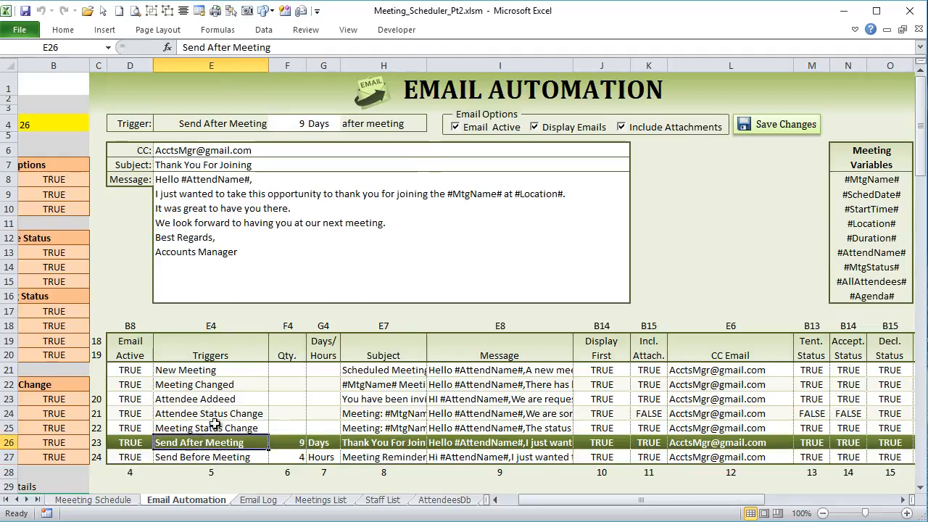
click(399, 123)
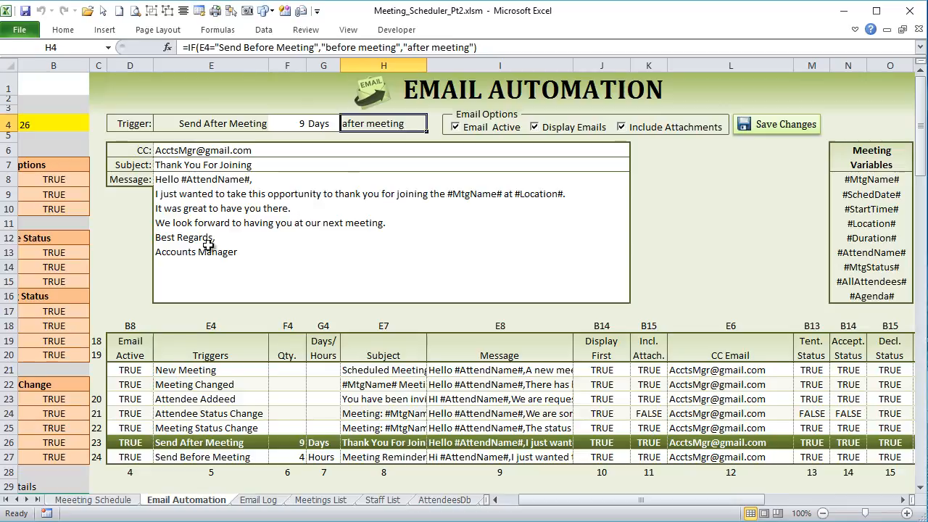
Review the Meeting Status Change, Send After Meeting and Attendee Addeed triggers by loading each in turn.
click(182, 419)
click(183, 428)
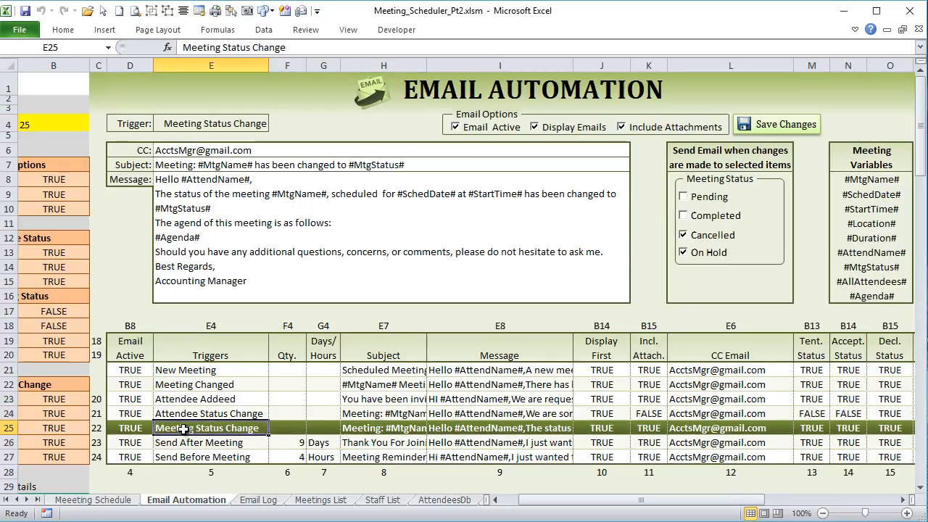
click(197, 444)
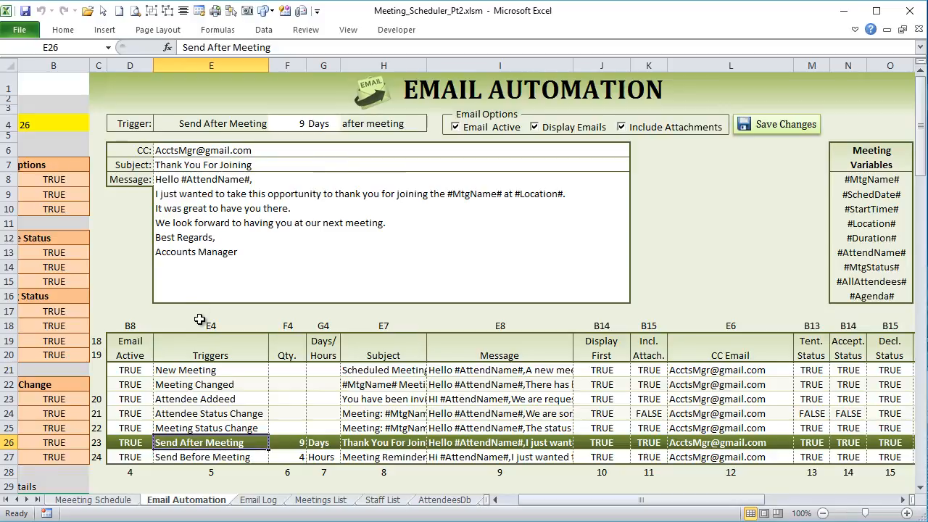
click(212, 398)
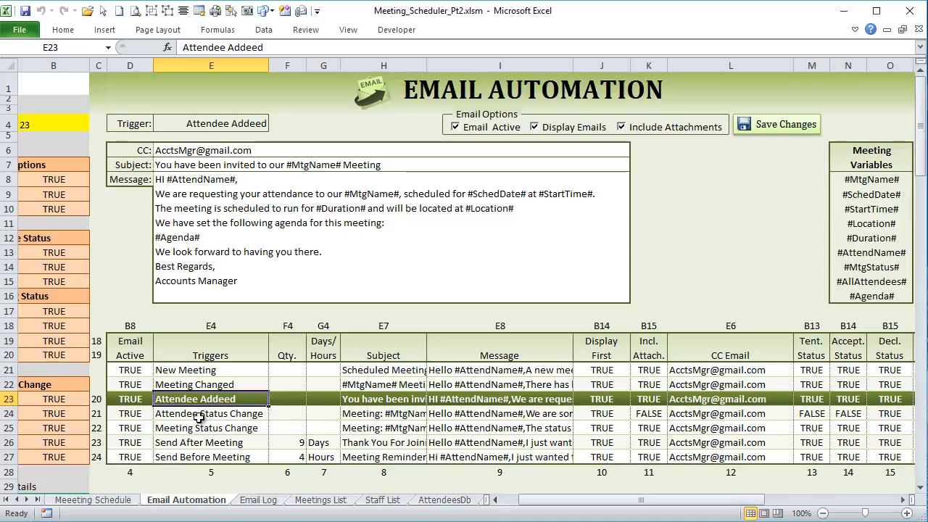
On the Meeeting Schedule sheet, add a second attendee from the name list in M12 to the Breakfast Meeting.
click(127, 504)
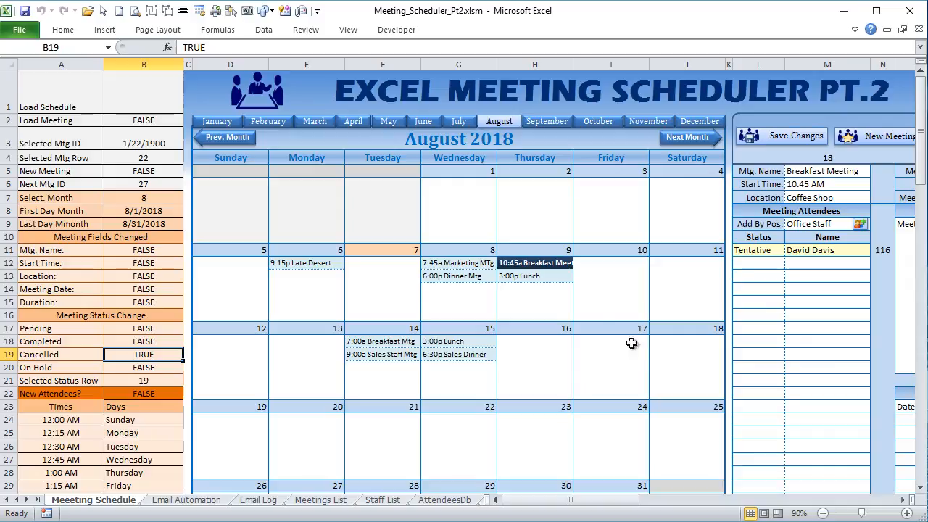
click(217, 504)
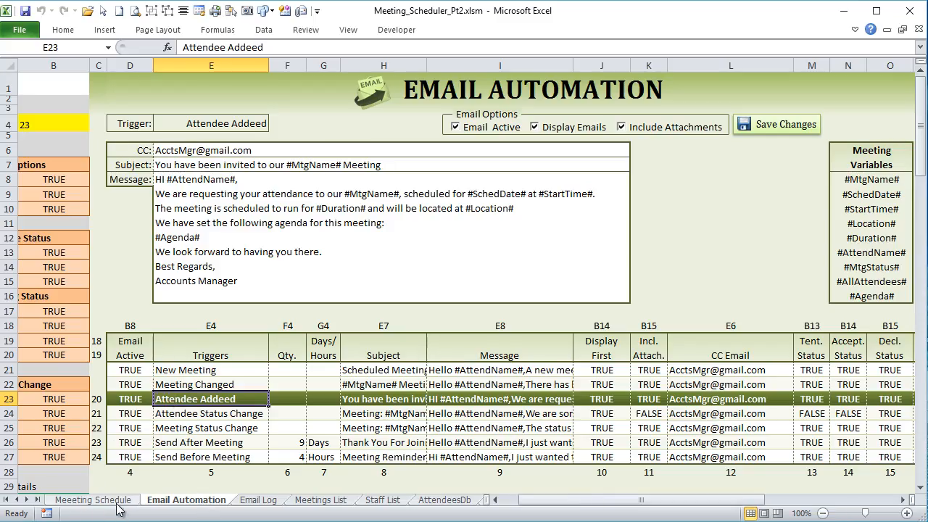
click(93, 500)
click(828, 263)
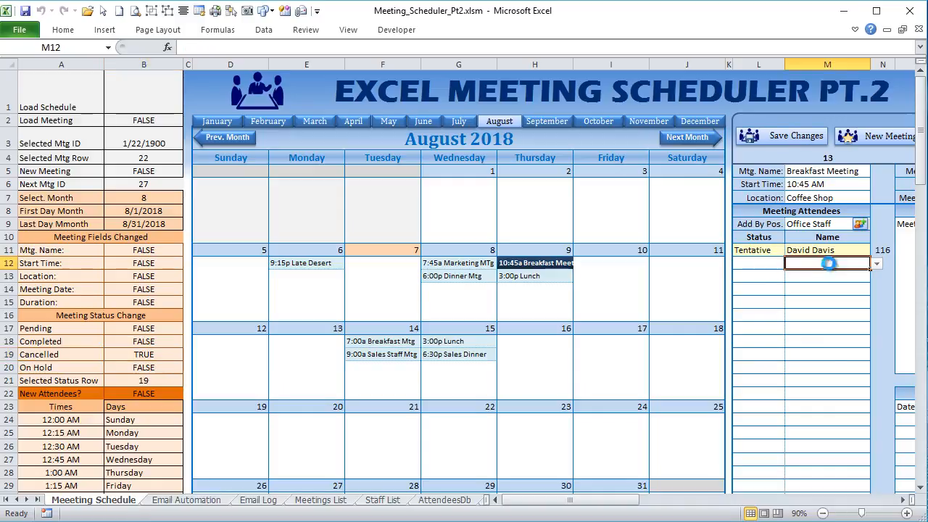
click(876, 263)
click(843, 285)
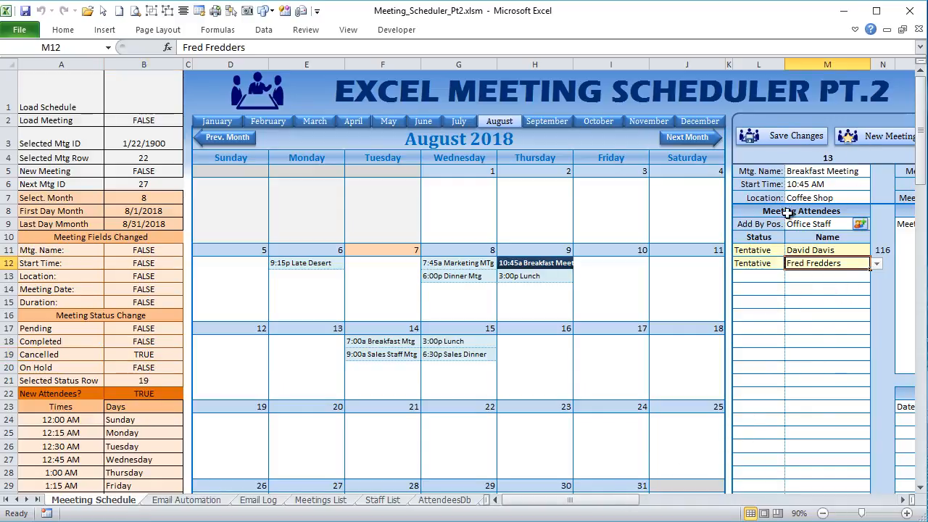
drag(607, 500, 626, 501)
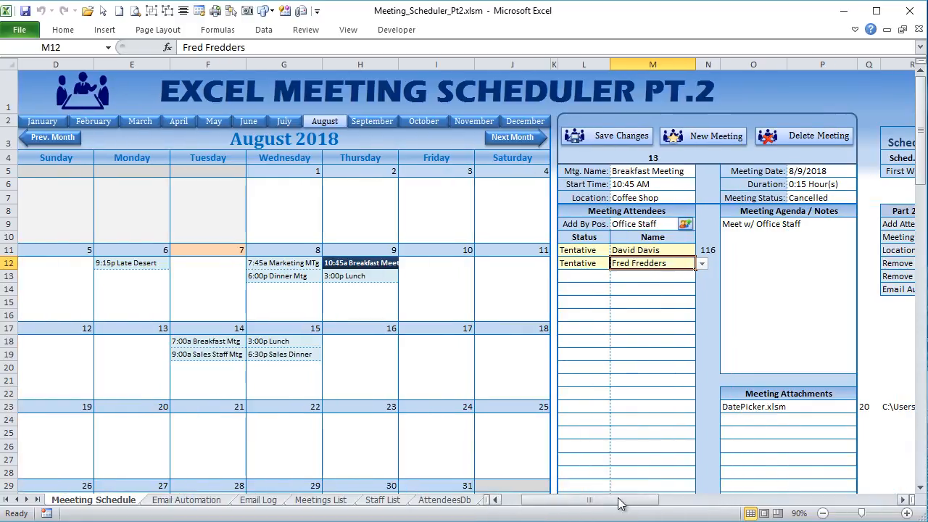
Save the Breakfast Meeting changes, then review the generated invitation's subject and close the email without saving it.
click(636, 137)
drag(438, 112, 440, 89)
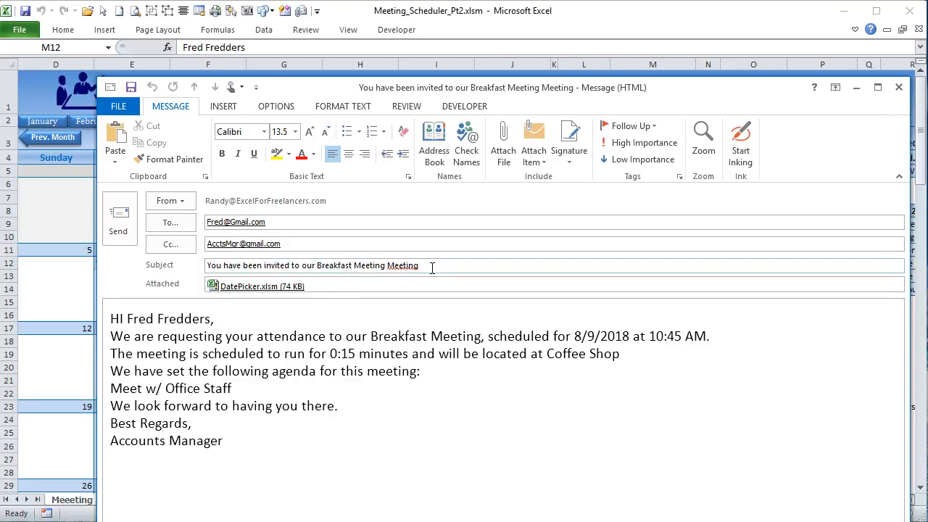
drag(433, 268, 403, 267)
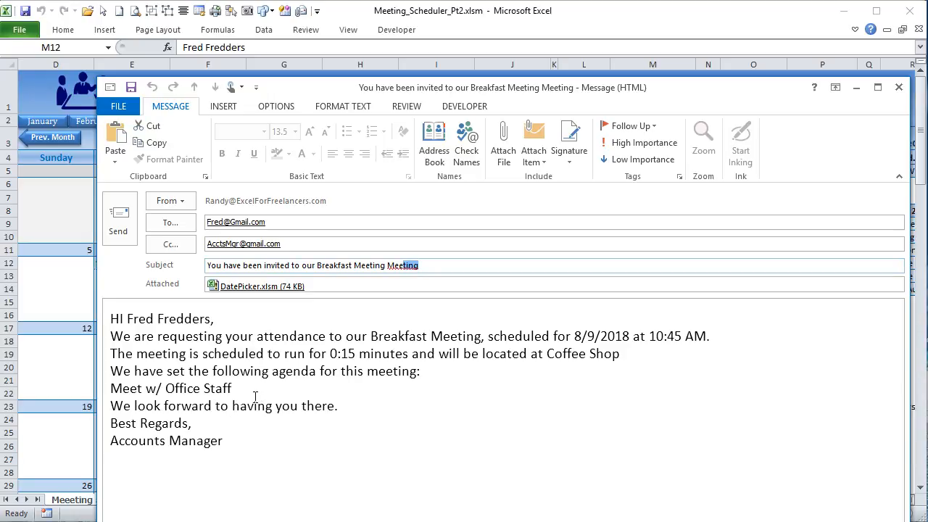
click(899, 87)
click(645, 361)
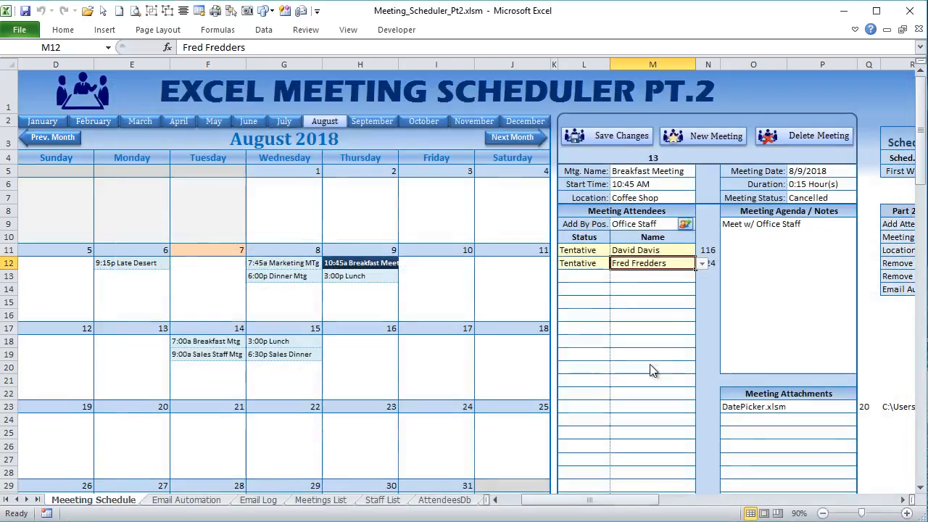
Add a third attendee from the name list in M13, save the meeting, and discard the generated invitation email.
click(675, 276)
click(704, 276)
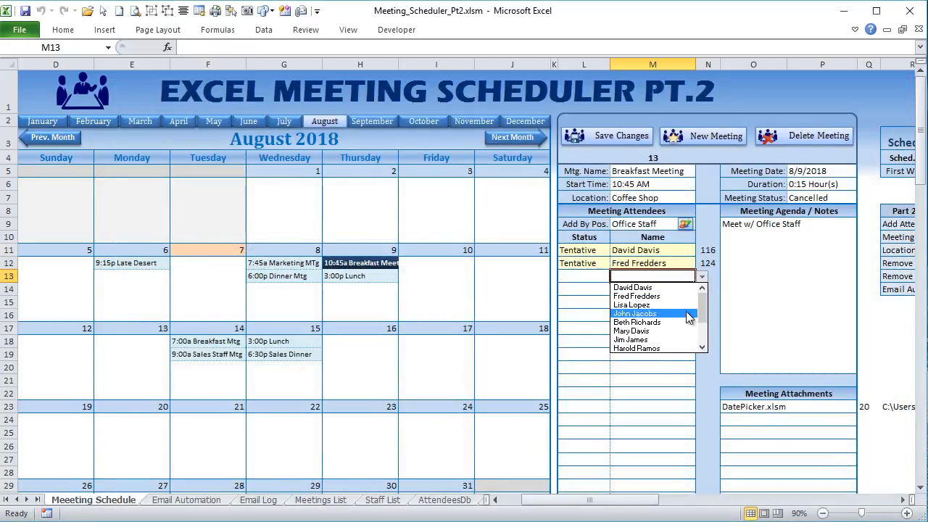
click(666, 313)
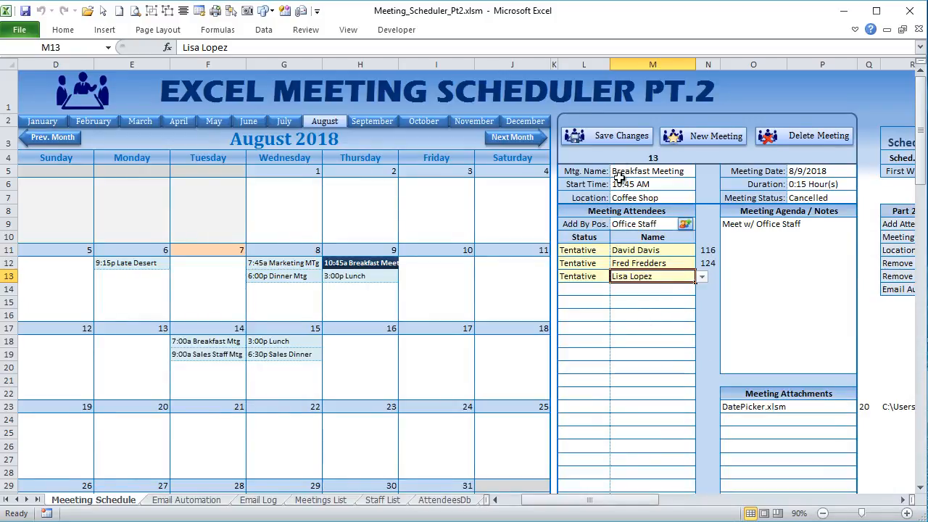
click(616, 140)
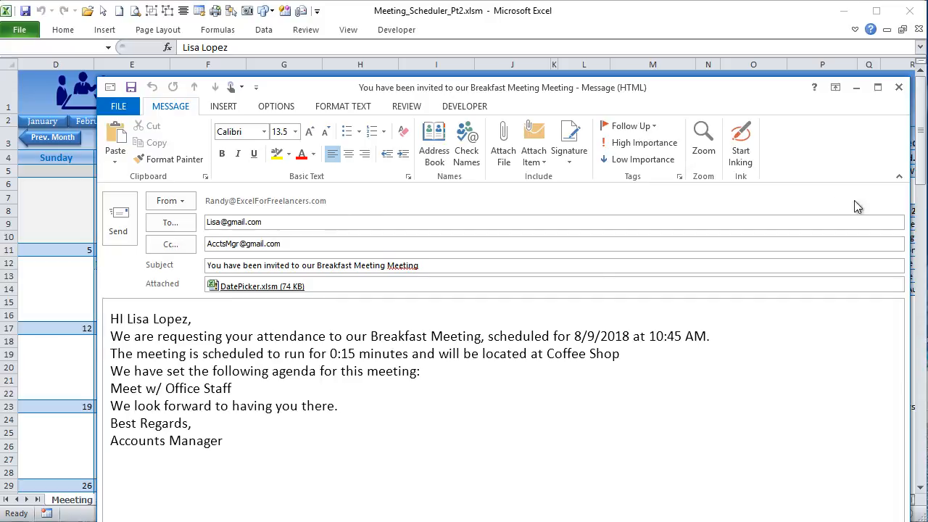
click(899, 88)
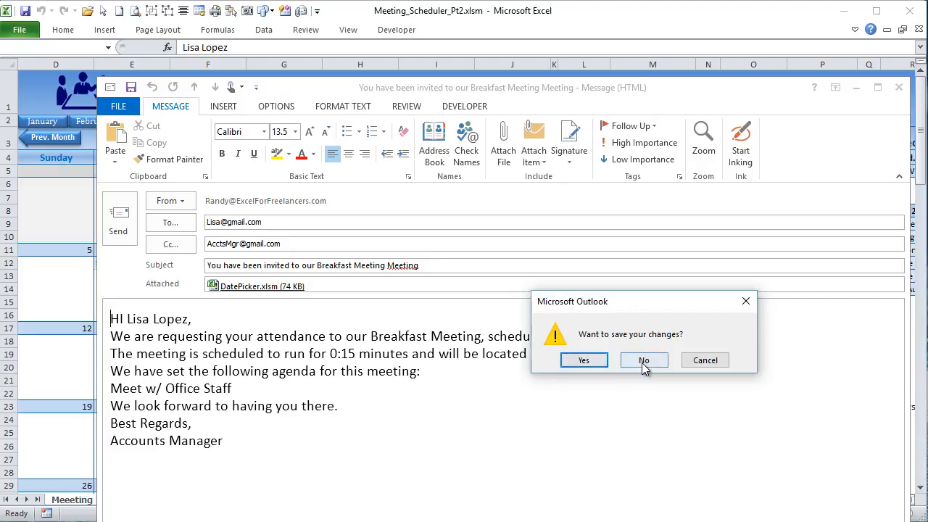
click(644, 363)
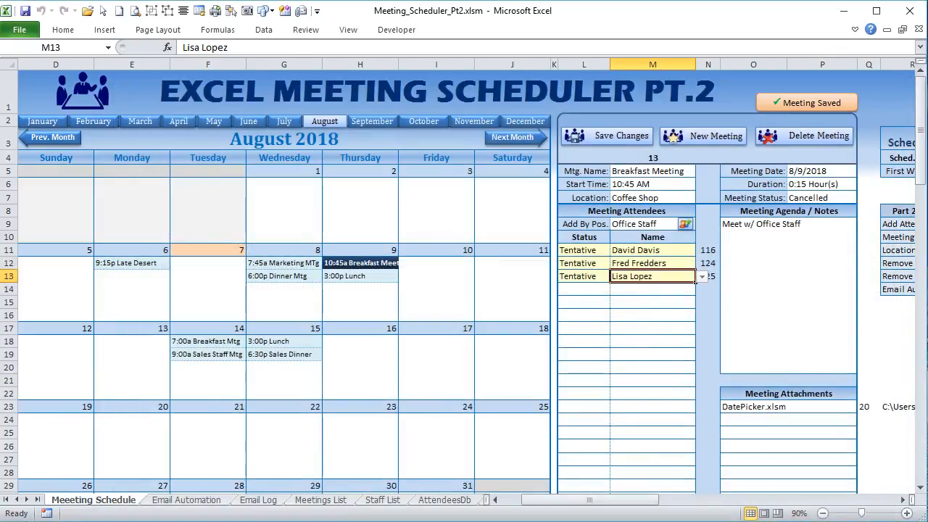
On the Email Automation sheet, check the Email Active cell D23 of the Attendee Addeed trigger.
click(205, 501)
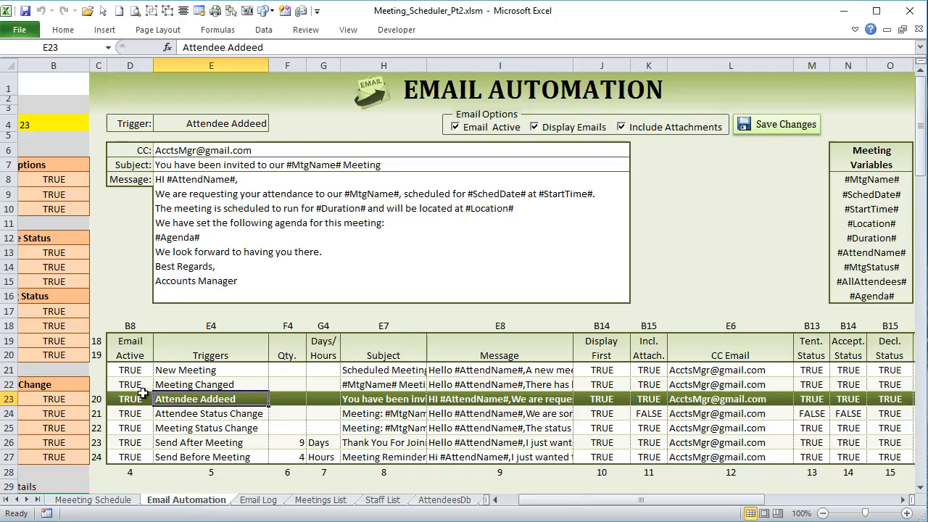
click(122, 398)
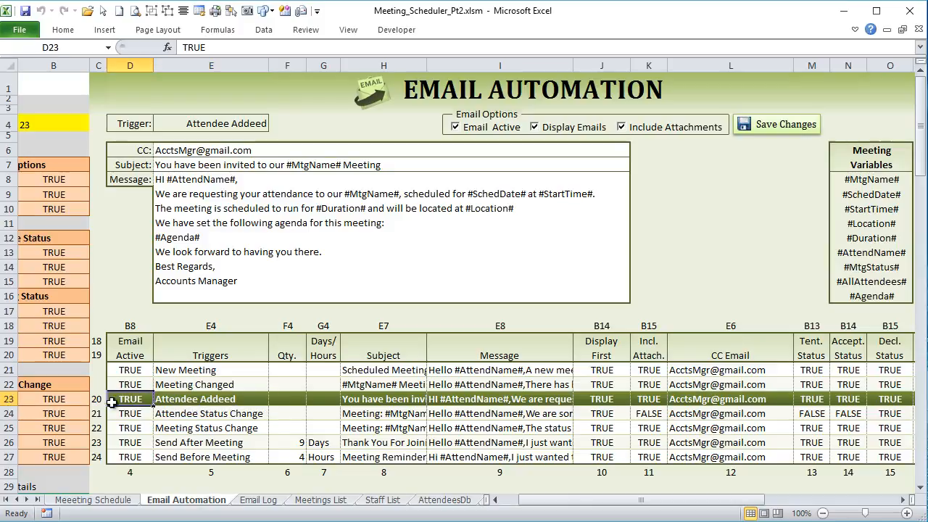
click(194, 401)
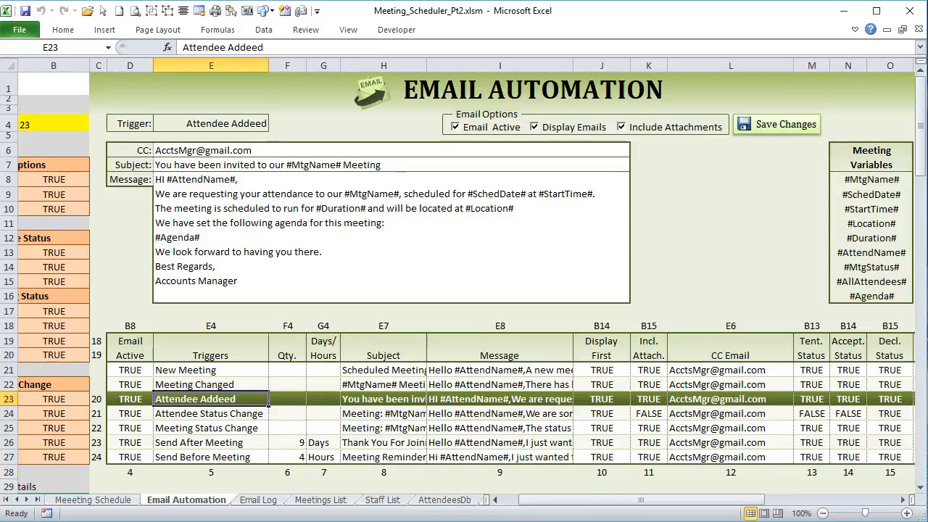
Open the code of the Mtg_SaveUpdate module in the VBA editor and look over the start of SaveUpdate_Meeting.
key(alt+F11)
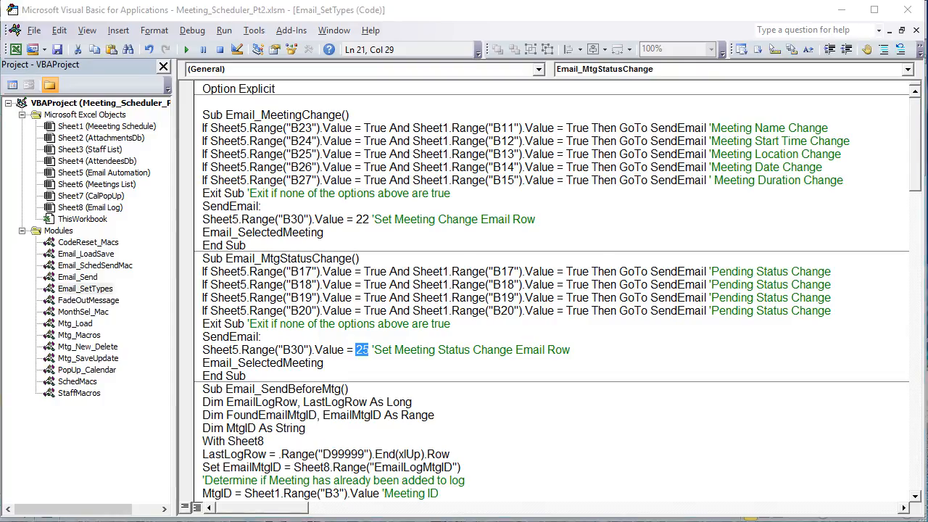
click(100, 361)
double_click(101, 368)
key(ctrl+f)
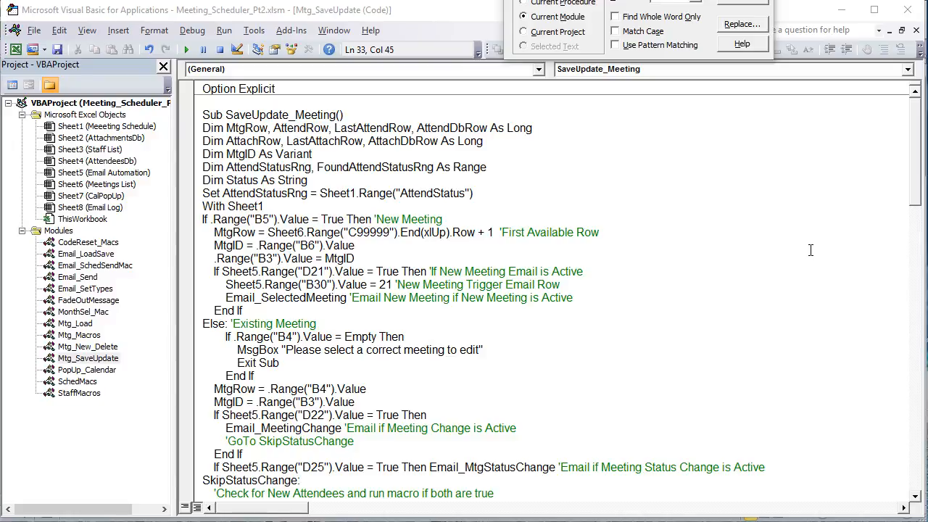
click(518, 246)
scroll(508, 268, down, 2)
scroll(505, 272, up, 2)
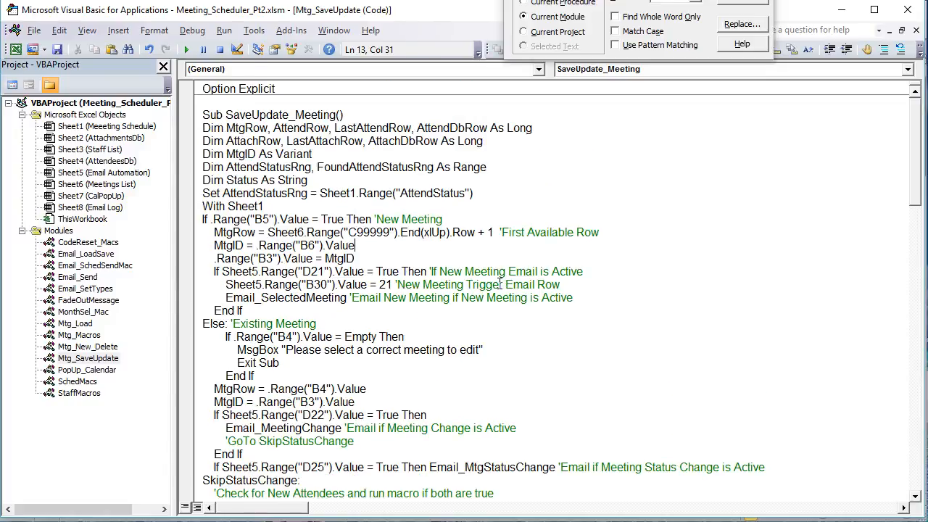
Examine the new attendees check in SaveUpdate_Meeting, highlighting the Sheet5 D23 = True condition.
scroll(482, 288, down, 6)
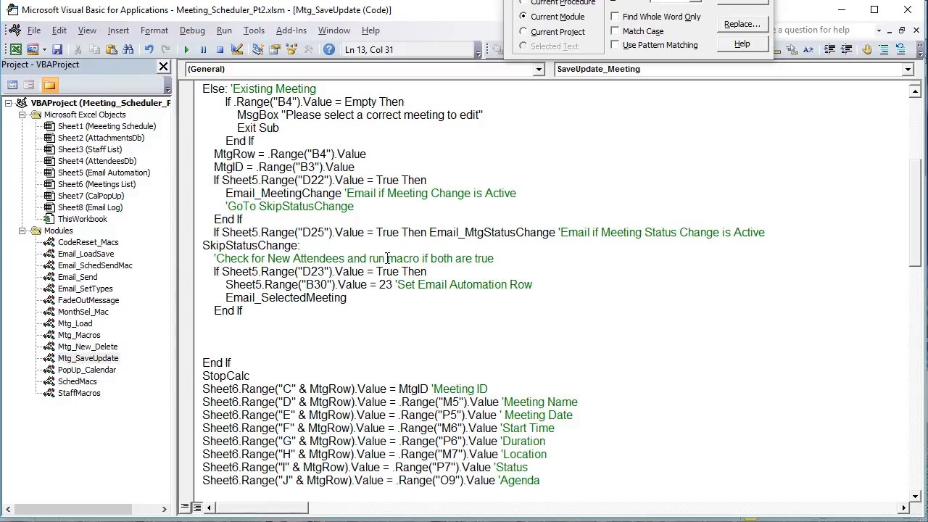
drag(203, 271, 229, 259)
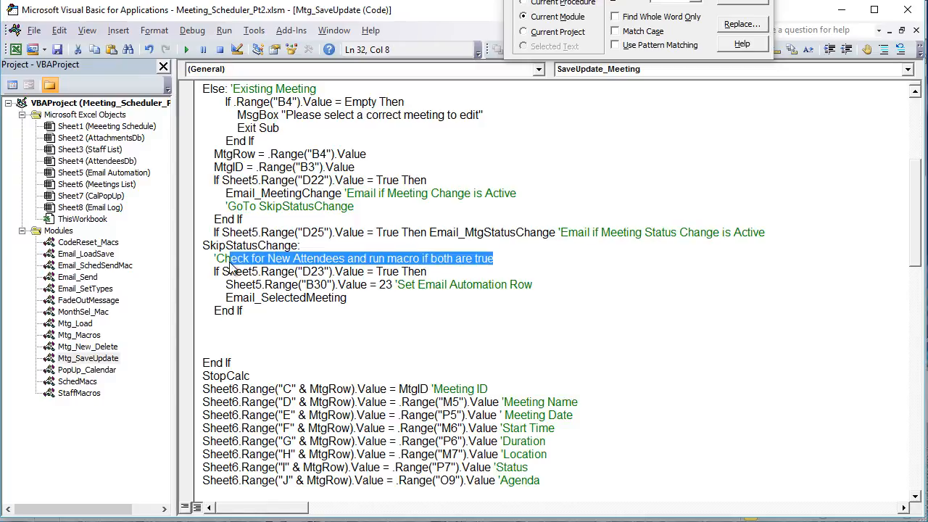
click(269, 284)
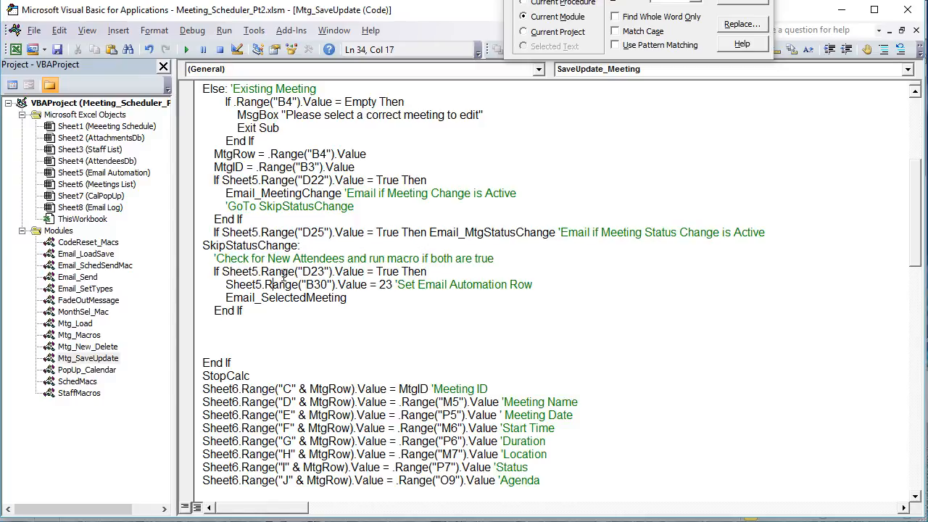
drag(402, 271, 227, 274)
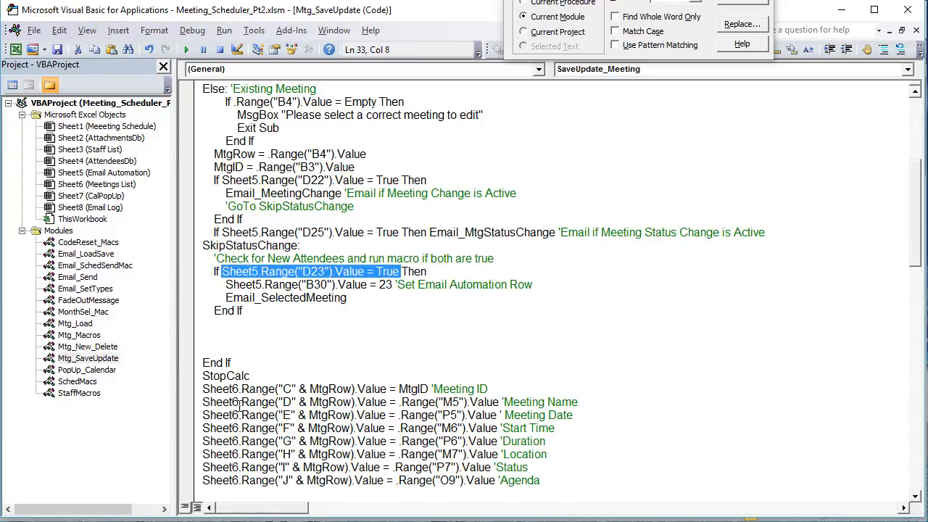
Compare cell D23 on the Email Automation sheet with the code, and highlight the B30 = 23 and Email_SelectedMeeting lines.
key(alt+F11)
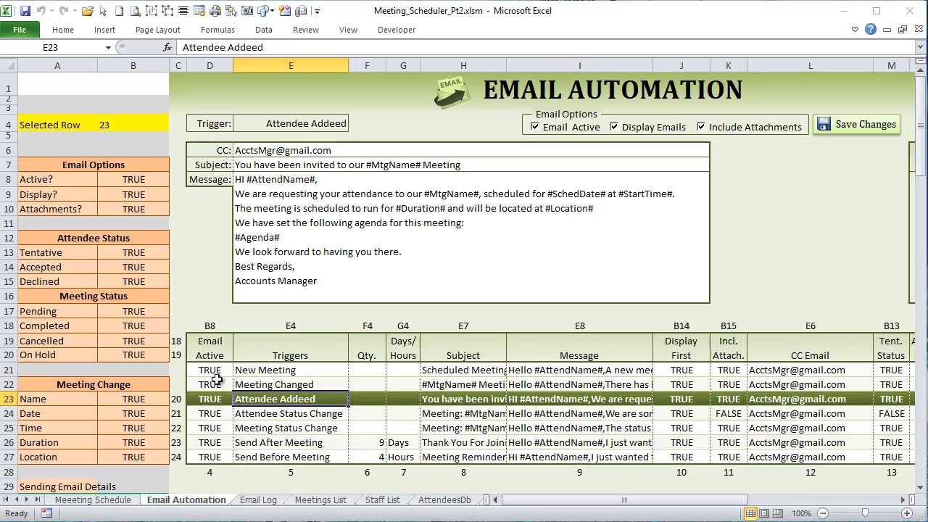
click(212, 400)
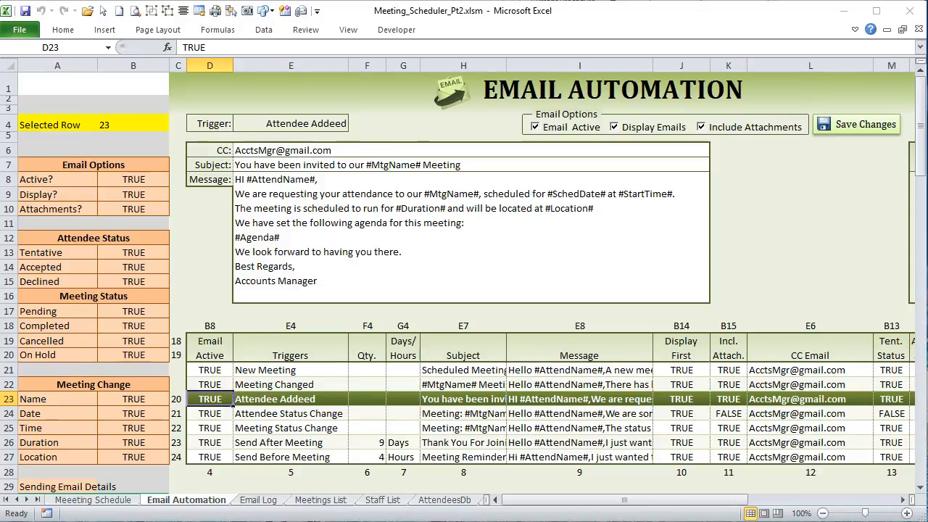
key(alt+F11)
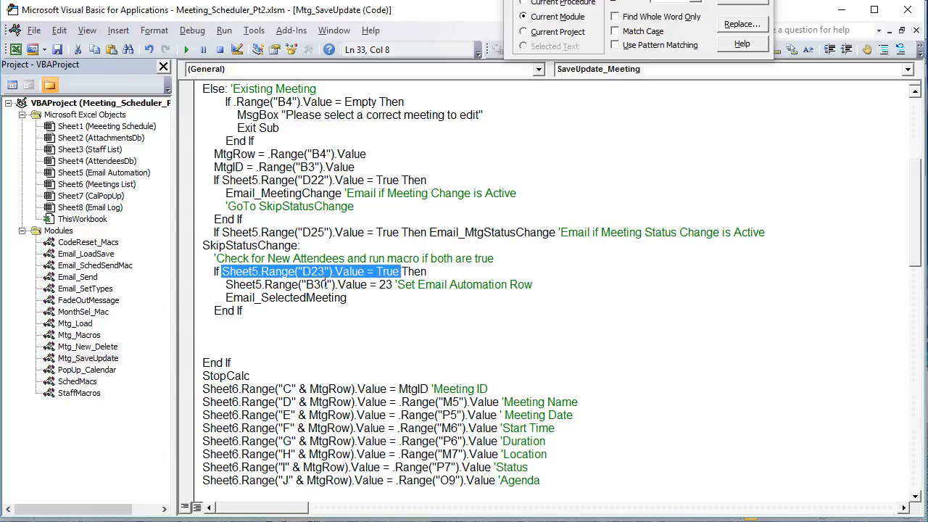
drag(392, 285, 226, 285)
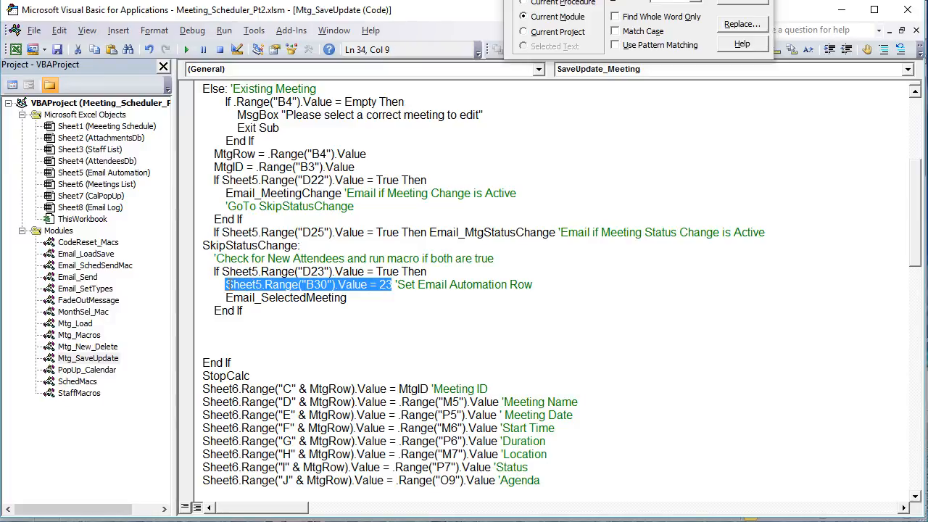
drag(359, 299, 226, 298)
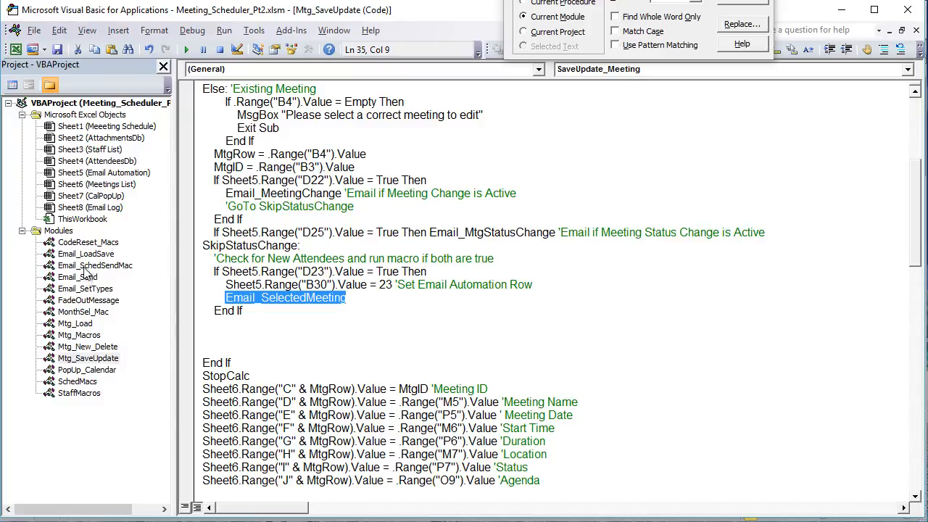
In the Email_SetTypes module, find Email_SelectedMeeting and examine its B30 <> 23 condition and the comment about new attendees.
double_click(83, 289)
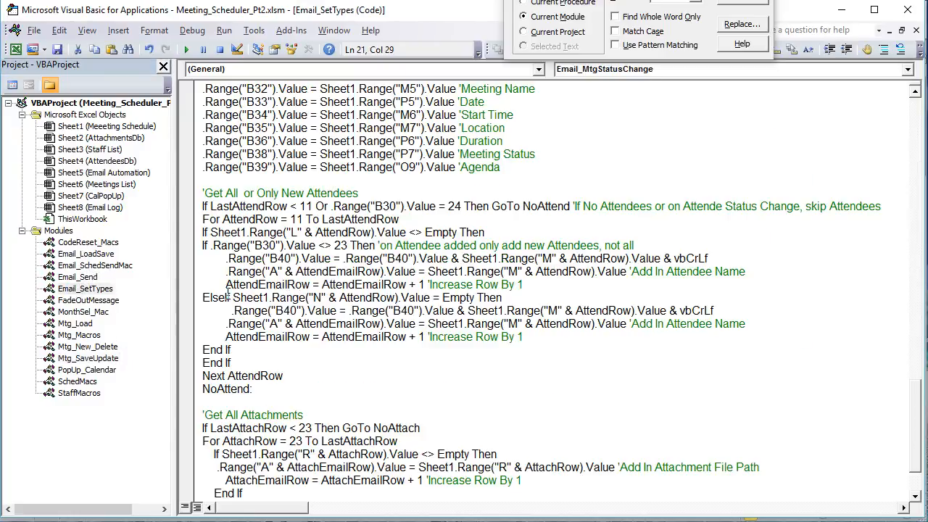
scroll(228, 293, up, 7)
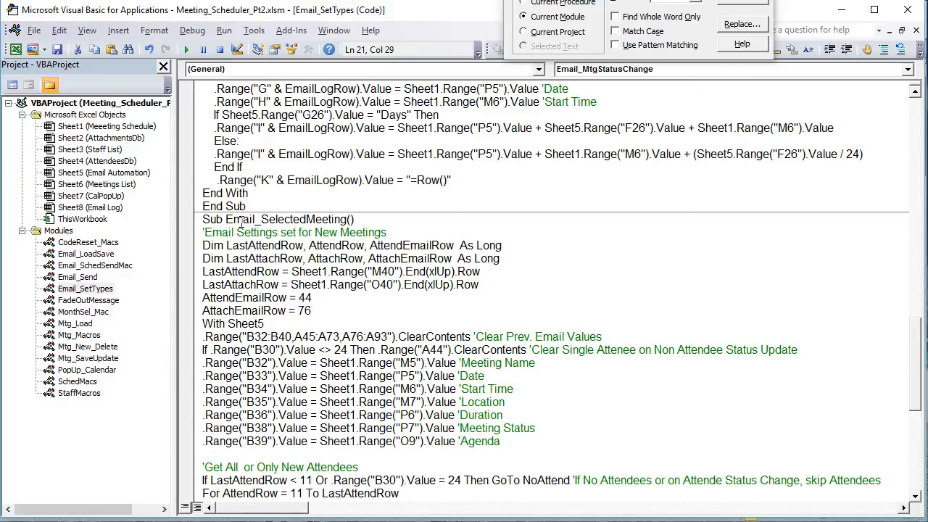
scroll(258, 357, down, 6)
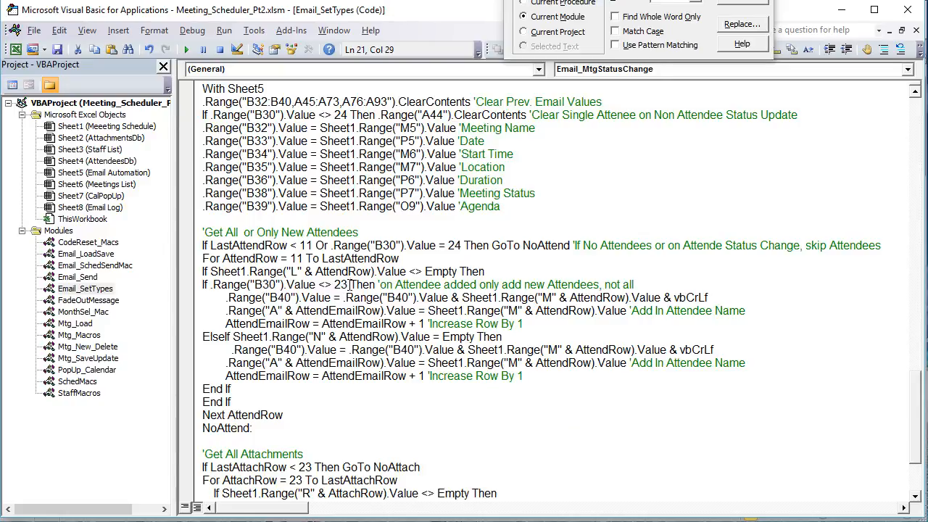
drag(349, 284, 303, 283)
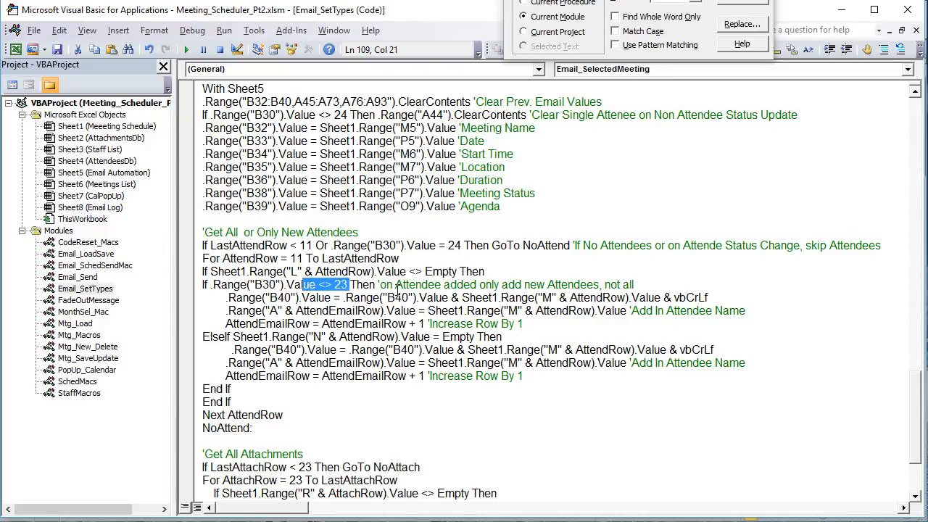
drag(646, 287, 404, 290)
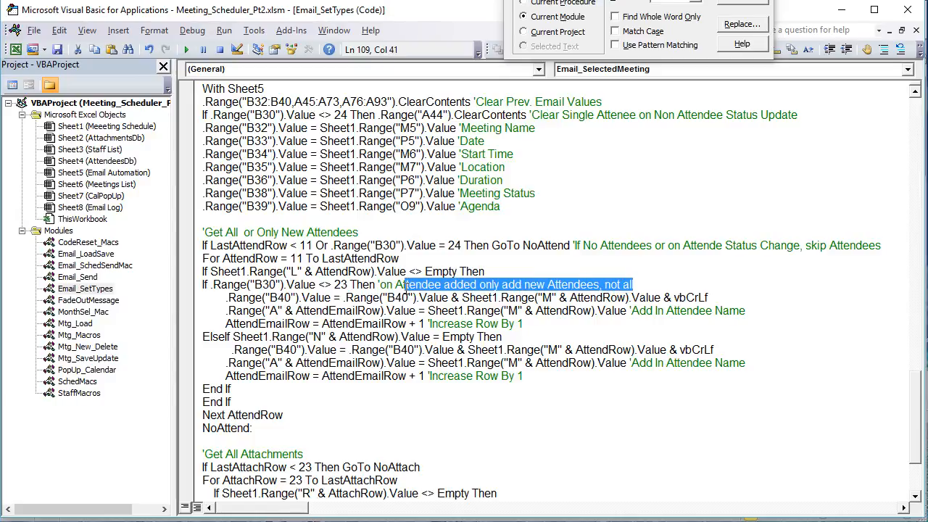
Examine the ElseIf branch for an empty column N and its lines filling B40 and the attendee name in column A.
click(233, 338)
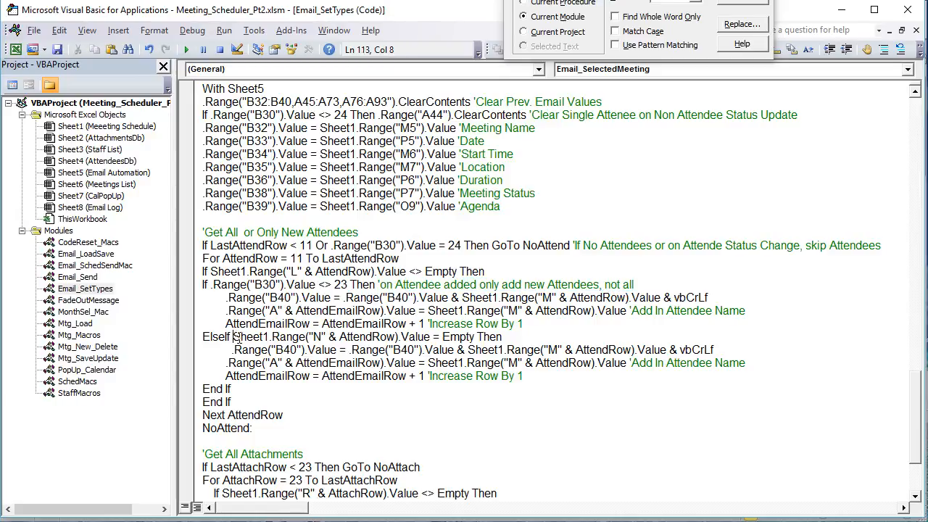
drag(236, 338, 475, 337)
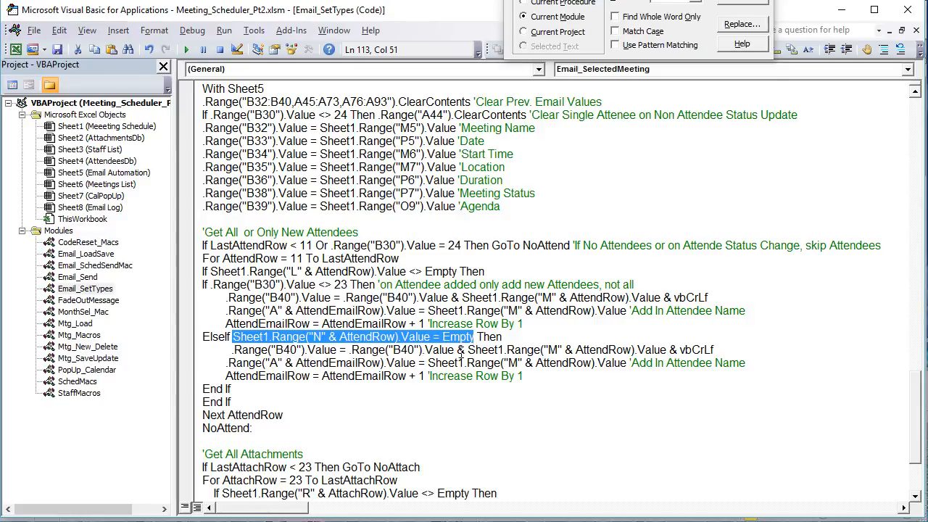
drag(717, 350, 234, 351)
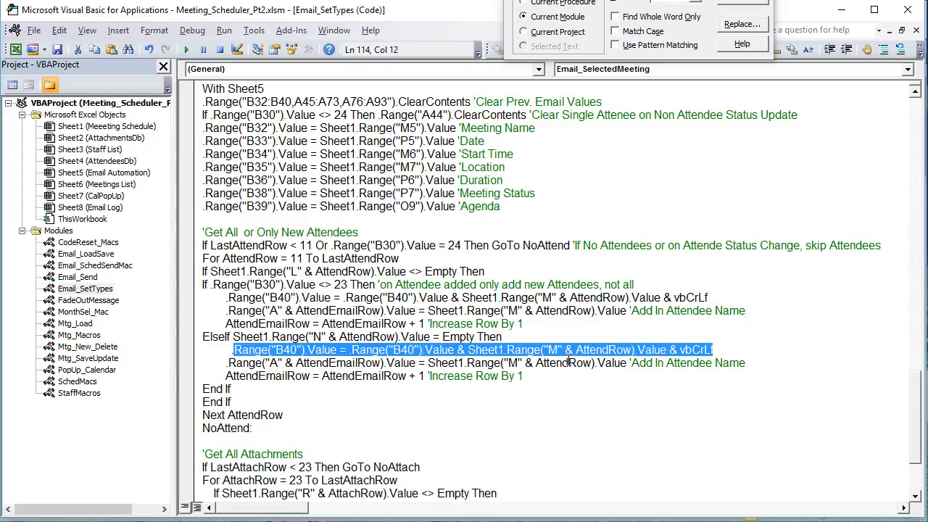
drag(409, 363, 244, 362)
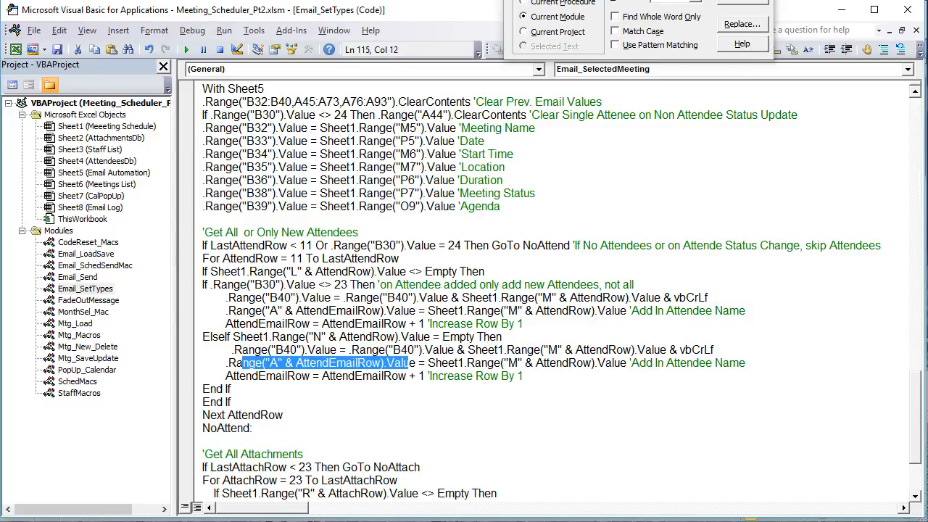
Inspect the Sending Email Details on the Email Automation sheet and the attendee IDs in N14:N15 on the Meeeting Schedule sheet.
key(alt+F11)
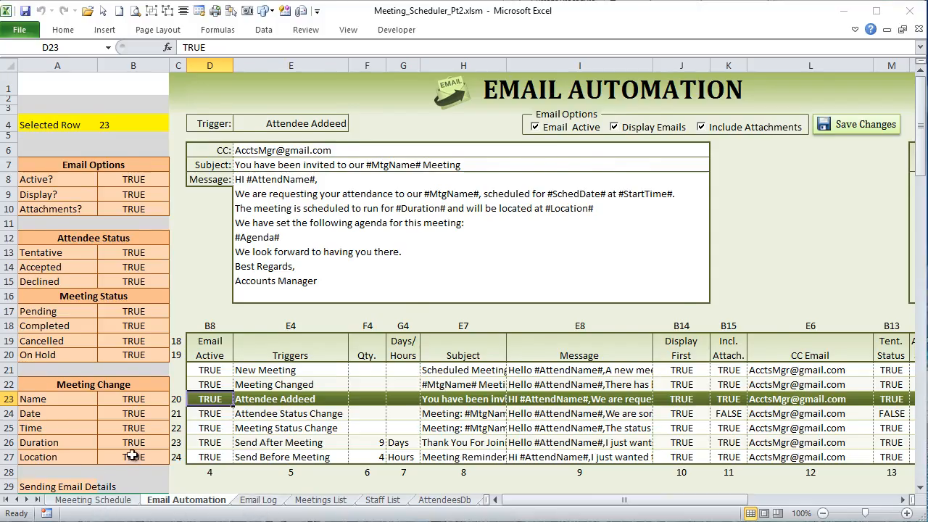
scroll(132, 455, down, 12)
mouse_move(84, 209)
mouse_down()
mouse_move(77, 235)
mouse_move(73, 220)
mouse_up()
click(81, 501)
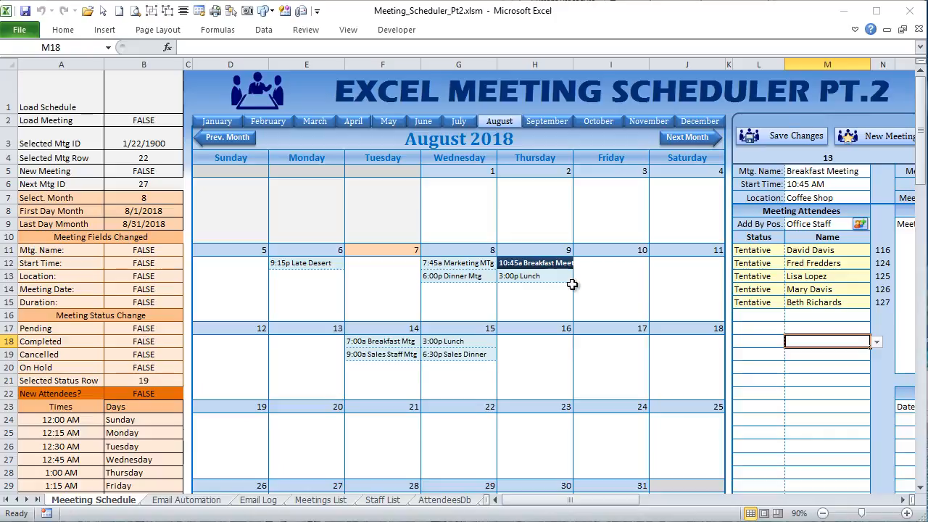
drag(882, 290, 880, 305)
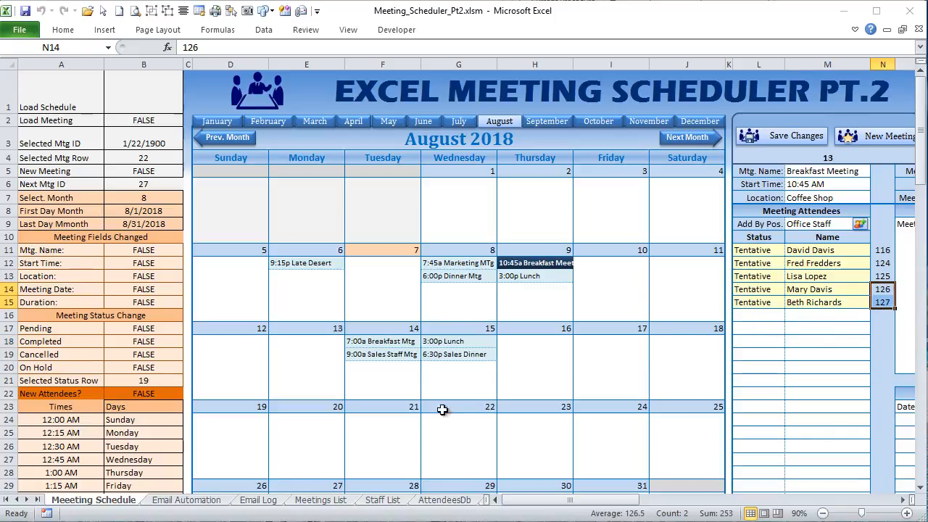
Compare the attendee names in A44:A45 on the Email Automation sheet with the attendee rows and IDs on the Meeeting Schedule sheet.
click(186, 499)
drag(47, 210, 56, 237)
scroll(56, 239, up, 4)
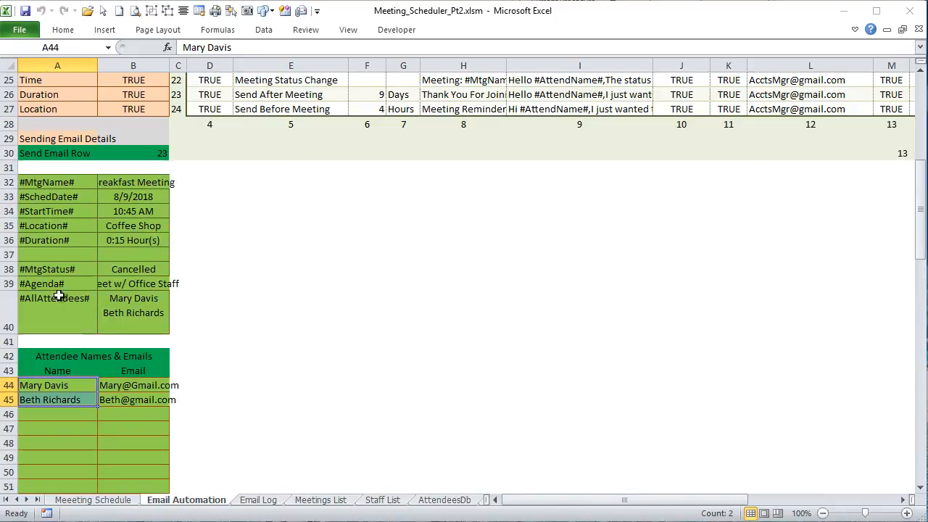
click(93, 500)
drag(781, 252, 879, 293)
click(881, 290)
Add a sixth attendee to the Breakfast Meeting in M16, choosing a staff member not already listed, and save the meeting changes.
click(862, 316)
click(876, 316)
click(806, 343)
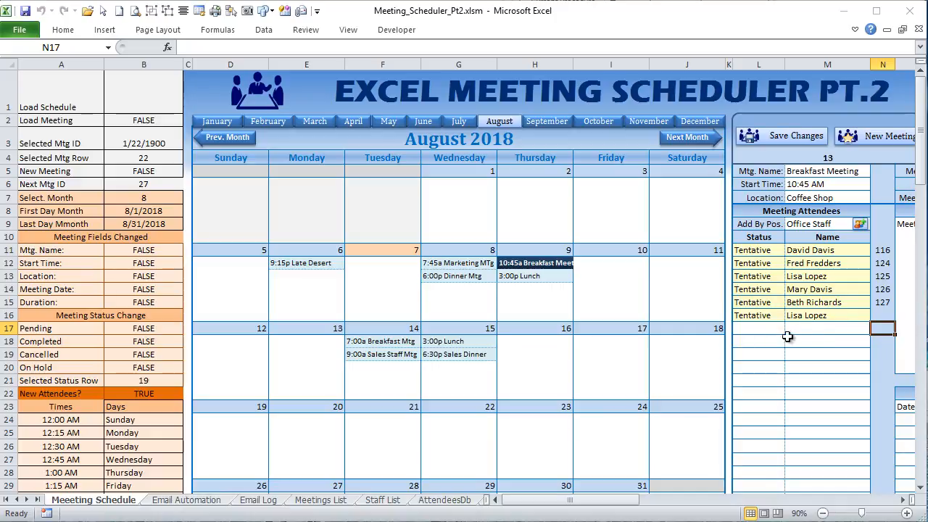
click(834, 317)
click(877, 316)
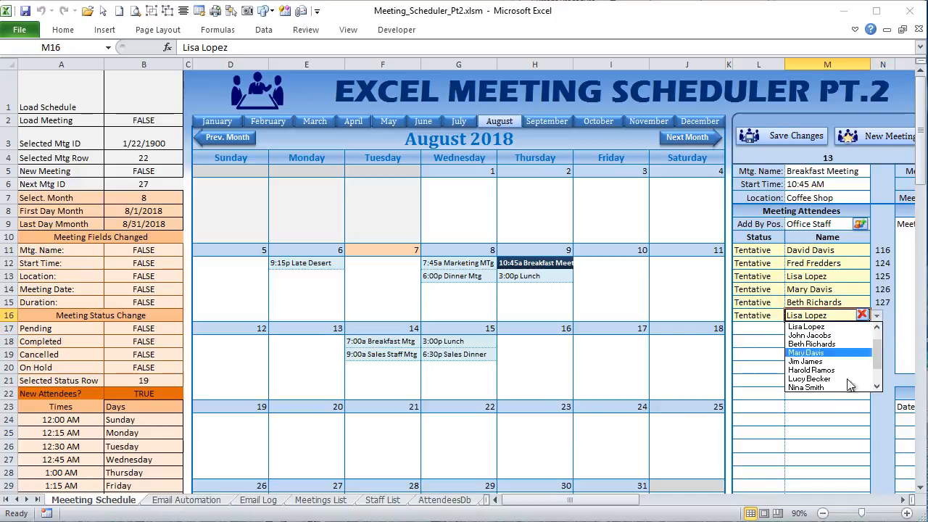
click(829, 370)
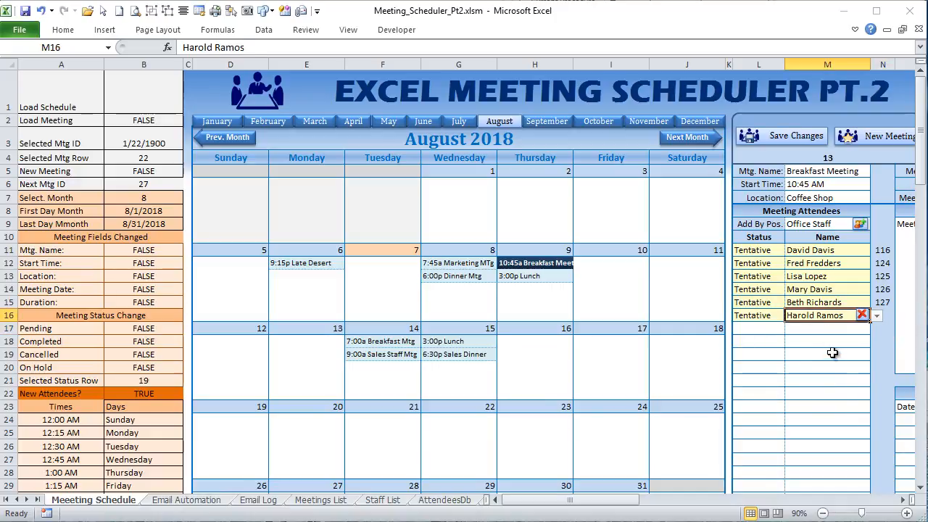
click(833, 354)
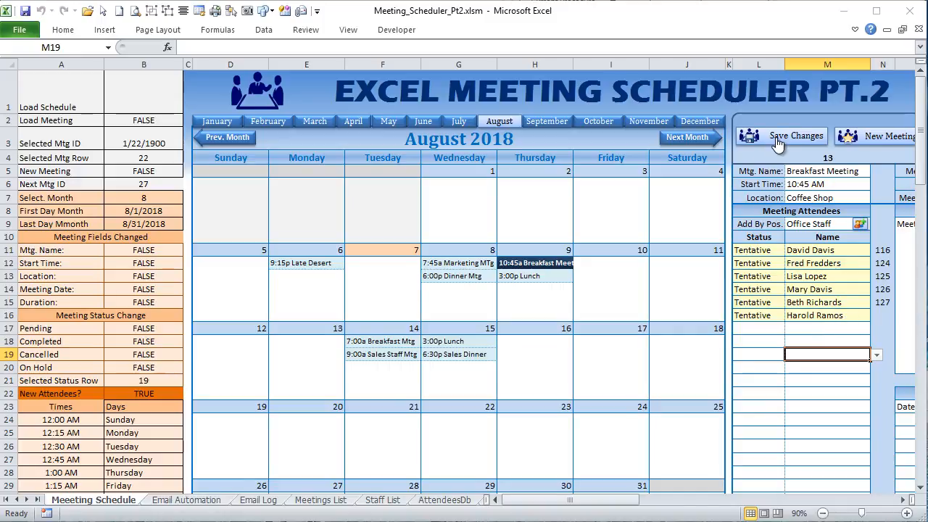
click(904, 500)
click(700, 138)
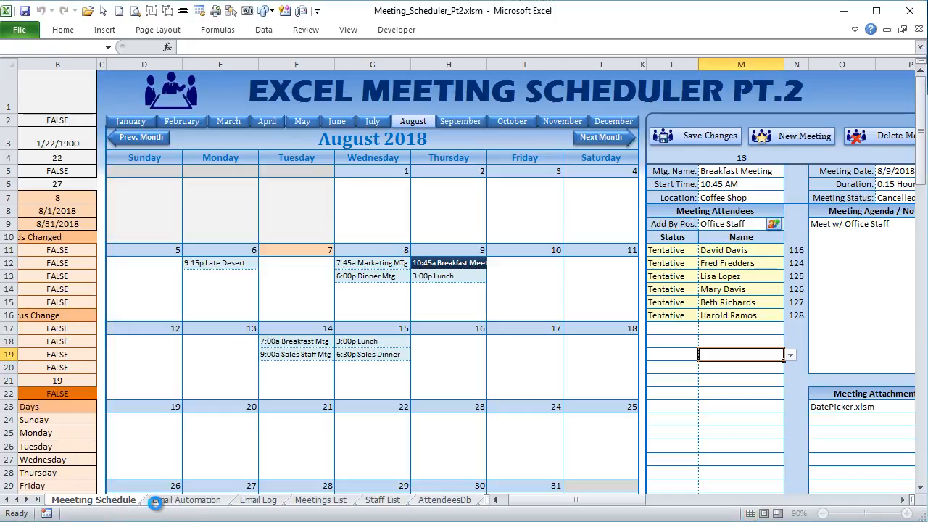
Inspect the new attendee's name and email in A44:B44 on the Email Automation sheet and the ID in N16 on the Meeeting Schedule sheet.
click(180, 501)
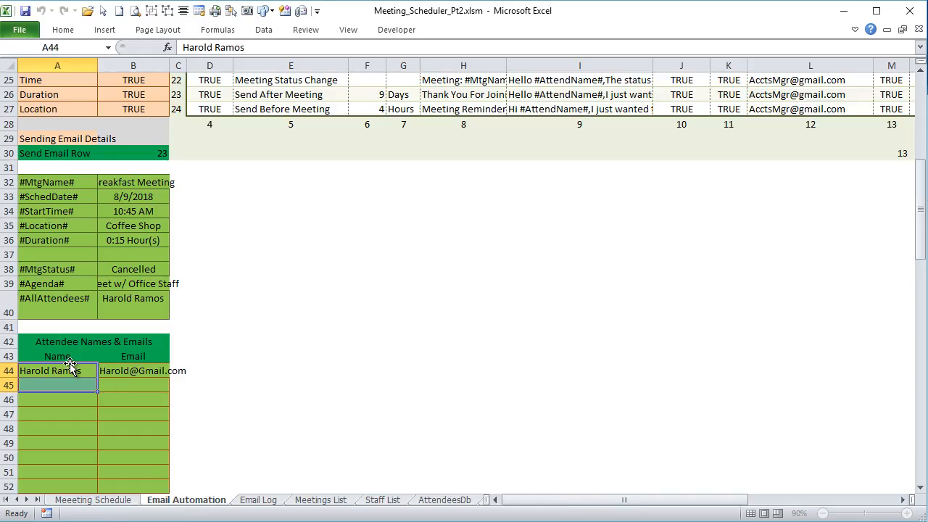
drag(67, 370, 111, 374)
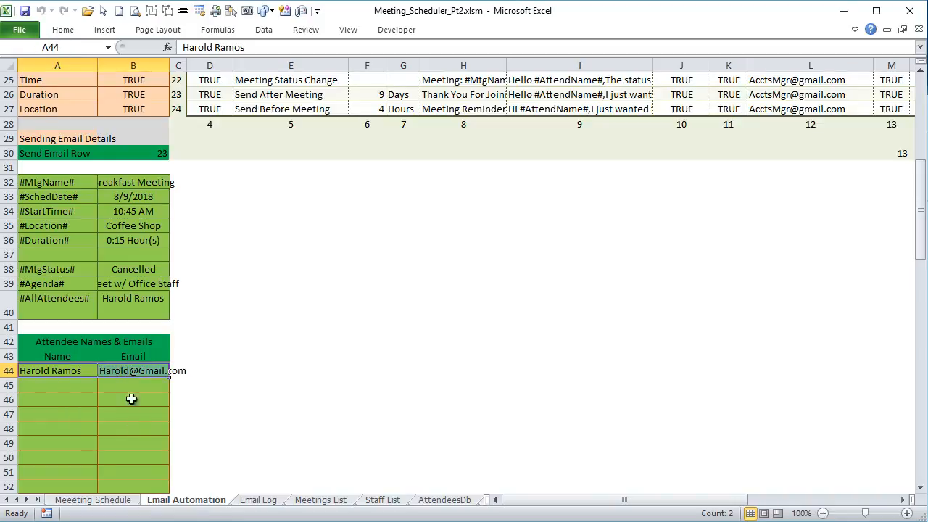
click(101, 500)
drag(797, 316, 792, 323)
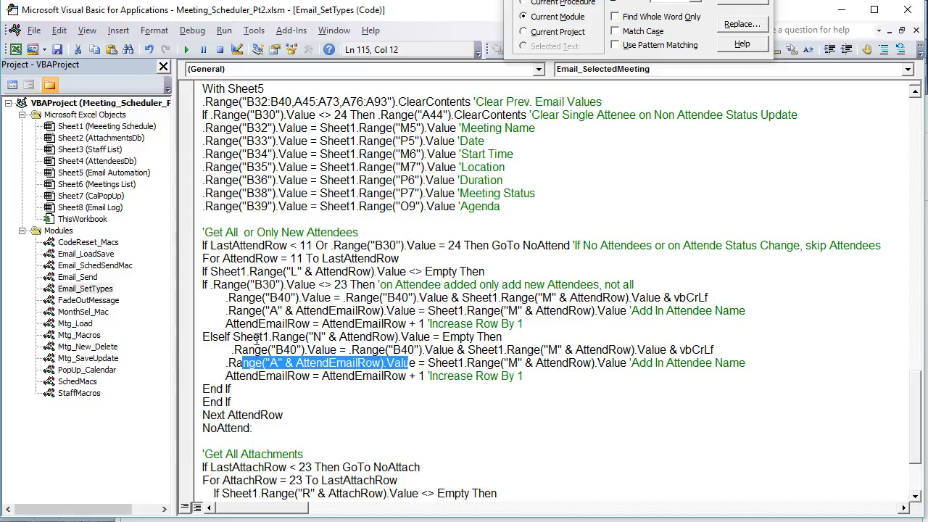
In Email_SelectedMeeting, compare the ElseIf branch for an empty column N with the B30 <> 23 branch that adds all attendees.
drag(502, 338, 253, 337)
drag(336, 350, 248, 350)
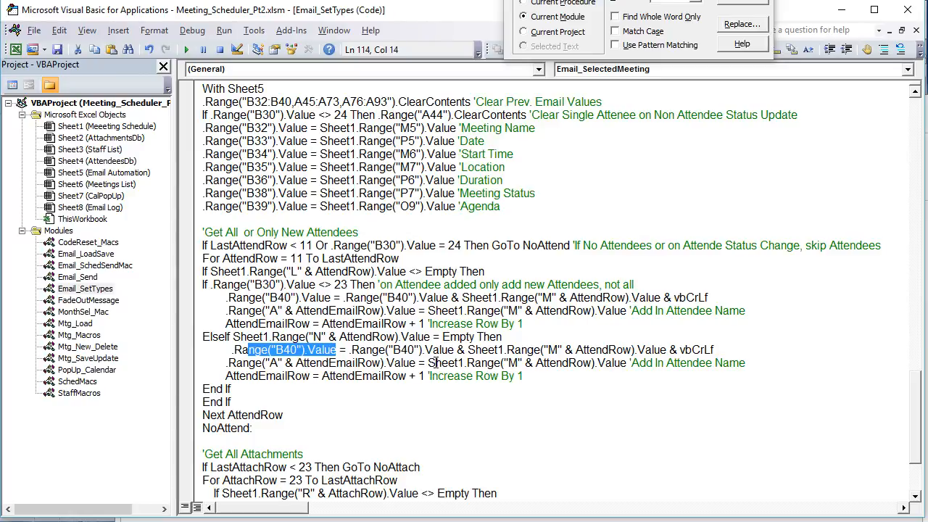
drag(596, 376, 95, 353)
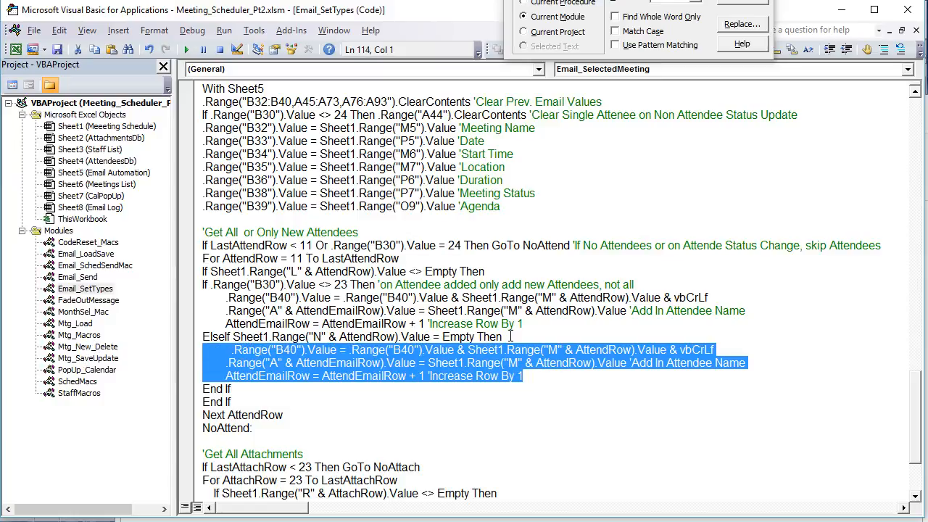
drag(506, 336, 270, 345)
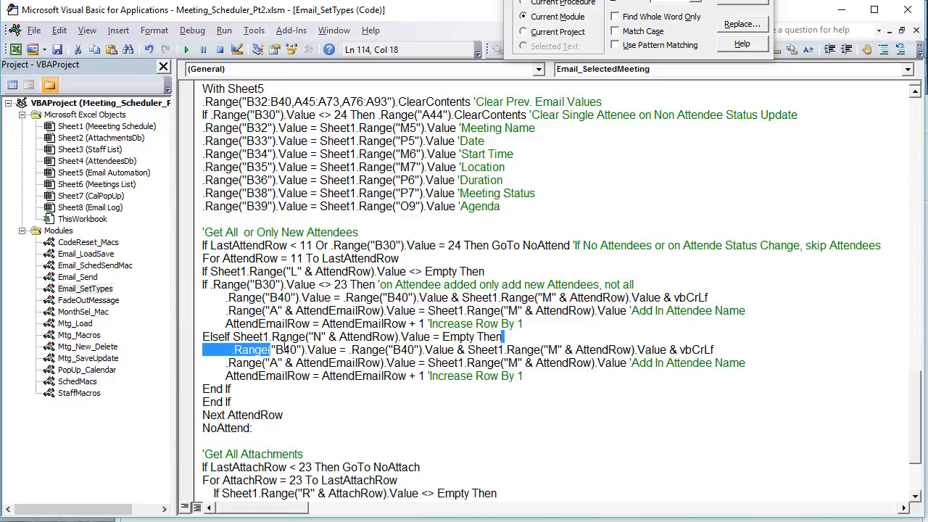
drag(524, 324, 196, 299)
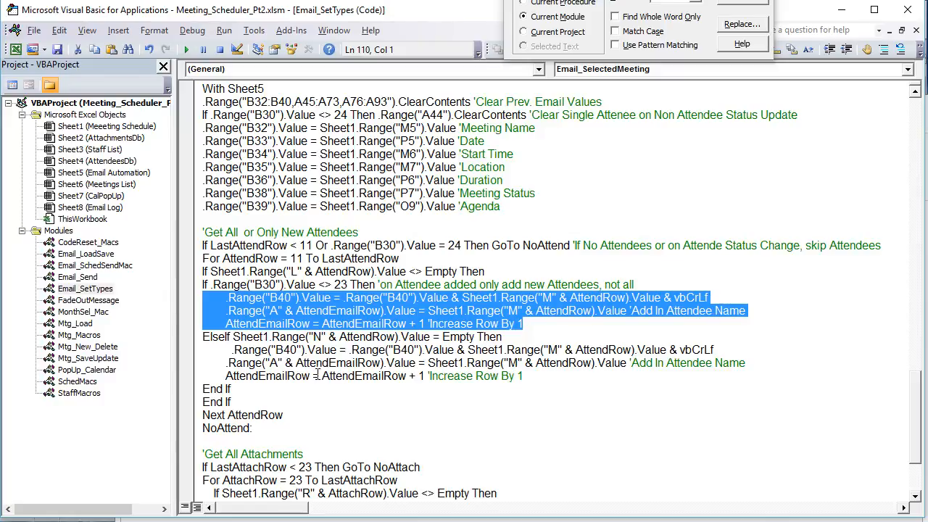
drag(312, 376, 196, 353)
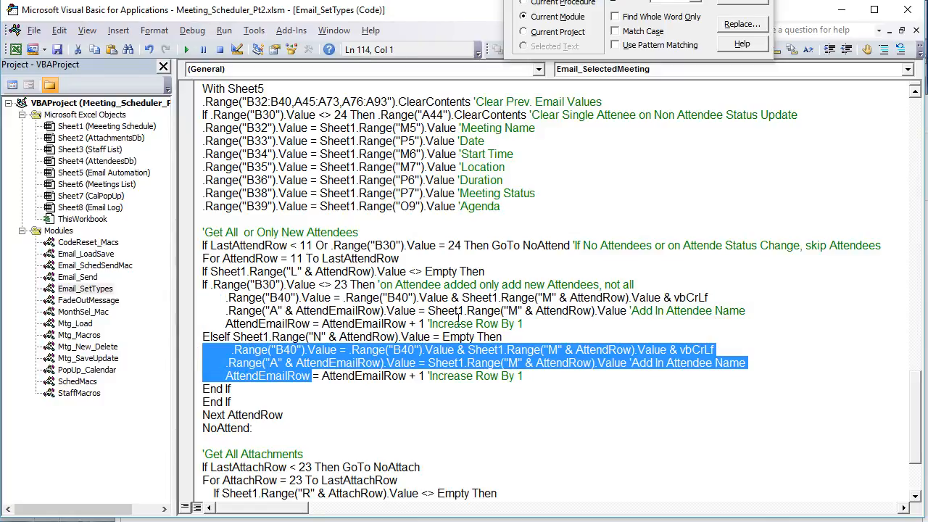
drag(523, 324, 174, 289)
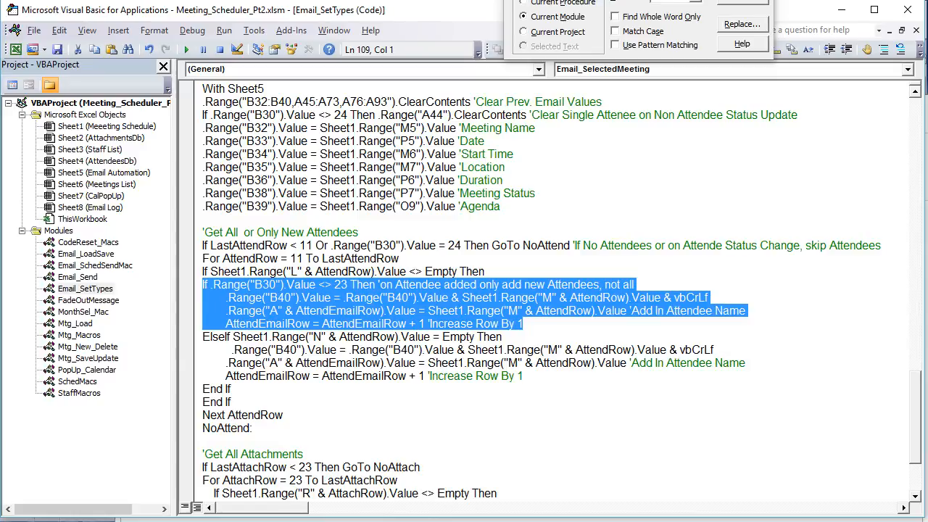
Display the Attendee Status Change trigger's email settings on the Email Automation sheet.
key(alt+Tab)
click(187, 500)
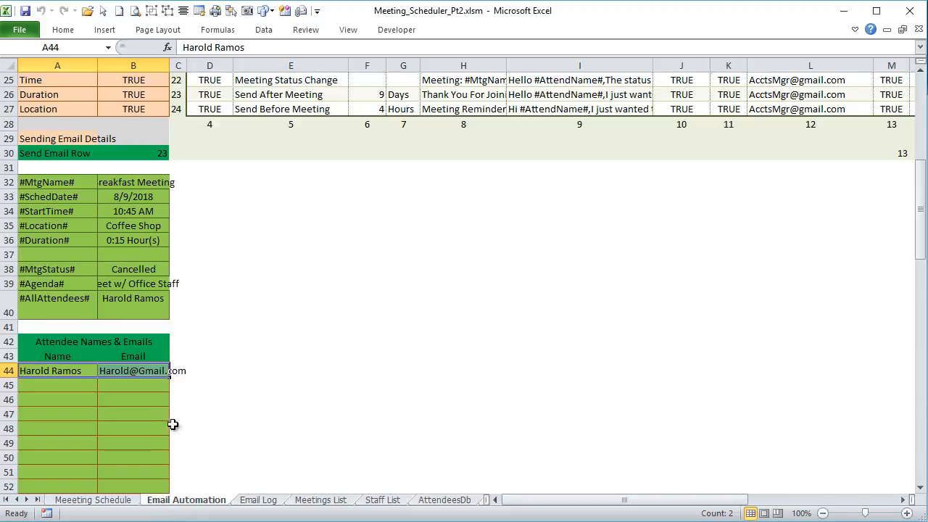
scroll(297, 363, up, 8)
click(272, 414)
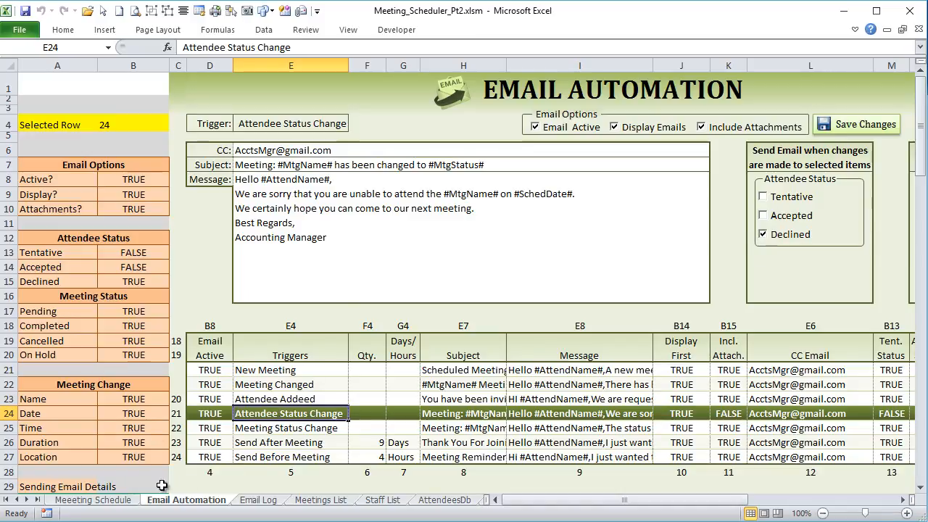
Set the attendee status in L14 of the Breakfast Meeting to Declined and close the generated email without saving it.
click(129, 500)
drag(595, 500, 615, 500)
click(589, 290)
click(616, 290)
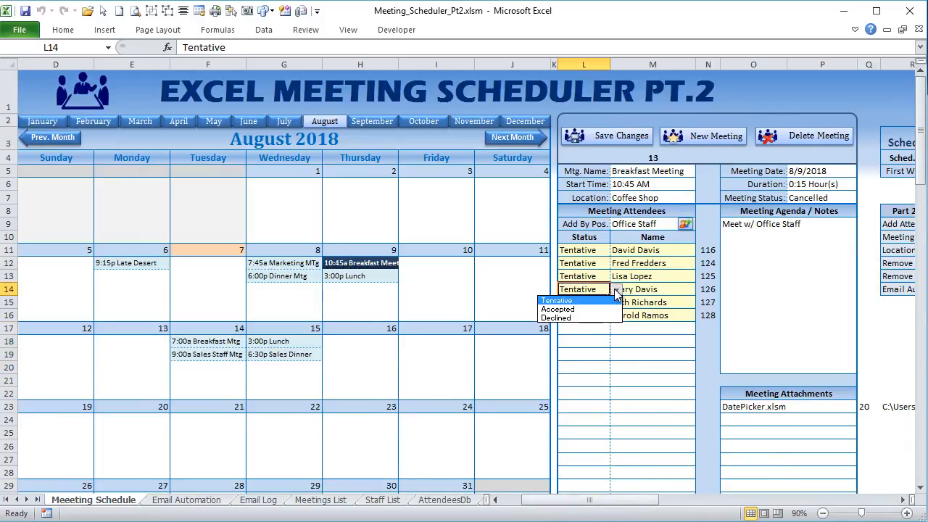
click(589, 320)
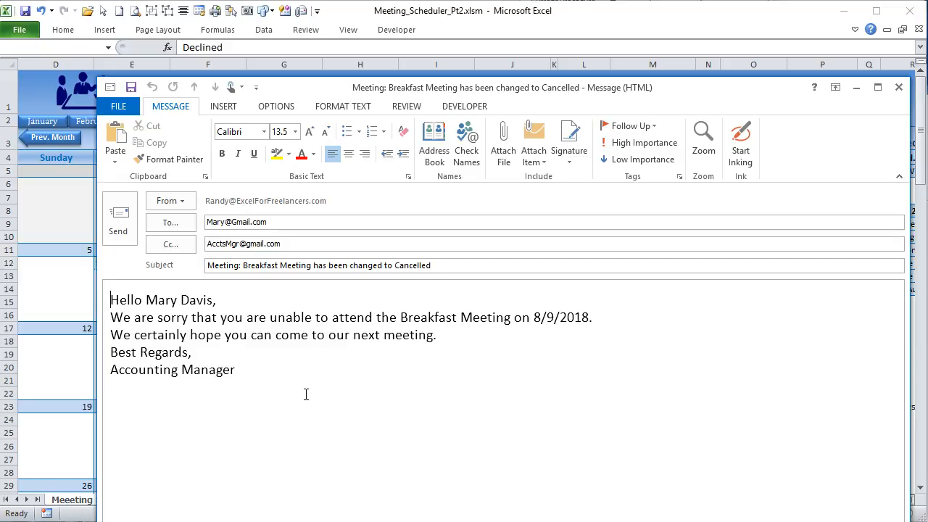
click(898, 87)
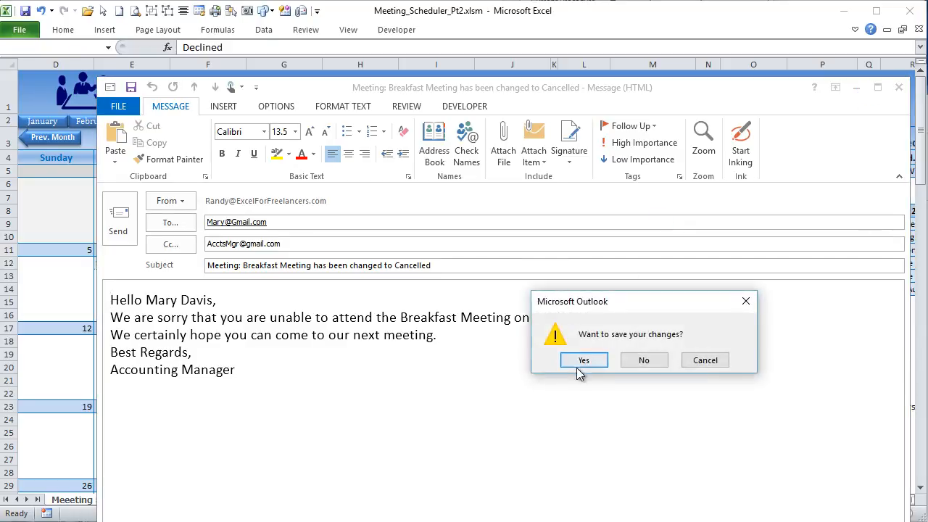
click(644, 363)
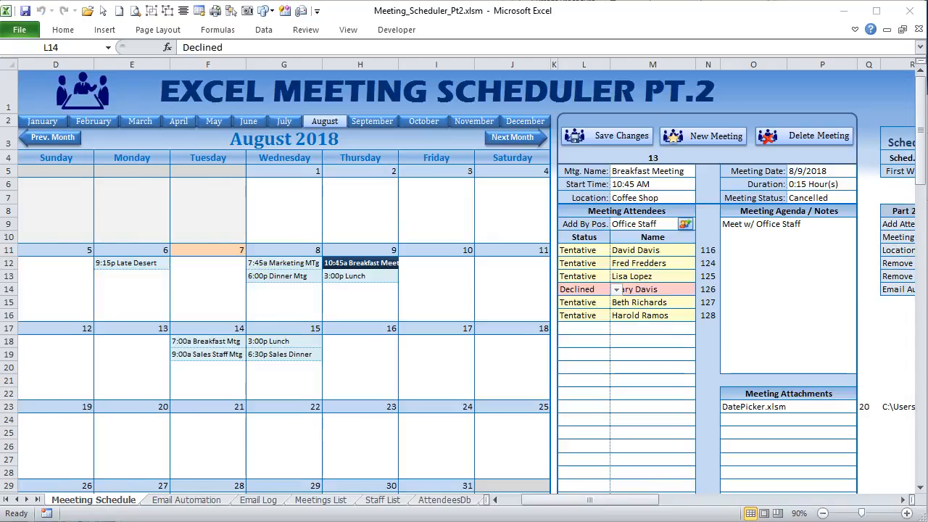
In the Mtg_SaveUpdate code, find the Add/Update Attendees section and examine the comment about checking existing status before emailing.
key(alt+F11)
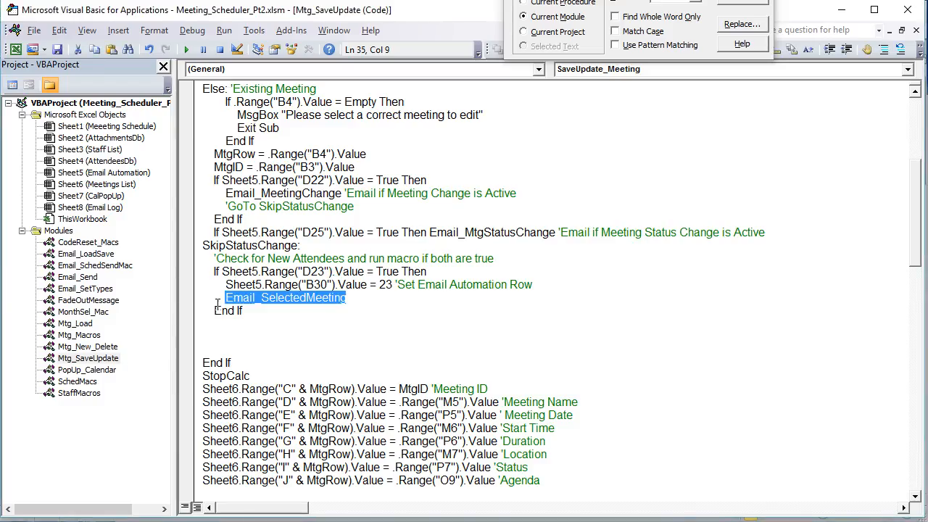
scroll(267, 330, up, 6)
scroll(280, 363, down, 4)
scroll(277, 354, down, 10)
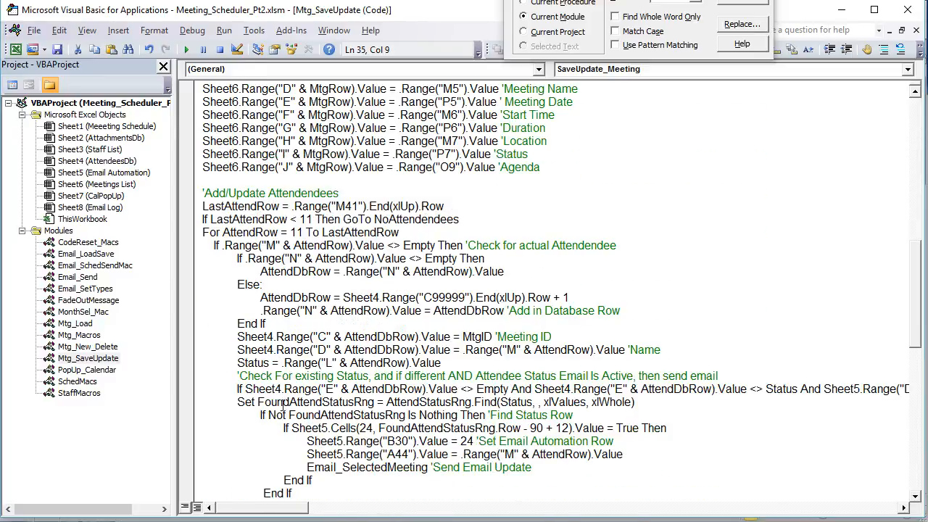
drag(265, 375, 370, 376)
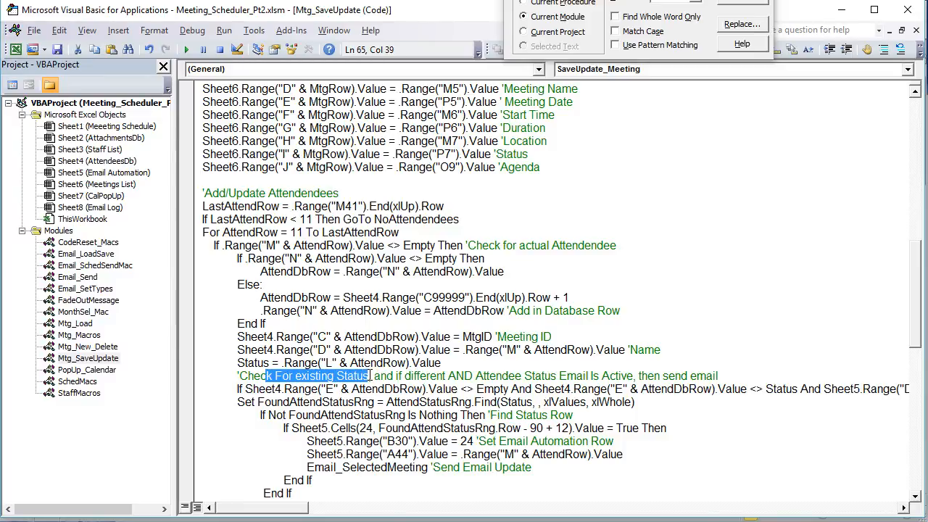
drag(475, 376, 377, 381)
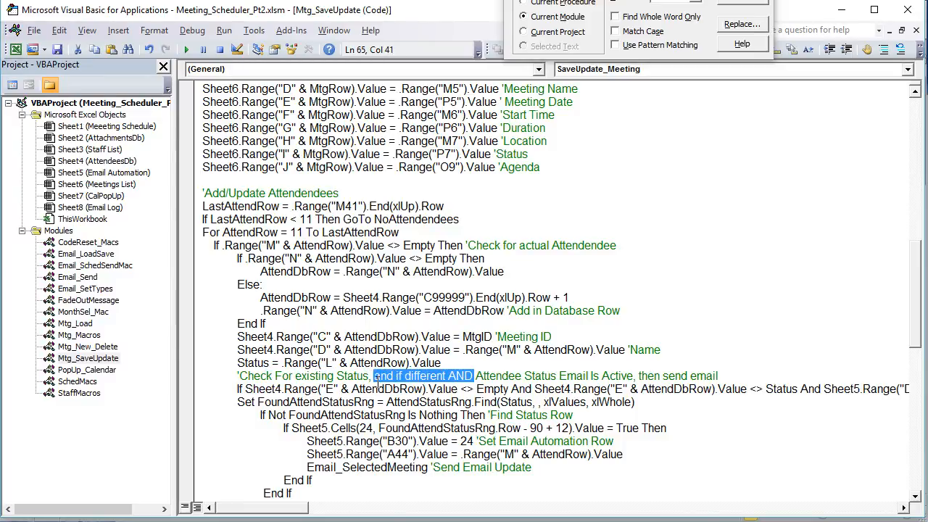
drag(476, 376, 723, 377)
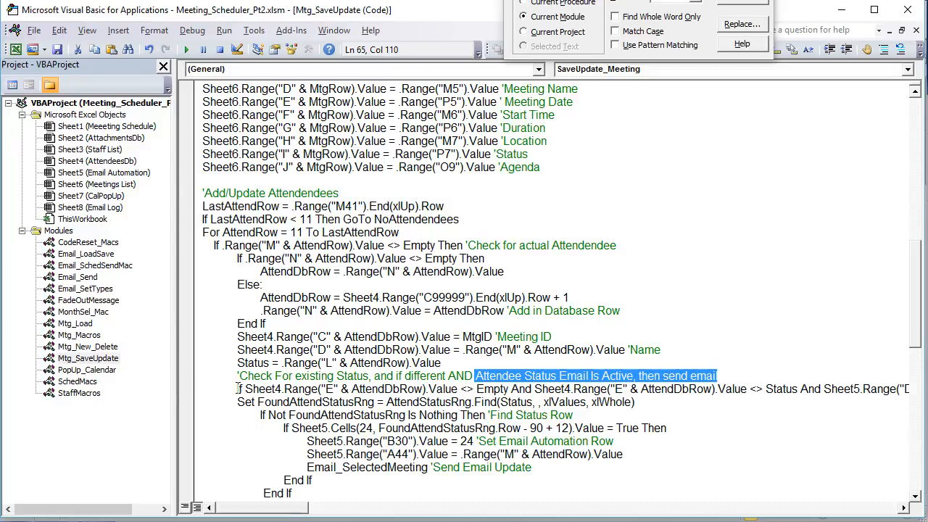
Examine the condition that Sheet4 column E is not empty and the line assigning AttendDbRow from column N.
drag(248, 389, 513, 390)
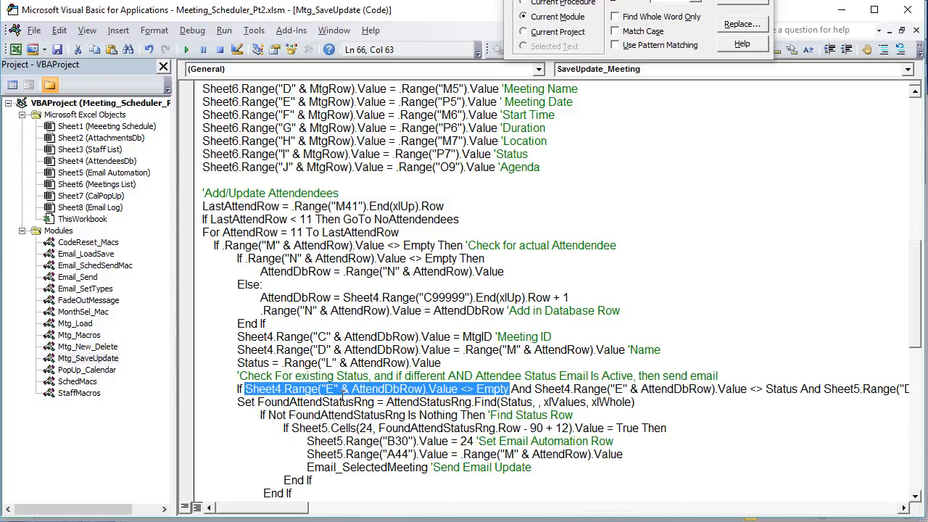
scroll(285, 358, up, 3)
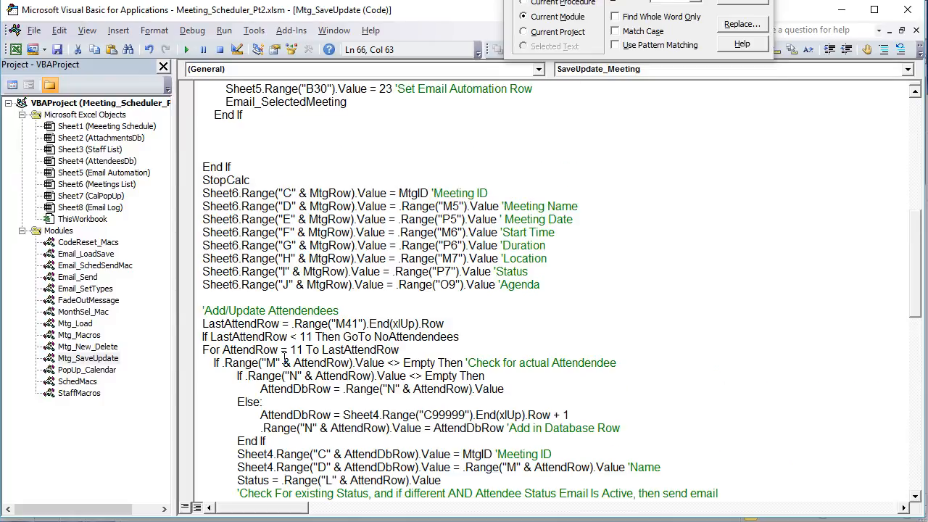
scroll(285, 358, down, 2)
drag(317, 312, 303, 311)
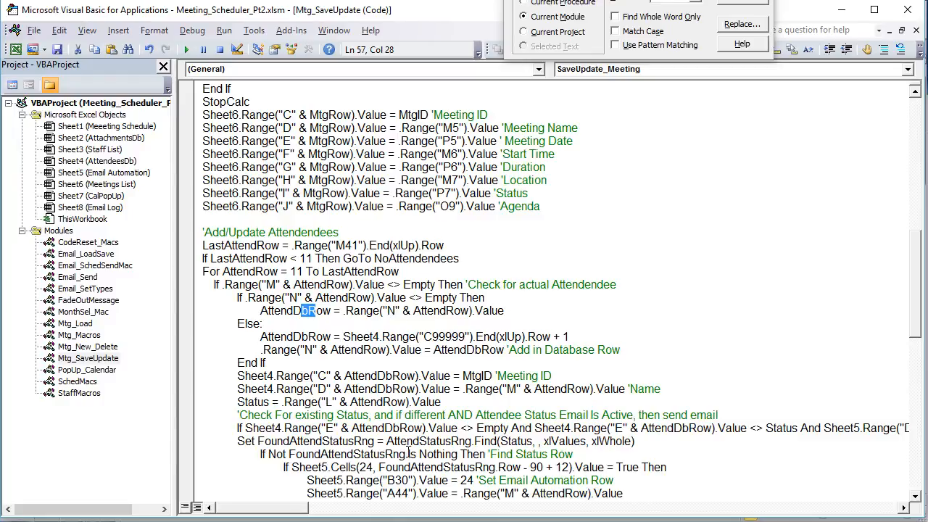
drag(508, 429, 285, 429)
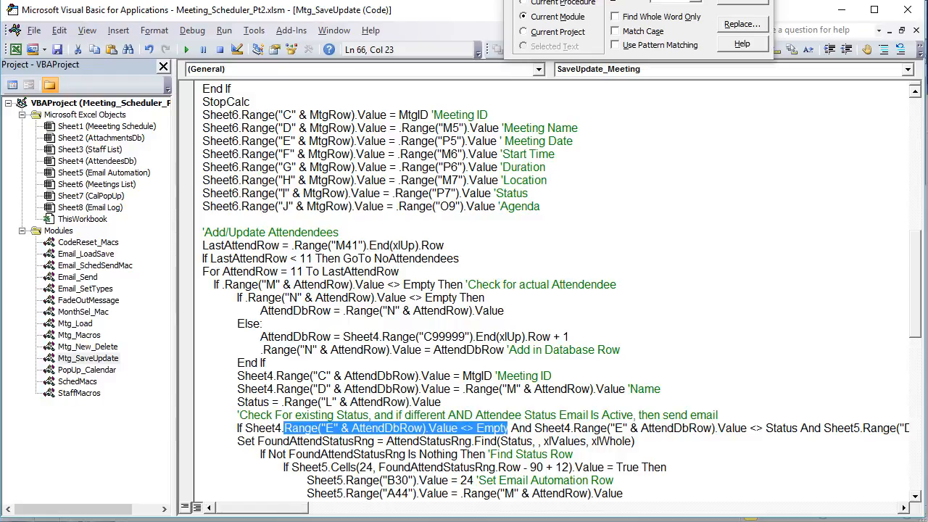
Inspect the Meeting Status values in column E of the AttendeesDb sheet, including E7 and E8.
key(alt+F11)
click(444, 499)
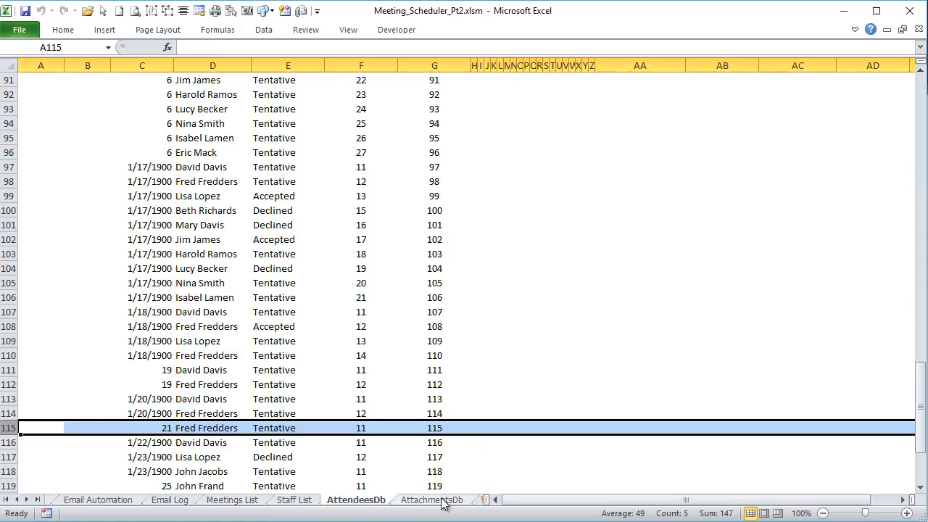
scroll(320, 127, up, 4)
scroll(323, 133, up, 18)
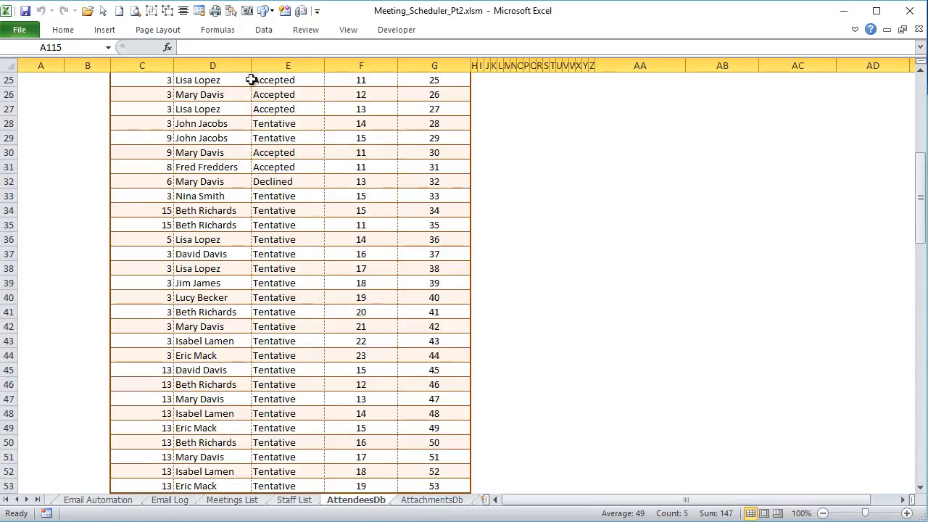
click(259, 66)
scroll(265, 109, up, 8)
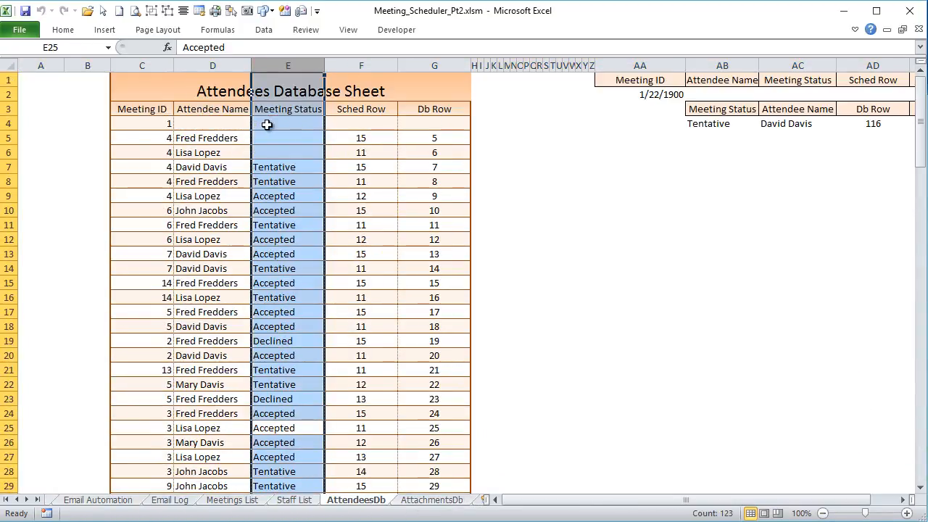
click(274, 167)
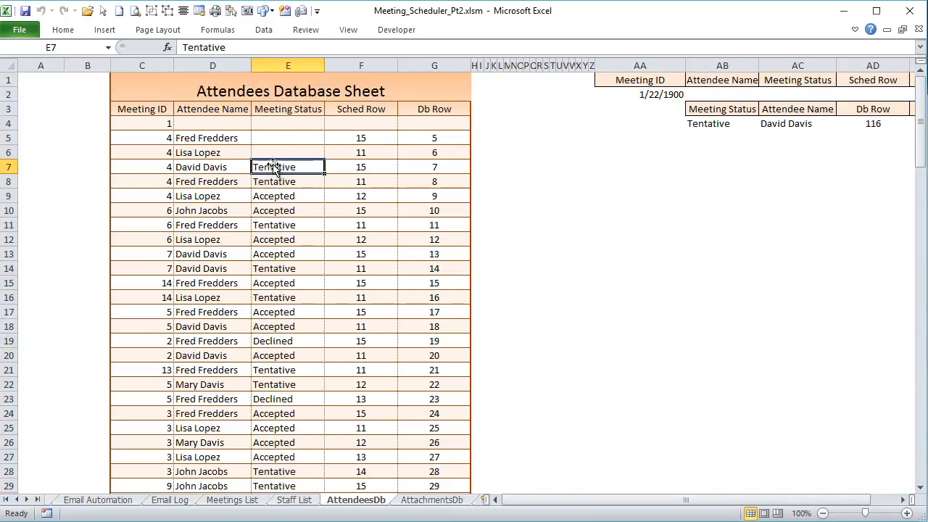
click(300, 181)
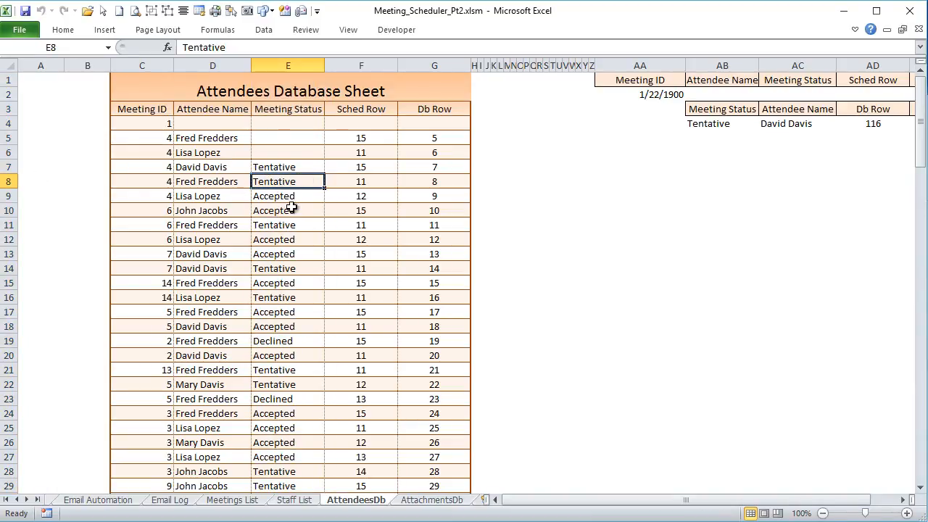
Set the attendee status in L16 of the Breakfast Meeting to Declined on the meeting schedule sheet.
click(98, 501)
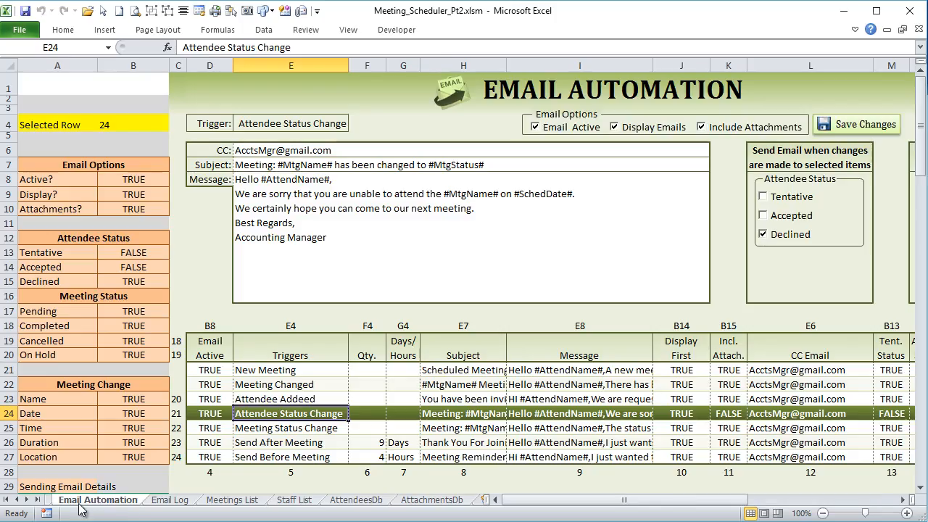
click(16, 500)
click(83, 502)
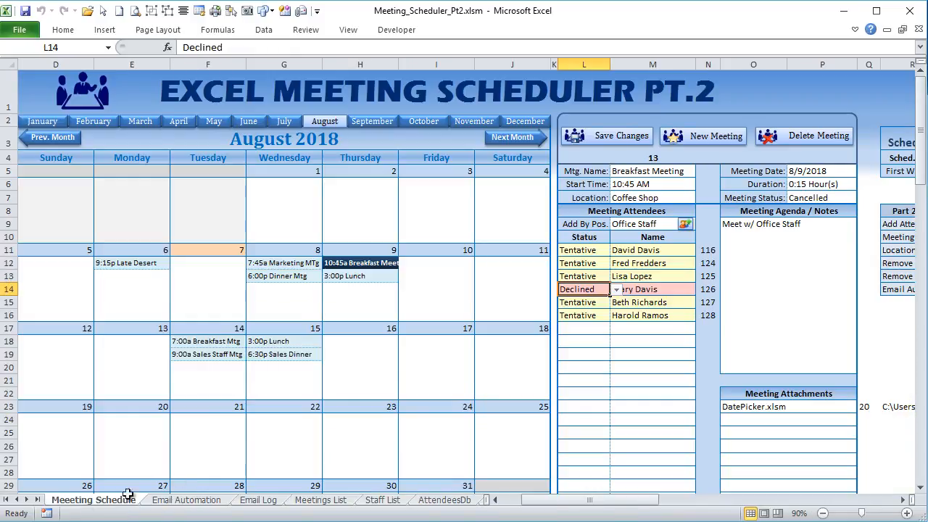
click(662, 316)
click(702, 317)
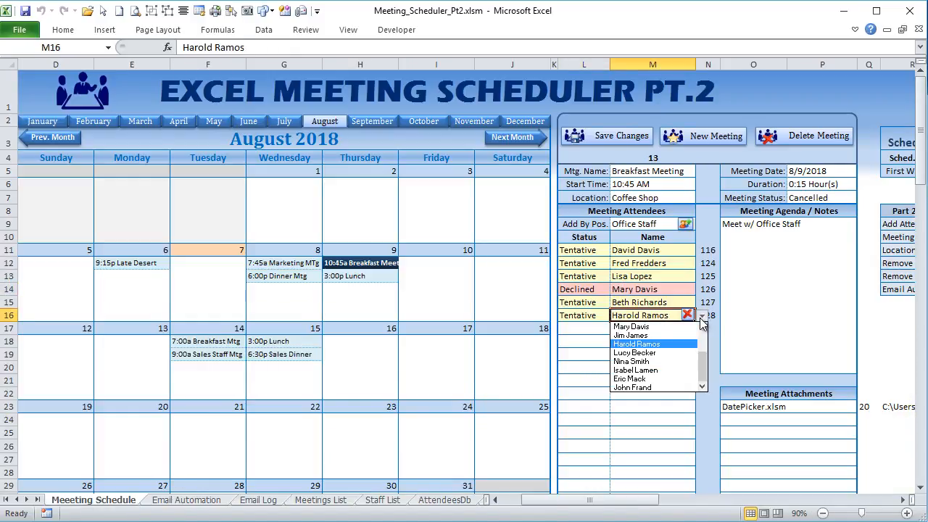
click(656, 314)
click(597, 317)
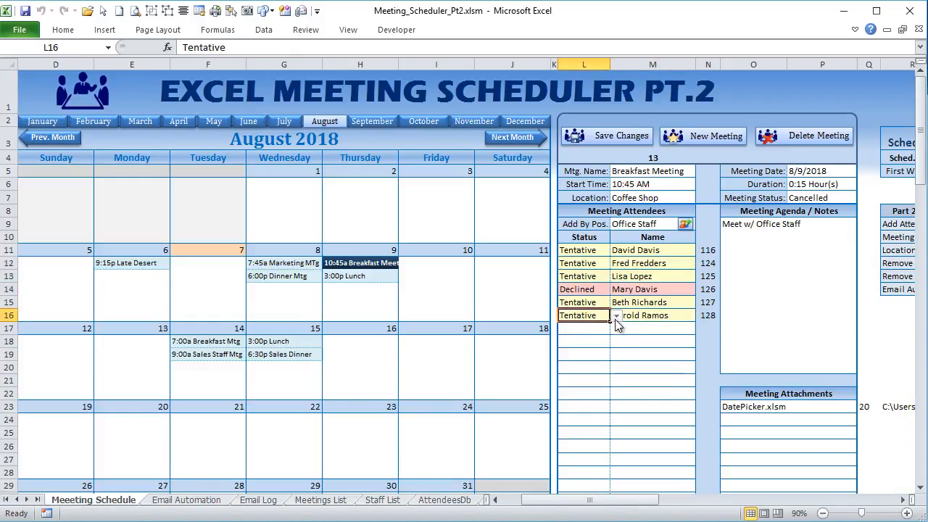
click(616, 317)
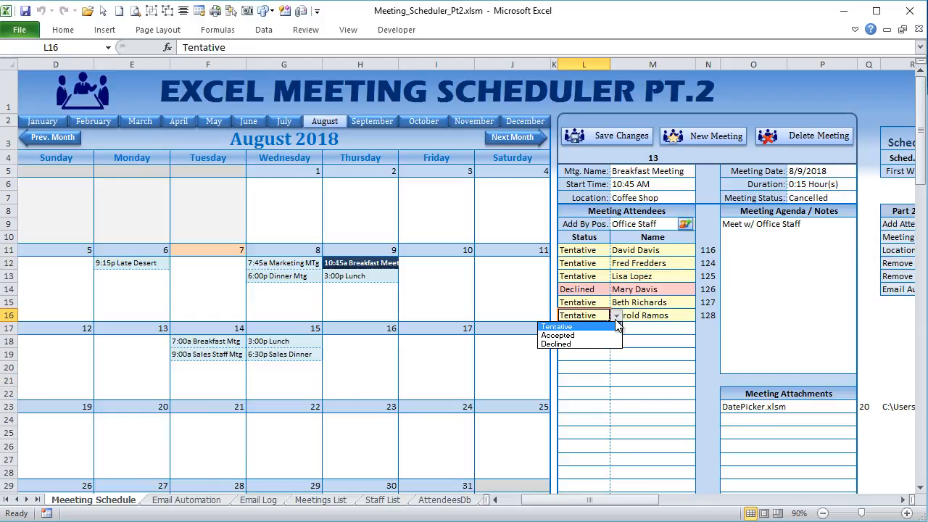
click(586, 344)
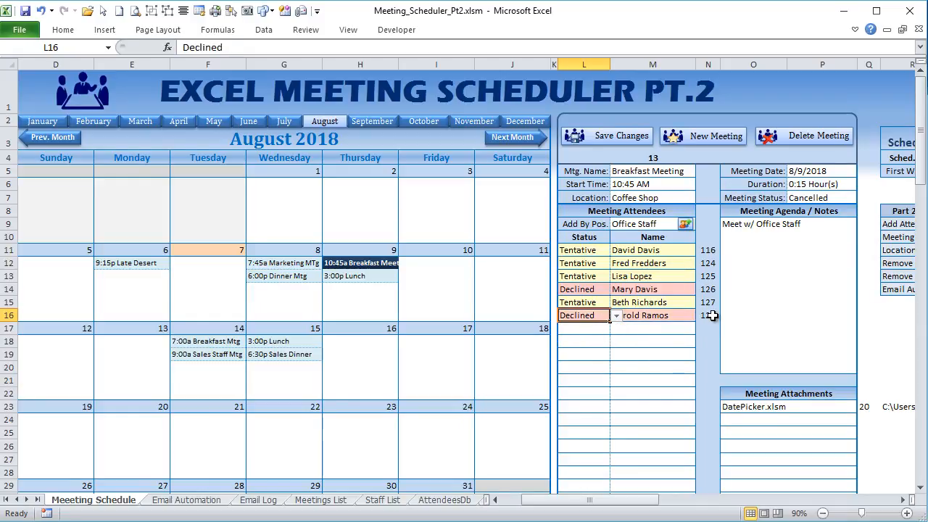
Compare the stored status in E128 of the AttendeesDb sheet with the status in L16 of the meeting schedule.
click(437, 499)
scroll(87, 383, down, 7)
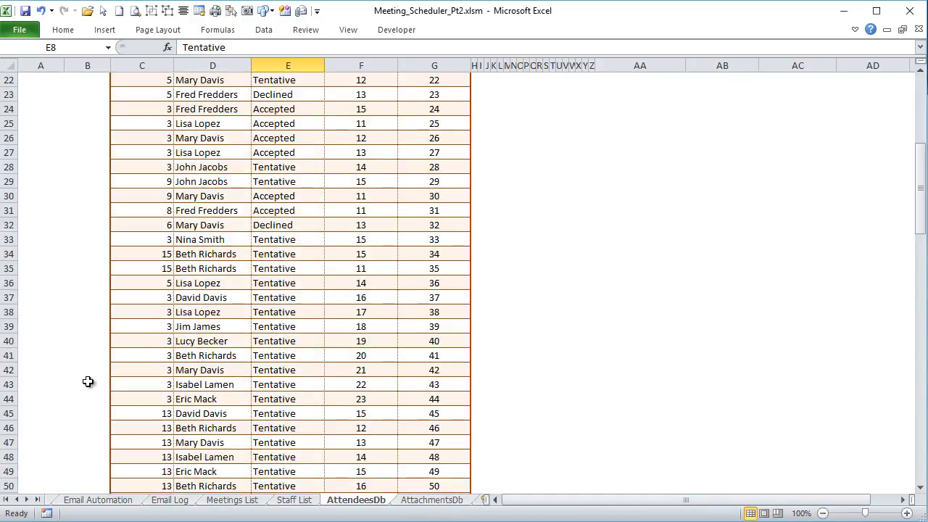
scroll(87, 382, down, 20)
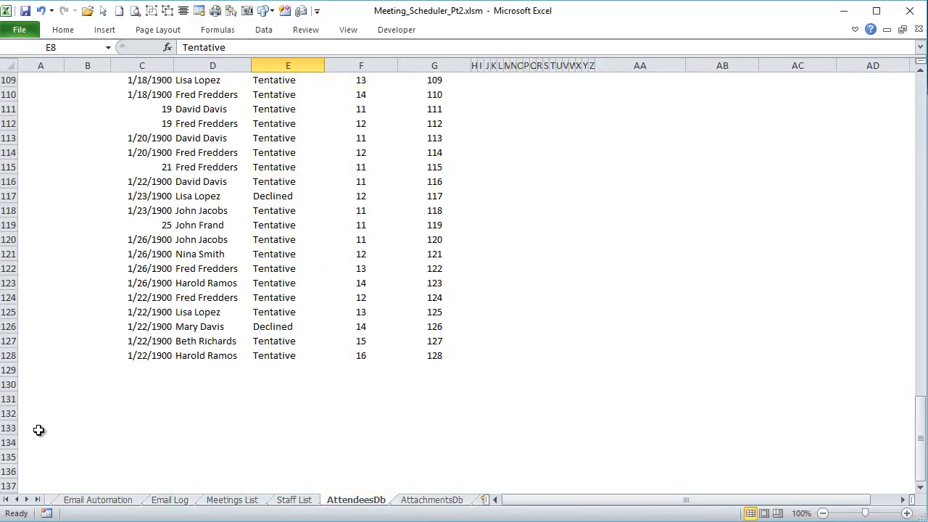
click(256, 356)
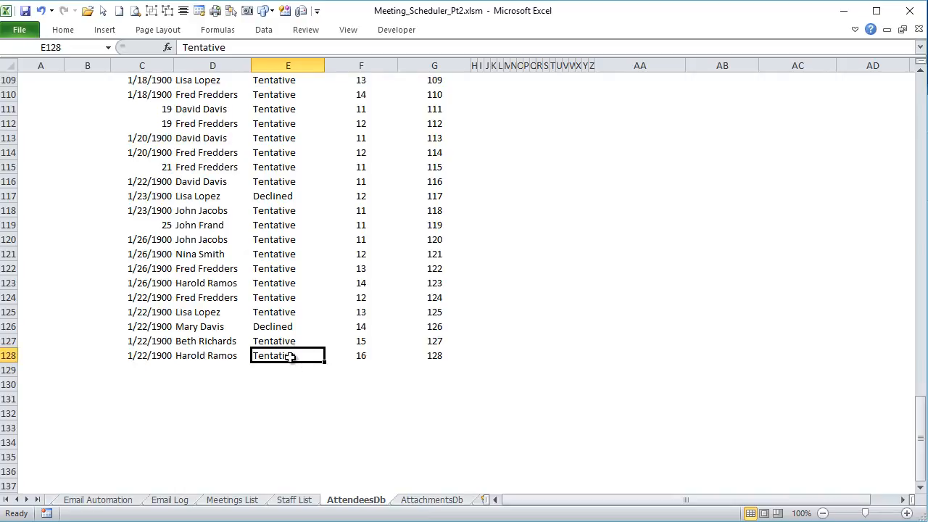
click(89, 500)
key(ctrl+Page_Up)
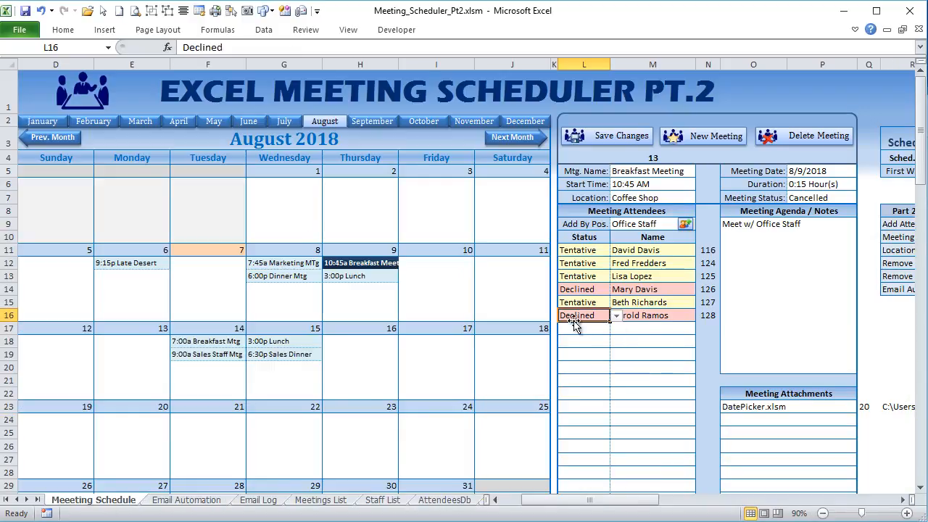
click(430, 501)
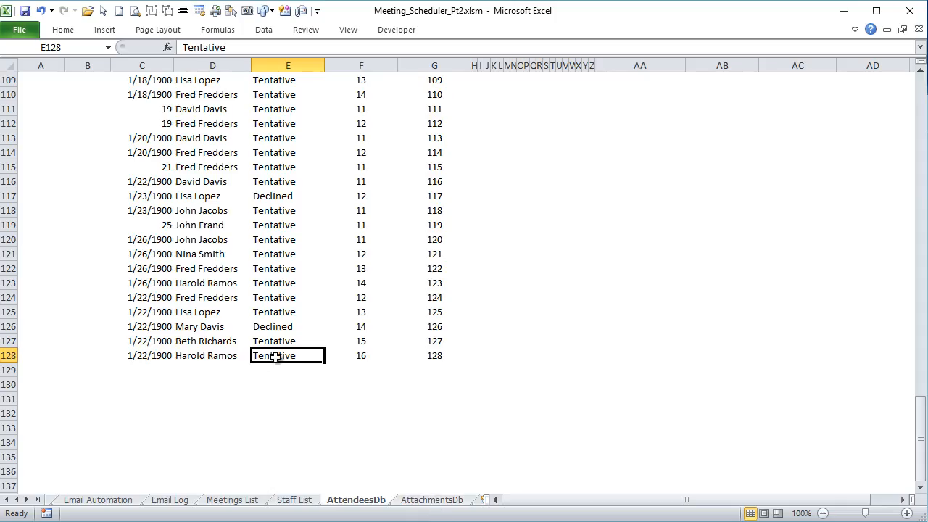
Check the Email Active value in D24 for the Attendee Status Change trigger on the Email Automation sheet.
click(172, 501)
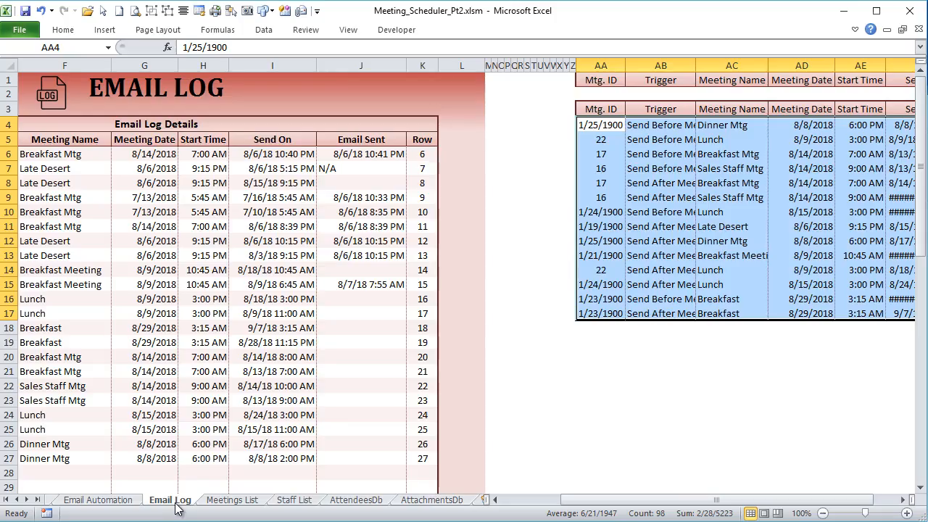
click(133, 499)
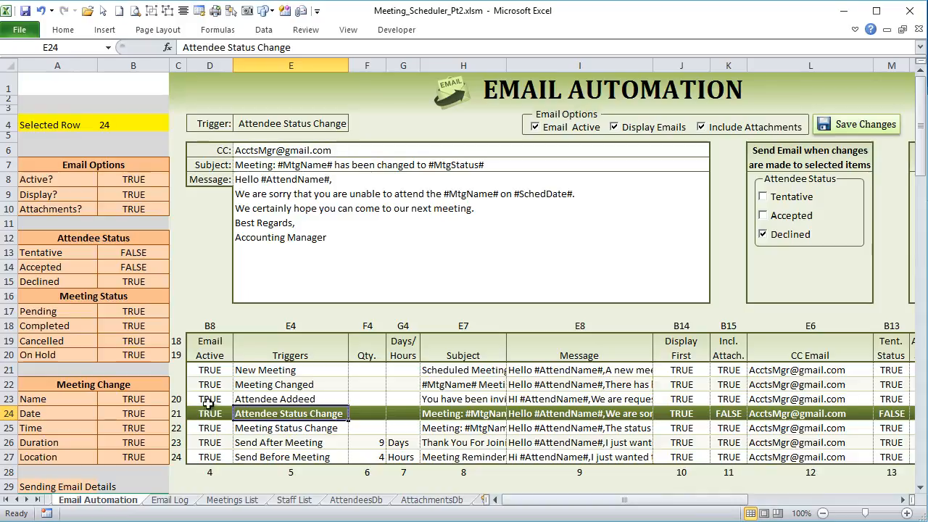
click(210, 414)
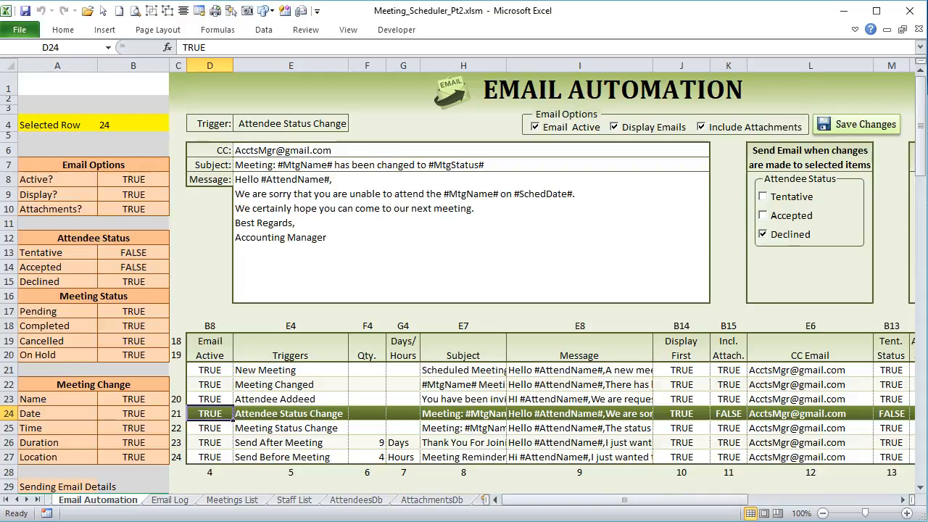
In the Mtg_SaveUpdate code, examine the condition comparing Sheet4 column E with Status and the assignment of Status from column L.
key(alt+F11)
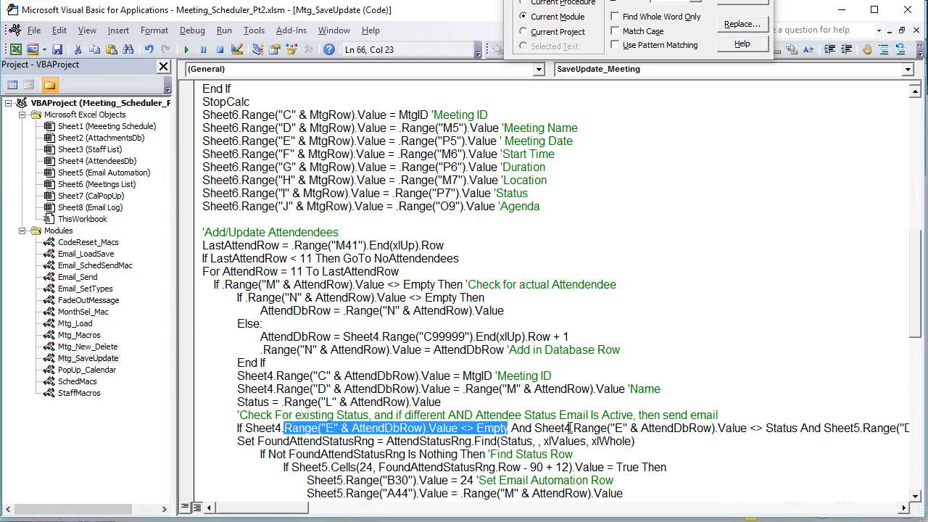
drag(748, 428, 539, 439)
click(795, 430)
drag(798, 428, 766, 428)
drag(442, 403, 287, 400)
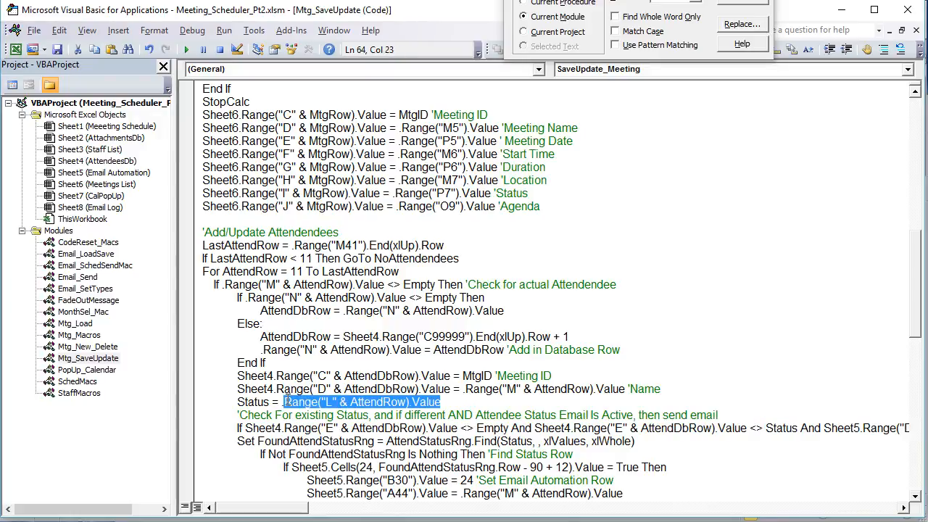
Examine the Sheet5 D25 equals True condition and the line that sets FoundAttendStatusRng by finding Status in AttendStatusRng.
drag(300, 506, 327, 513)
drag(800, 430, 623, 430)
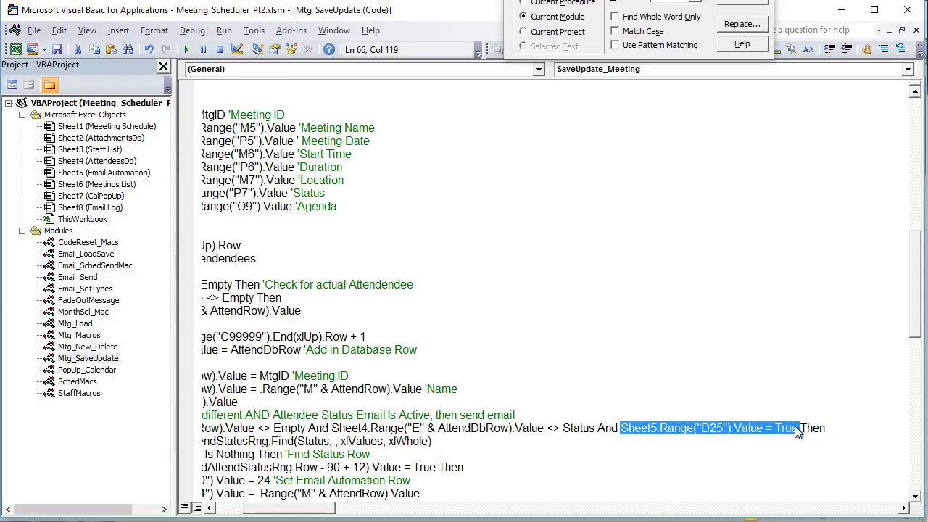
drag(306, 513, 277, 513)
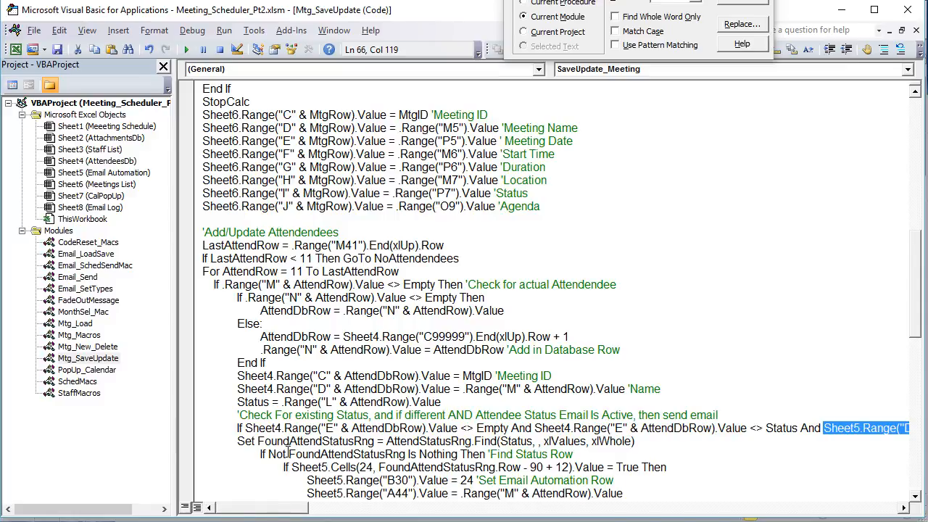
drag(259, 441, 638, 442)
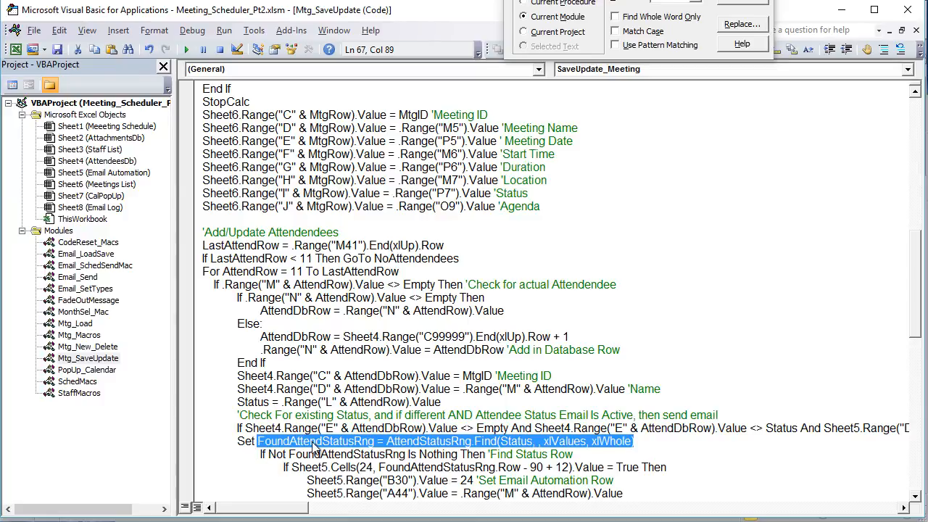
click(447, 442)
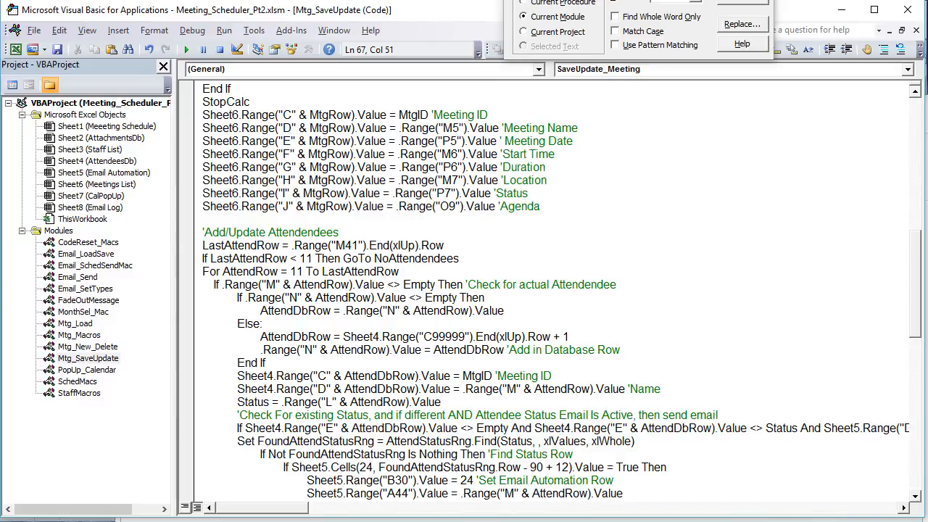
Inspect the Tentative, Accepted and Declined flags in M24 to O24 of the Email Automation sheet.
key(alt+F11)
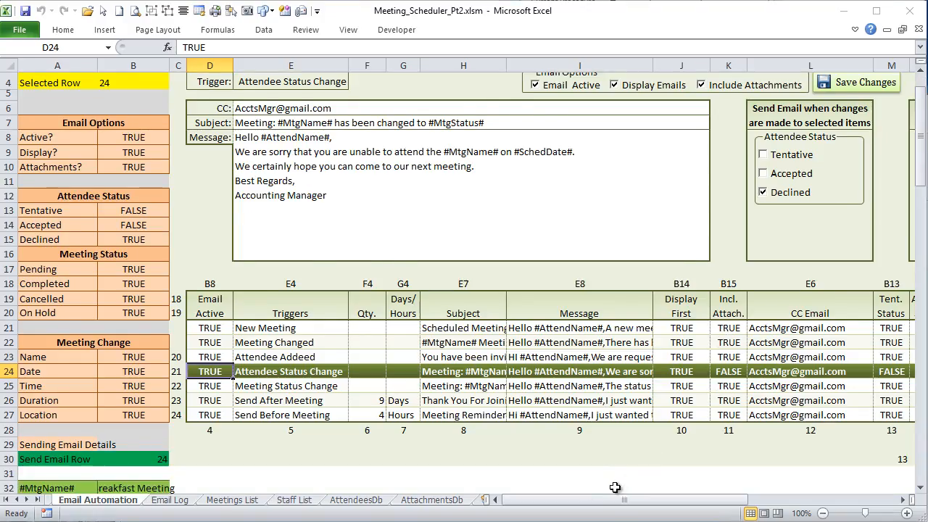
drag(616, 500, 665, 500)
click(722, 370)
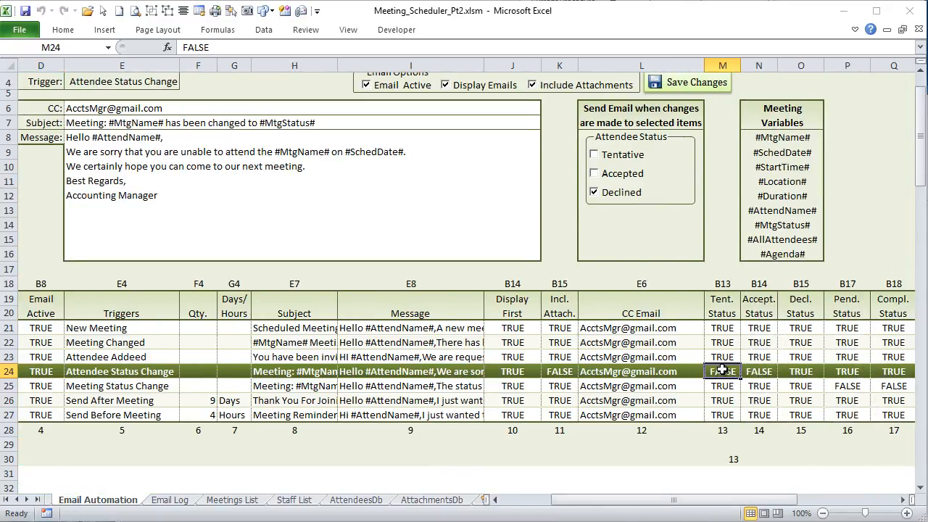
click(759, 371)
click(800, 371)
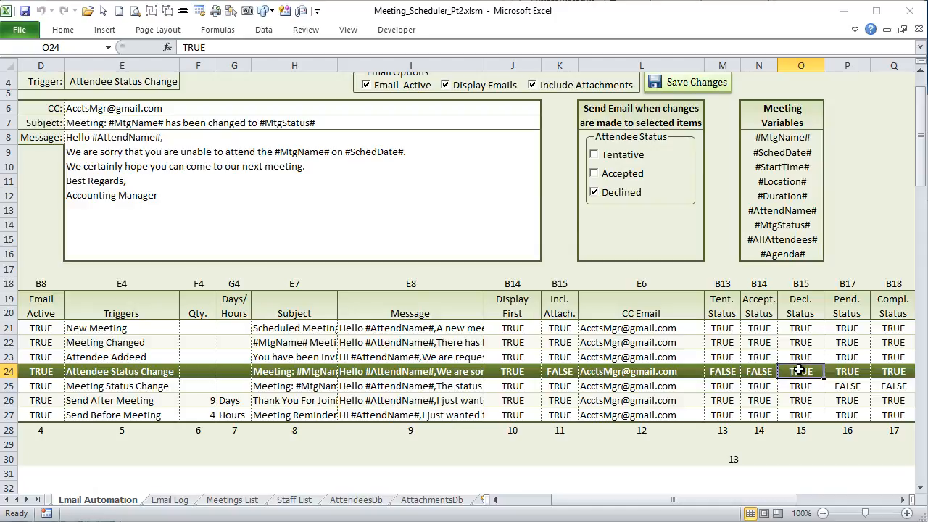
Review the status choices for L16 on the meeting schedule sheet, keeping Declined.
drag(565, 500, 123, 512)
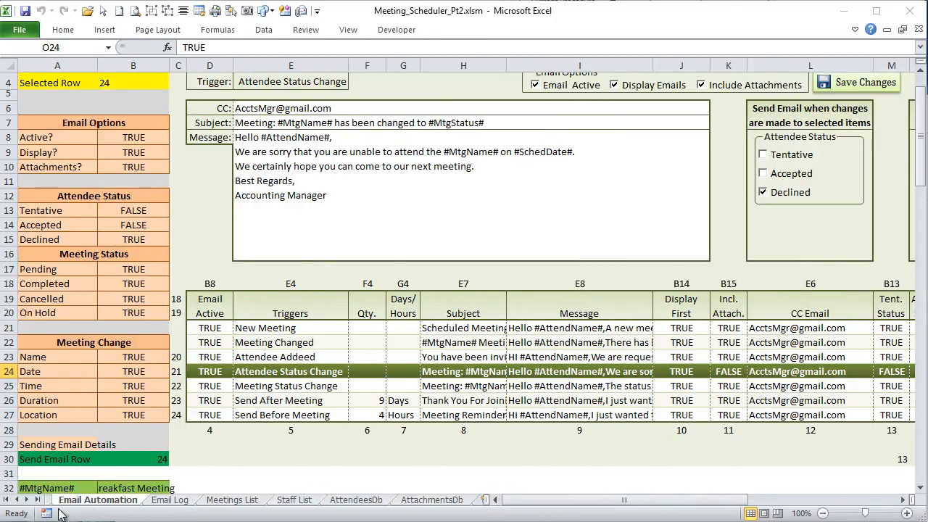
click(16, 500)
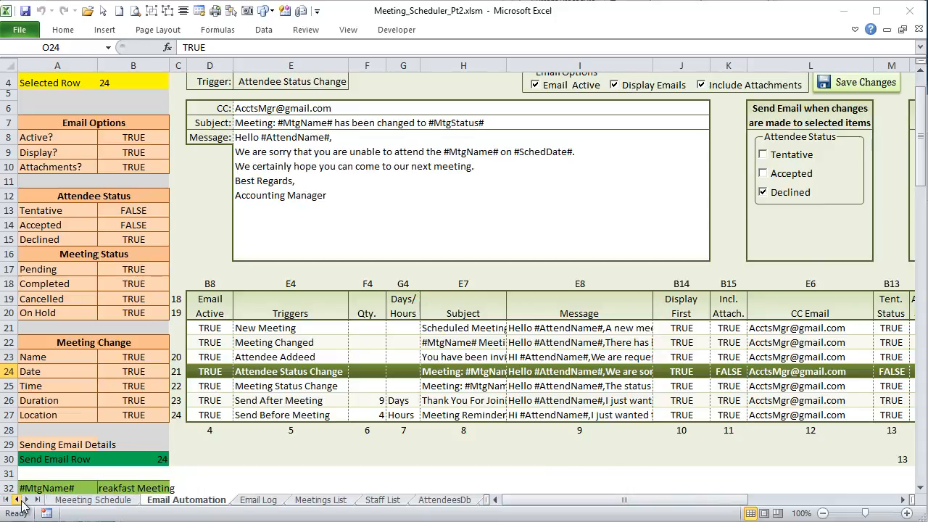
click(87, 501)
click(616, 318)
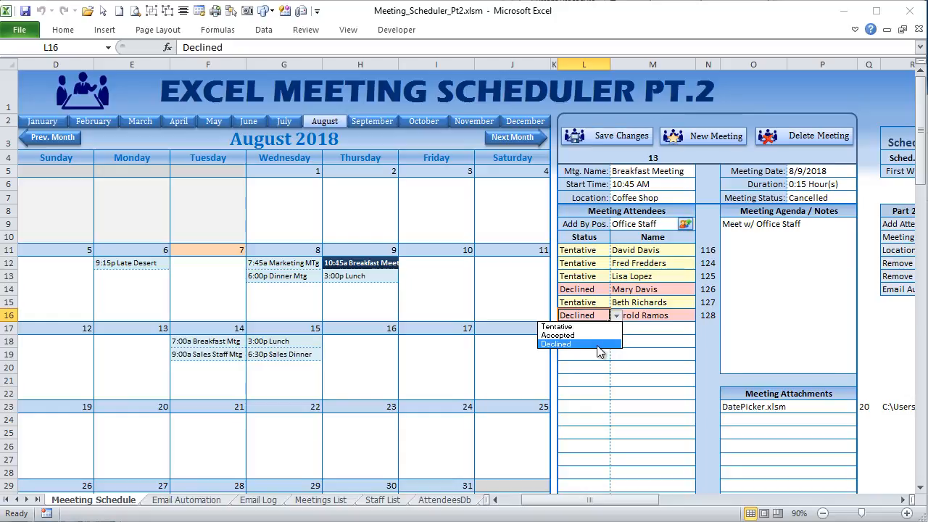
click(593, 340)
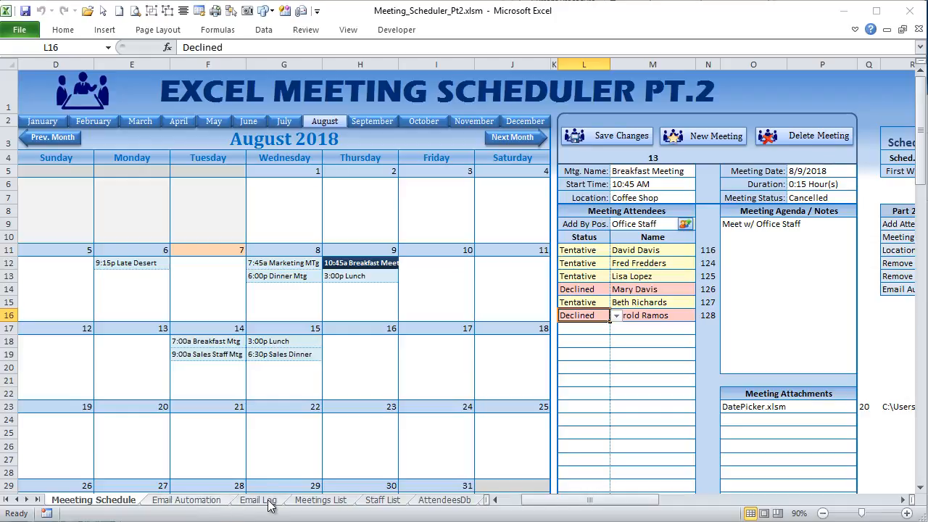
Return to the Email Automation sheet and go through the Attendee Status Change flags from M24 across to O24.
click(185, 500)
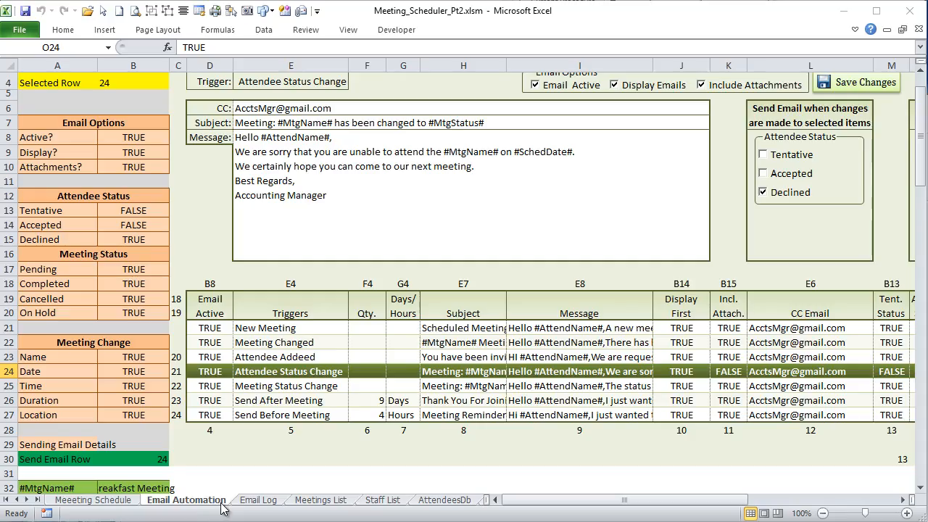
drag(696, 508, 758, 507)
click(725, 372)
key(Right)
key(Right)
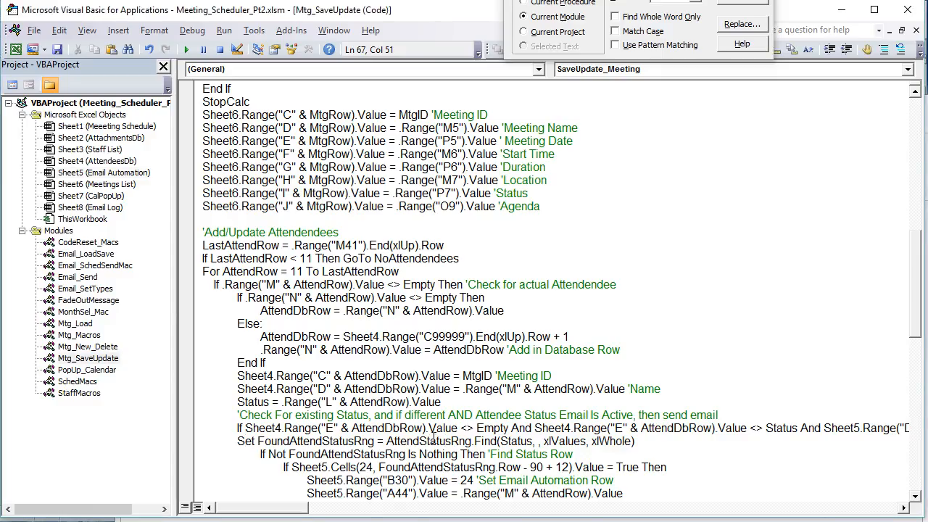
Examine the Find call, the Find Status Row comment and the row offset of minus 90 in the Sheet5.Cells condition.
double_click(496, 441)
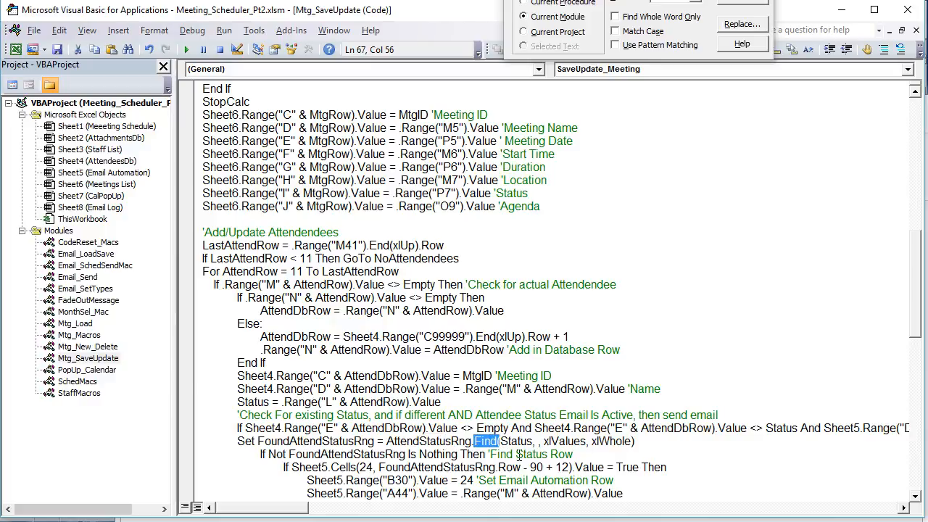
drag(573, 454, 491, 454)
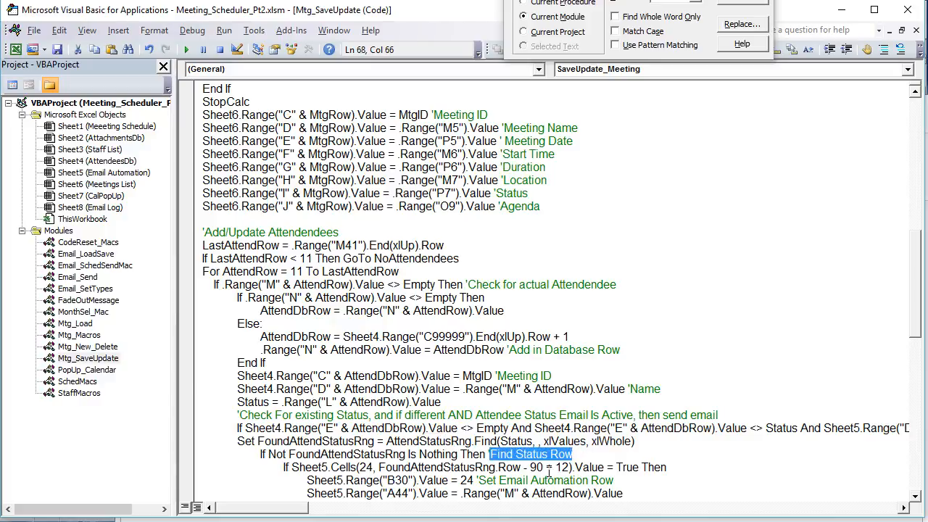
drag(544, 469, 538, 468)
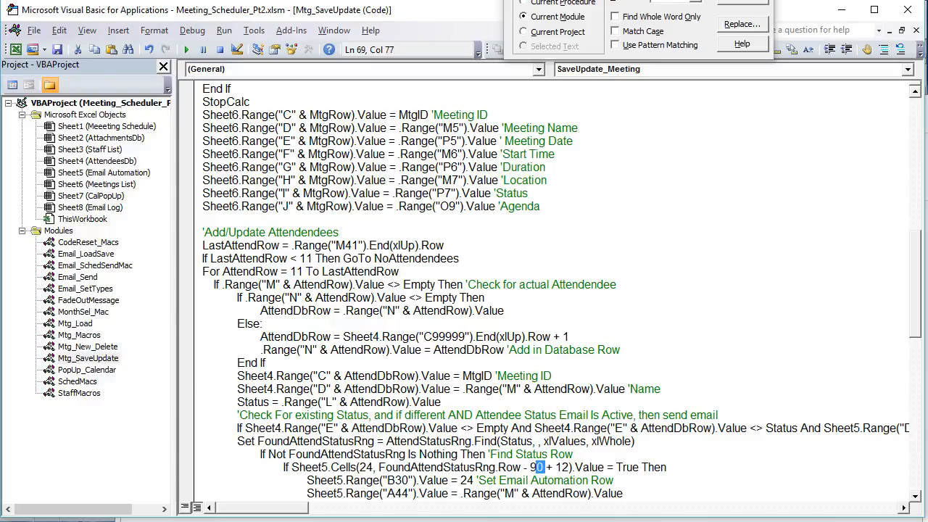
Locate the Attendee Status list in column B of the meeting schedule sheet, starting at row 90.
key(alt+F11)
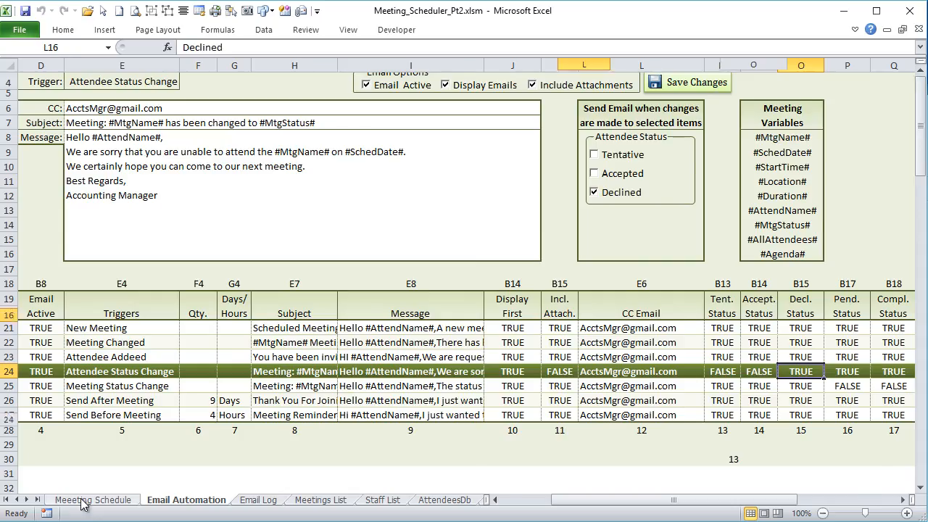
click(82, 501)
drag(556, 500, 536, 501)
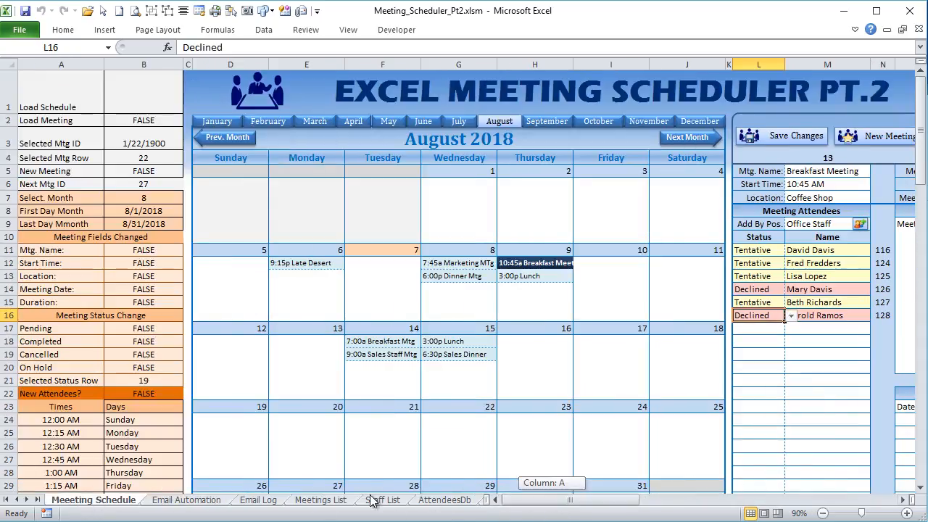
scroll(19, 373, down, 12)
scroll(10, 388, down, 20)
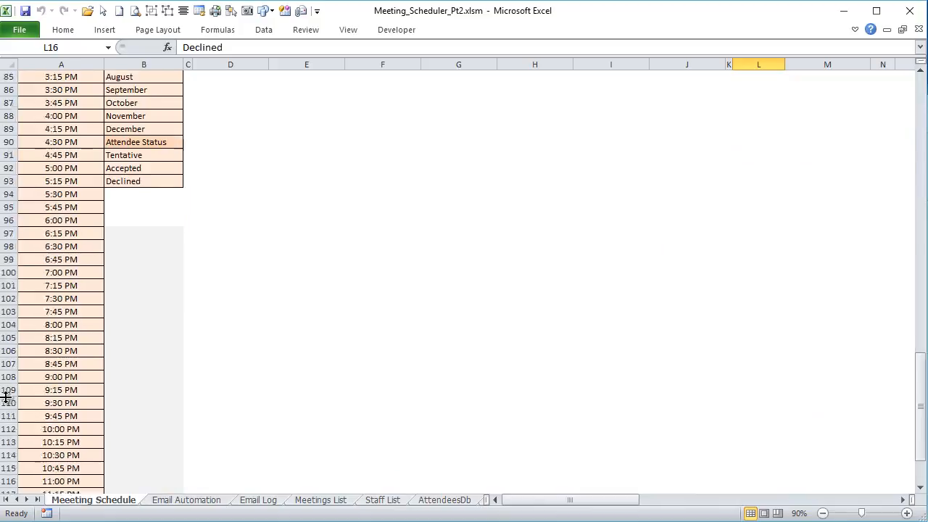
Select the Attendee Status entries in B91:B93 on the meeting schedule sheet.
scroll(8, 394, up, 7)
scroll(14, 396, up, 17)
scroll(22, 399, down, 11)
scroll(128, 436, down, 2)
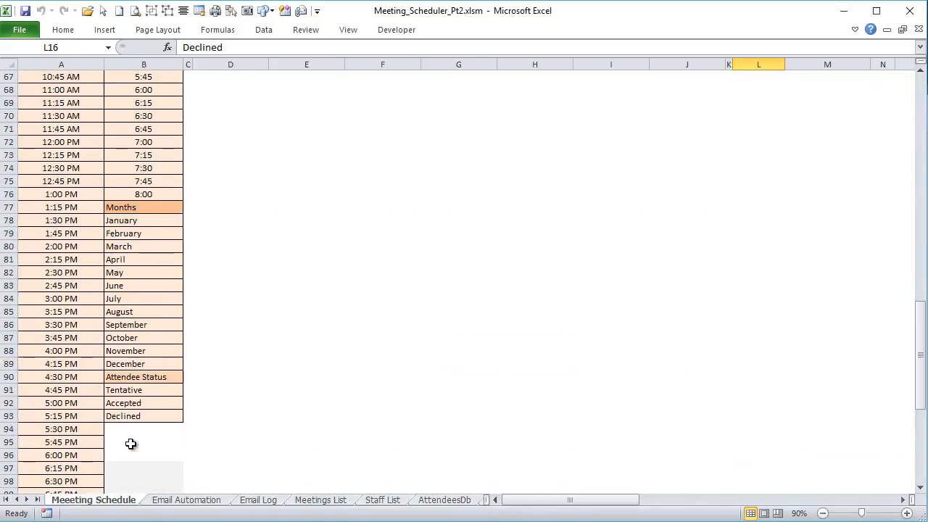
drag(128, 388, 128, 417)
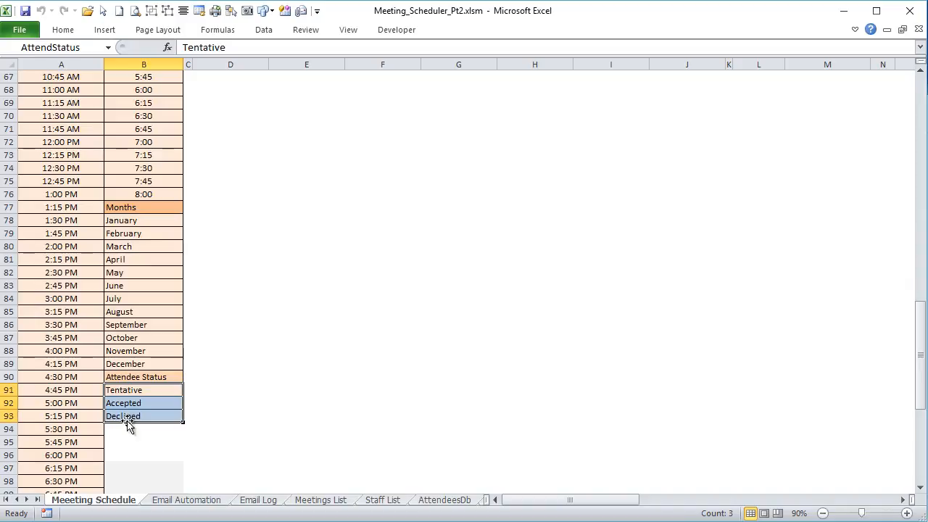
Go through the Tentative, Accepted and Declined entries one by one in B91 to B93, ending on Declined.
click(138, 391)
click(138, 403)
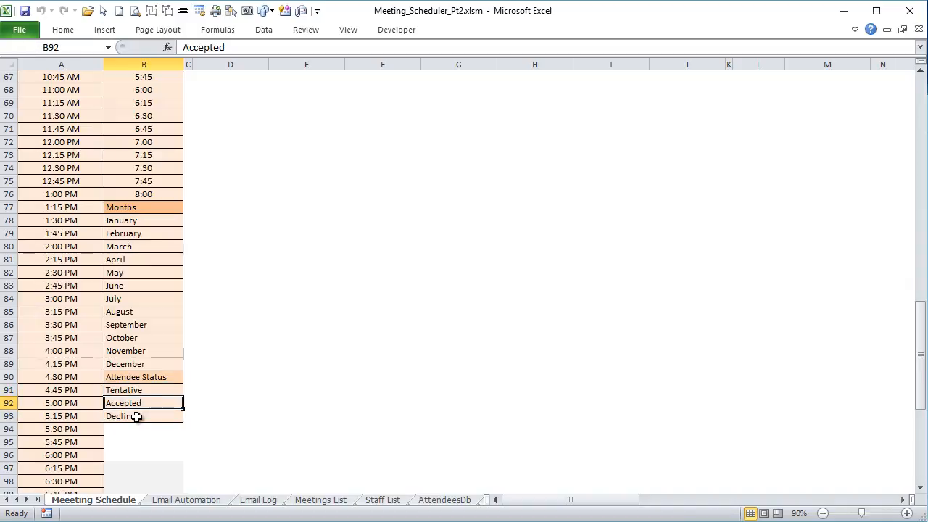
click(138, 391)
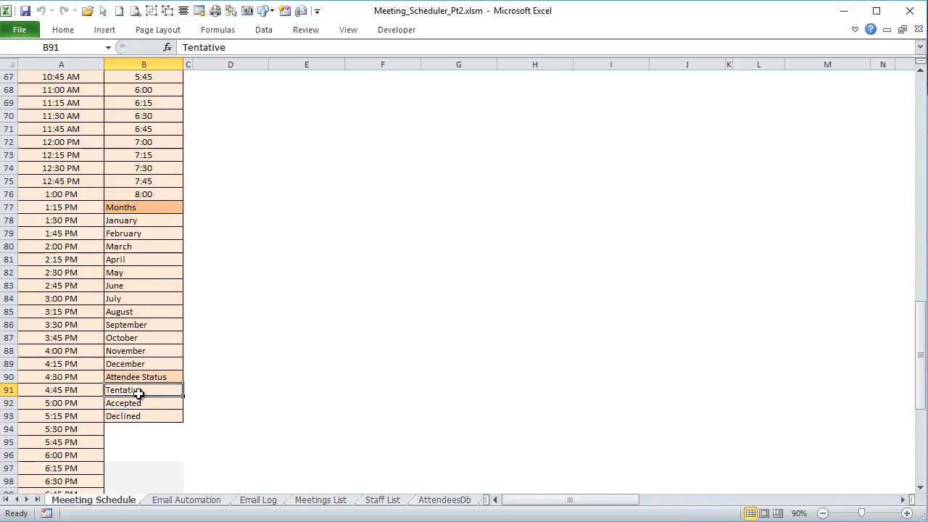
click(139, 404)
click(139, 417)
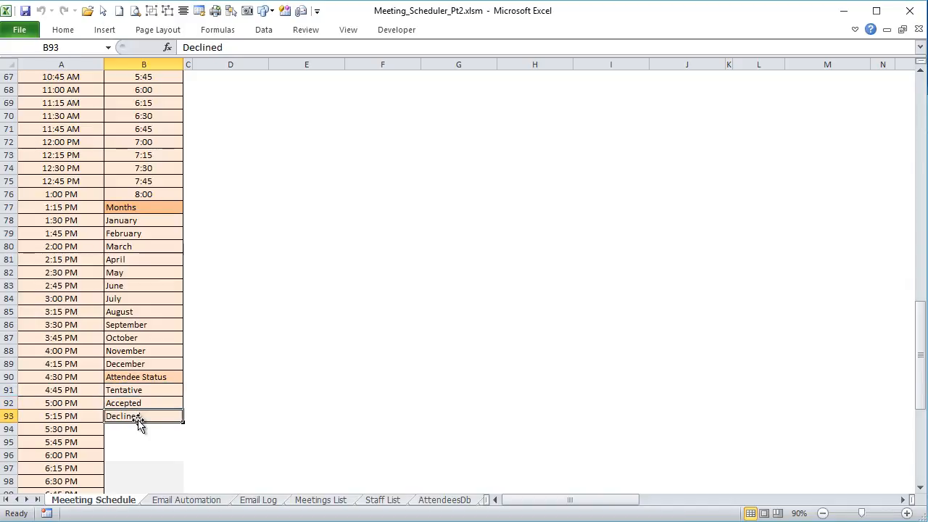
click(136, 393)
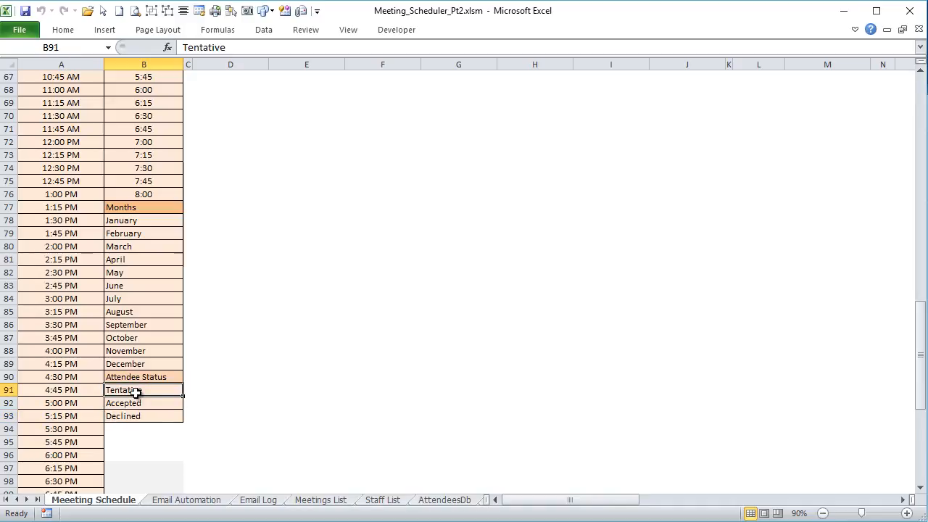
click(136, 404)
click(135, 415)
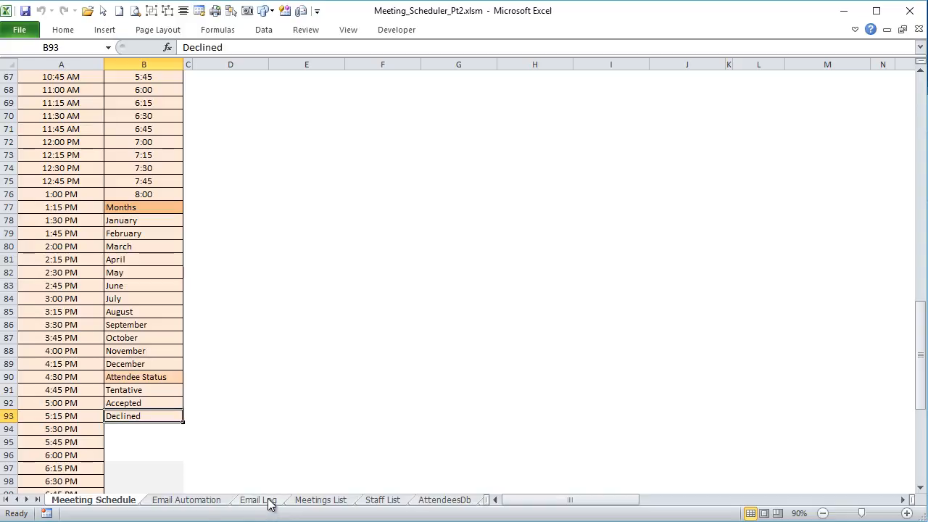
Check the Tentative, Accepted and Declined flags for Attendee Status Change in M24, N24 and O24 of the Email Automation sheet.
click(183, 500)
click(733, 373)
click(761, 373)
click(798, 372)
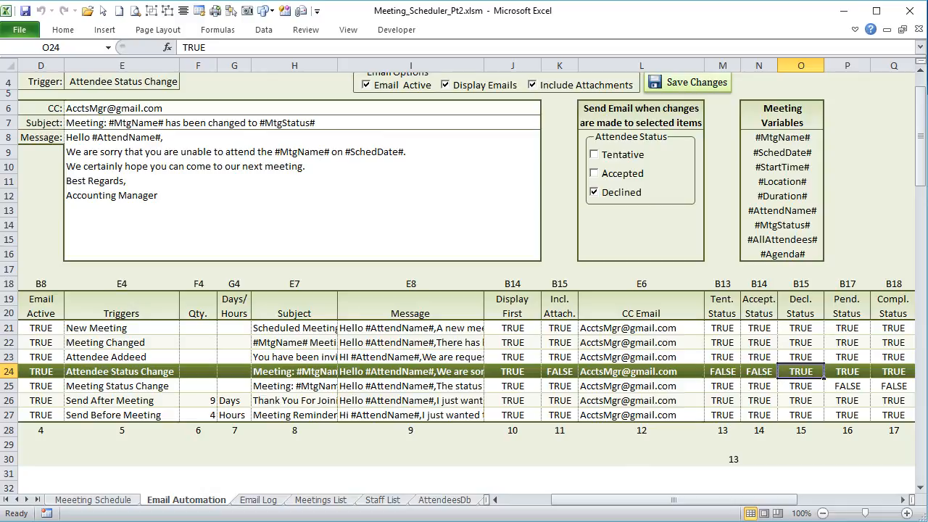
Return to the VBA code and examine the row 24, FoundAttendStatusRng.Row - 90 and + 12 arguments of Sheet5.Cells.
key(alt+F11)
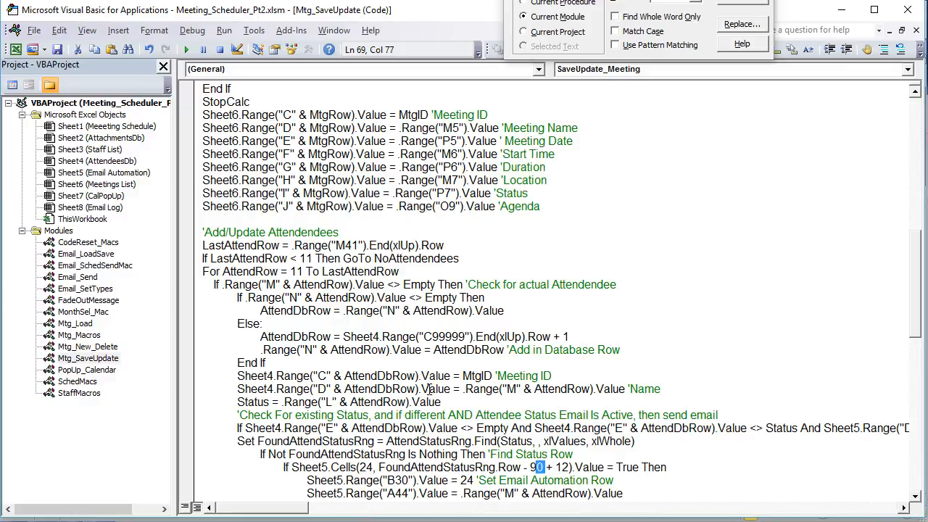
scroll(429, 390, down, 1)
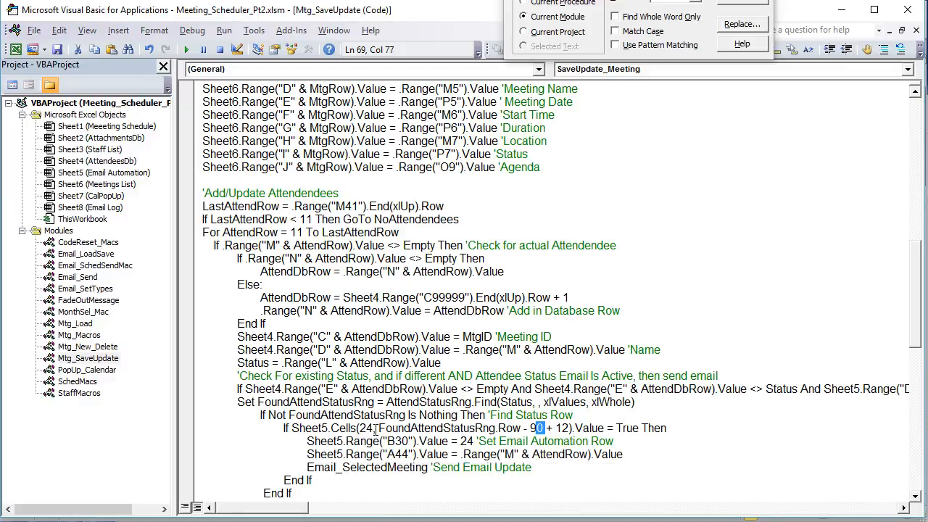
drag(375, 428, 358, 427)
mouse_move(375, 428)
mouse_down()
mouse_move(546, 428)
mouse_move(378, 427)
mouse_up()
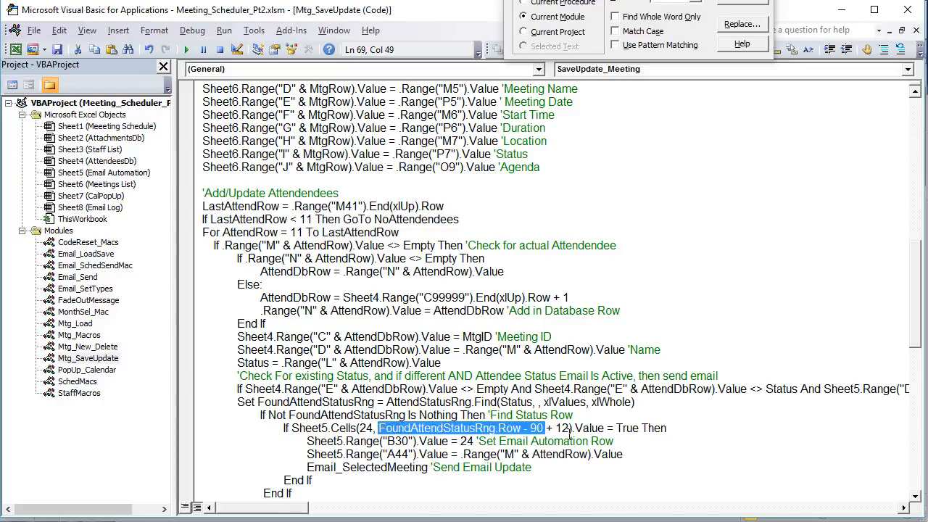
drag(564, 428, 556, 428)
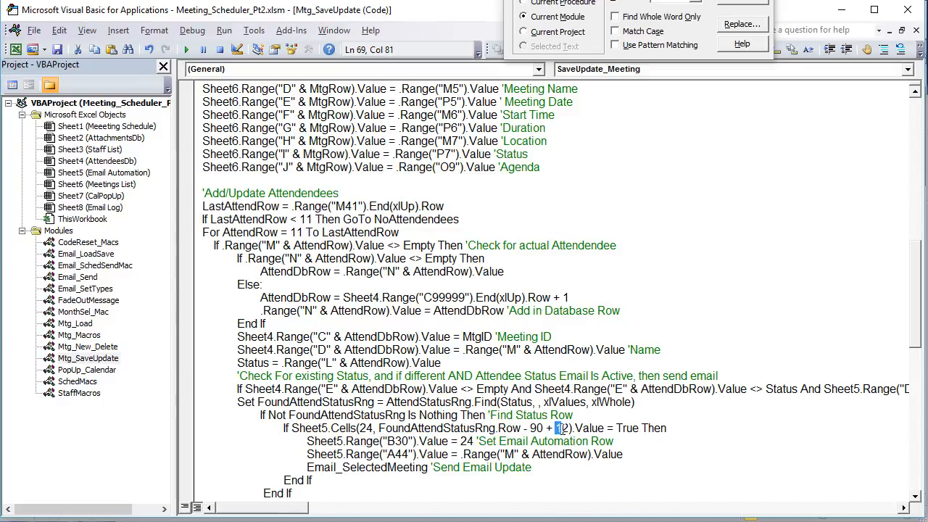
Match the code's column calculation to the column number in O28 and the Declined flag in O24 of the Email Automation sheet.
click(397, 521)
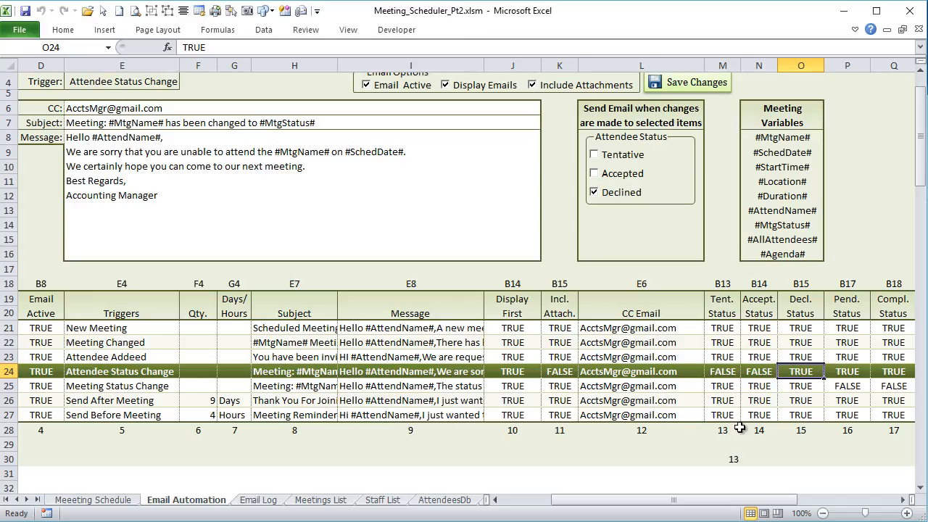
click(797, 430)
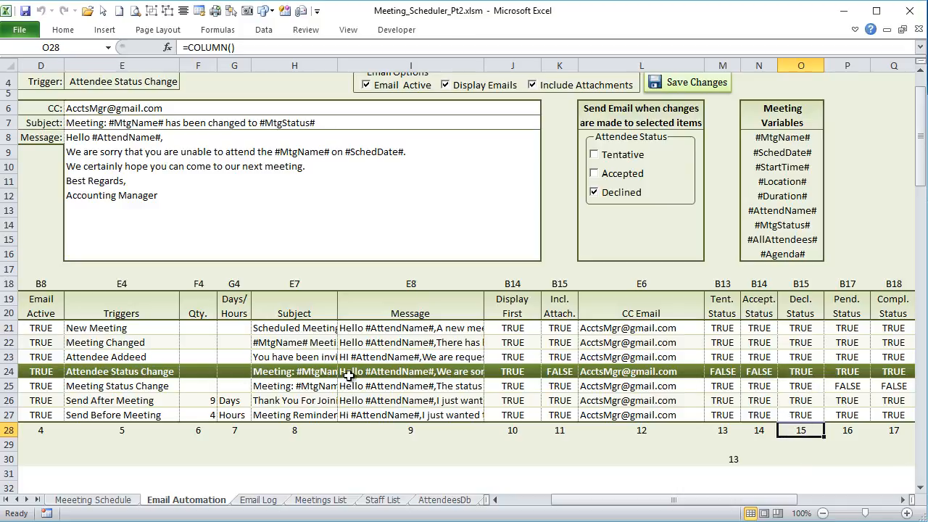
click(805, 372)
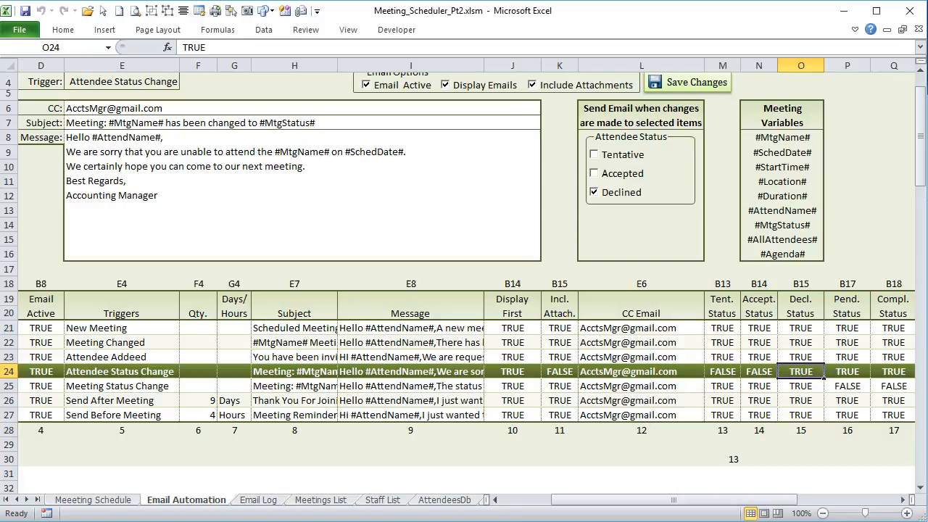
Go back to the VBA code and examine the Sheet5.Cells True condition and the line setting B30 to 24.
key(alt+F11)
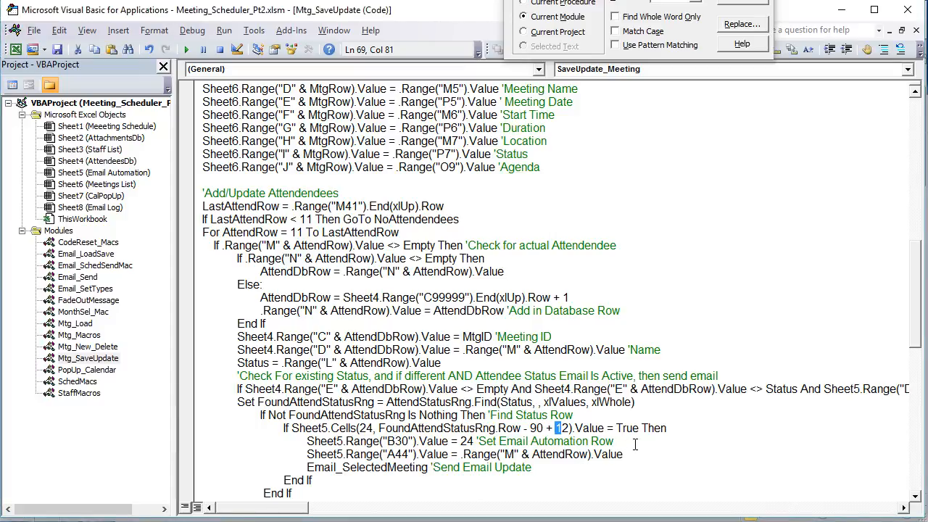
drag(630, 444, 298, 452)
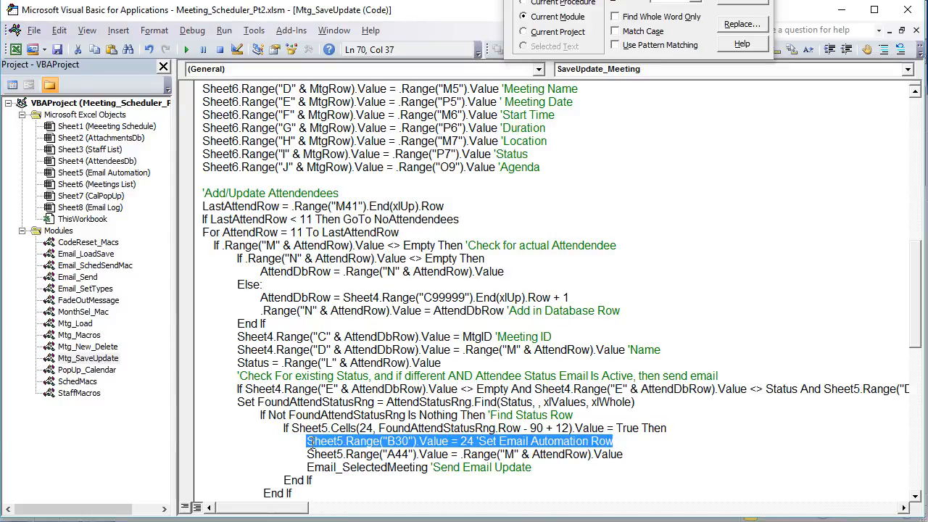
drag(591, 428, 506, 415)
drag(675, 428, 278, 426)
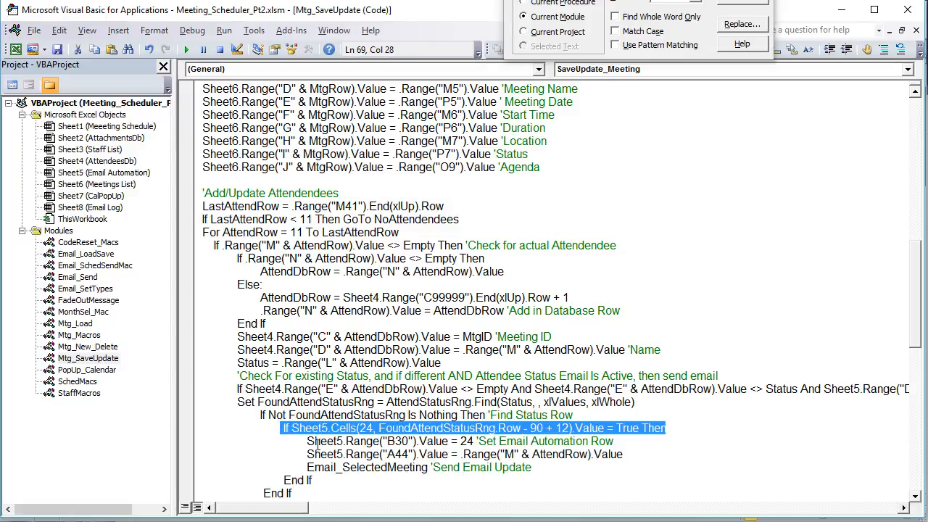
drag(307, 443, 484, 444)
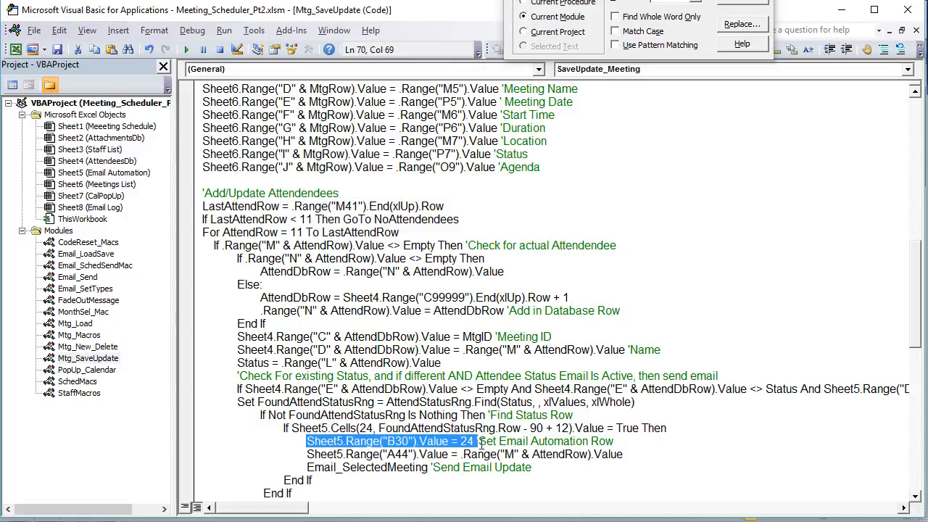
click(478, 442)
Examine the line that assigns the attendee from column M to Sheet5's A44 and the Email_SelectedMeeting call below it.
drag(469, 441, 313, 463)
click(616, 466)
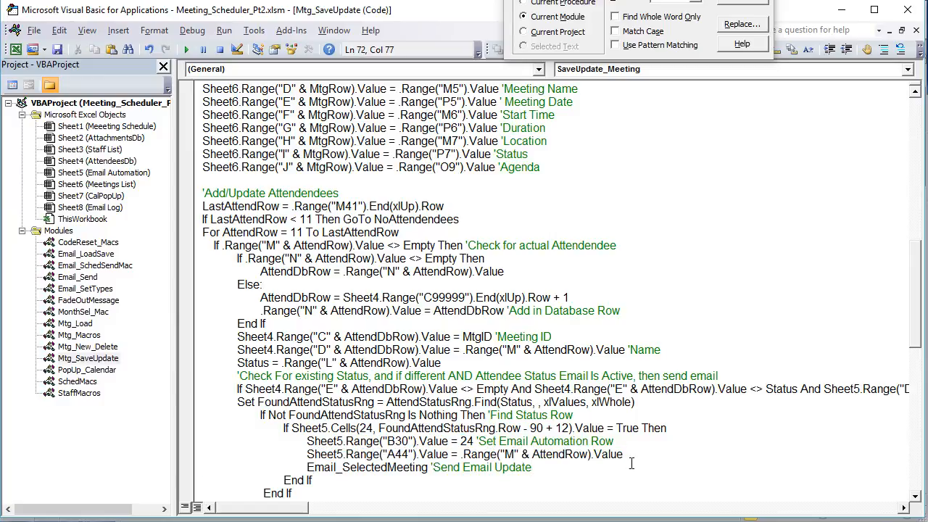
drag(611, 462, 468, 454)
click(552, 465)
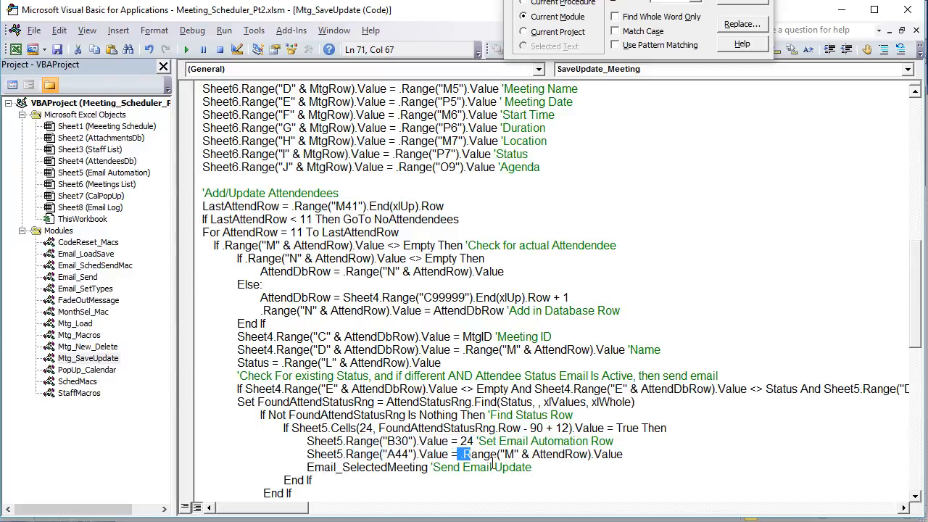
drag(630, 461, 481, 469)
click(536, 470)
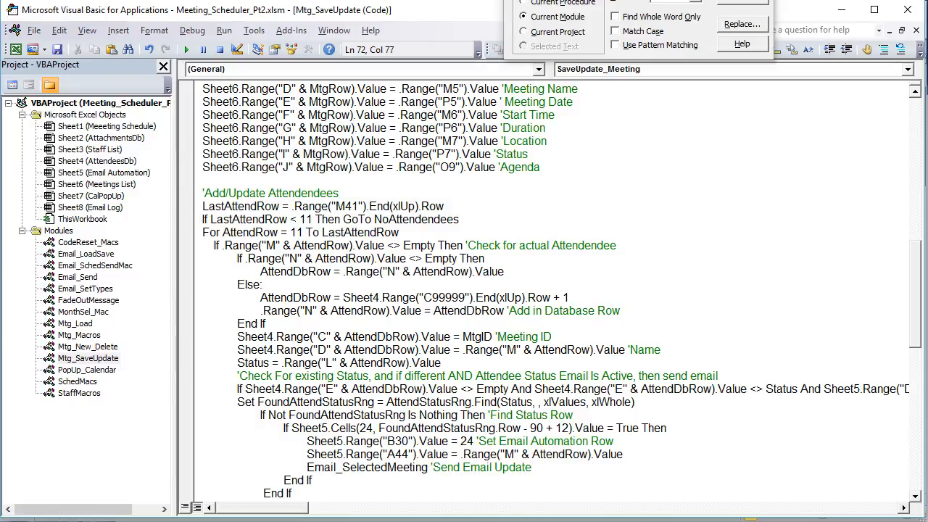
Return to the Email Automation sheet and go through the triggers from New Meeting in E21 down to Send Before Meeting in E27.
key(alt+F11)
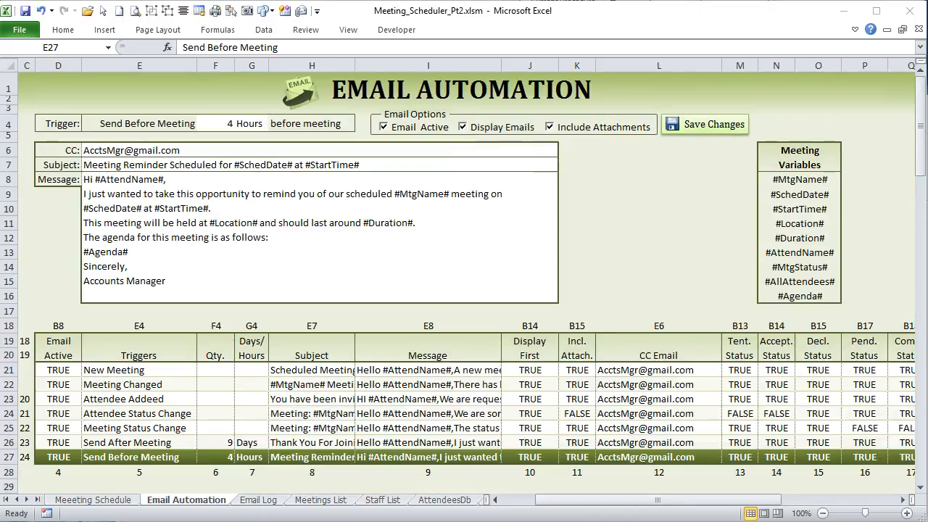
double_click(93, 371)
drag(93, 371, 86, 424)
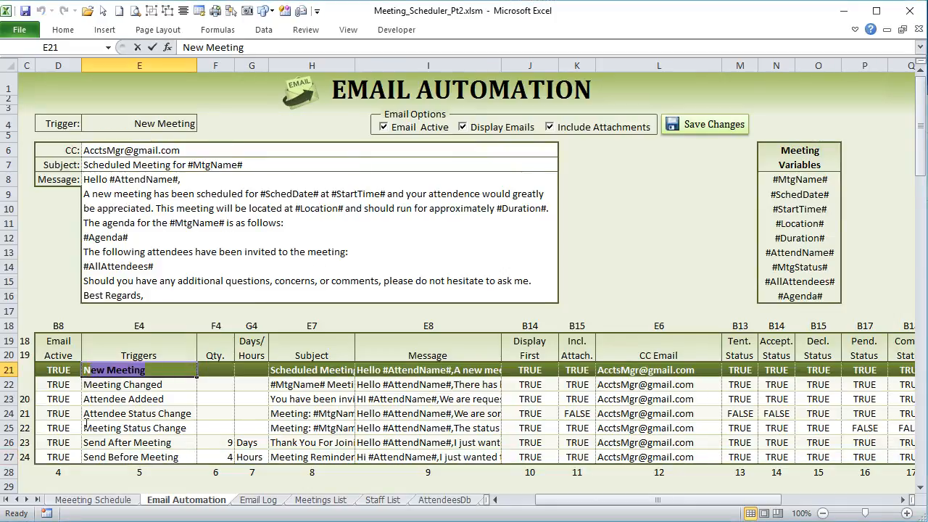
click(182, 385)
click(135, 429)
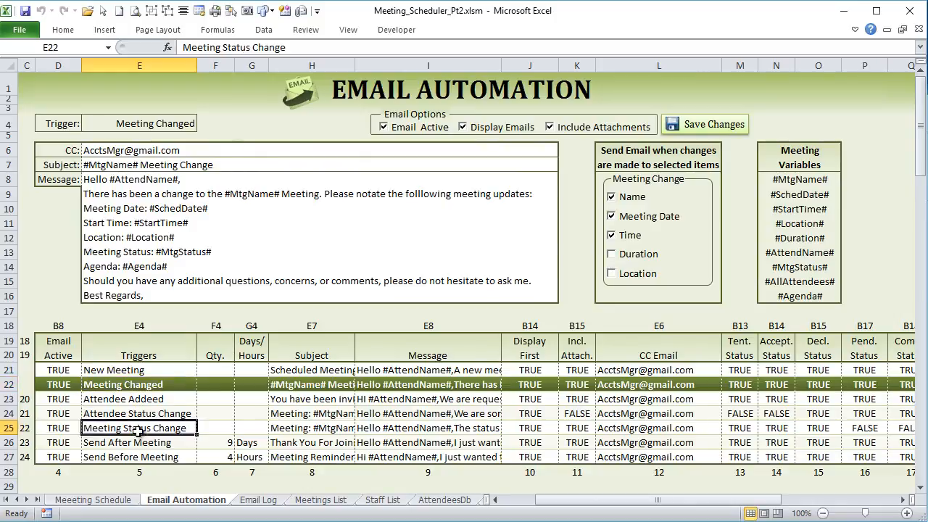
click(136, 442)
click(171, 459)
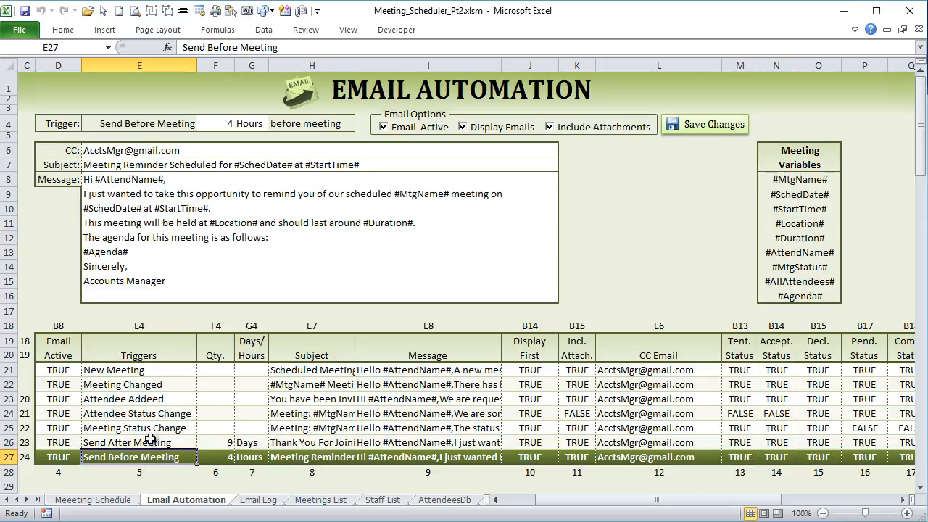
Open the Email Log sheet and view the filtered email table in columns AA to AH, returning to the main log.
click(249, 500)
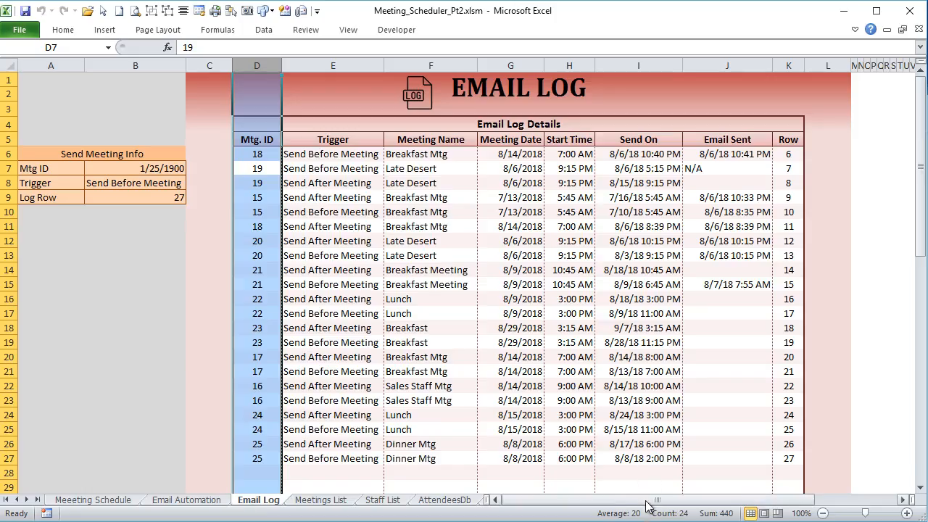
drag(642, 504, 723, 504)
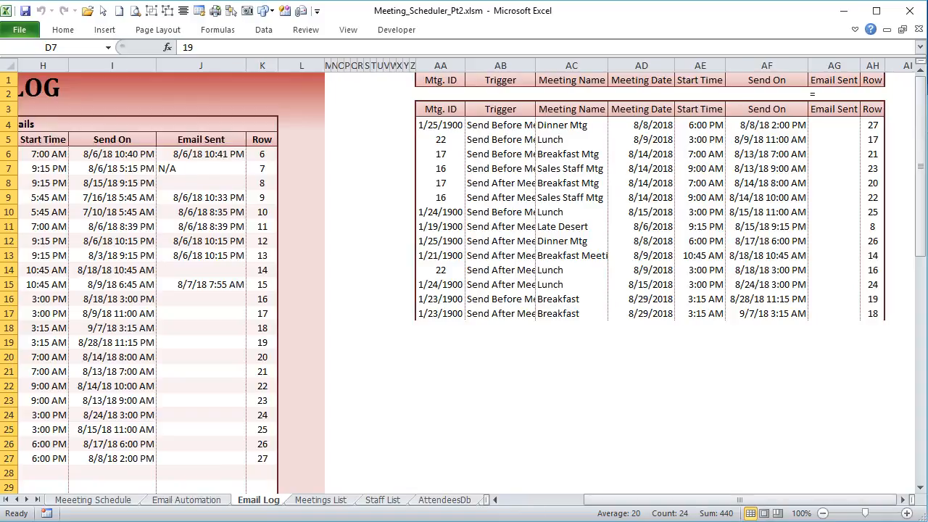
drag(654, 501, 570, 505)
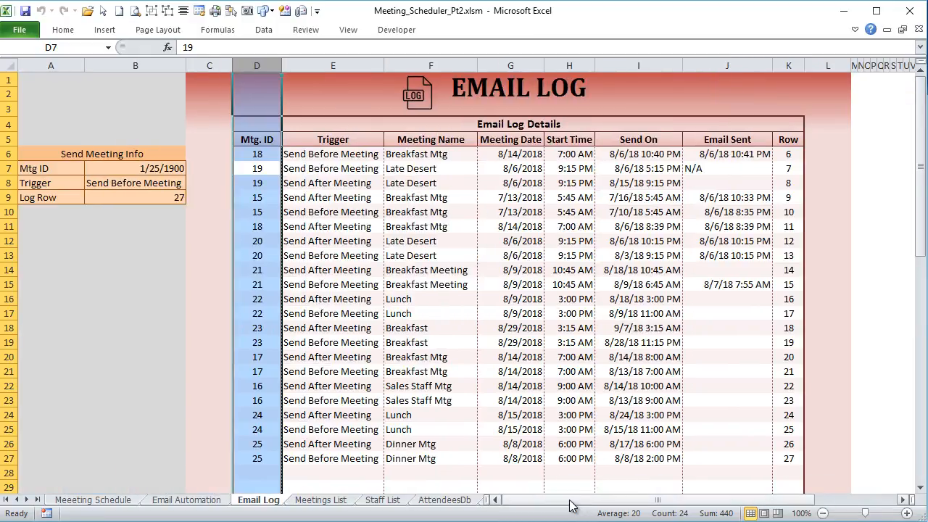